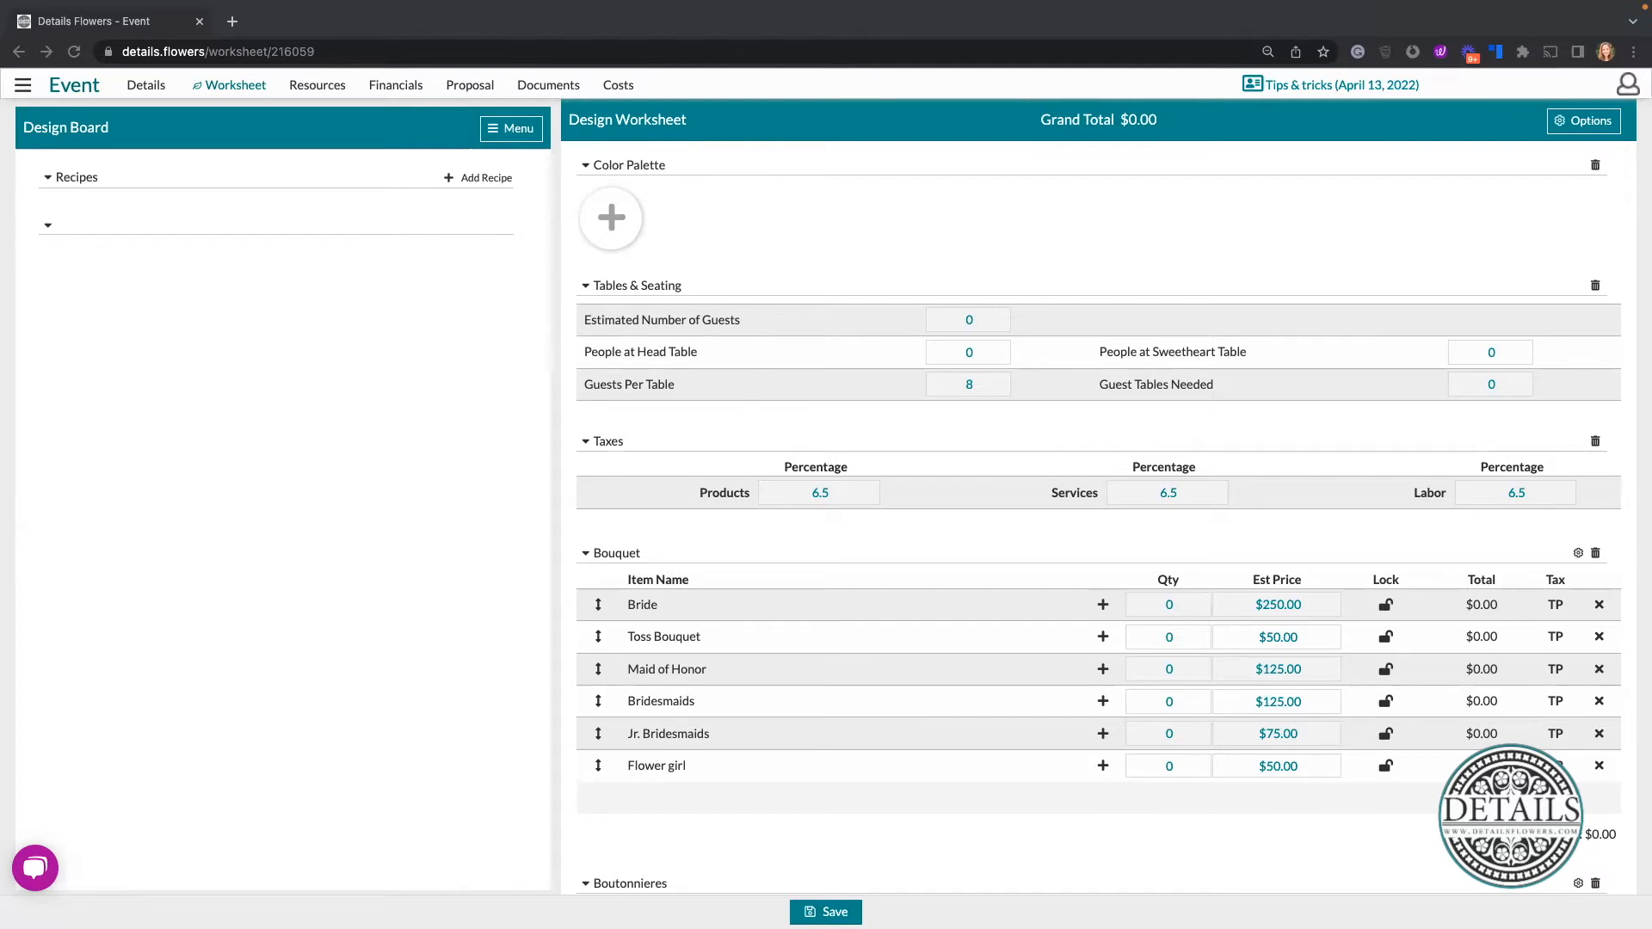
Open the event's Item Gallery and go to the White Collection within the Color Collections.
click(354, 384)
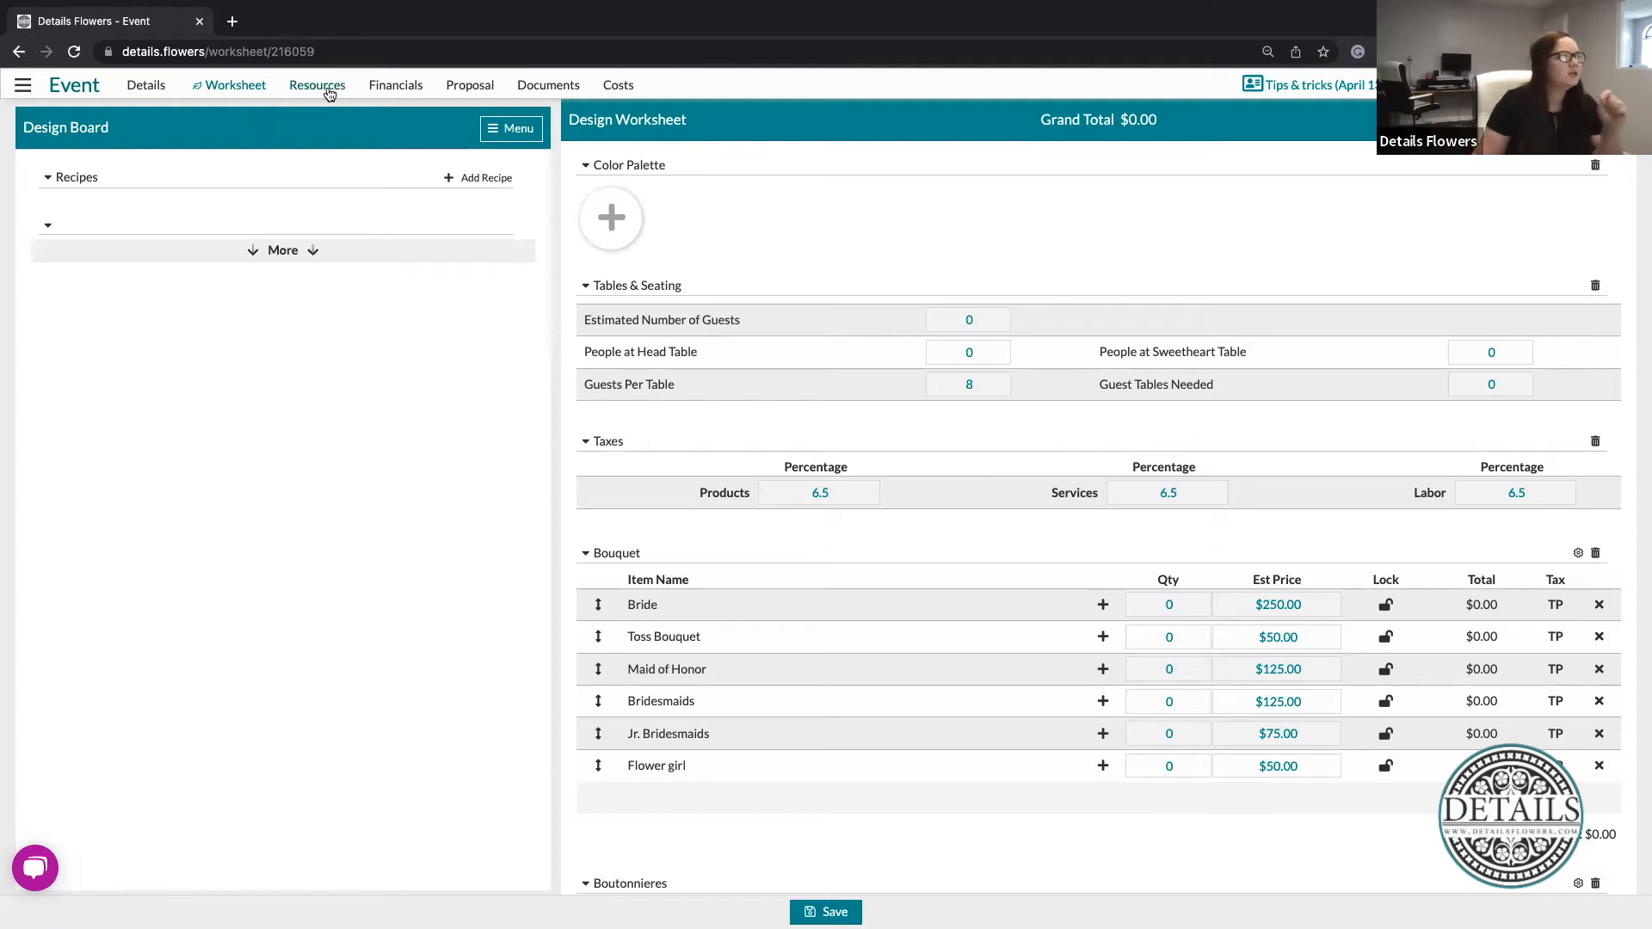
click(329, 89)
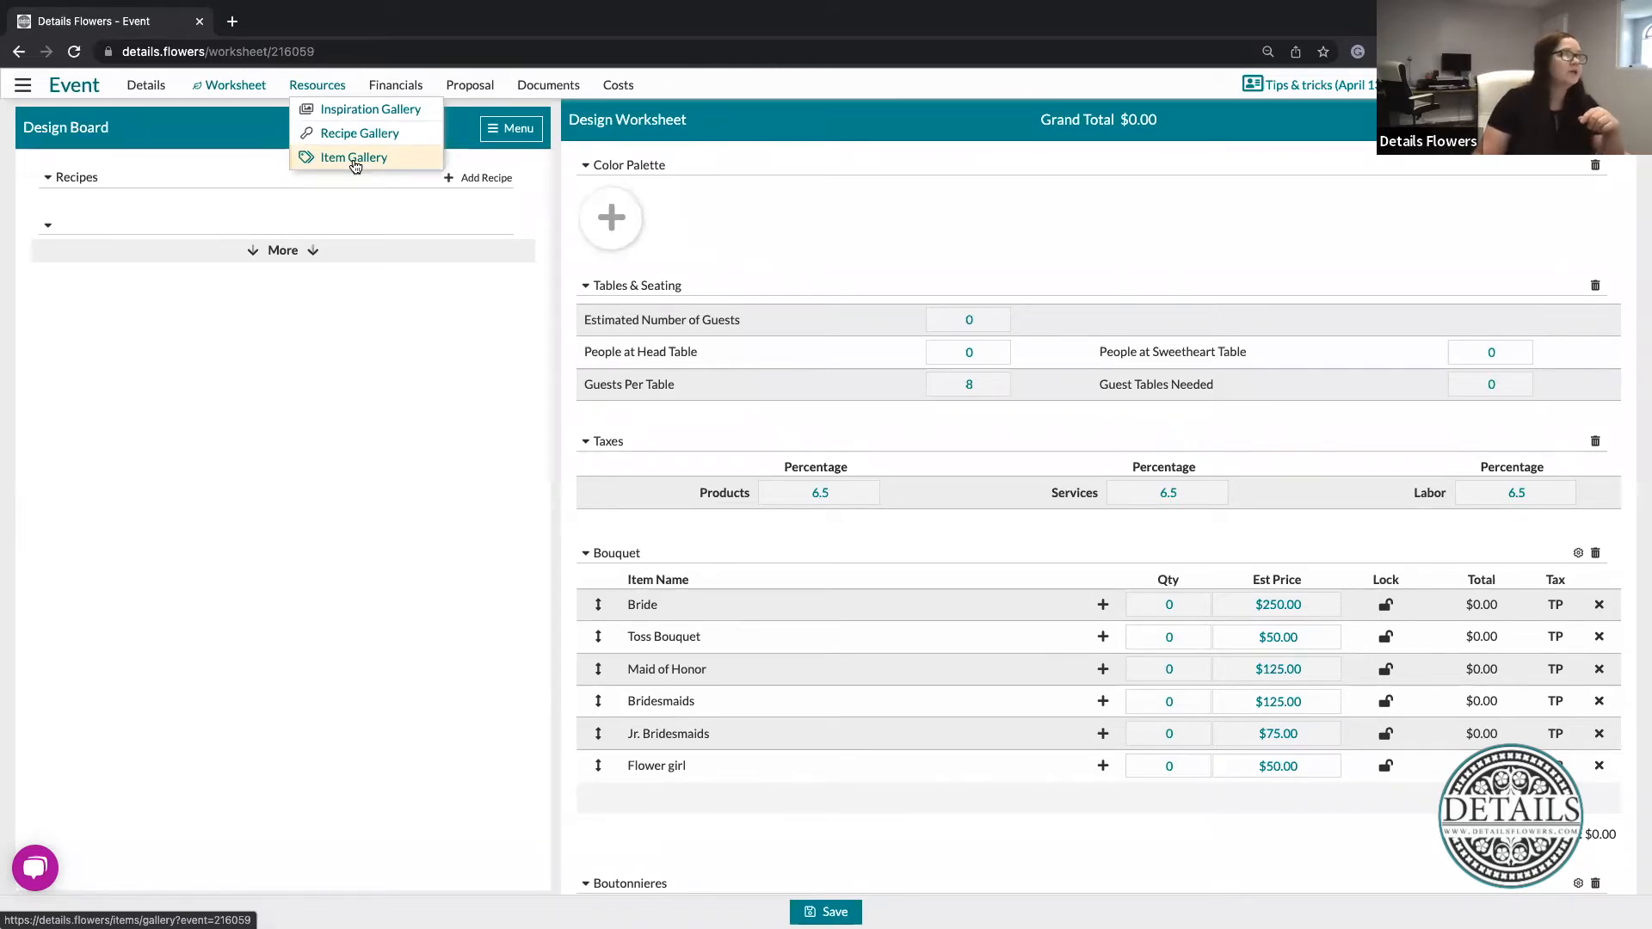
click(355, 160)
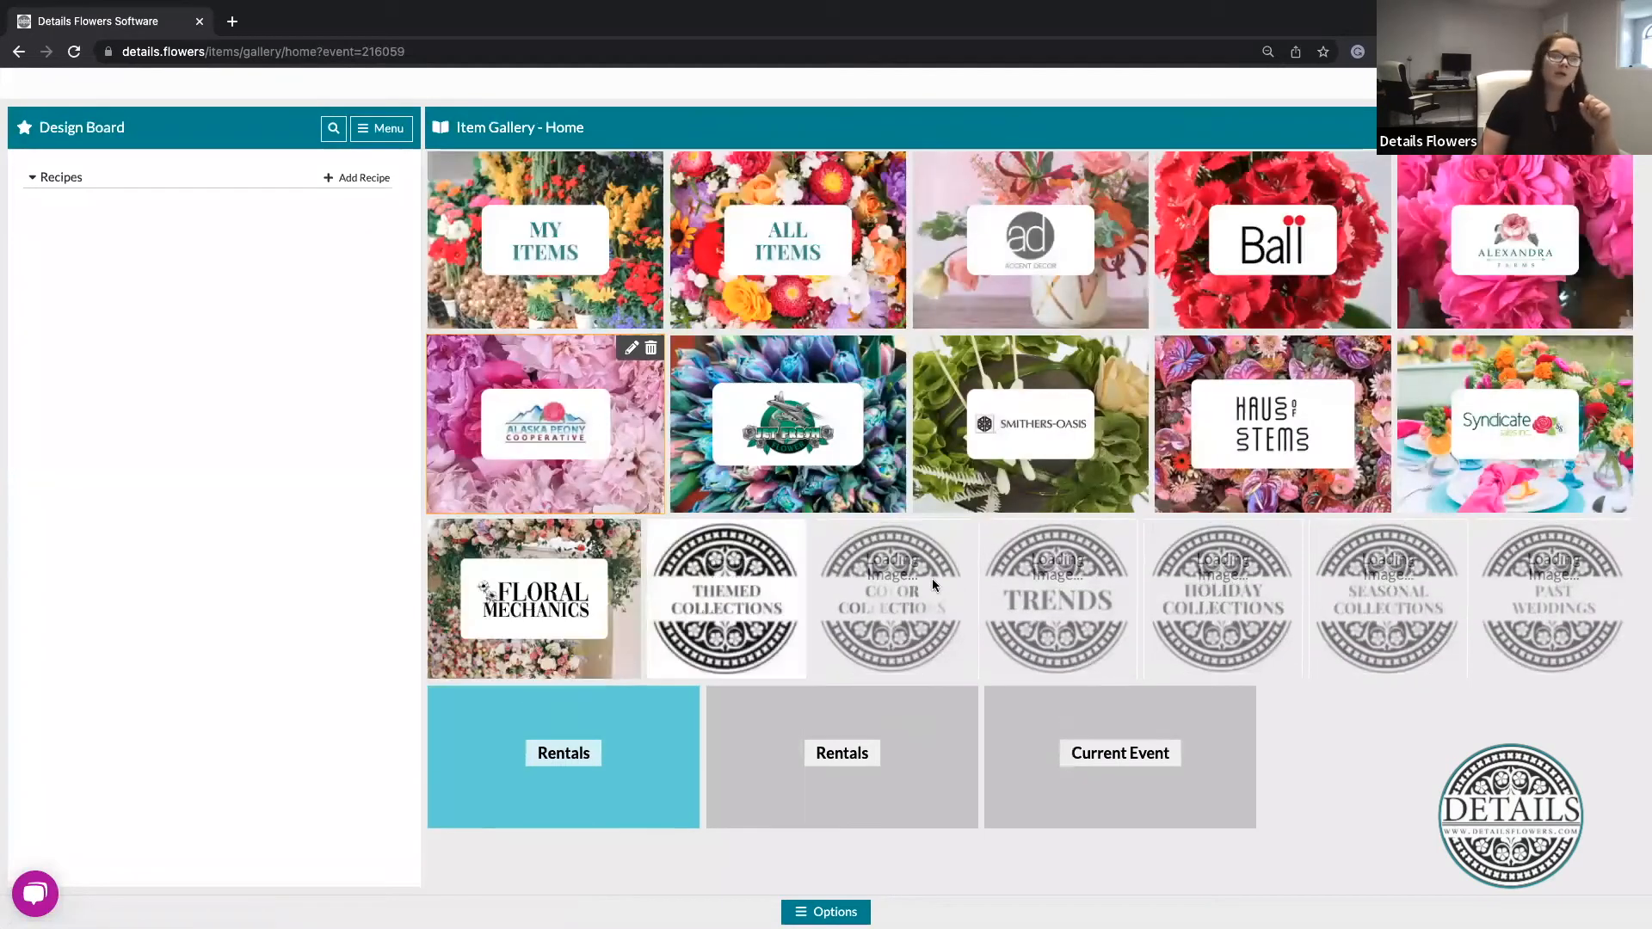
click(885, 612)
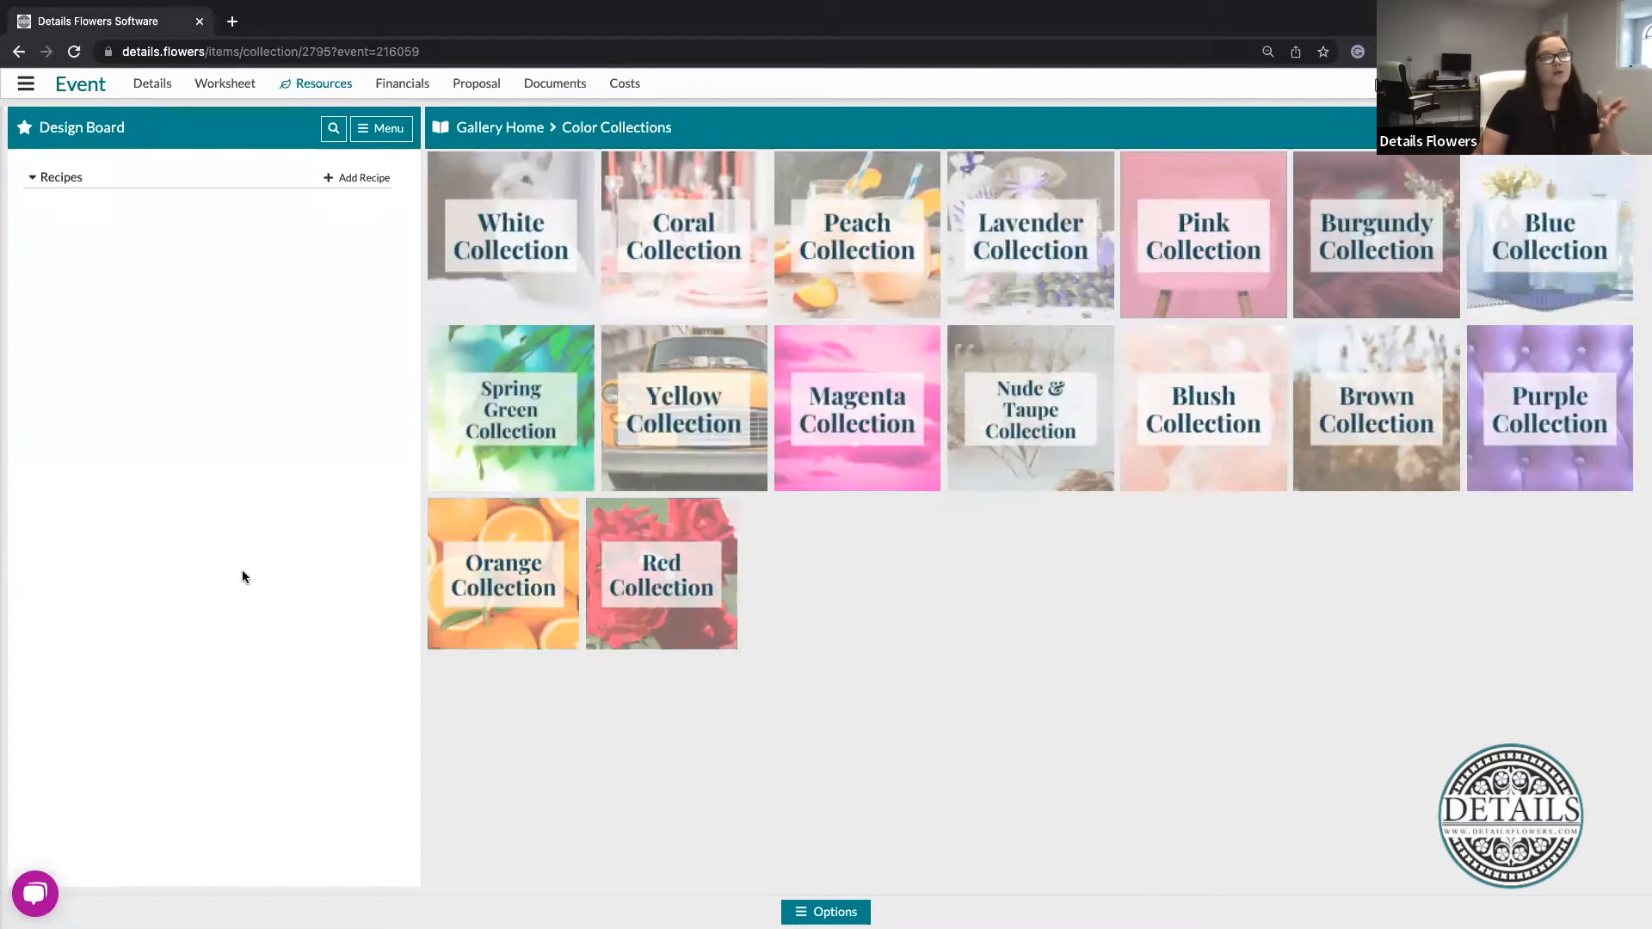
click(503, 284)
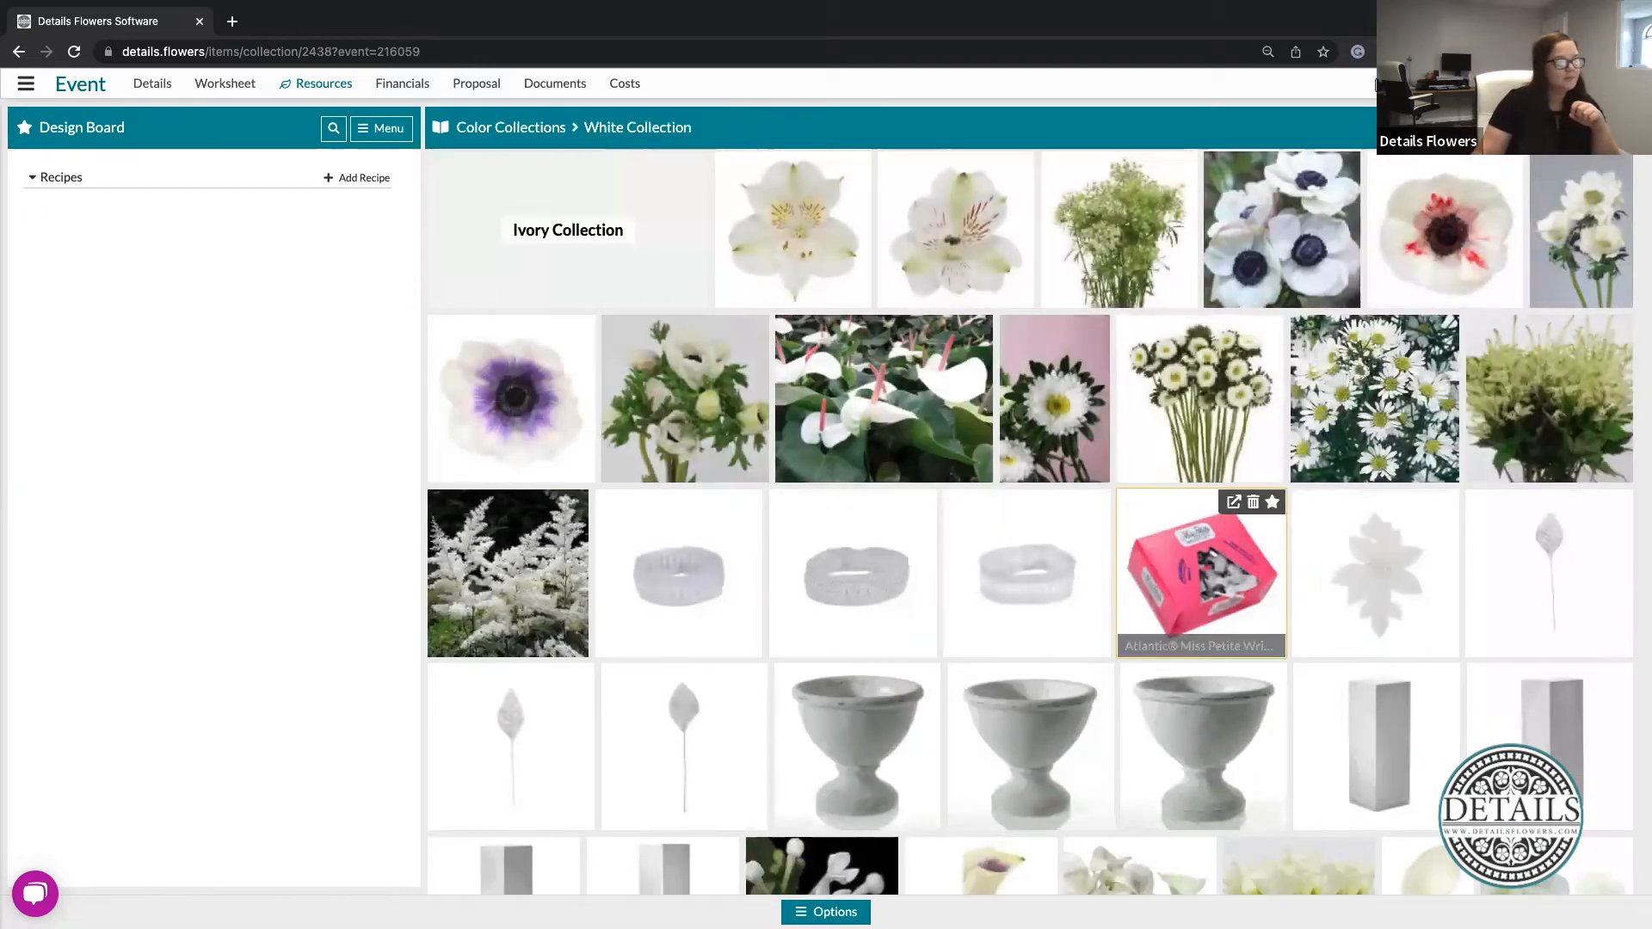
Turn on Selection Mode and select the five white blooms in the first row, leaving out the green filler foliage.
click(826, 912)
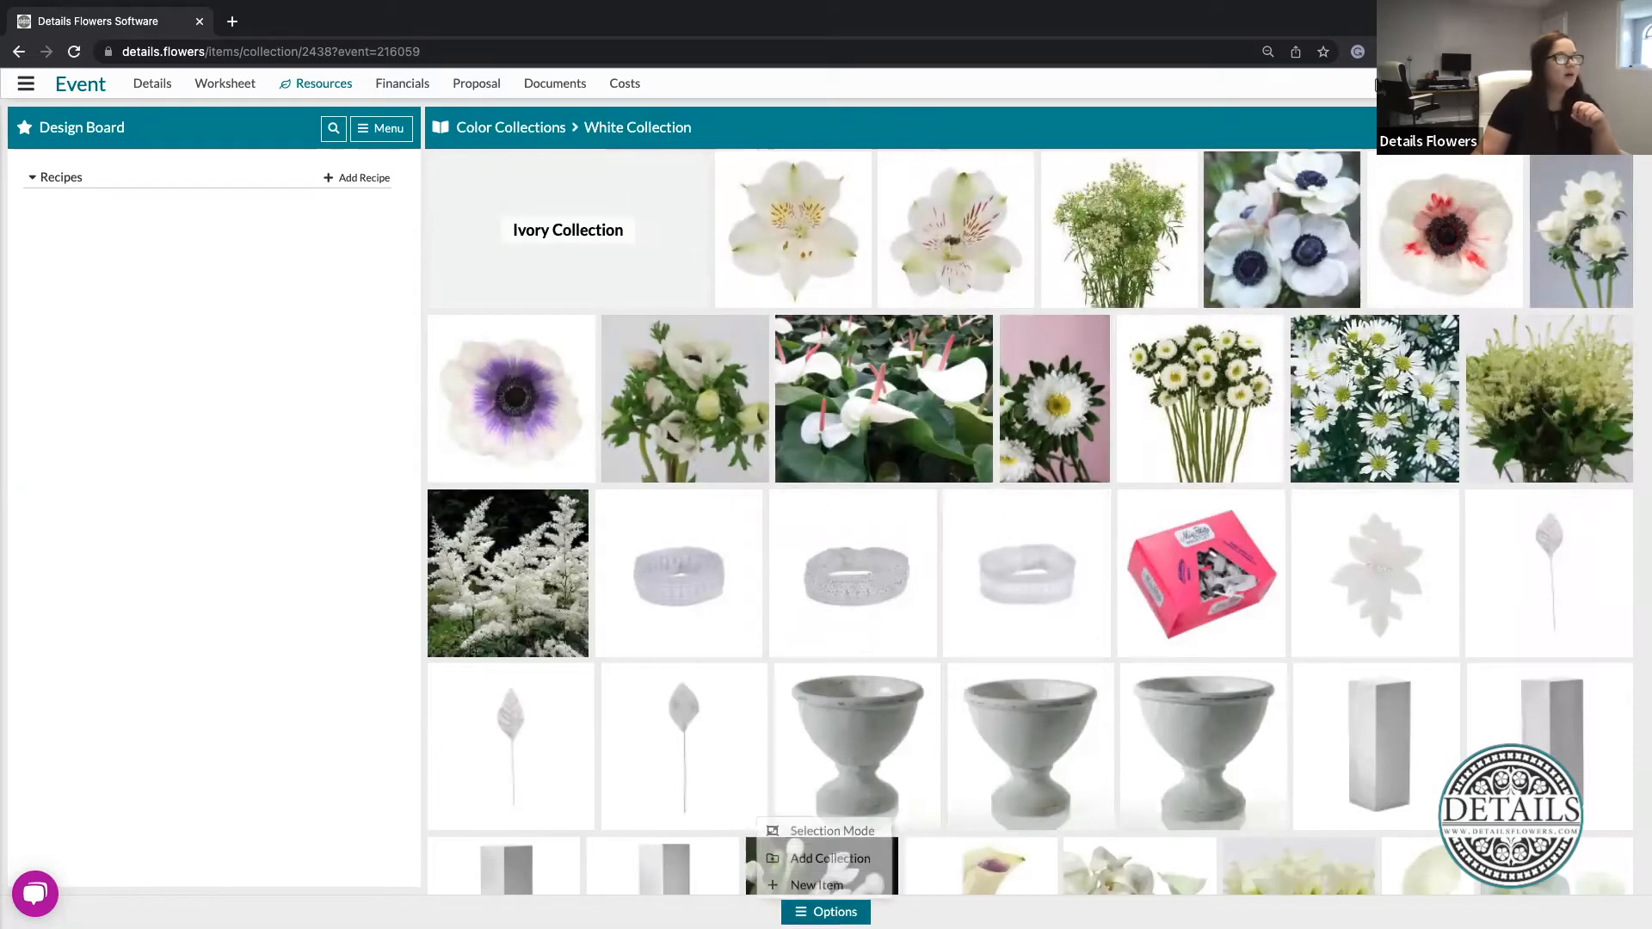
click(818, 831)
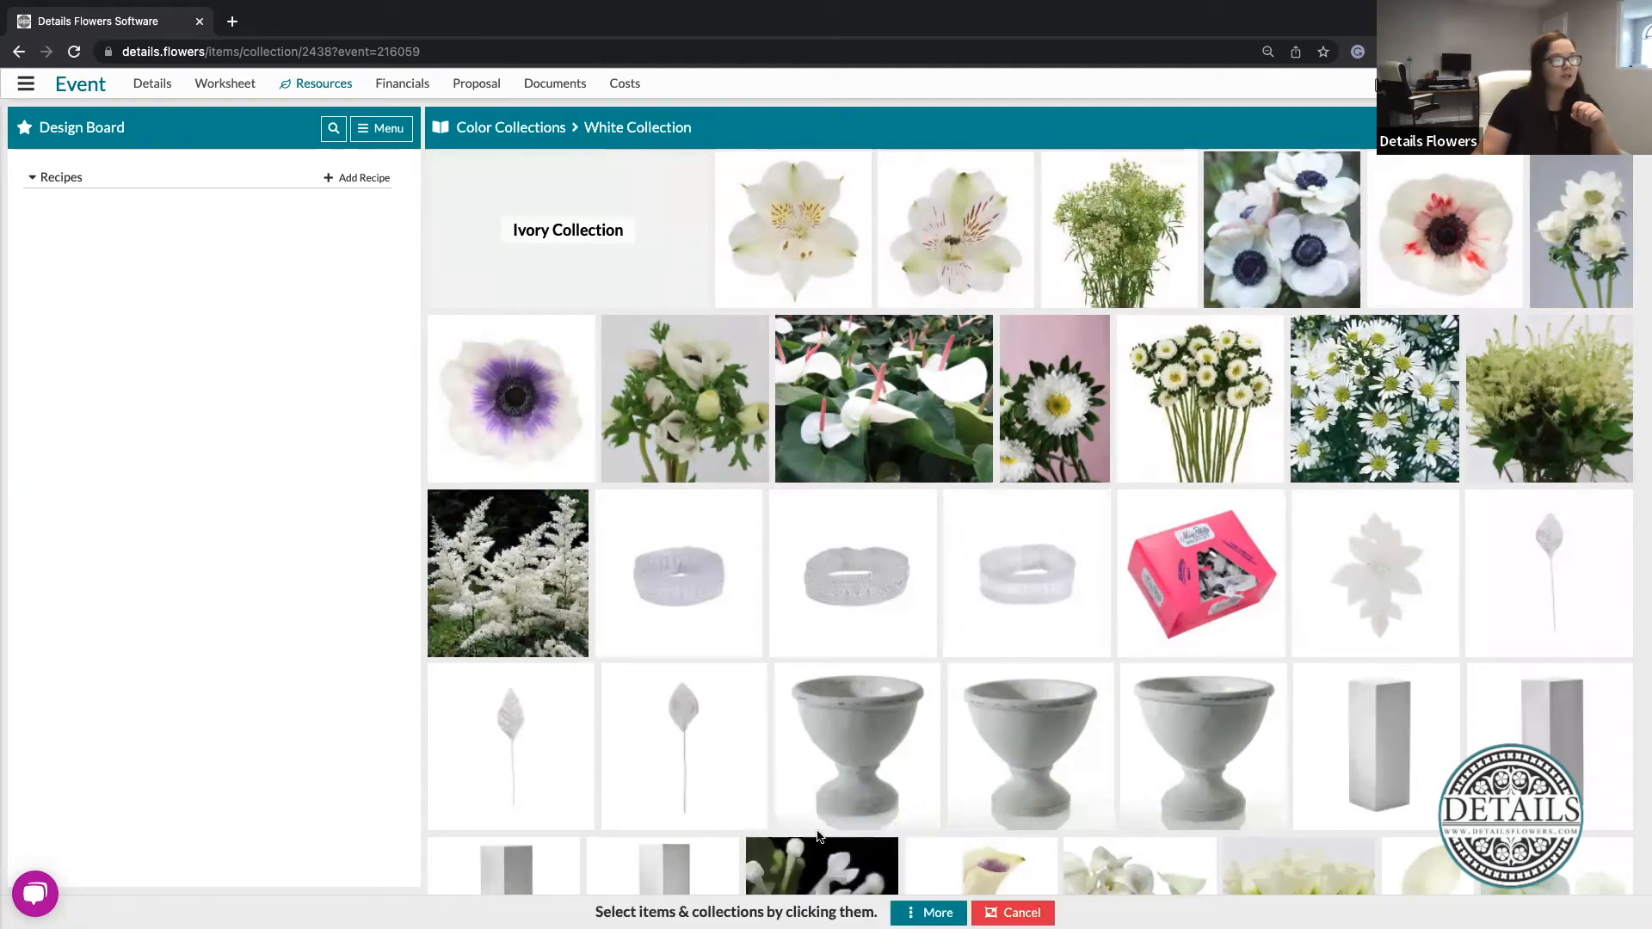
click(813, 220)
click(955, 225)
click(1282, 232)
click(1445, 237)
click(1581, 240)
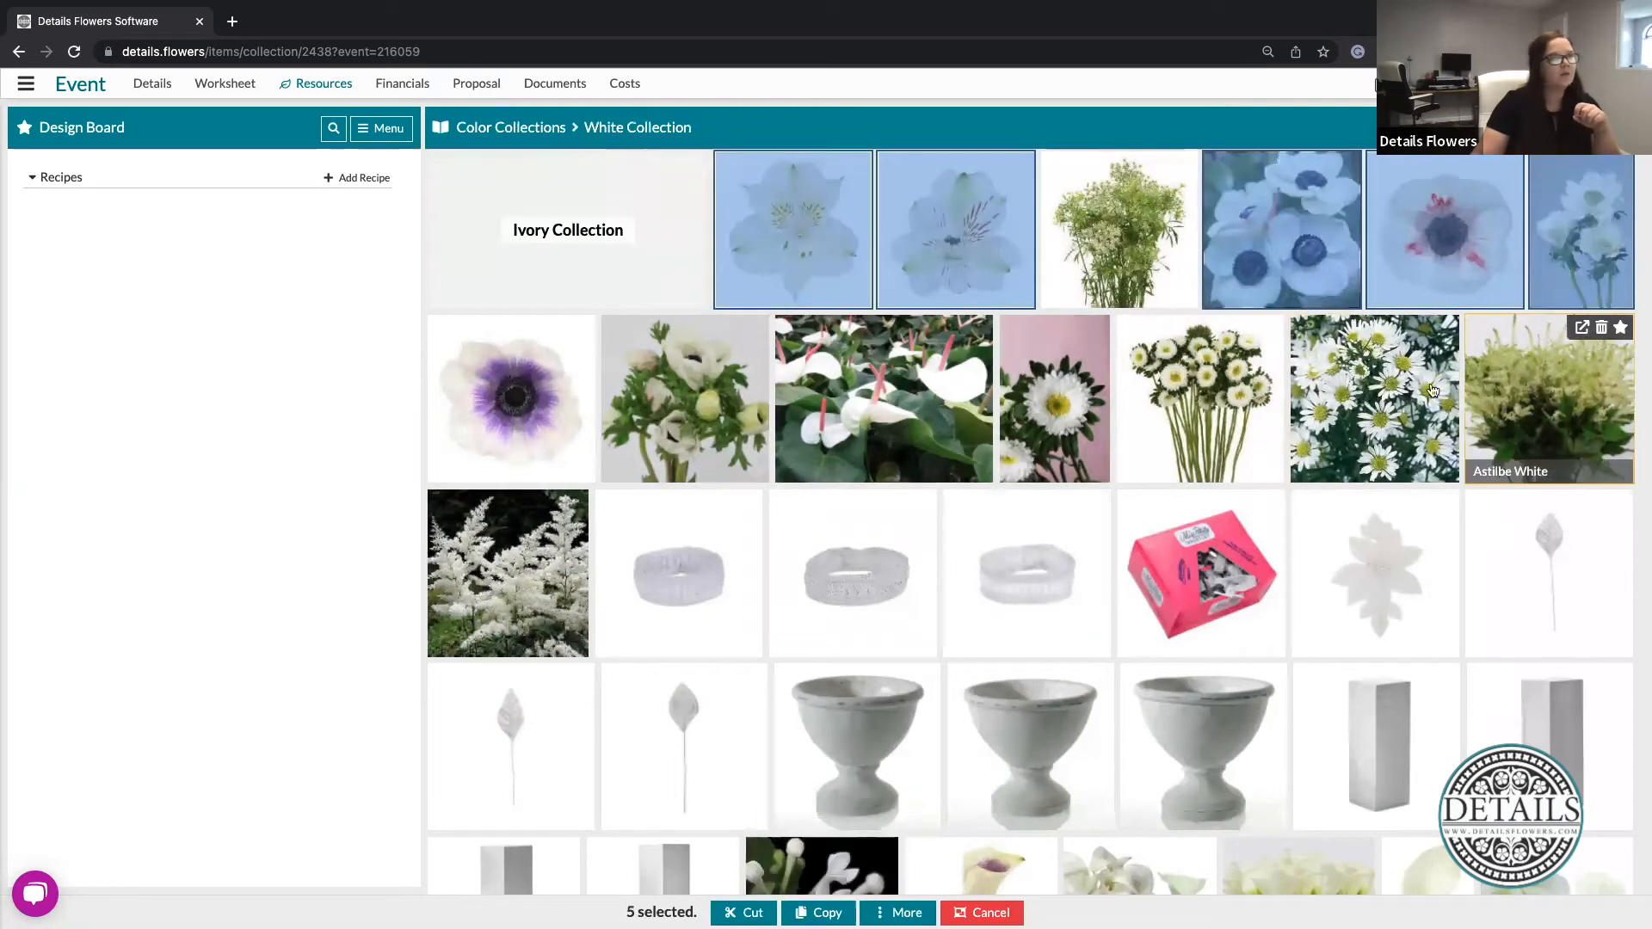
Extend the selection with all seven flowers in the second row and the white plume flower that starts the third row.
click(1548, 396)
click(1402, 391)
click(1205, 396)
click(1054, 396)
click(886, 395)
click(688, 400)
click(547, 412)
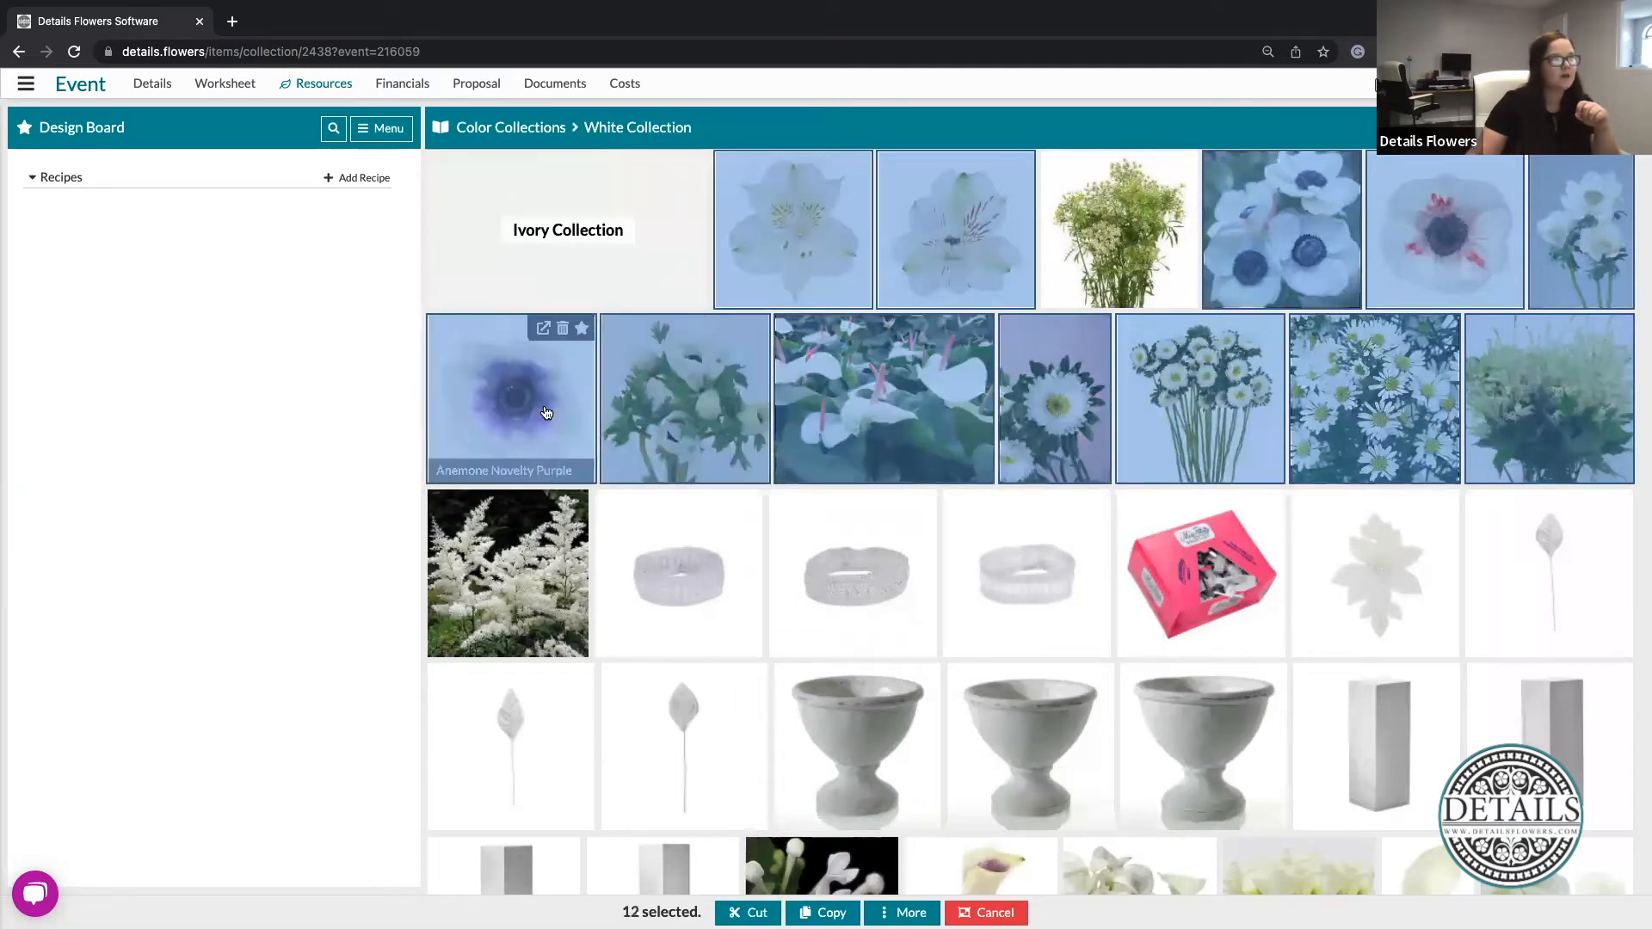
click(545, 555)
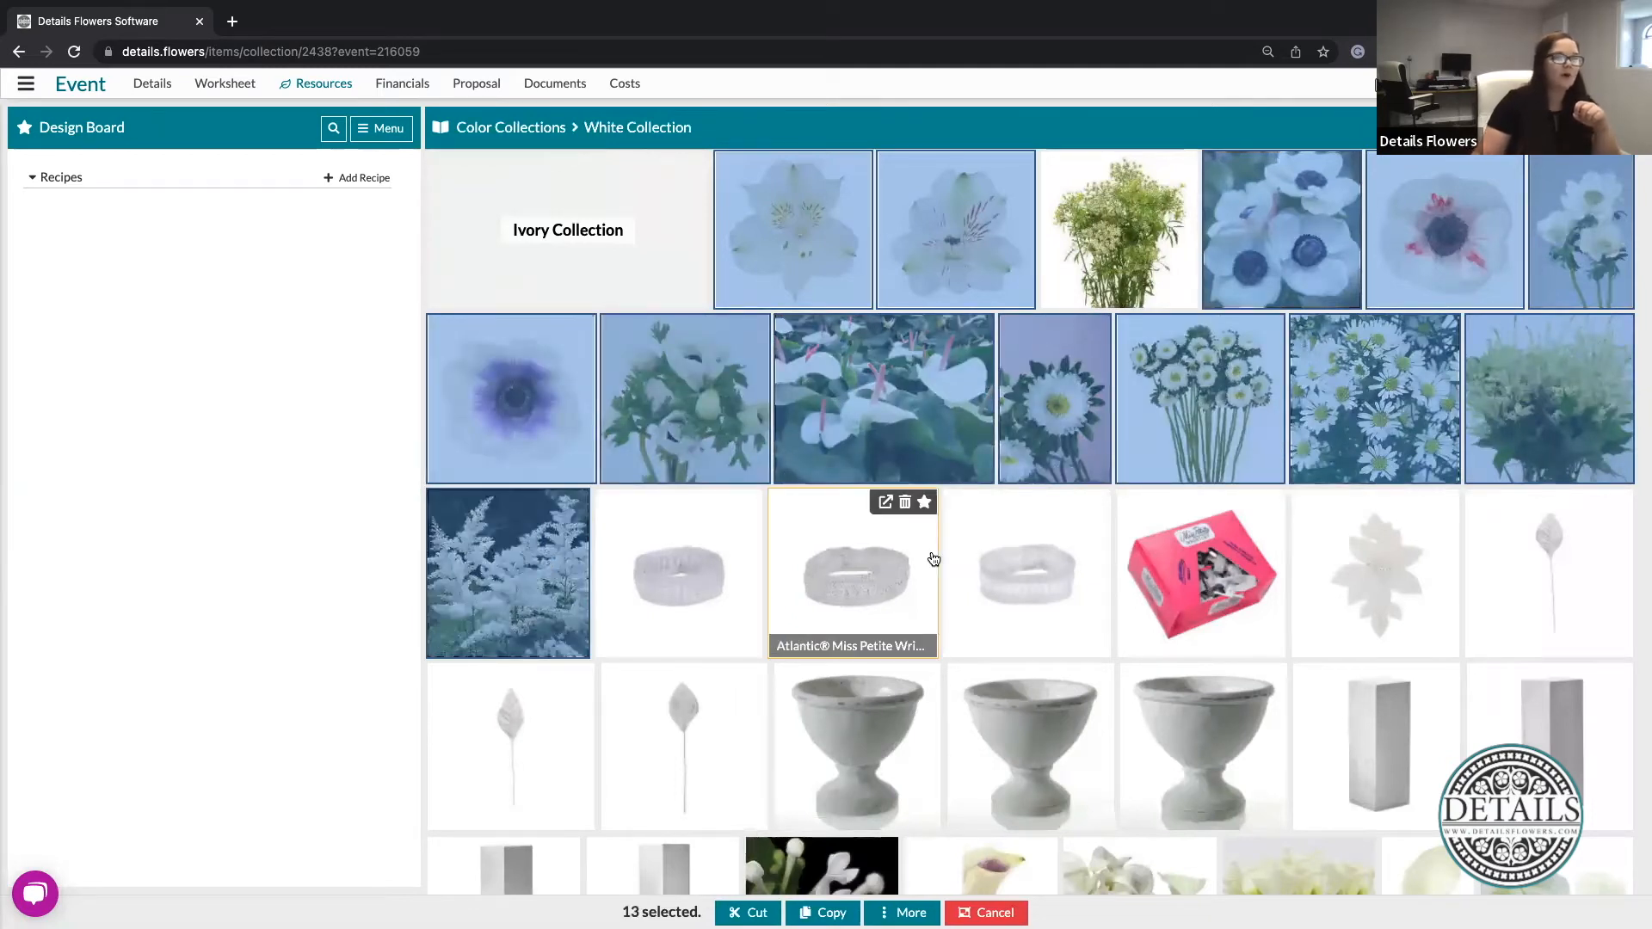
Also select the two carnations, the campanula and four of the callas, and add the whole selection to the favorites.
scroll(933, 559, down, 5)
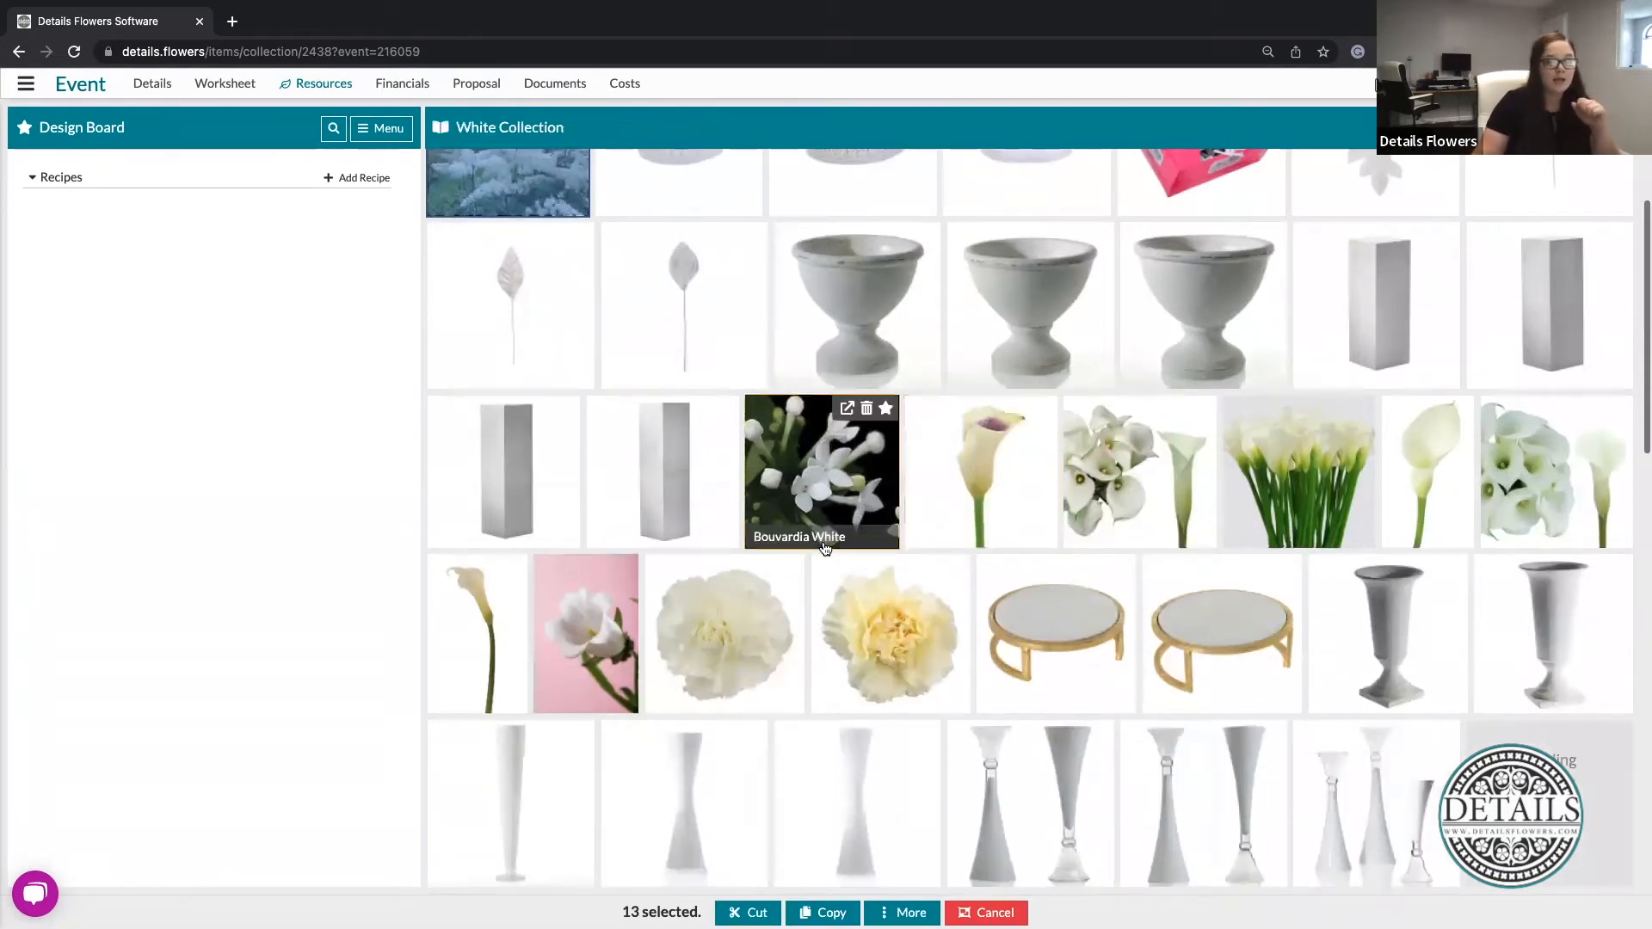
click(875, 669)
click(724, 637)
click(585, 637)
click(478, 637)
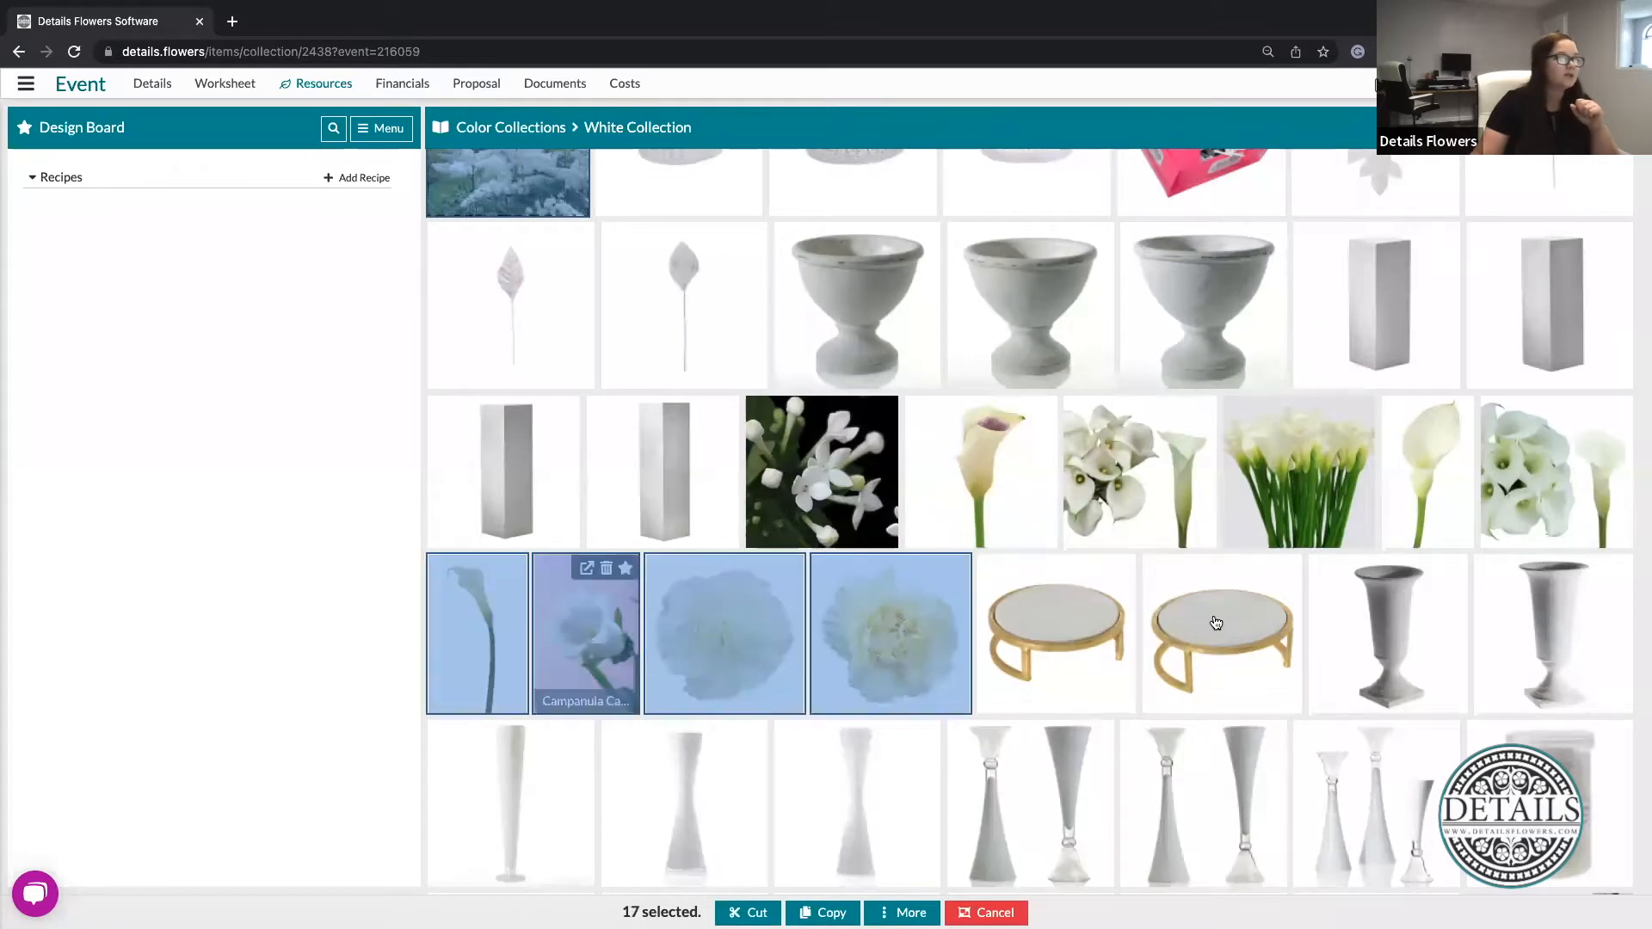
click(1302, 503)
click(1144, 501)
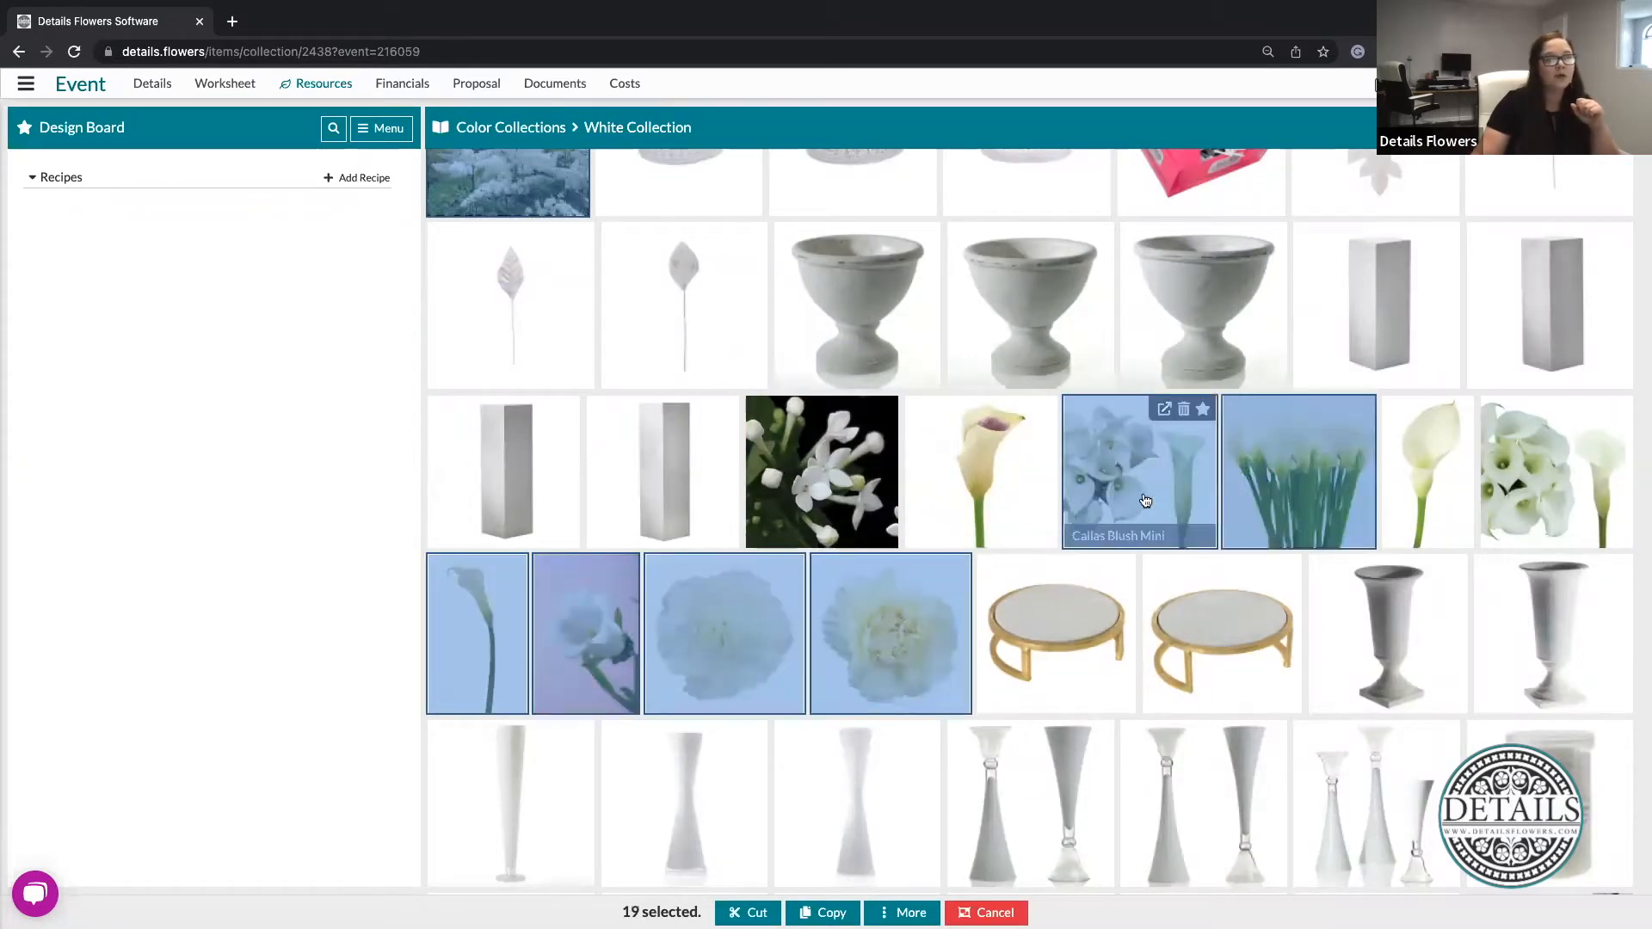
click(976, 508)
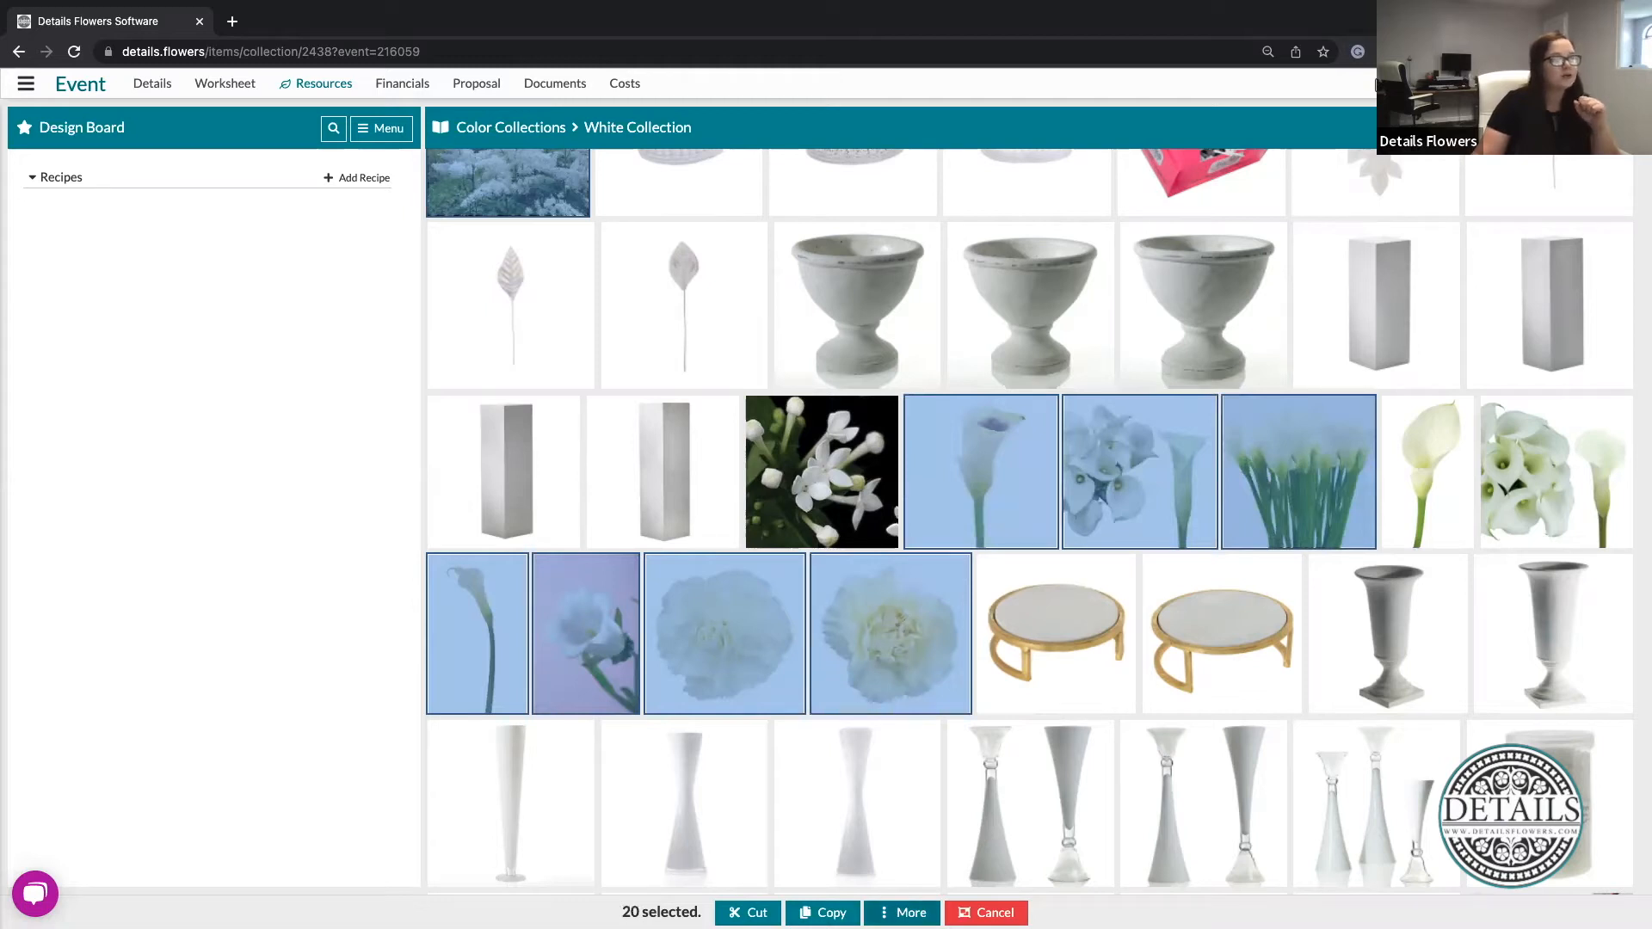
right_click(817, 740)
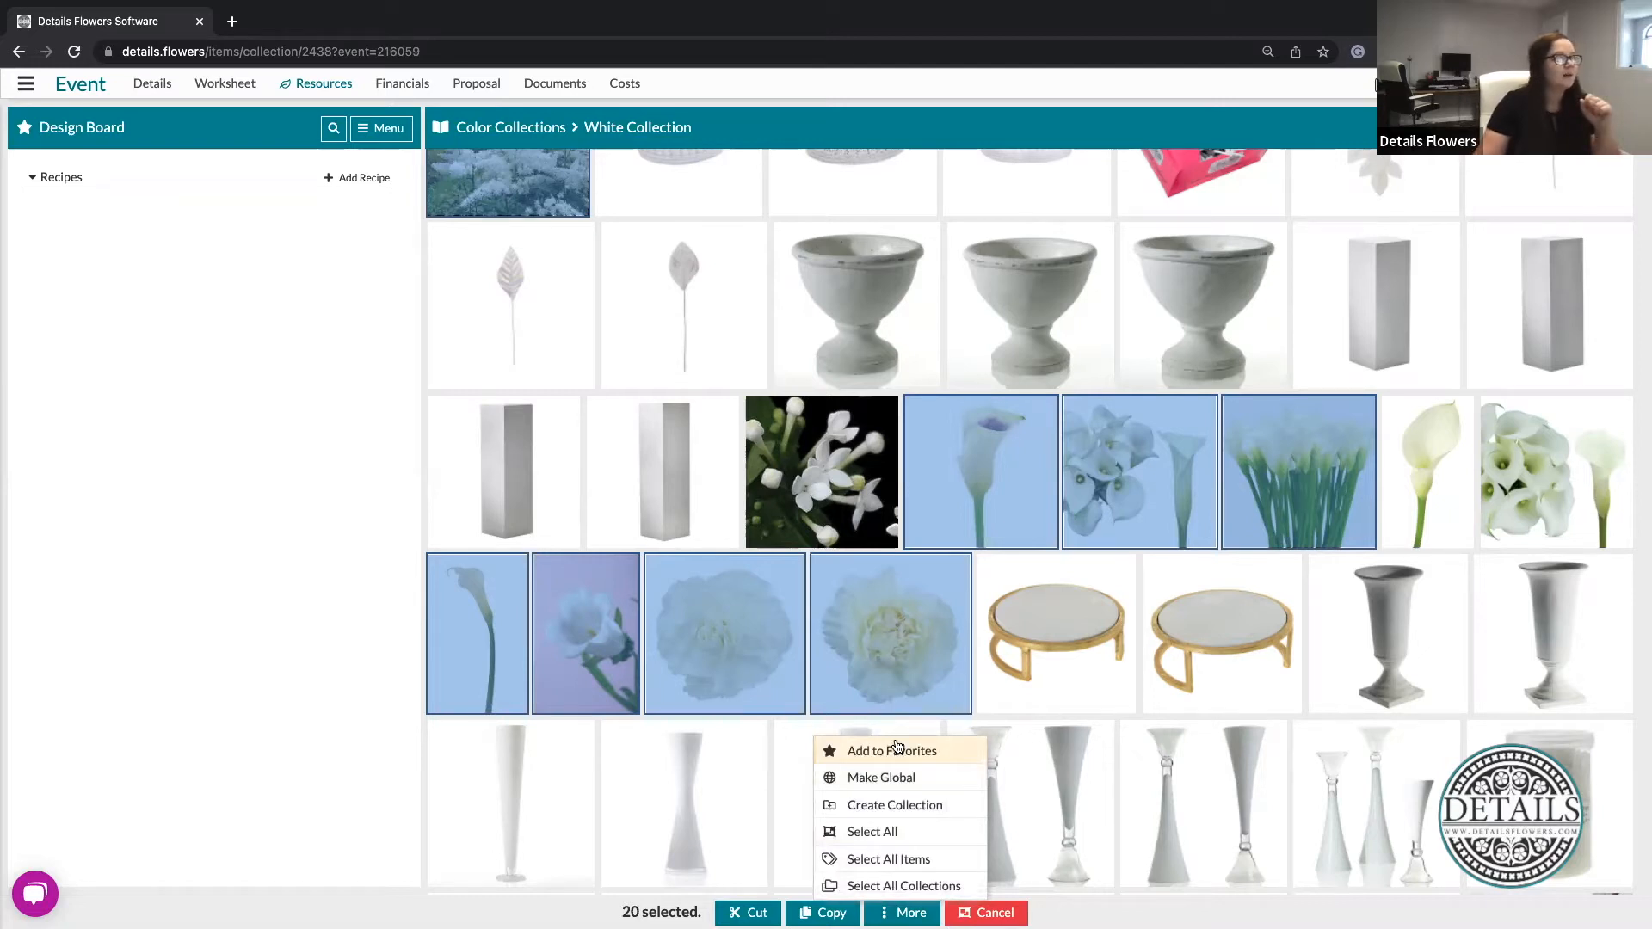
click(896, 750)
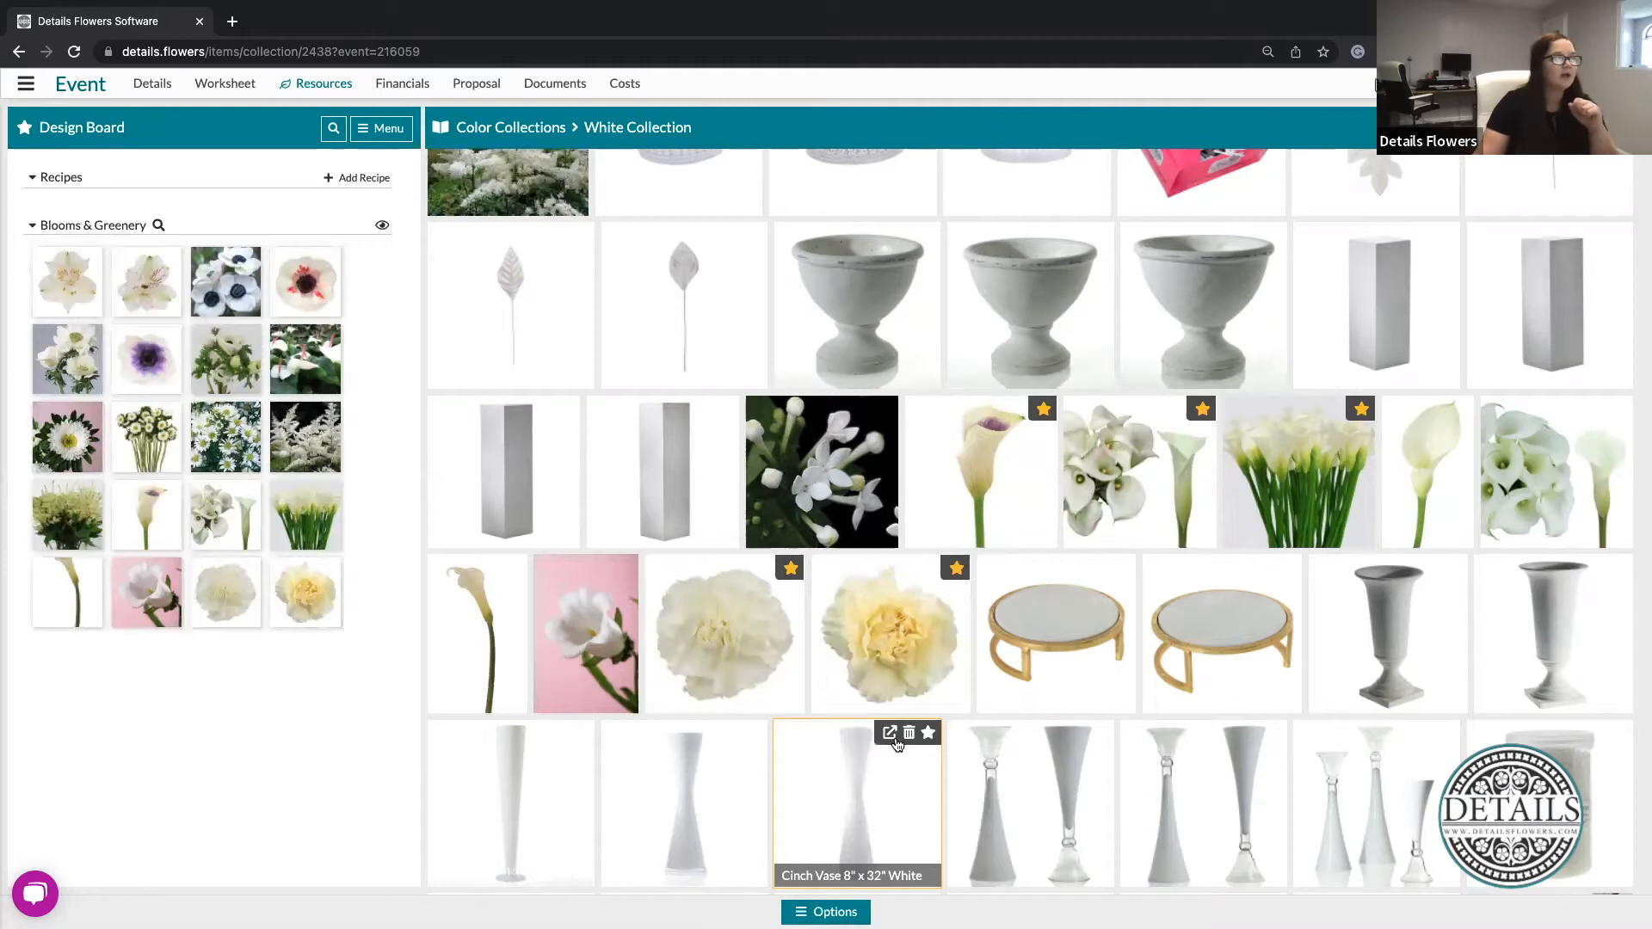
Individually add Freesia White, Fuji Anastasia White, the white rose beside it and Garden Rose: Alabaster to the favorites.
scroll(912, 715, down, 6)
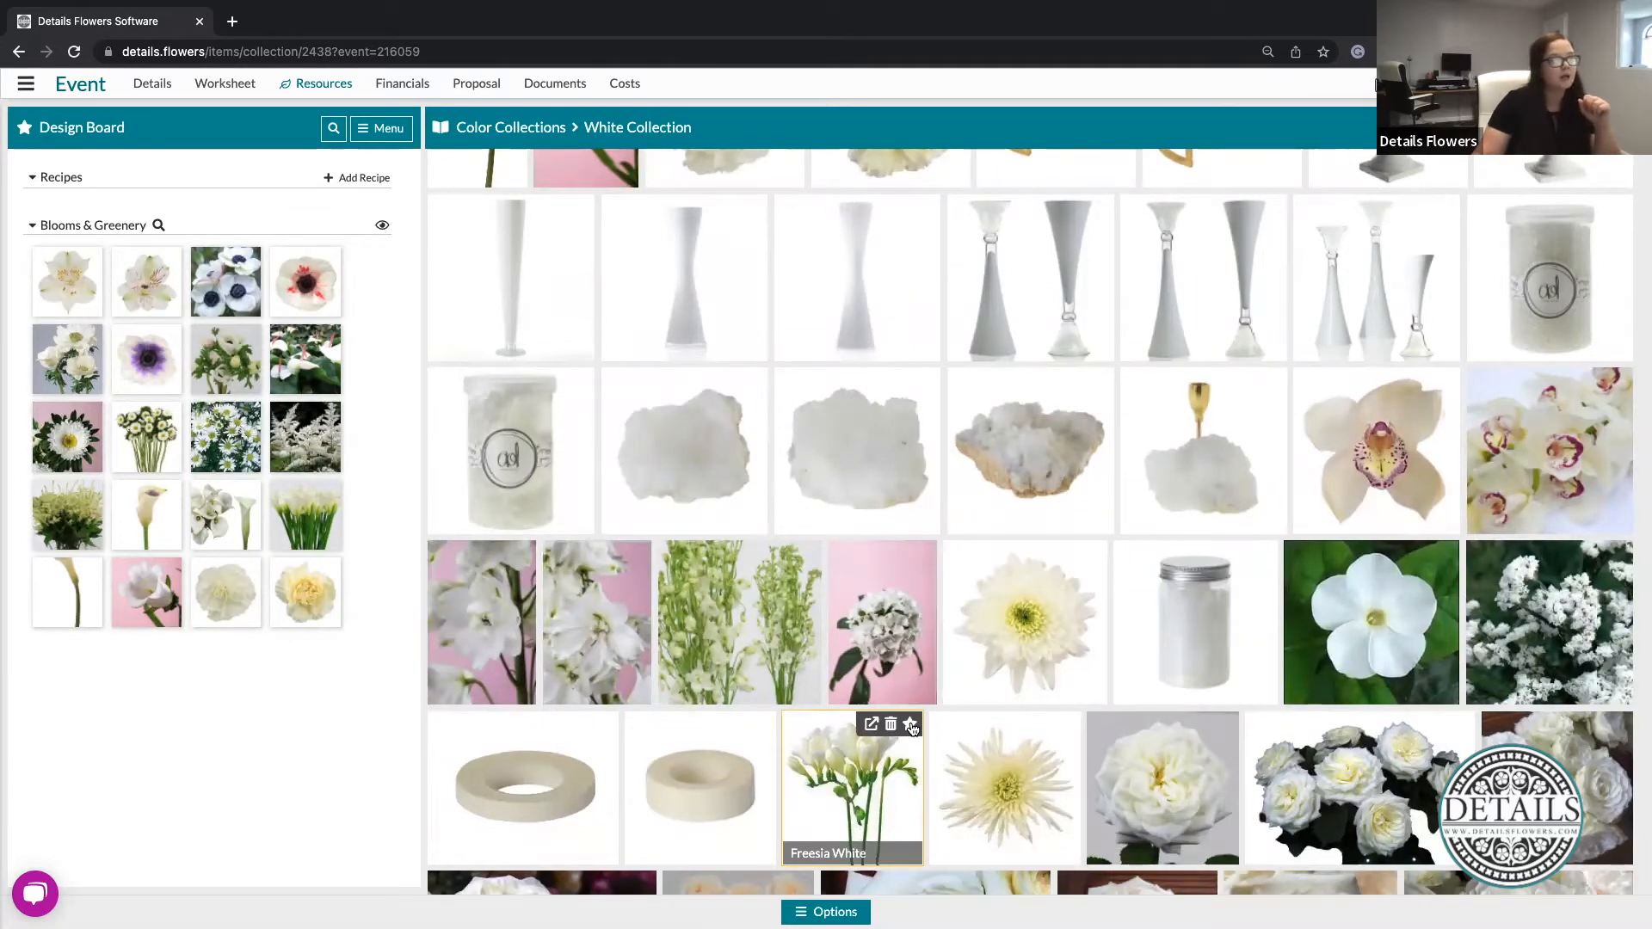
click(911, 727)
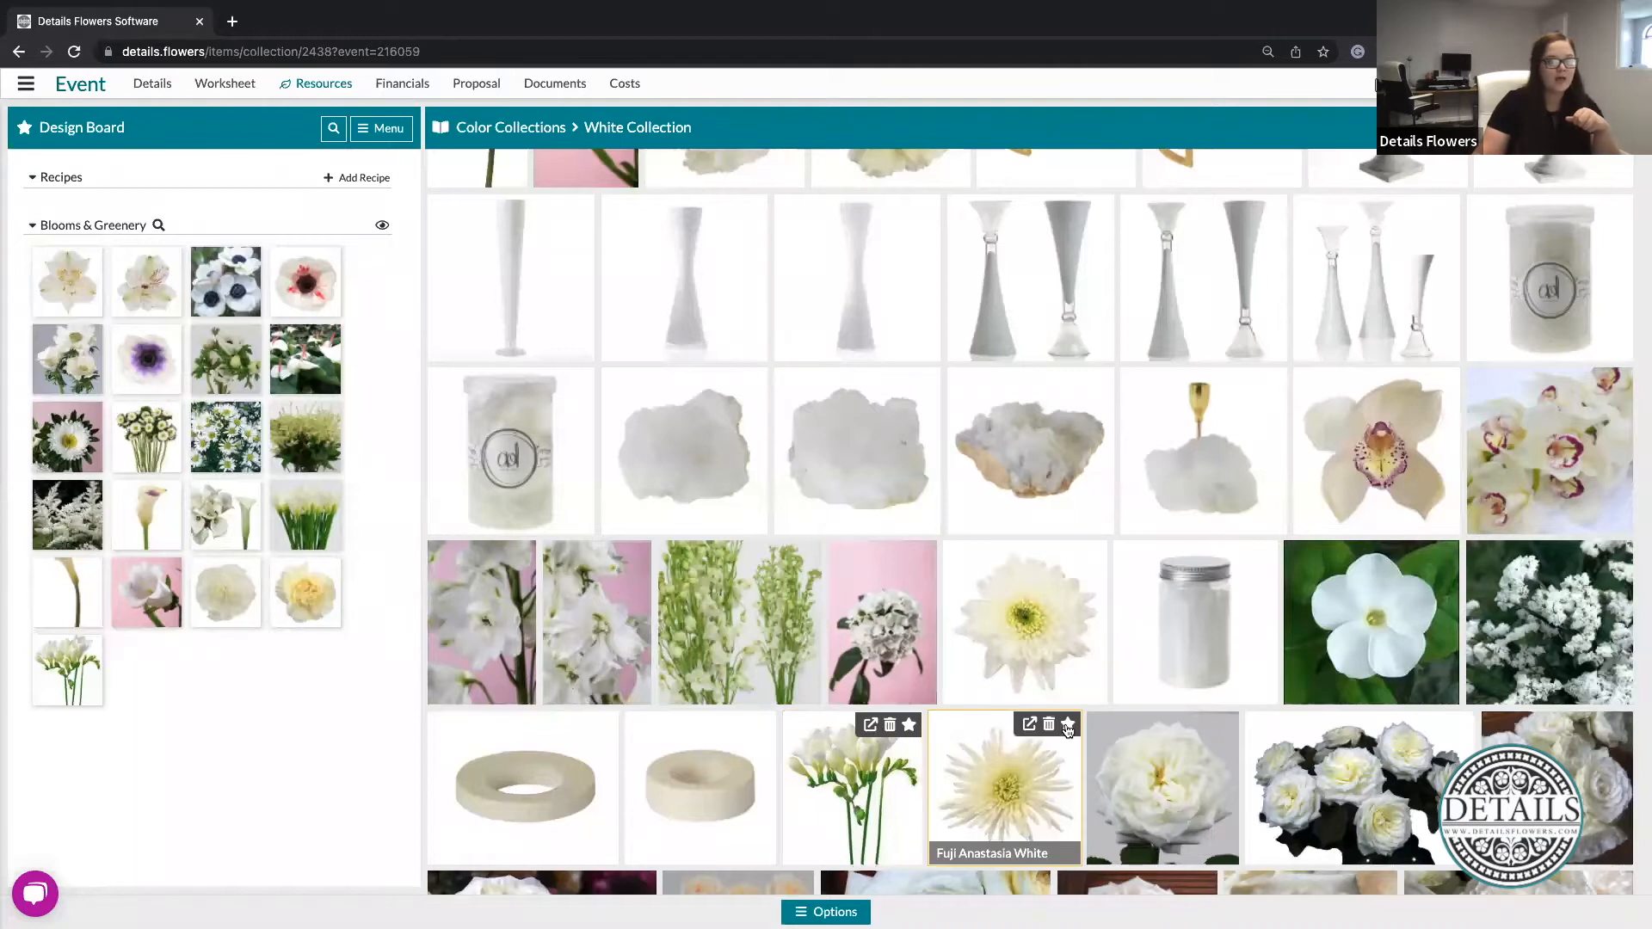
click(1067, 725)
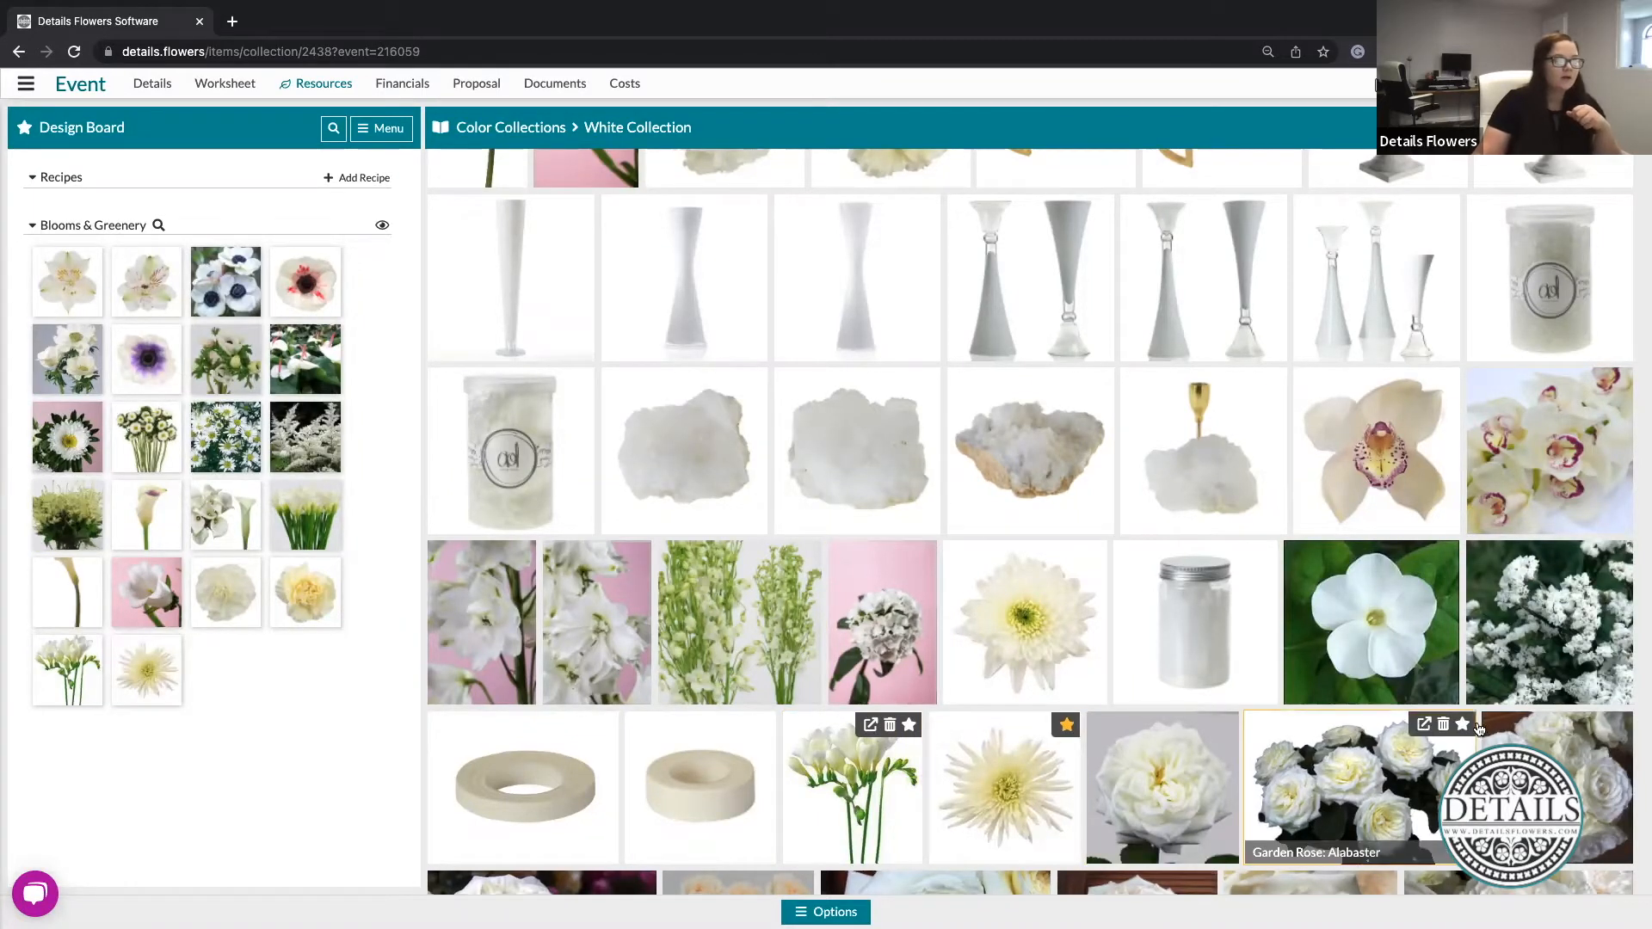
click(1462, 725)
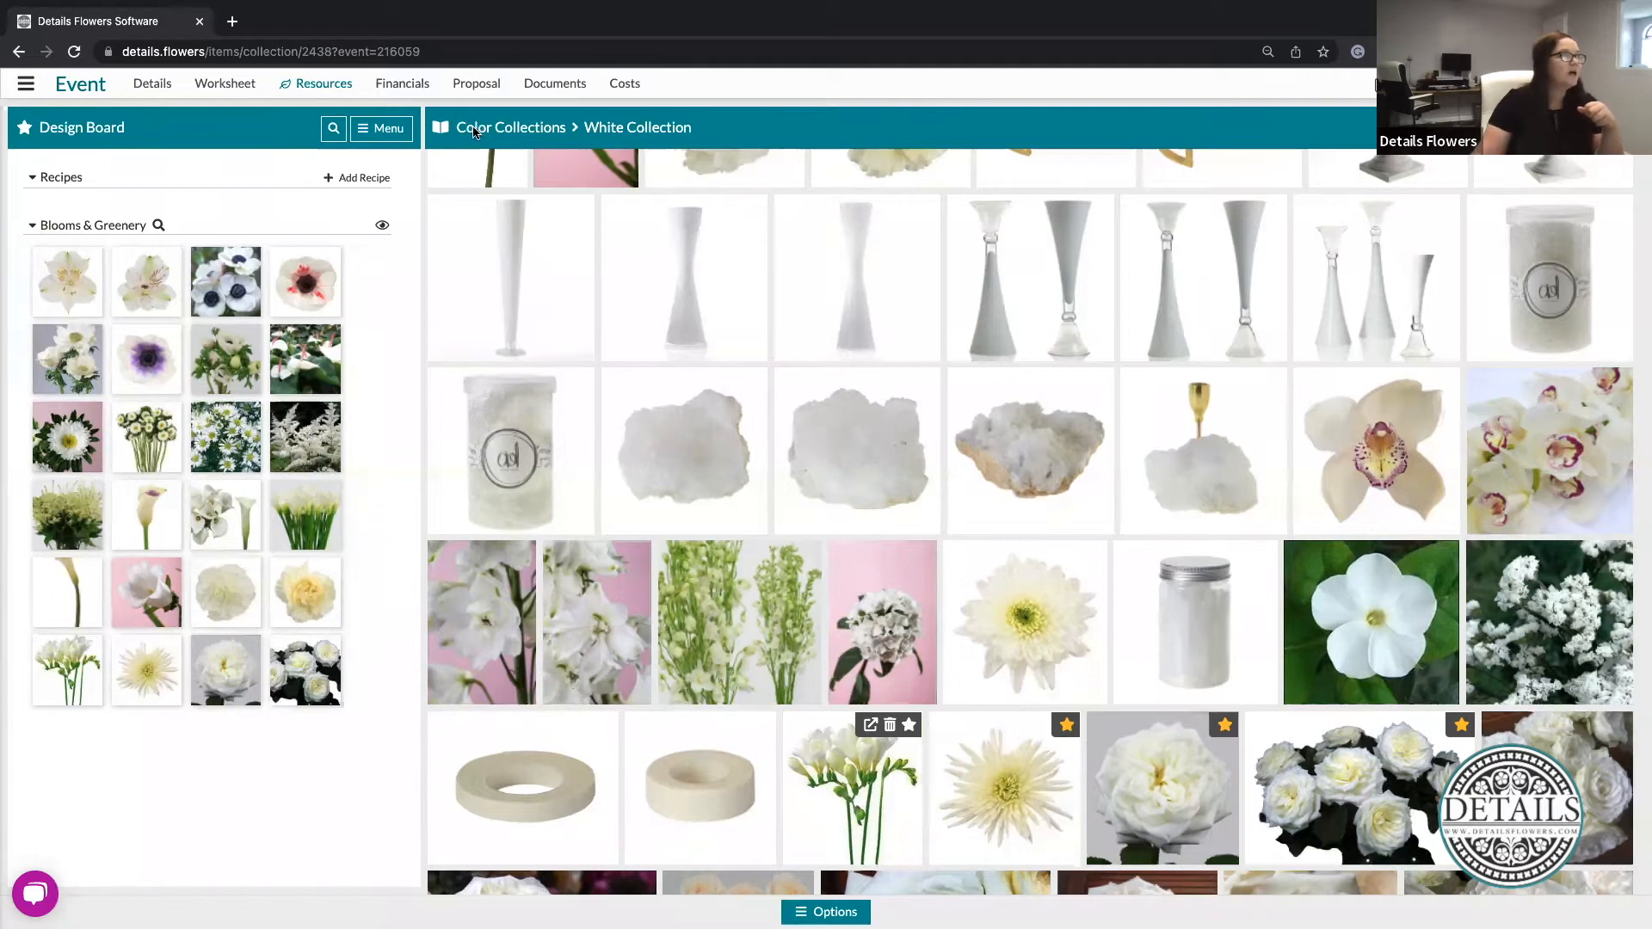
Return to the Color Collections, open the Spring Green Collection and browse its items through to the end.
click(474, 133)
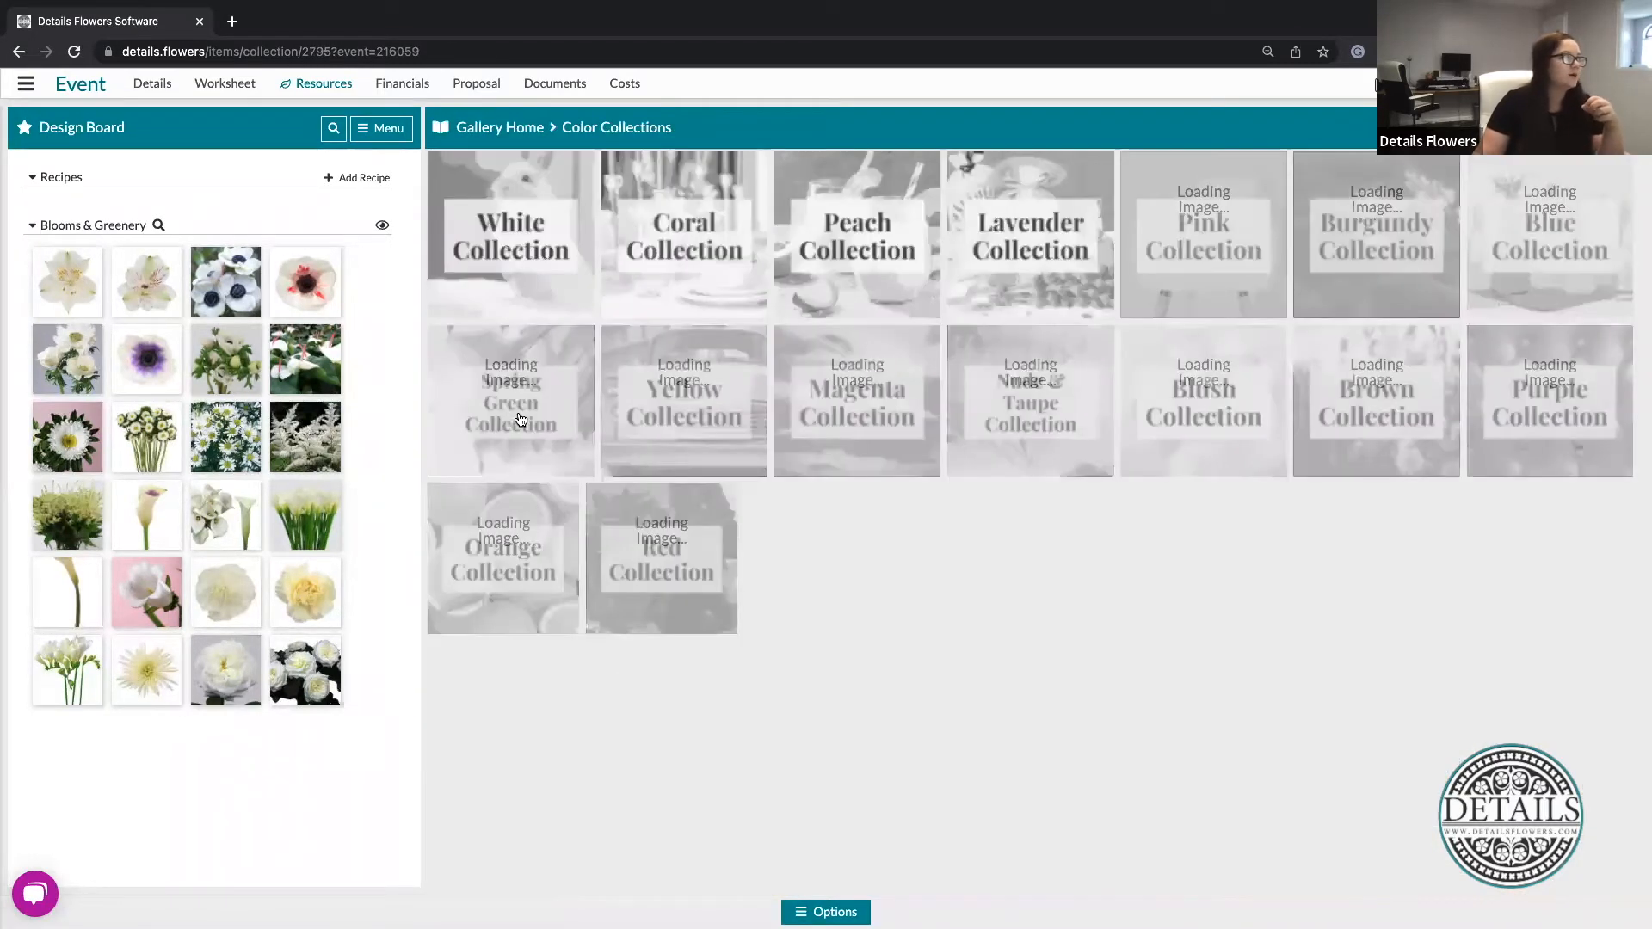
click(519, 419)
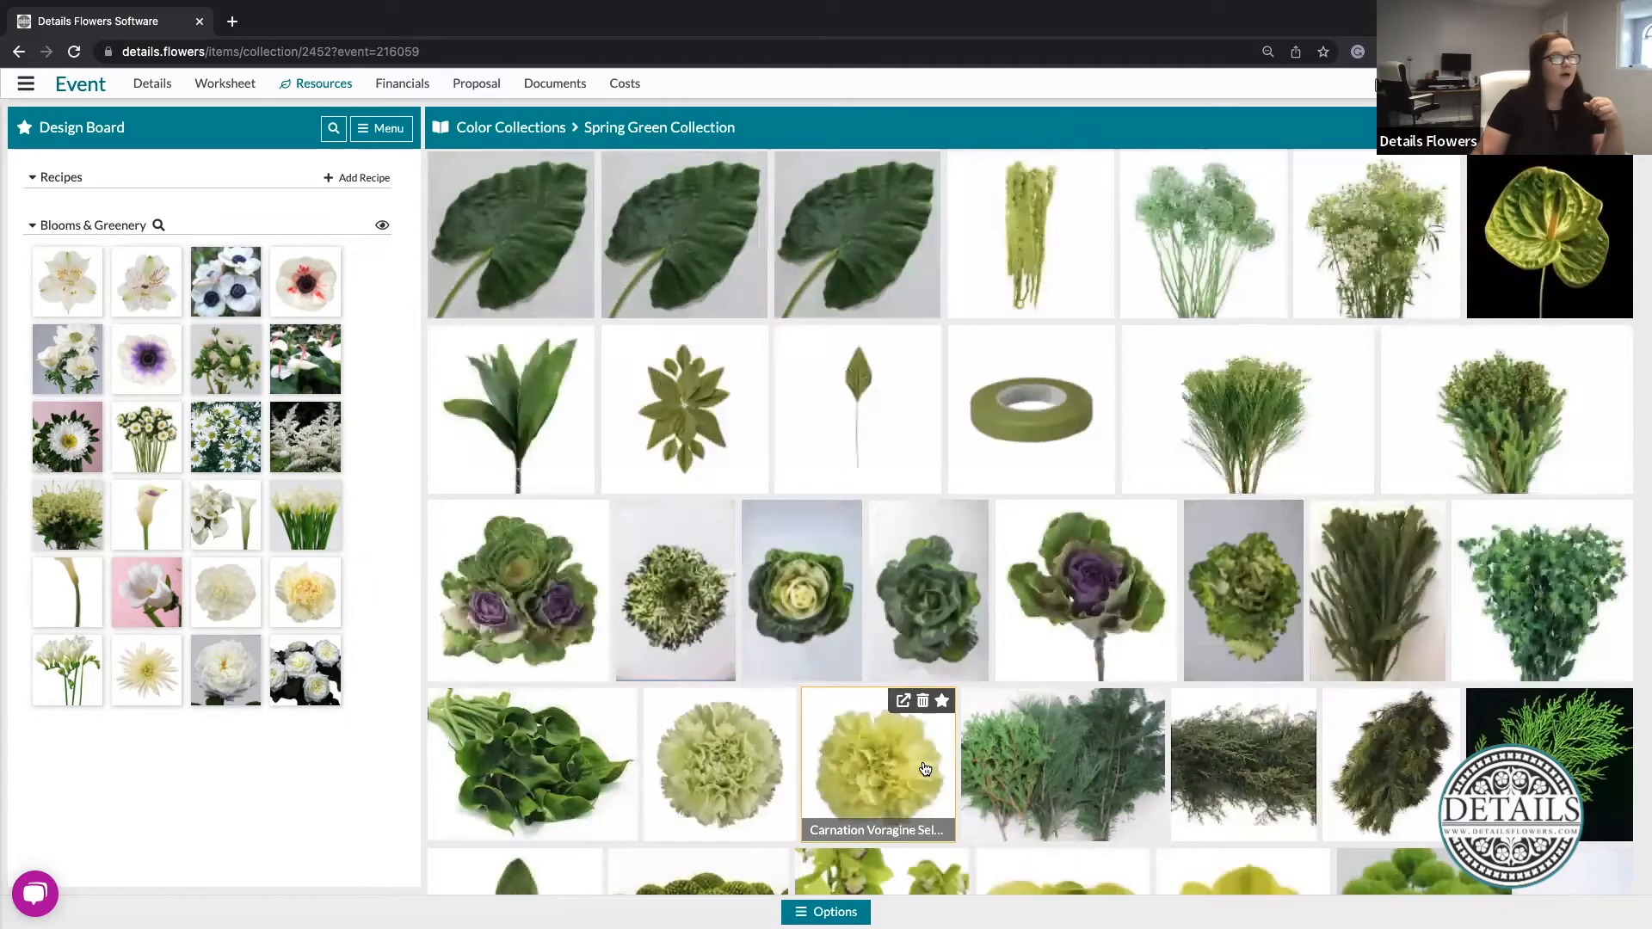
scroll(920, 774, down, 3)
scroll(925, 768, down, 10)
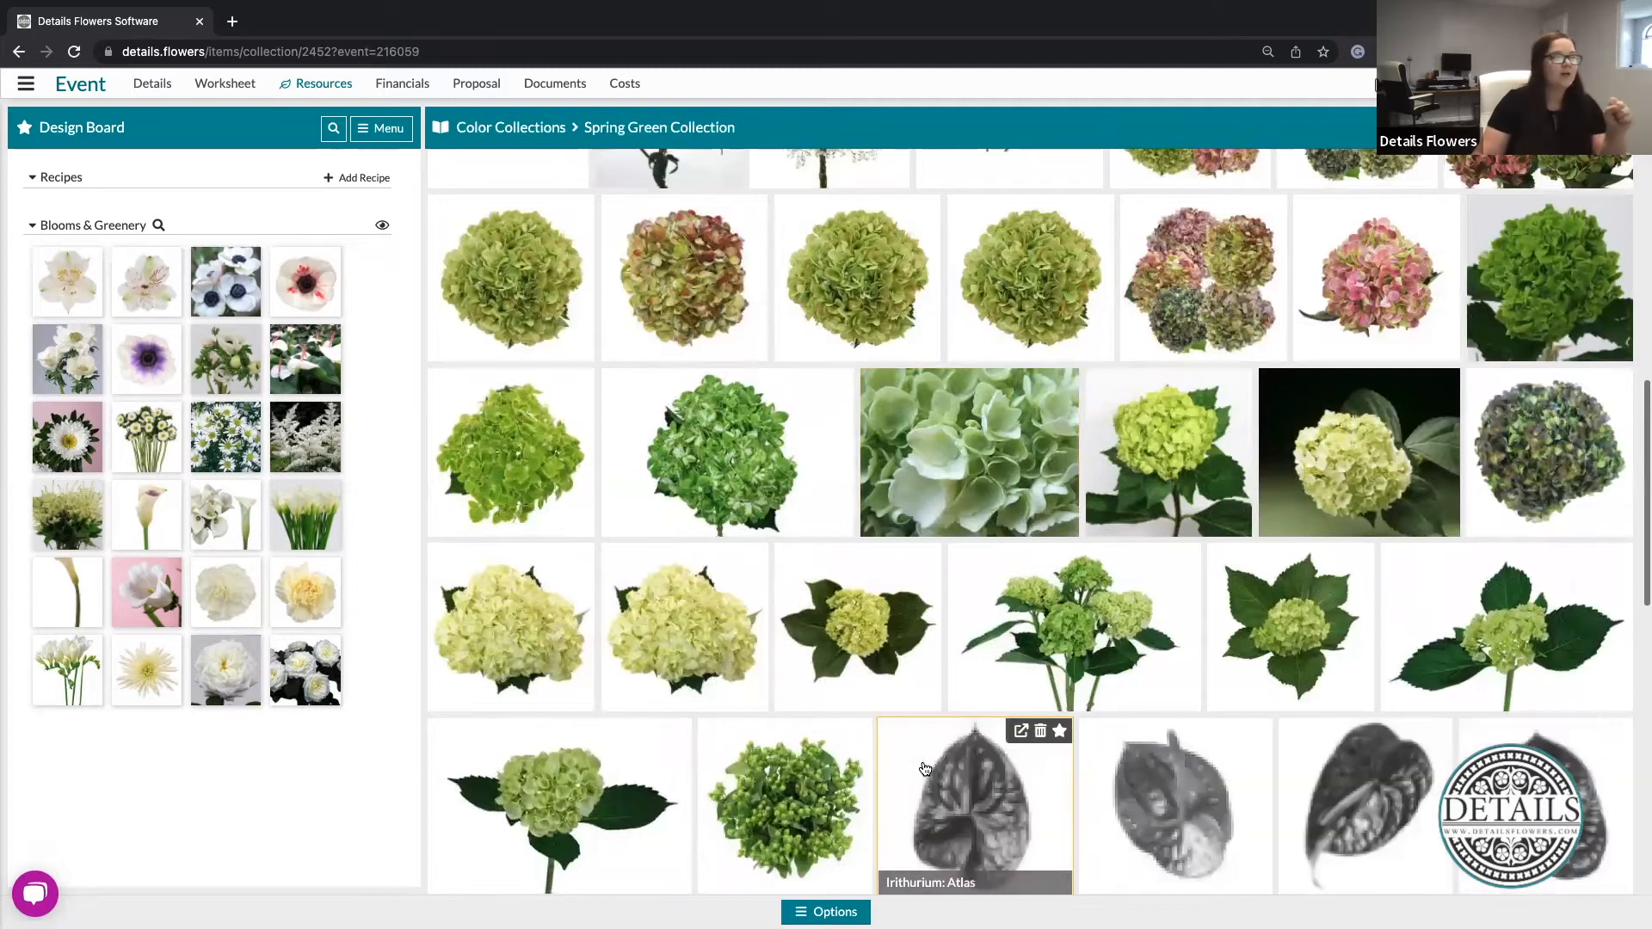
scroll(925, 768, down, 5)
scroll(925, 768, down, 10)
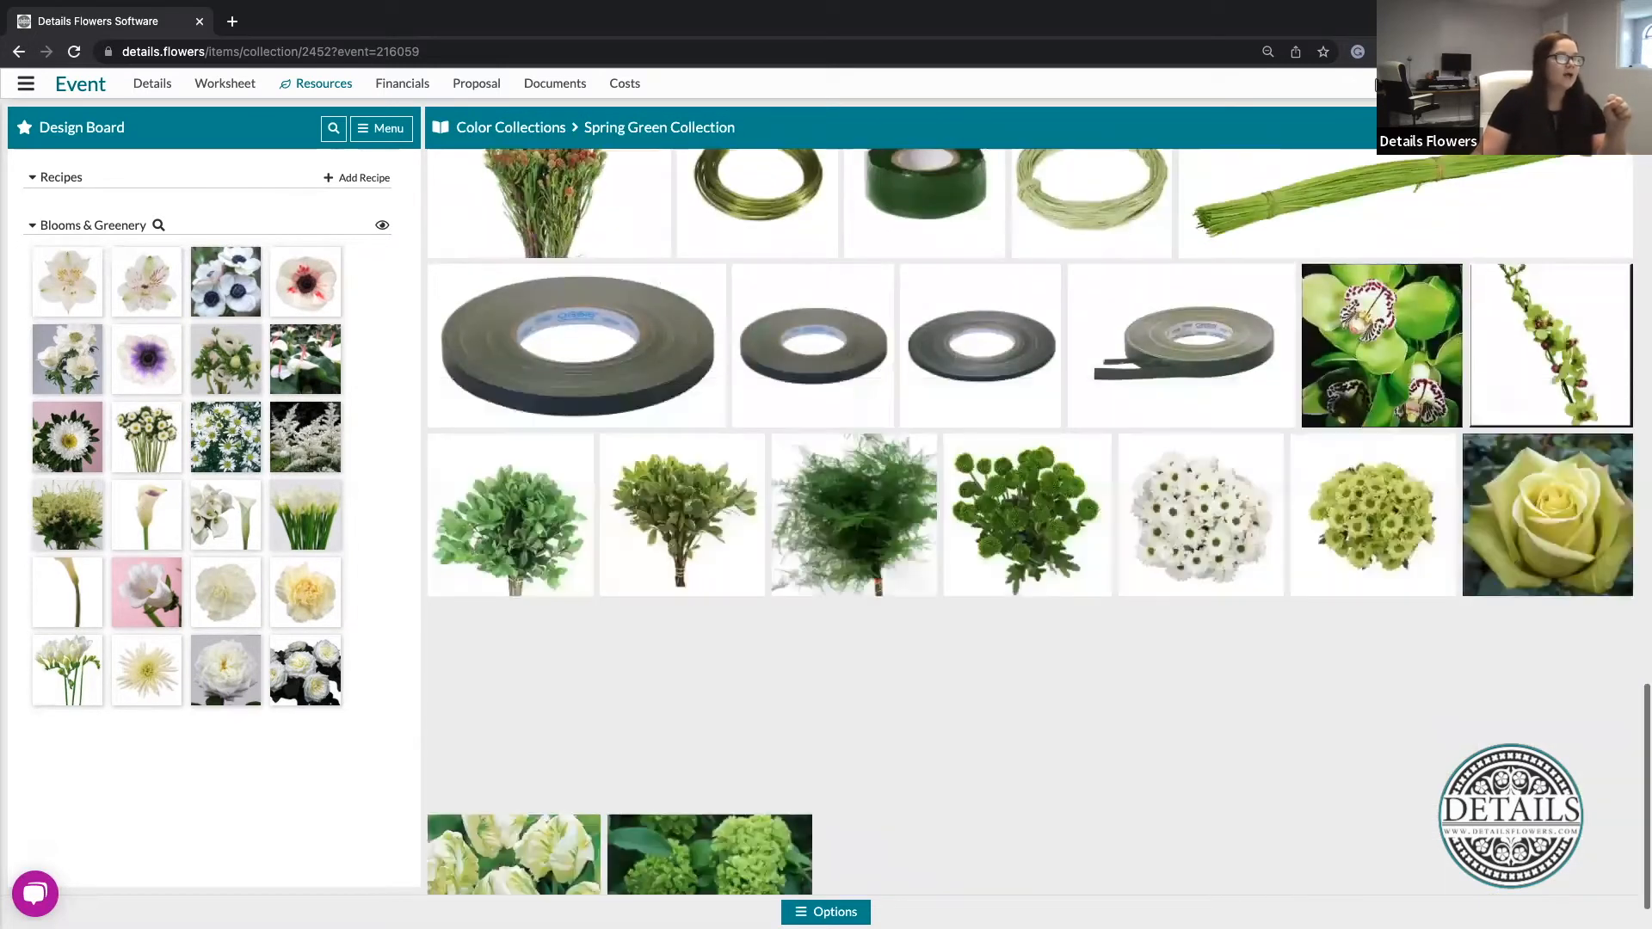
Select everything in the Spring Green Collection with Selection Mode and add it all to the favorites.
click(826, 911)
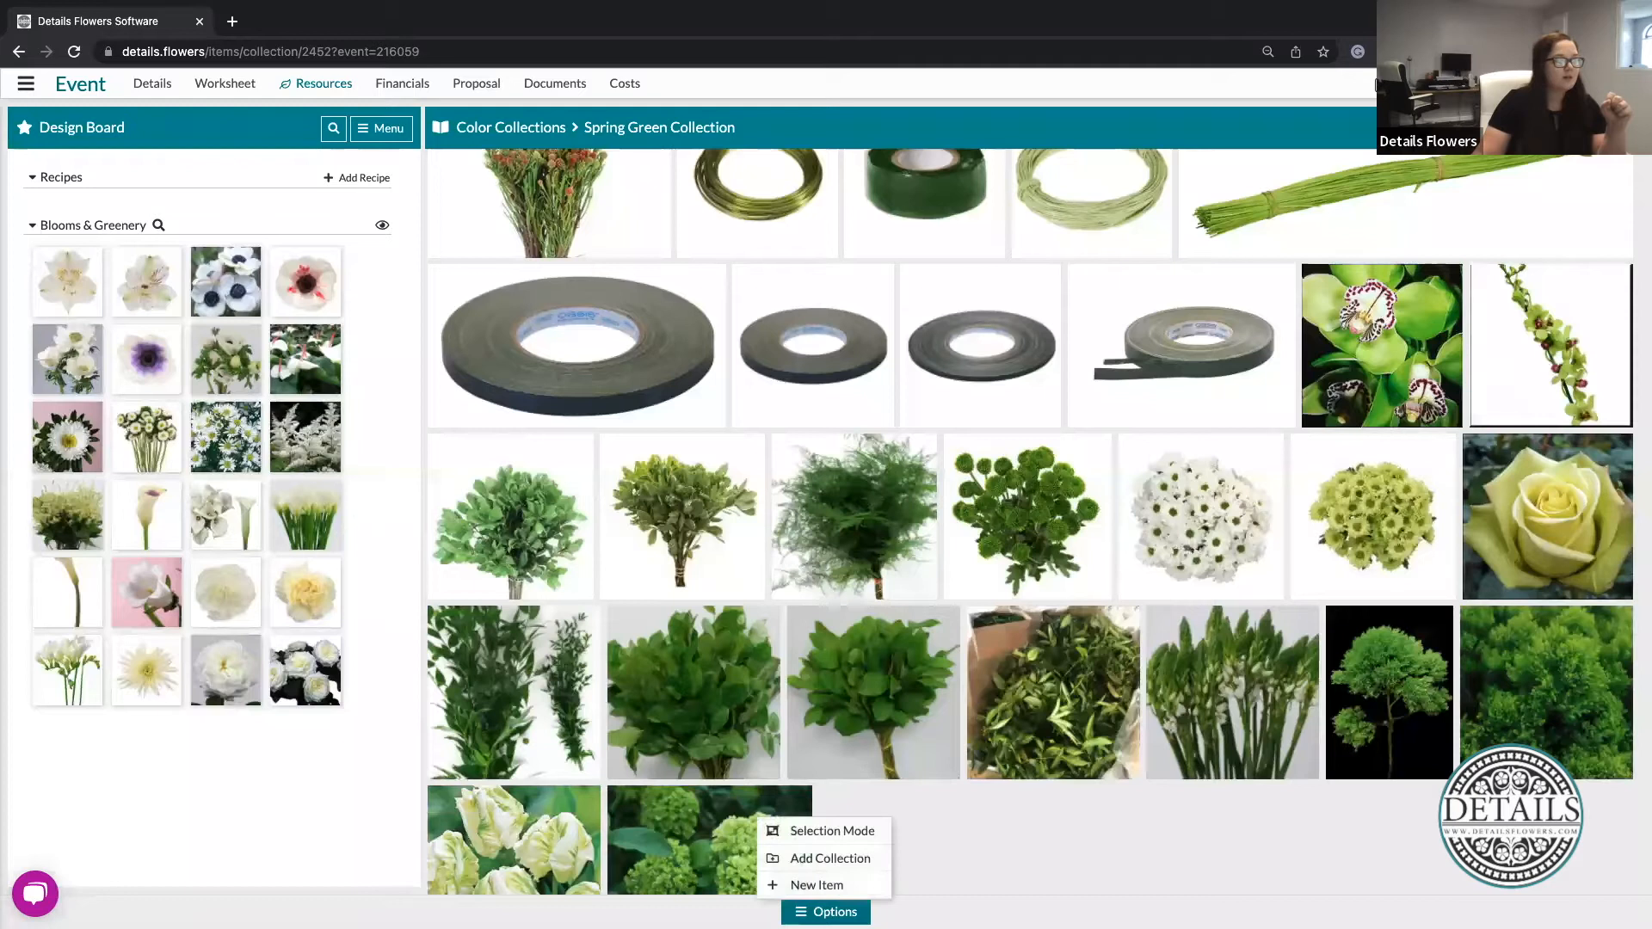
click(829, 832)
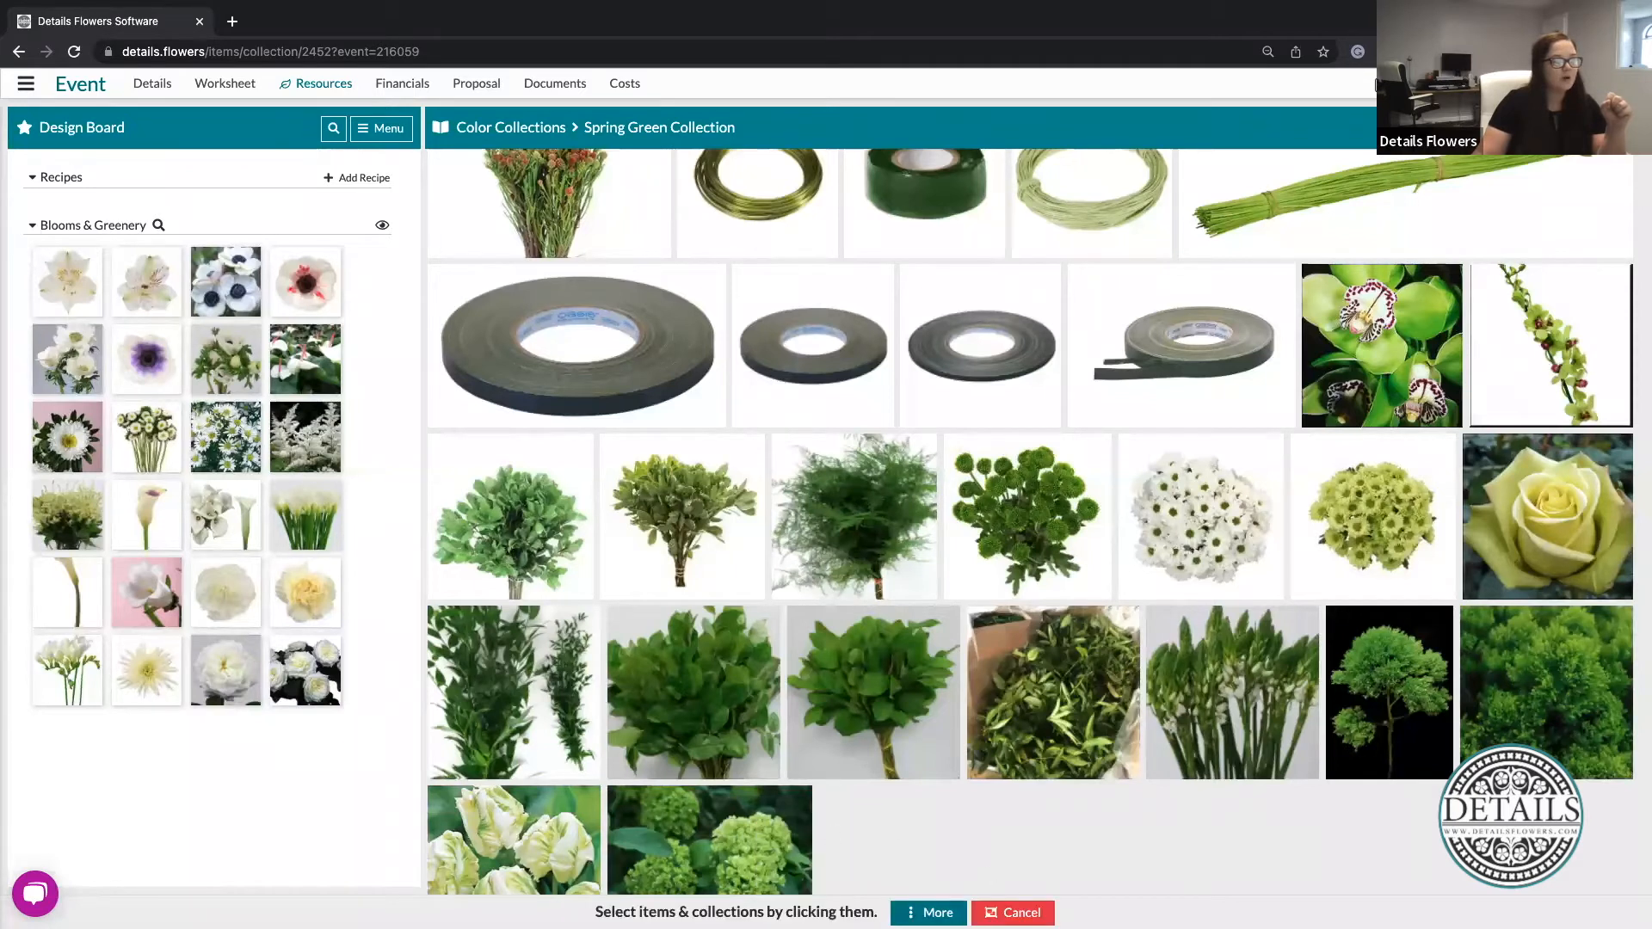
click(929, 911)
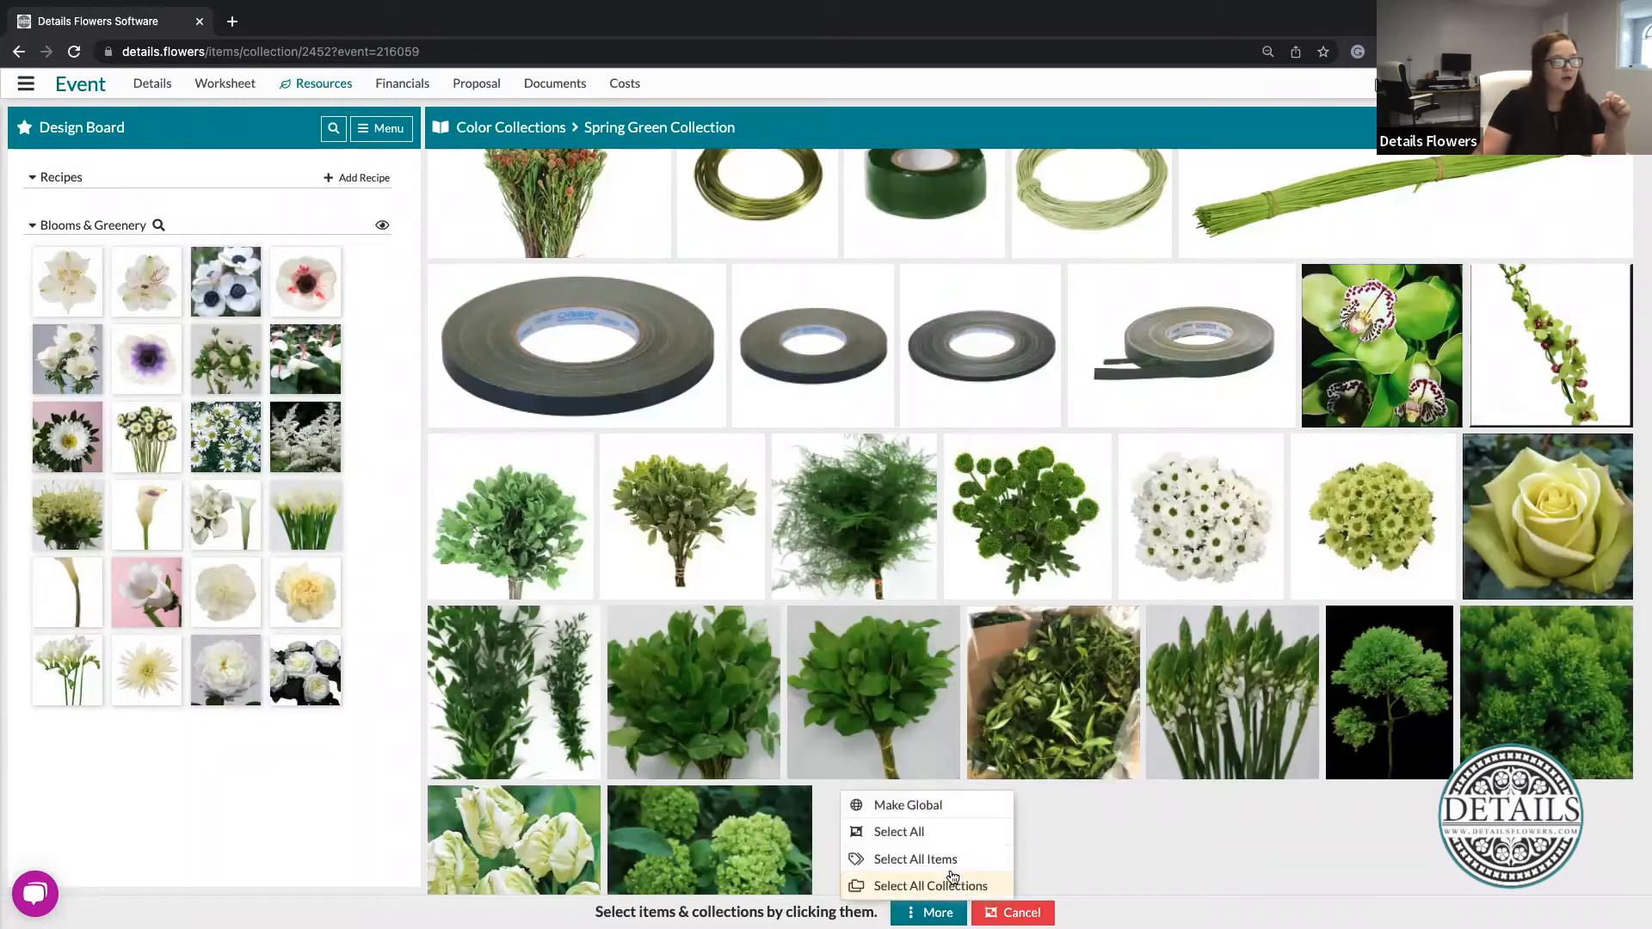
click(879, 835)
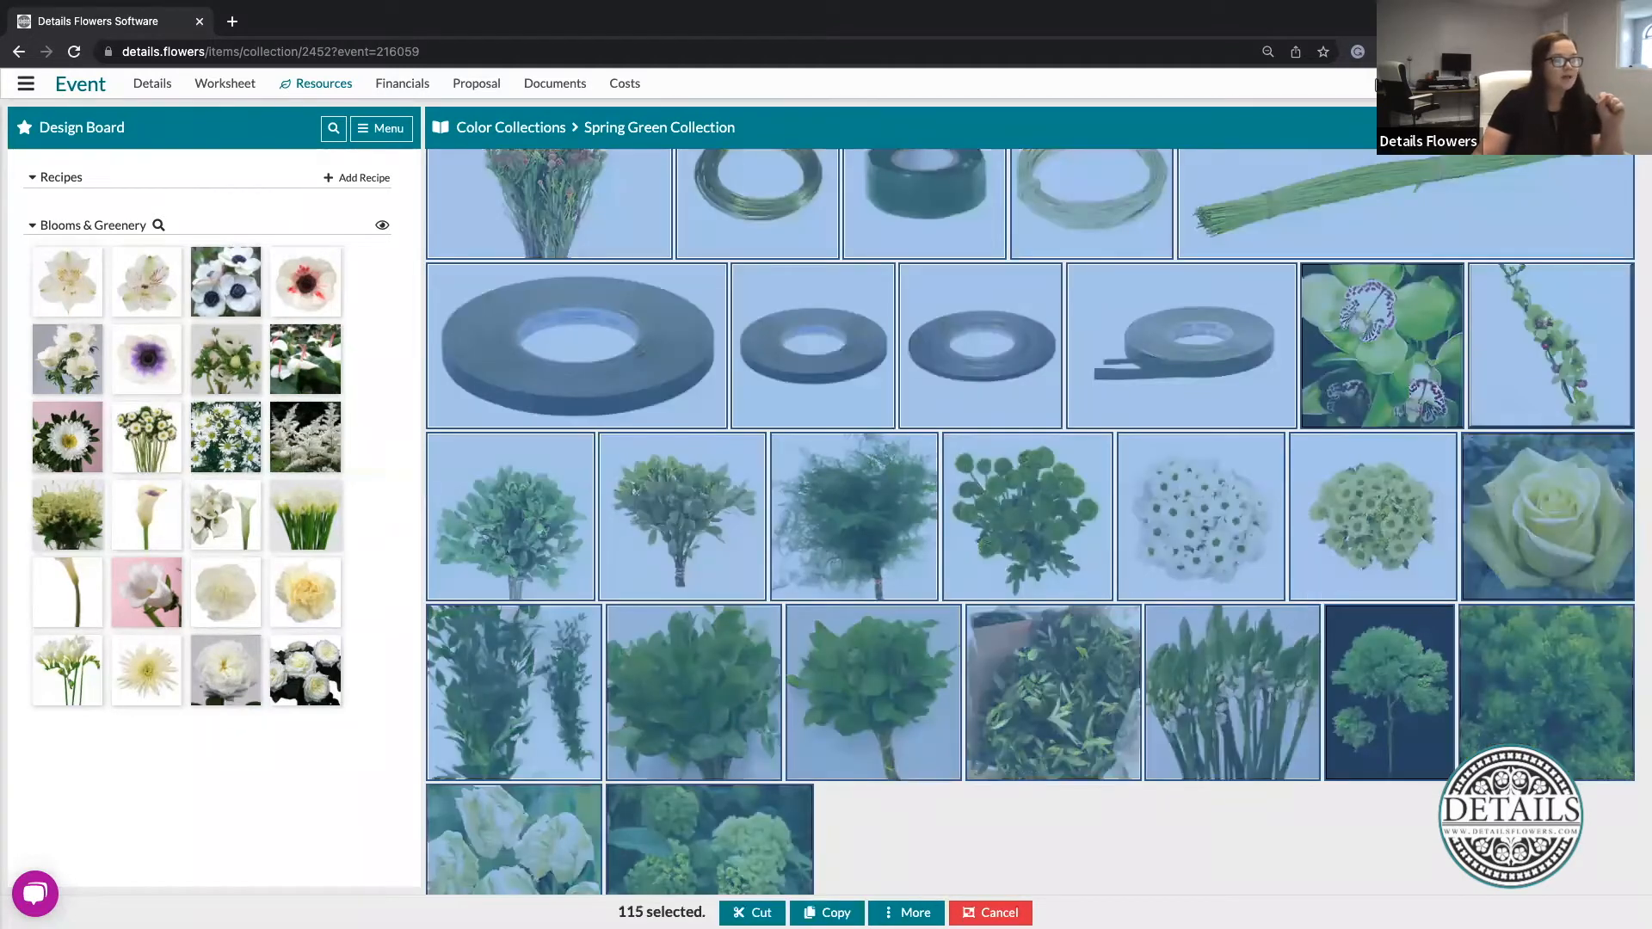
right_click(819, 738)
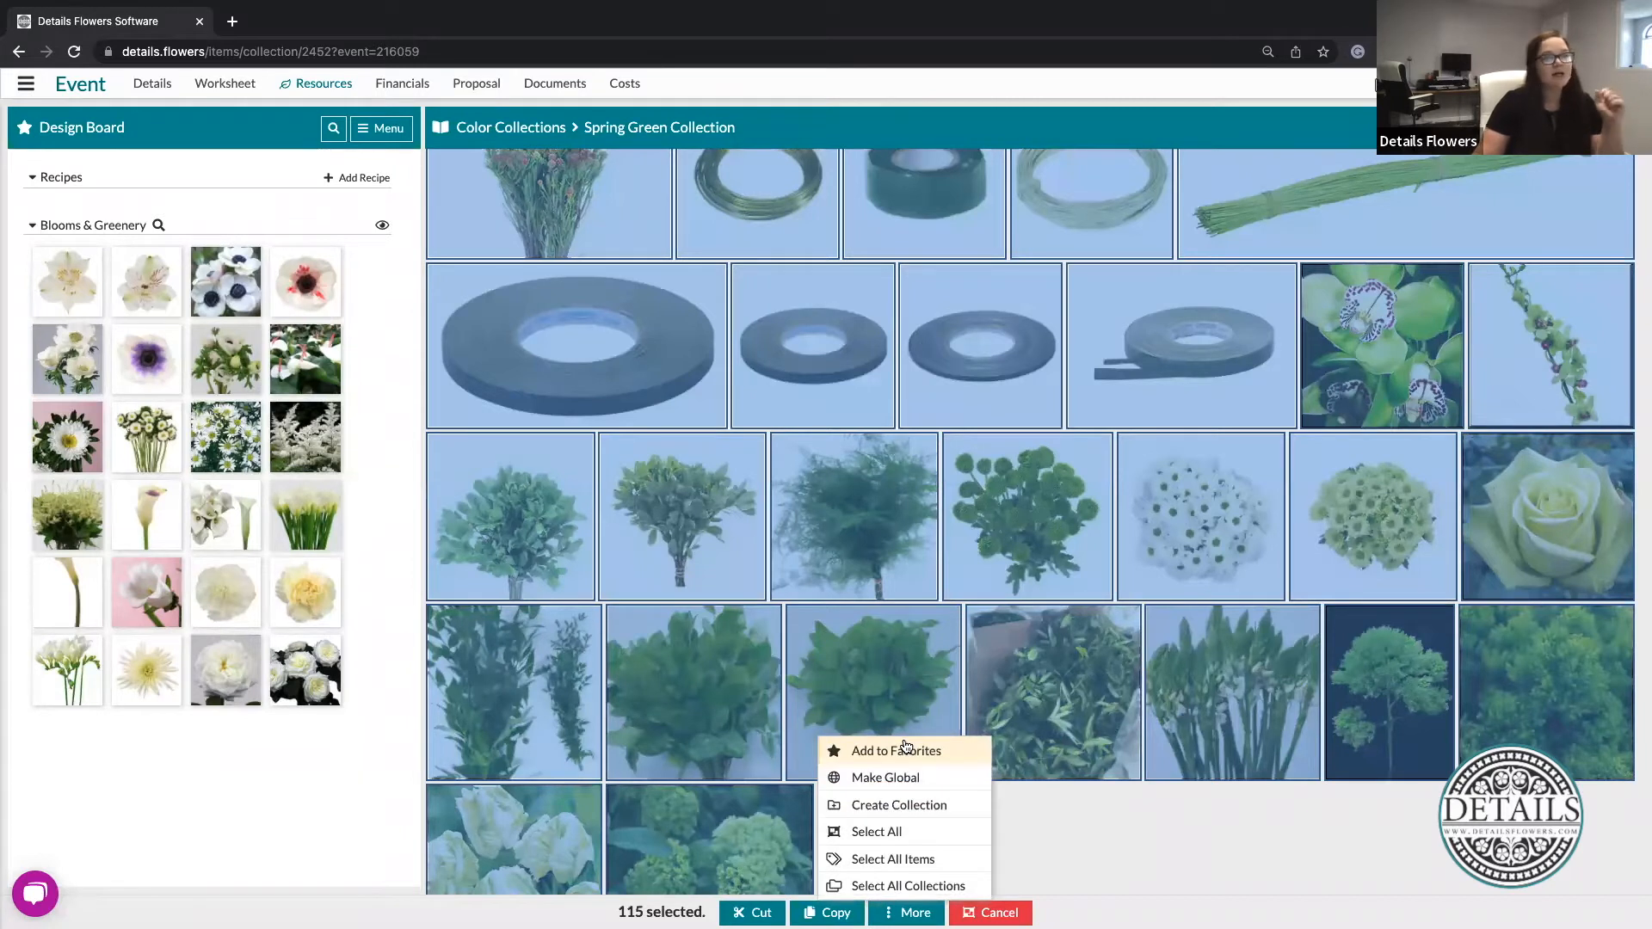
click(905, 747)
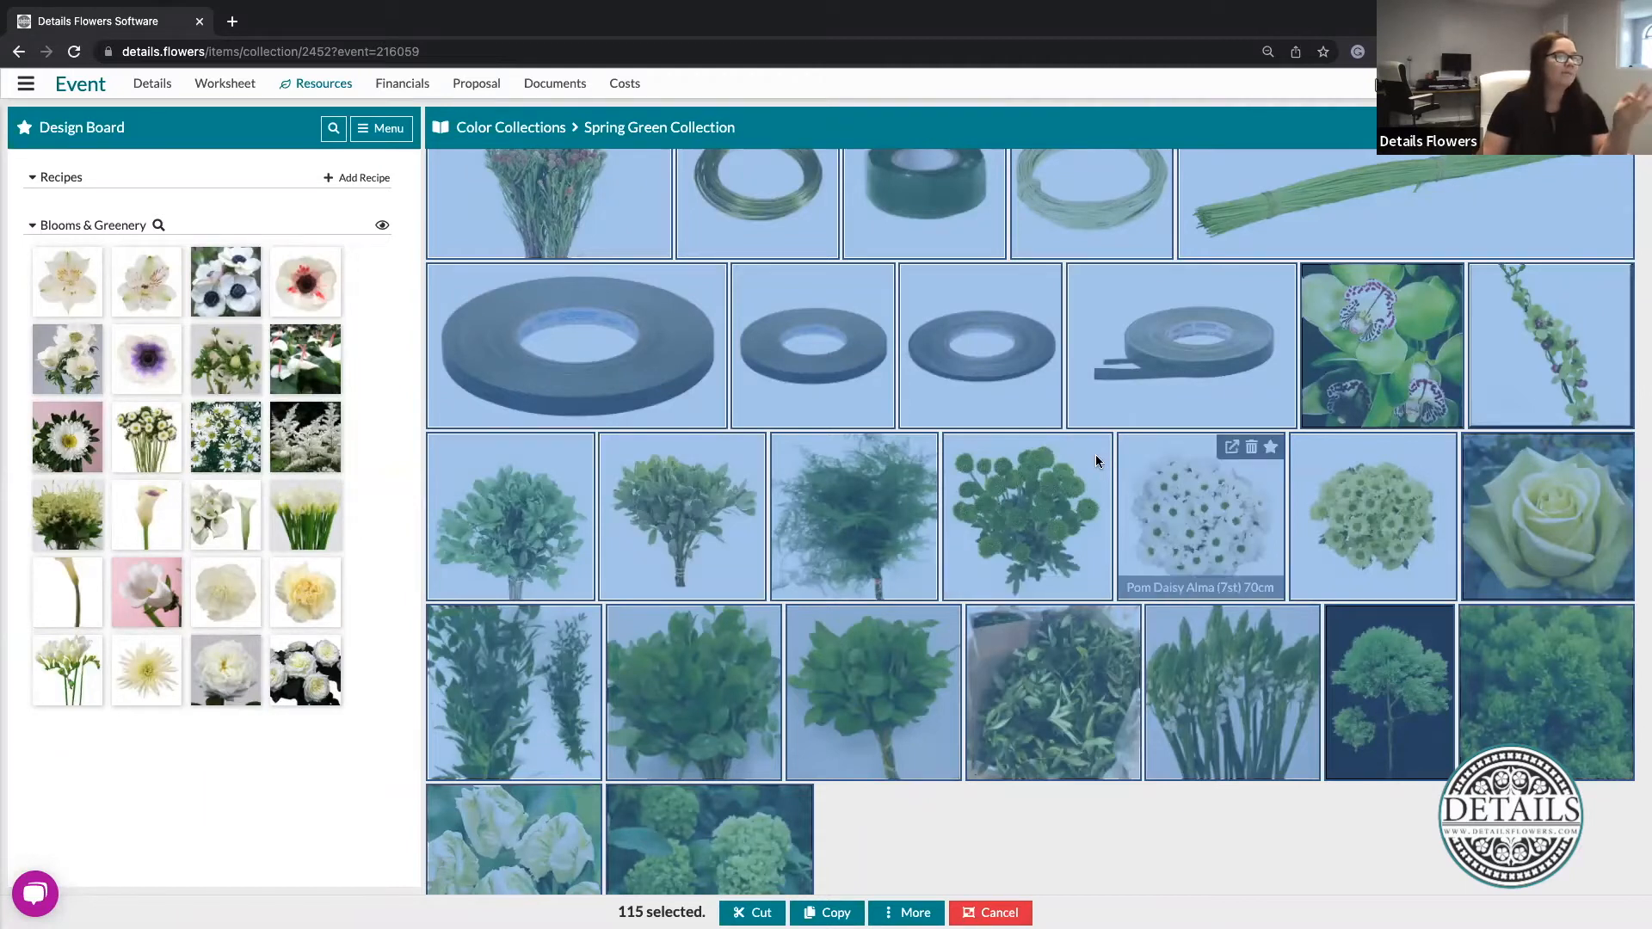
key(Escape)
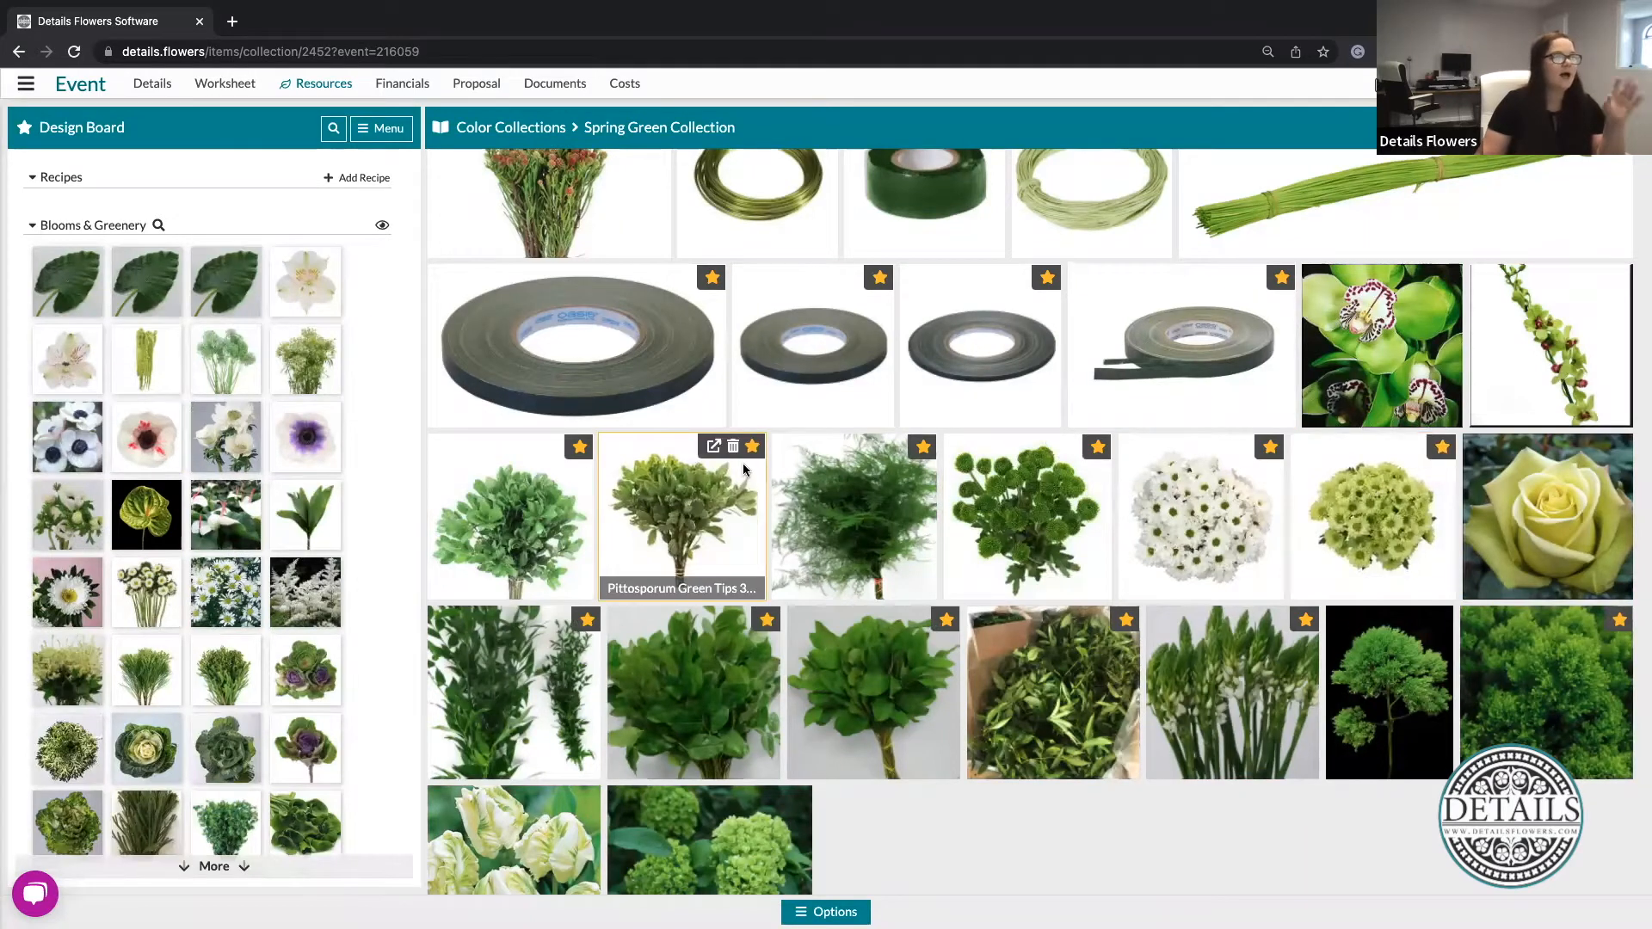
Toggle the favorite mark on Tulips Green and open the event's Recipe Gallery.
scroll(1088, 550, down, 1)
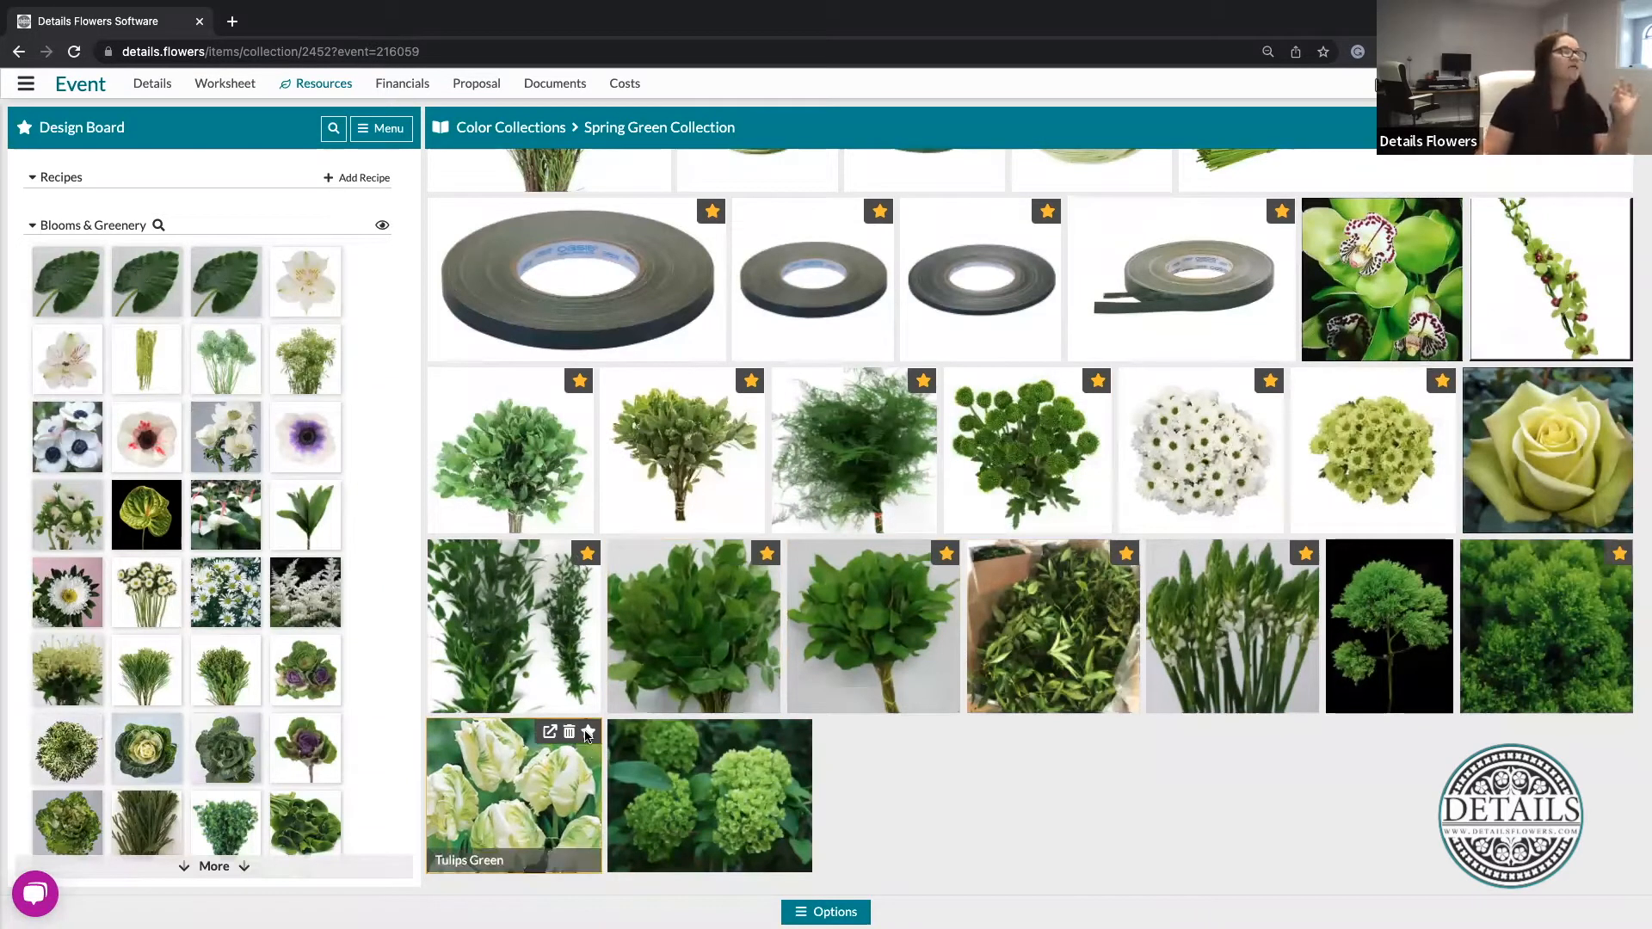
click(587, 732)
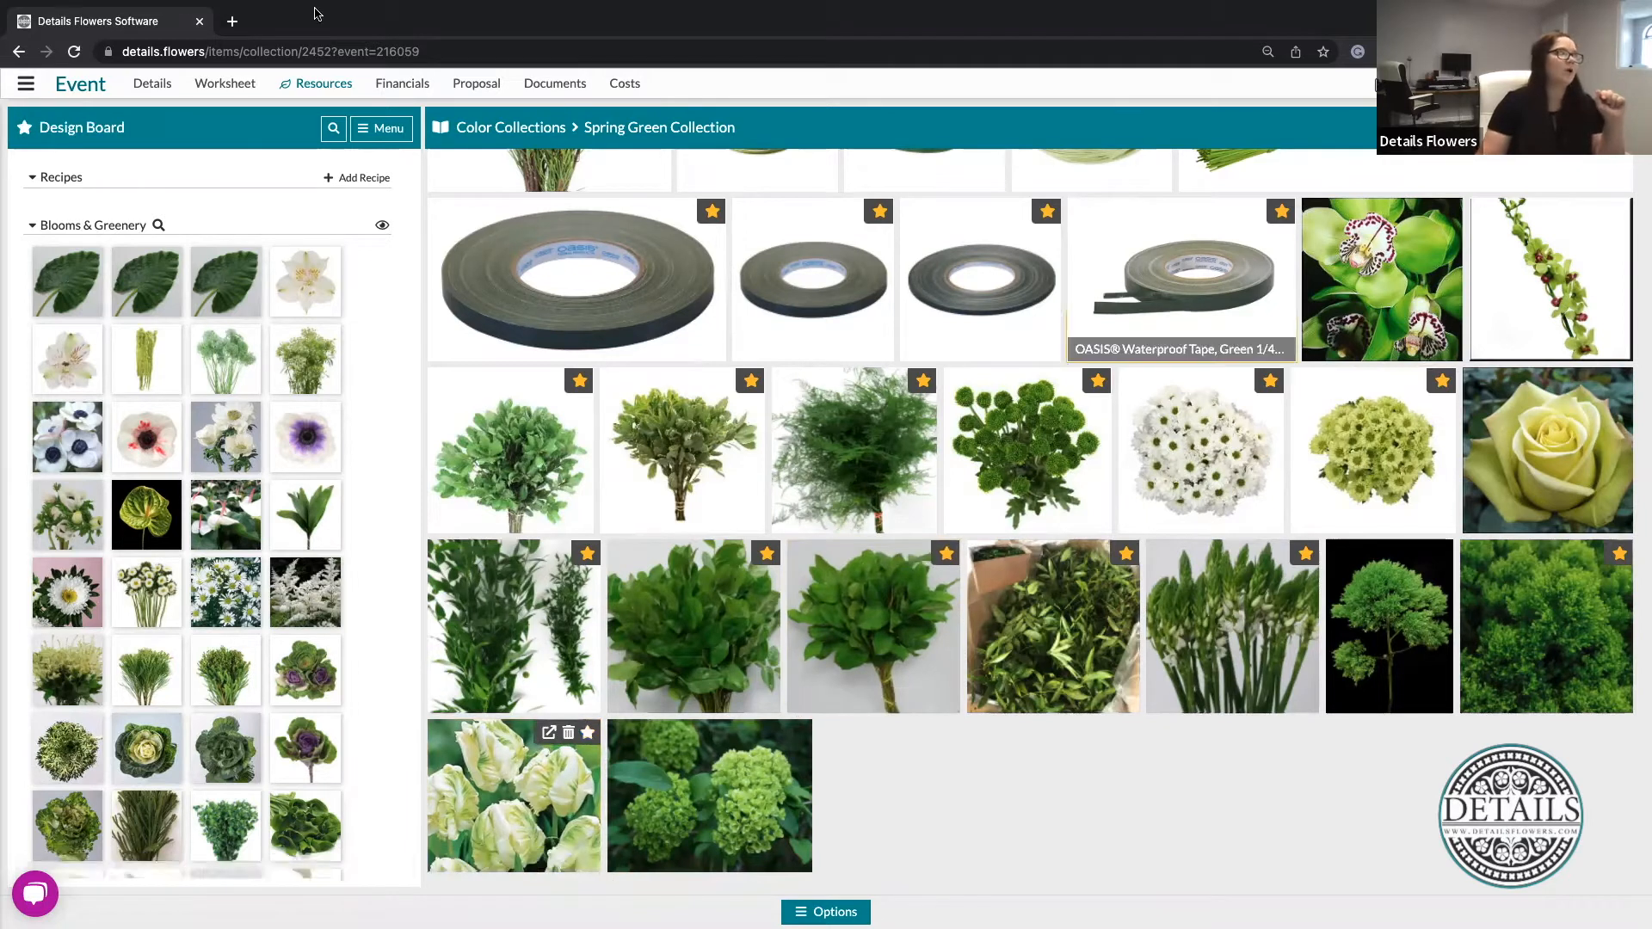
click(321, 85)
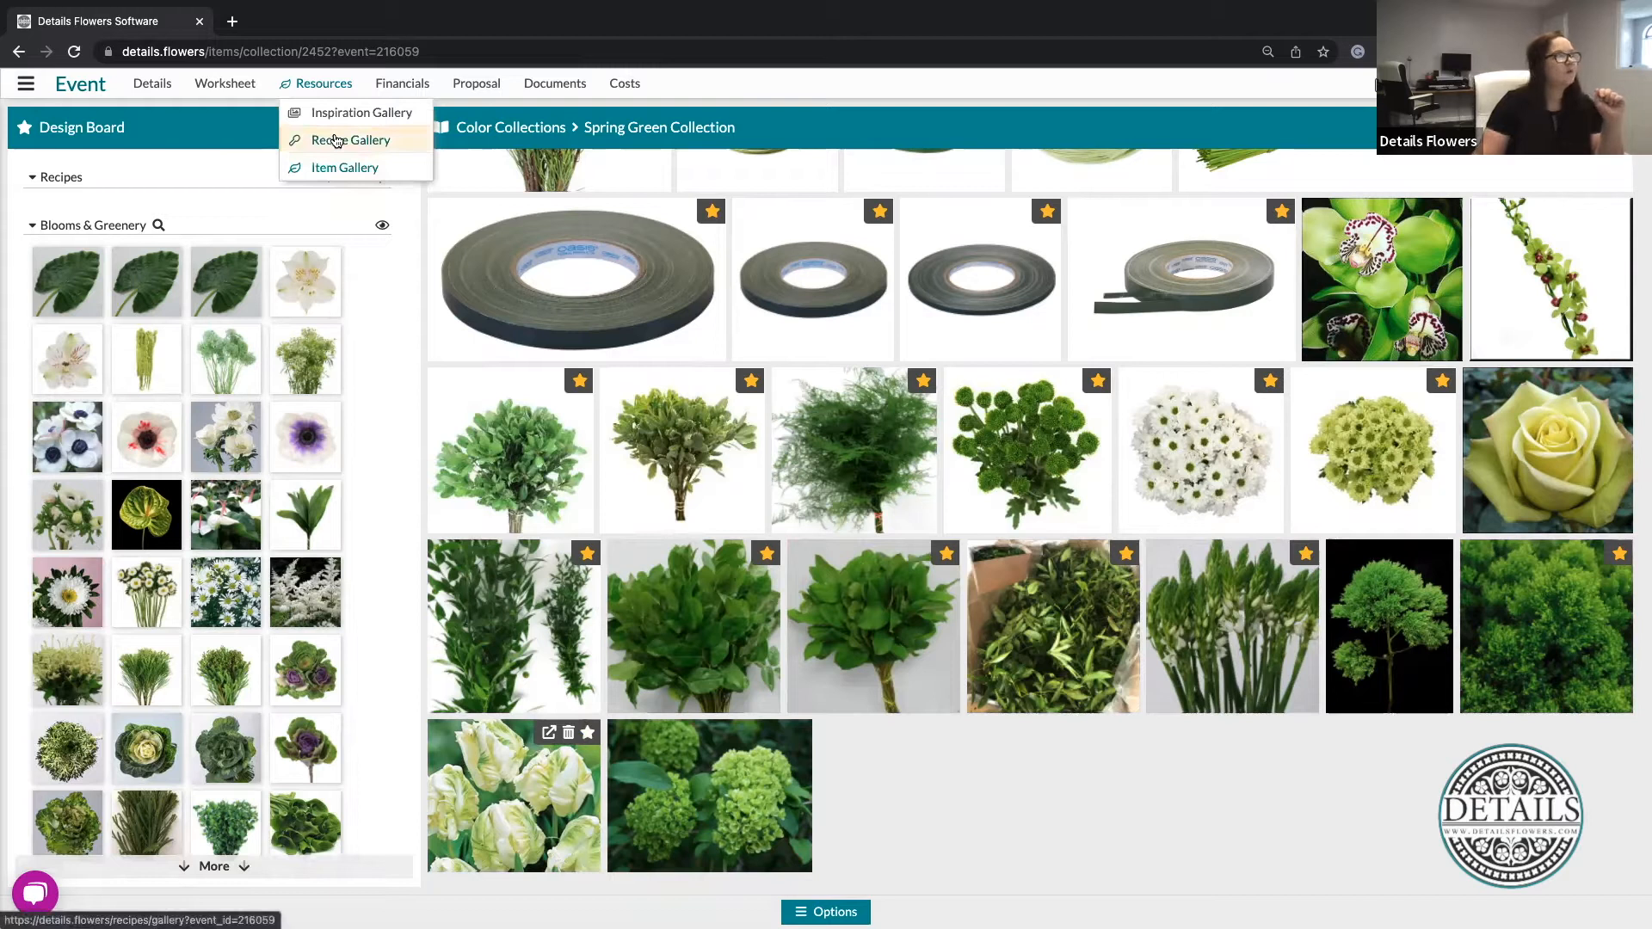
click(336, 140)
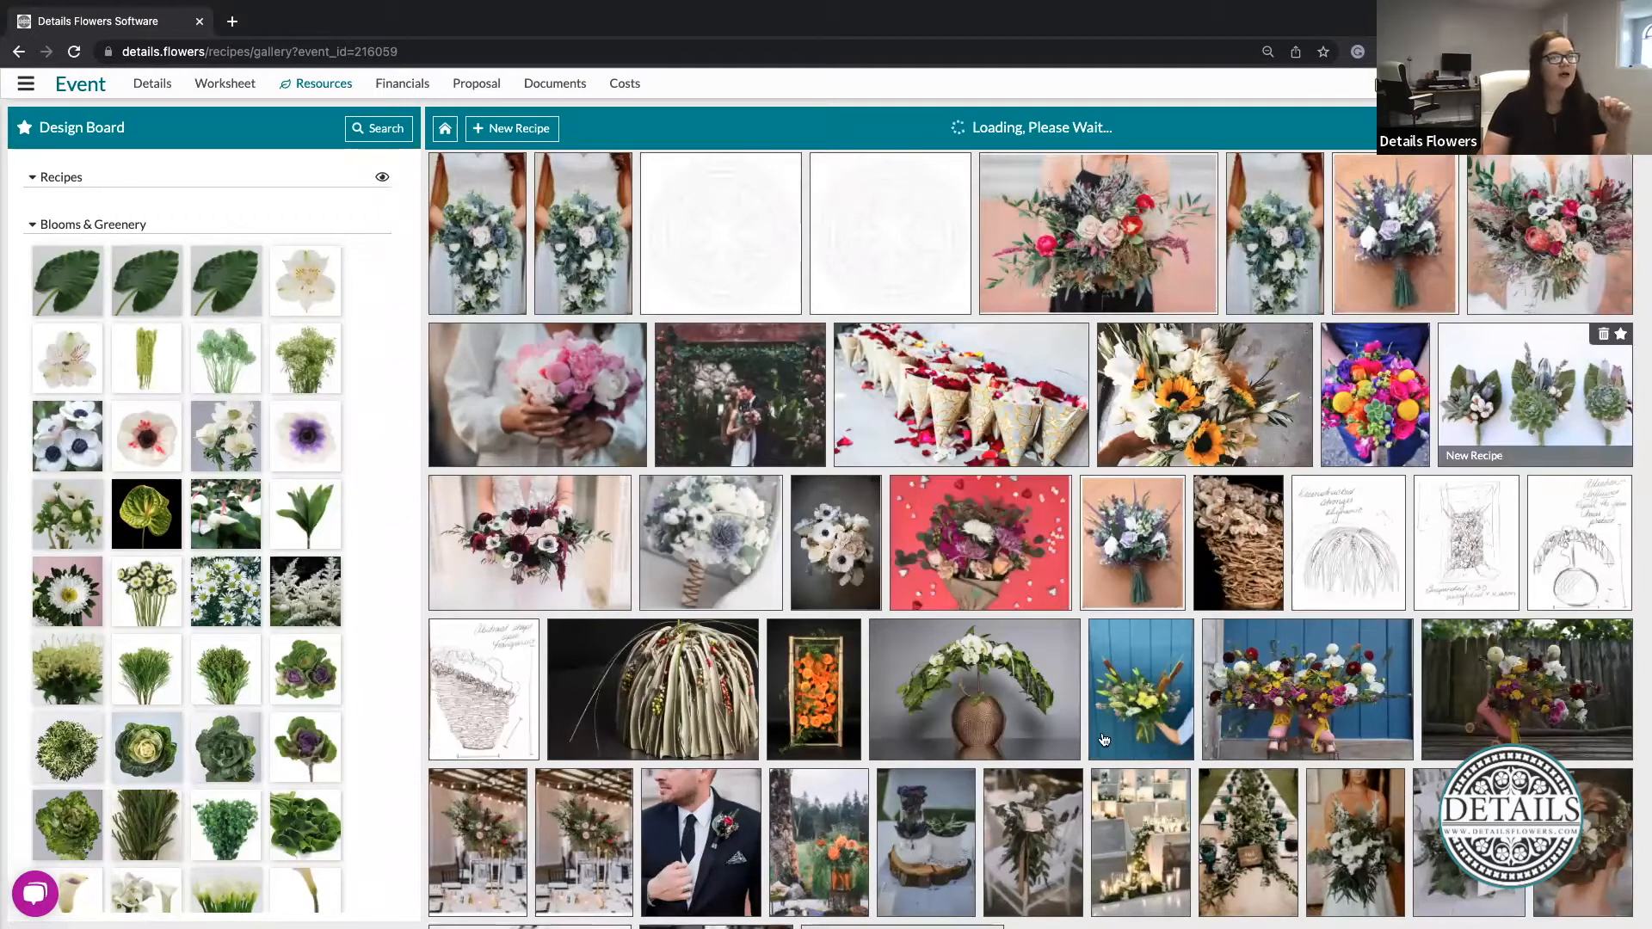
Add six neighbouring white-and-green recipes to the favorites, from the greenery chair arrangement through Willow Bouquet and A beautiful design to the floral hairpiece.
scroll(1063, 509, down, 2)
scroll(1055, 657, down, 1)
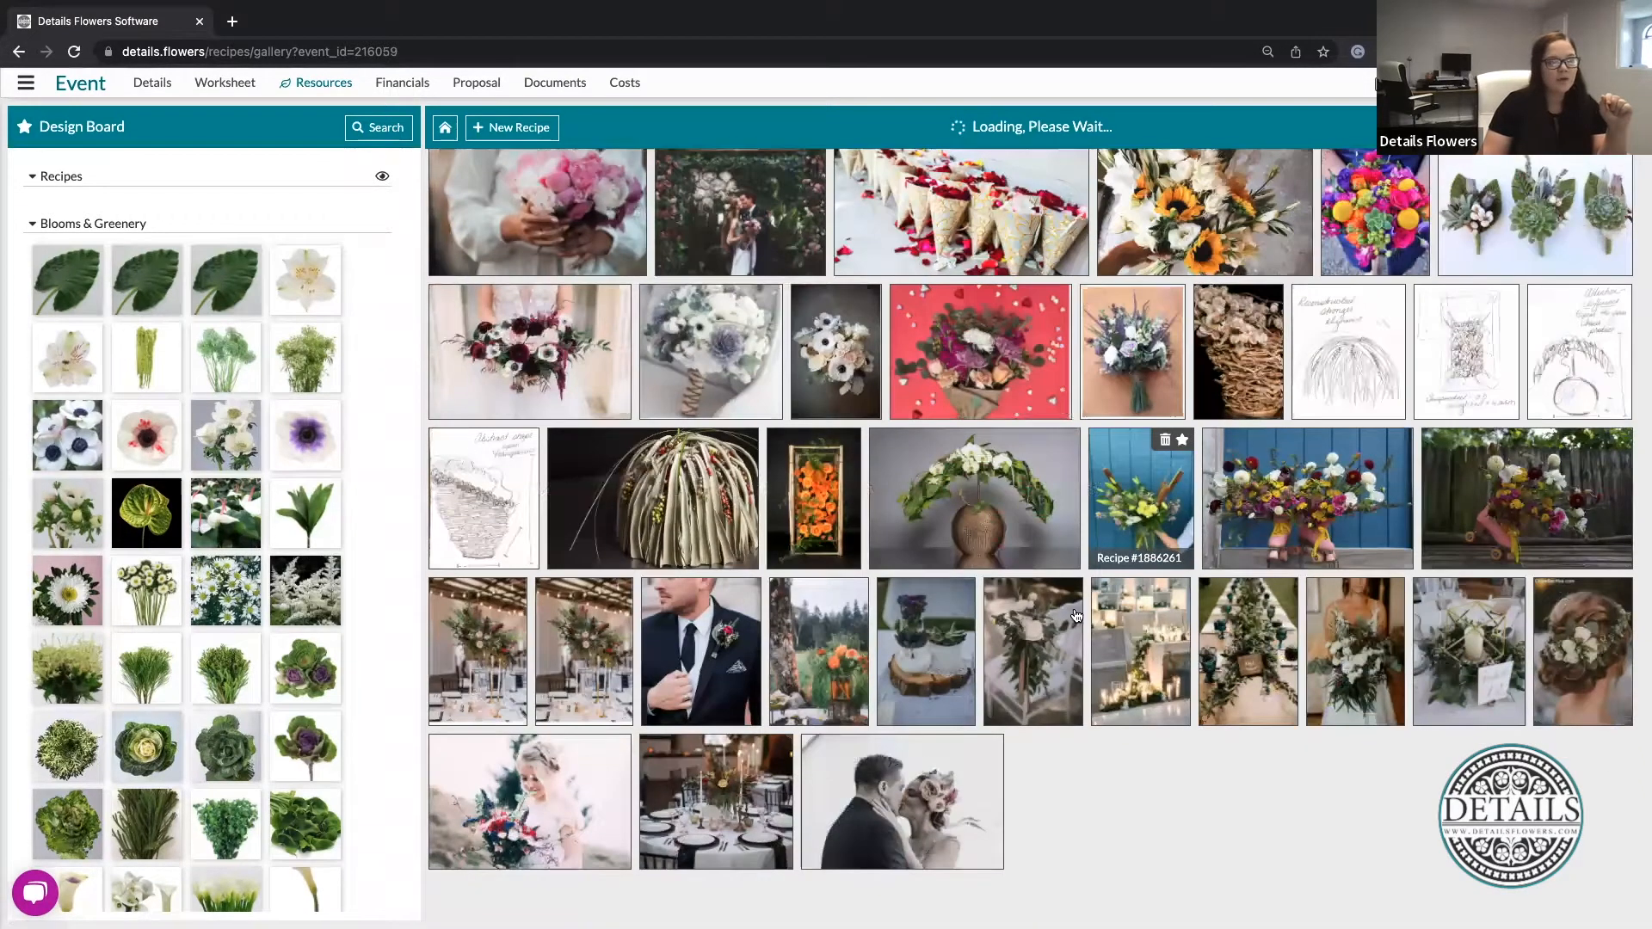
click(1178, 591)
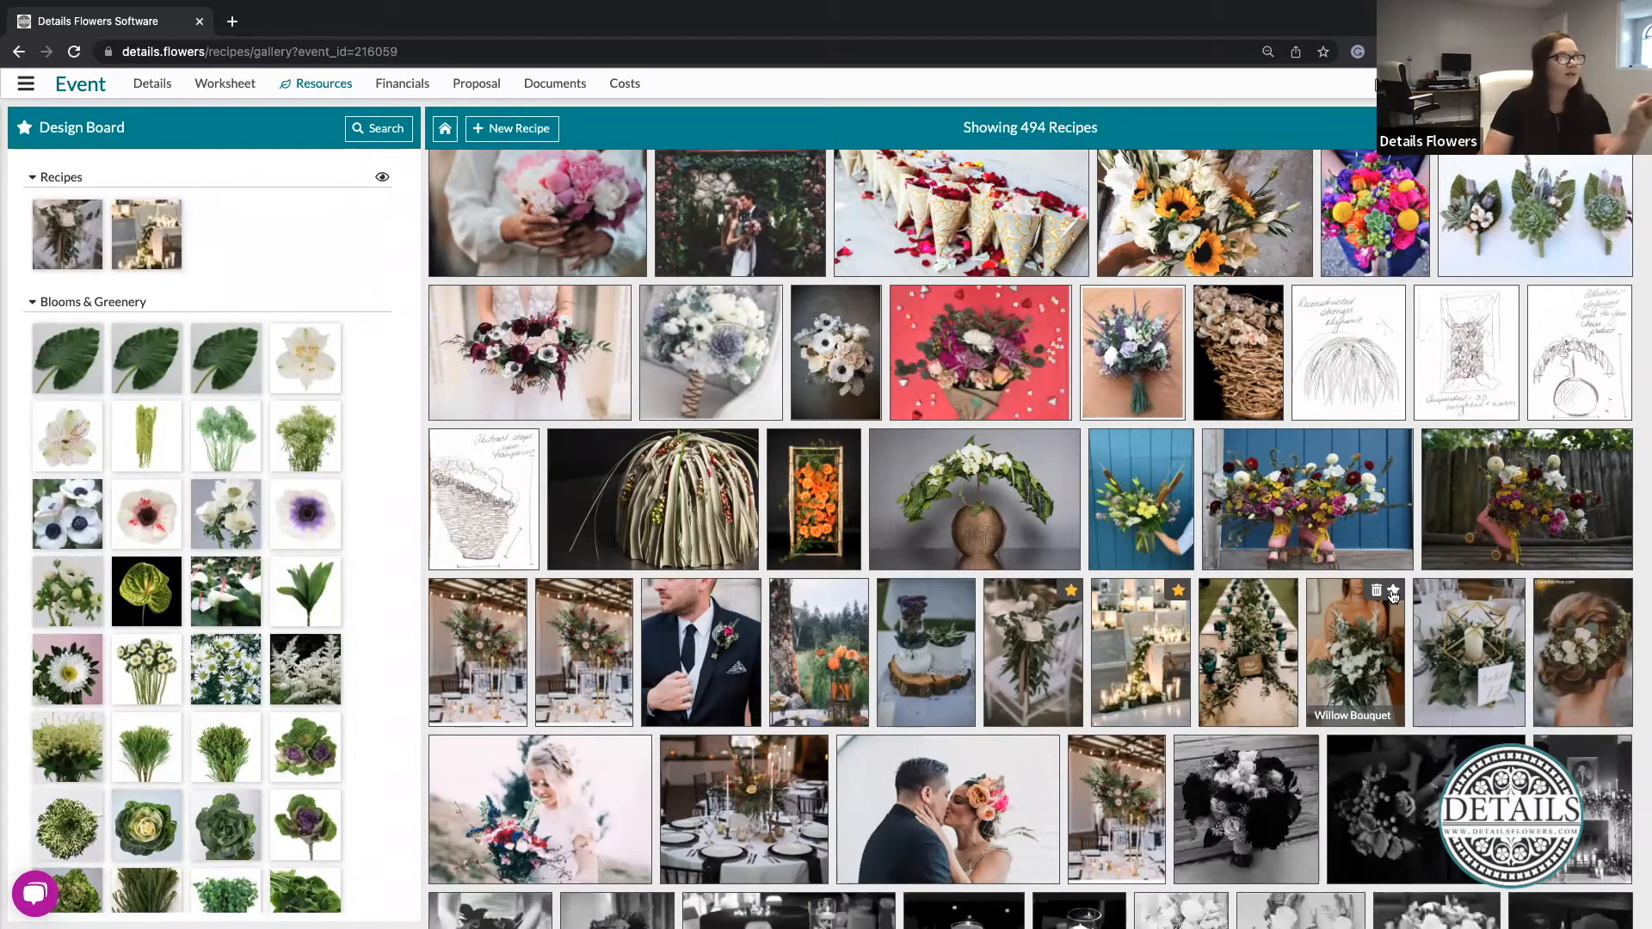
click(1393, 591)
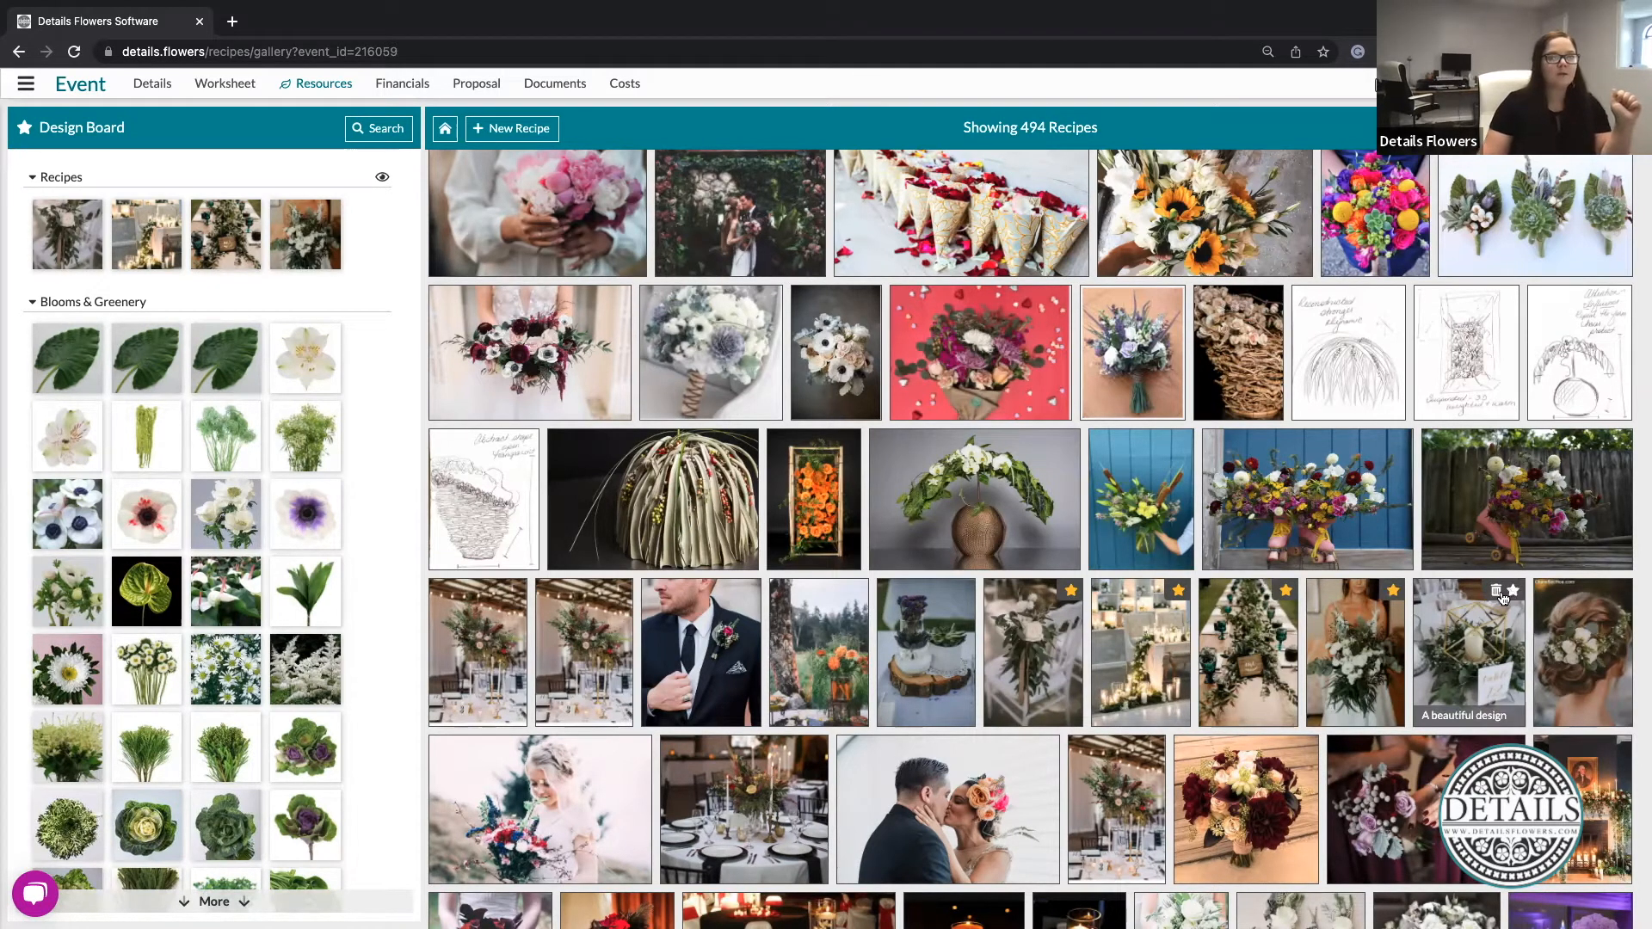
click(1511, 591)
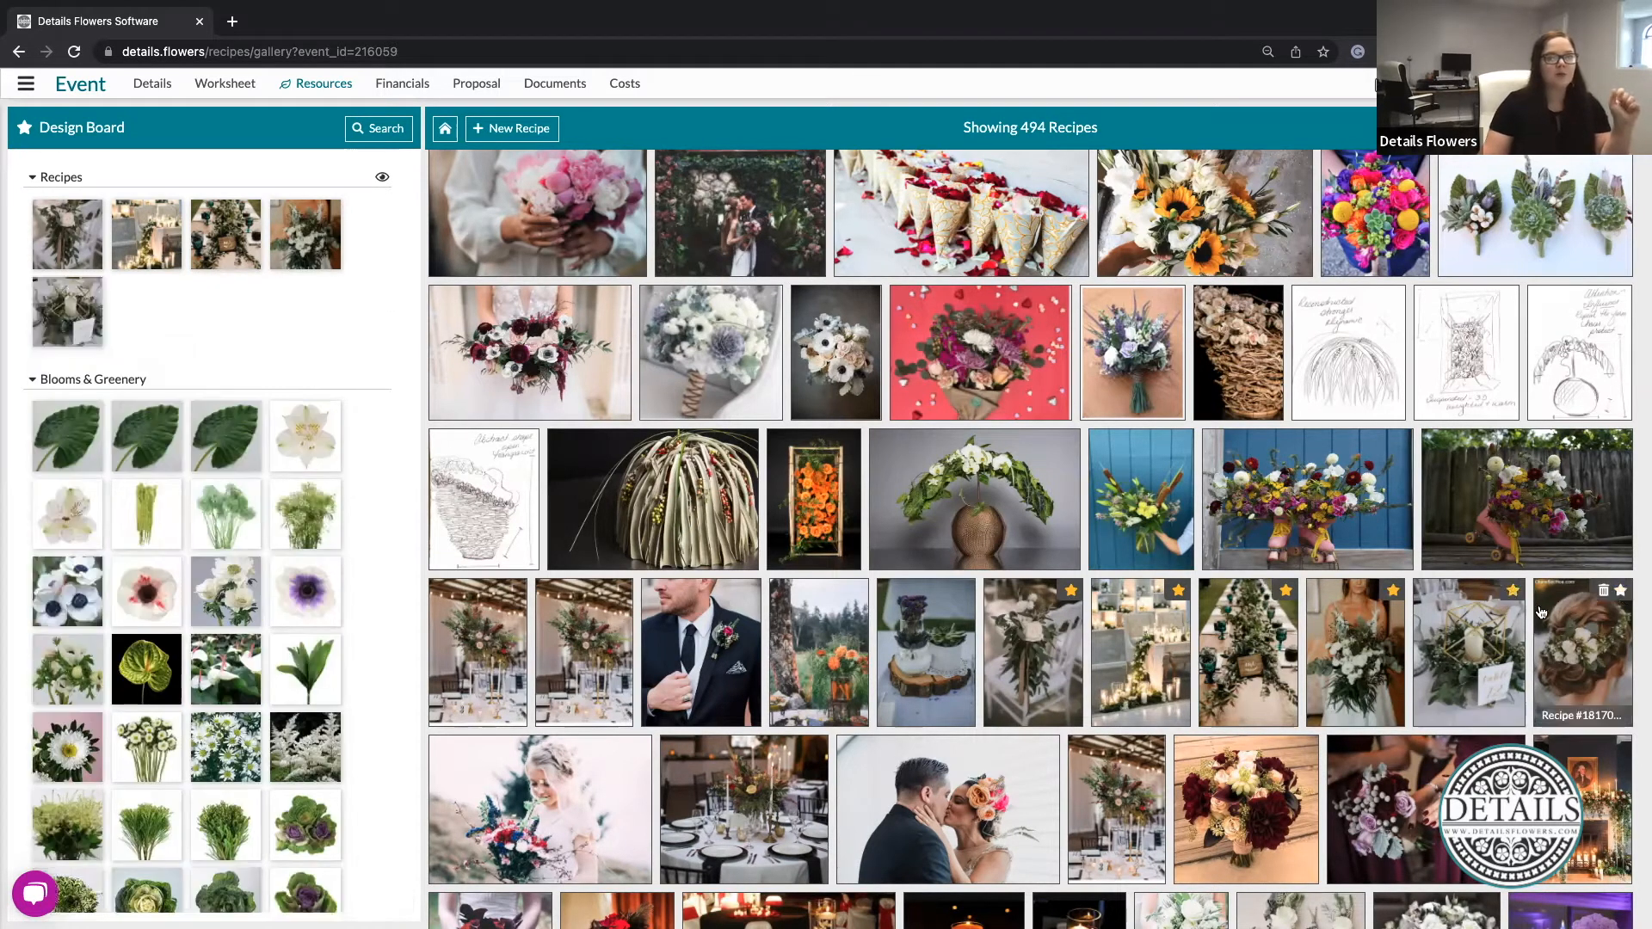
click(1620, 593)
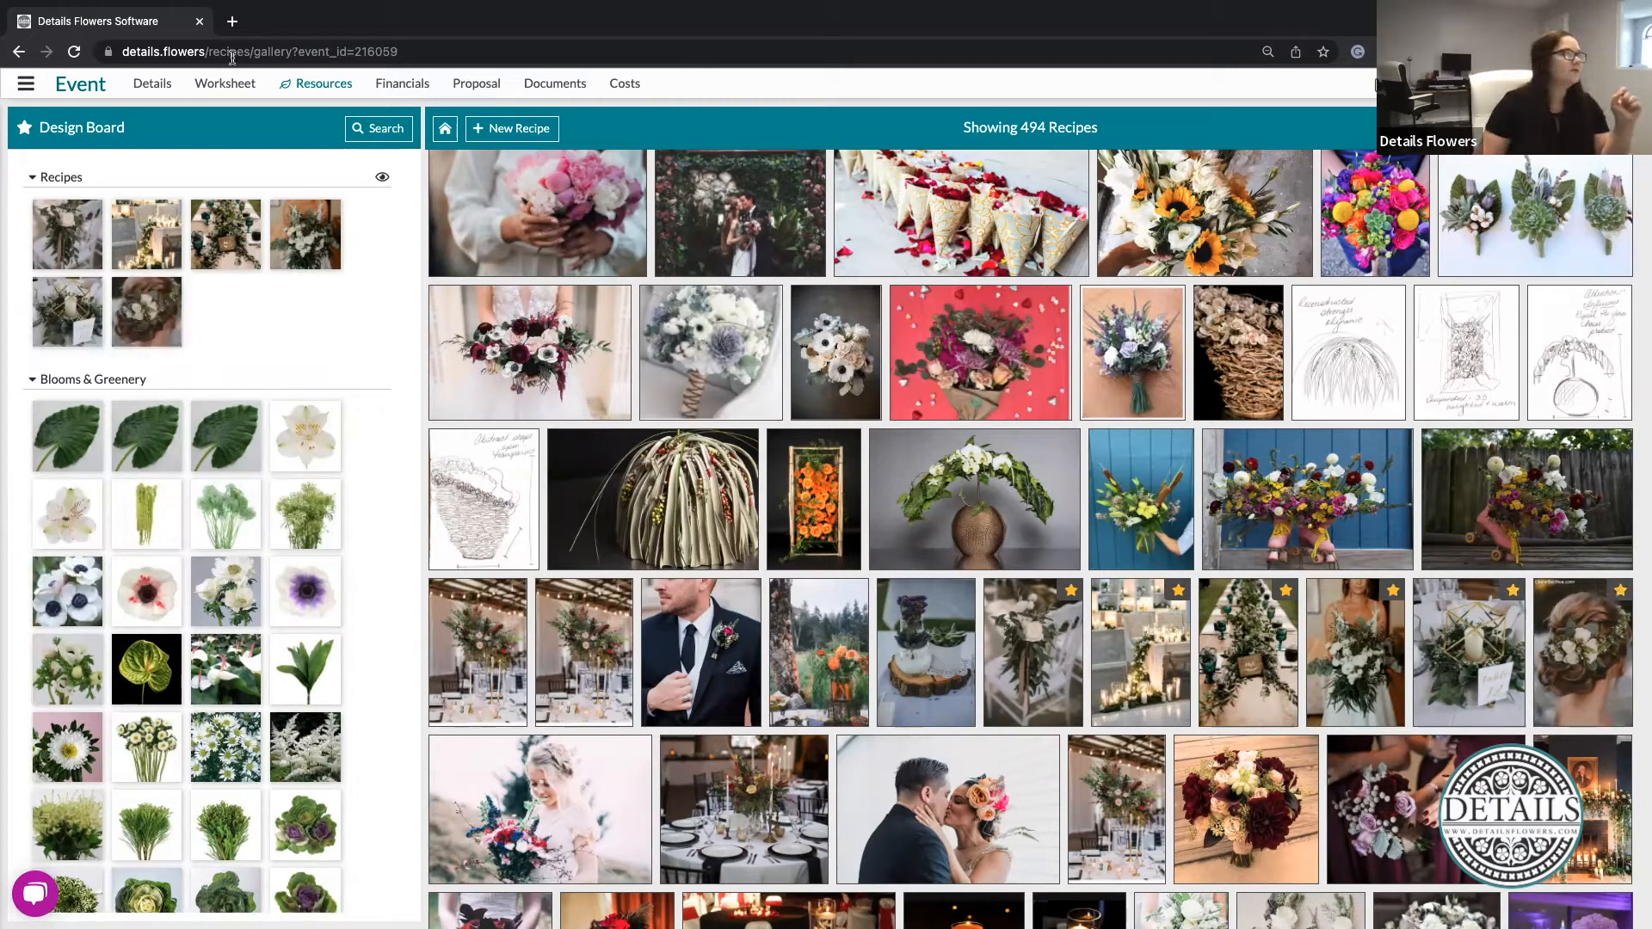
Open the event's Inspiration Gallery and favorite the greenery table-runner image and the long candlelit dining table image.
click(320, 86)
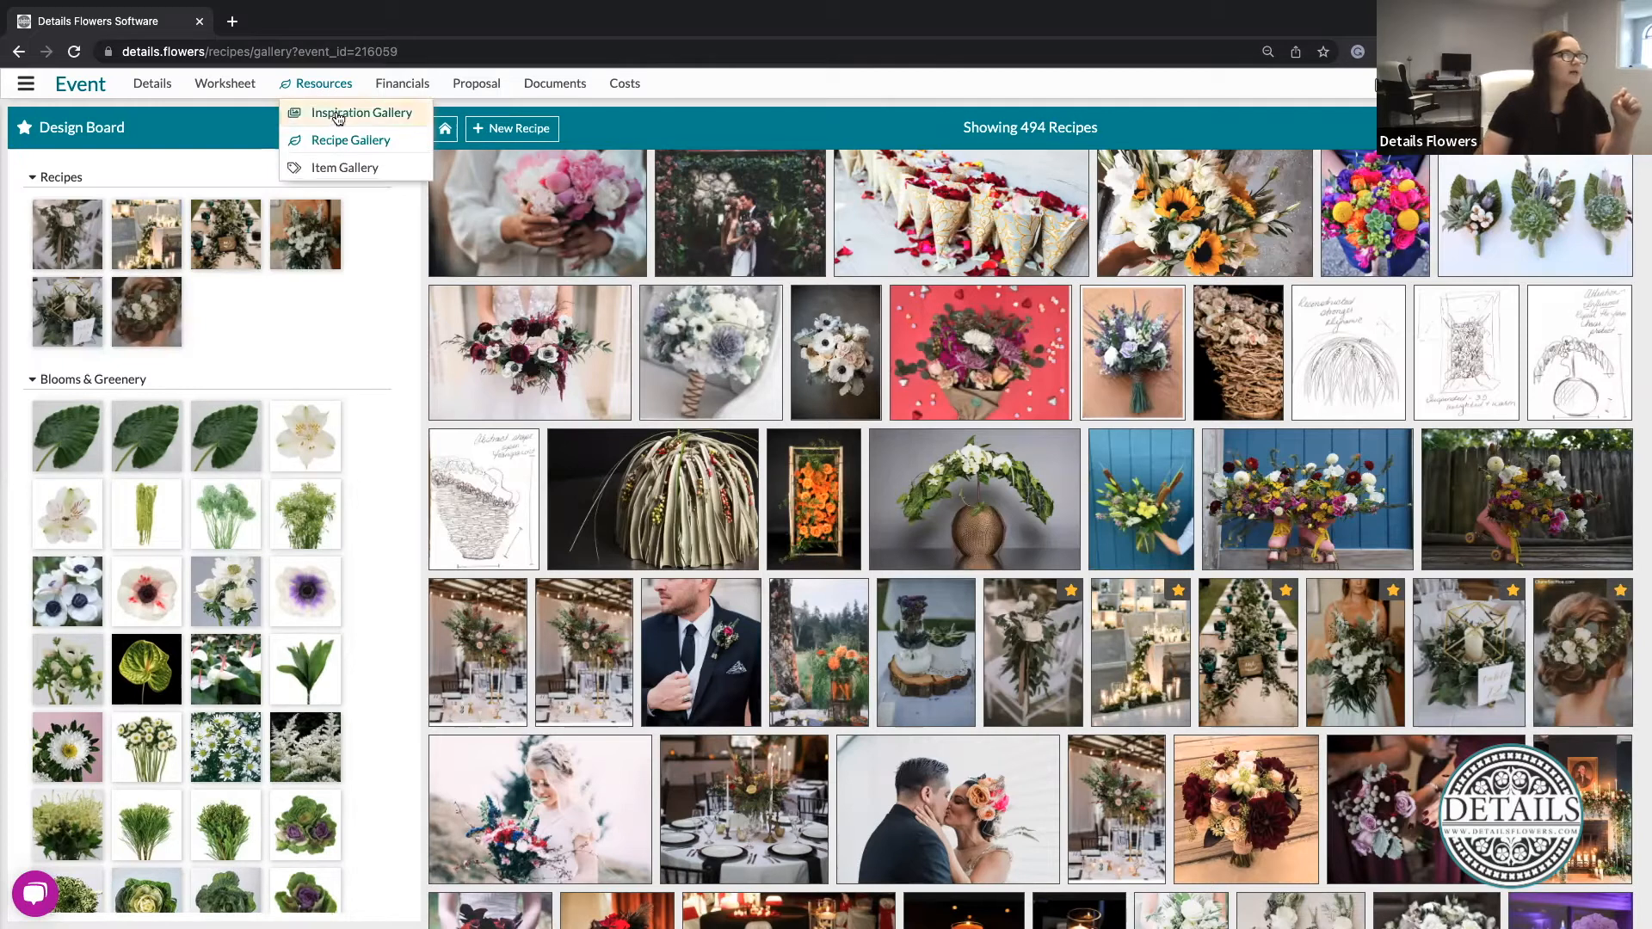
click(320, 165)
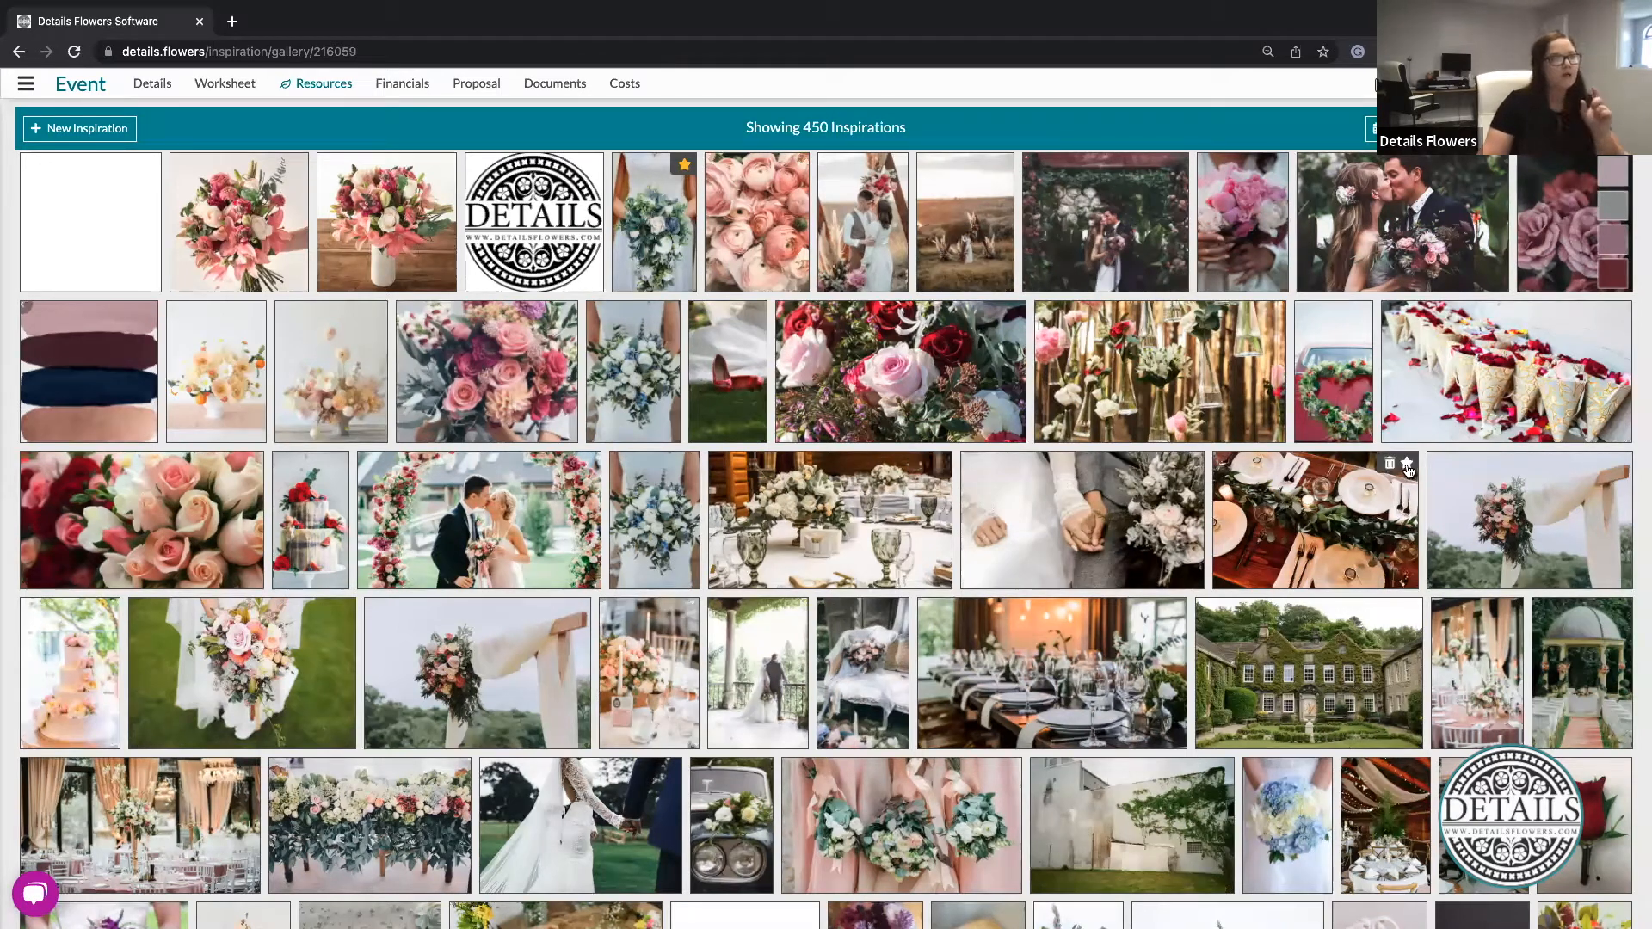
click(1407, 464)
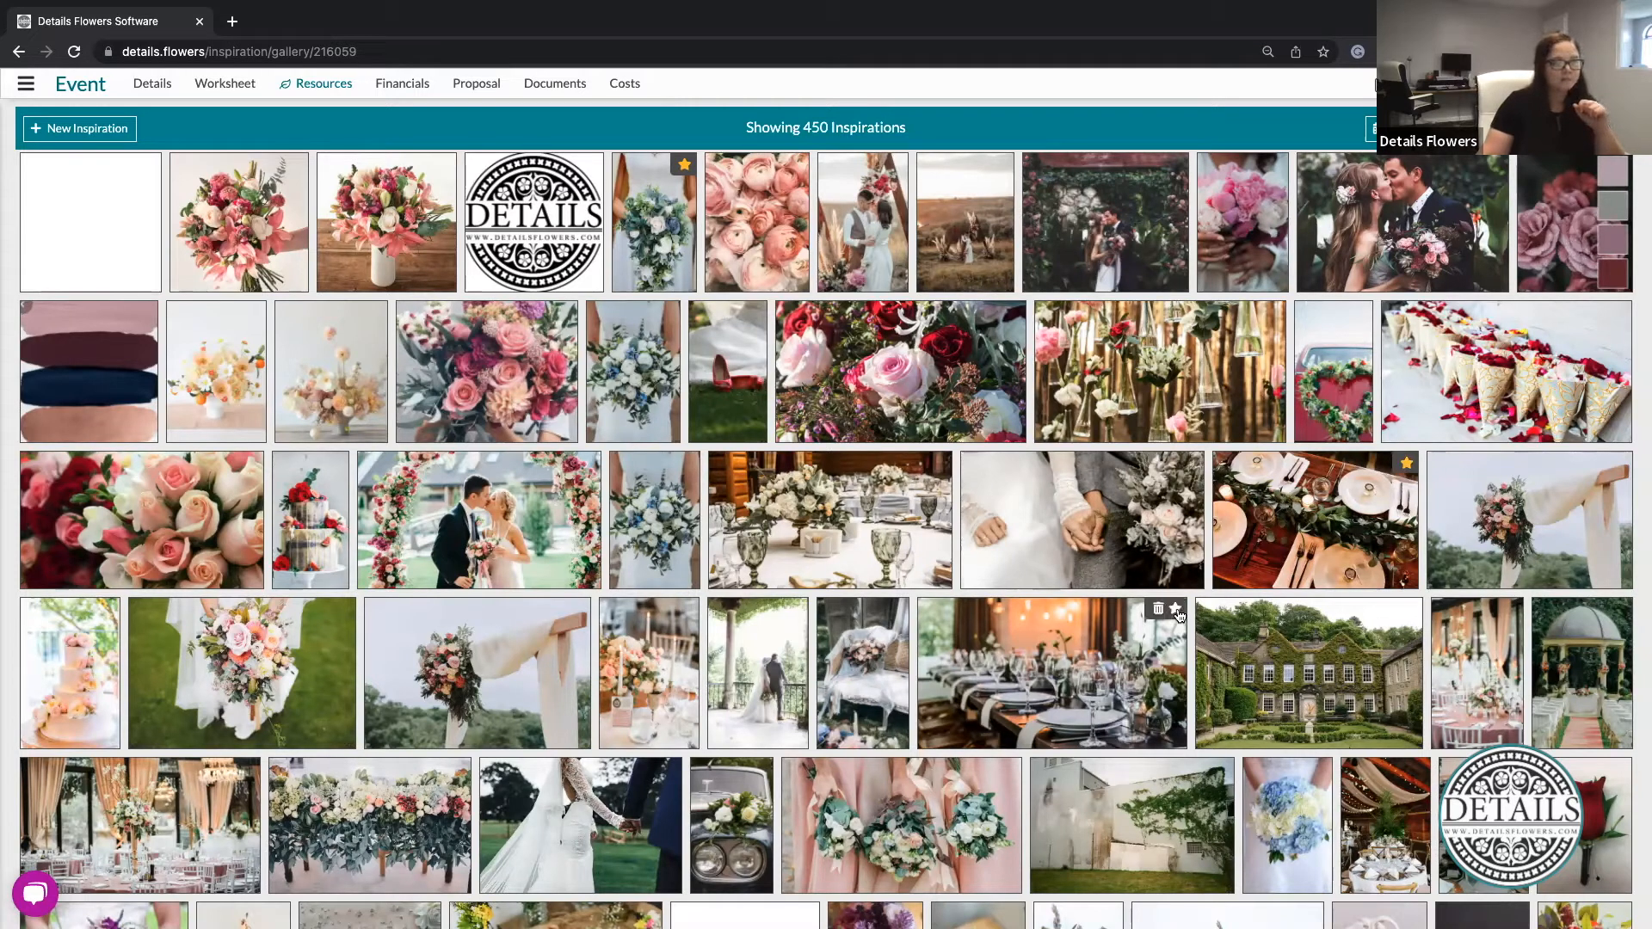
click(1175, 609)
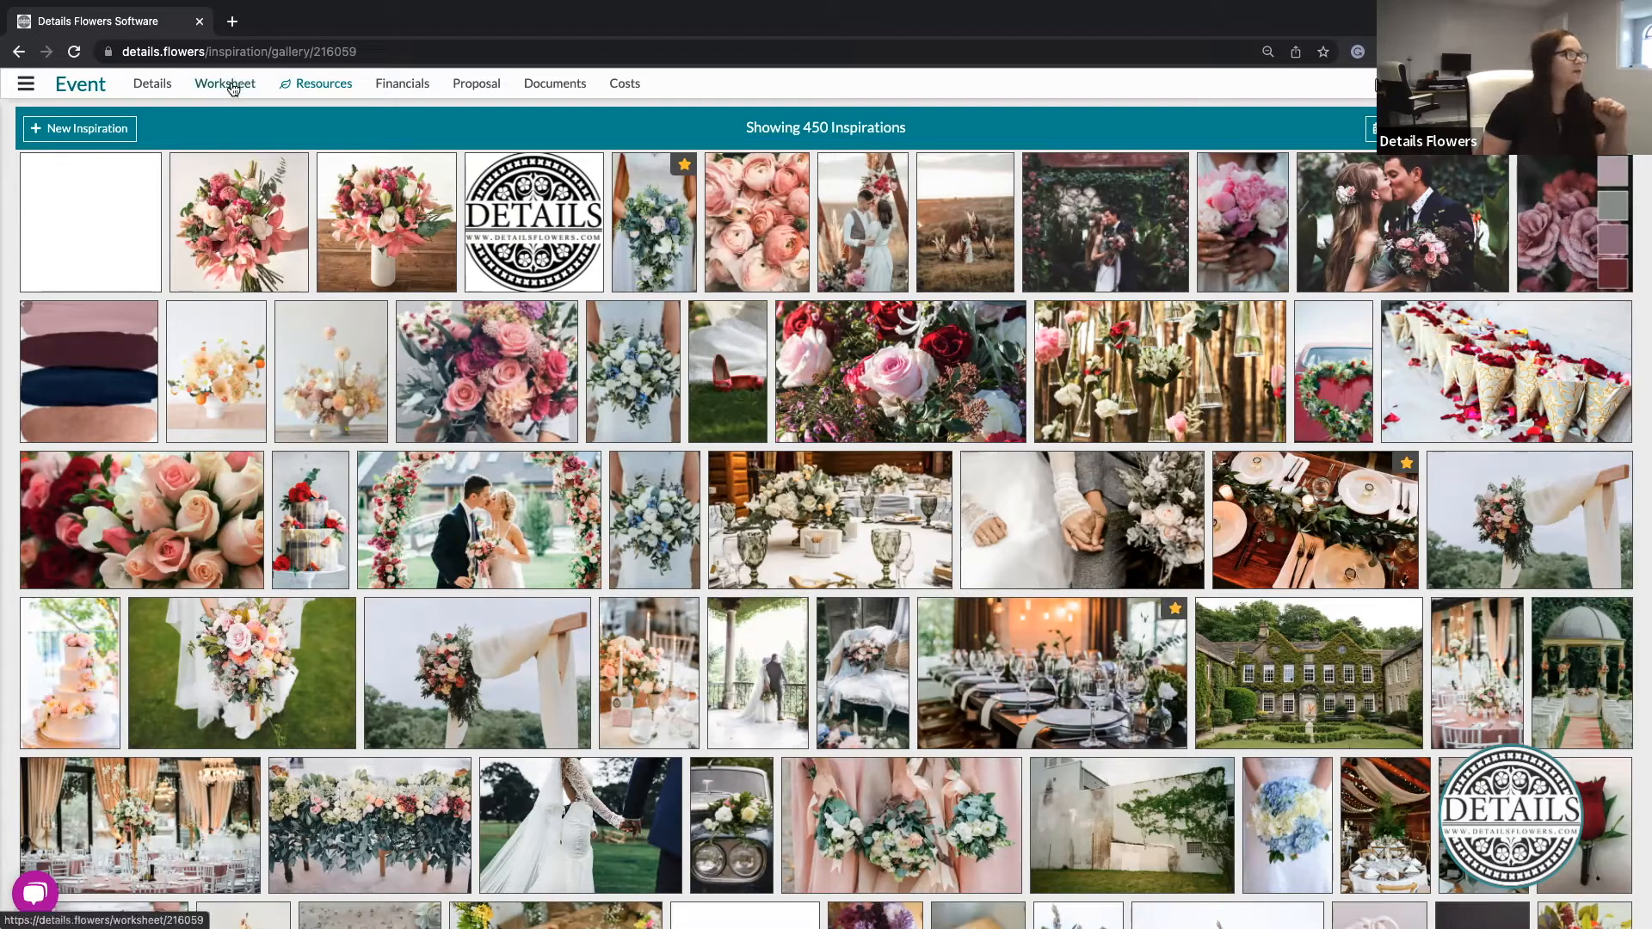
Open the event's Worksheet, start a new Color Palette entry and add a medium green to the color selection.
click(230, 86)
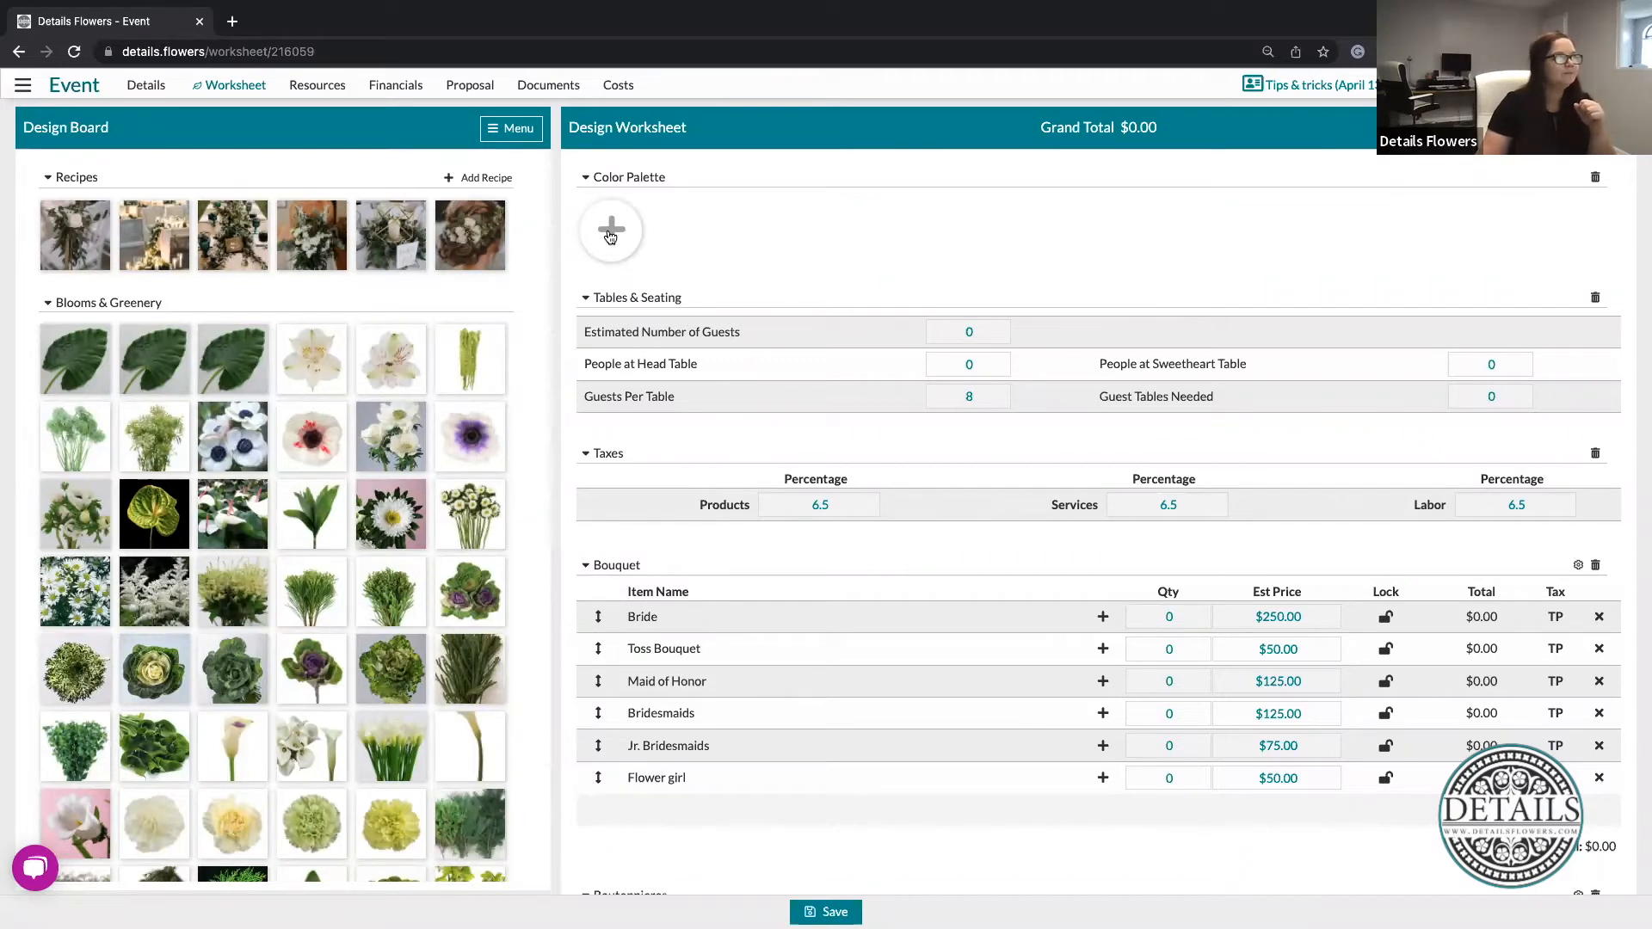
click(610, 233)
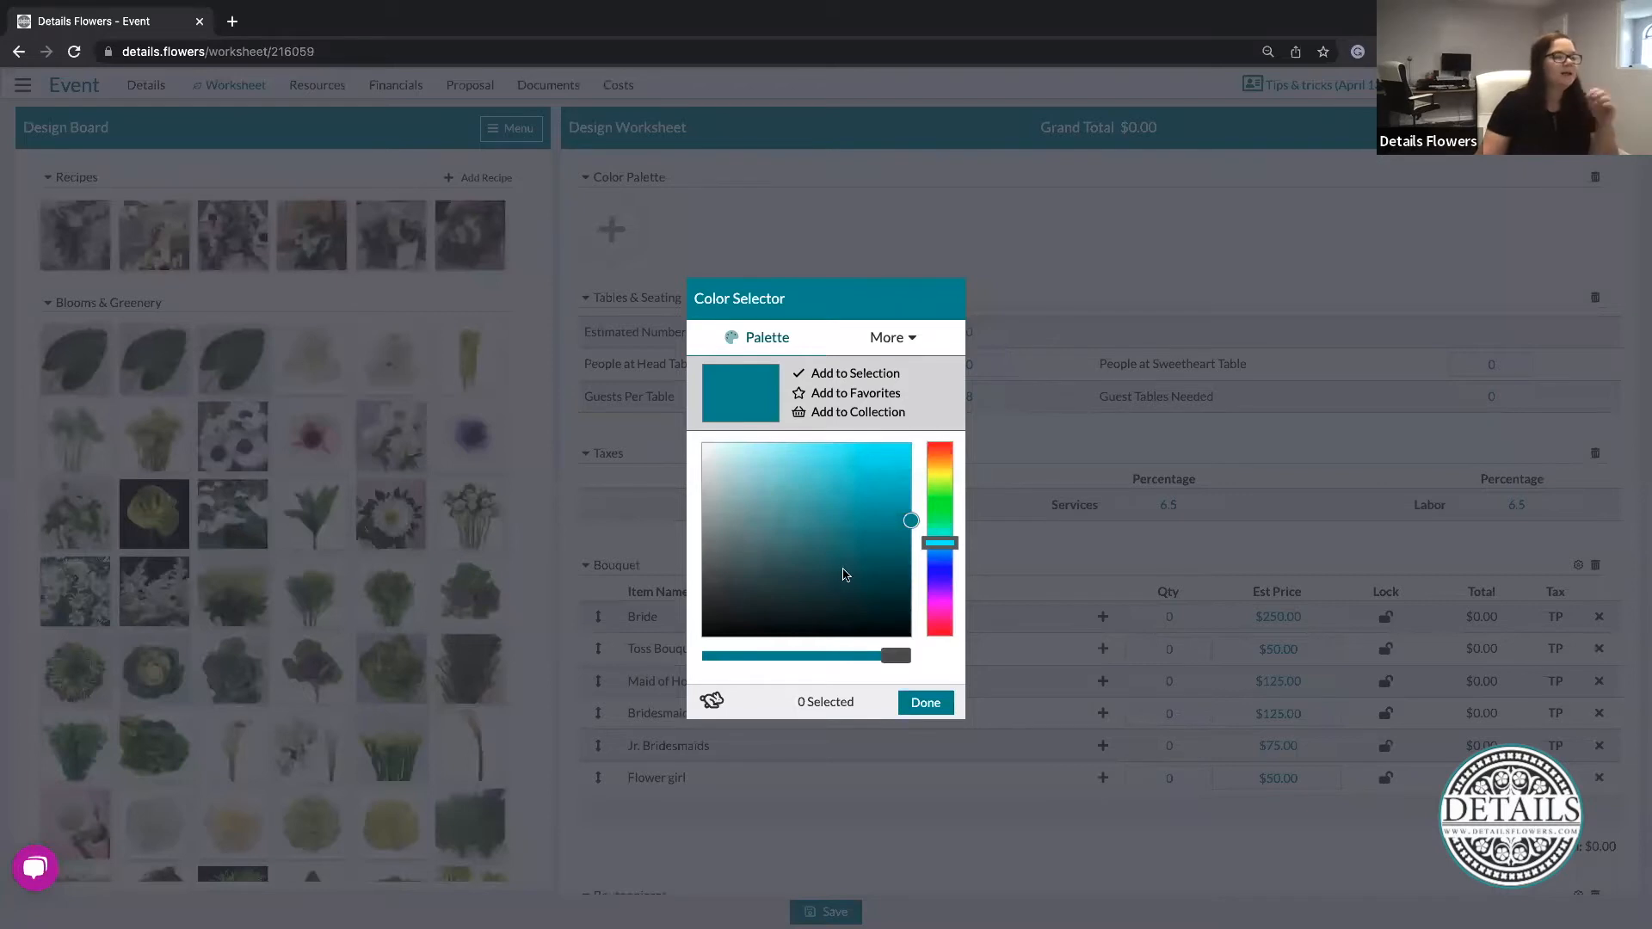
drag(937, 547, 940, 506)
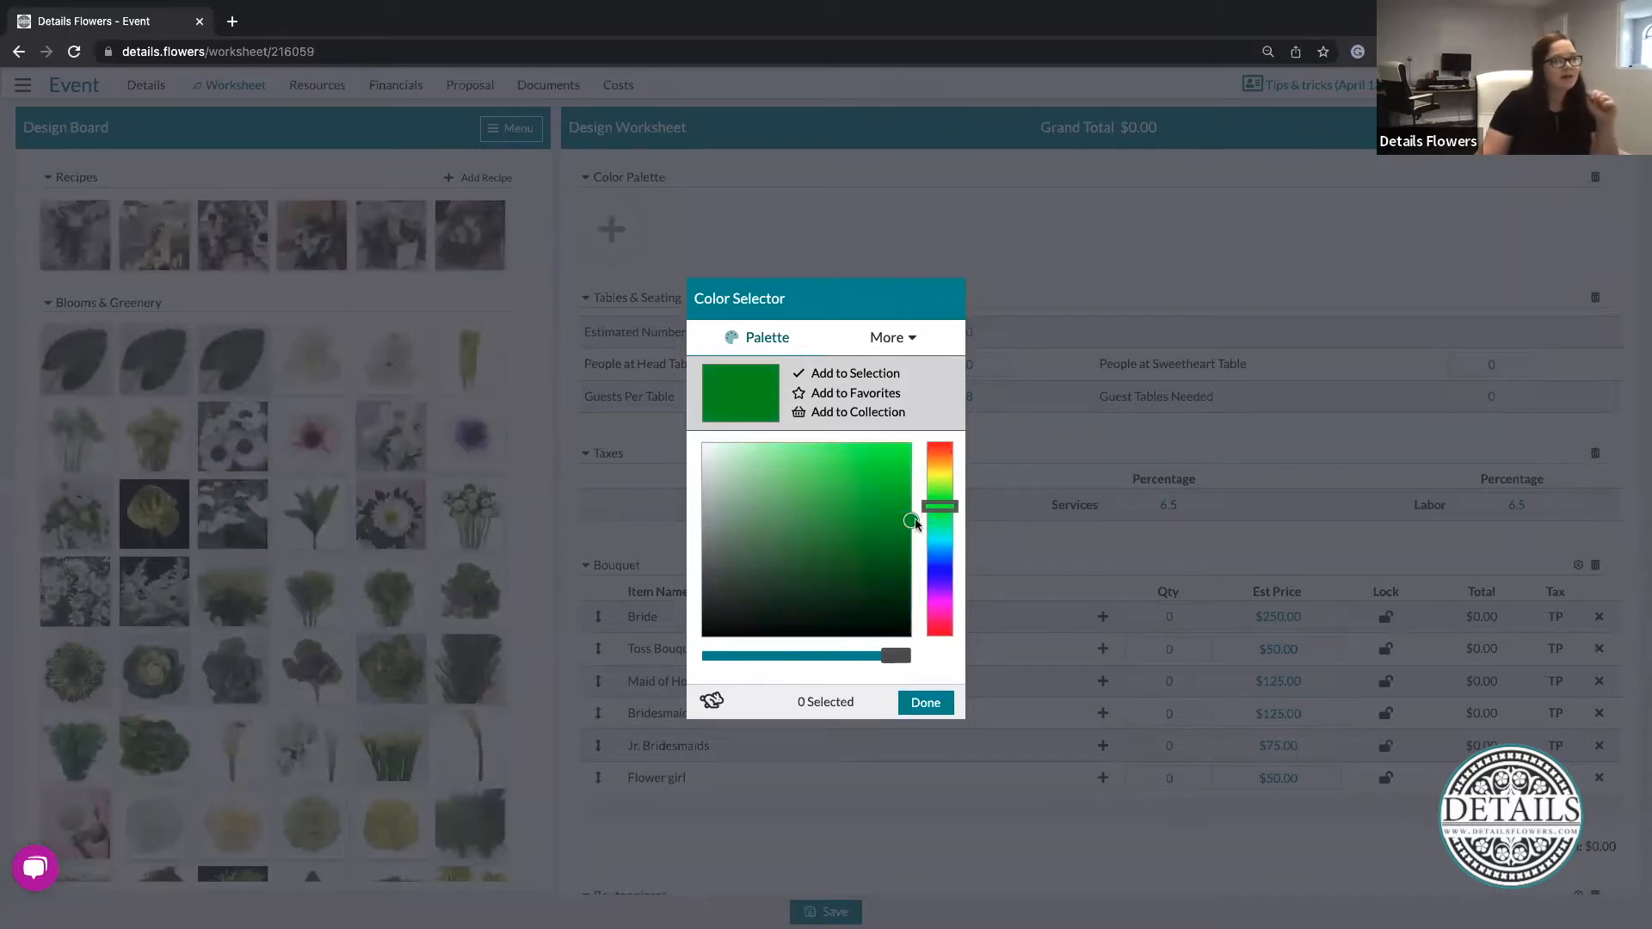
drag(901, 568, 792, 550)
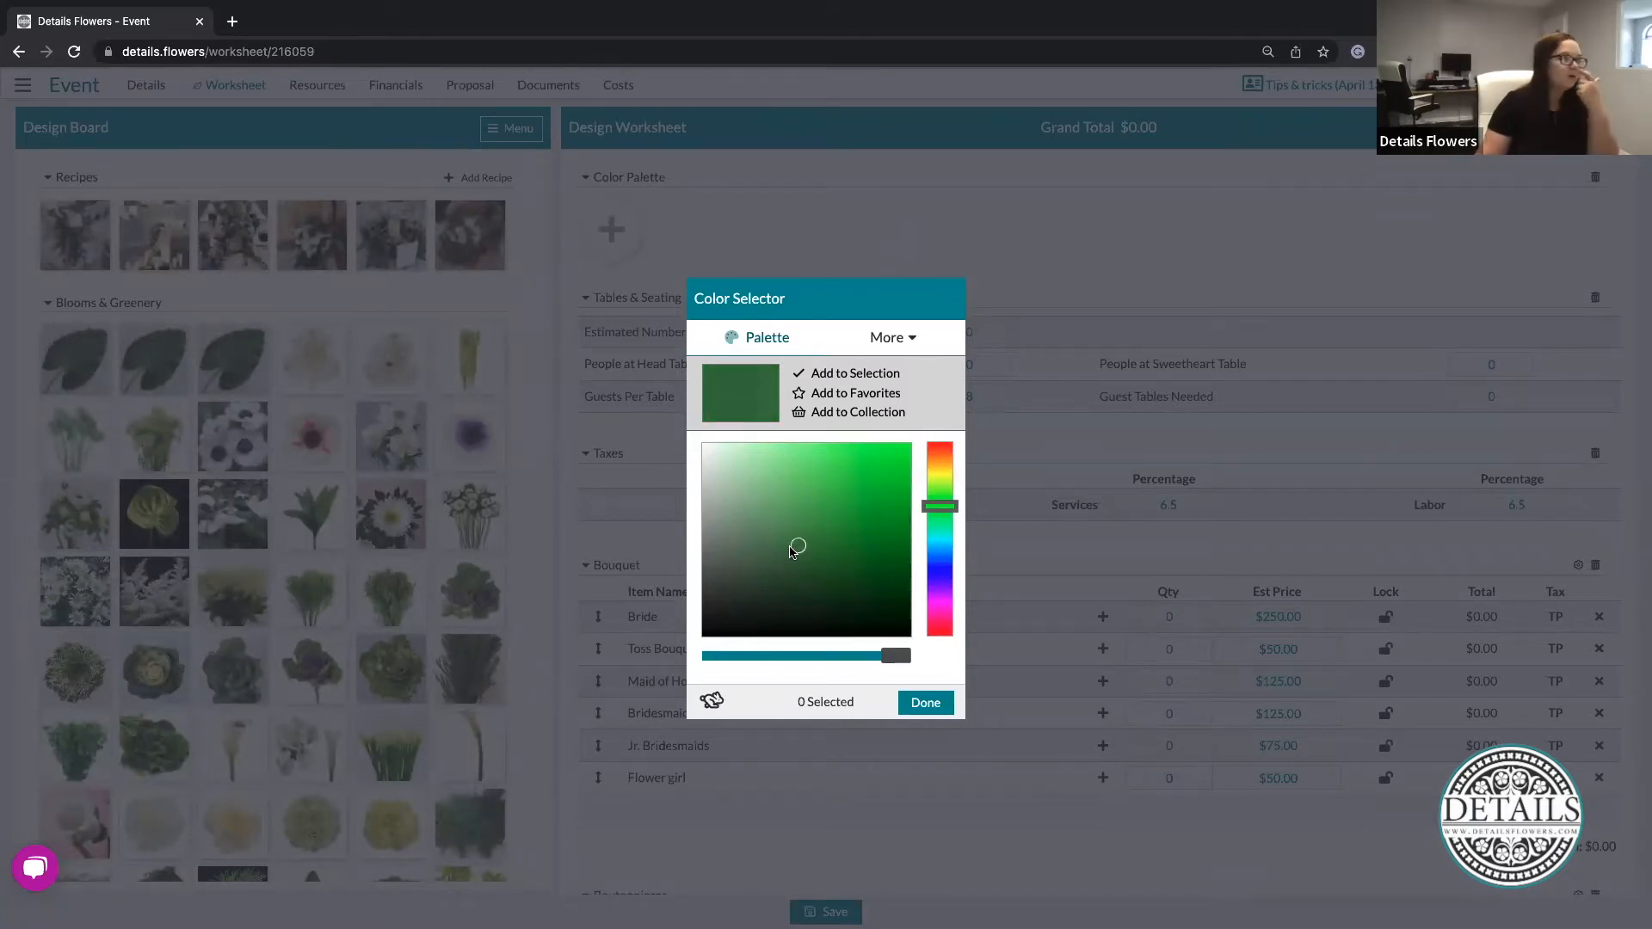
drag(938, 508, 943, 468)
drag(798, 548, 826, 486)
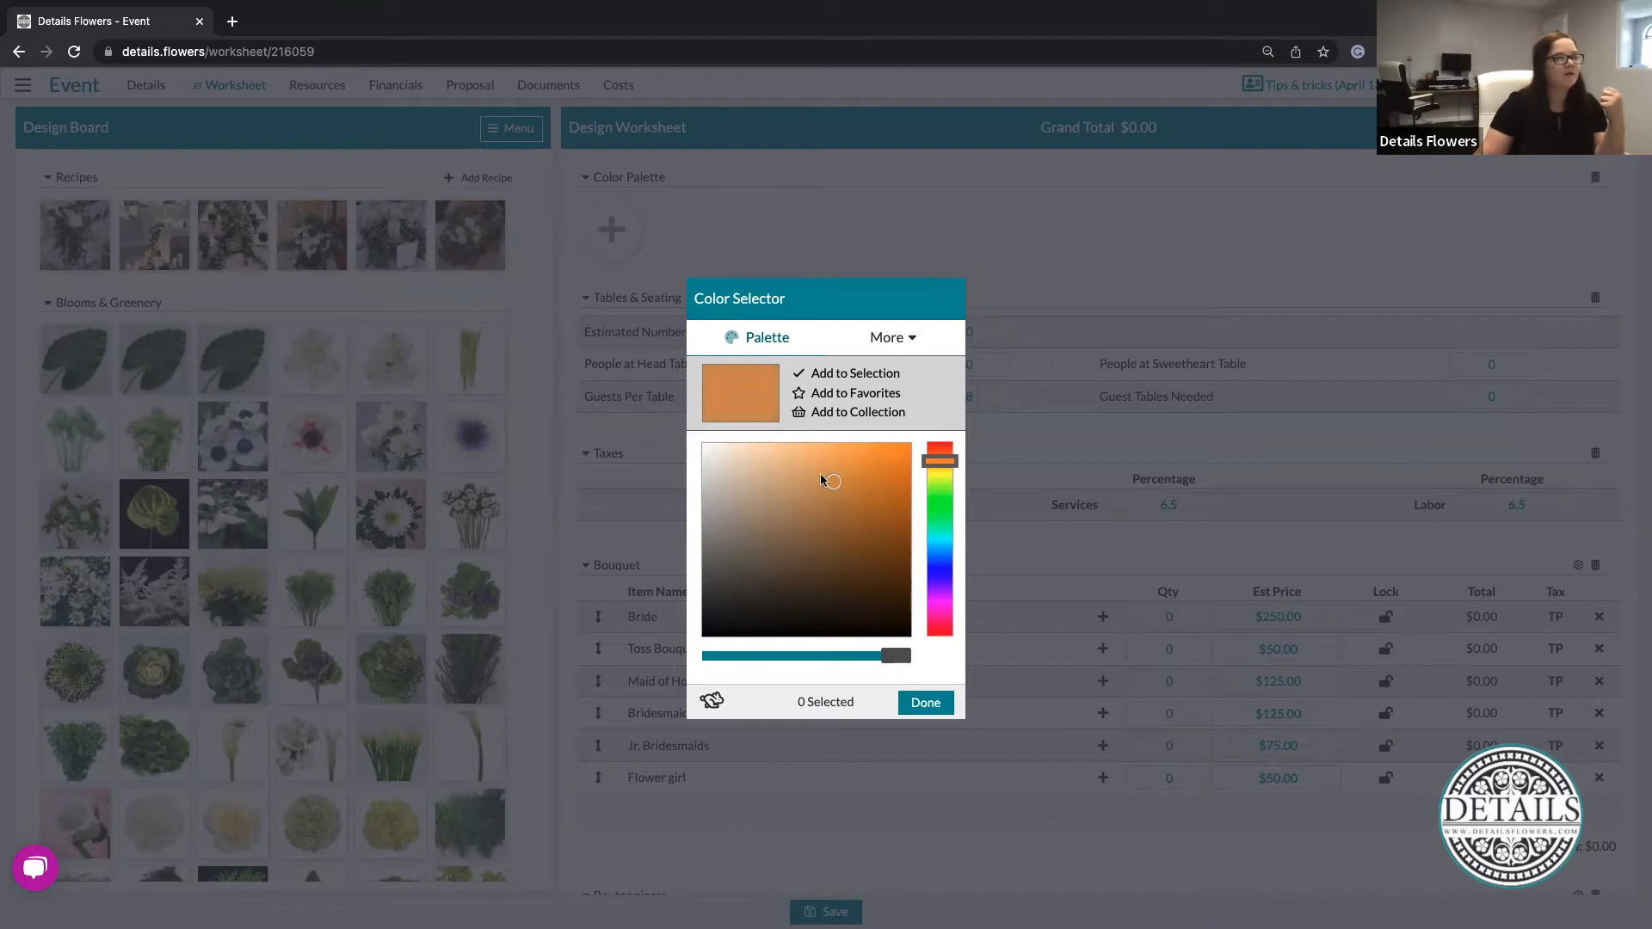
drag(937, 485, 861, 533)
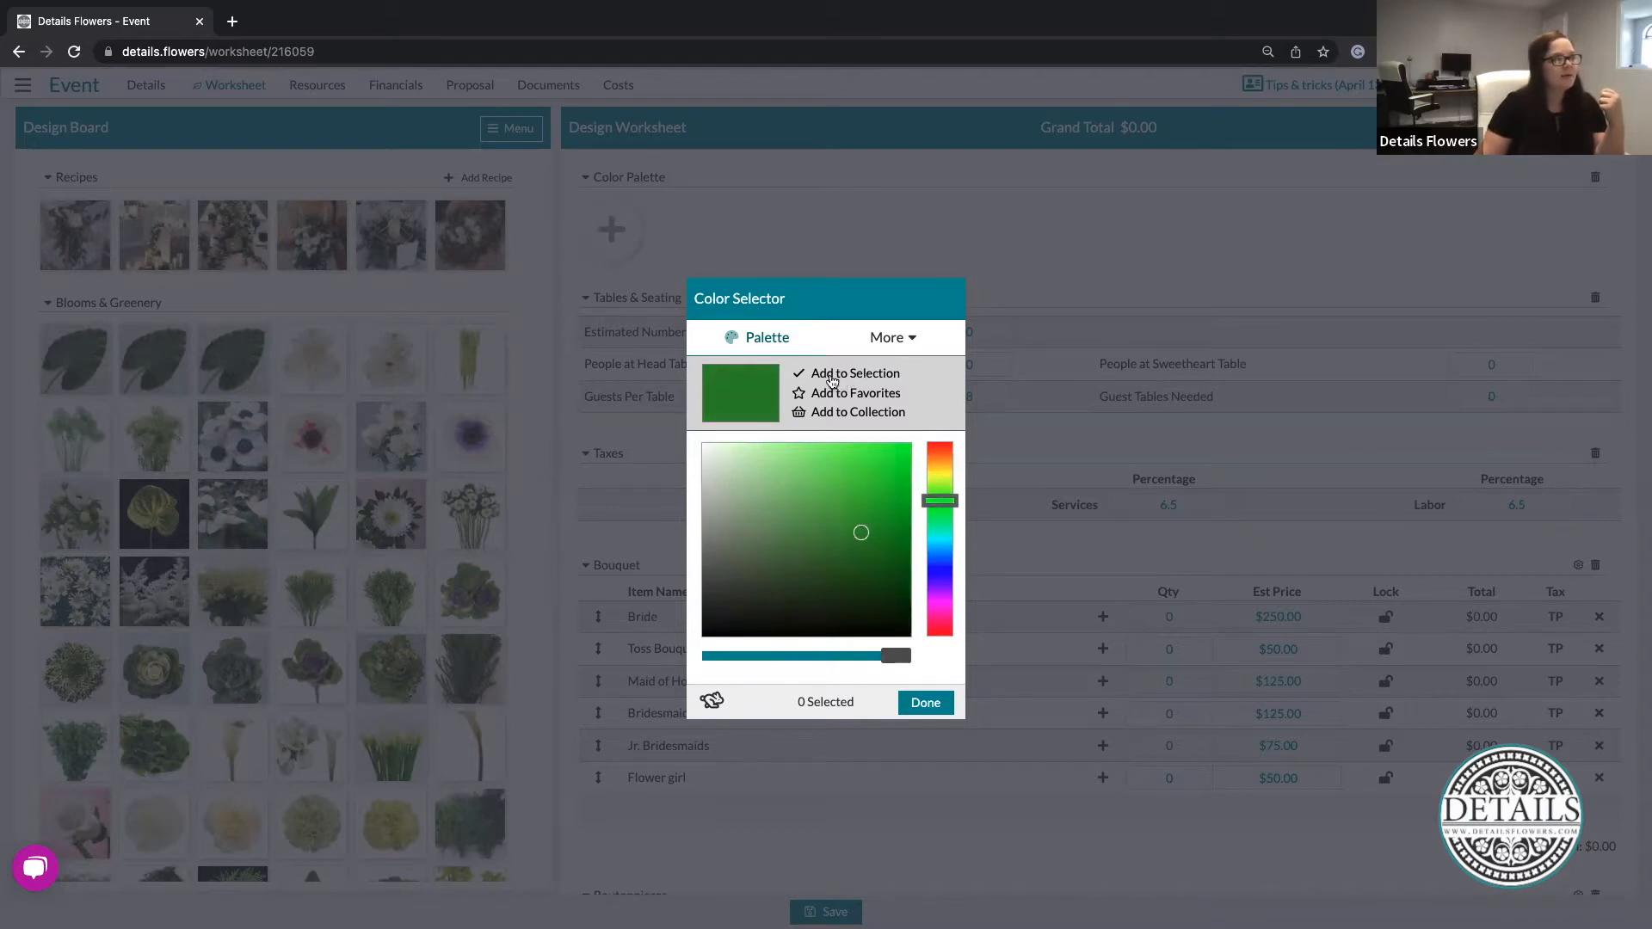
click(870, 377)
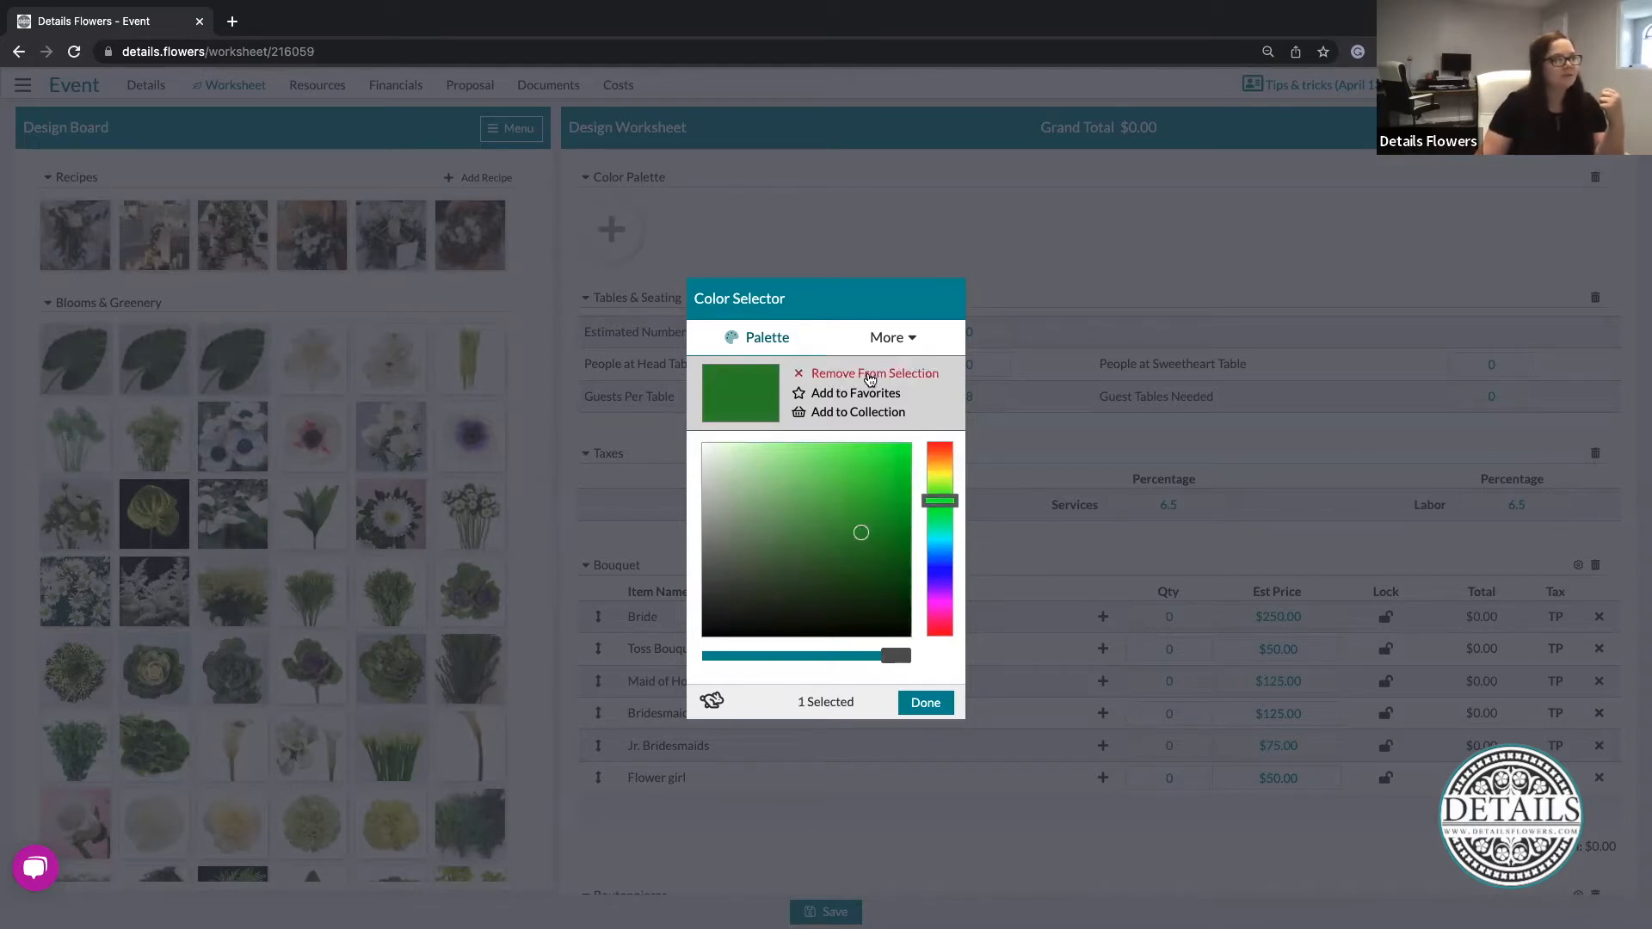
Add two further green shades to the color selection, one brighter and one close to the first medium green.
drag(859, 535, 844, 459)
click(856, 375)
click(921, 375)
drag(844, 460, 867, 529)
click(918, 371)
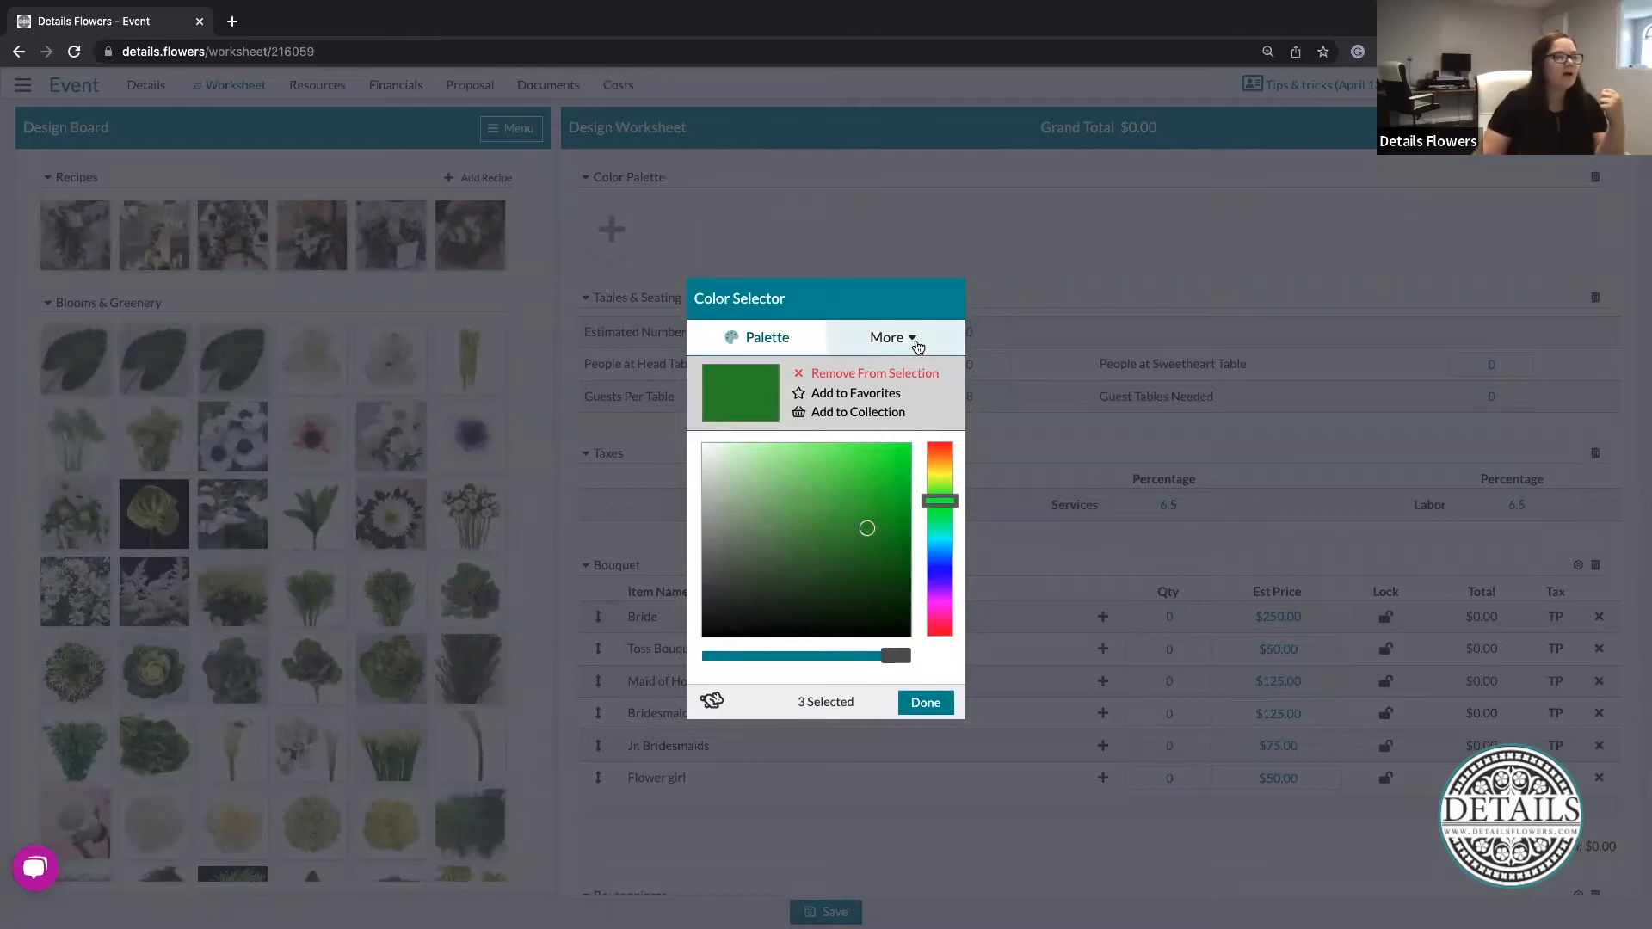
Switch the Color Selector to Input mode and enter Blush as the auto-detected color name.
click(917, 345)
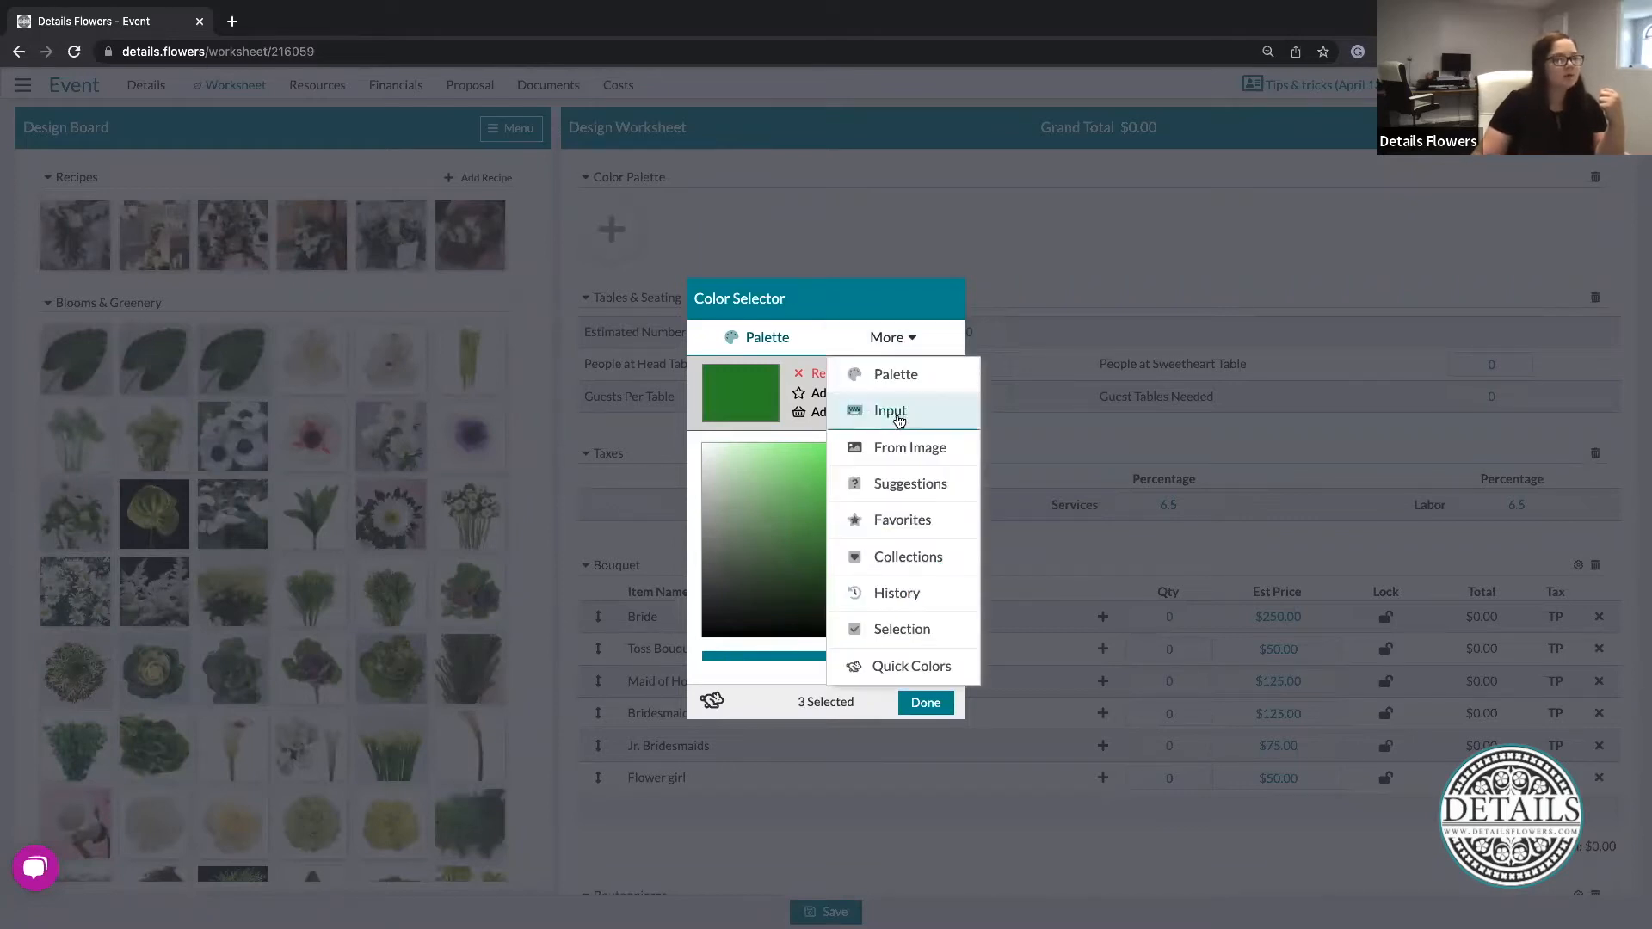
click(890, 413)
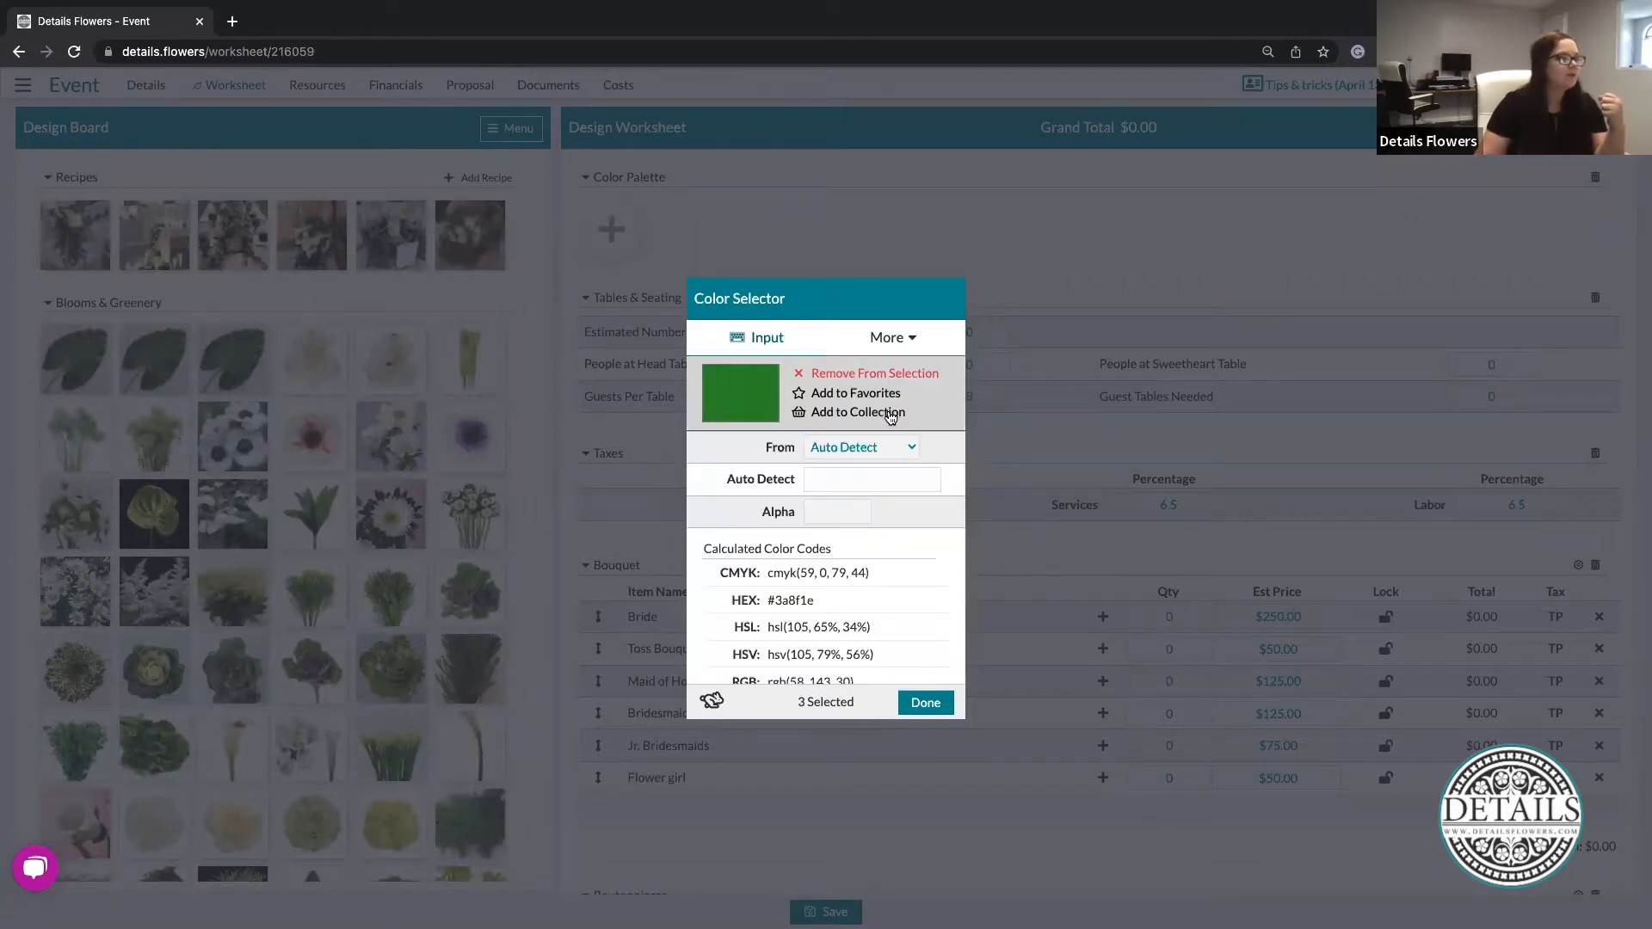
click(843, 481)
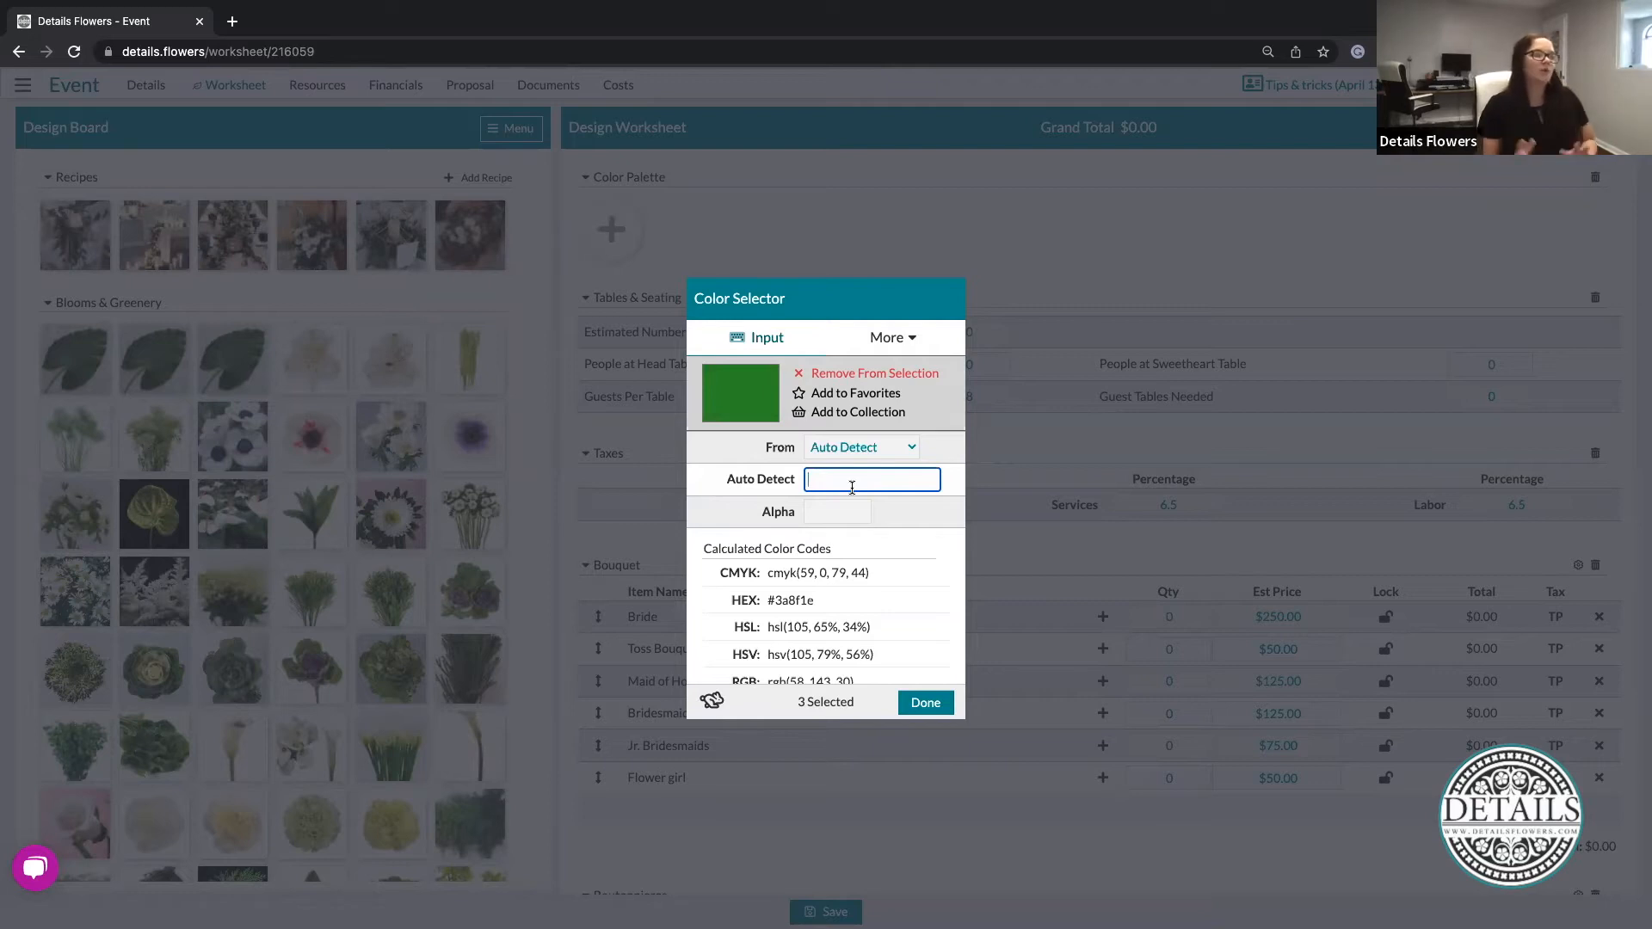
text(Blush)
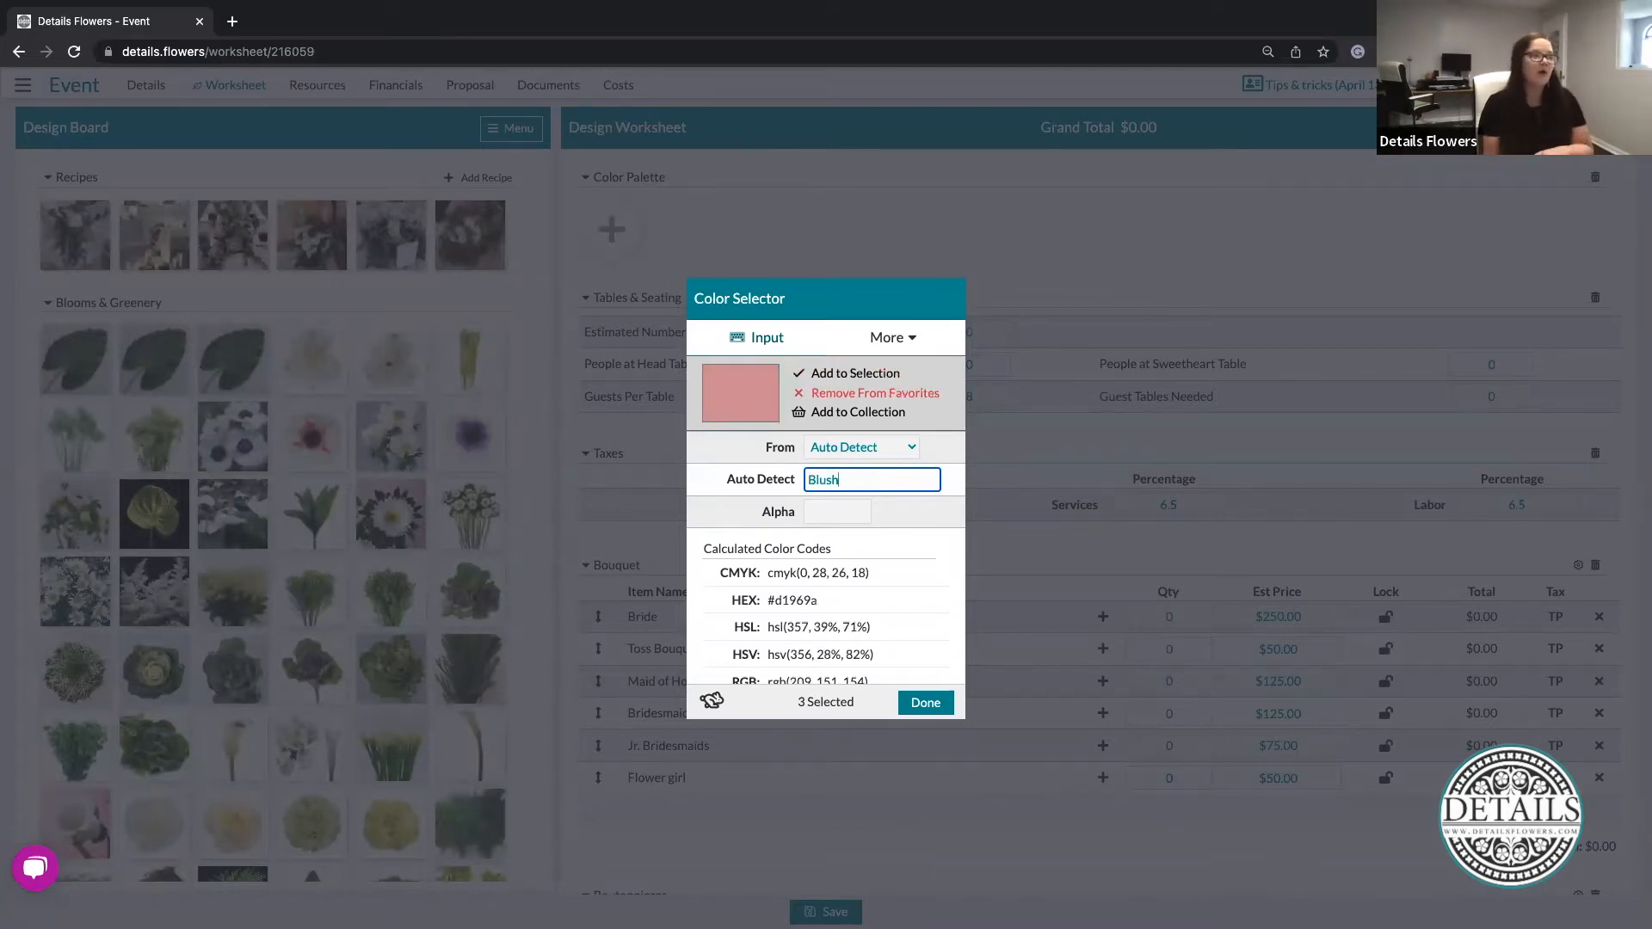
Replace the auto-detected color name with Burgundy.
key(BackSpace)
key(BackSpace)
key(BackSpace)
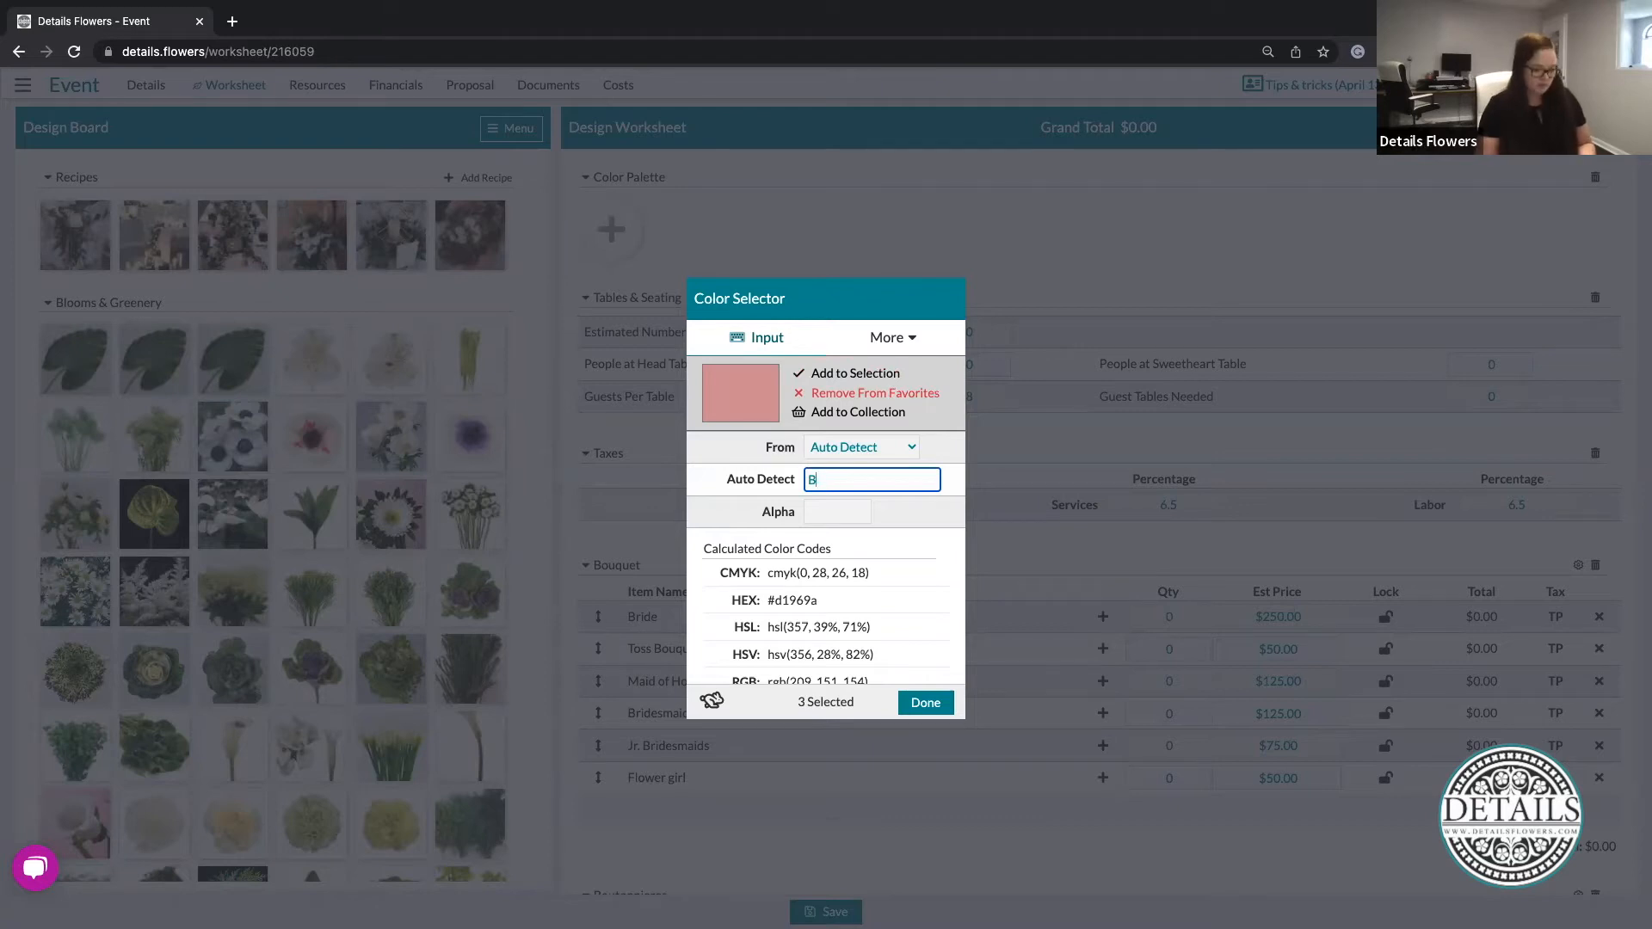
text(urgundy)
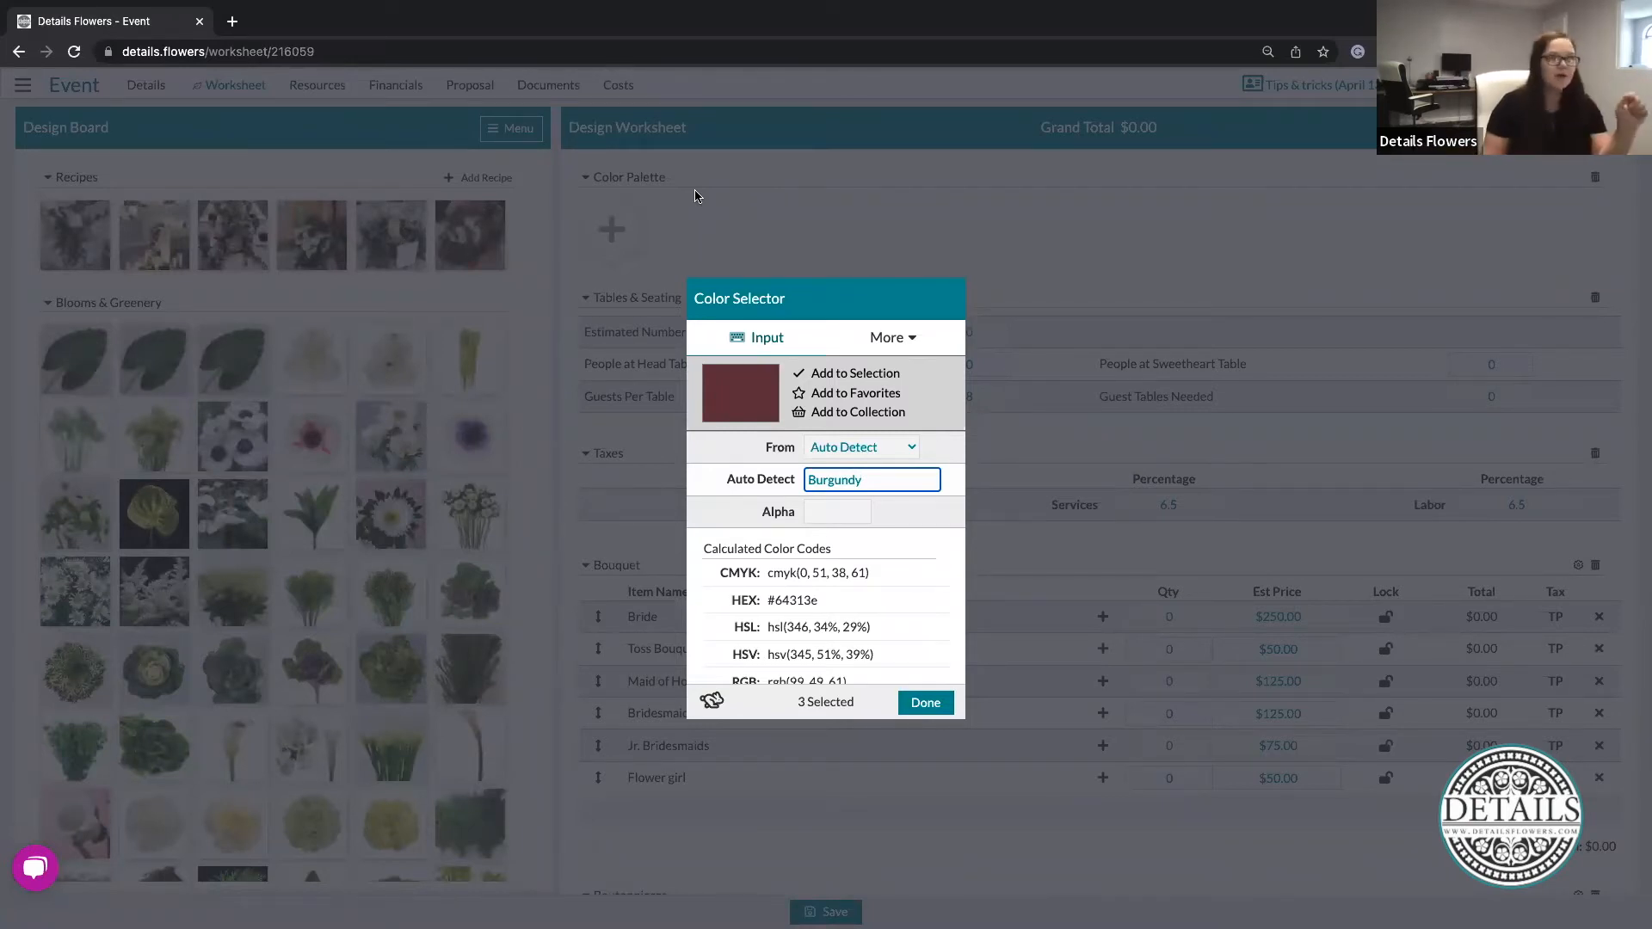
Examine the Burgundy color's name and its calculated HEX code.
drag(865, 480, 772, 533)
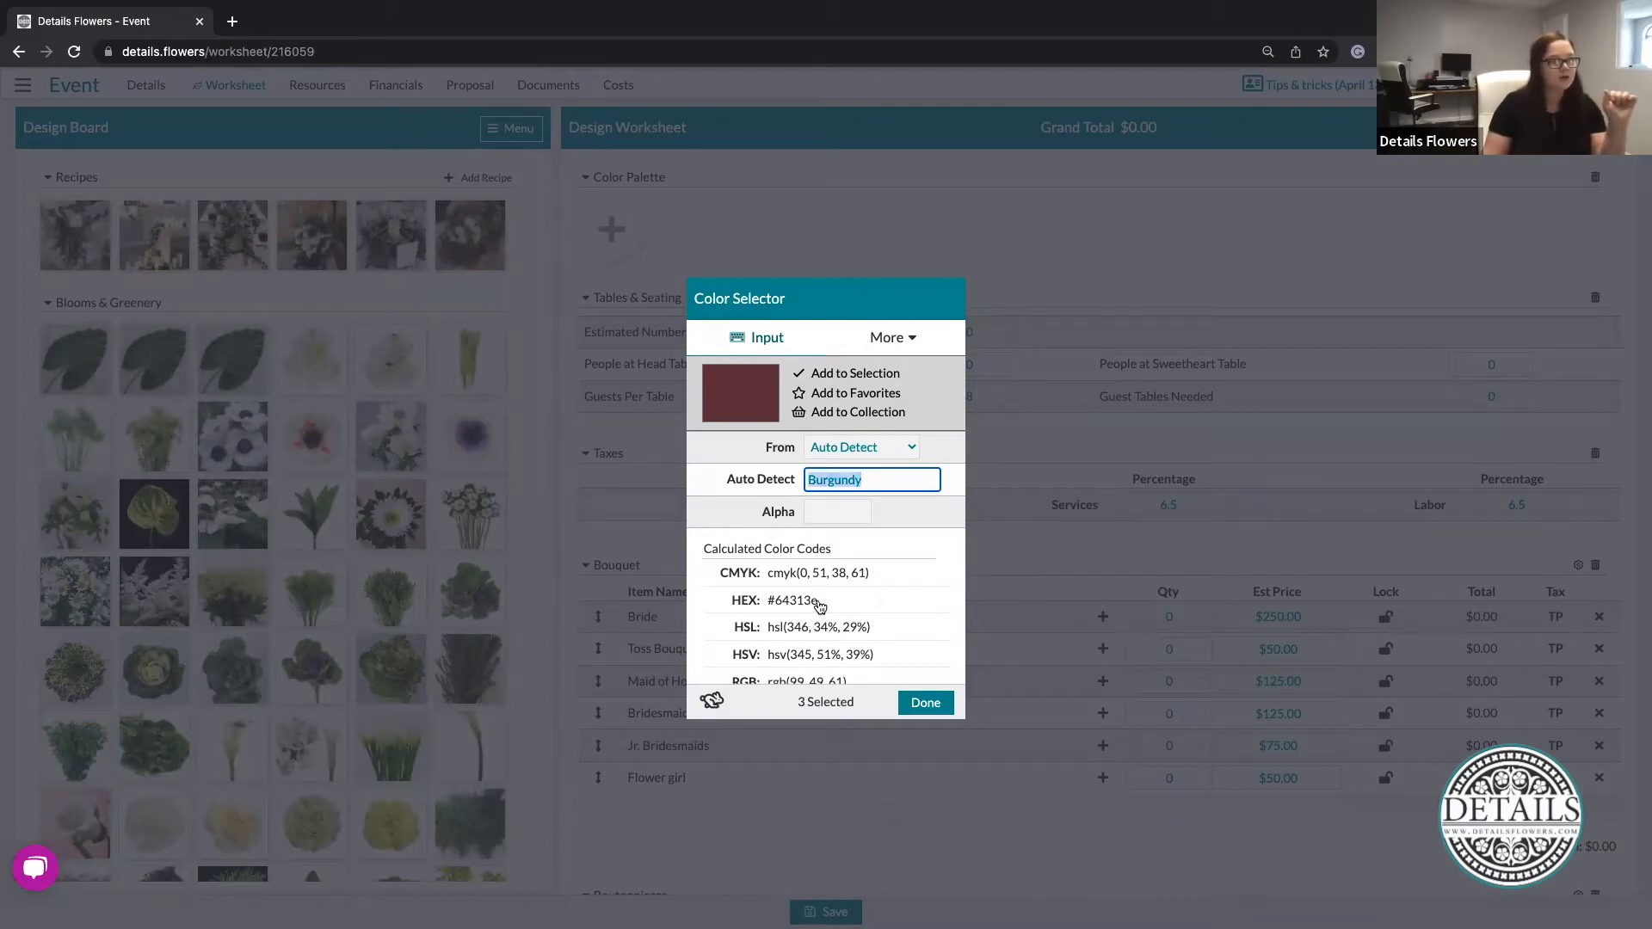
drag(819, 602, 762, 602)
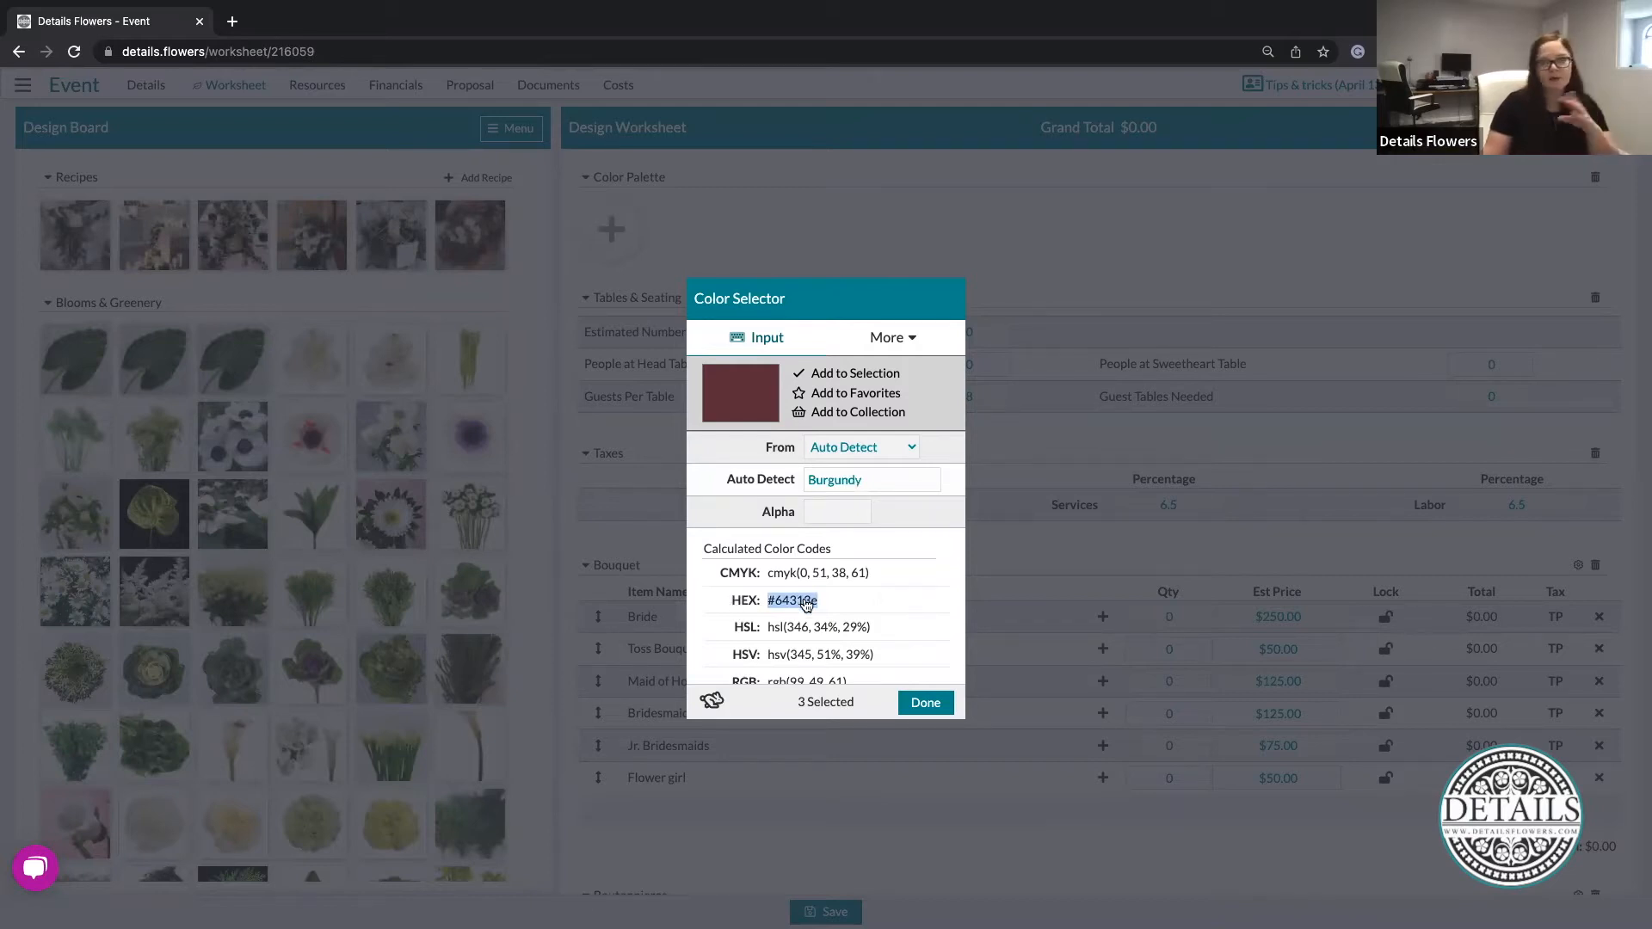
click(881, 478)
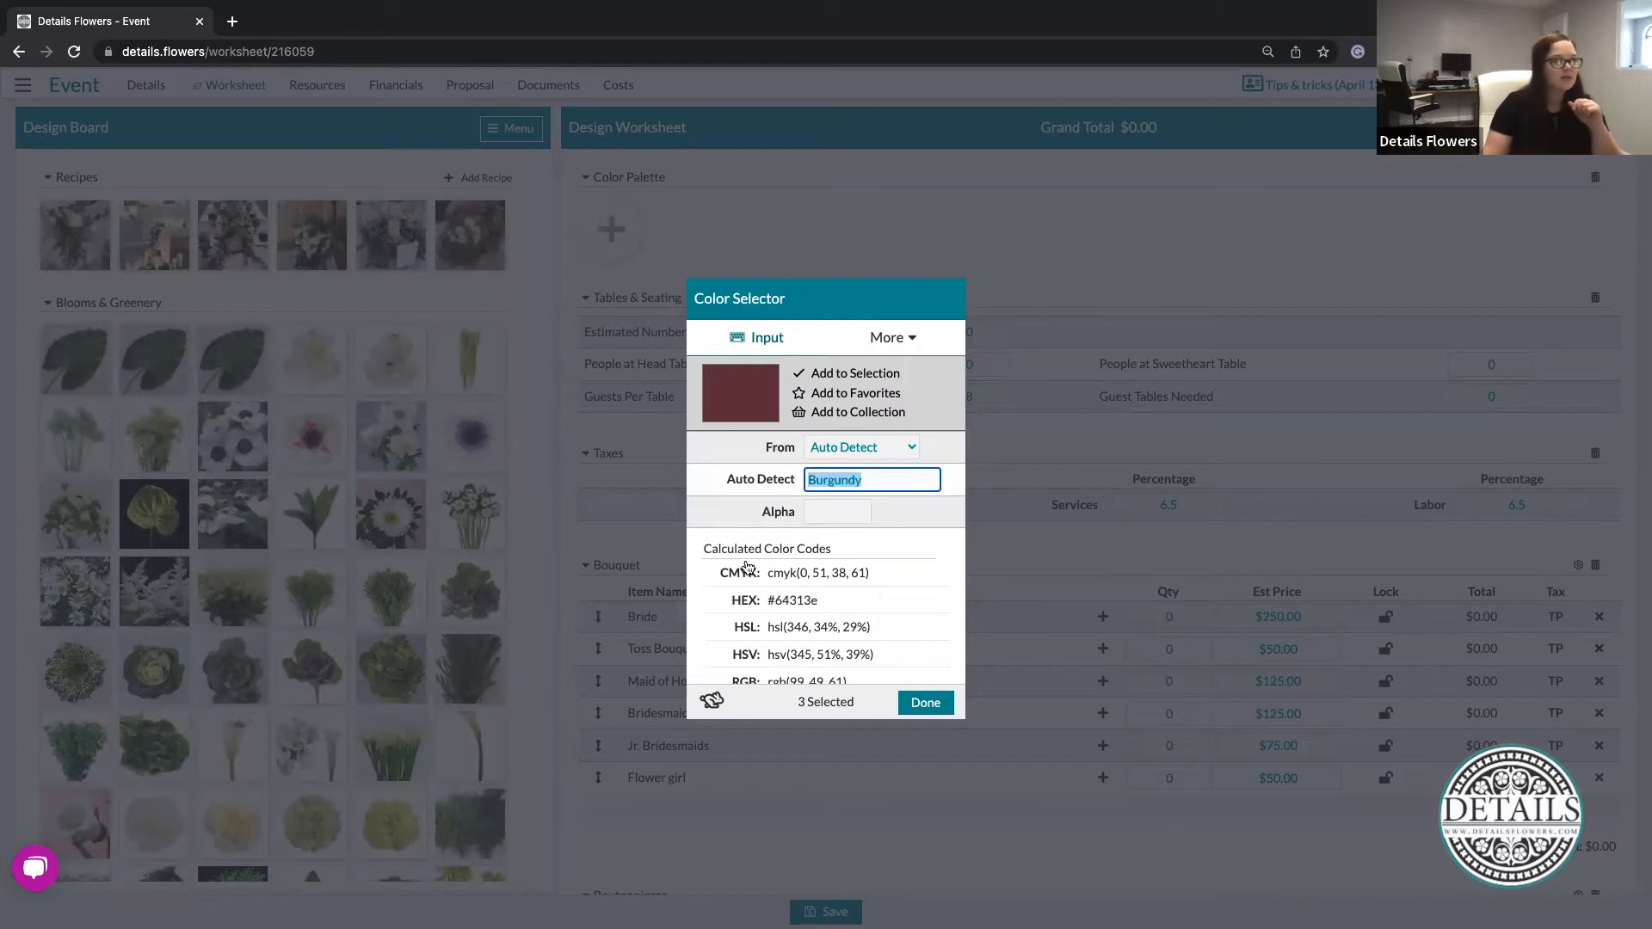
click(746, 504)
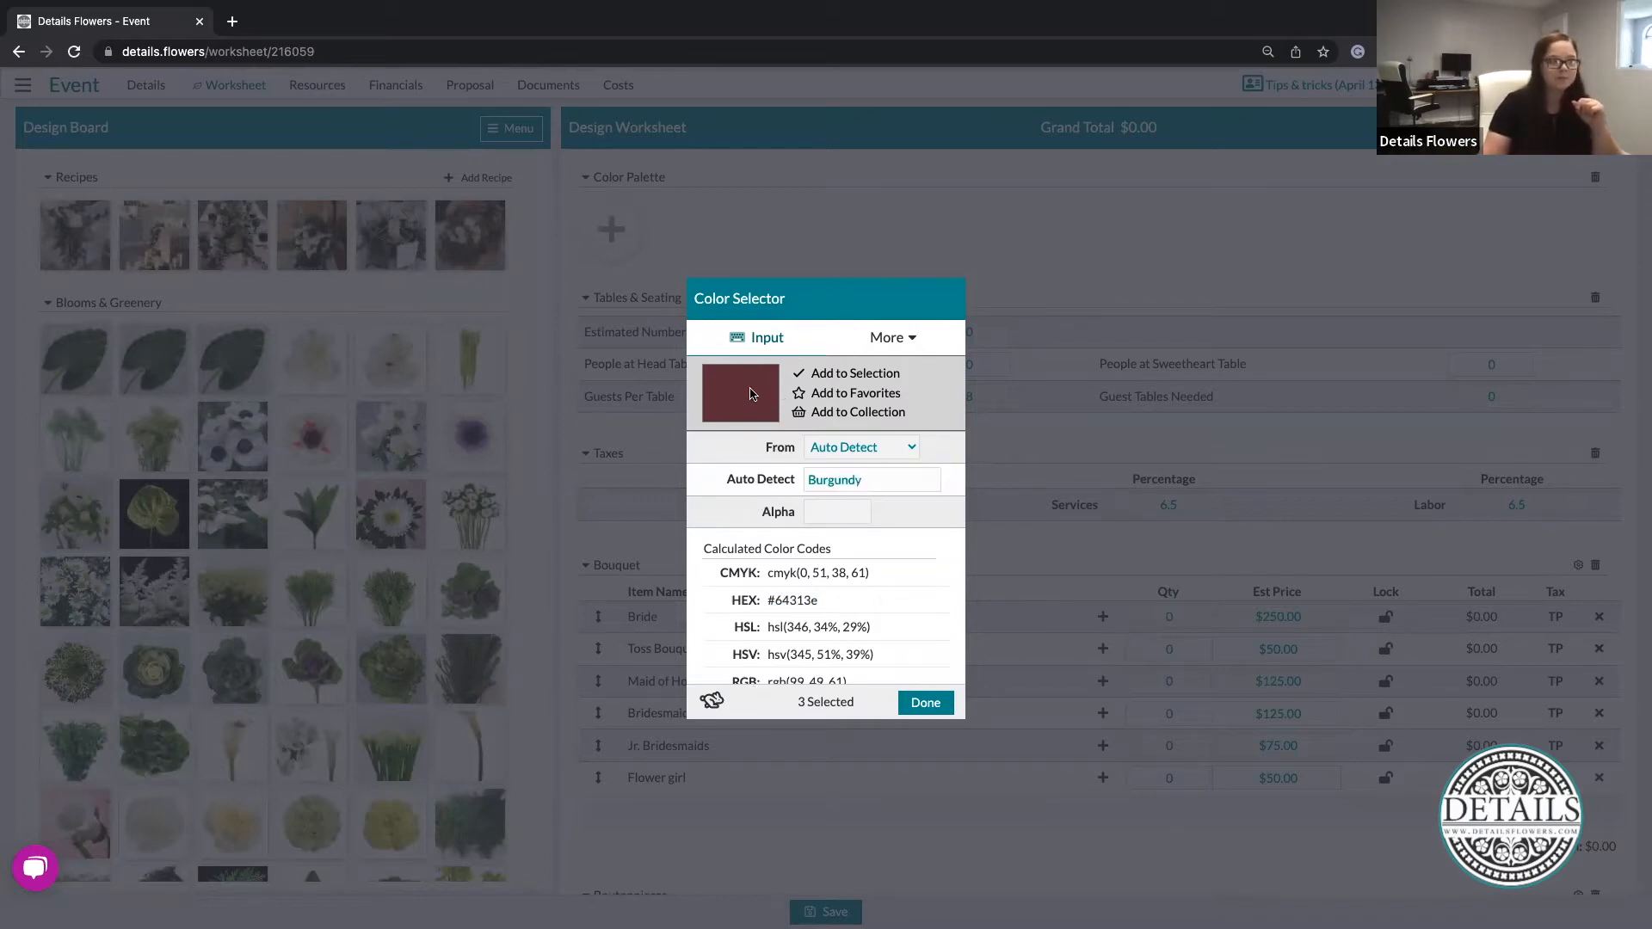
Try an Alpha value of .5 on the Burgundy color and clear it again.
click(833, 512)
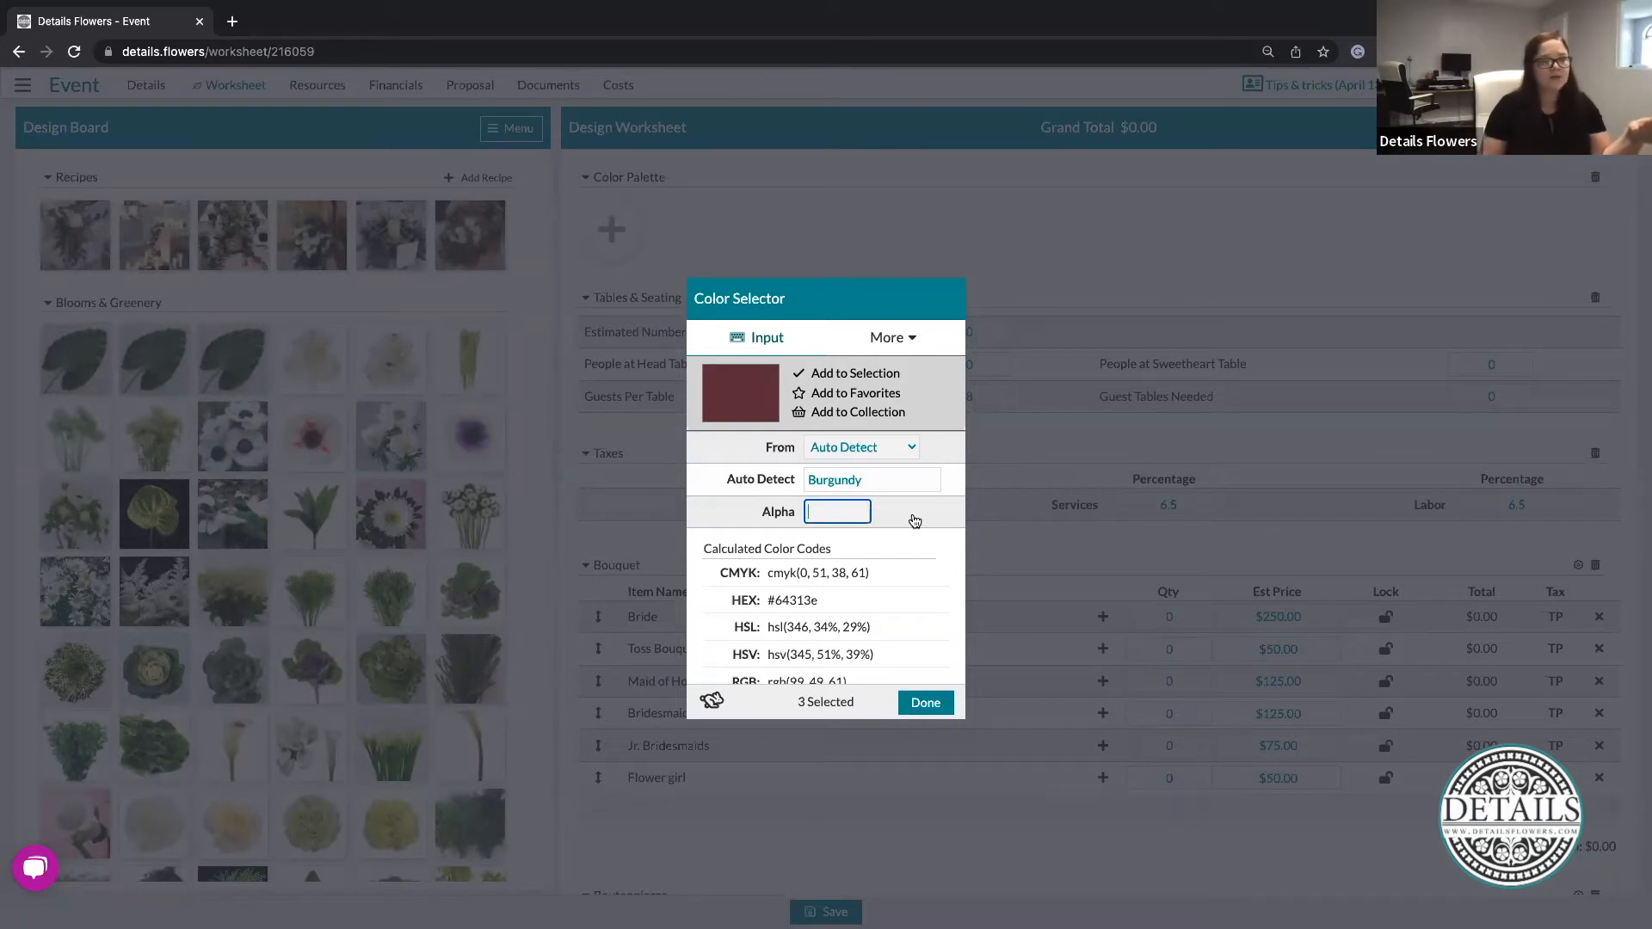
text(.5)
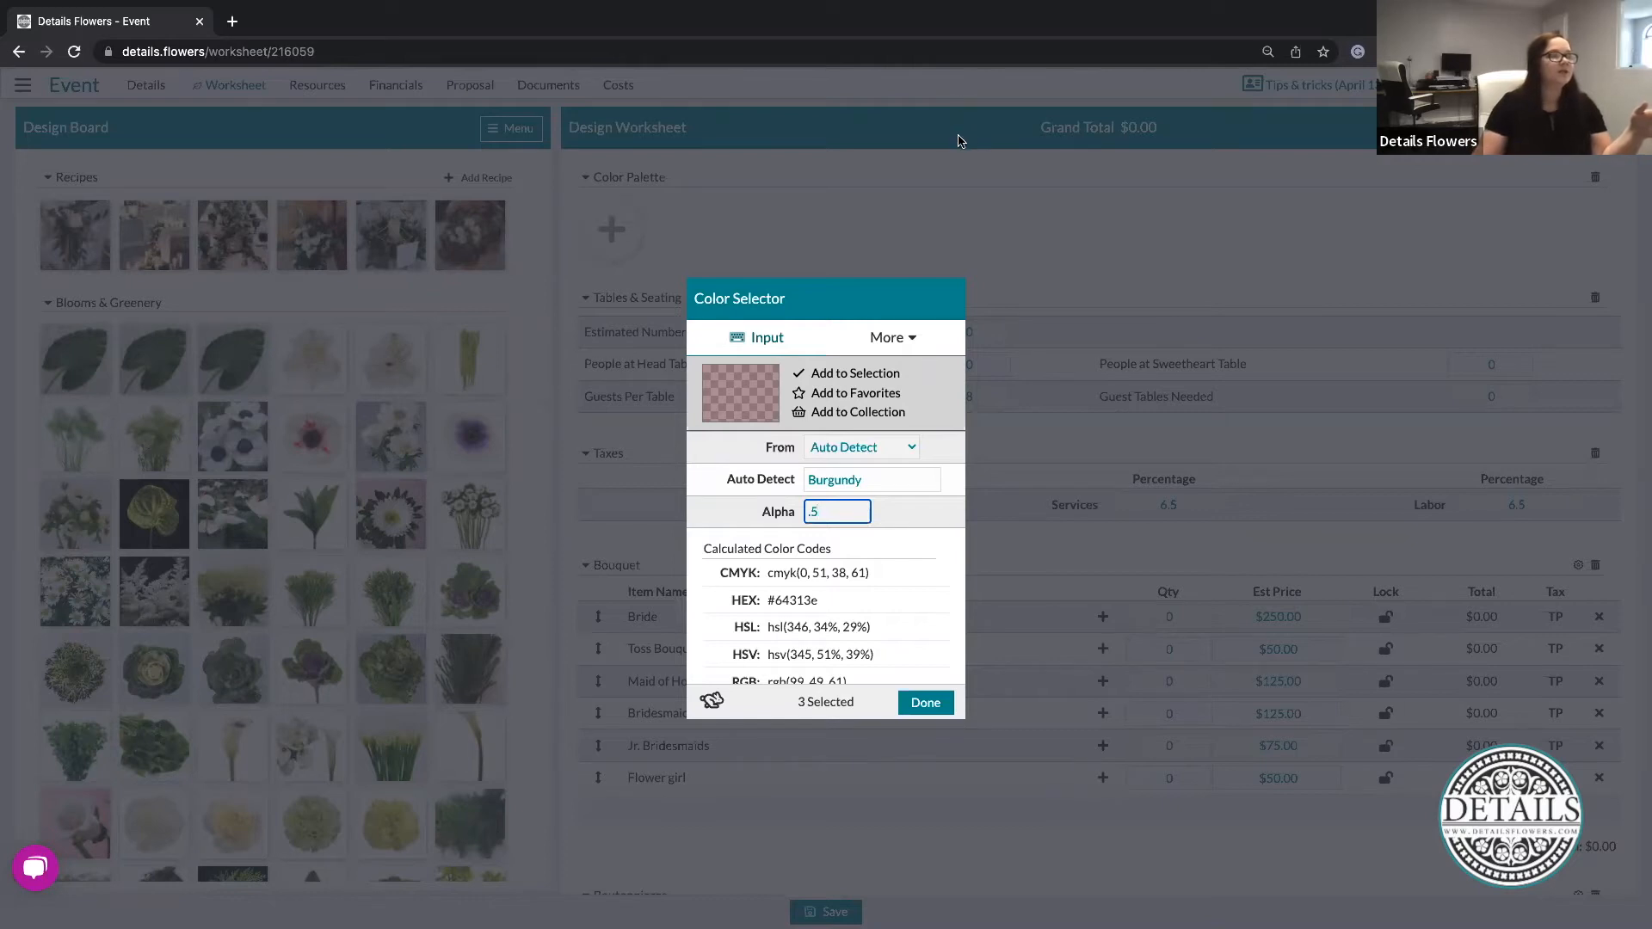
drag(833, 512, 770, 512)
key(BackSpace)
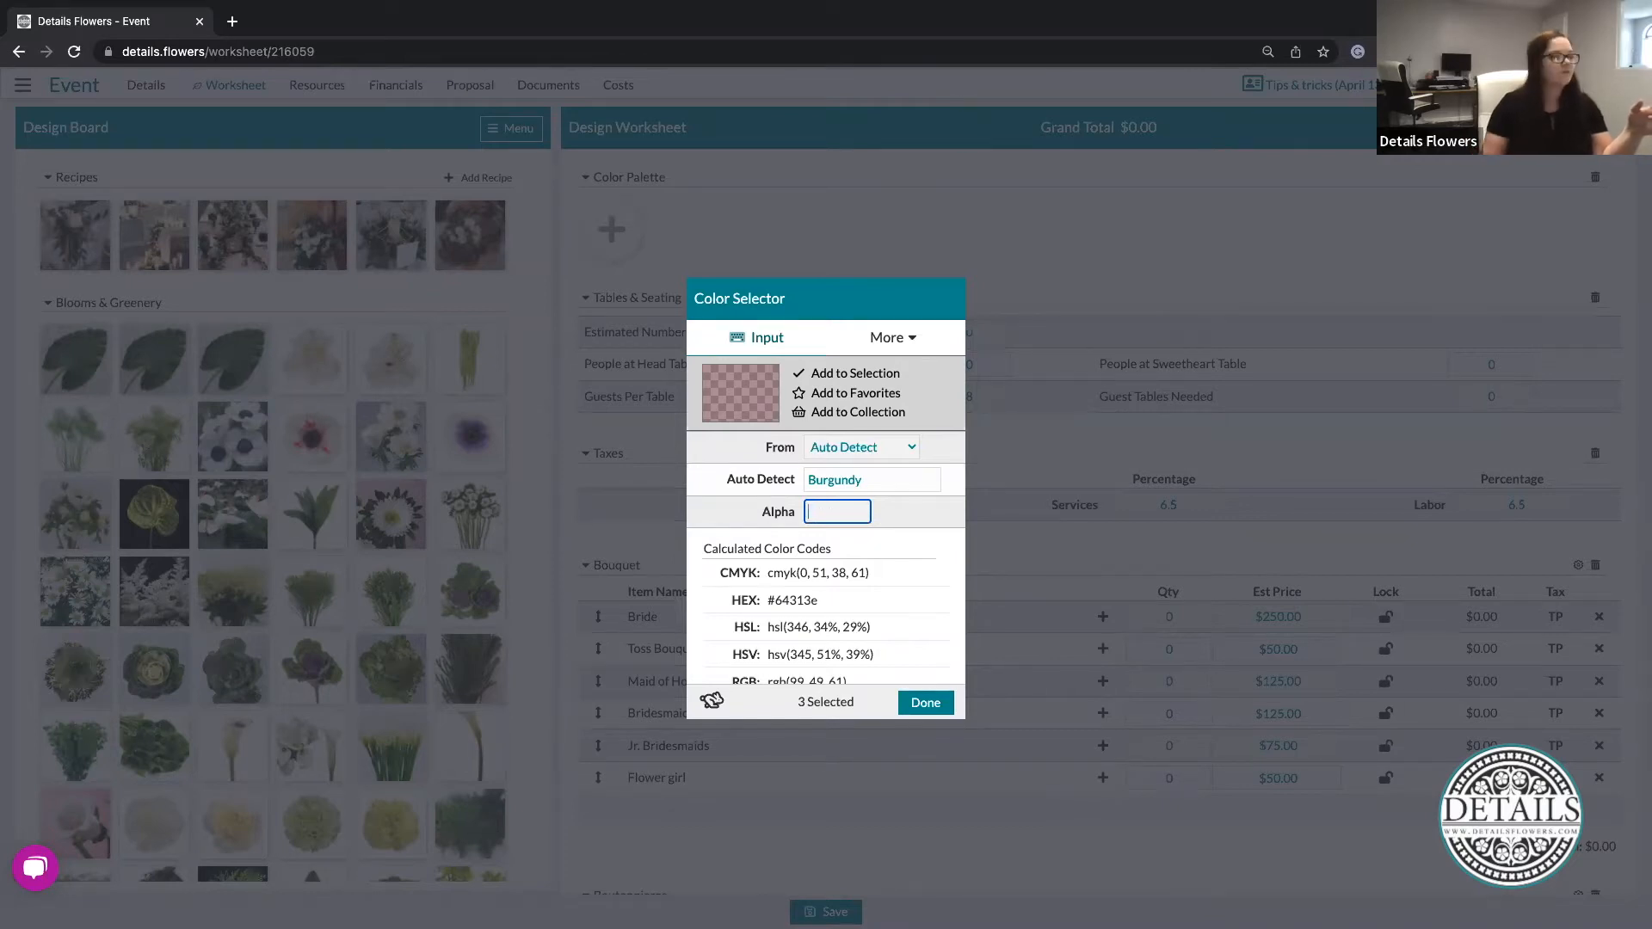
click(874, 527)
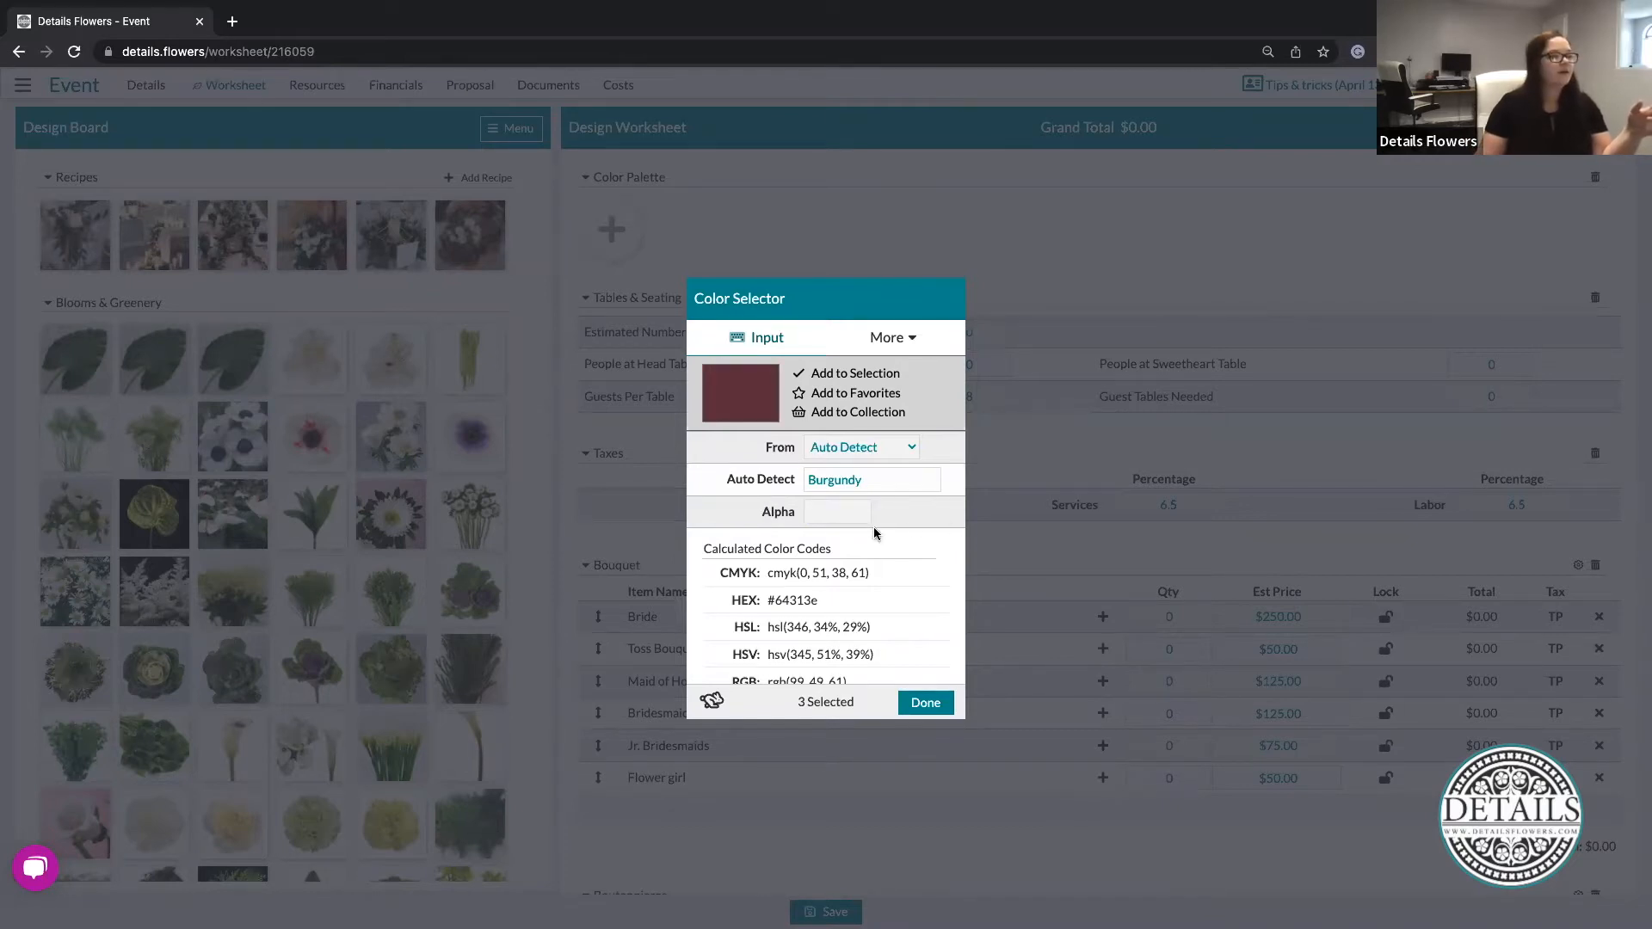
Switch to picking colors From Image, sample a coral tone from the wedding couple photo and add it to the selection.
click(913, 339)
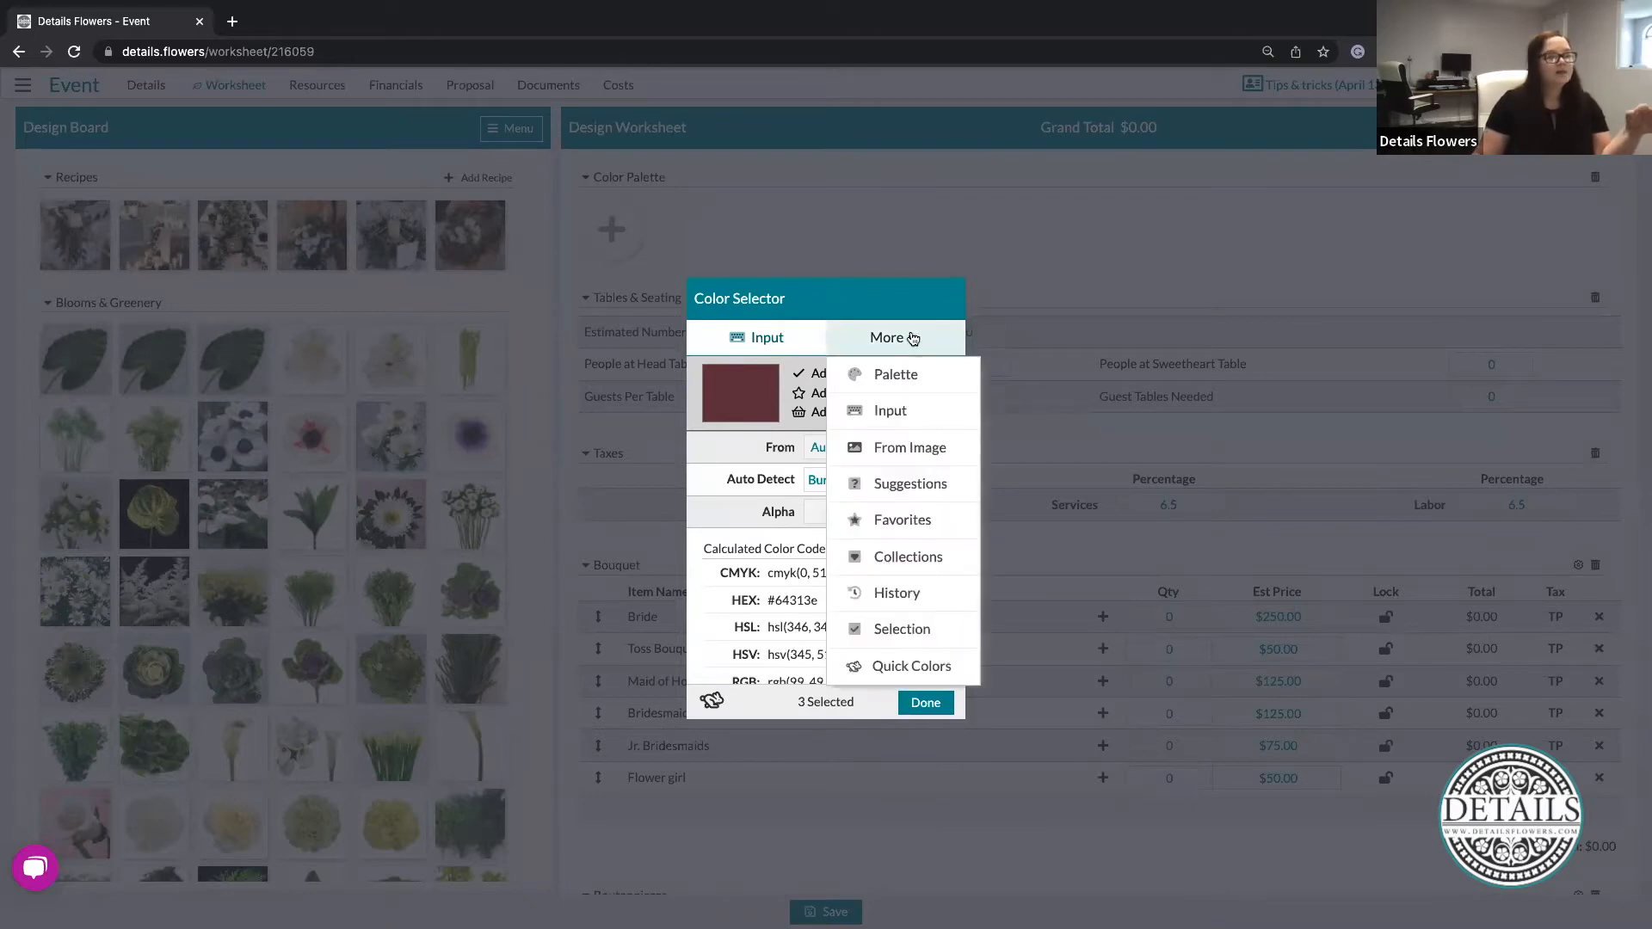
click(900, 452)
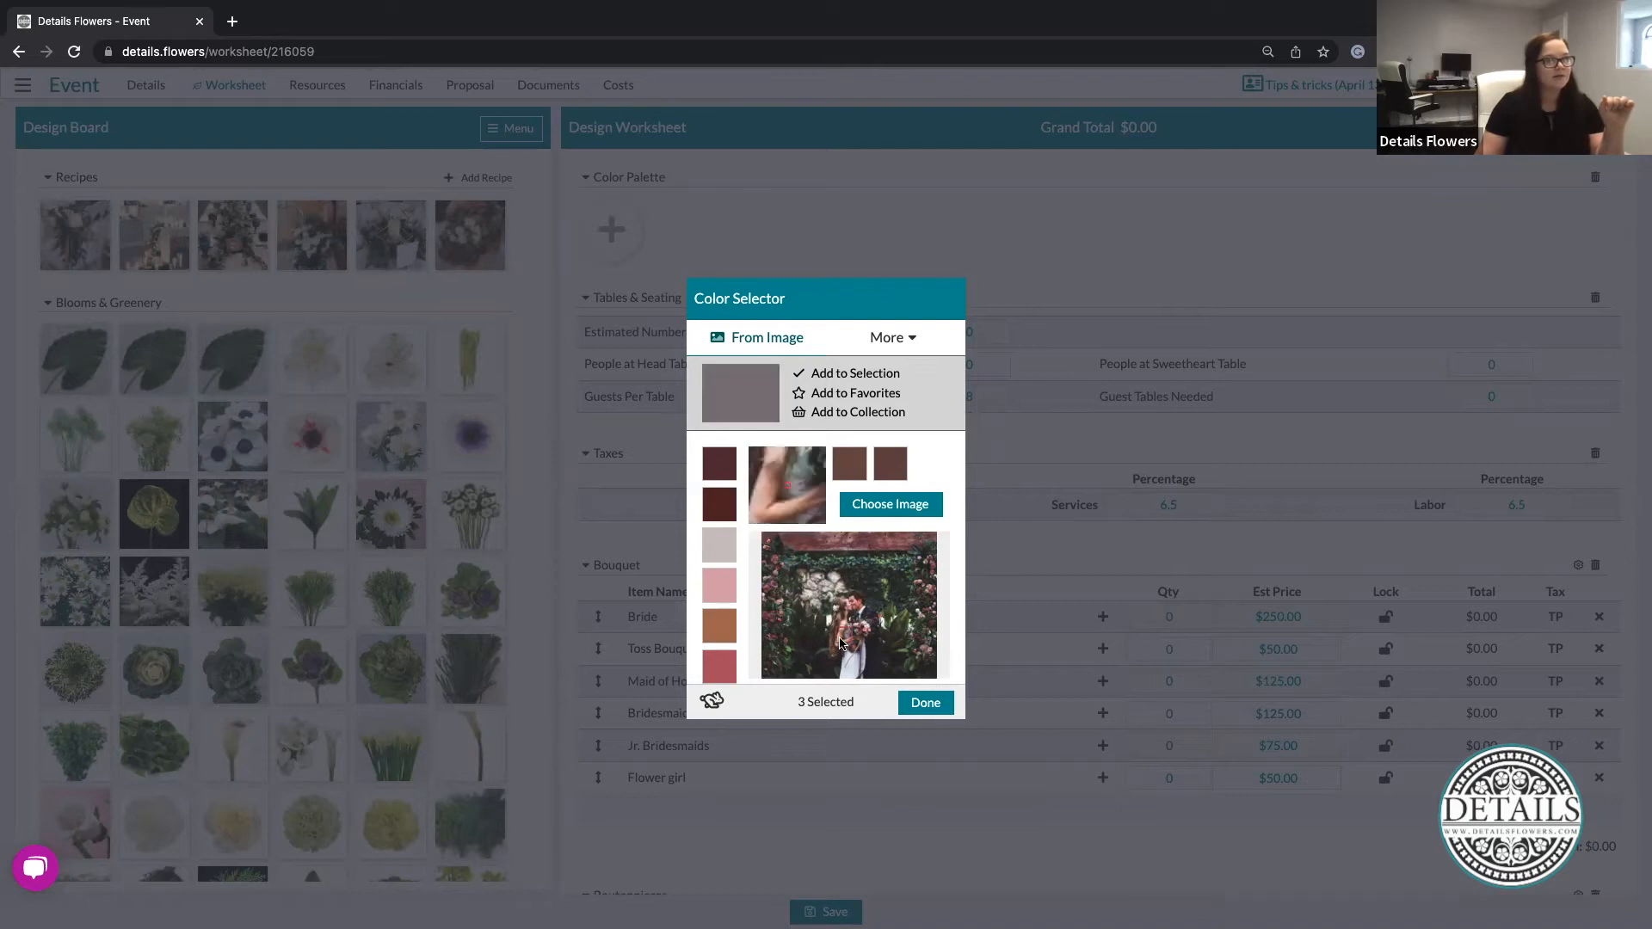
click(851, 606)
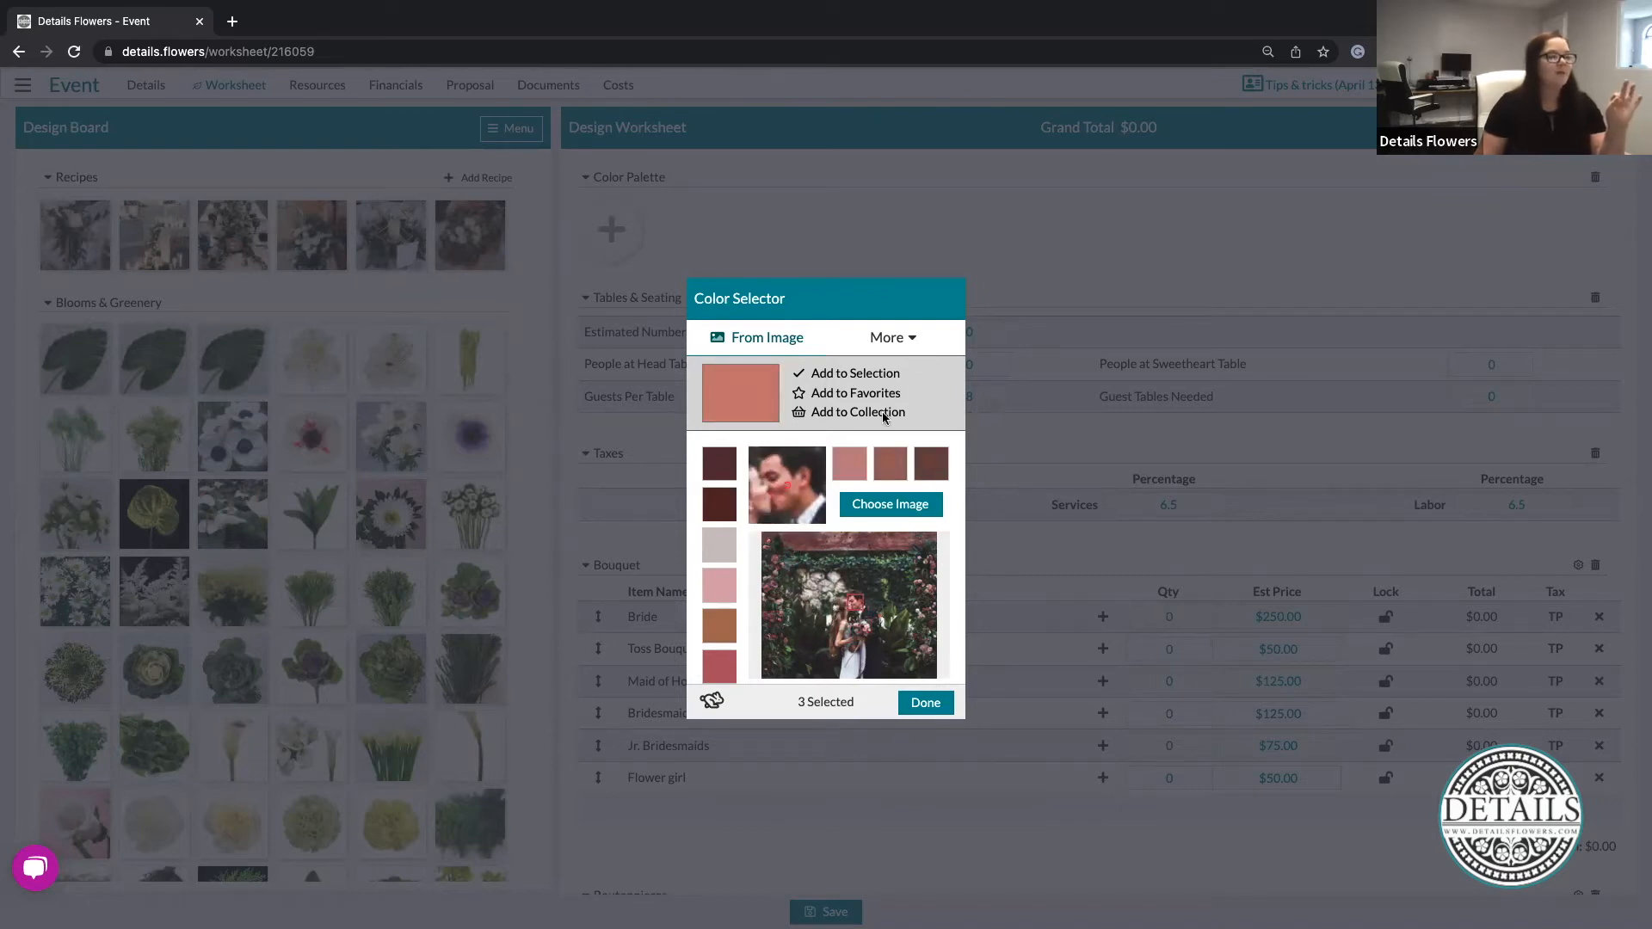
click(843, 376)
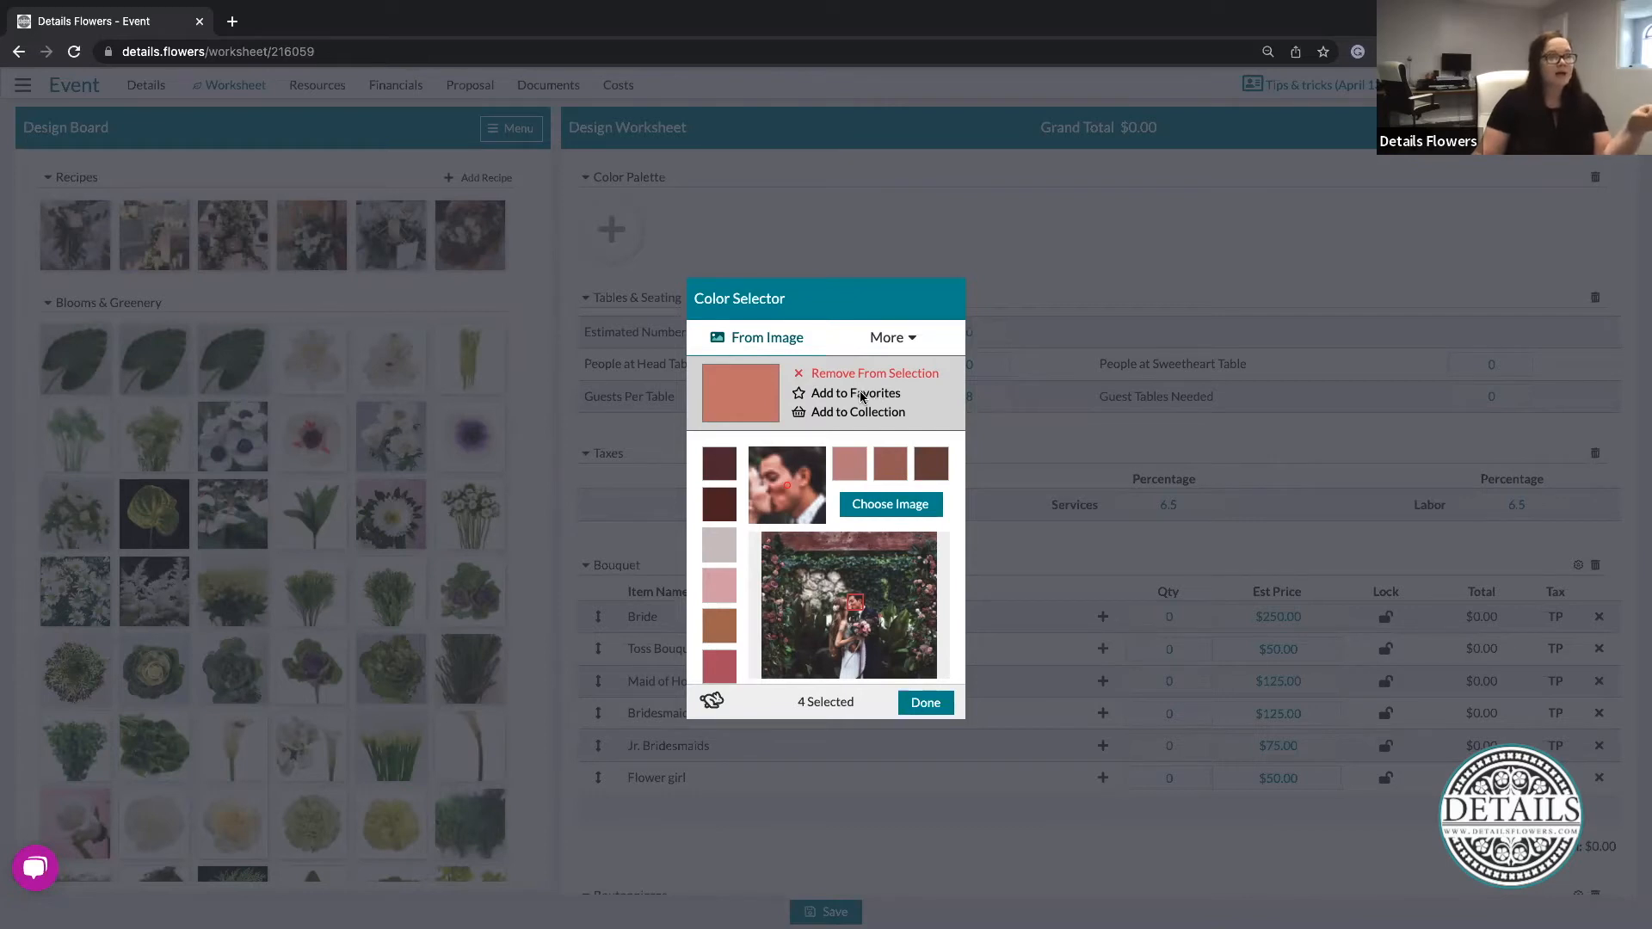
Browse the saved color Collections and examine the options available for the Fall collection.
click(890, 337)
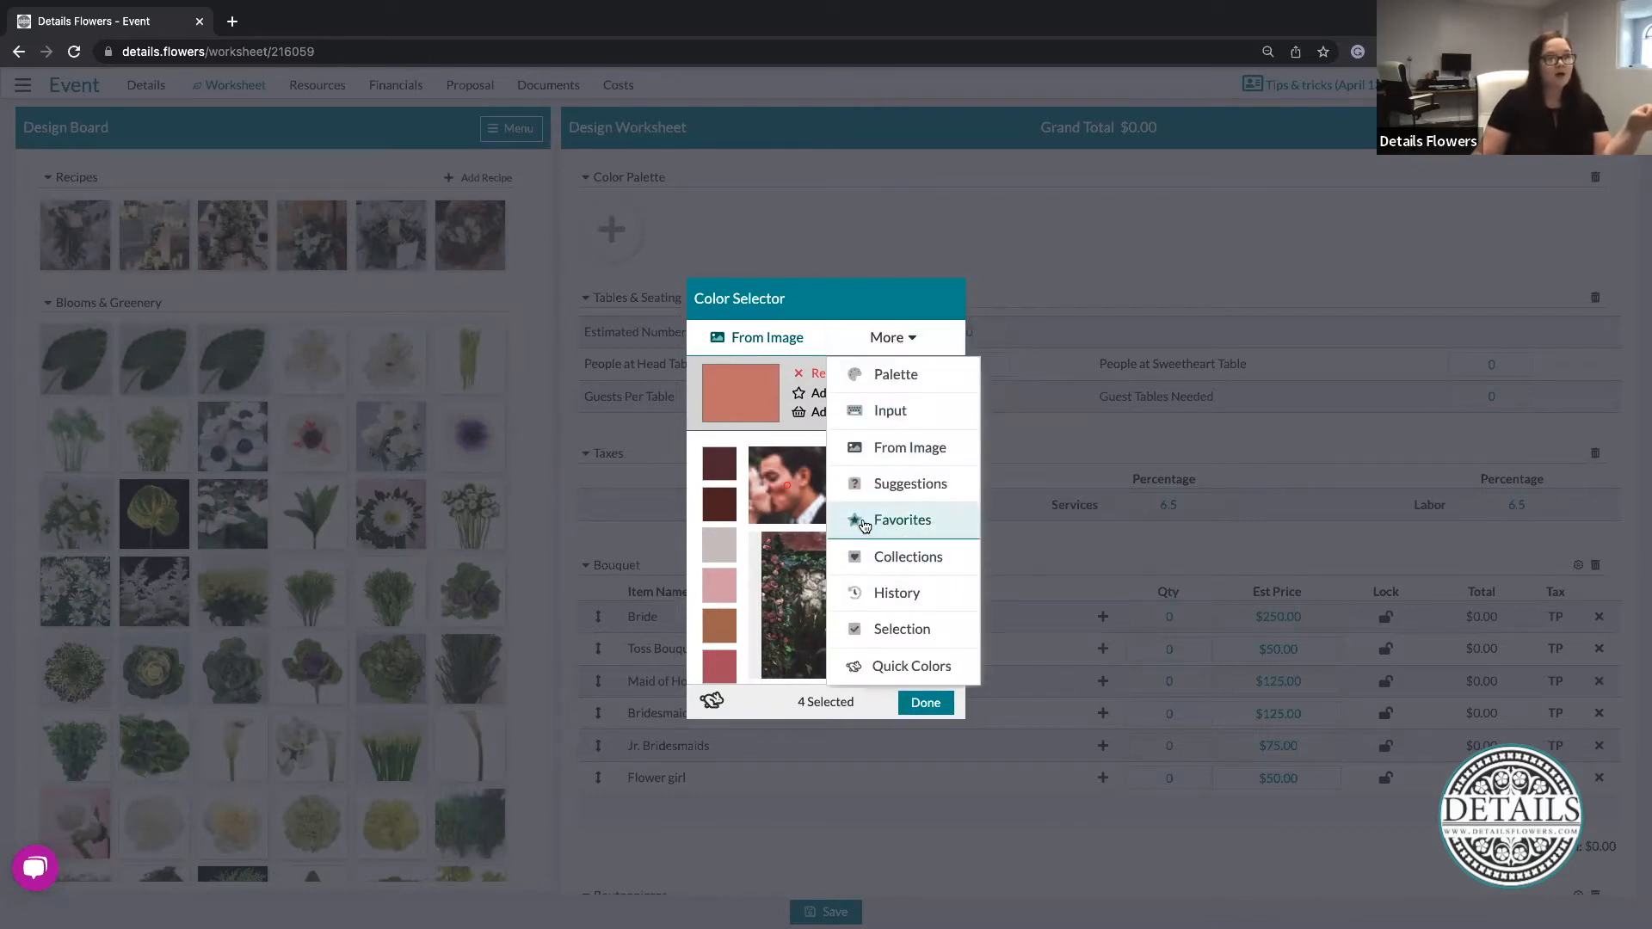
click(791, 443)
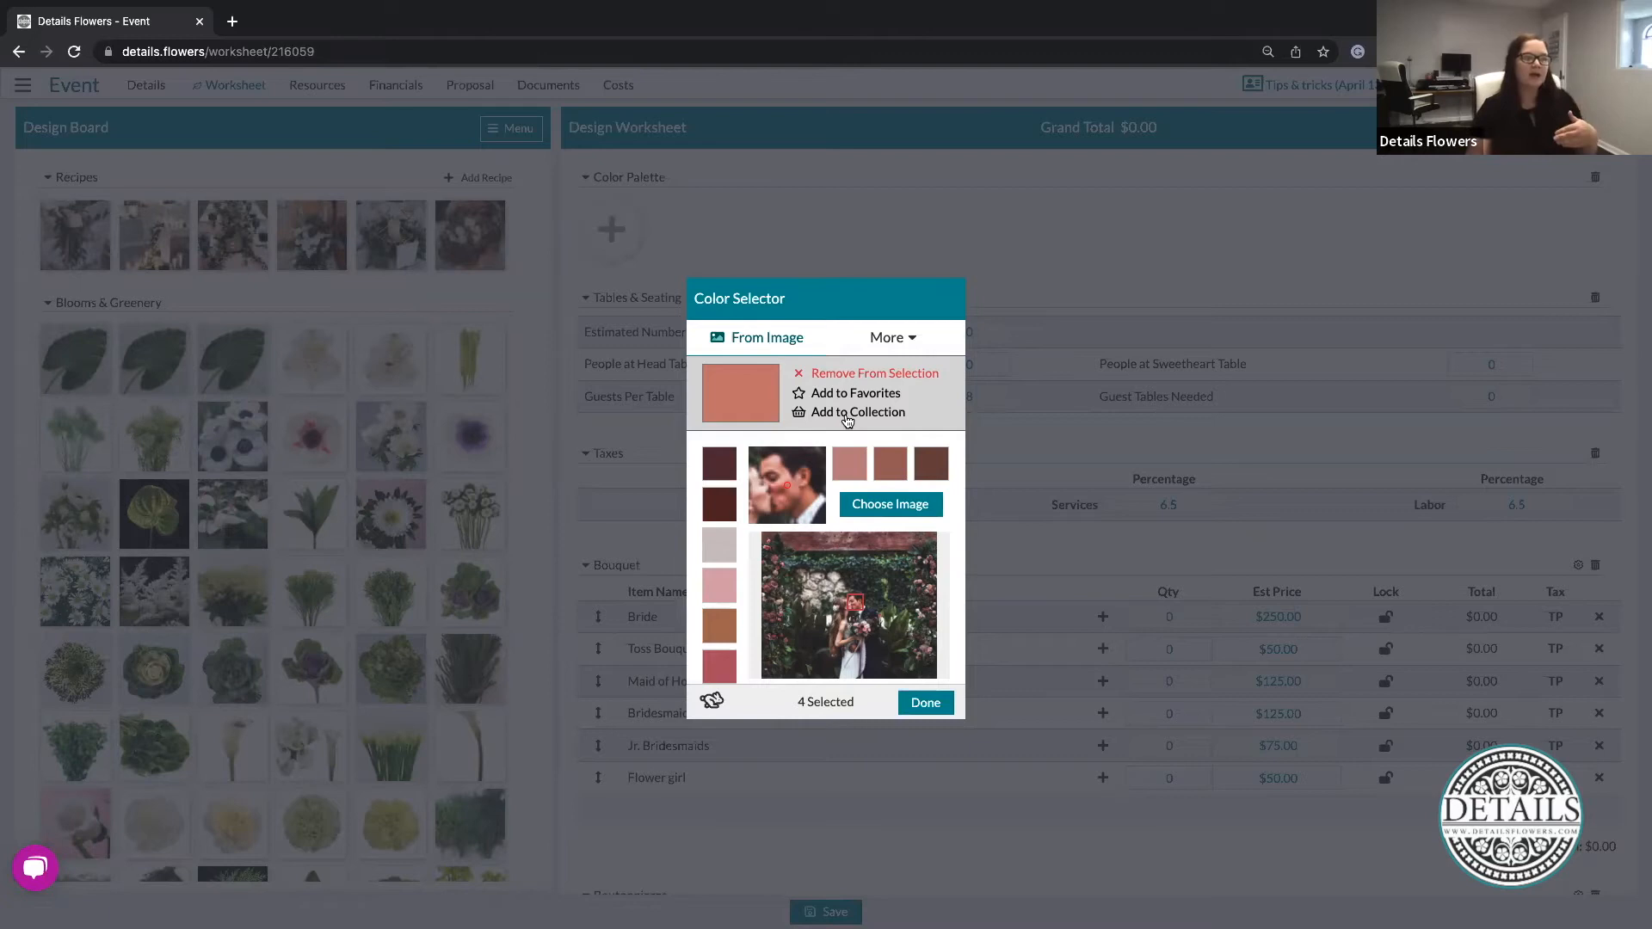
click(890, 339)
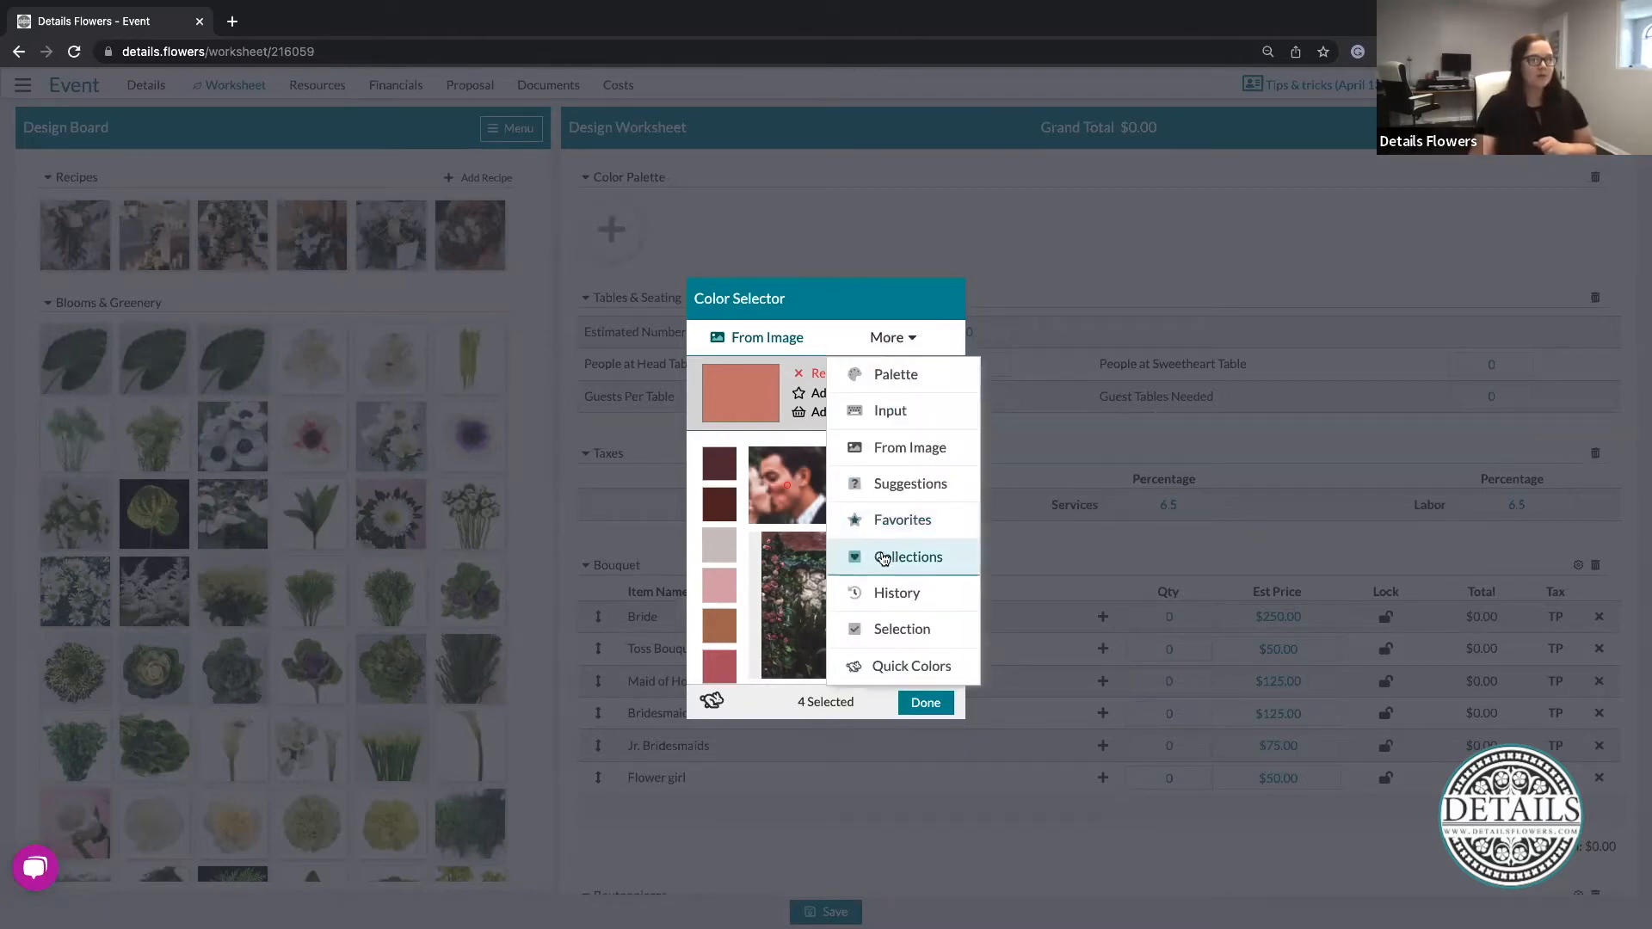
click(911, 557)
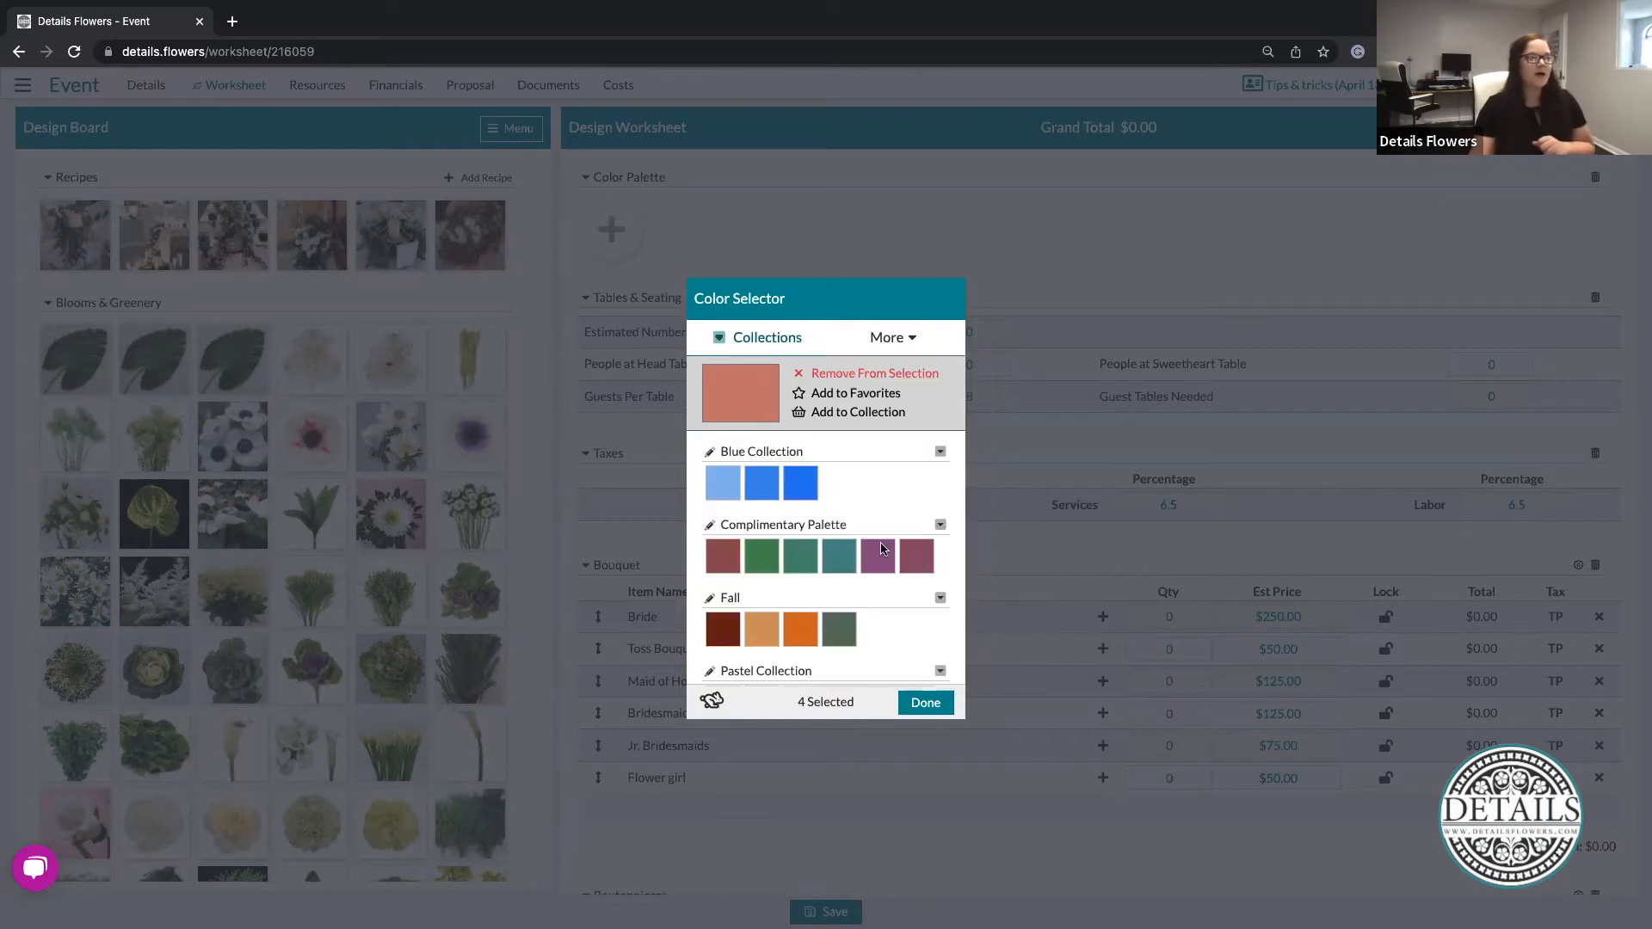
scroll(860, 601, down, 2)
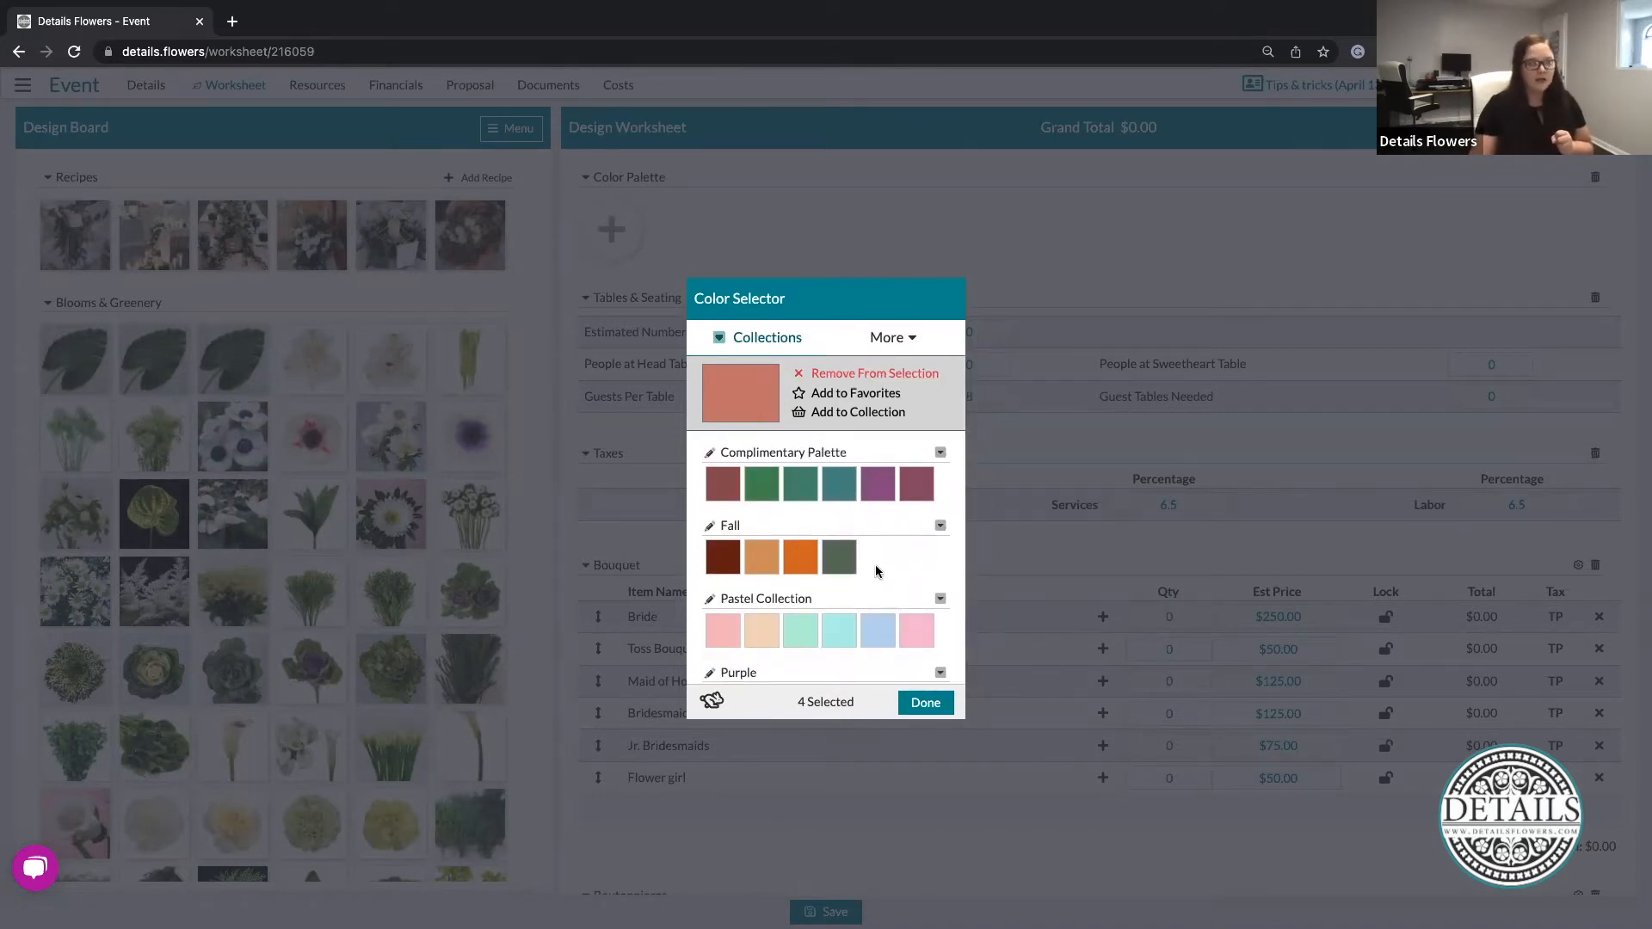
scroll(879, 565, down, 3)
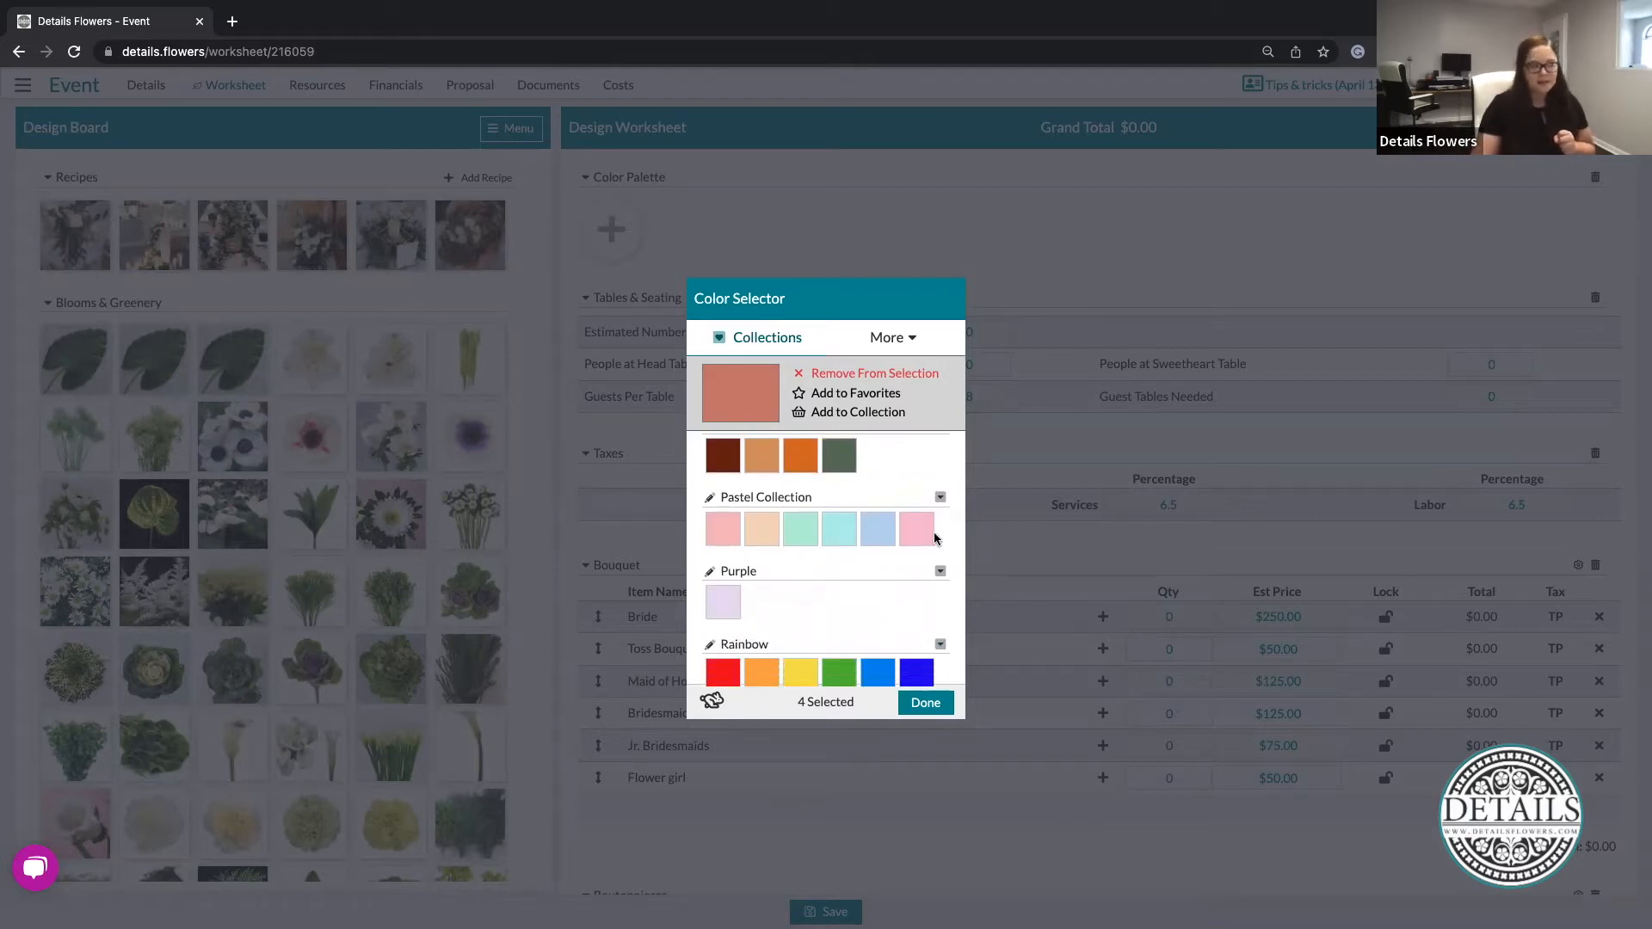
scroll(839, 601, down, 5)
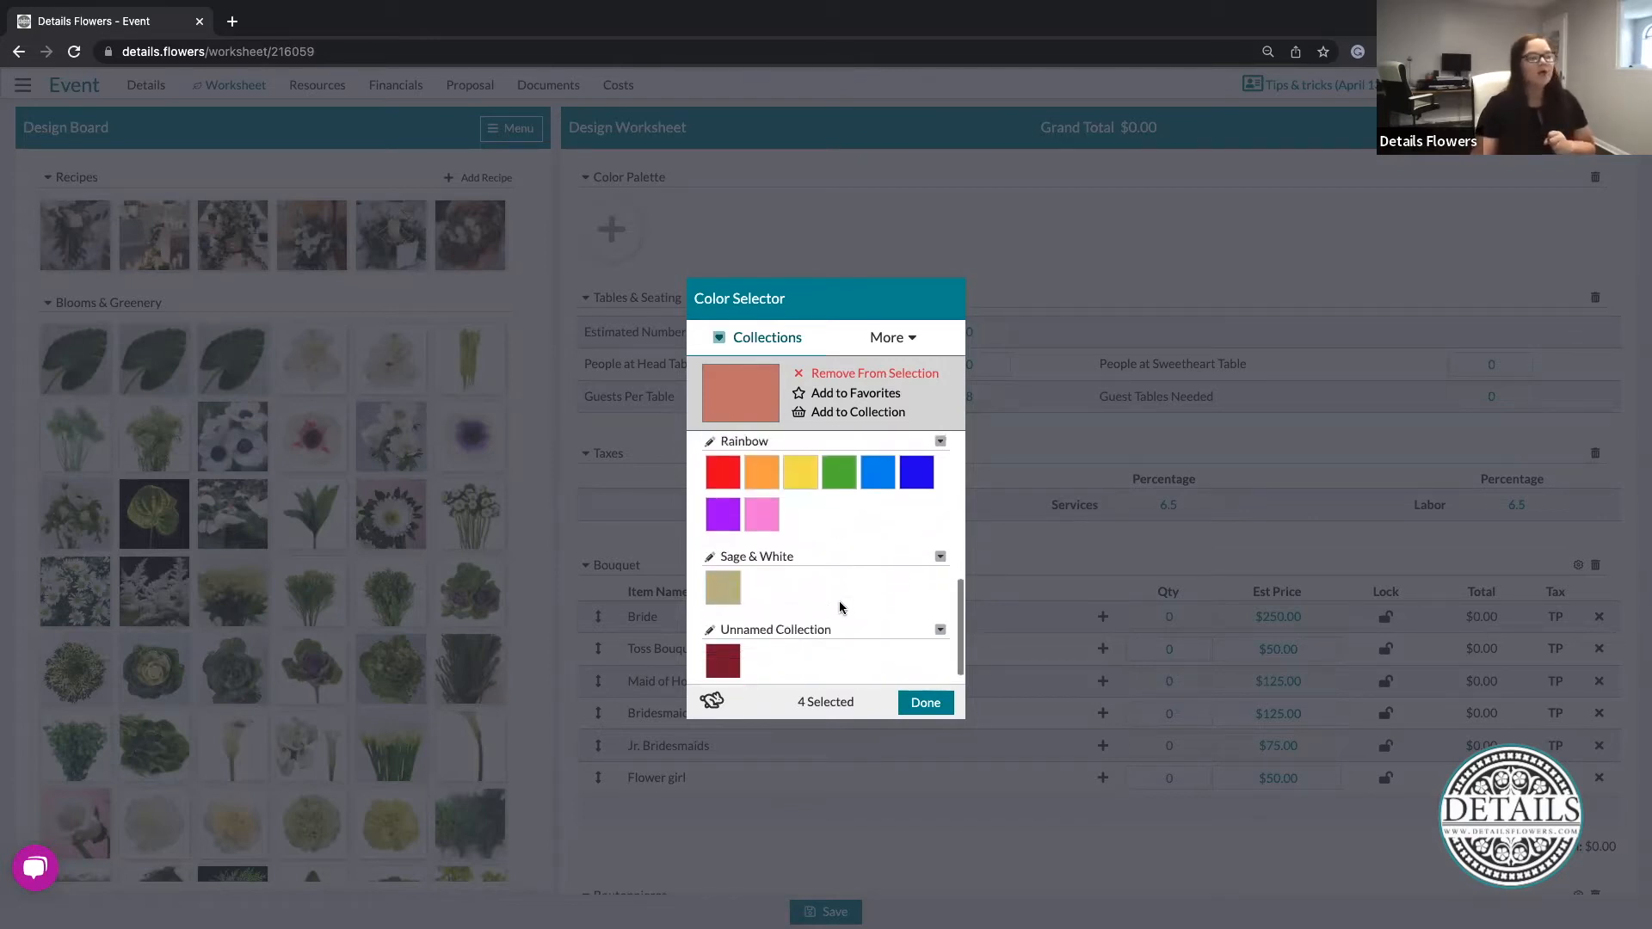
scroll(838, 607, up, 8)
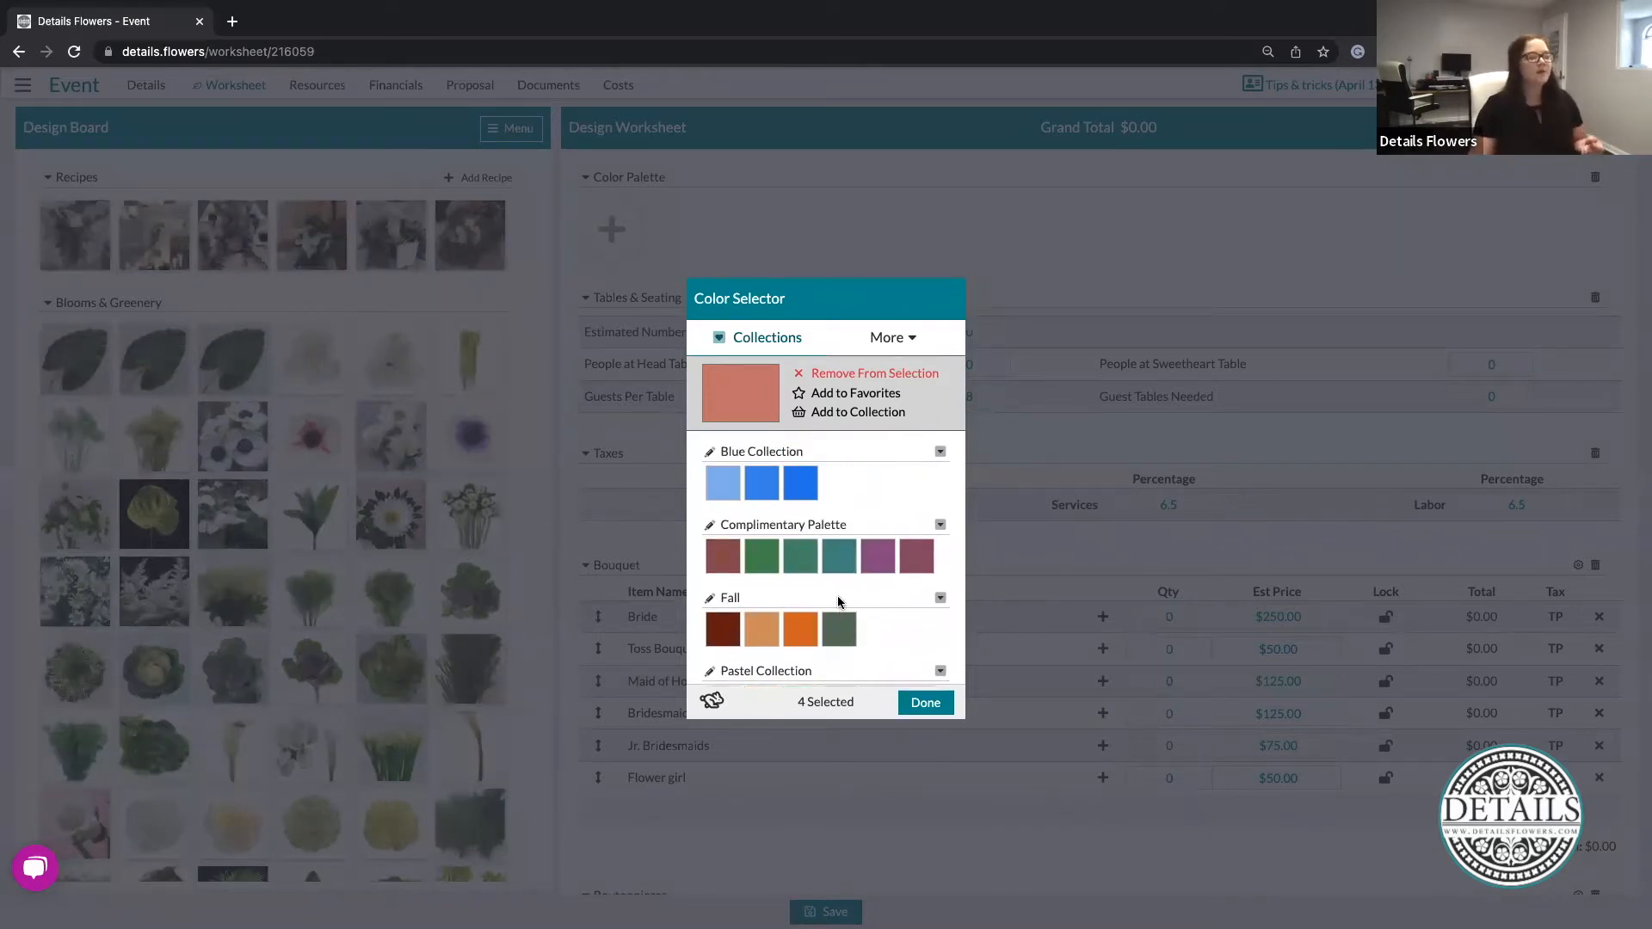
scroll(896, 614, down, 2)
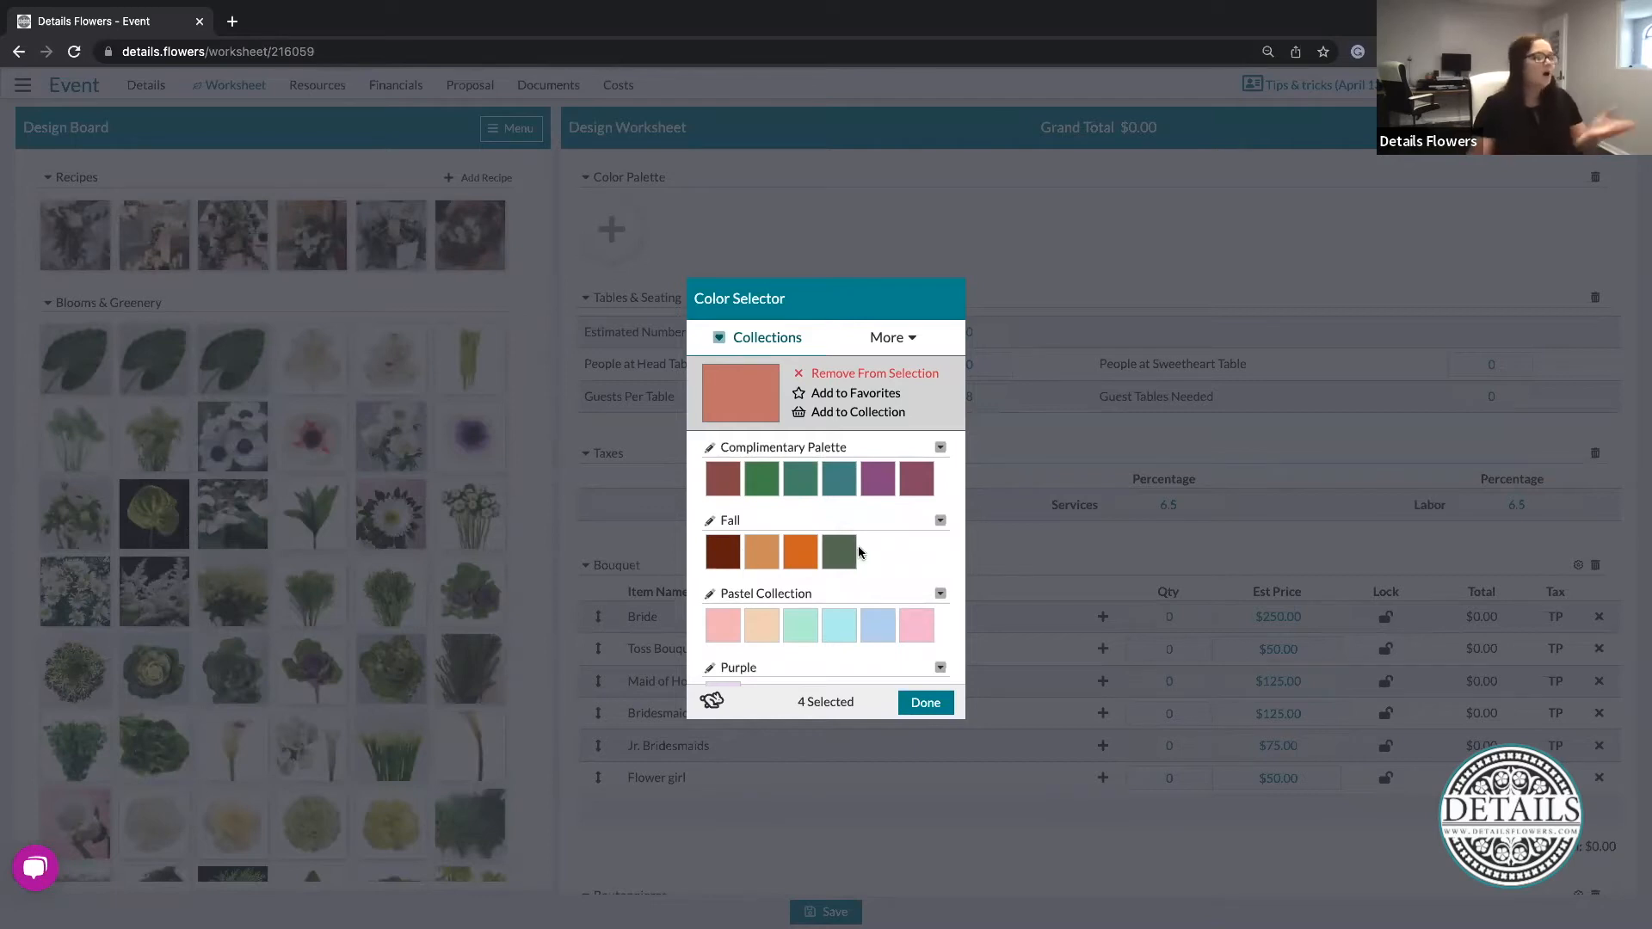
click(940, 521)
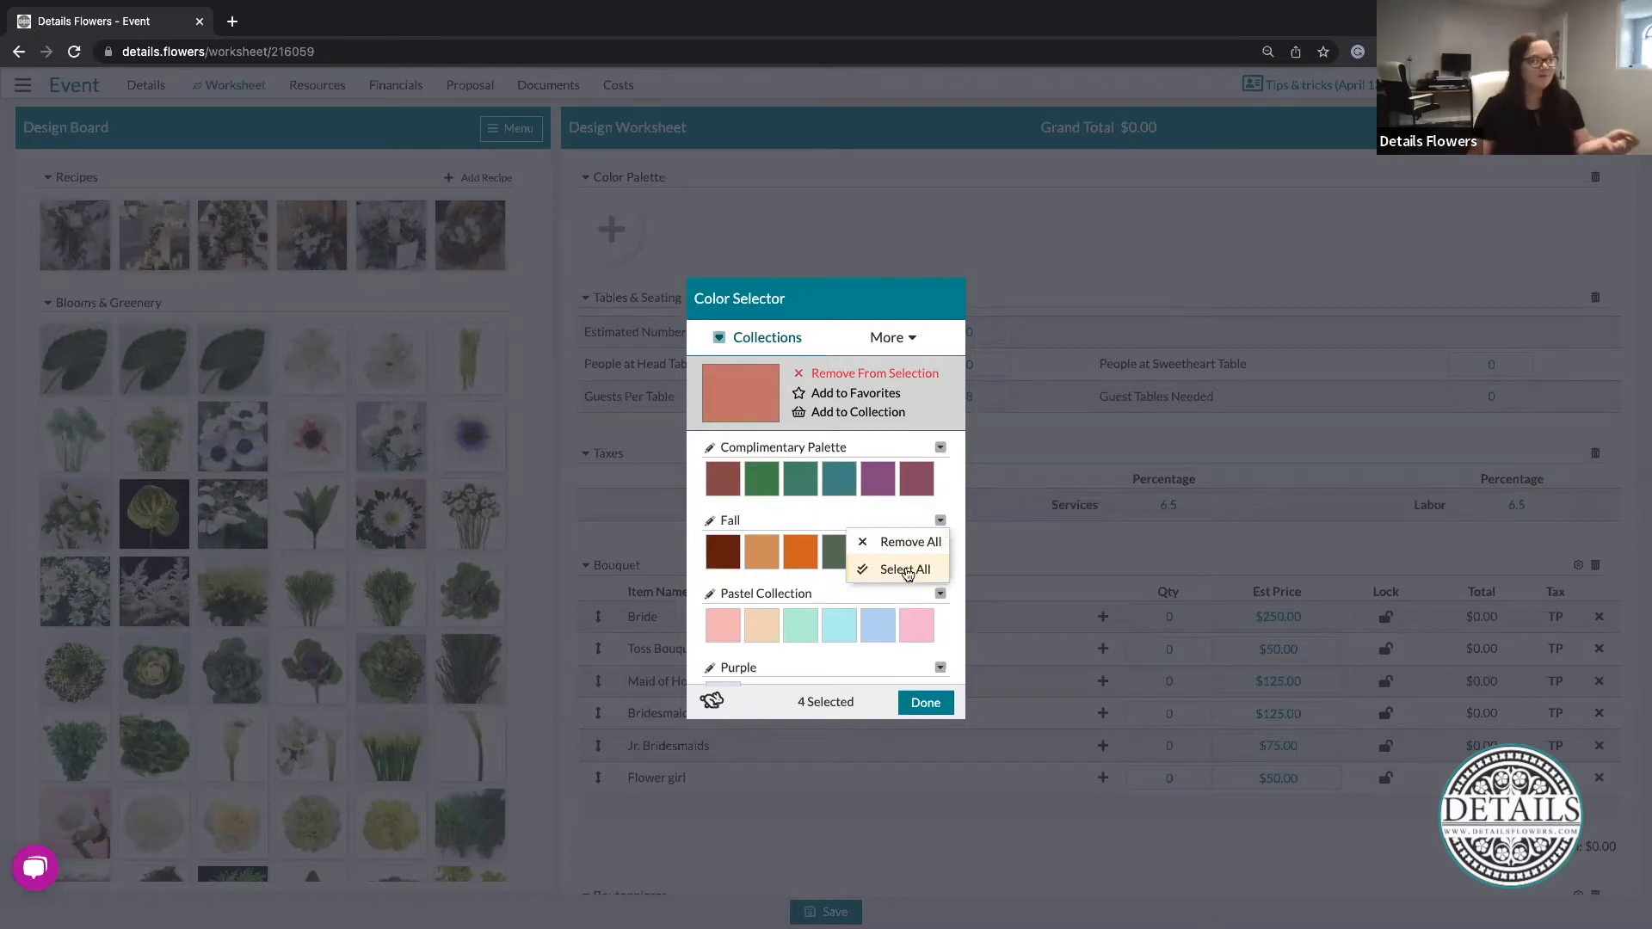
click(818, 516)
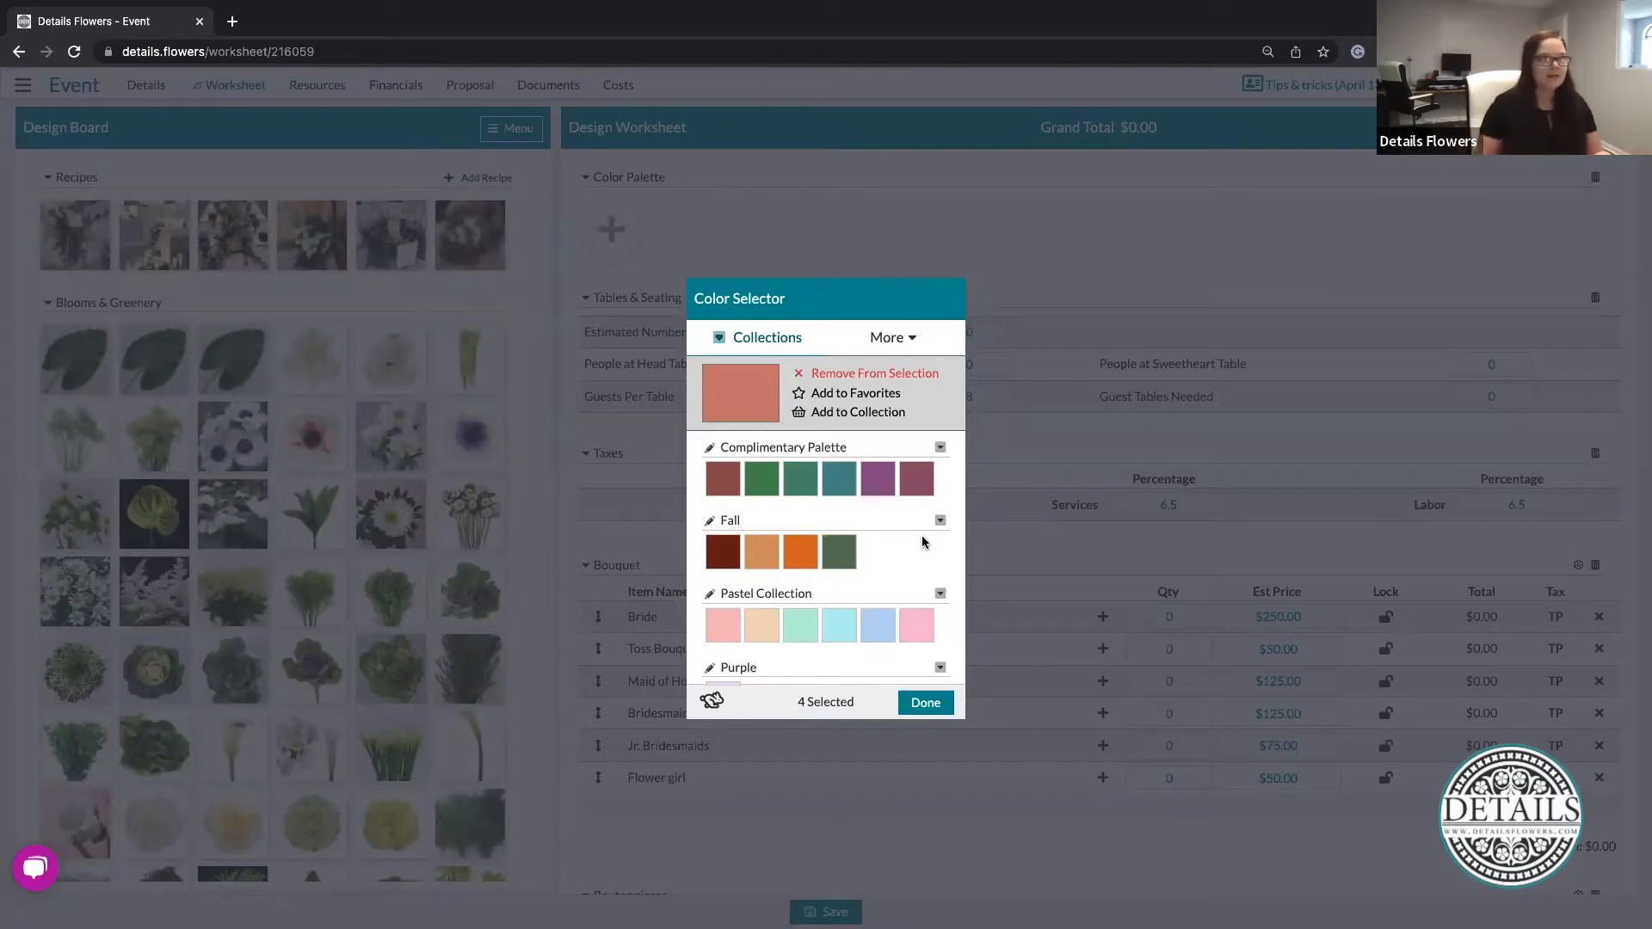
Add the teal green from the coral tone's suggested Complementary Color Palette to the selection.
click(890, 340)
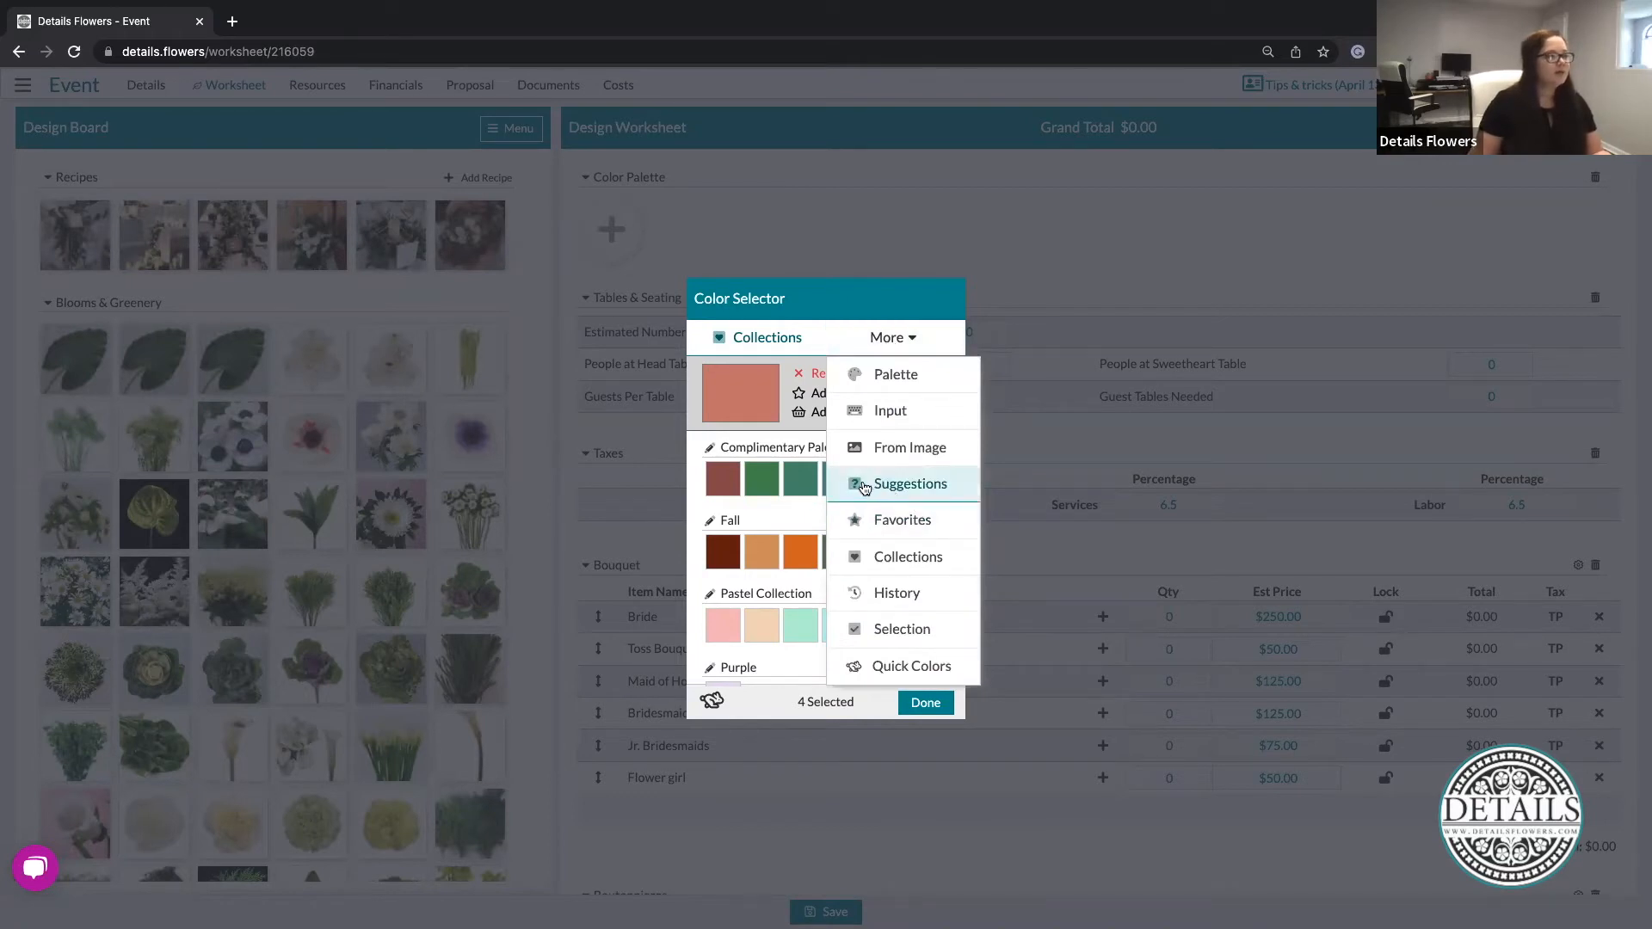
click(898, 487)
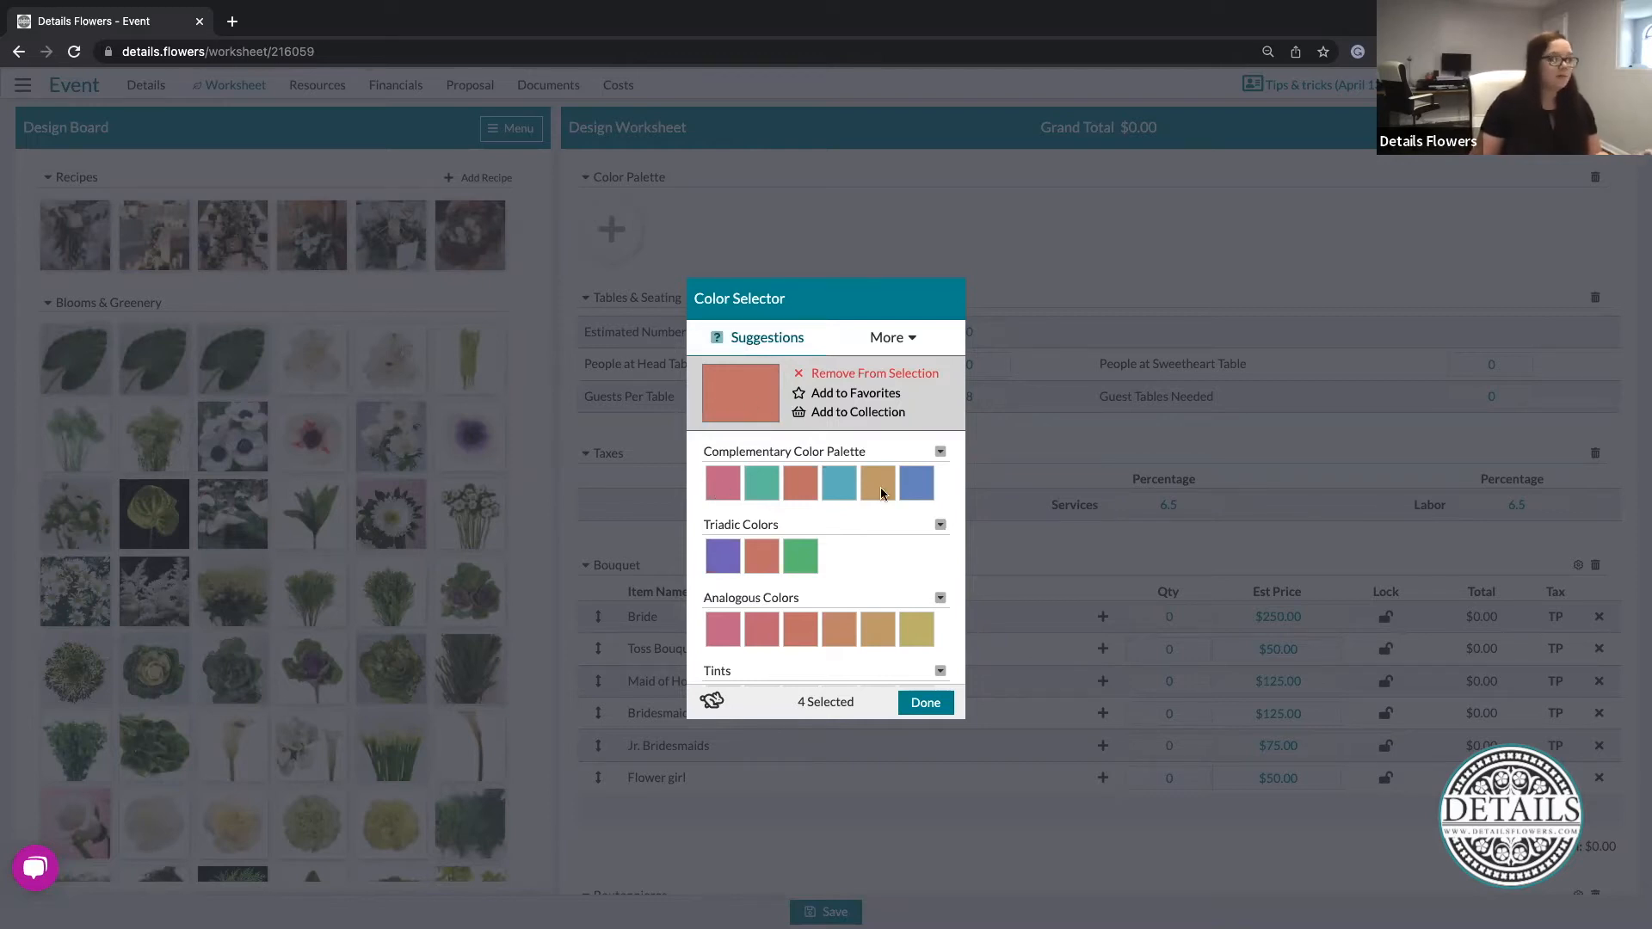
scroll(881, 493, down, 5)
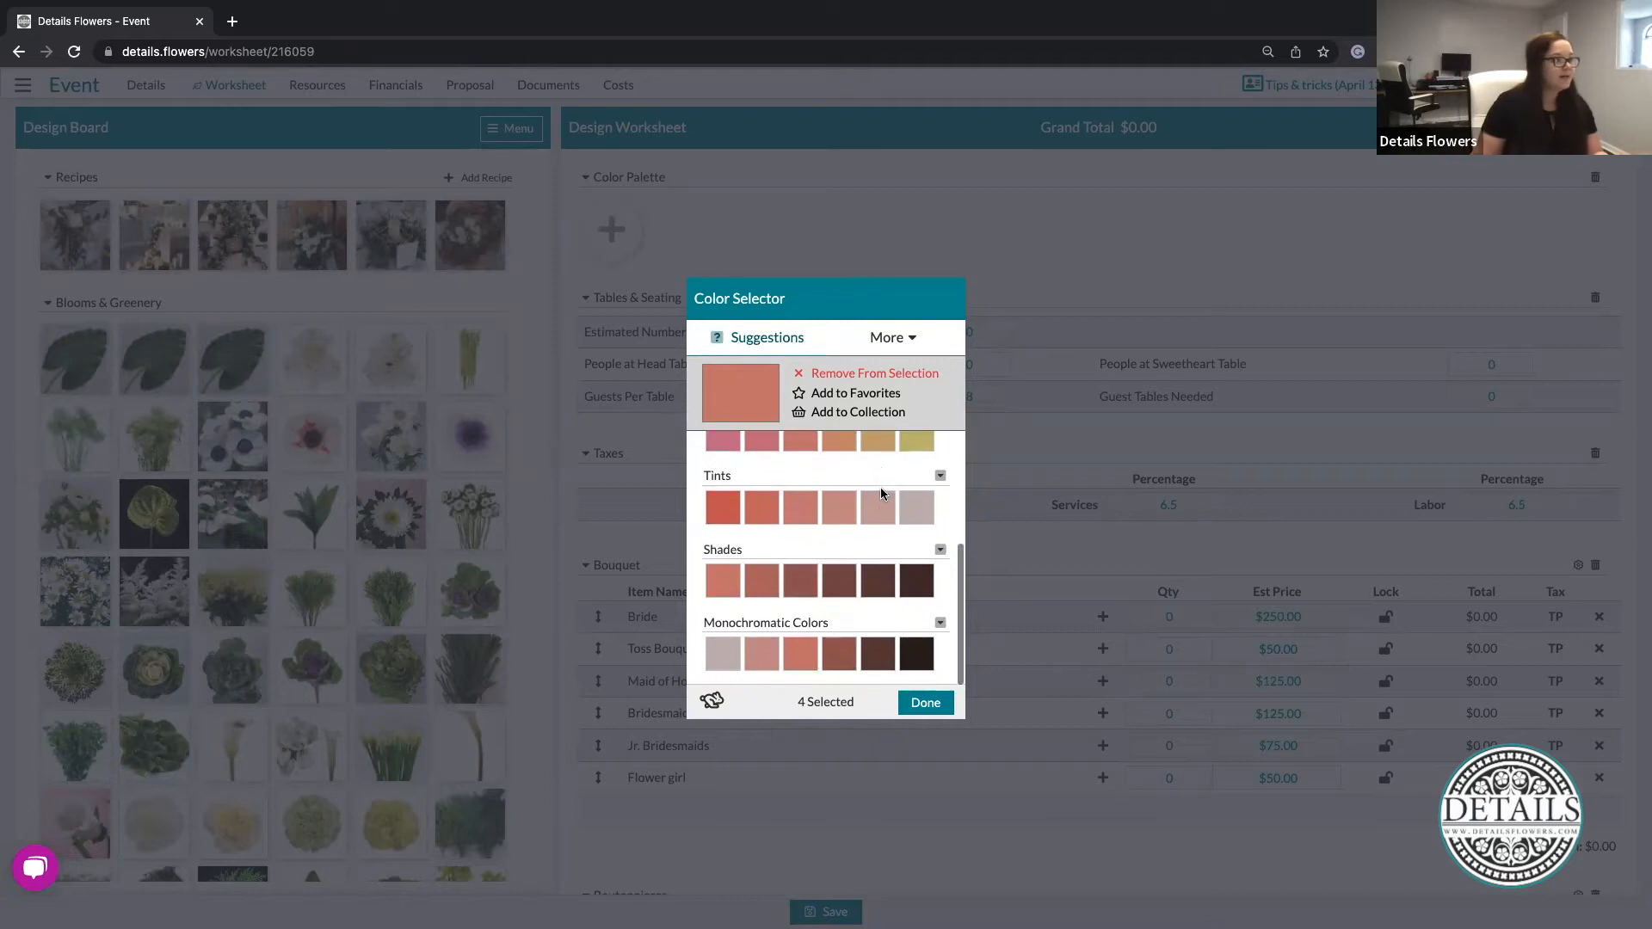
scroll(881, 489, up, 3)
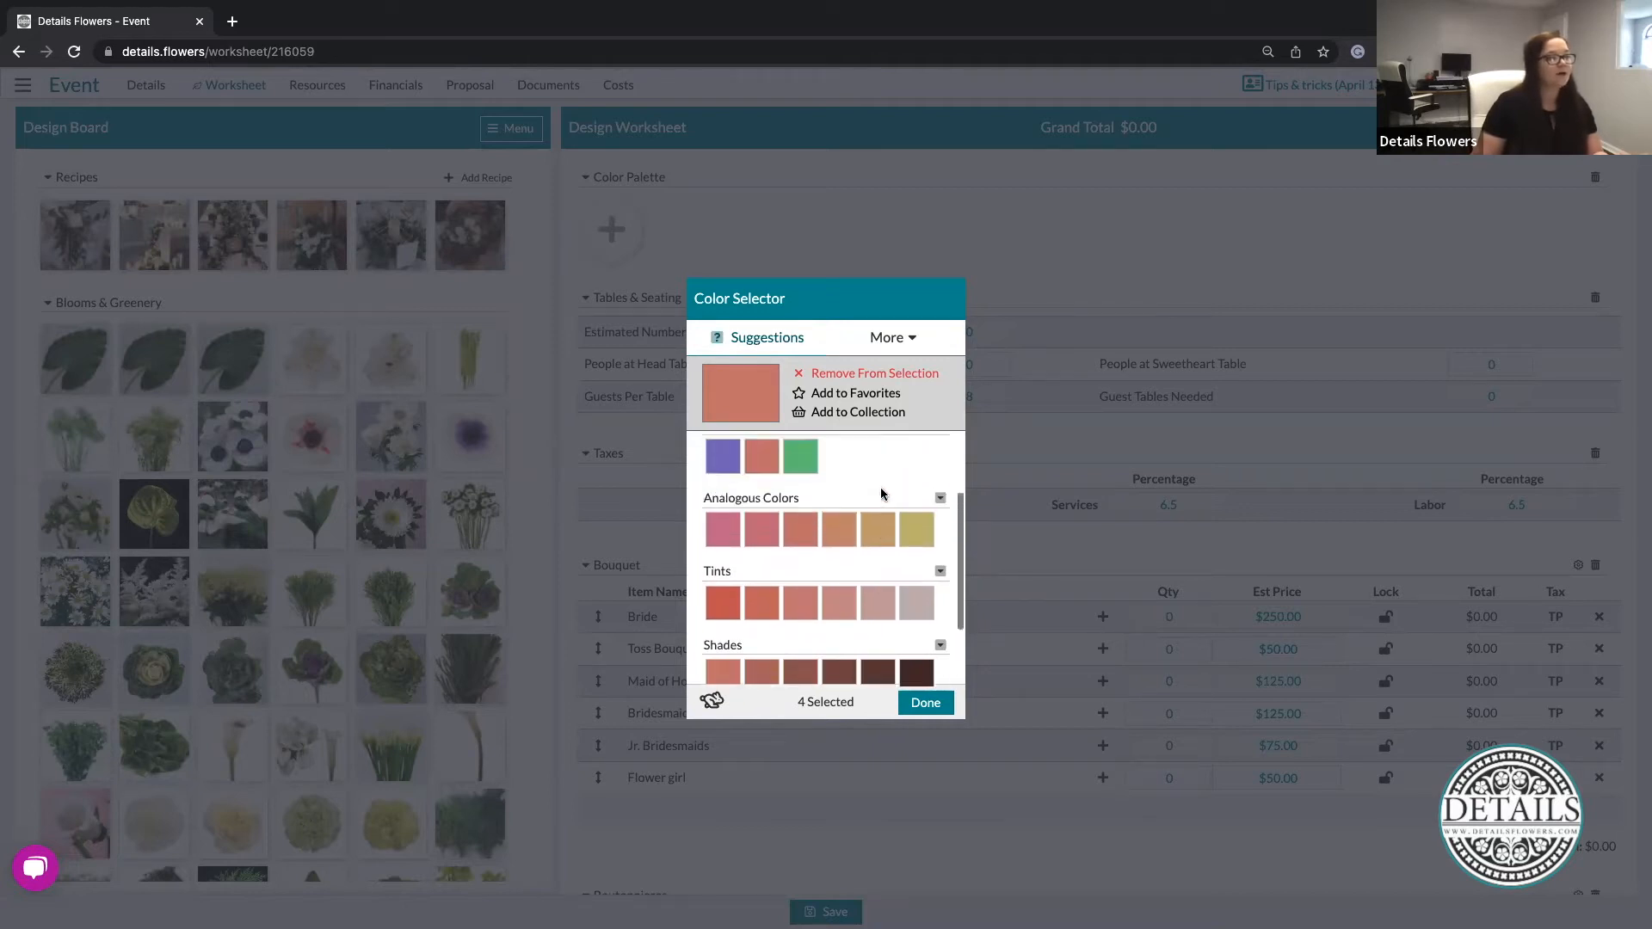
scroll(880, 487, up, 1)
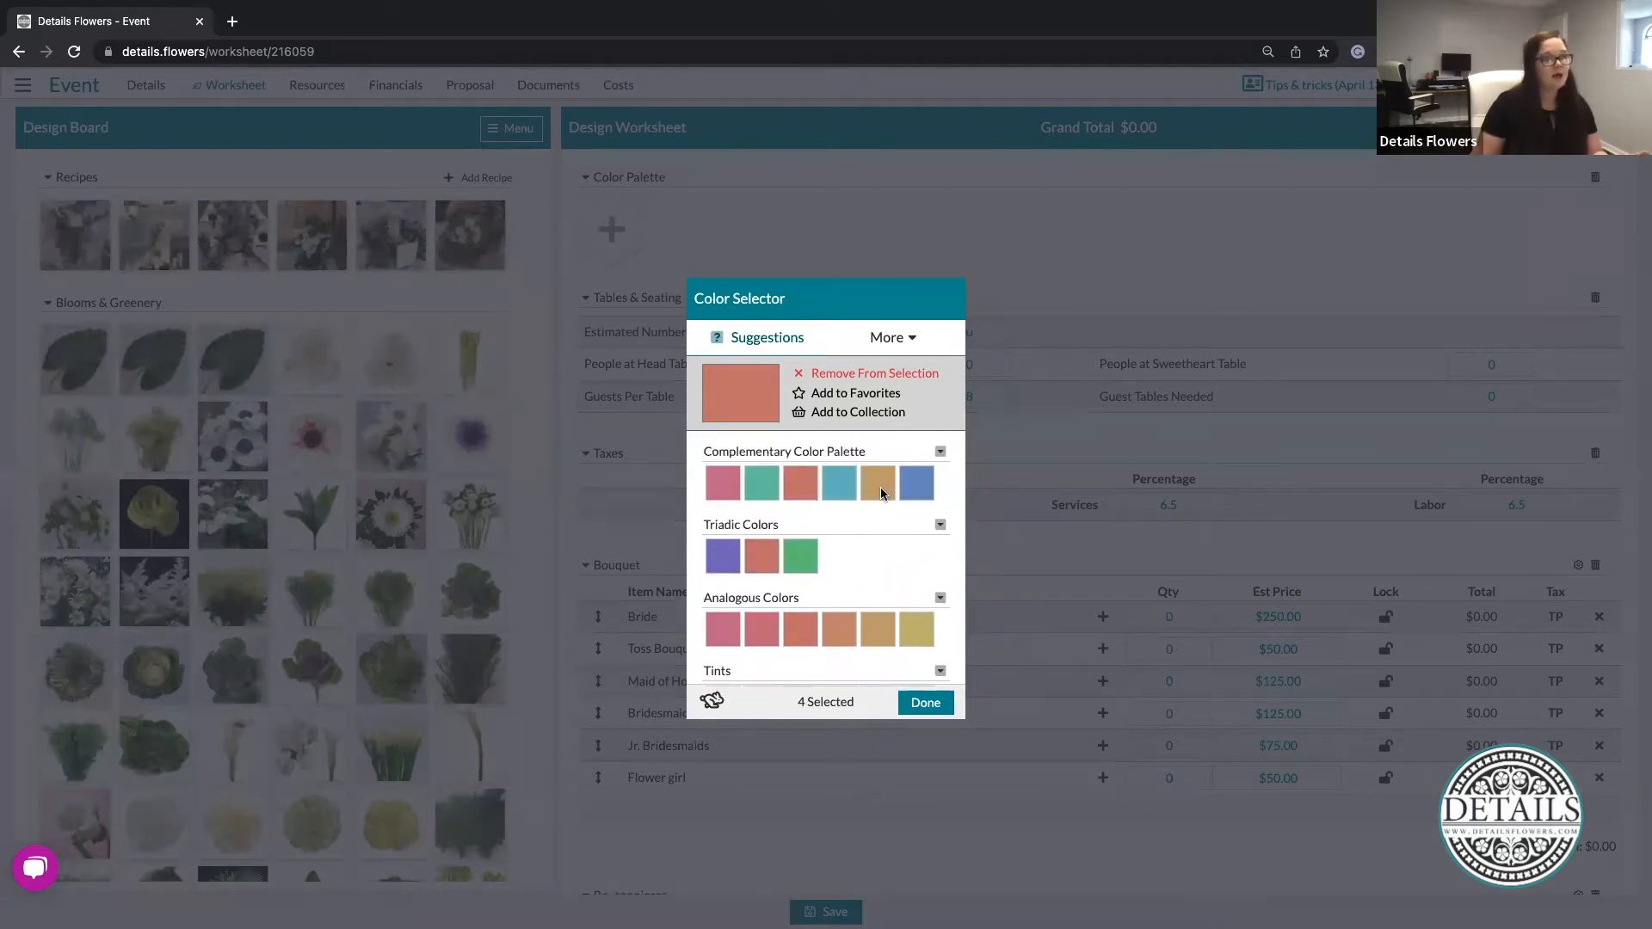
click(761, 478)
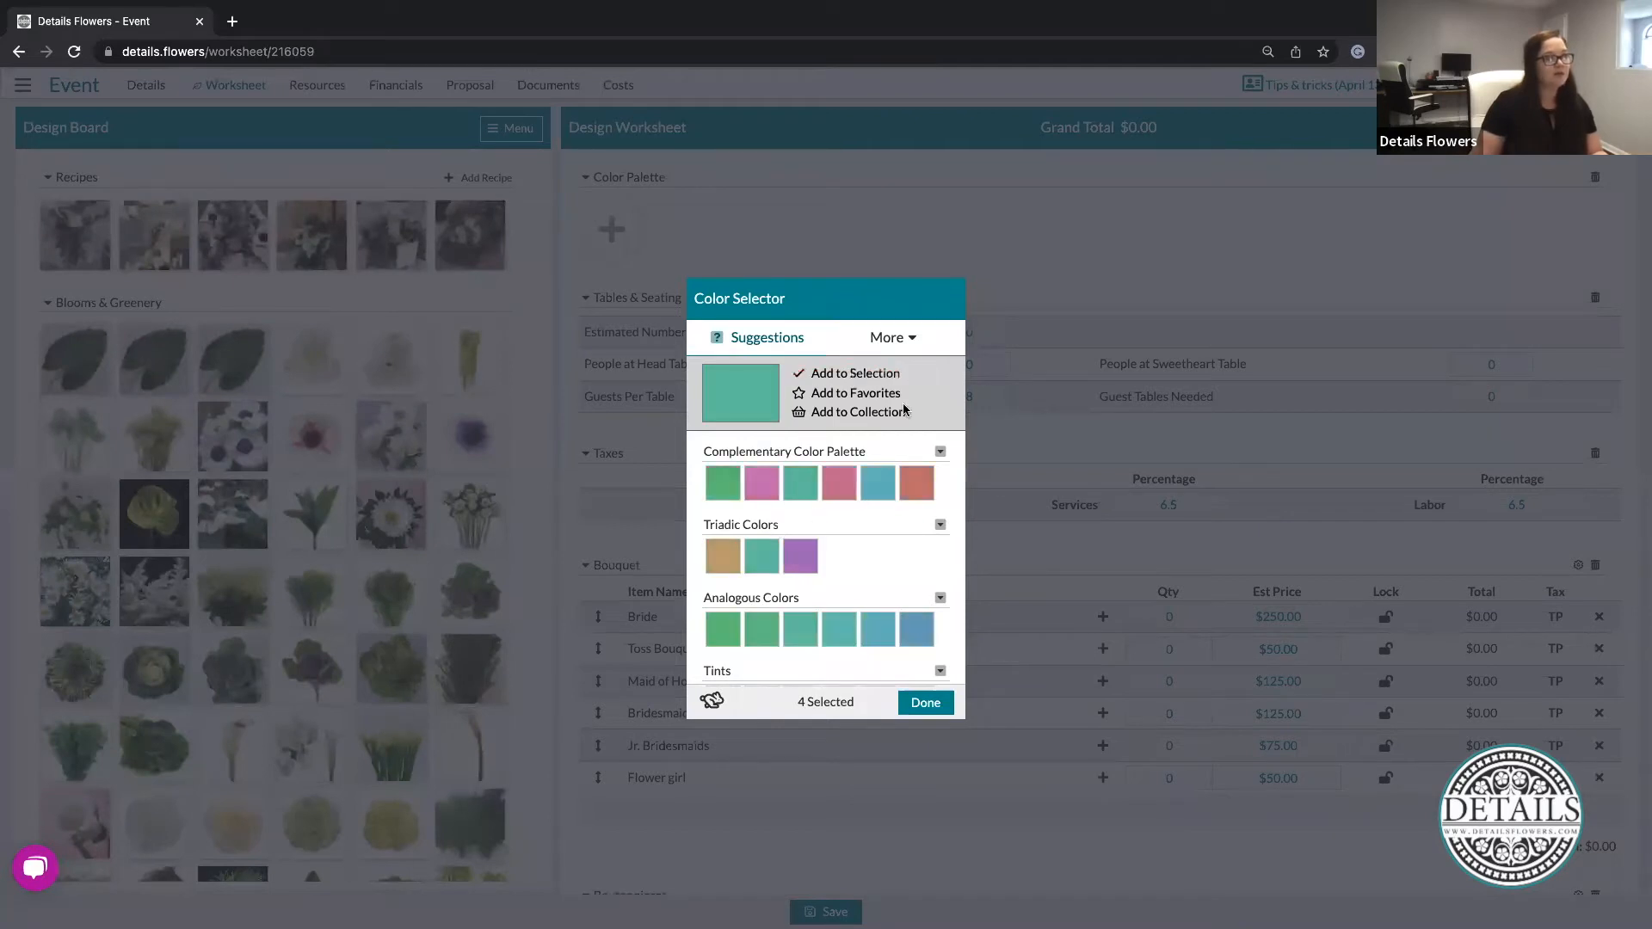
click(866, 381)
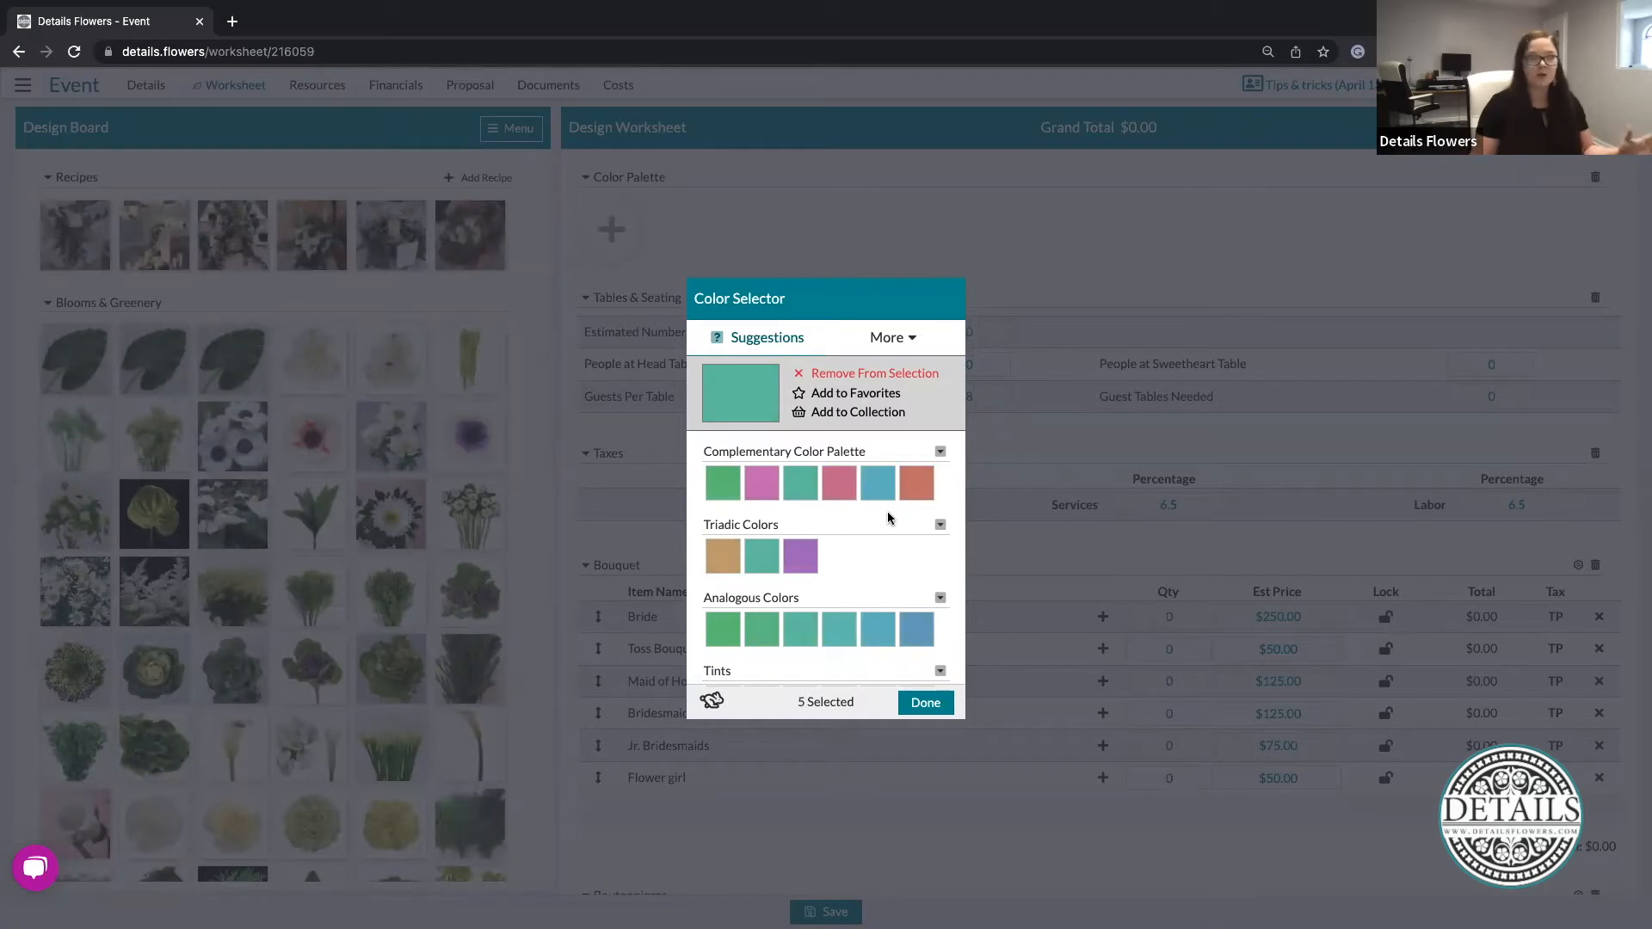
Remove the coral, bright green and duplicate dark green colors from the Current Selection.
click(889, 337)
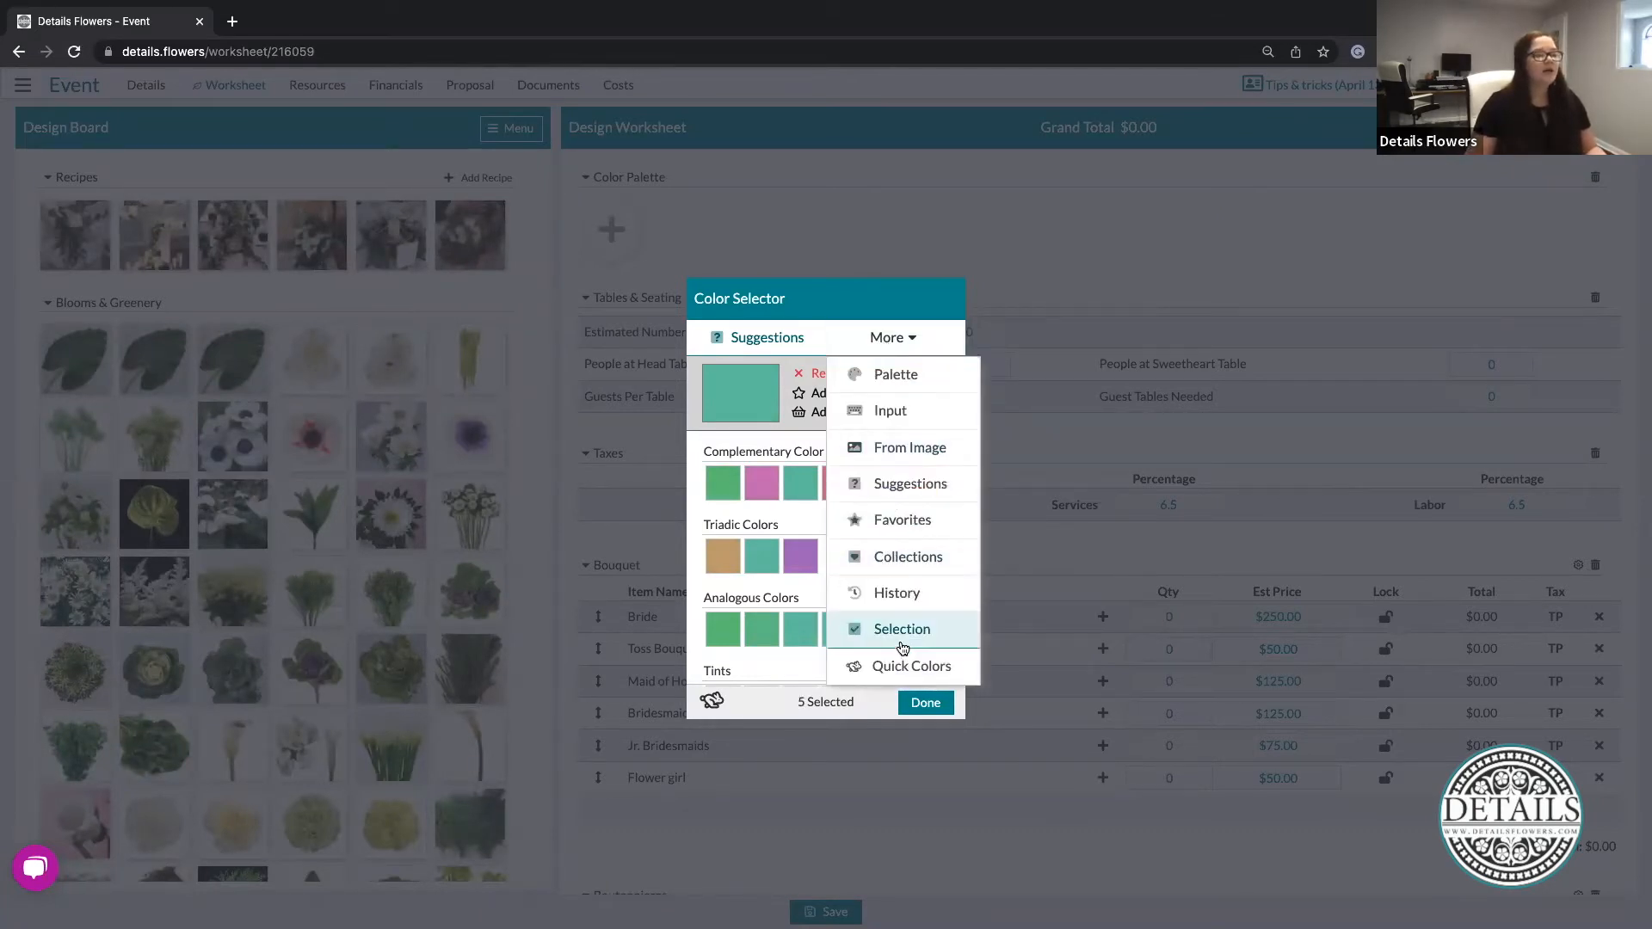
click(884, 633)
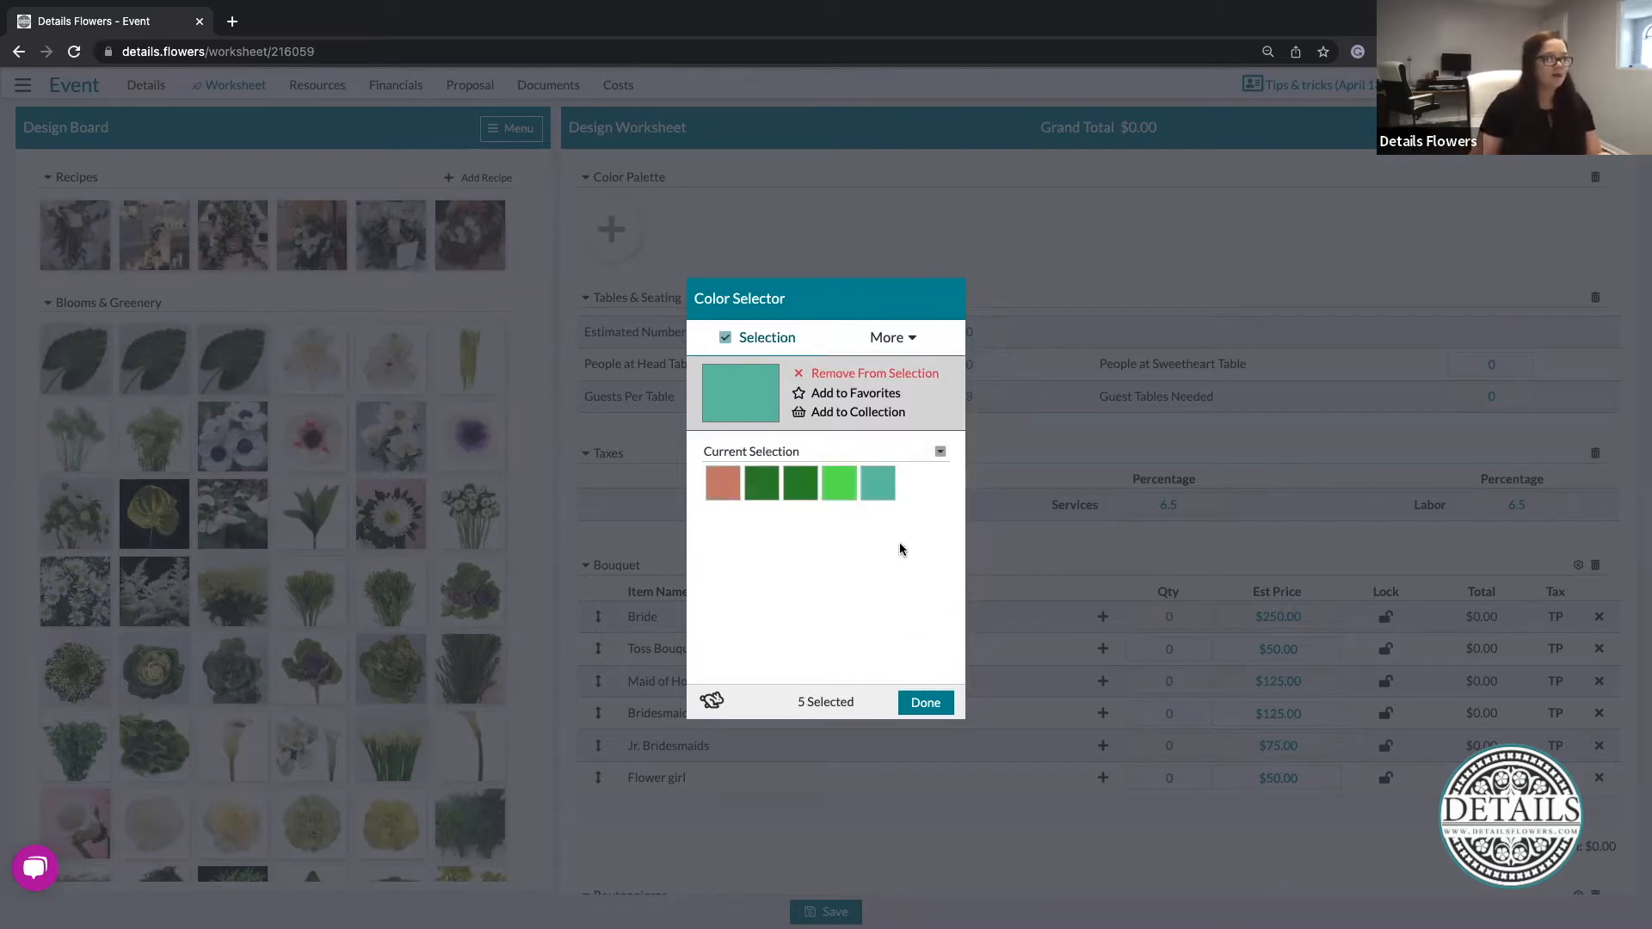
click(724, 485)
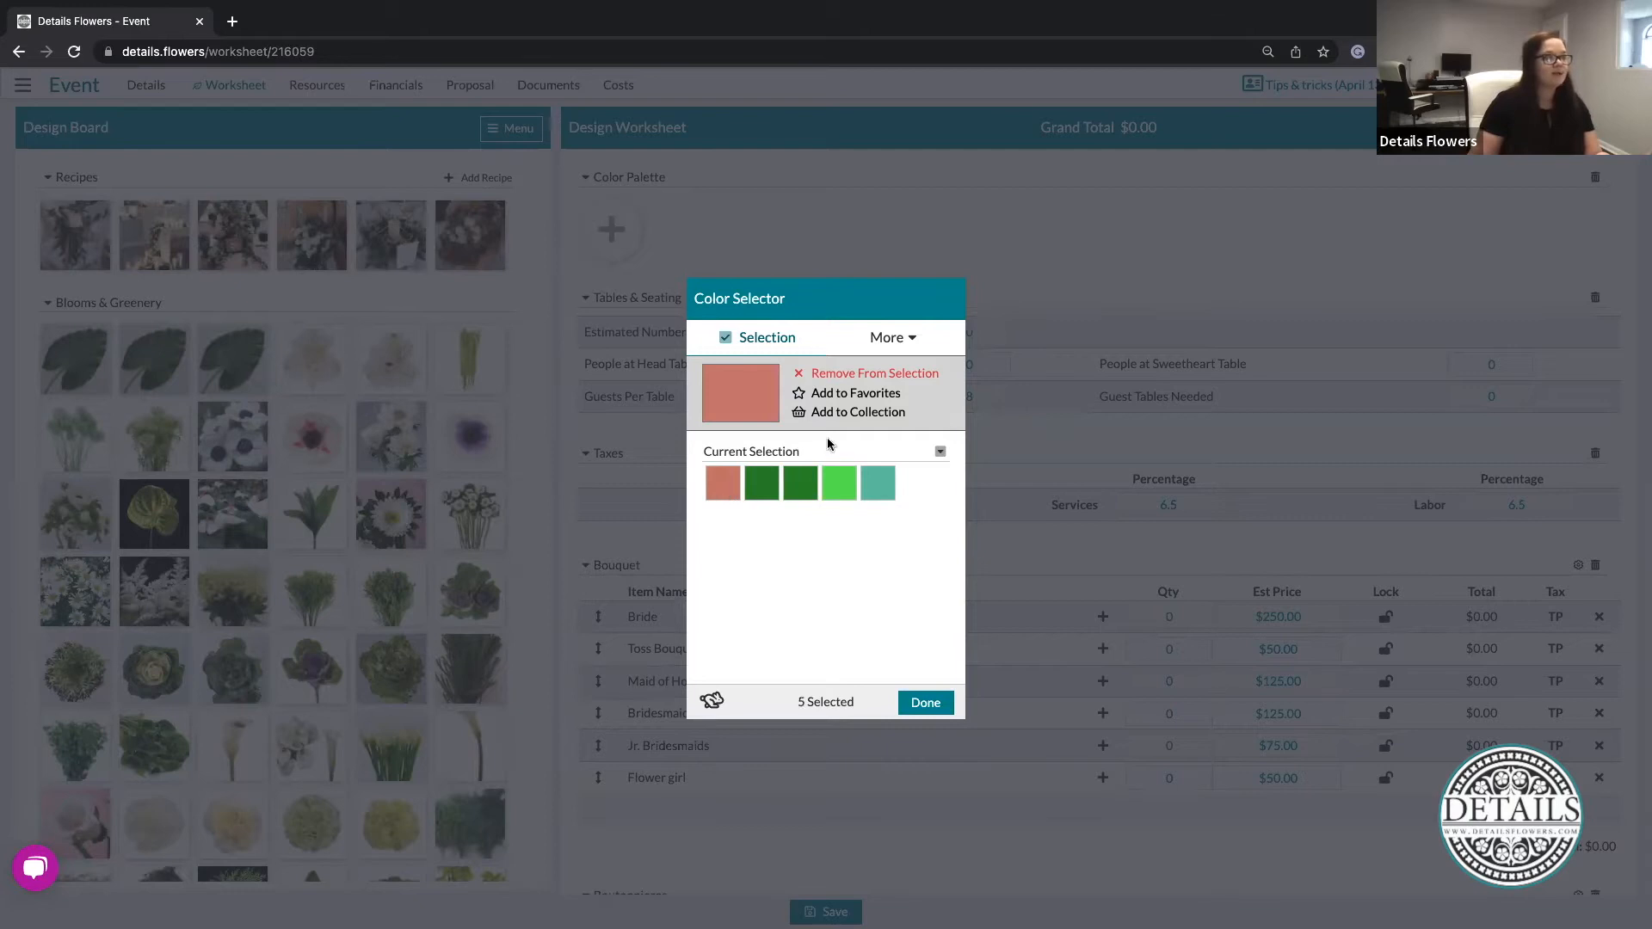
click(907, 376)
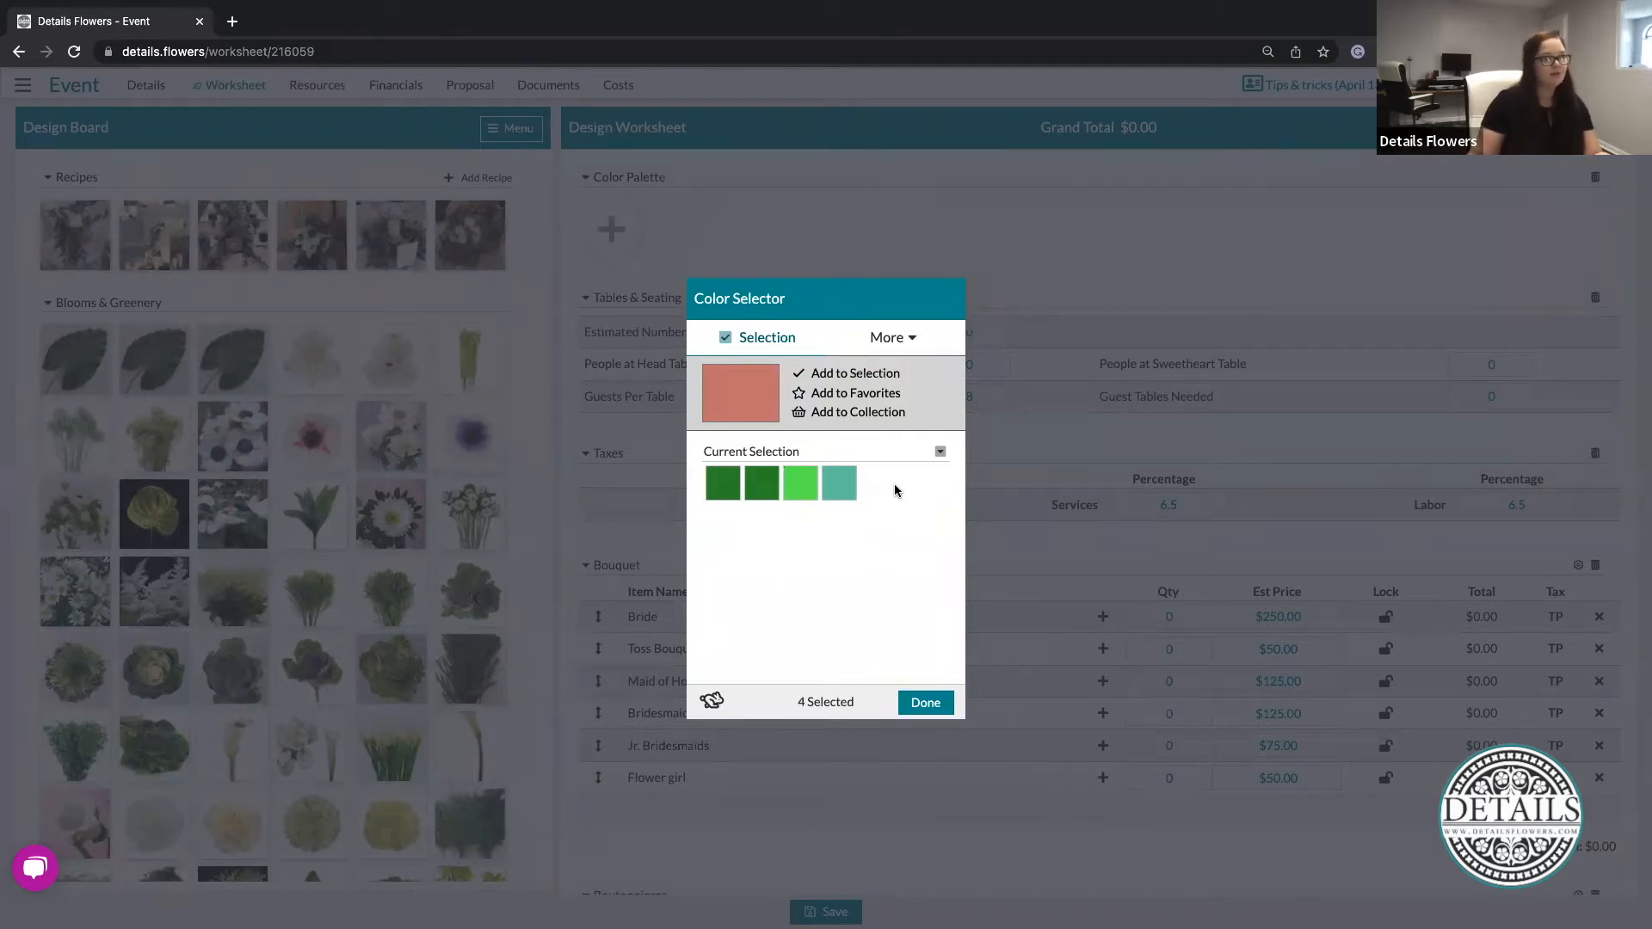
click(789, 492)
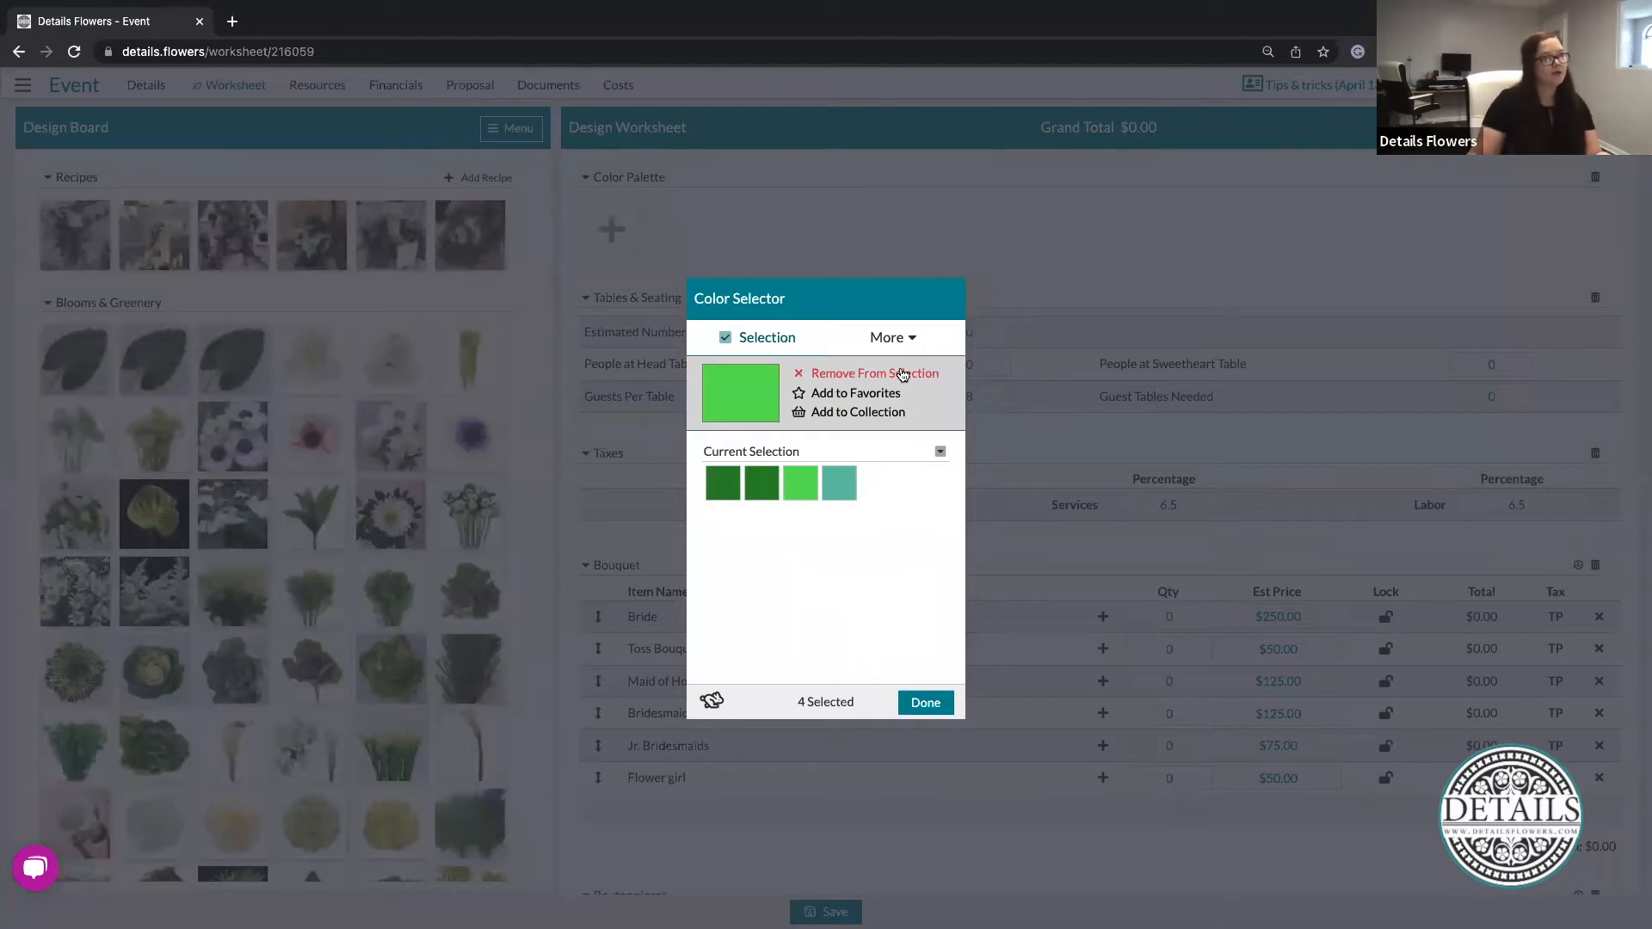
click(909, 376)
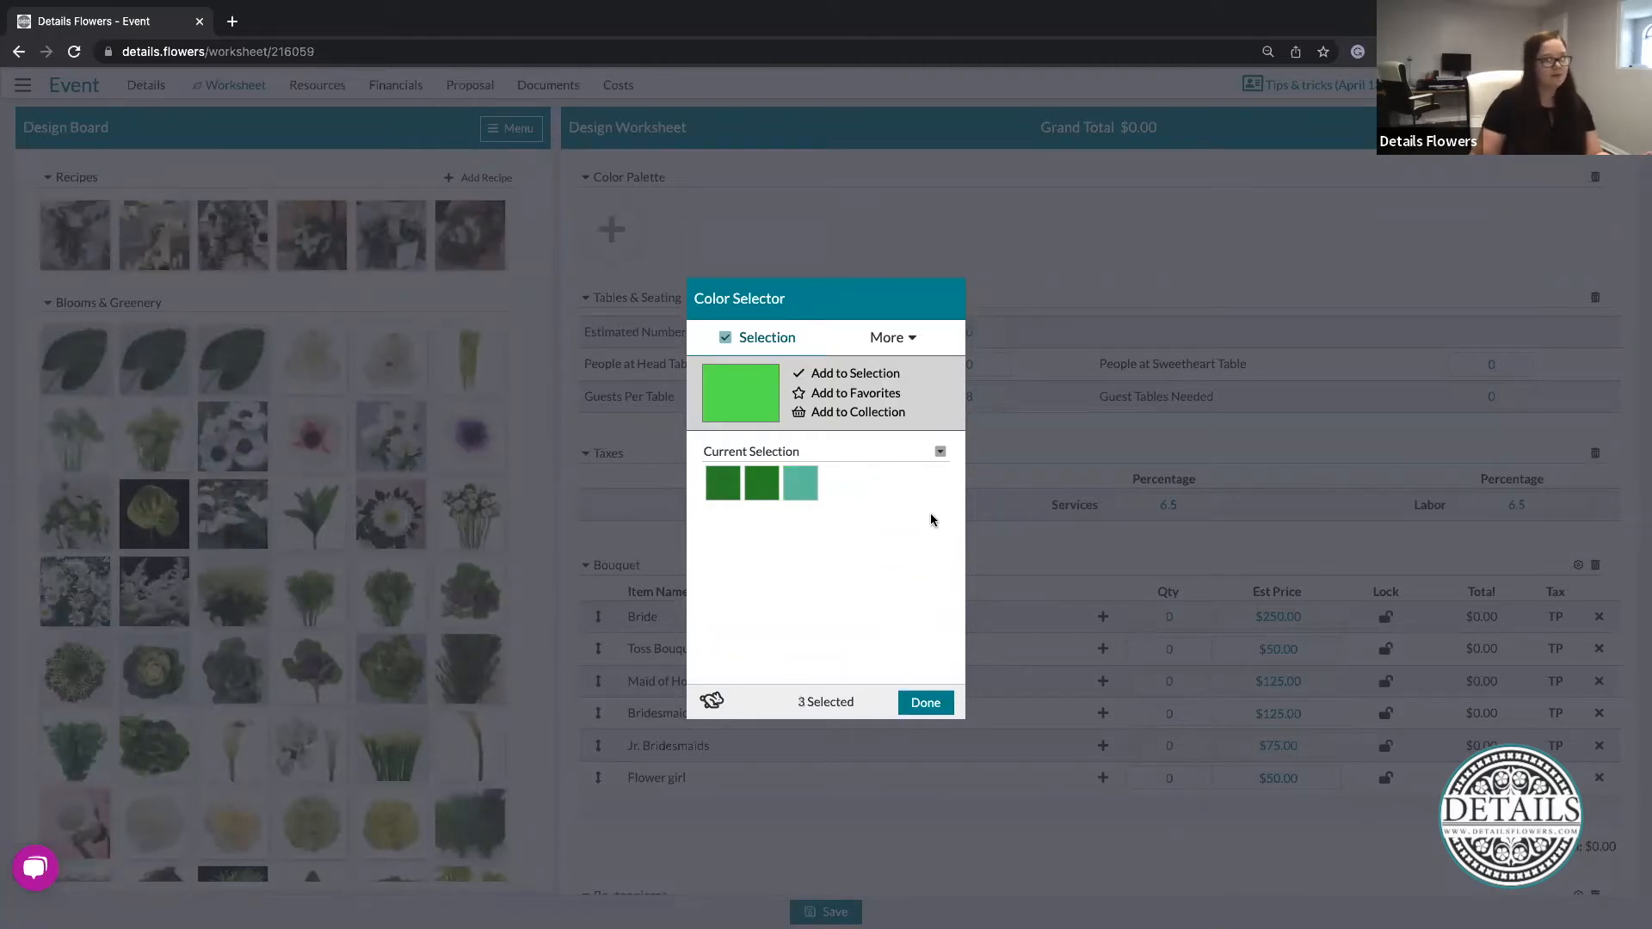
click(762, 487)
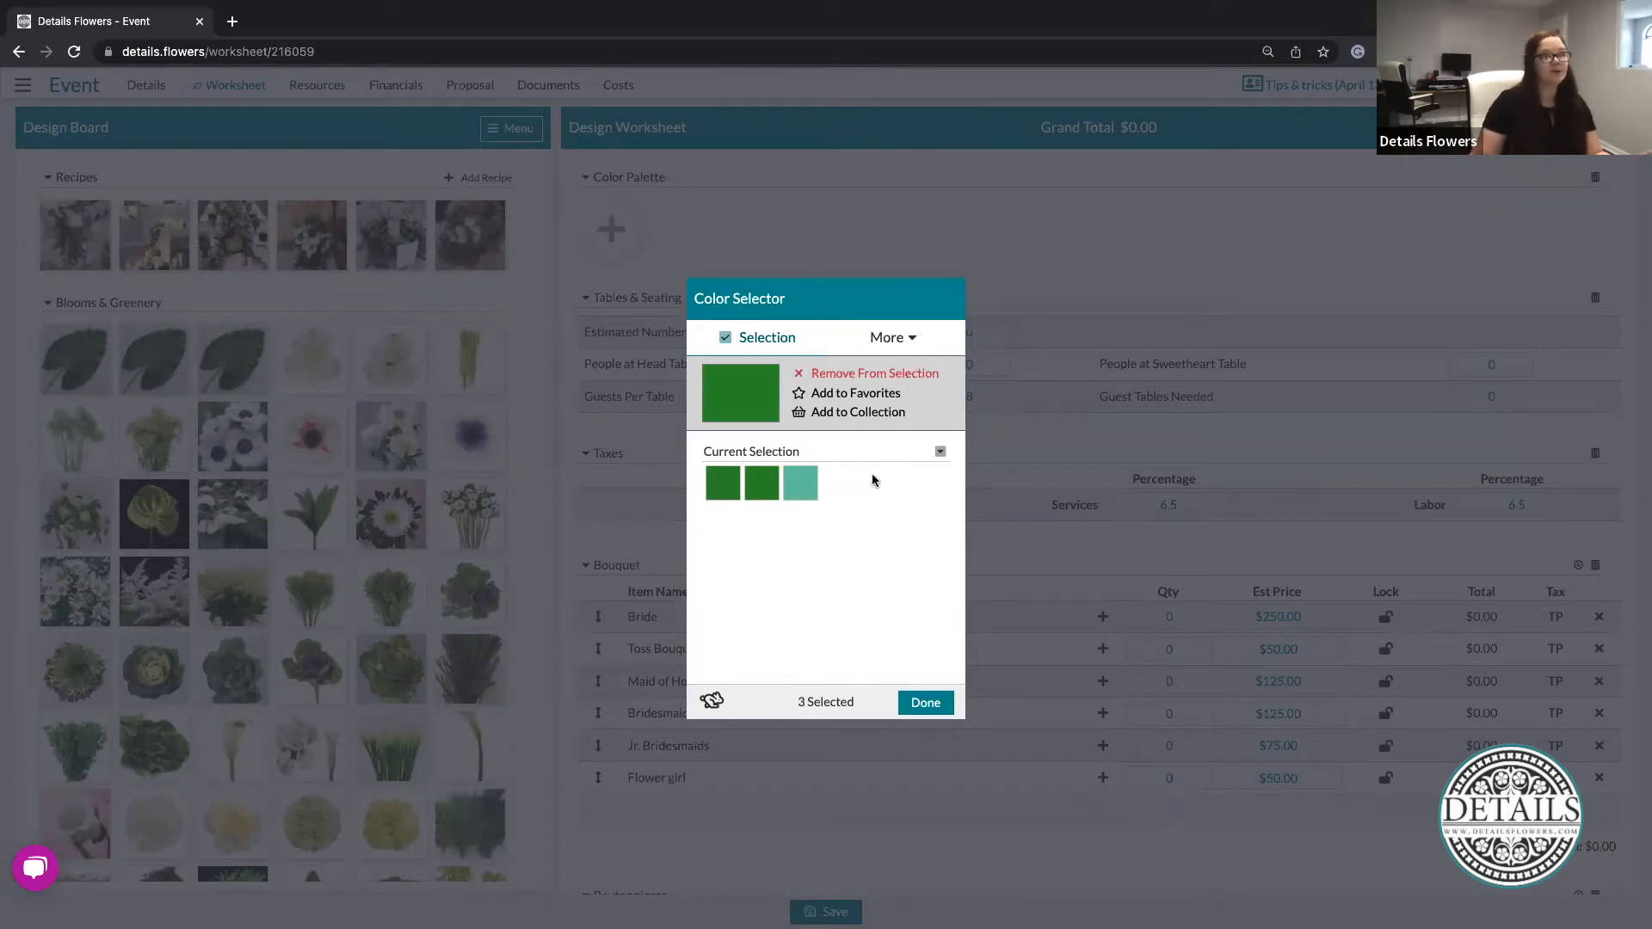
click(903, 375)
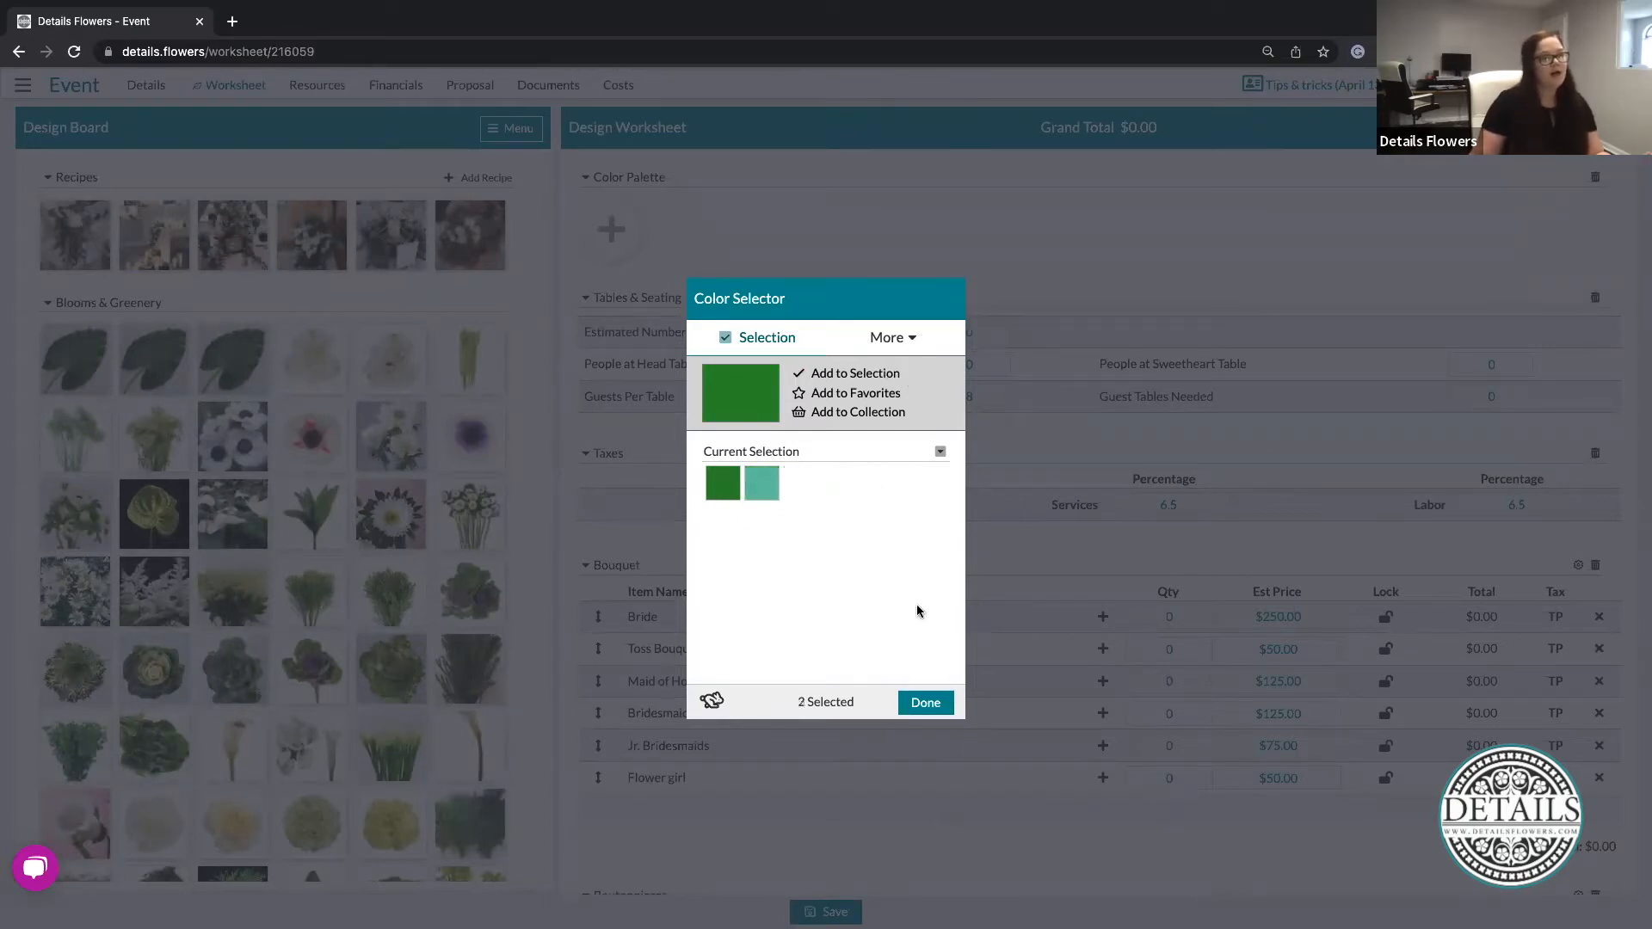
Add white from the Quick Colors to the selection and apply the selected colors to the Color Palette.
click(913, 341)
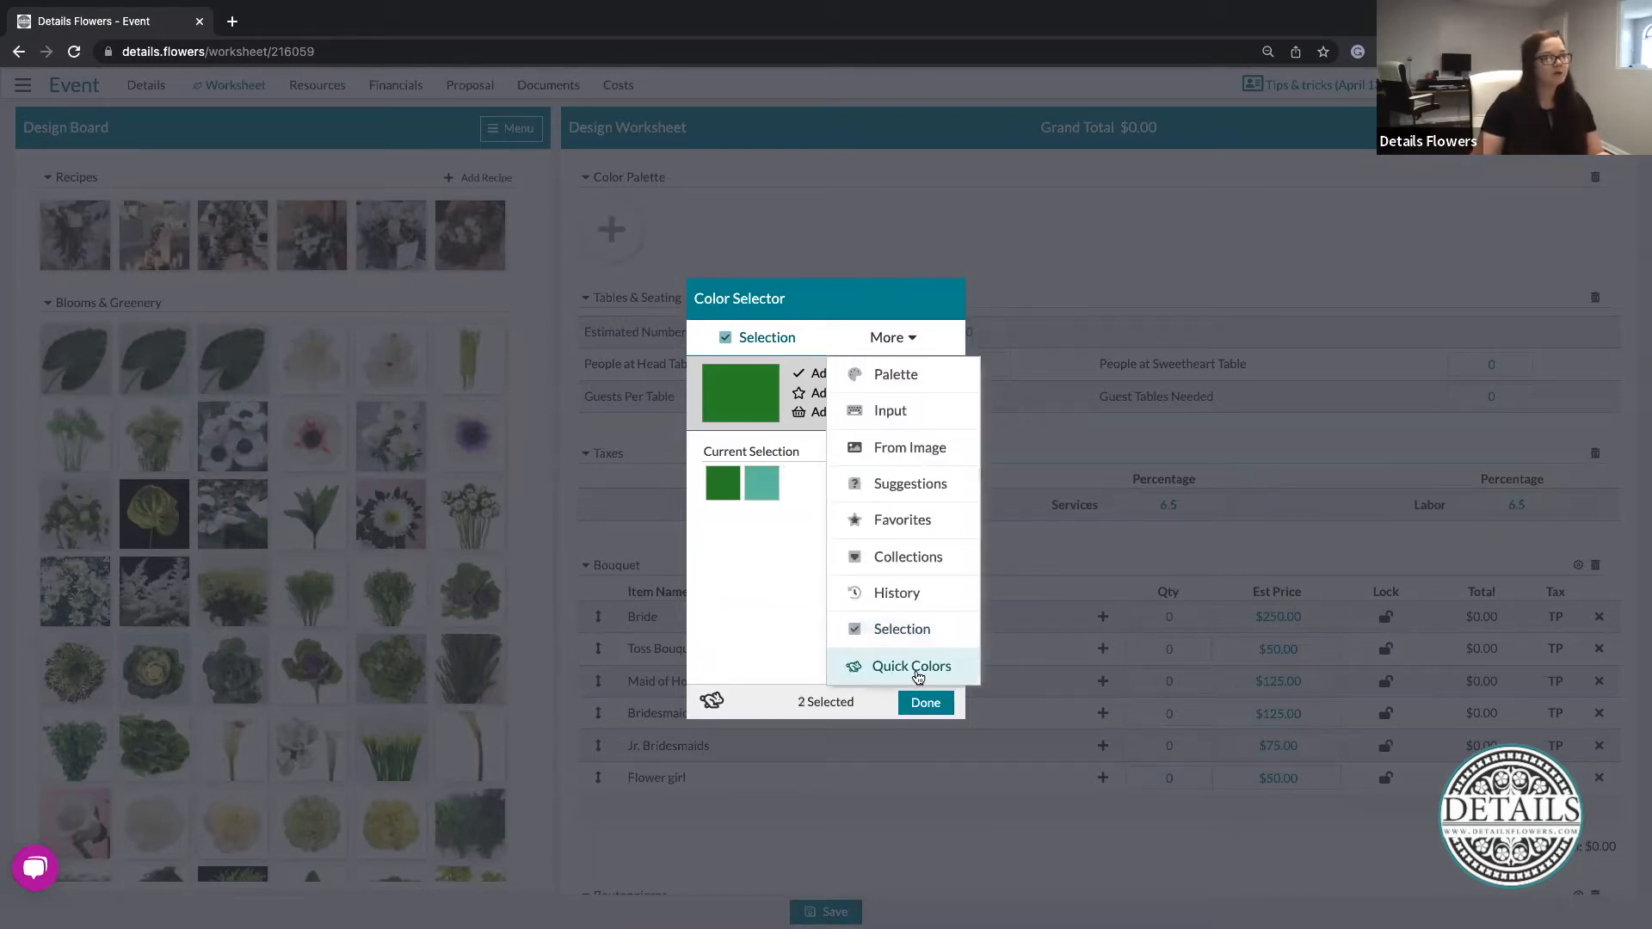
click(917, 676)
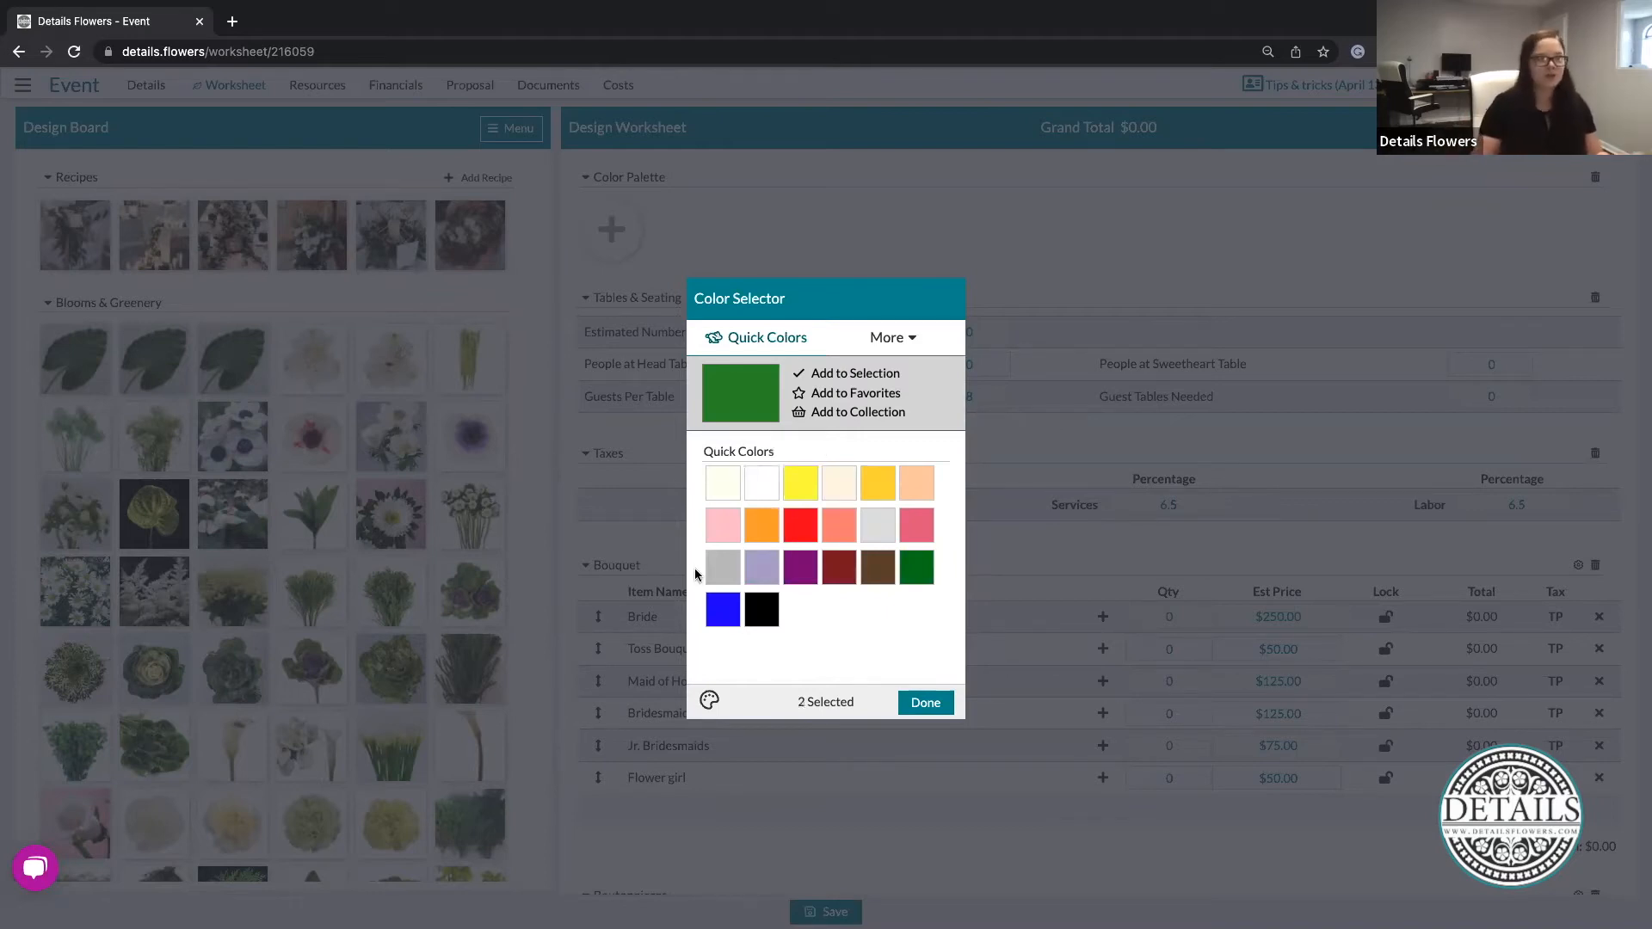
click(912, 575)
click(760, 487)
click(847, 375)
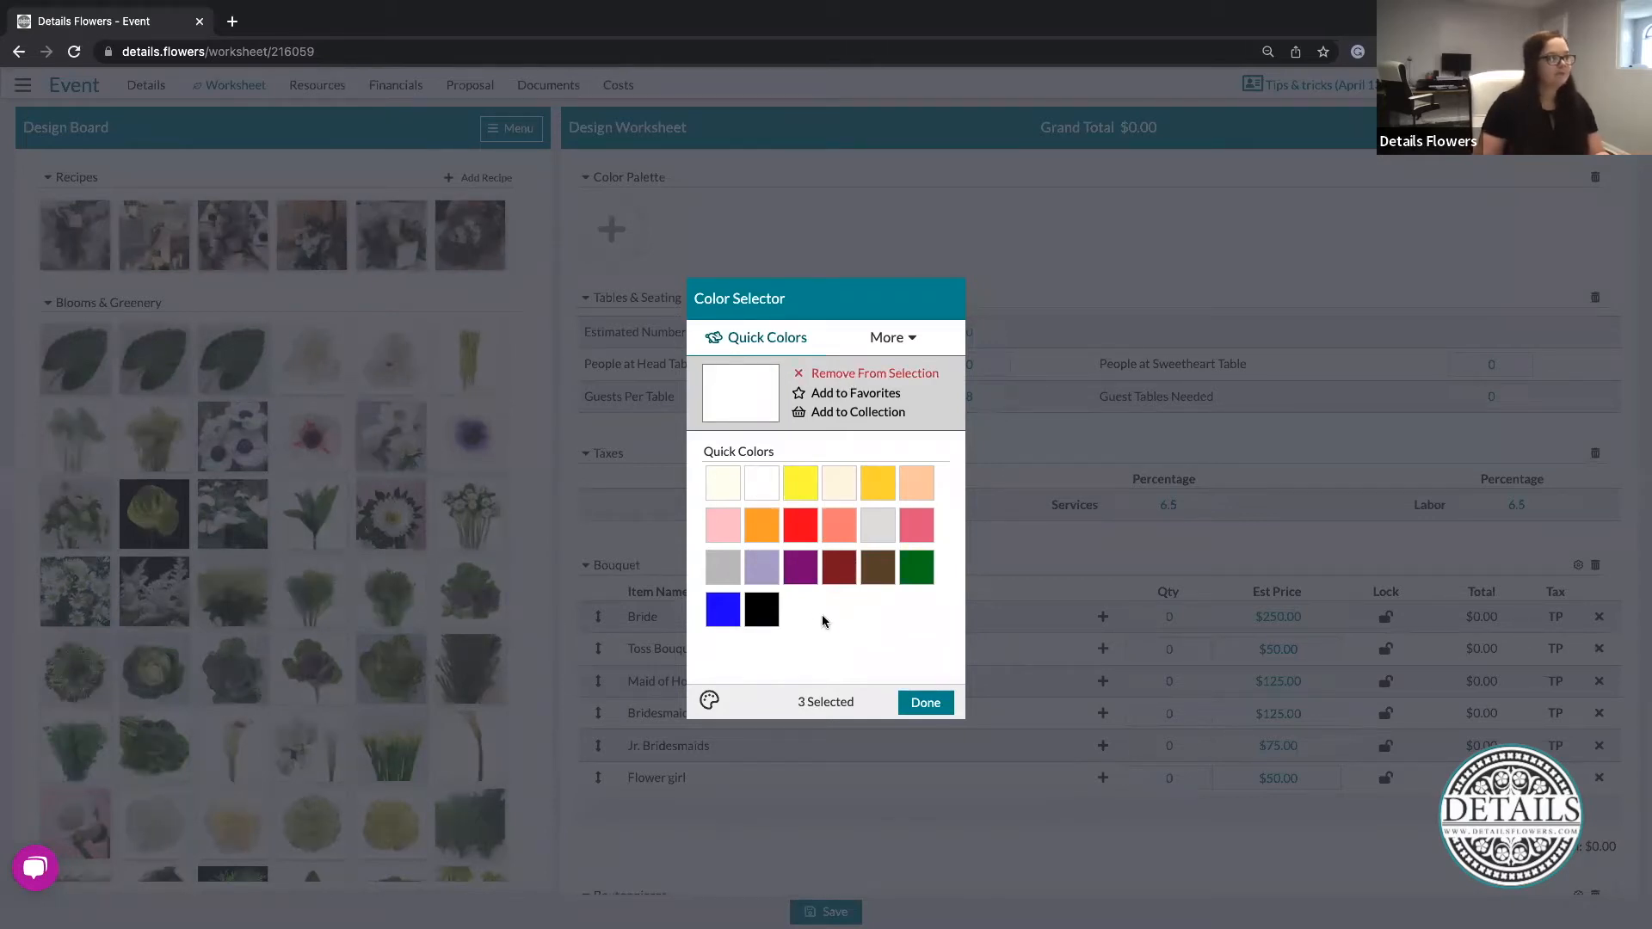
click(923, 703)
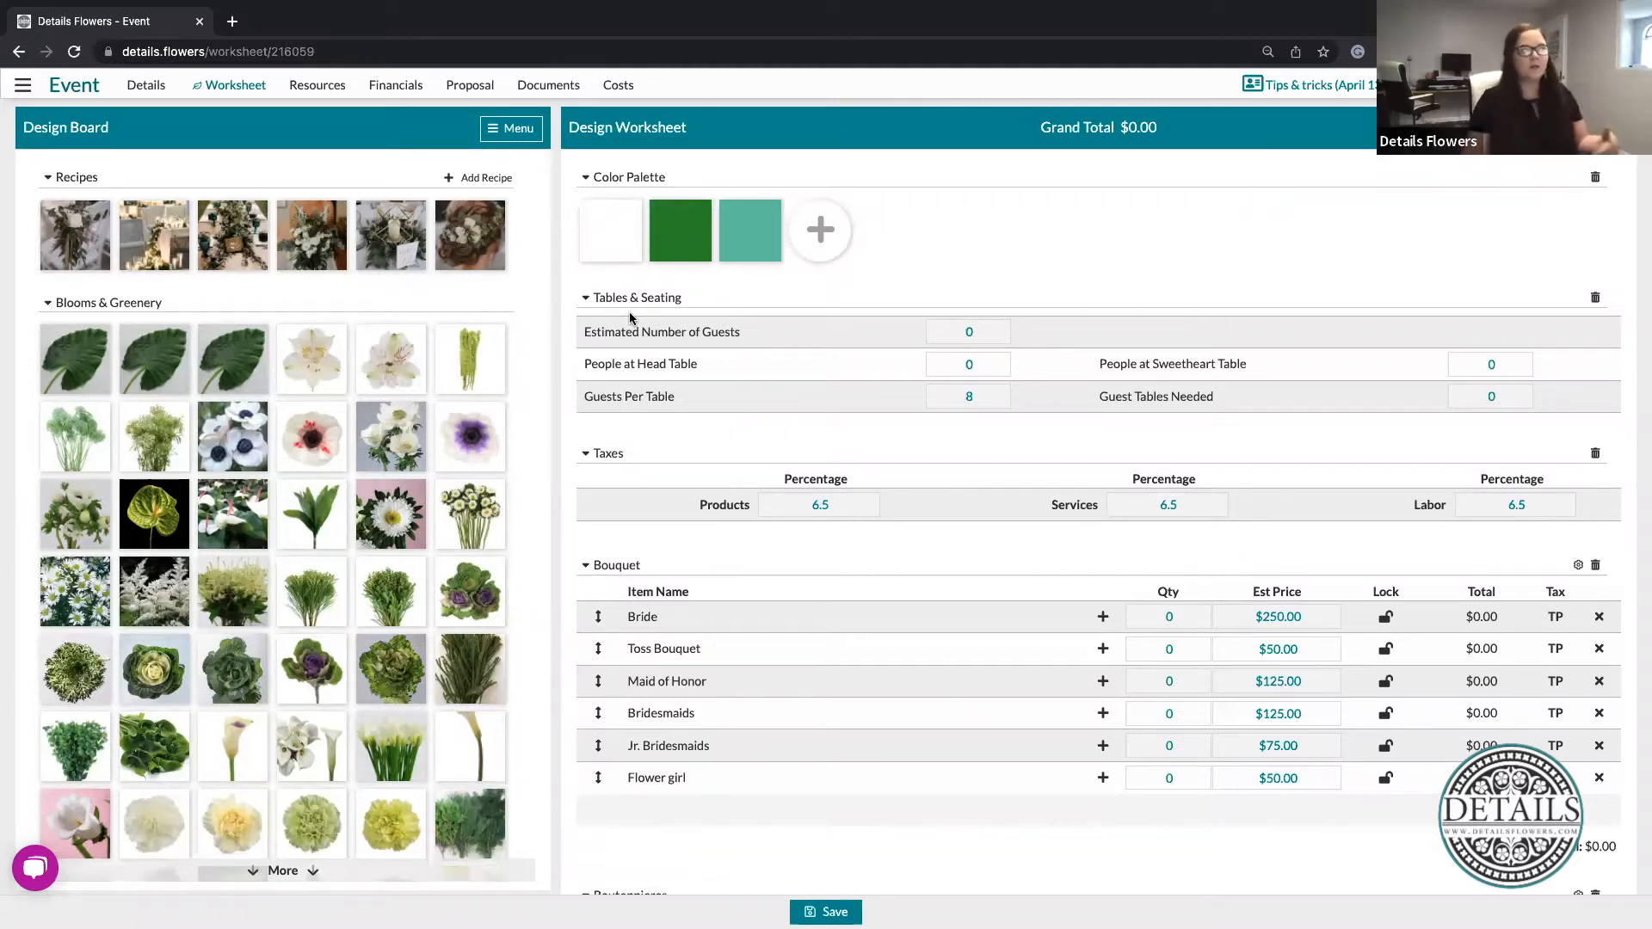
Delete the teal swatch from the Color Palette and reorder the swatches so dark green comes before white.
mouse_move(773, 211)
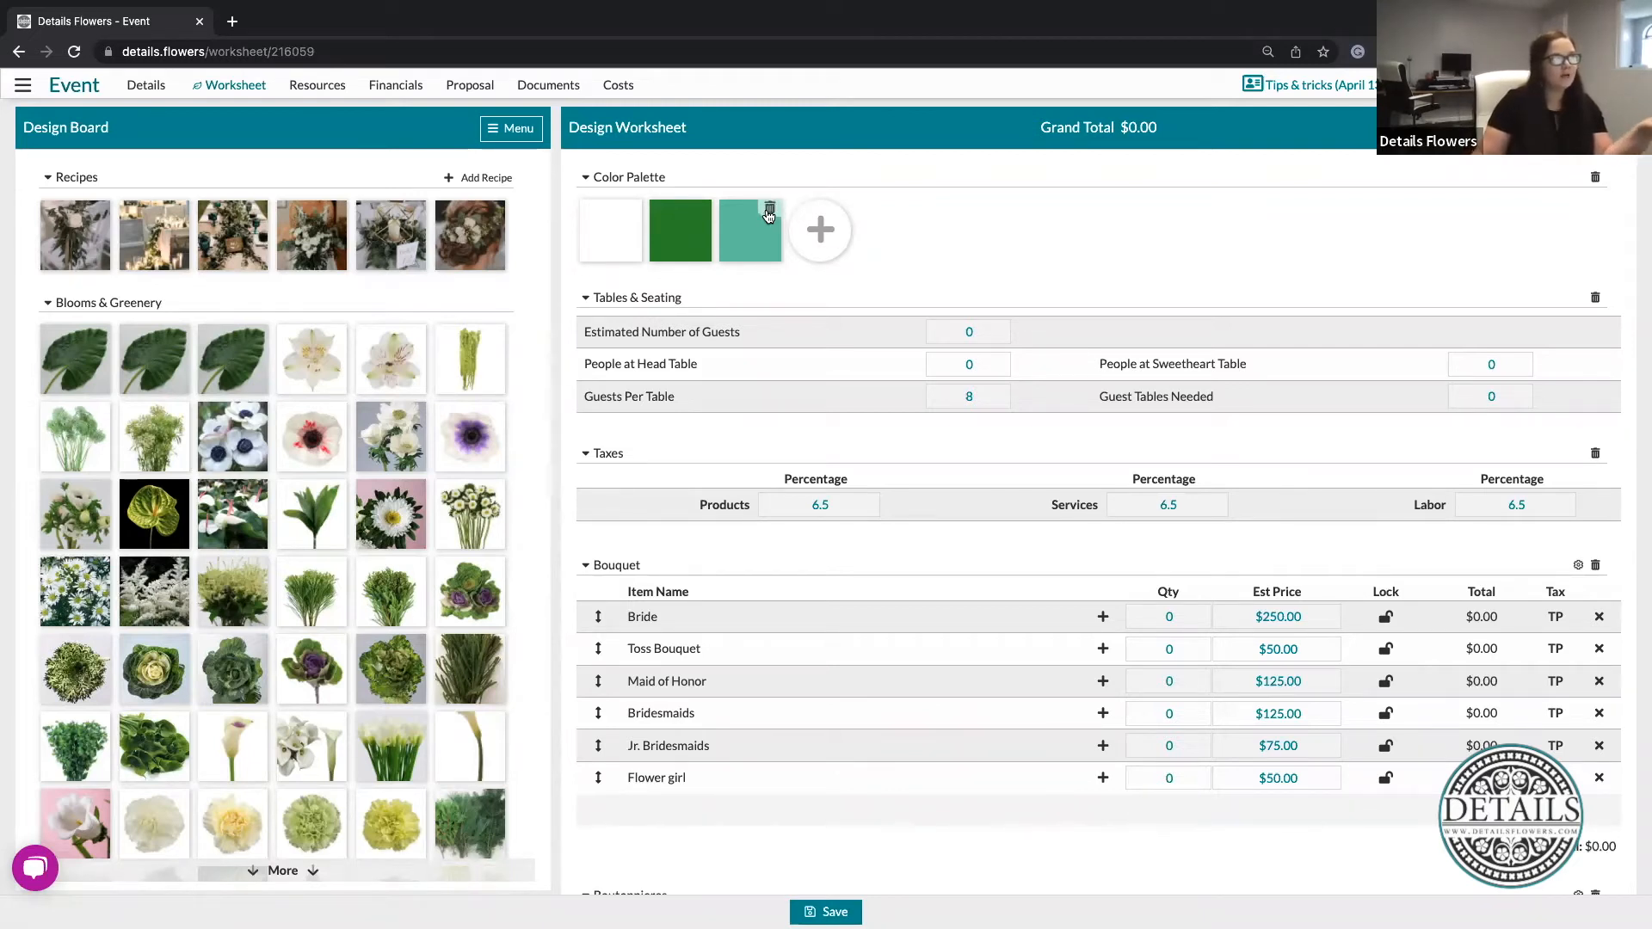
click(769, 212)
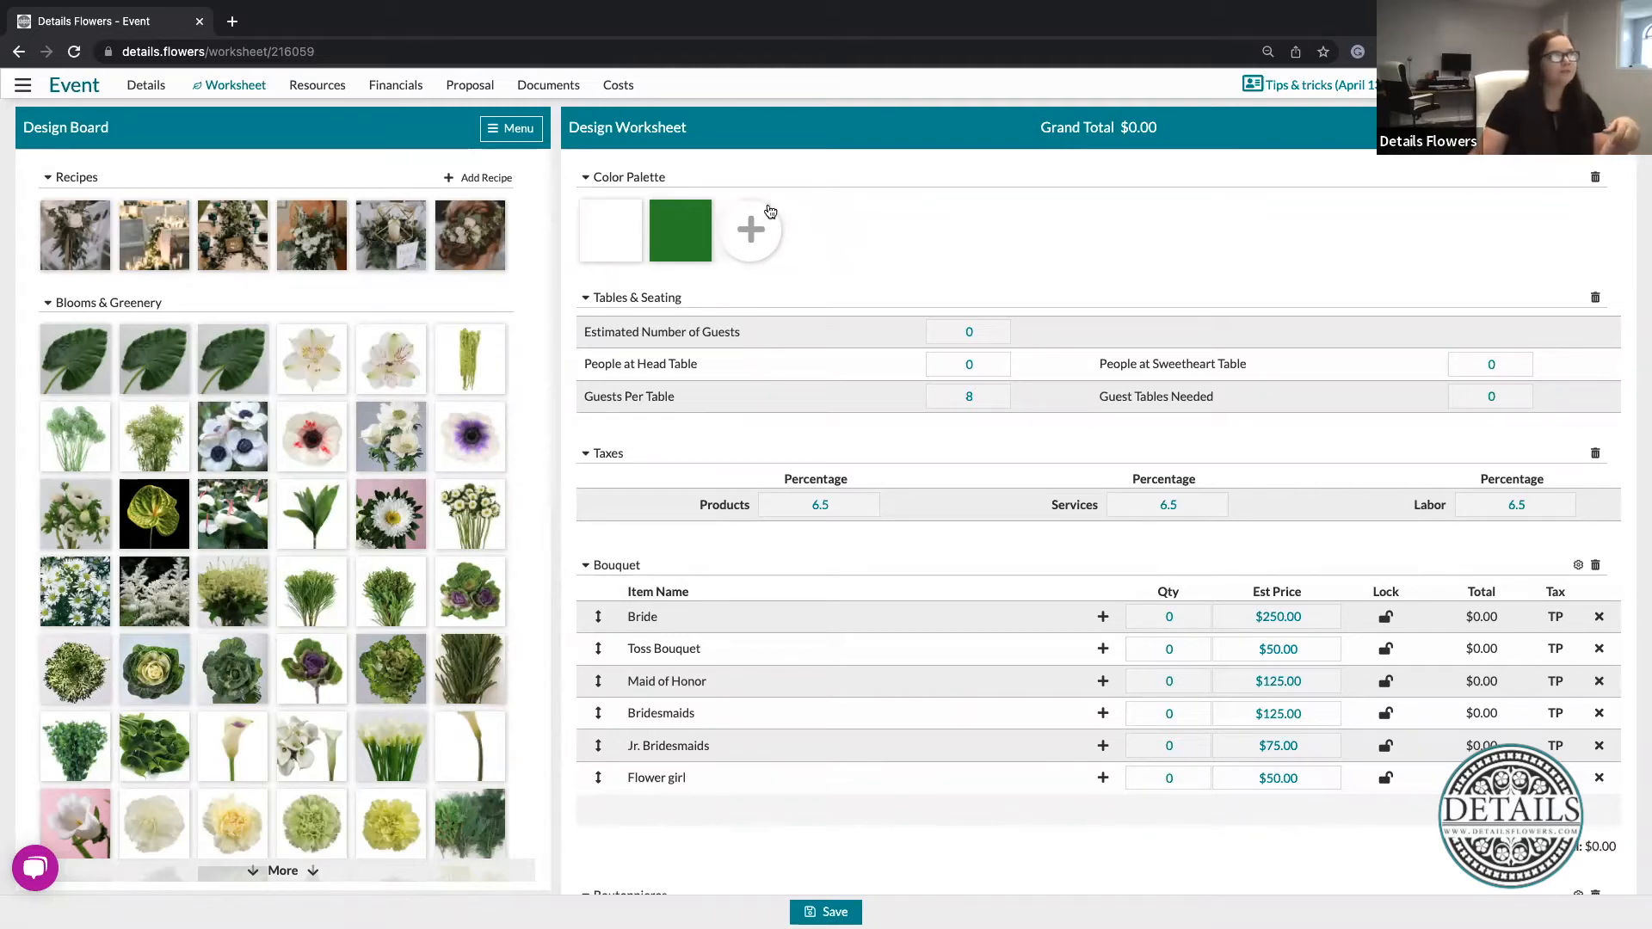
mouse_move(612, 231)
drag(612, 231, 693, 222)
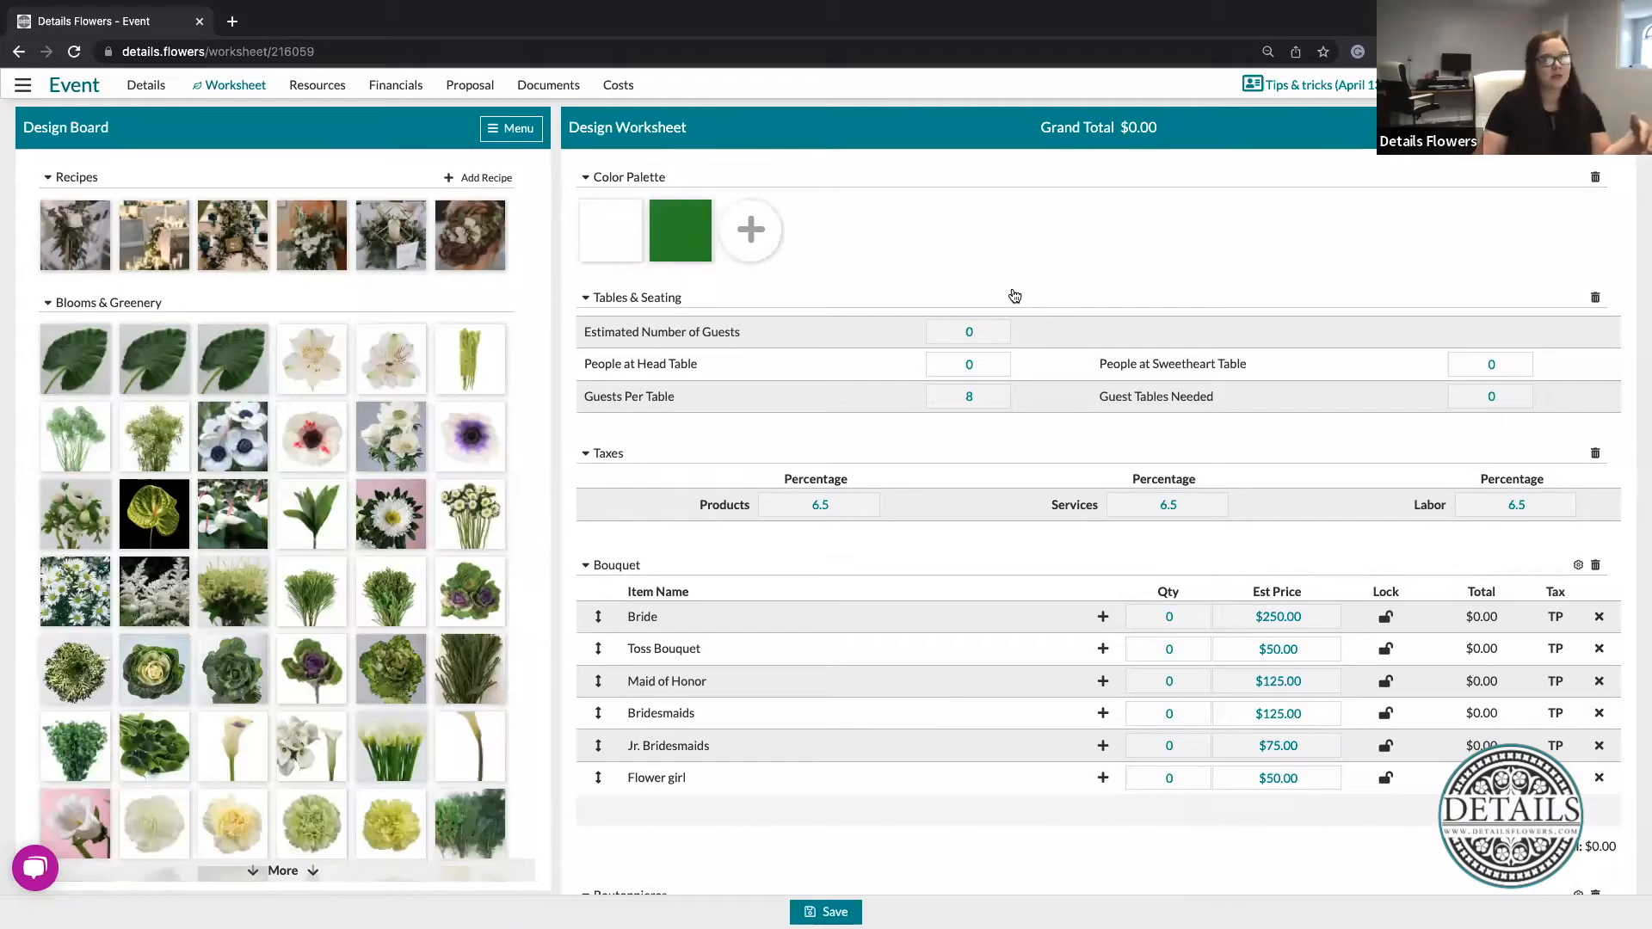
drag(600, 233, 681, 231)
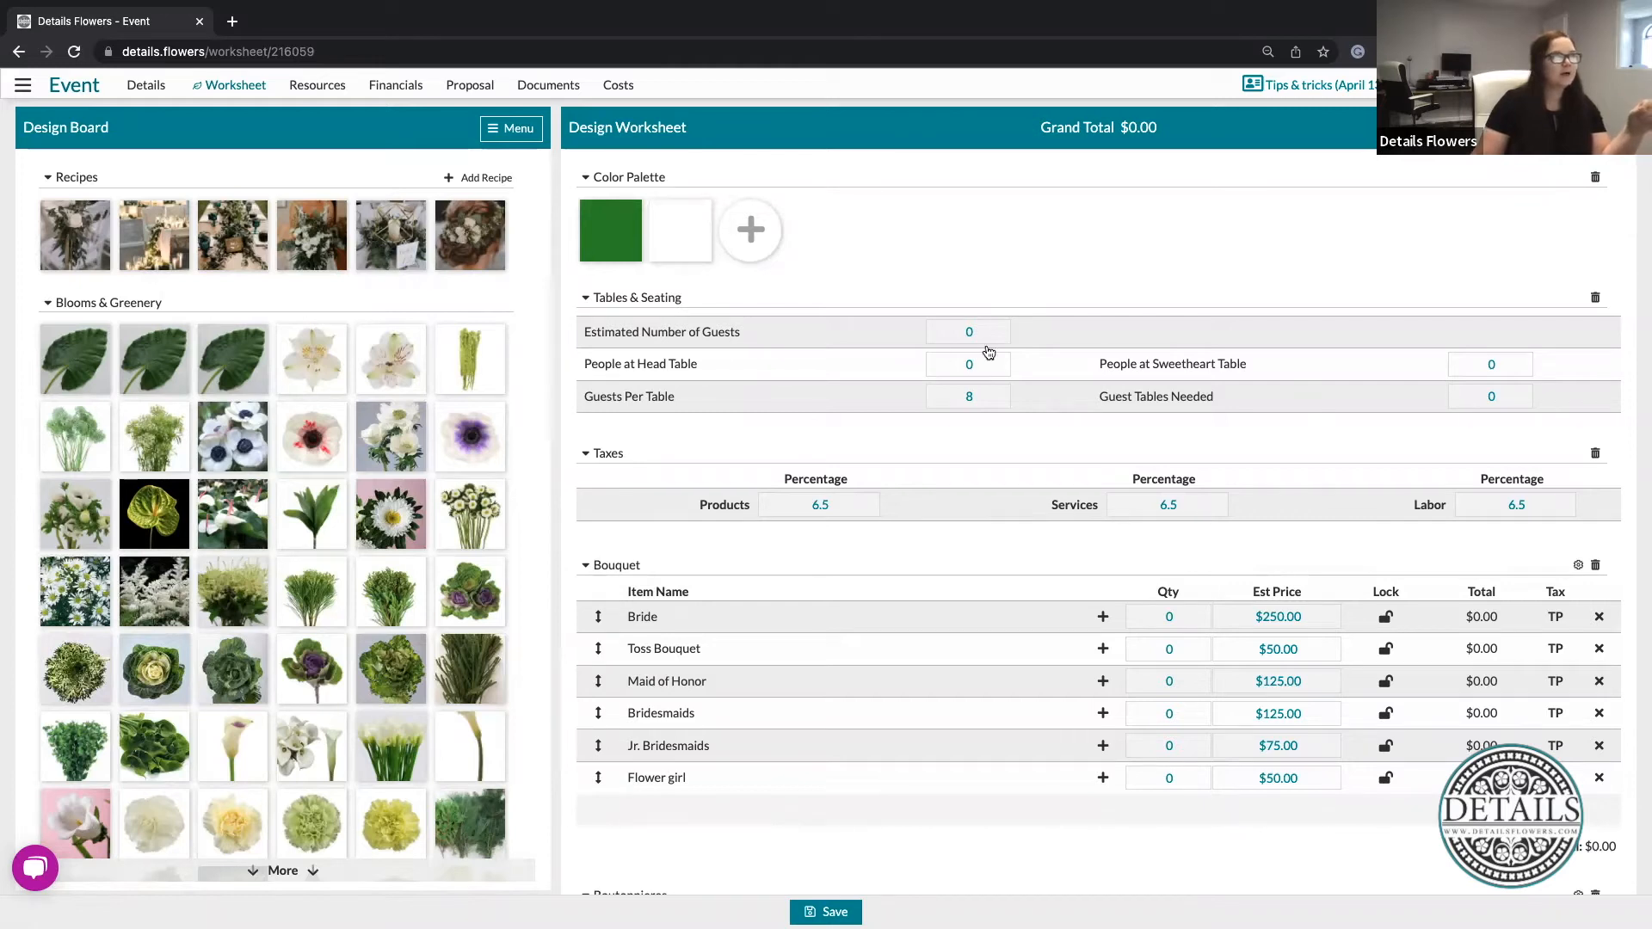
Set the Estimated Number of Guests to 200 and check the guests per table and guest tables needed.
click(993, 332)
text(200)
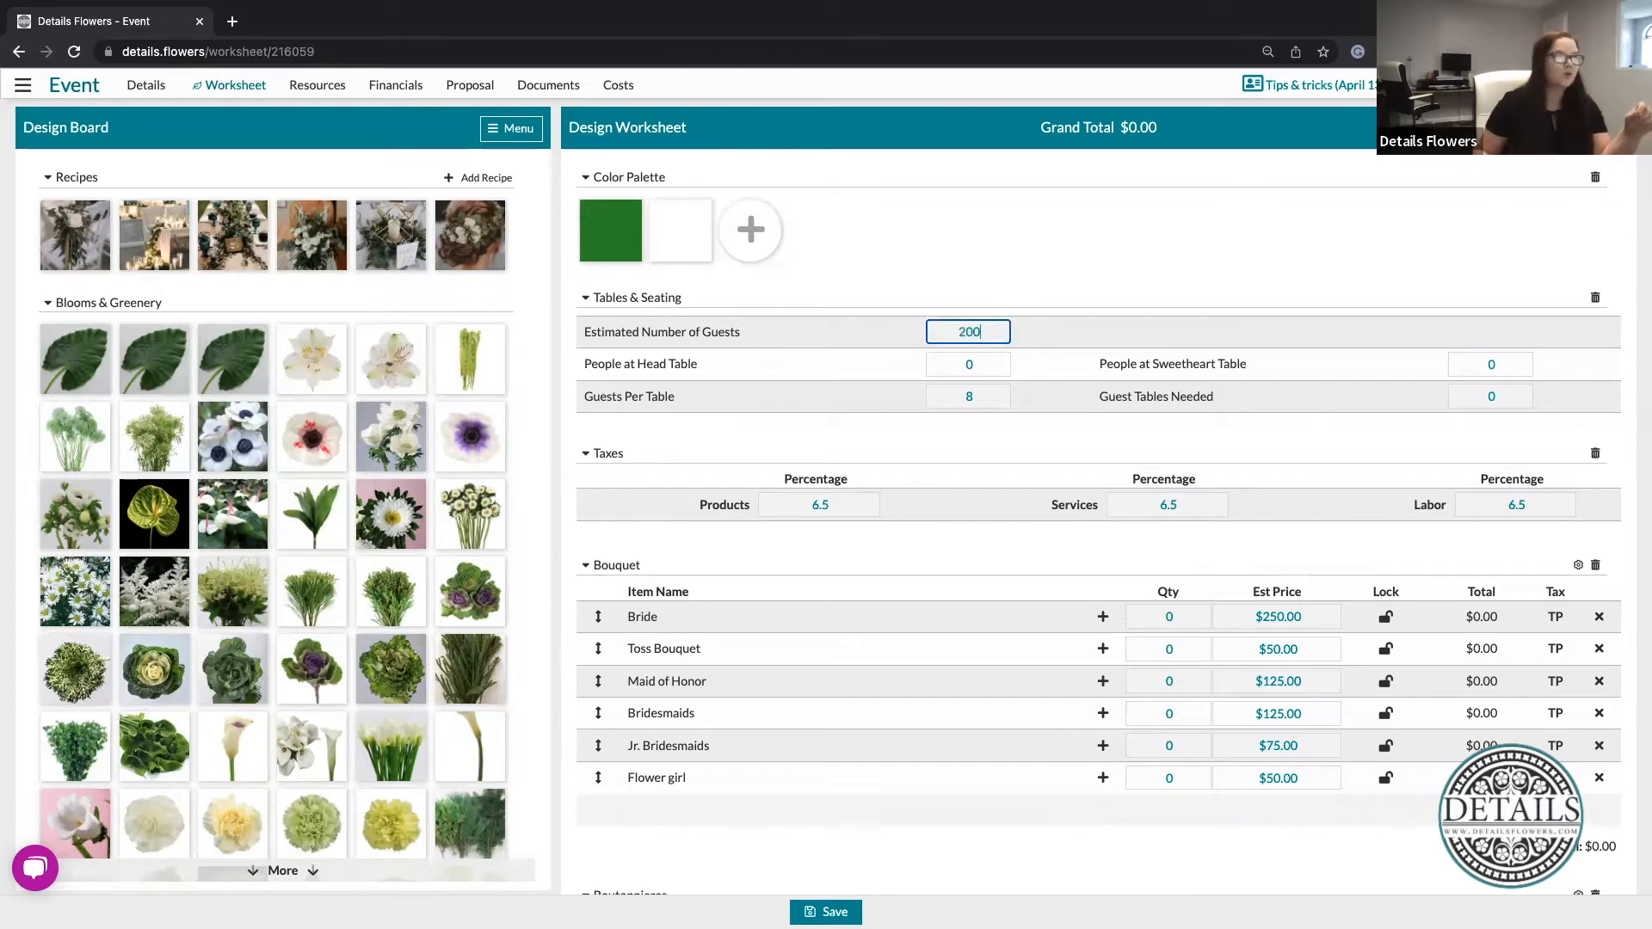
click(1024, 342)
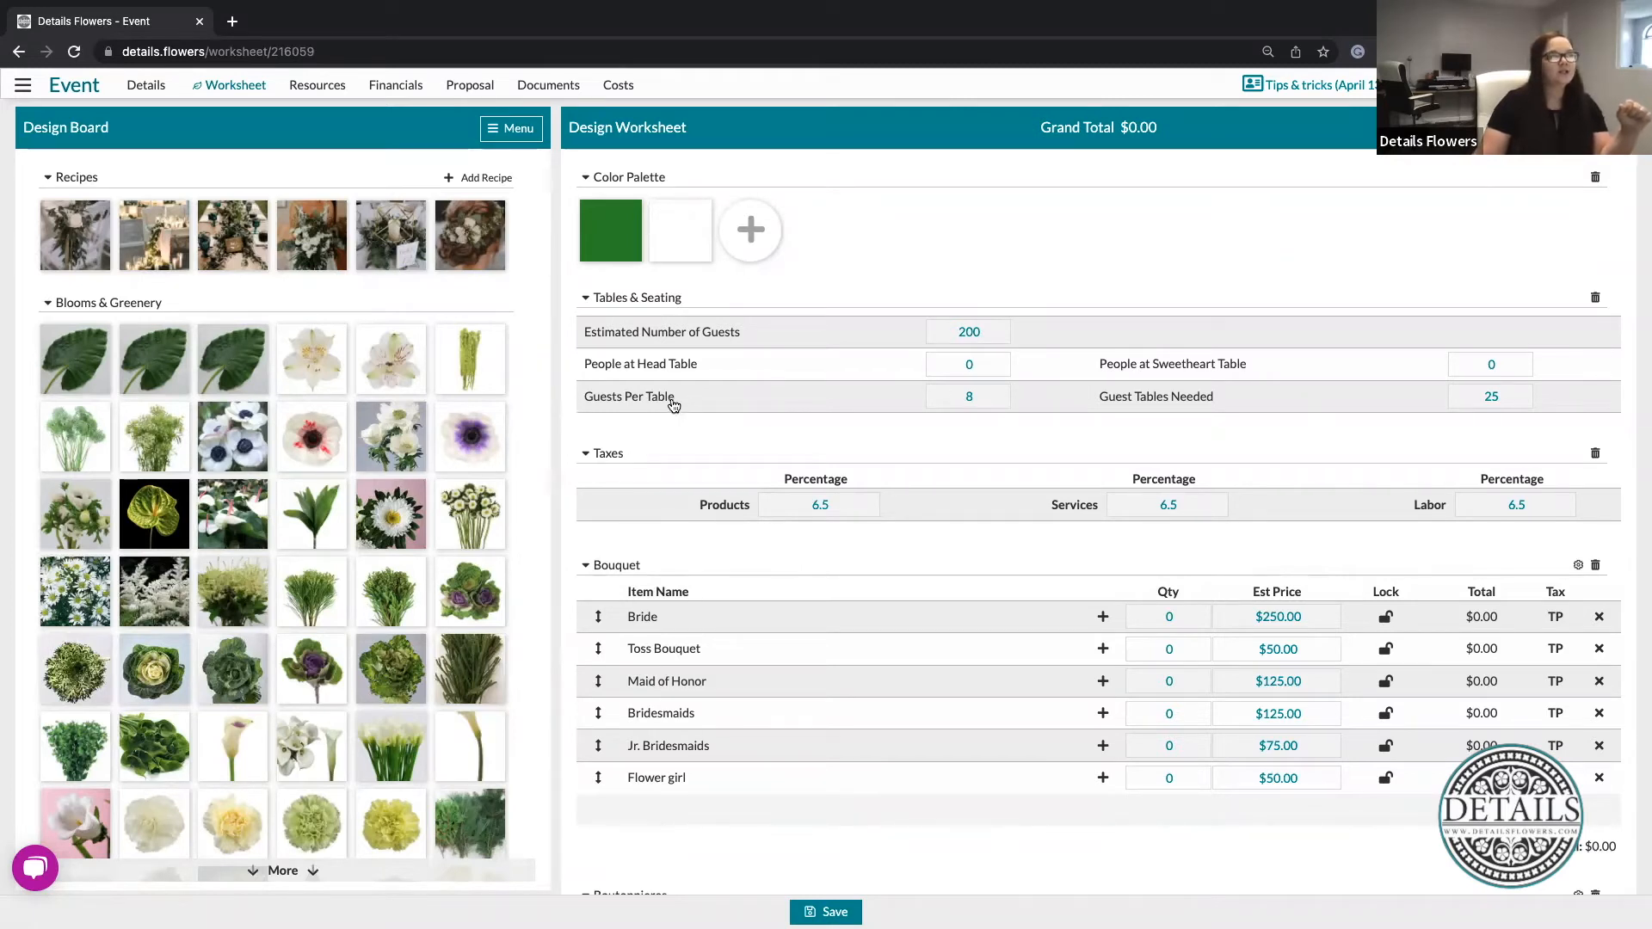
drag(677, 404, 588, 407)
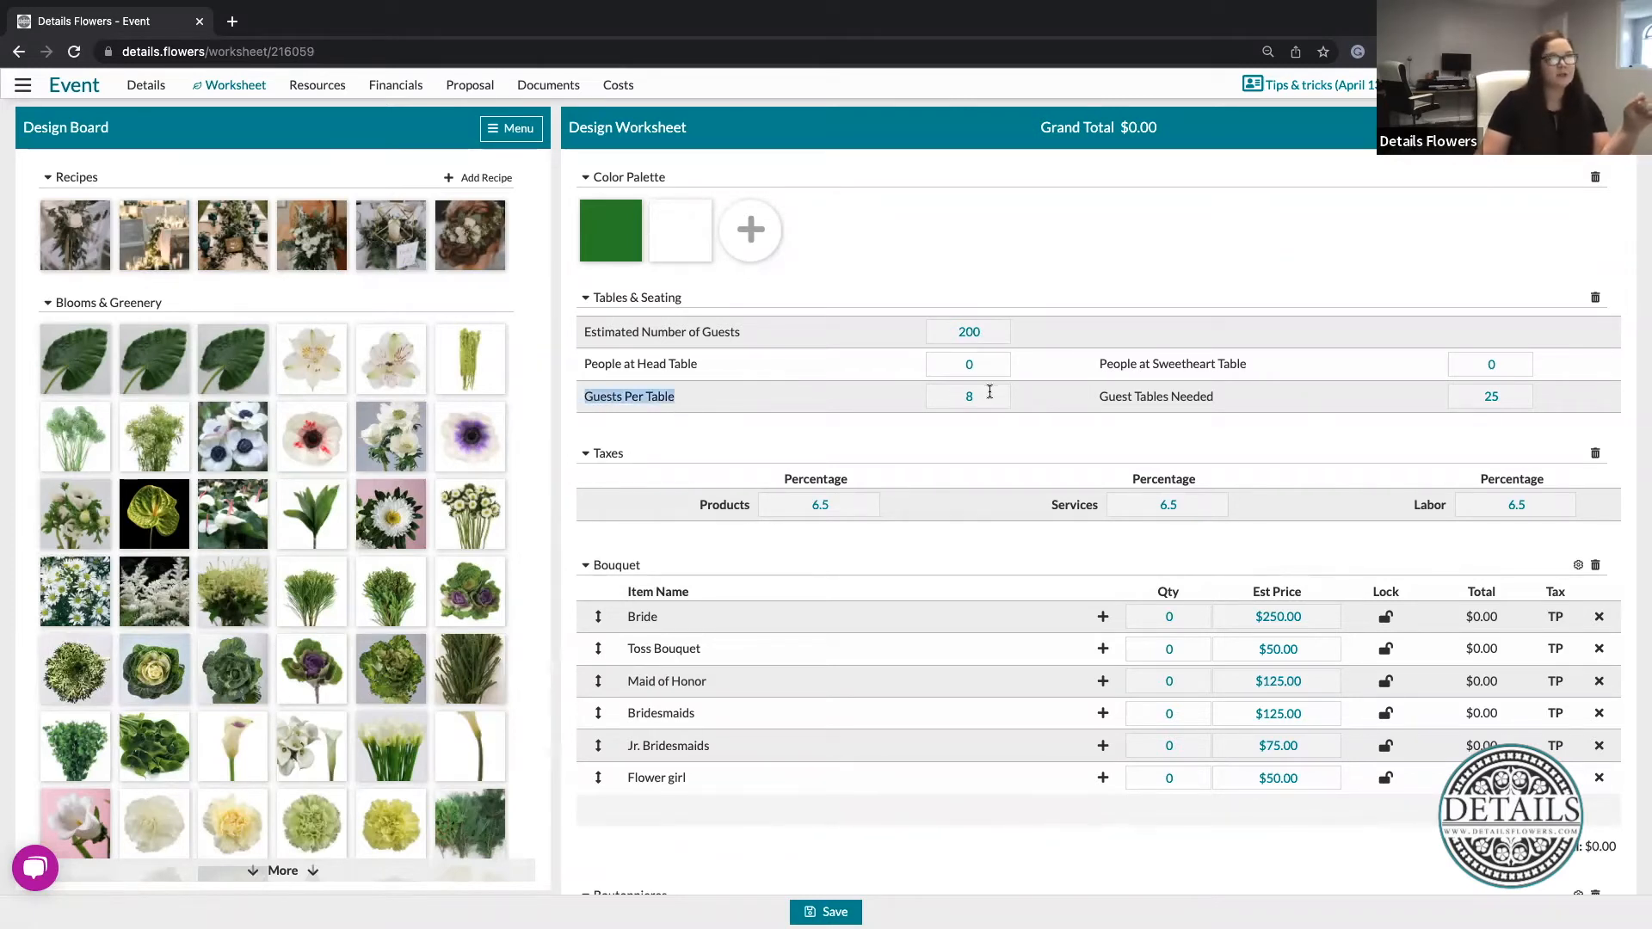
click(990, 392)
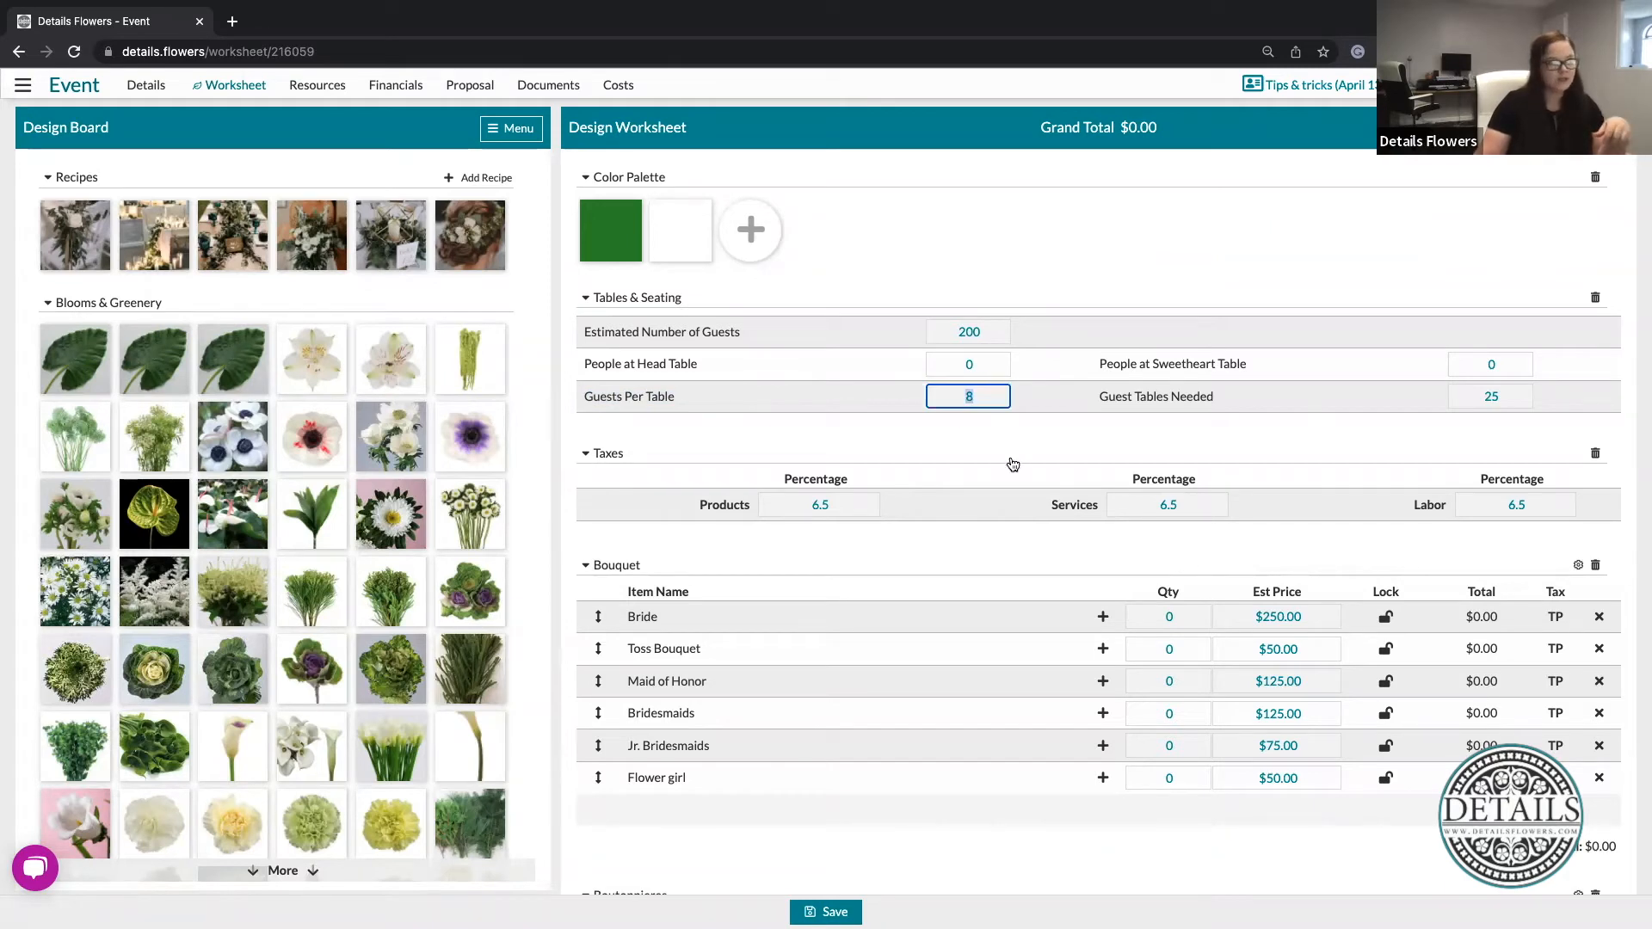
click(1081, 454)
click(1493, 394)
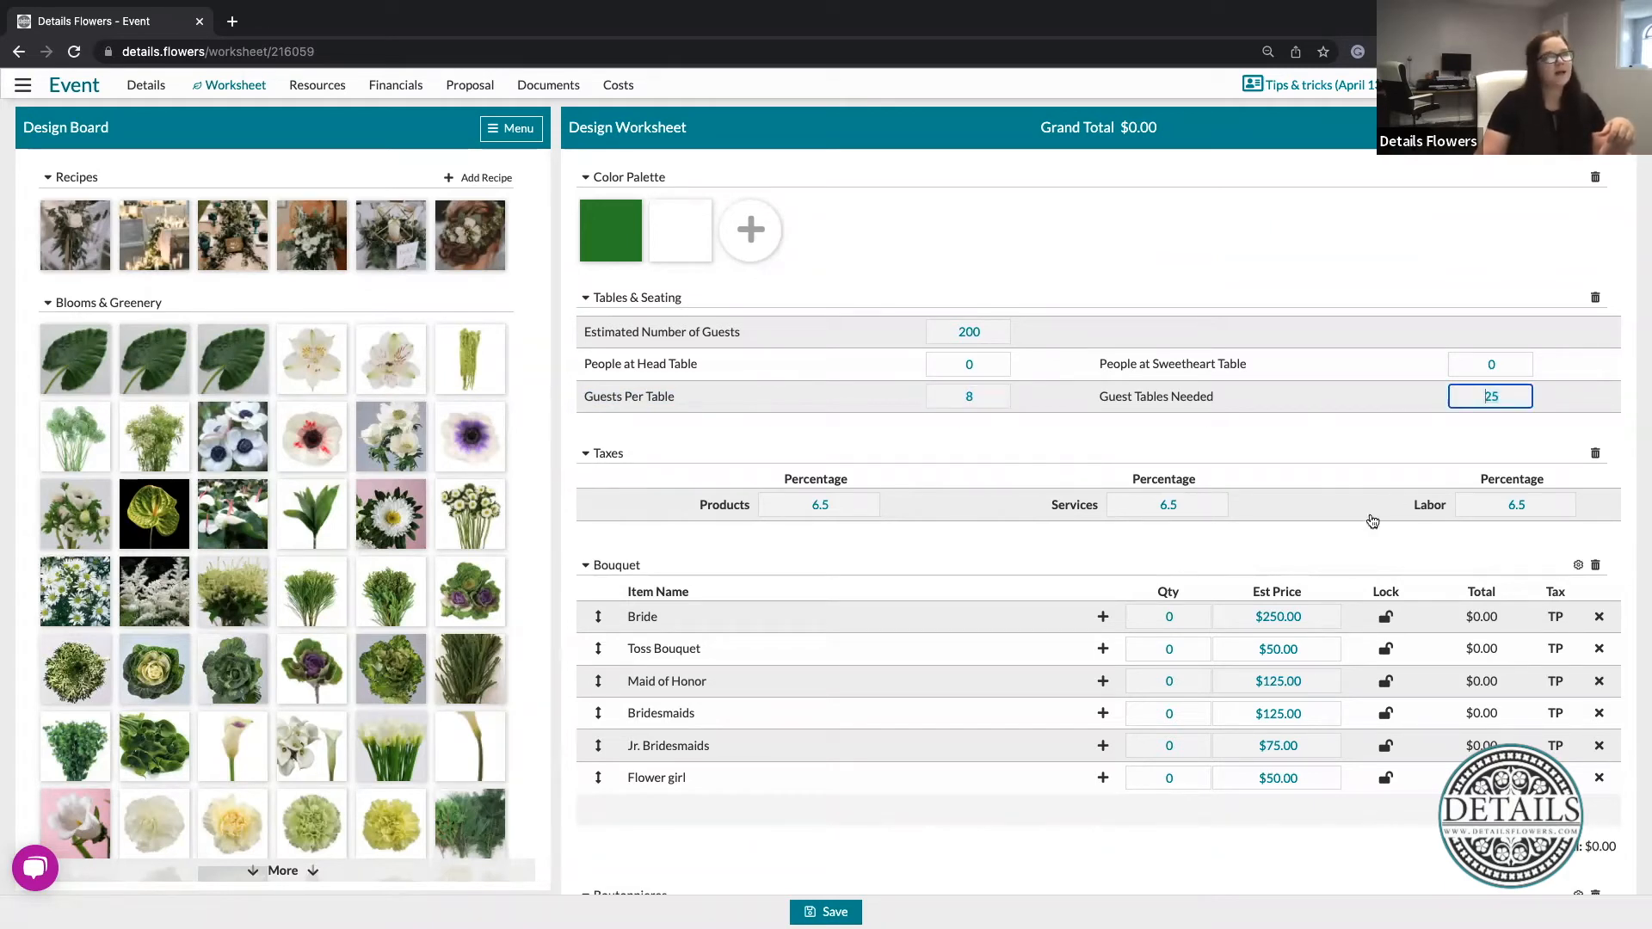
click(1037, 459)
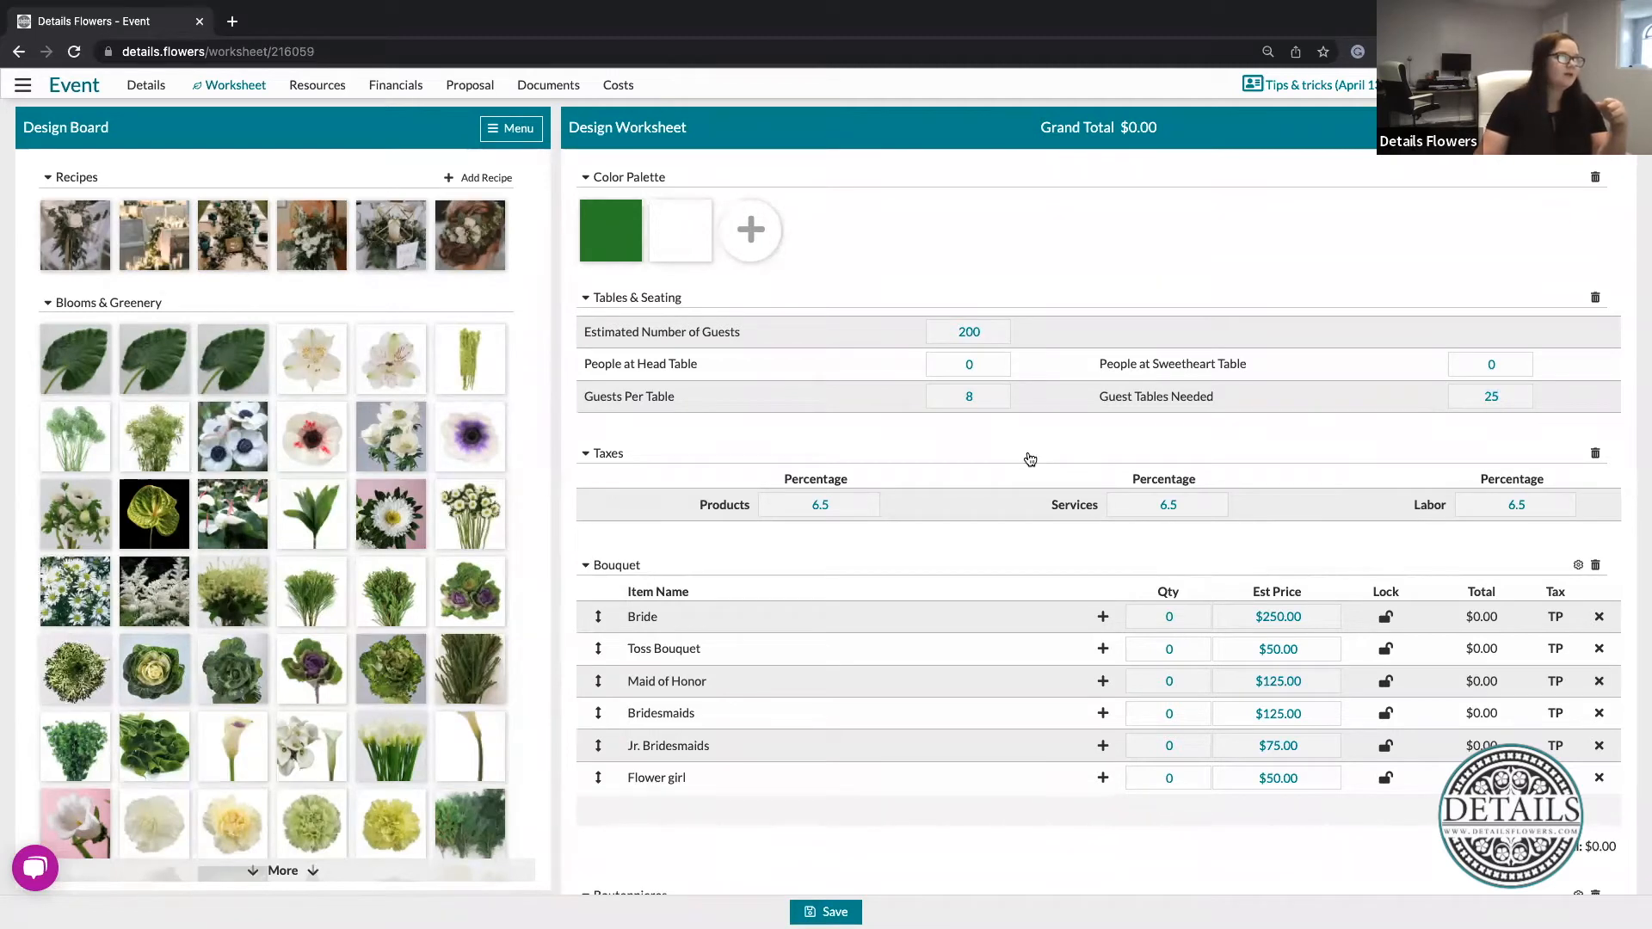
Look up where the company's Event Defaults are found in the main navigation.
scroll(1030, 459, down, 3)
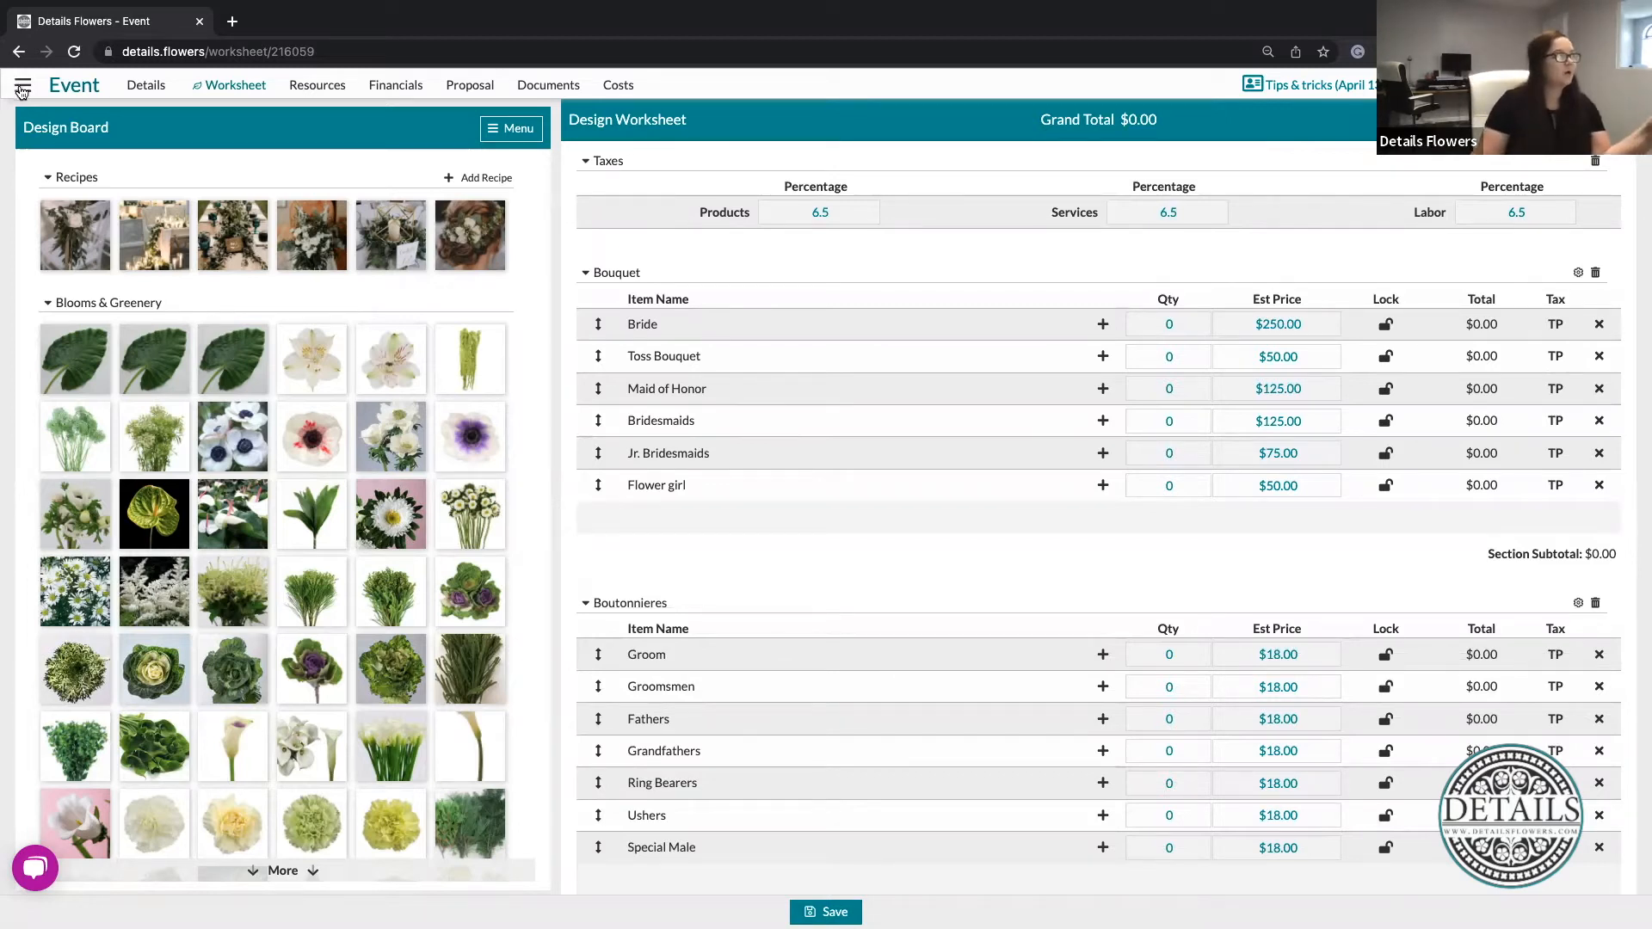
click(21, 85)
click(55, 268)
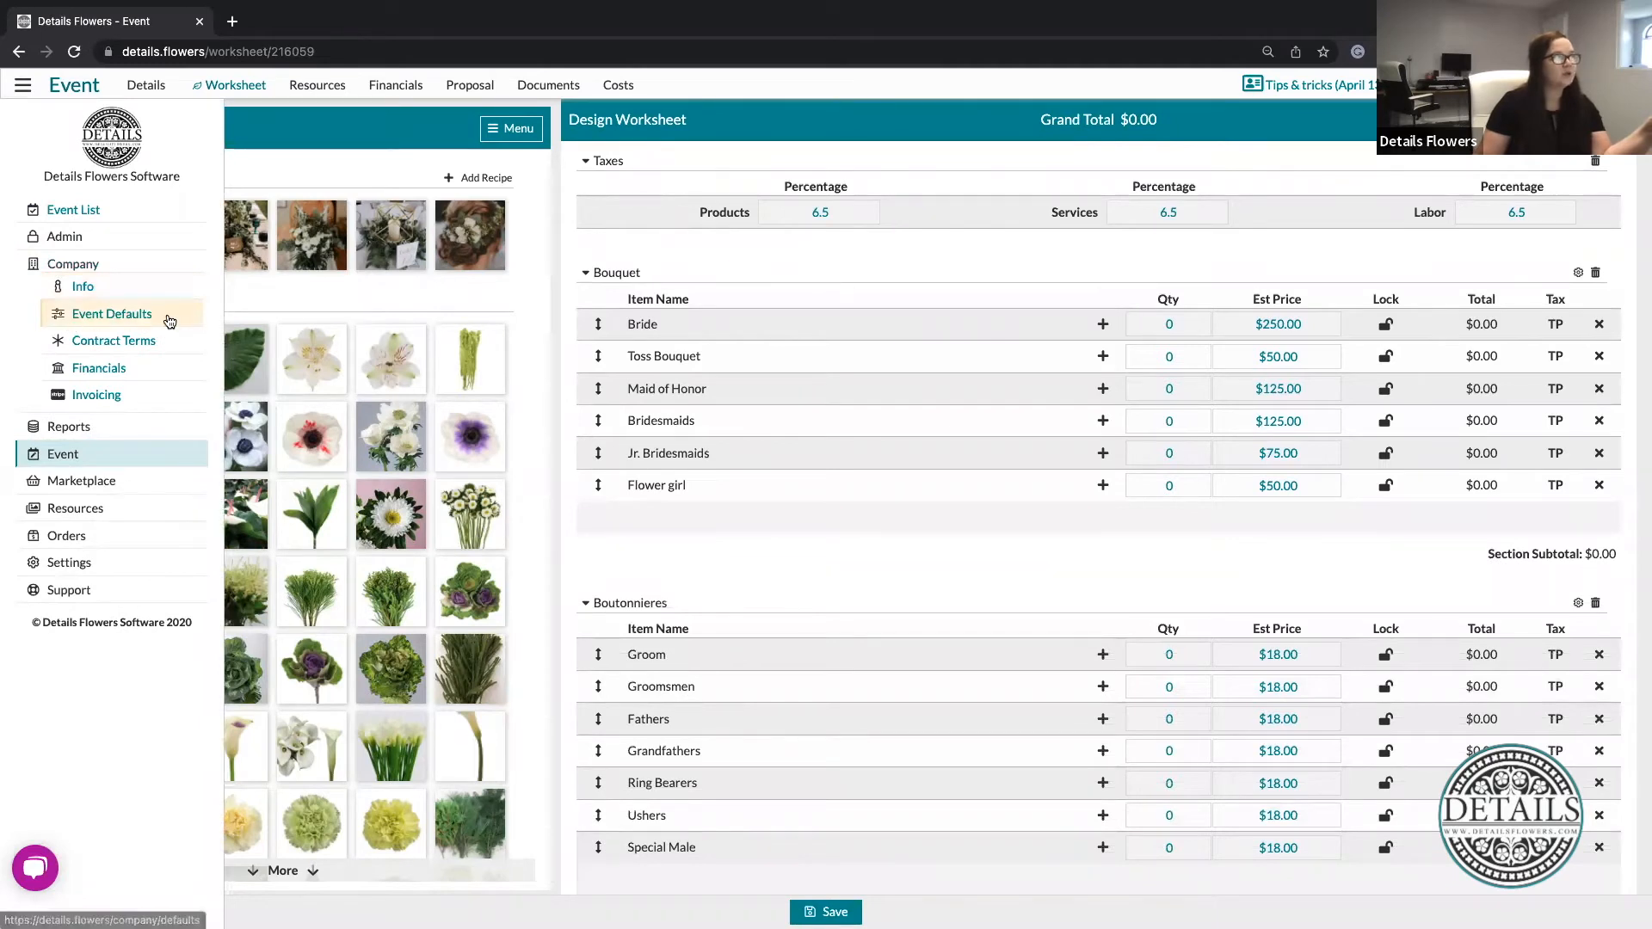
click(899, 273)
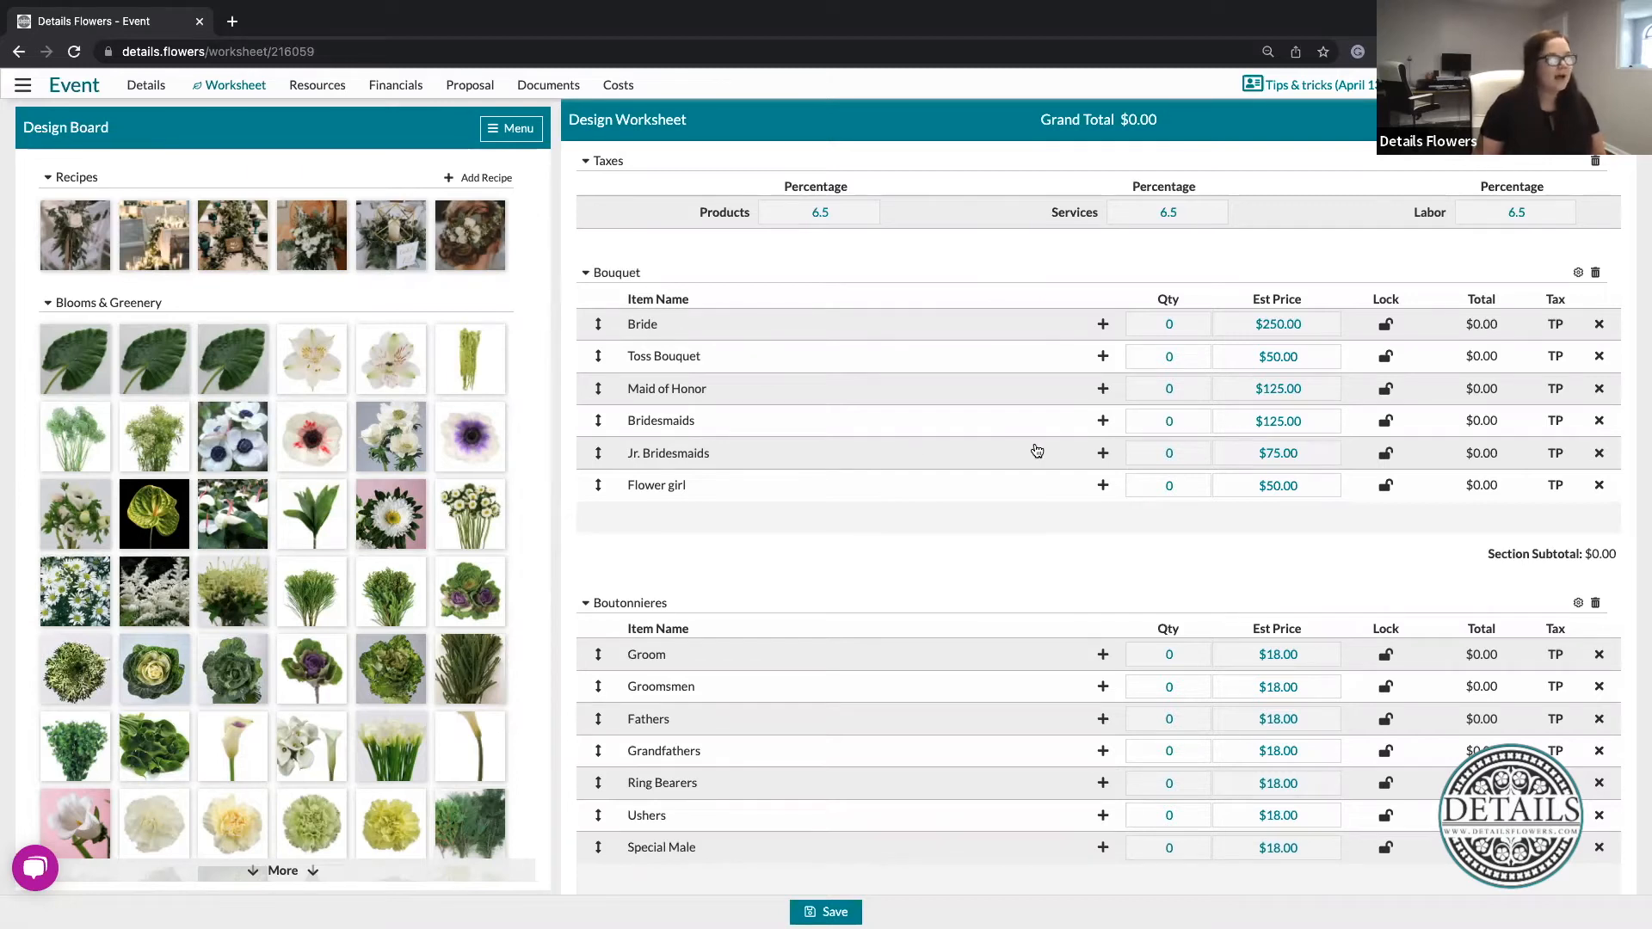
Delete the Bridesmaids item from the Bouquet section and add a new row named Bridesmaids.
click(1600, 420)
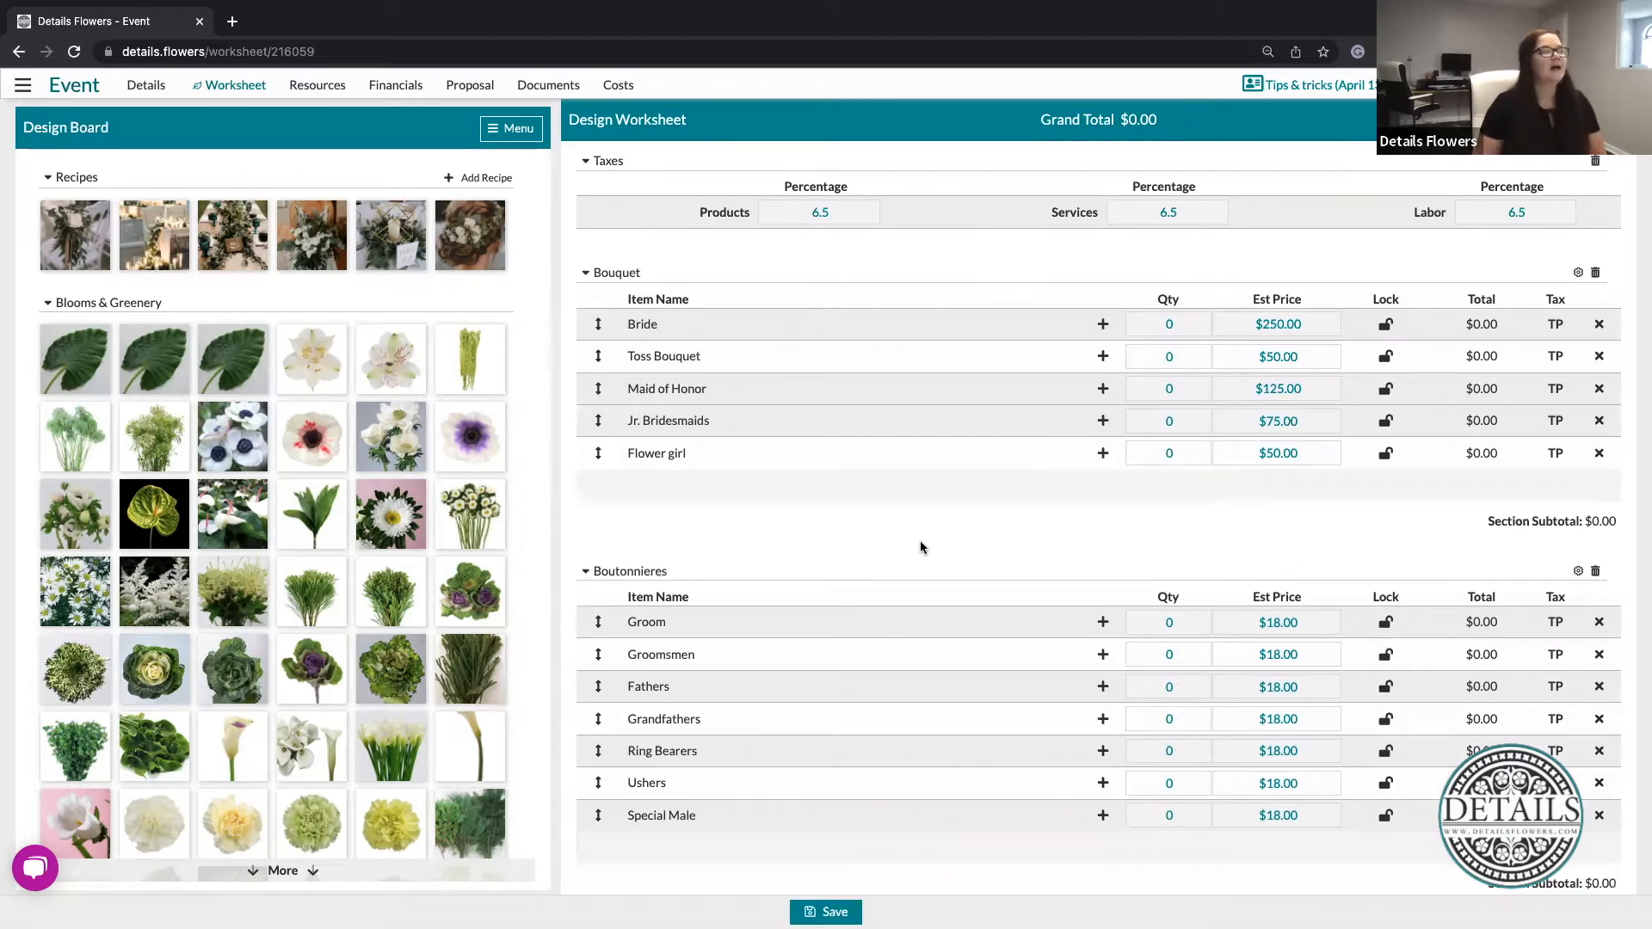
mouse_move(1105, 489)
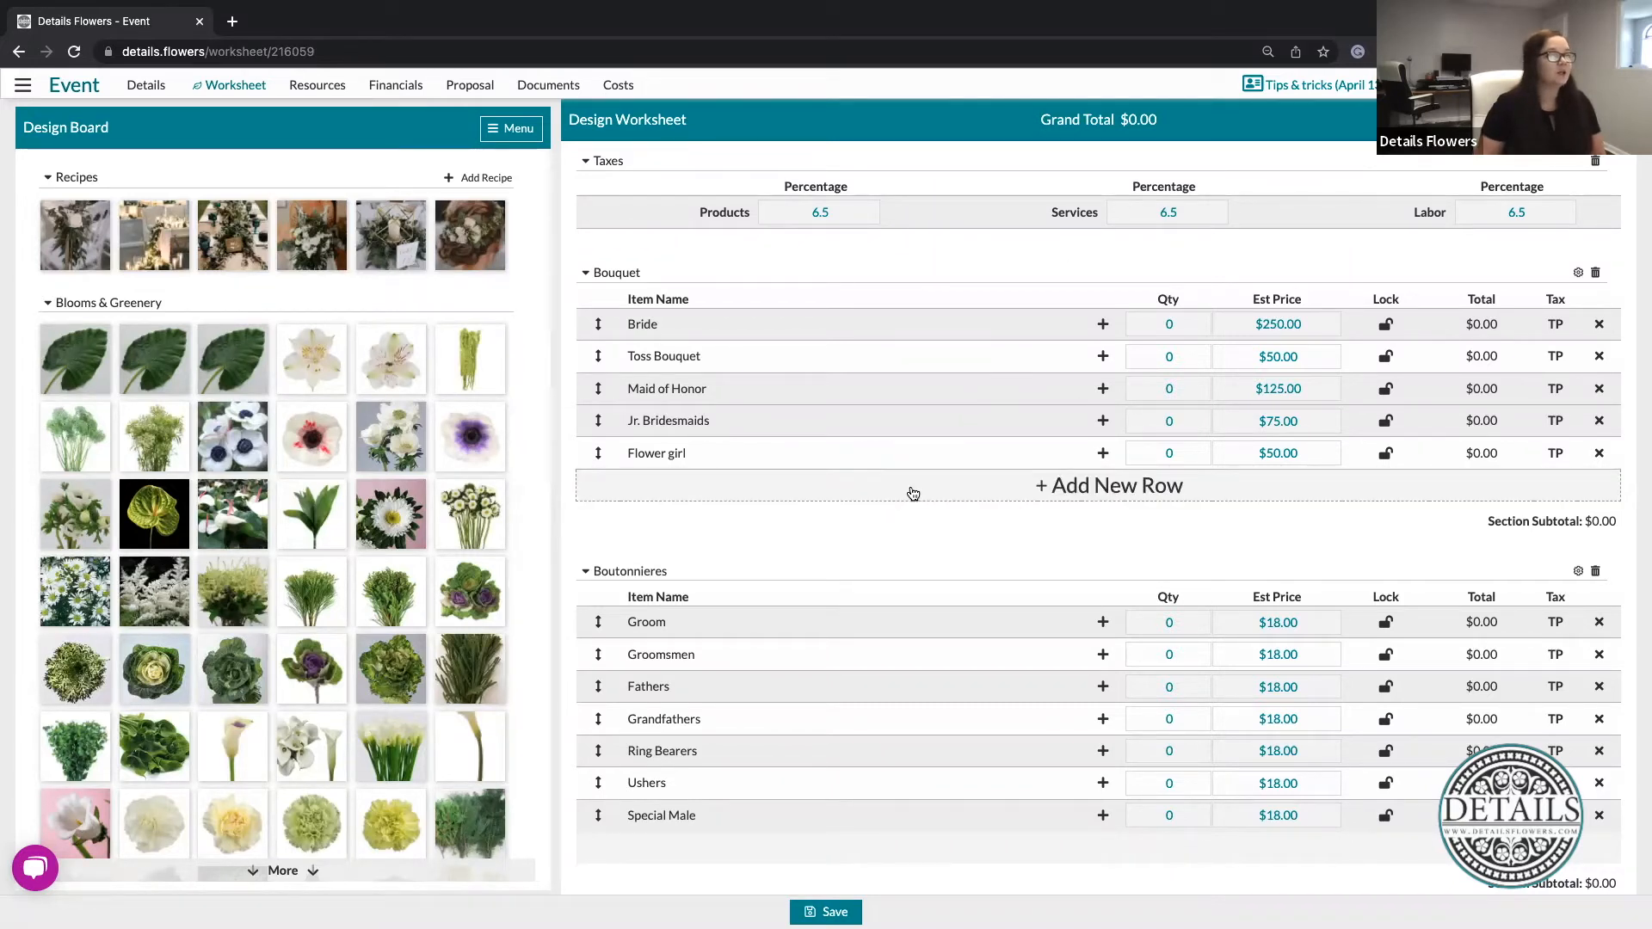
click(878, 490)
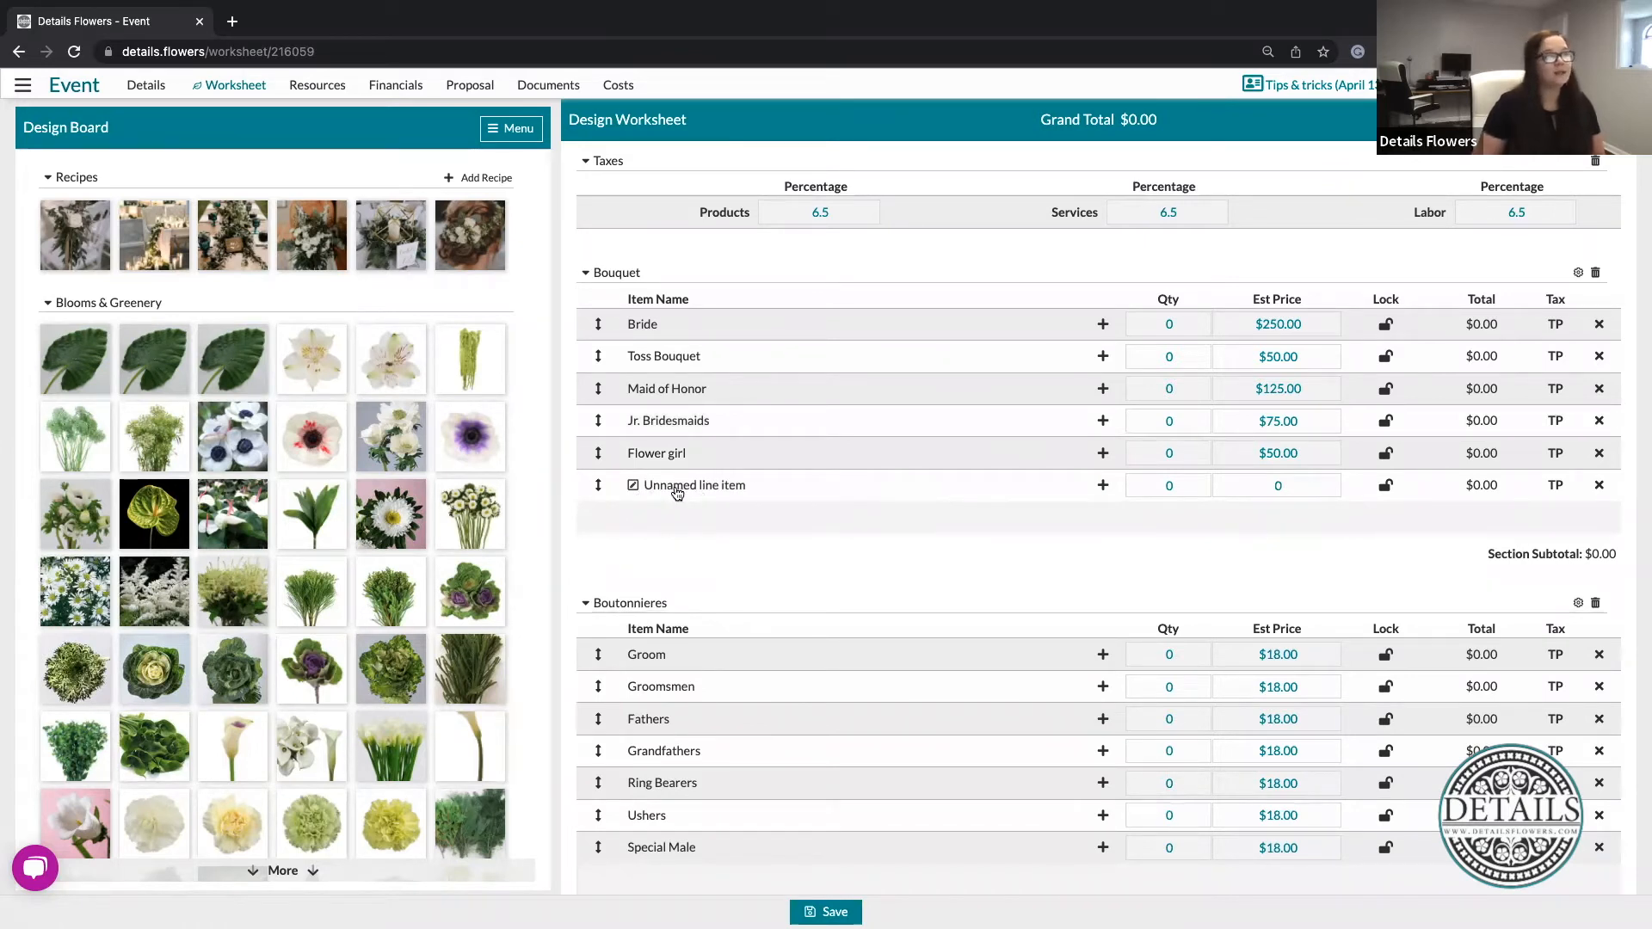
scroll(684, 482, down, 1)
click(694, 452)
drag(757, 451, 628, 451)
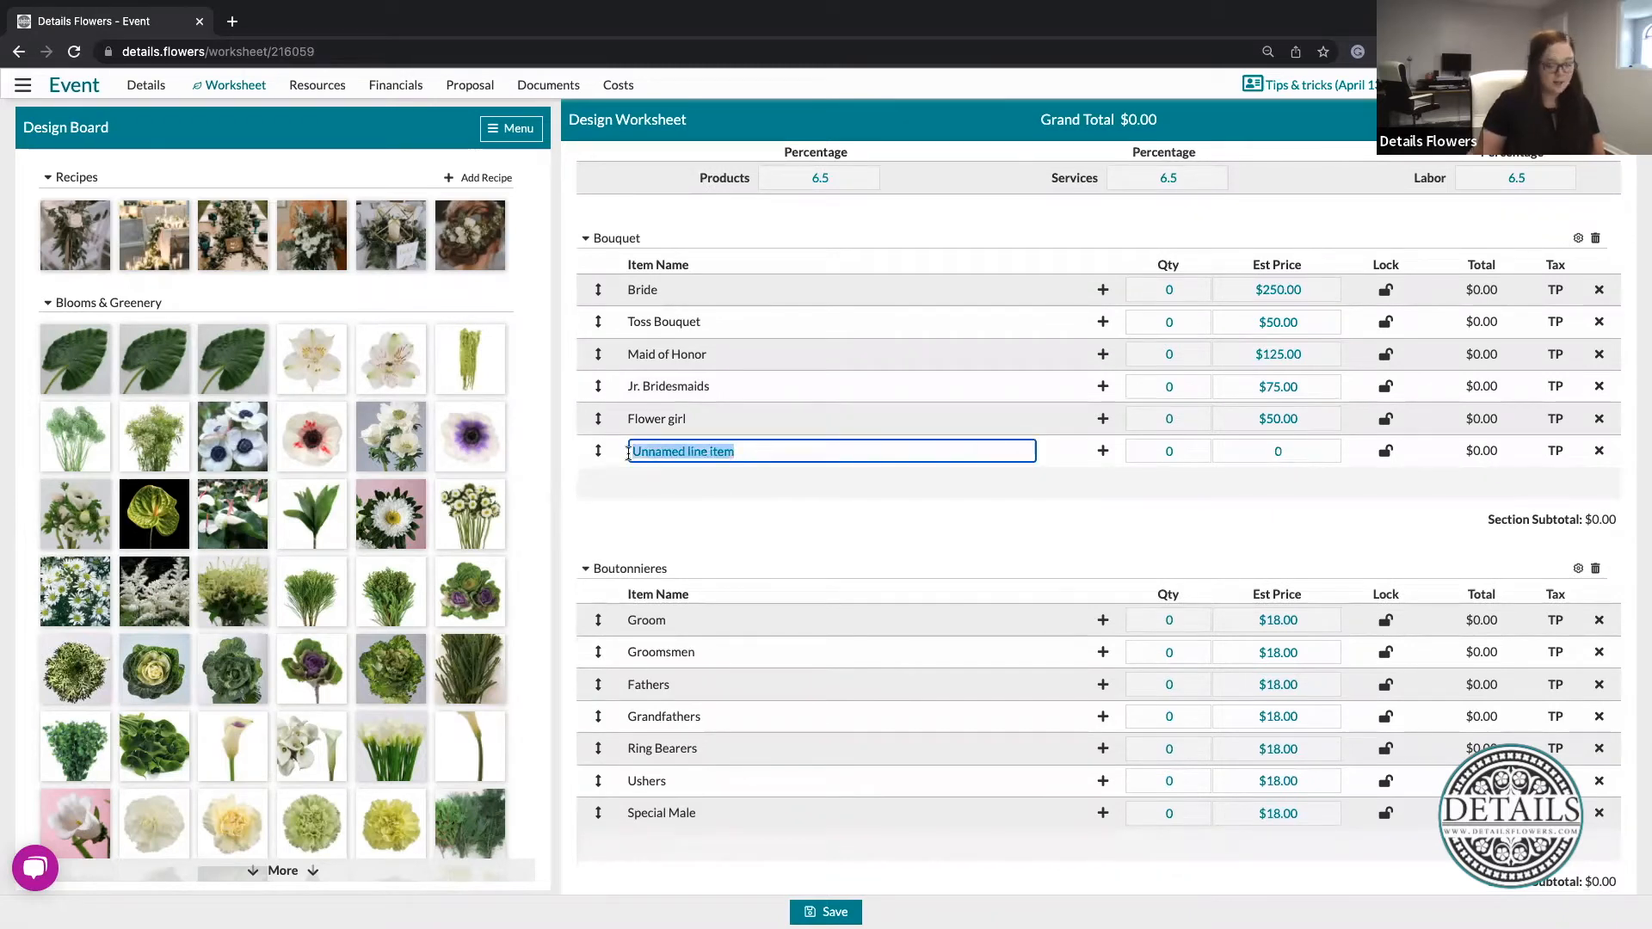
key(BackSpace)
text(Bridesmaids)
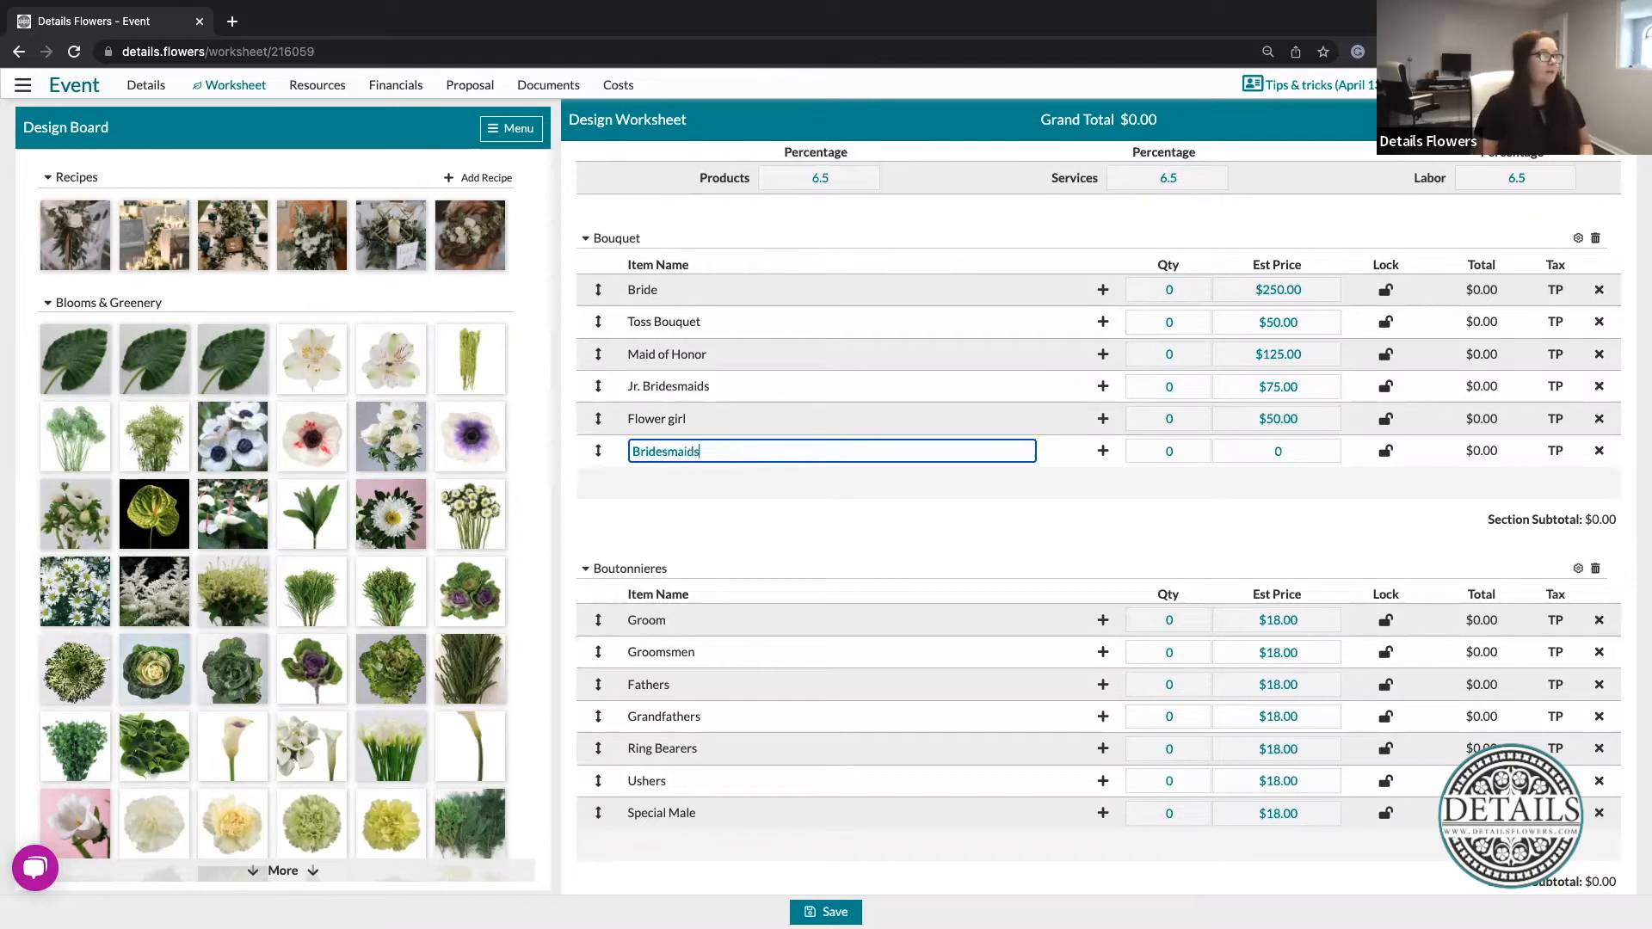
click(801, 563)
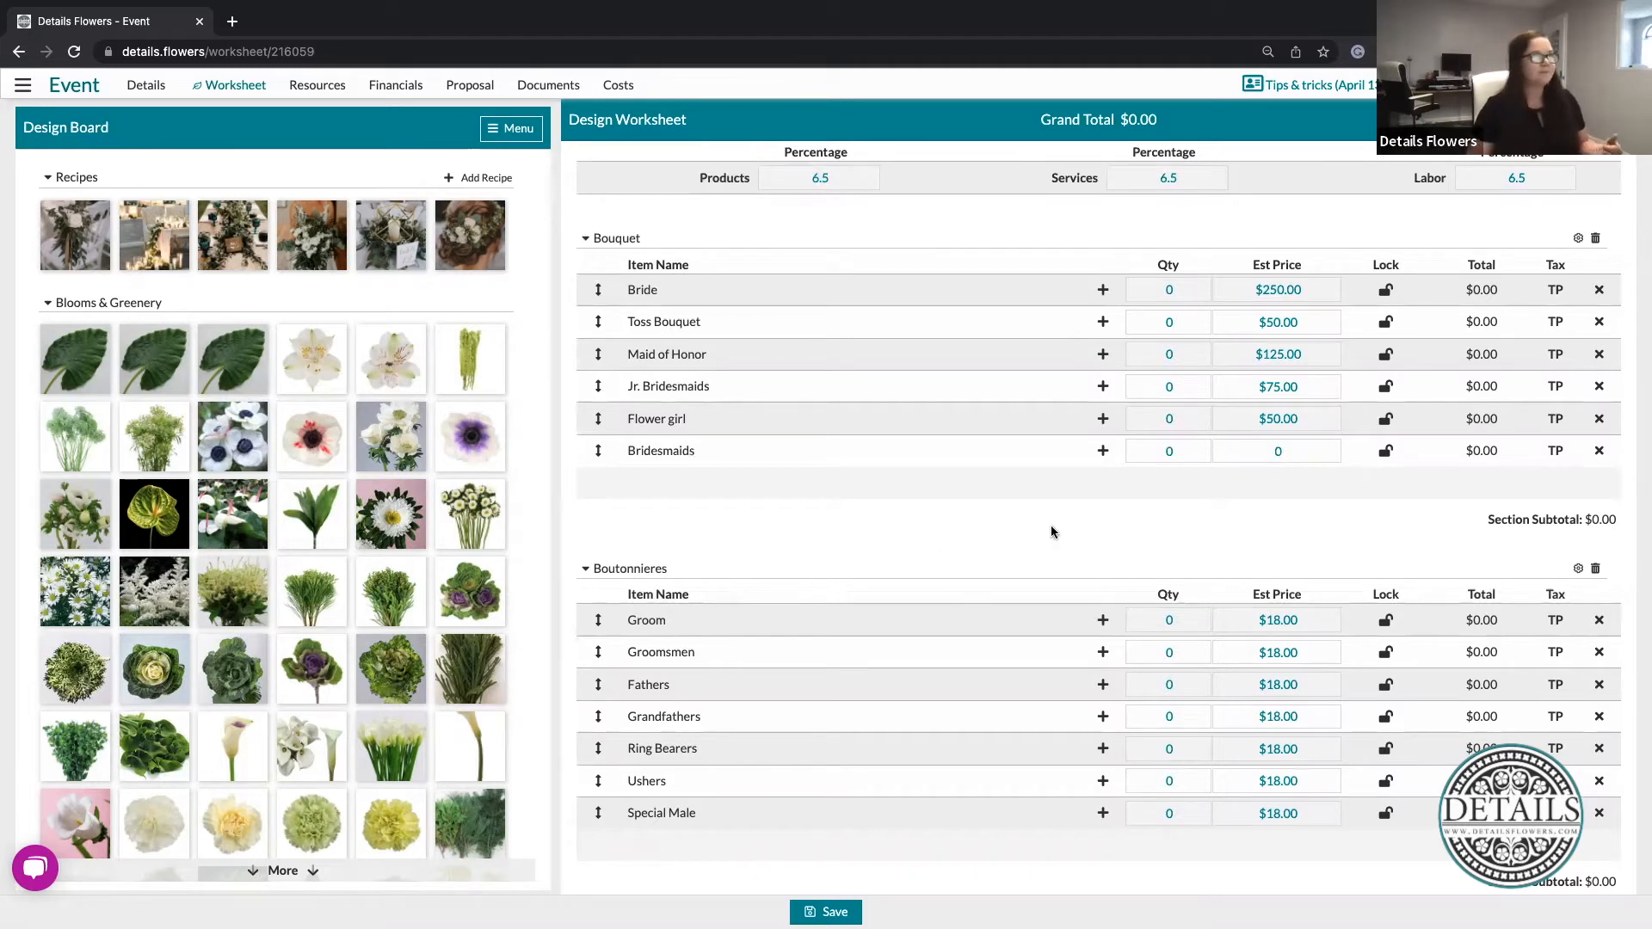
Assign the Willow Bouquet recipe to the Bride item and remove Peony Duchesse de Nemours from its ingredients.
mouse_move(945, 482)
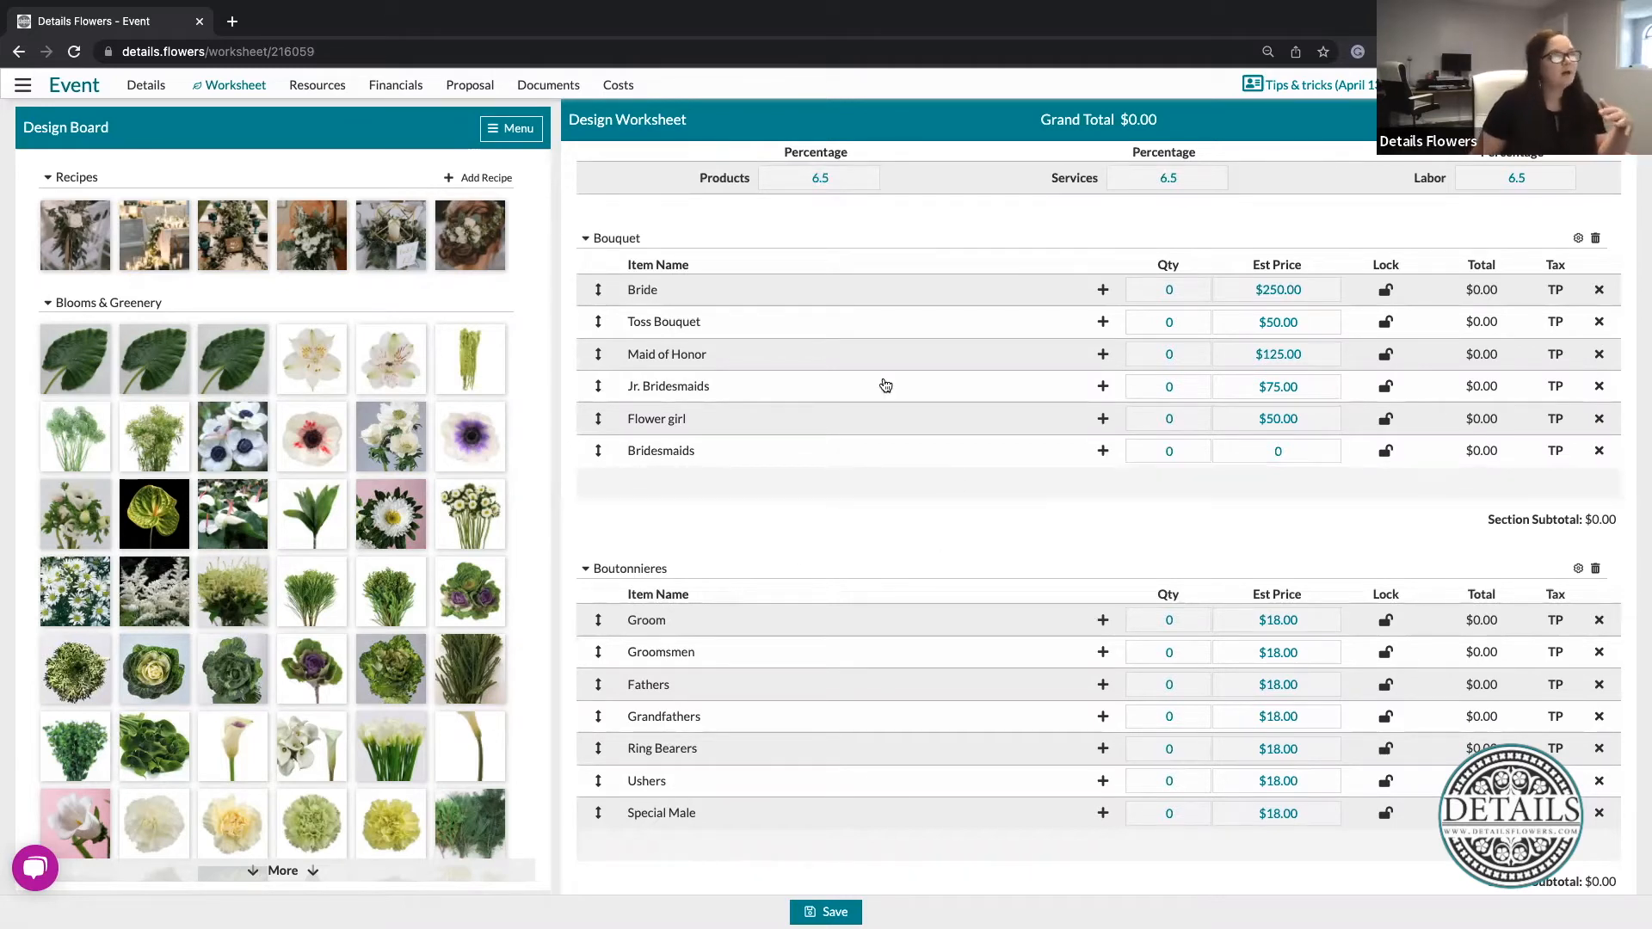
mouse_move(844, 474)
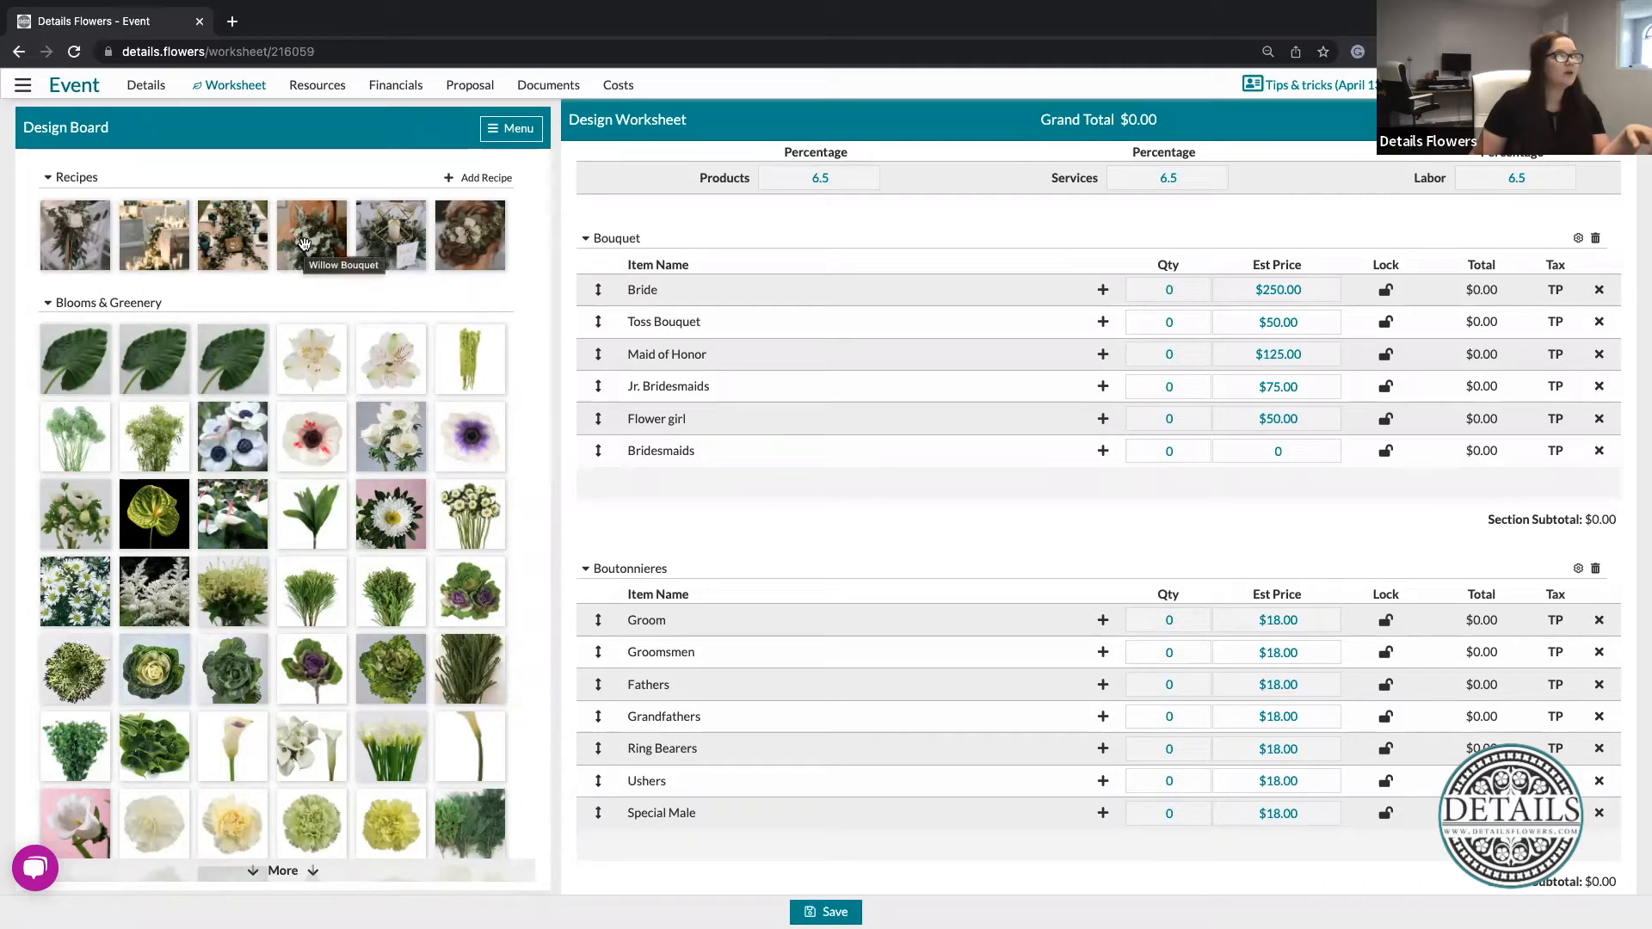
drag(304, 245, 1033, 304)
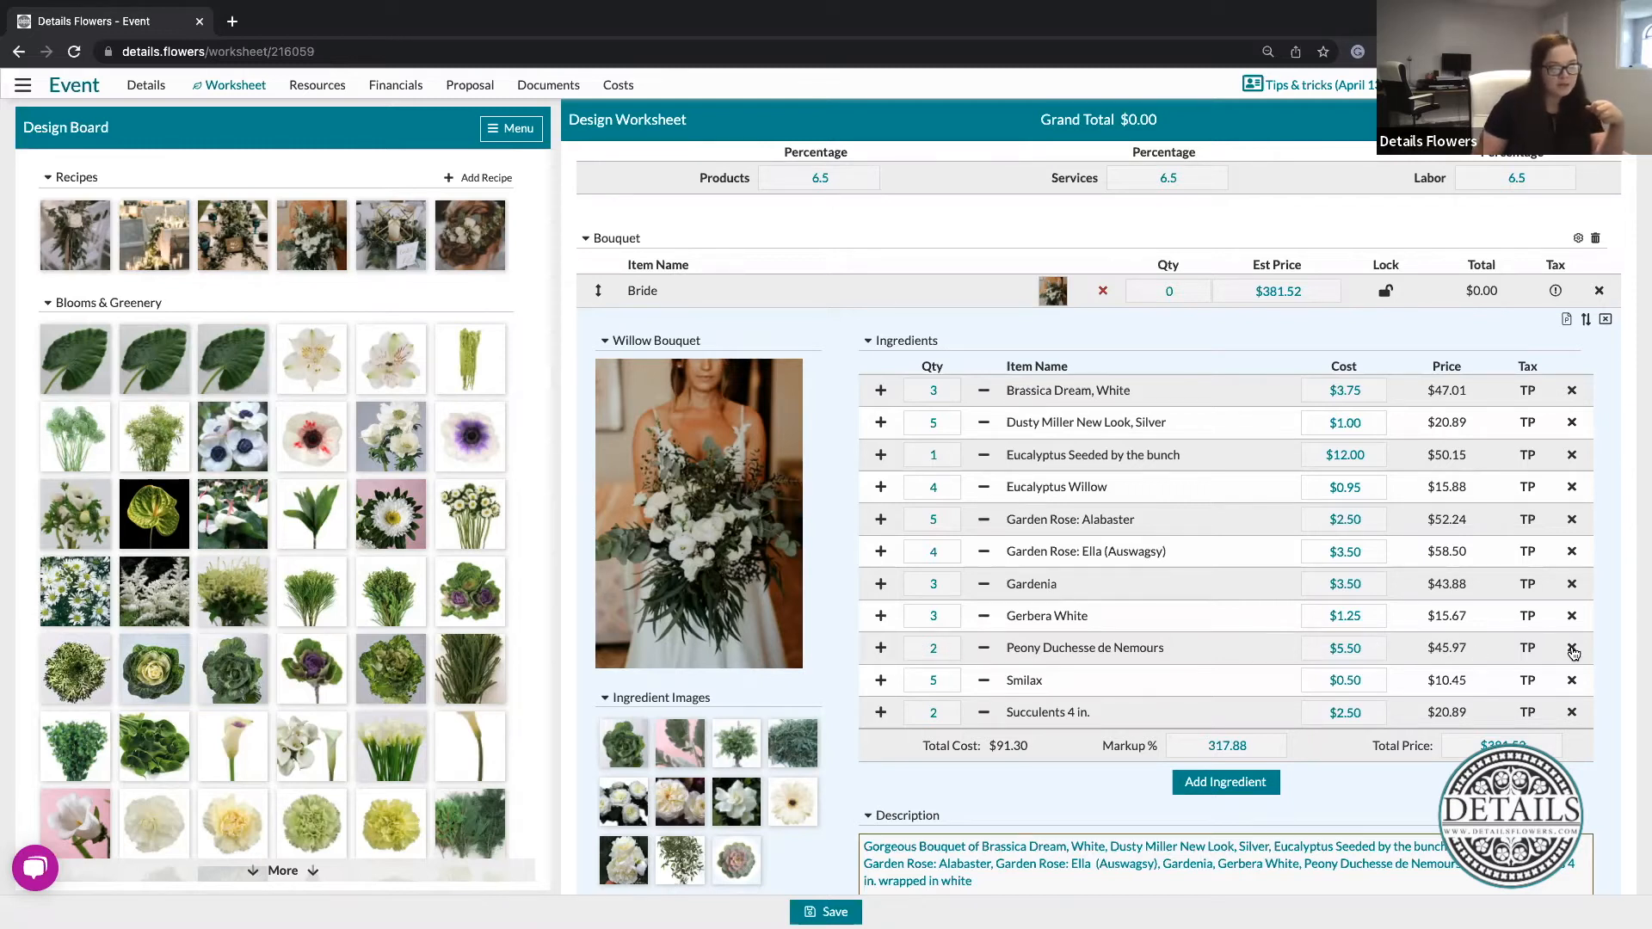
click(1572, 648)
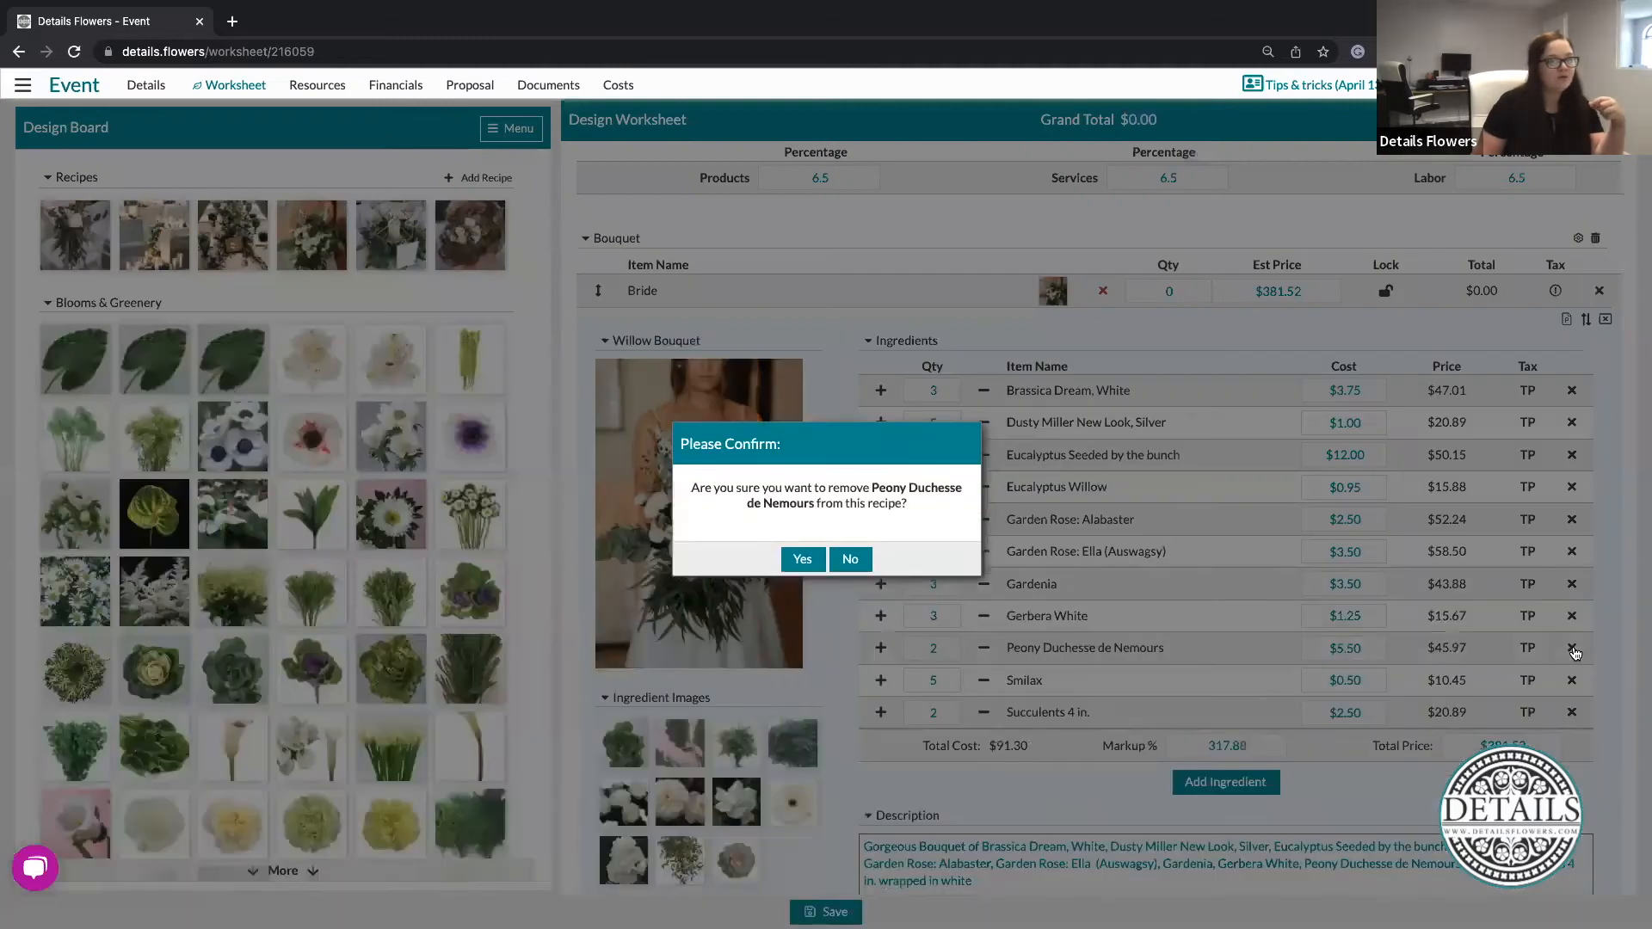
click(792, 561)
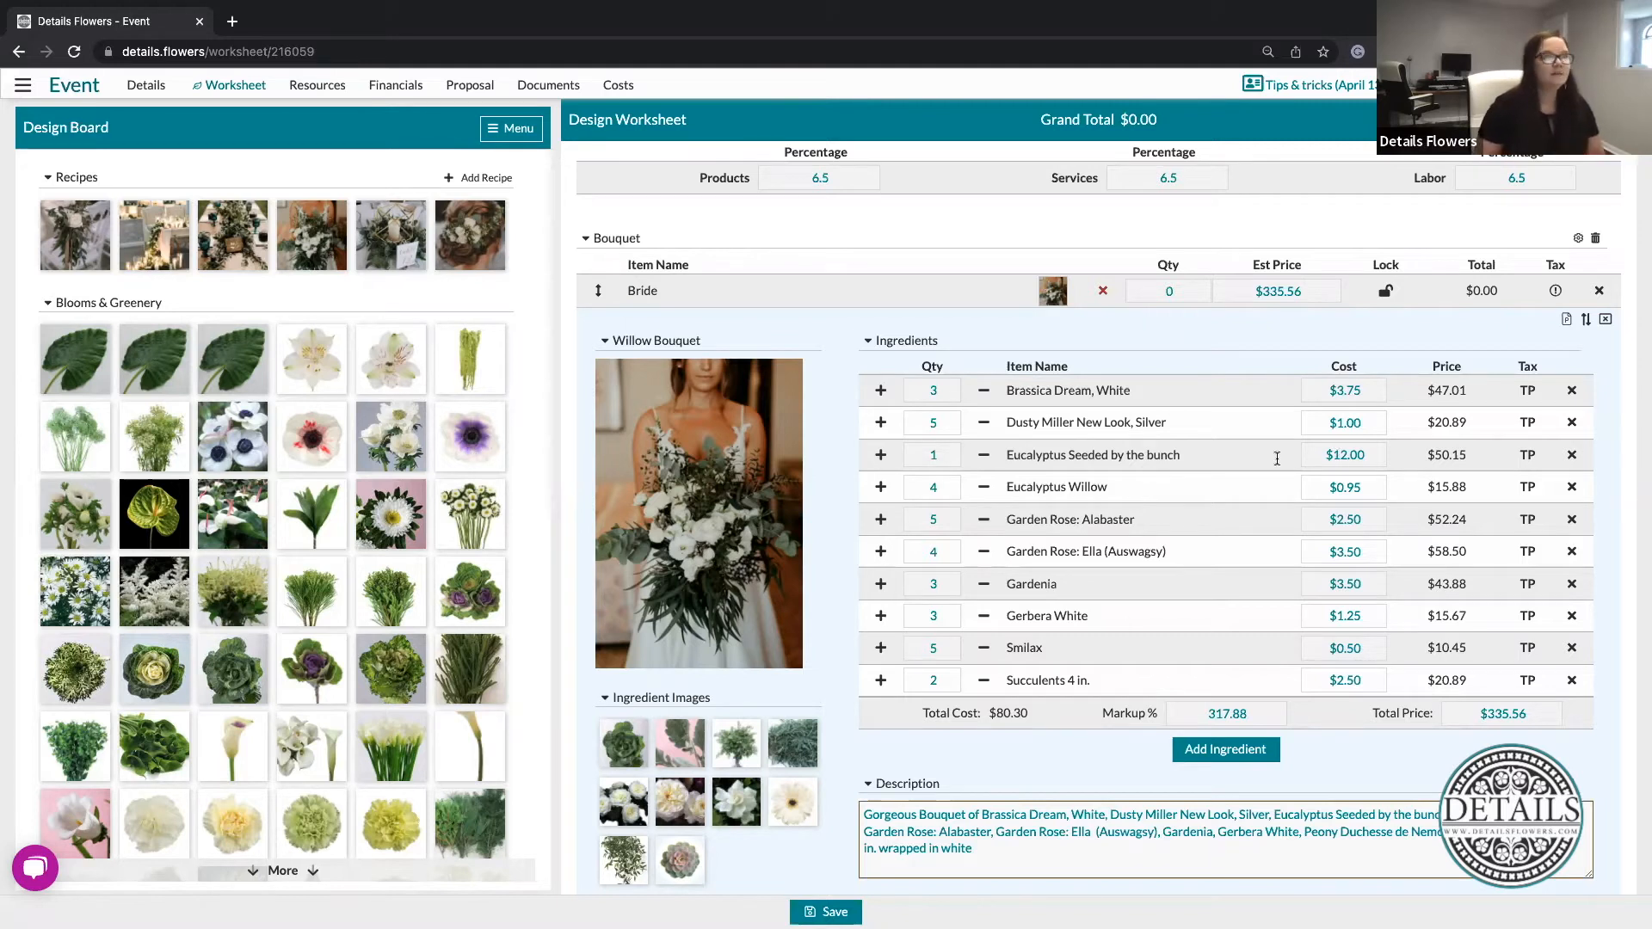
Set the Bride recipe's quantities to 4 for Dusty Miller New Look, Silver and 3 for Garden Rose: Alabaster.
double_click(948, 426)
text(4)
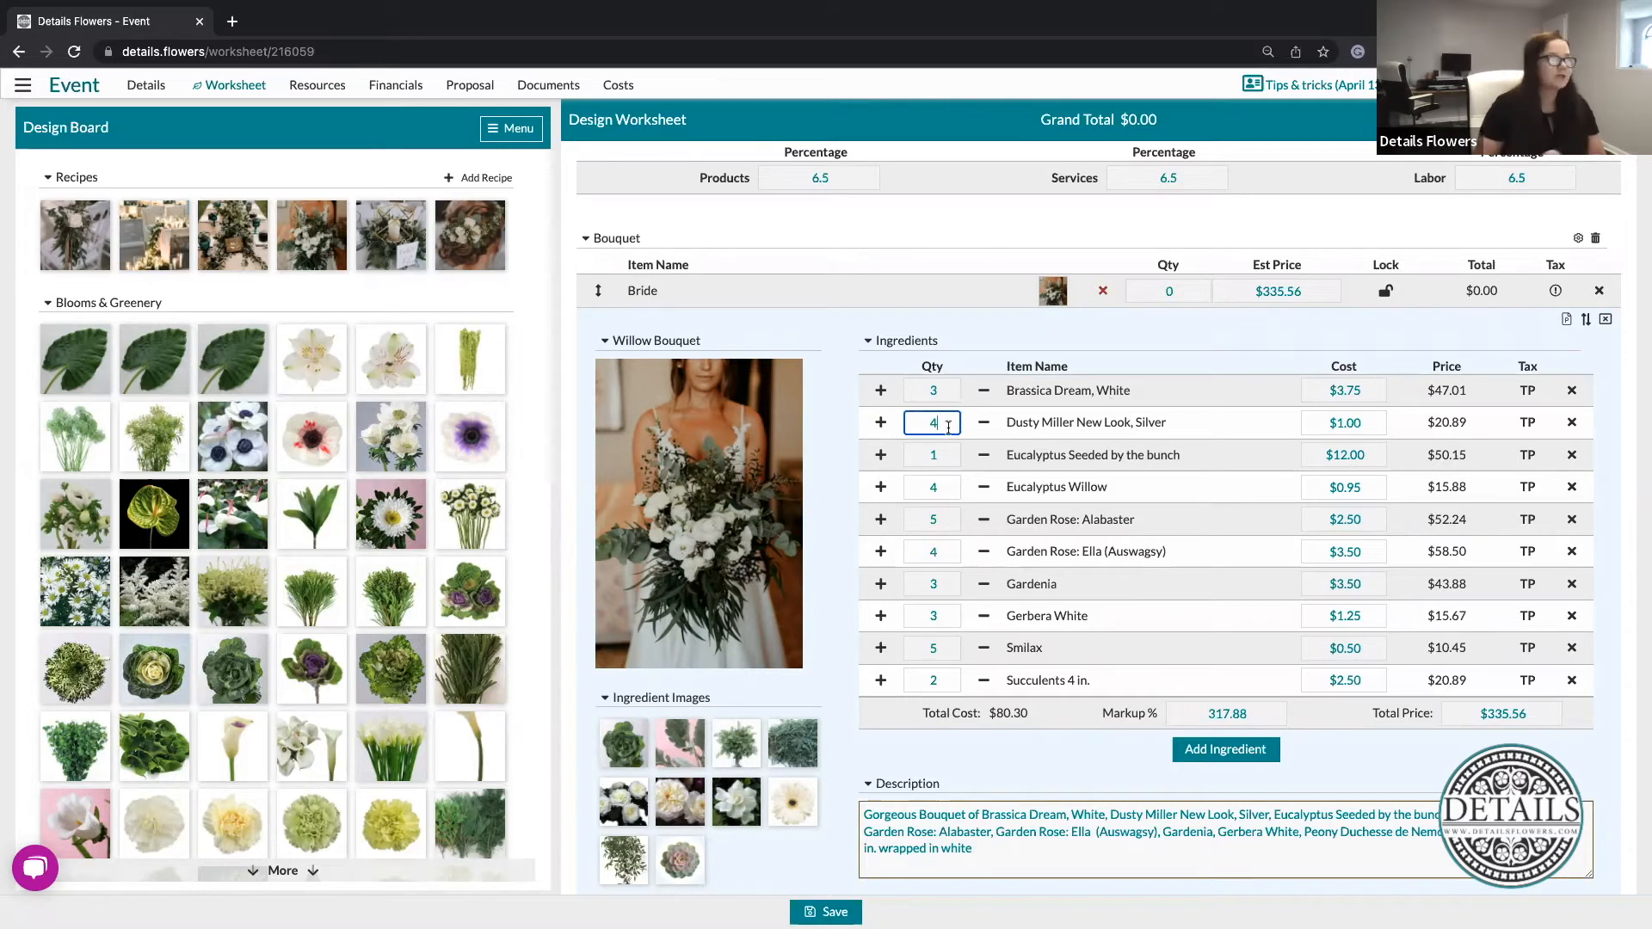
double_click(944, 518)
text(3)
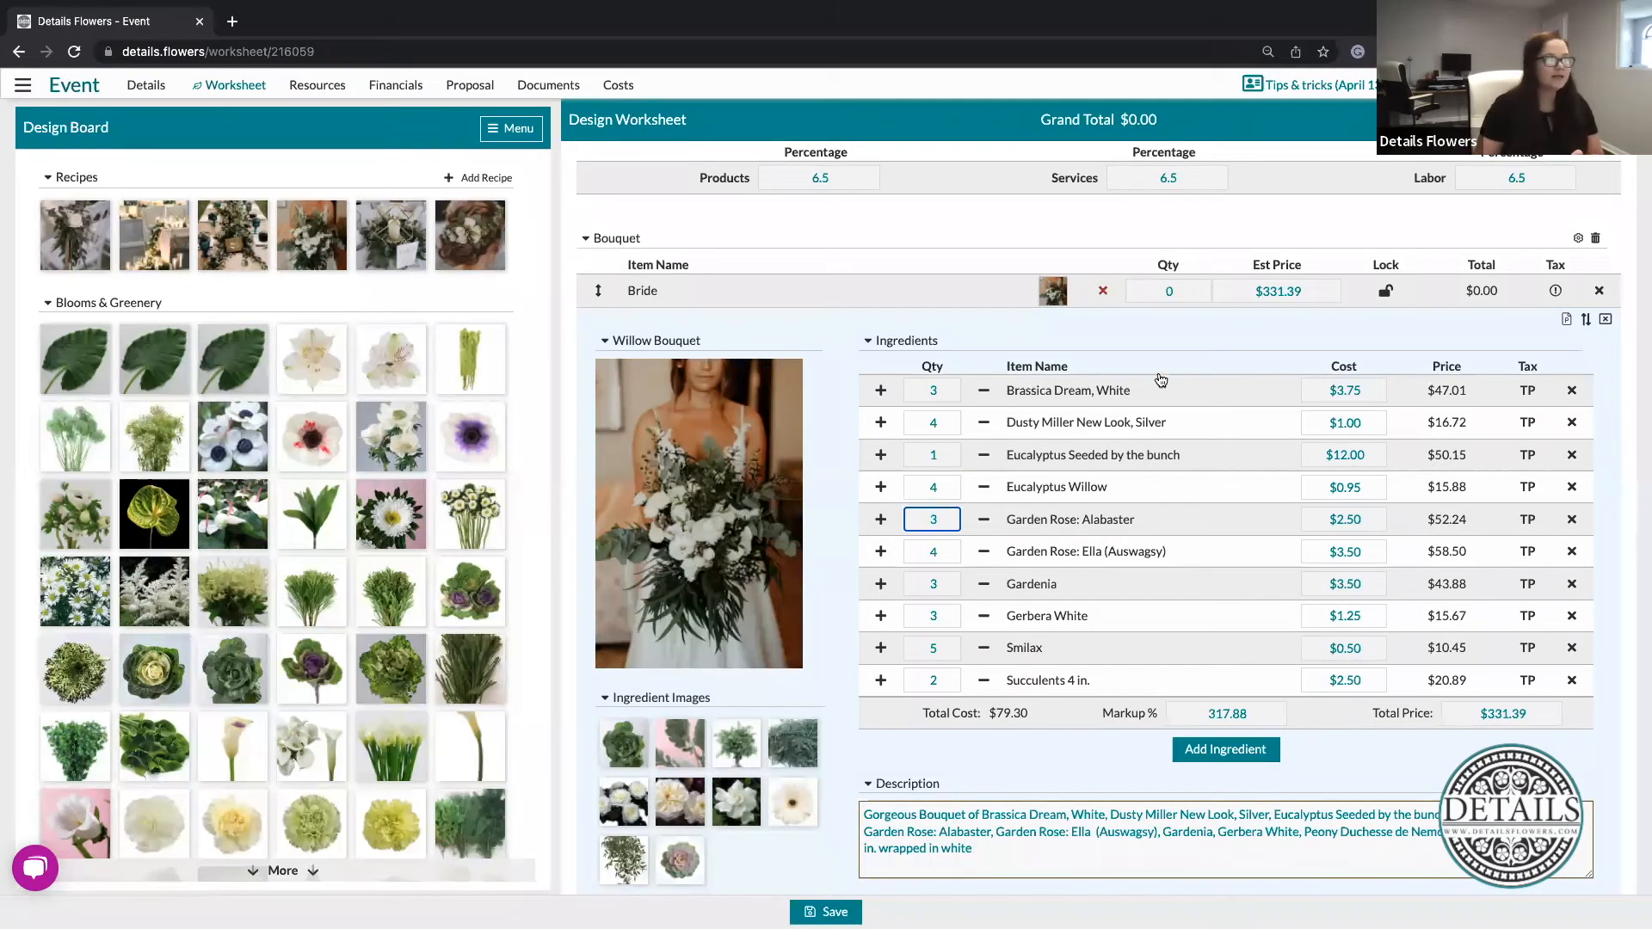
click(1155, 334)
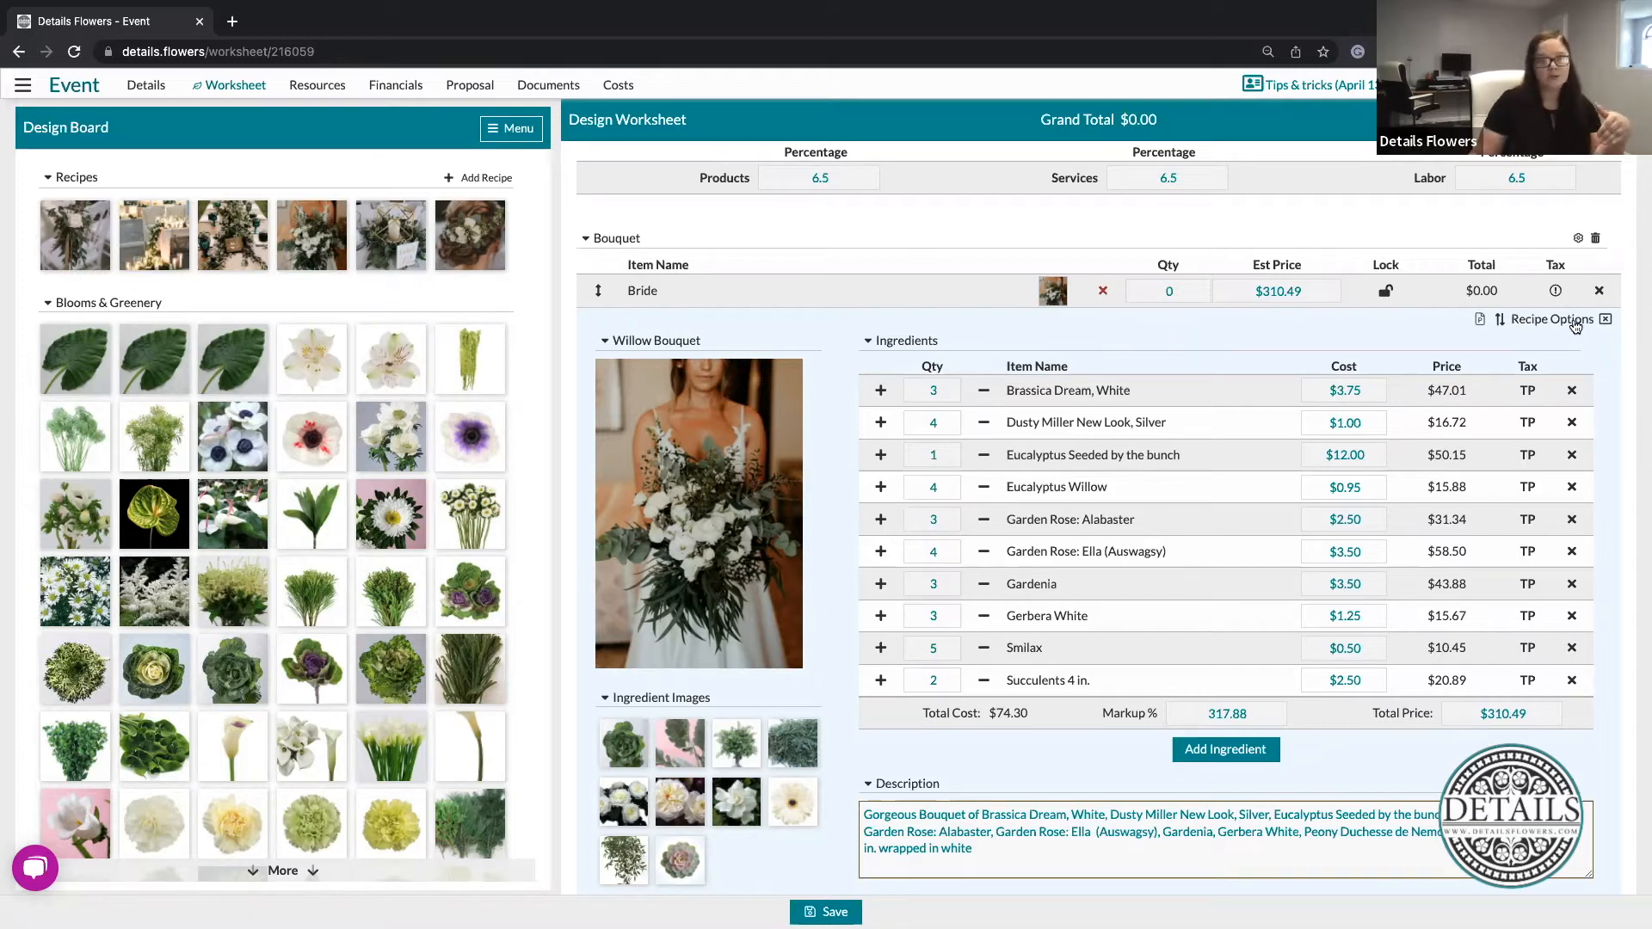
View the original Willow Bouquet gallery recipe with its ingredient list and review the available recipe options.
click(1574, 325)
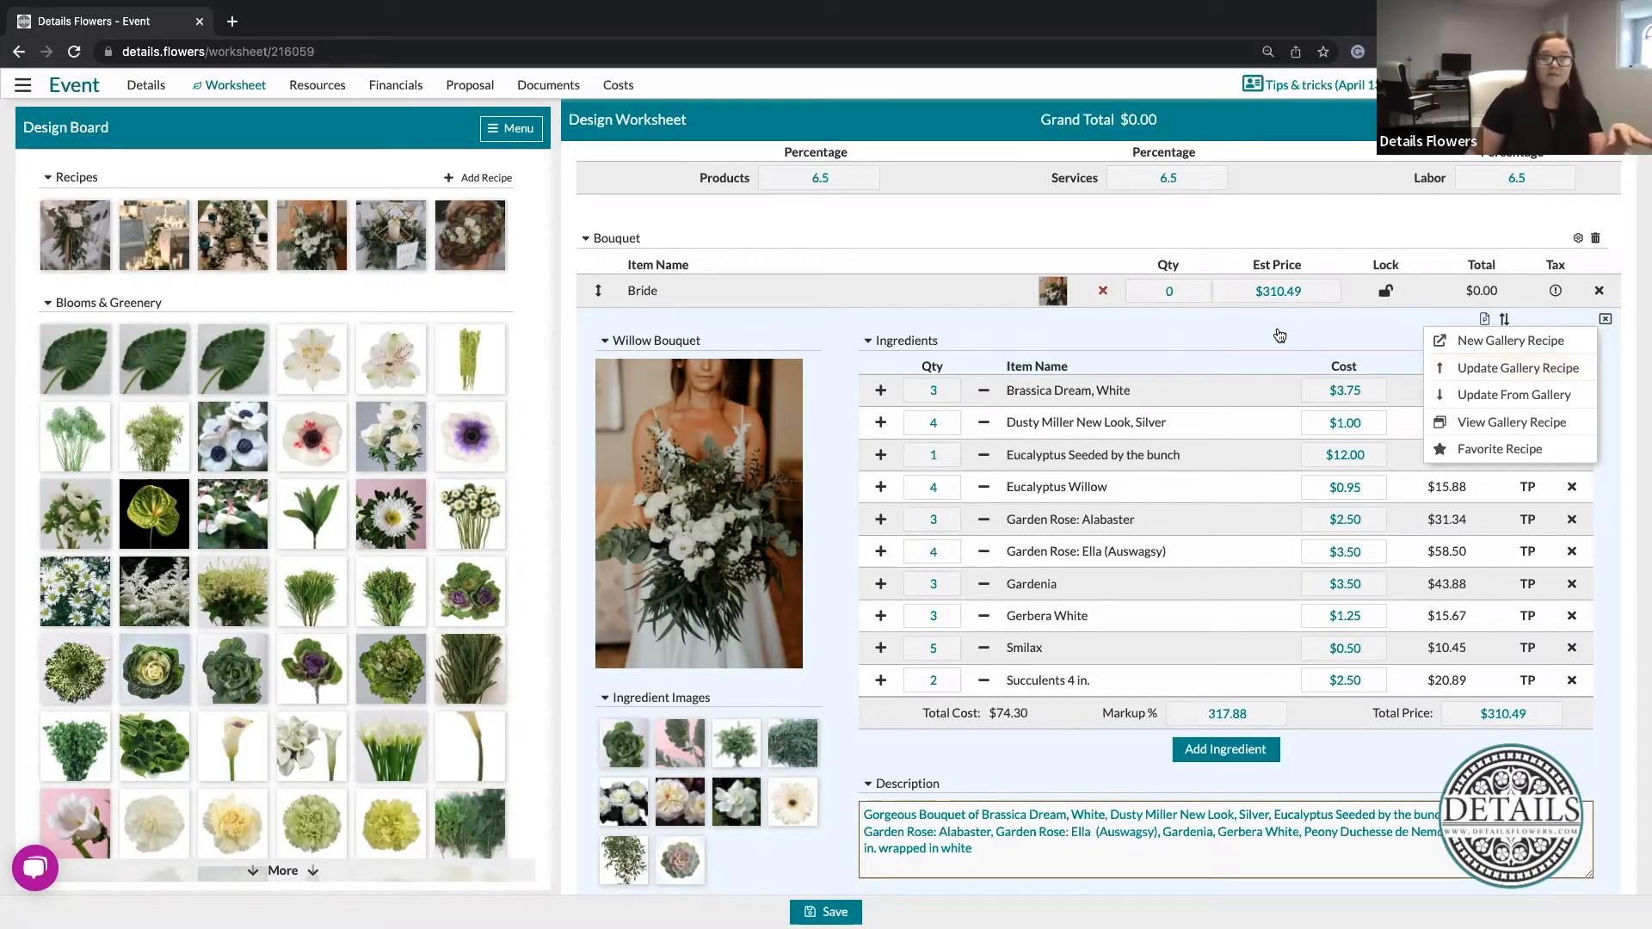
click(1512, 424)
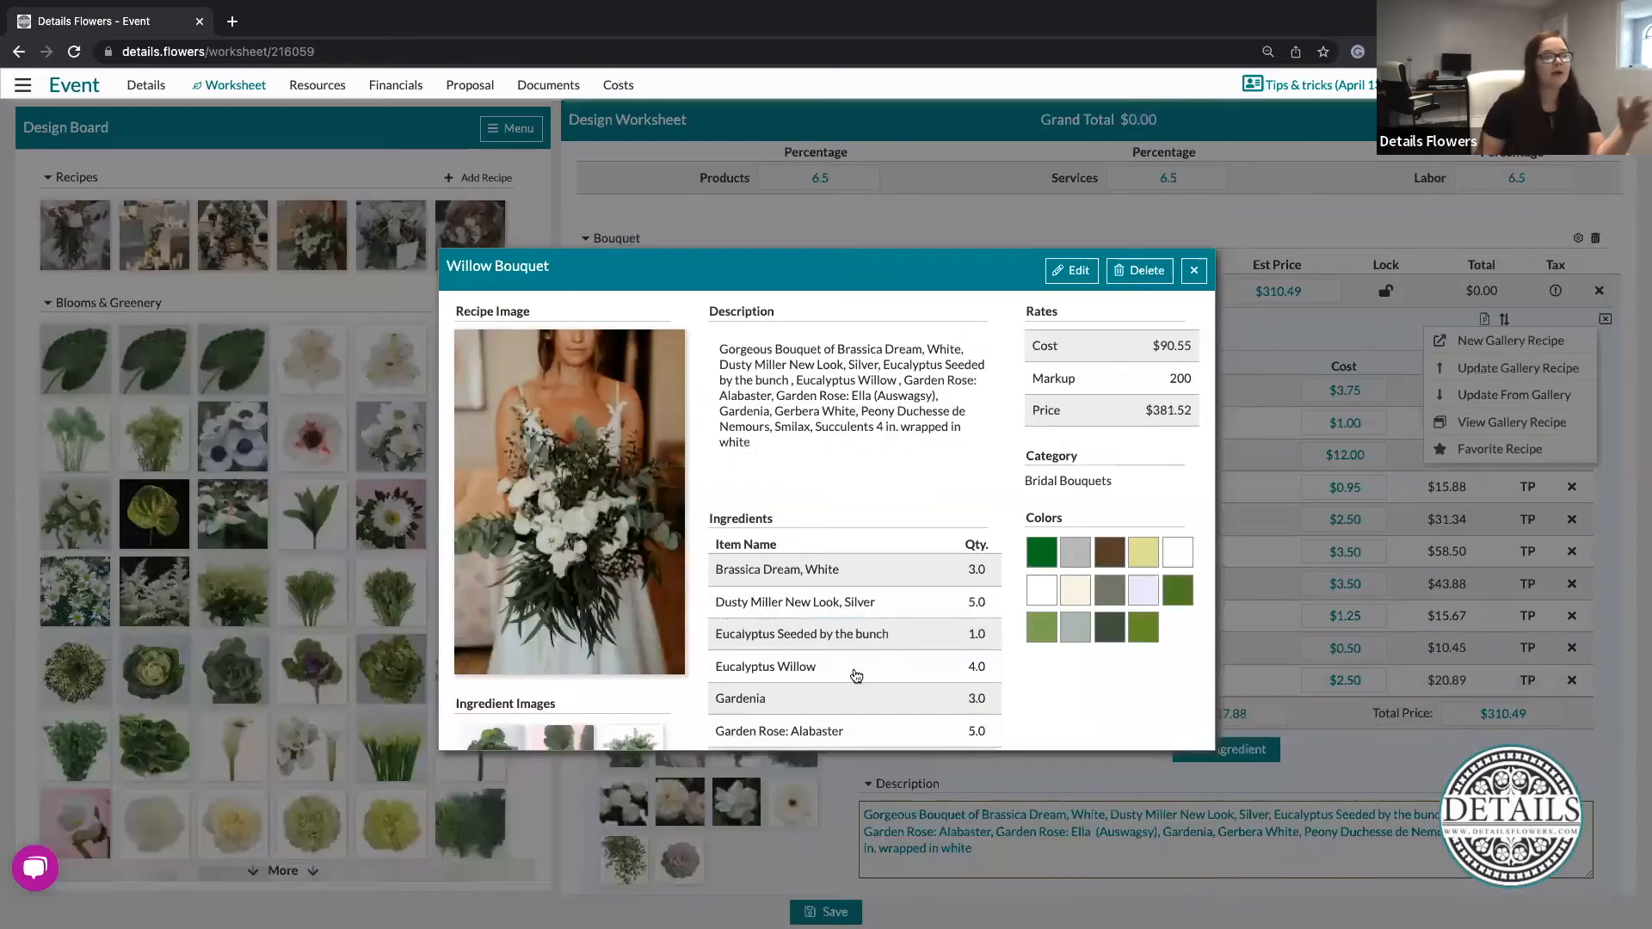
scroll(854, 671, down, 3)
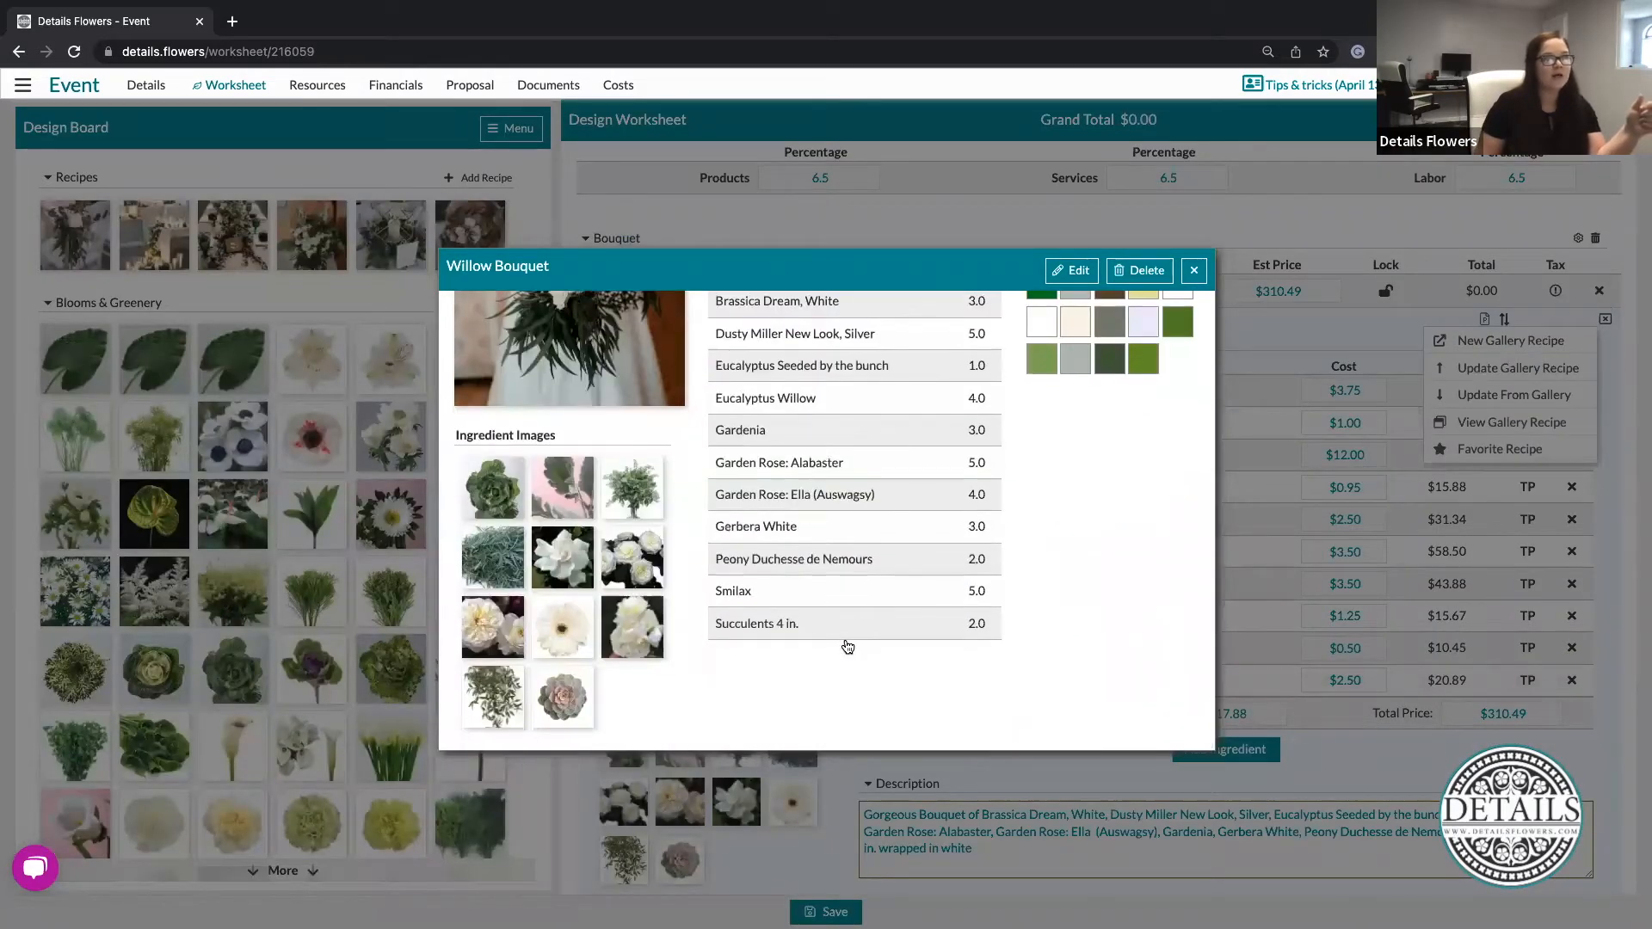
scroll(843, 645, up, 5)
click(1194, 270)
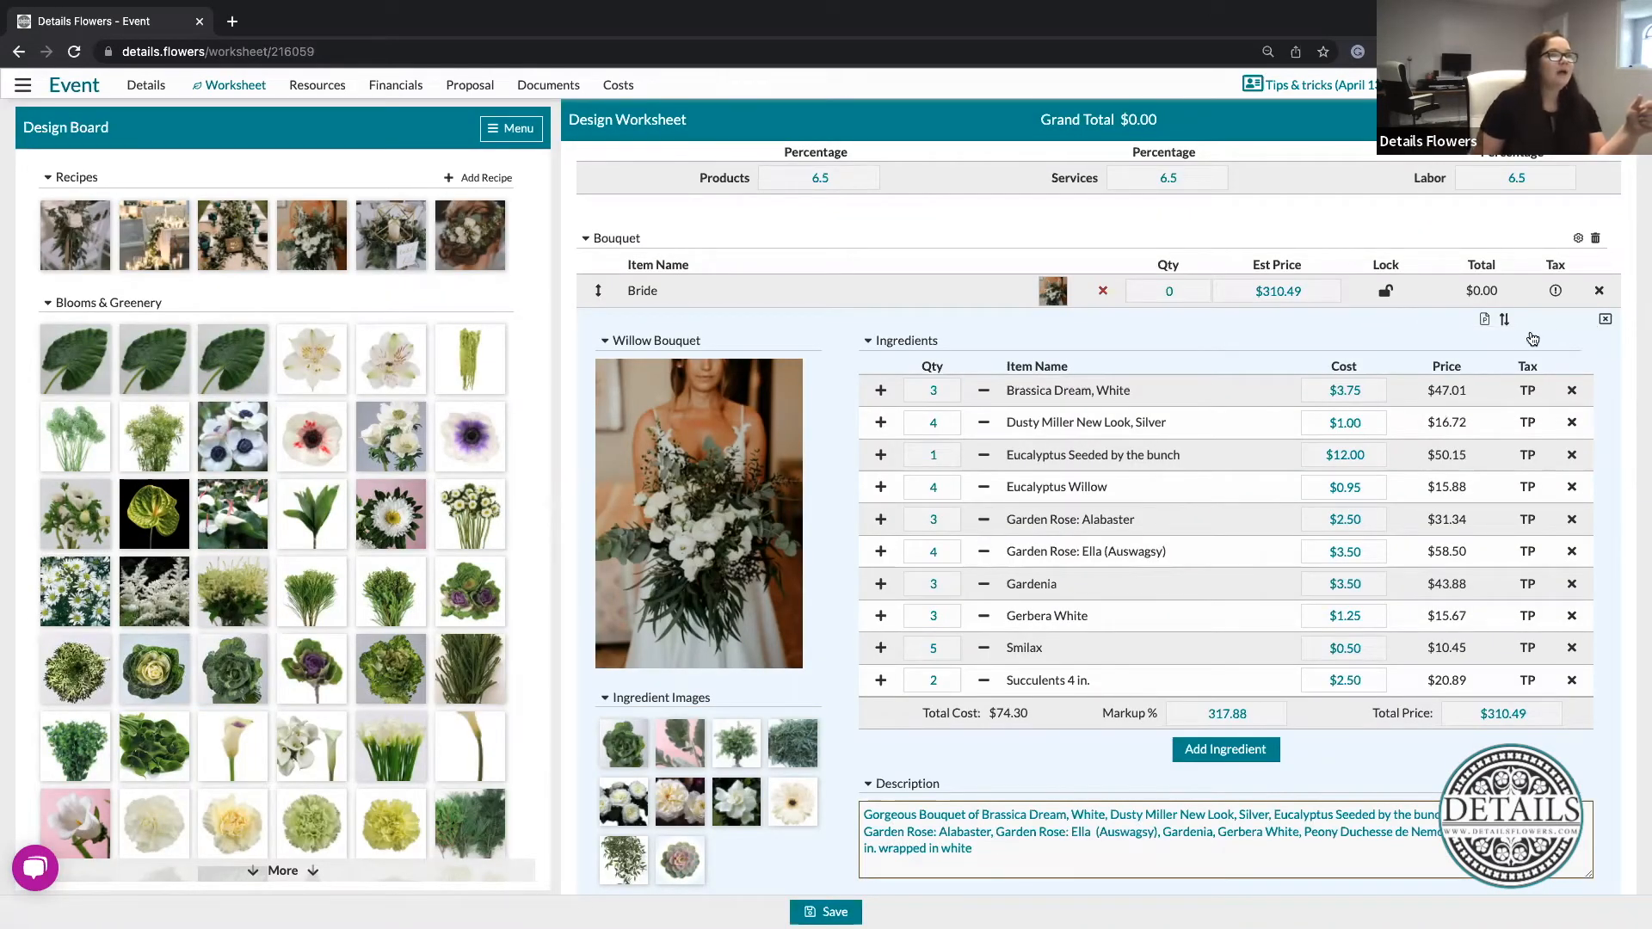
click(1503, 319)
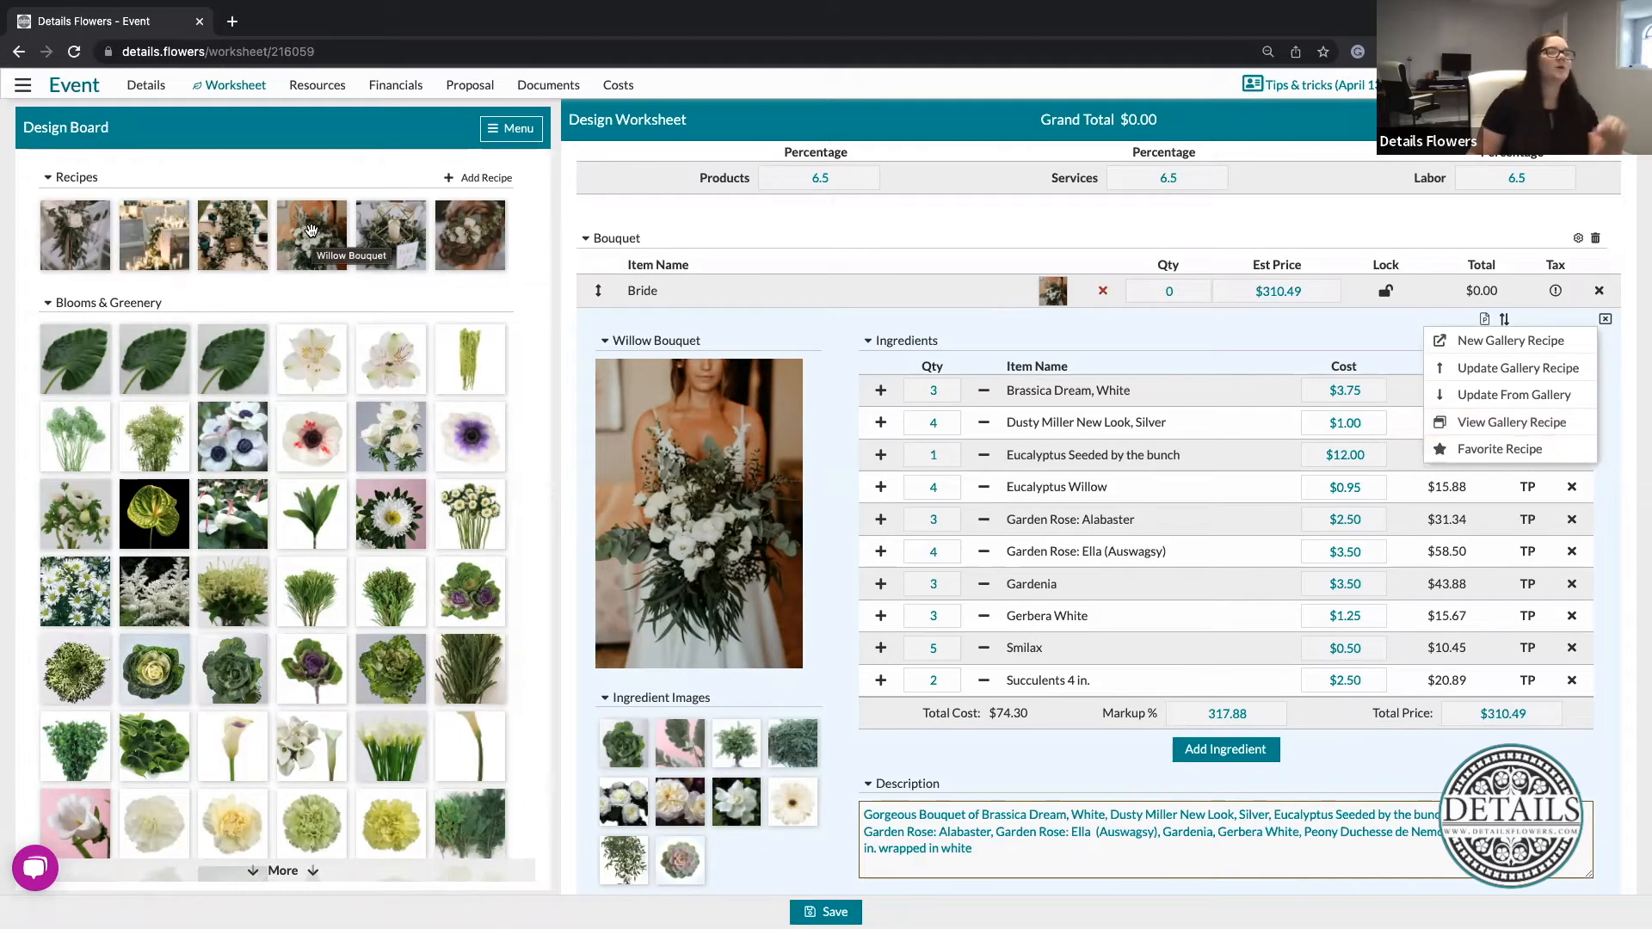
click(1235, 344)
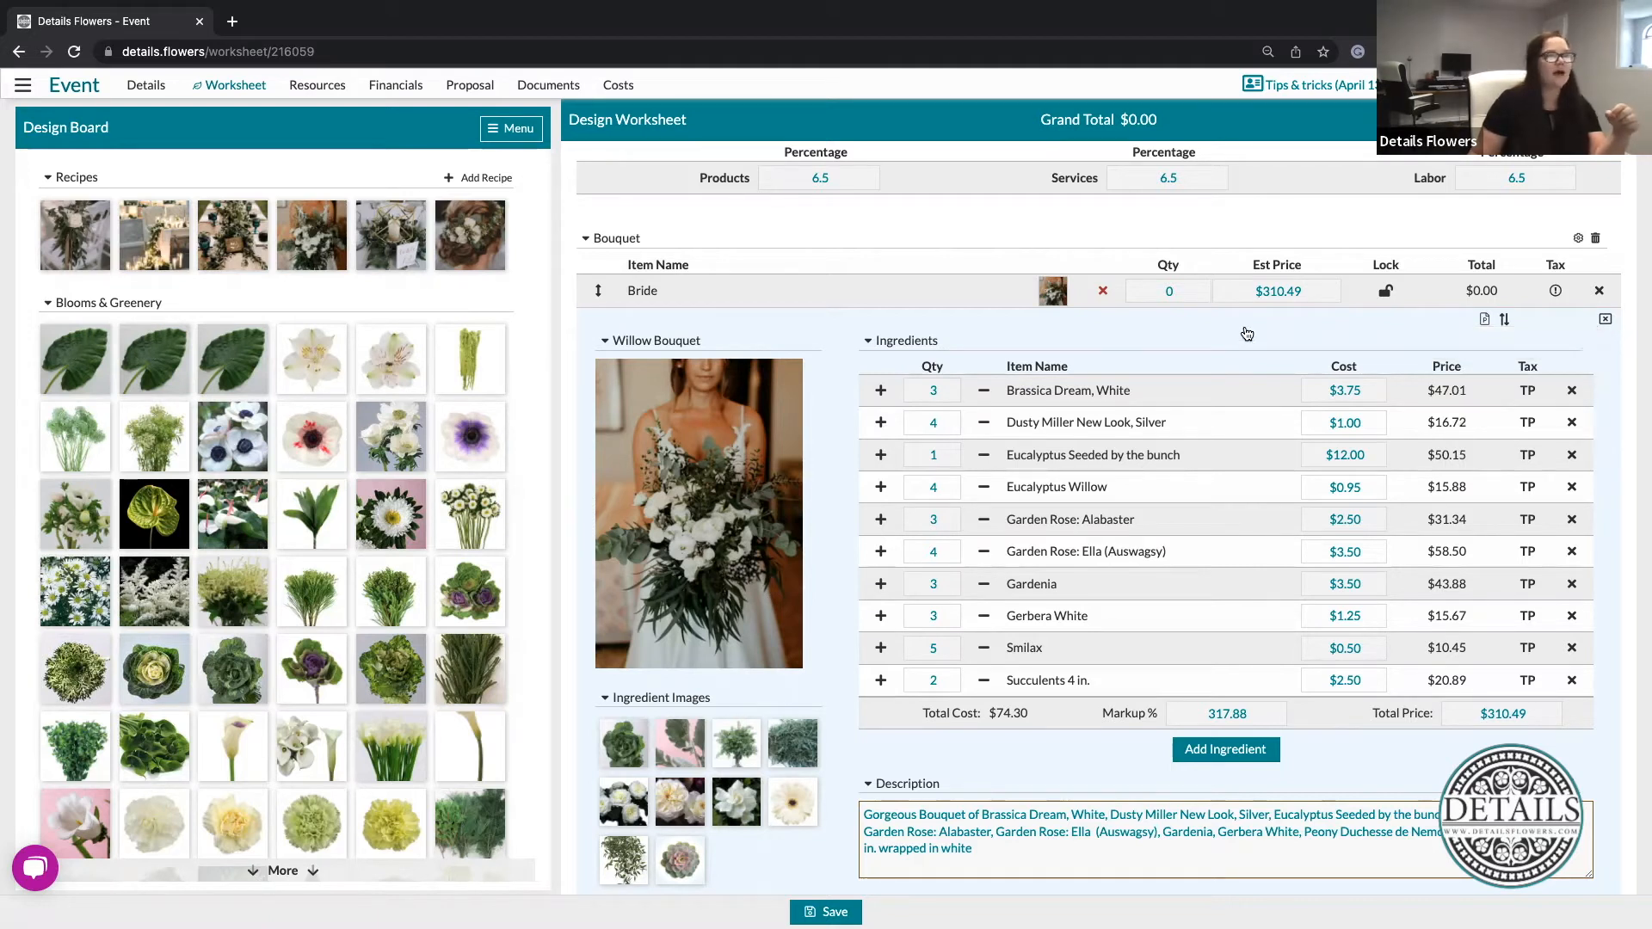
Set the quantity of the Bride bouquet to 1.
click(1185, 293)
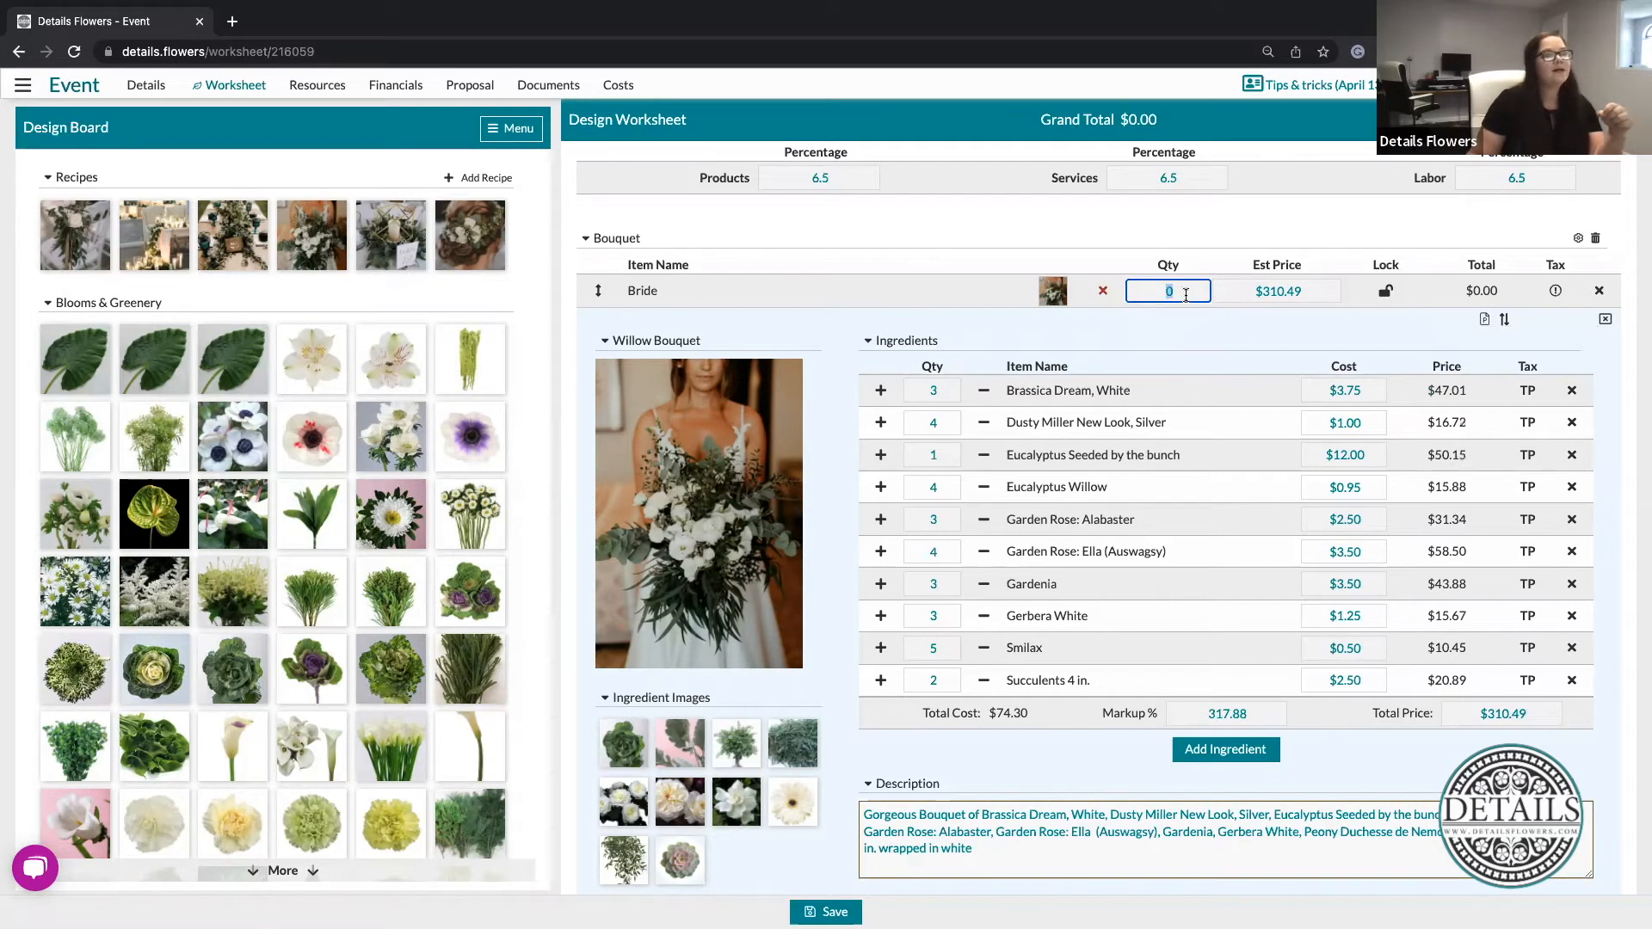
text(1)
click(1259, 349)
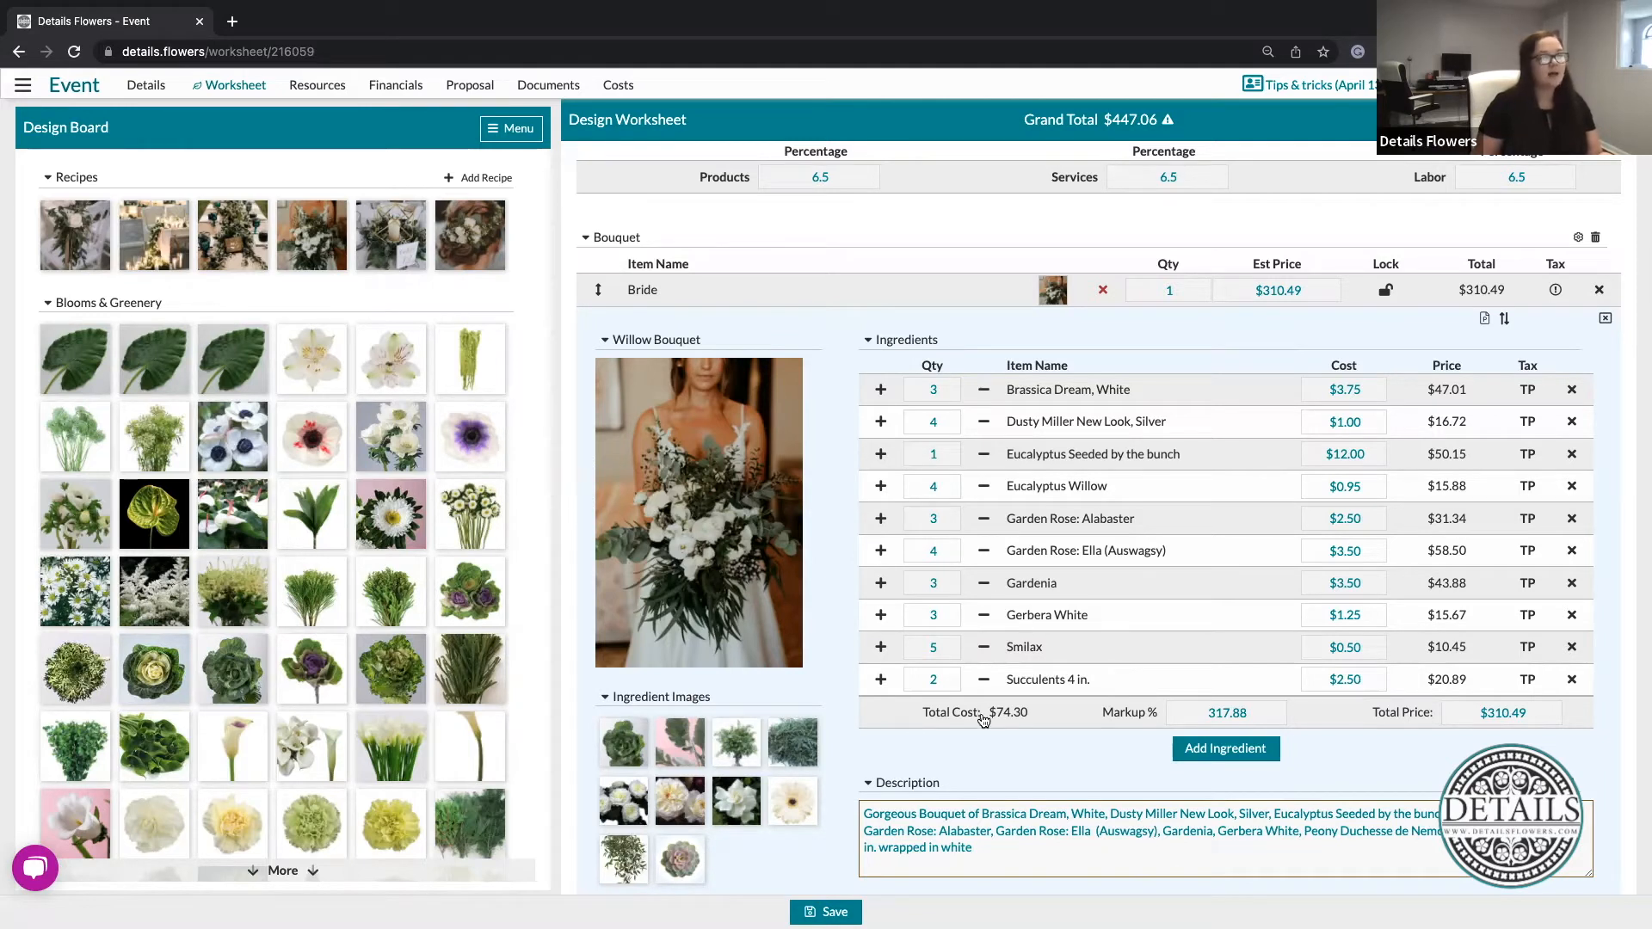
Examine the total cost and markup percentage of the Bride bouquet's recipe.
drag(923, 716, 1028, 716)
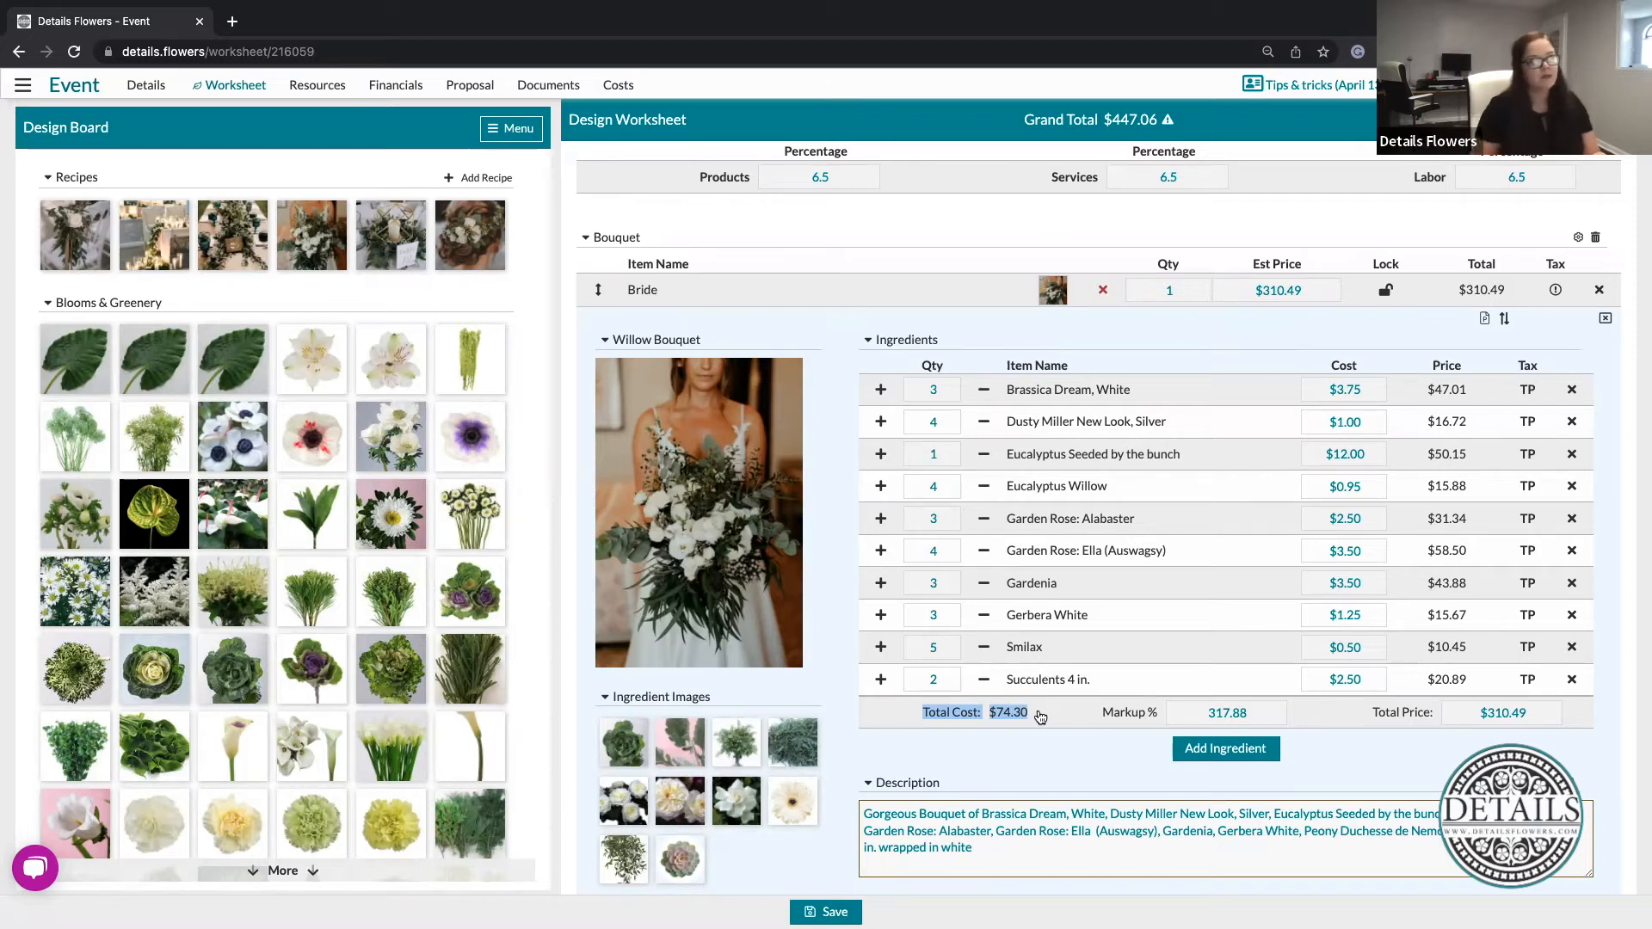
click(1237, 712)
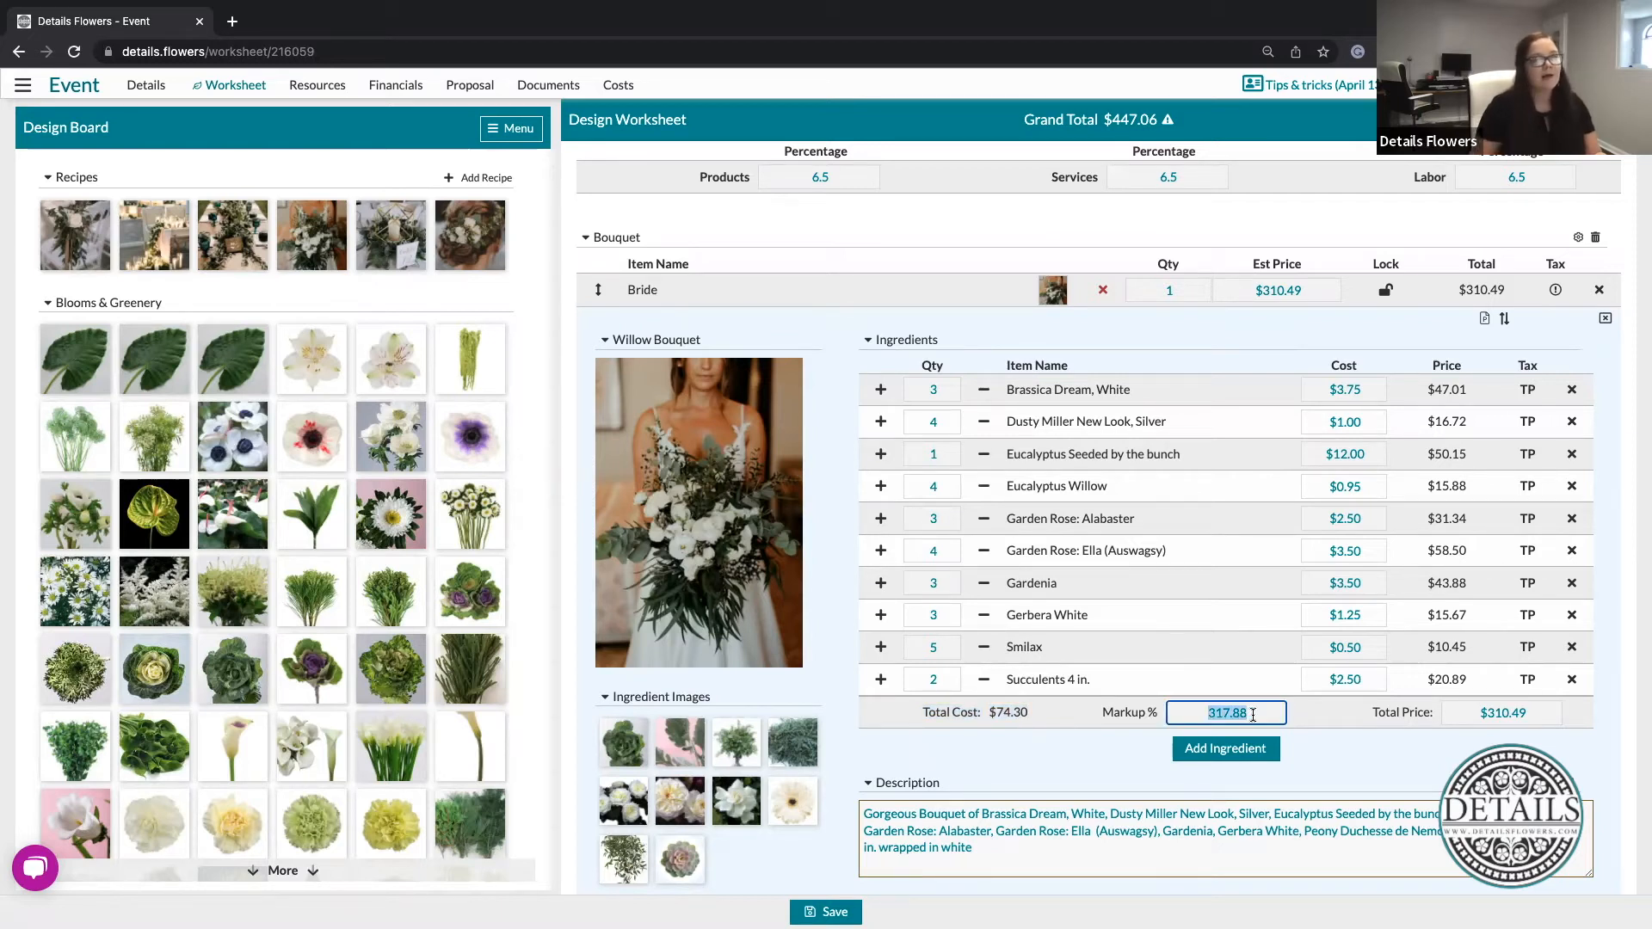
drag(1096, 715, 1206, 712)
click(1206, 712)
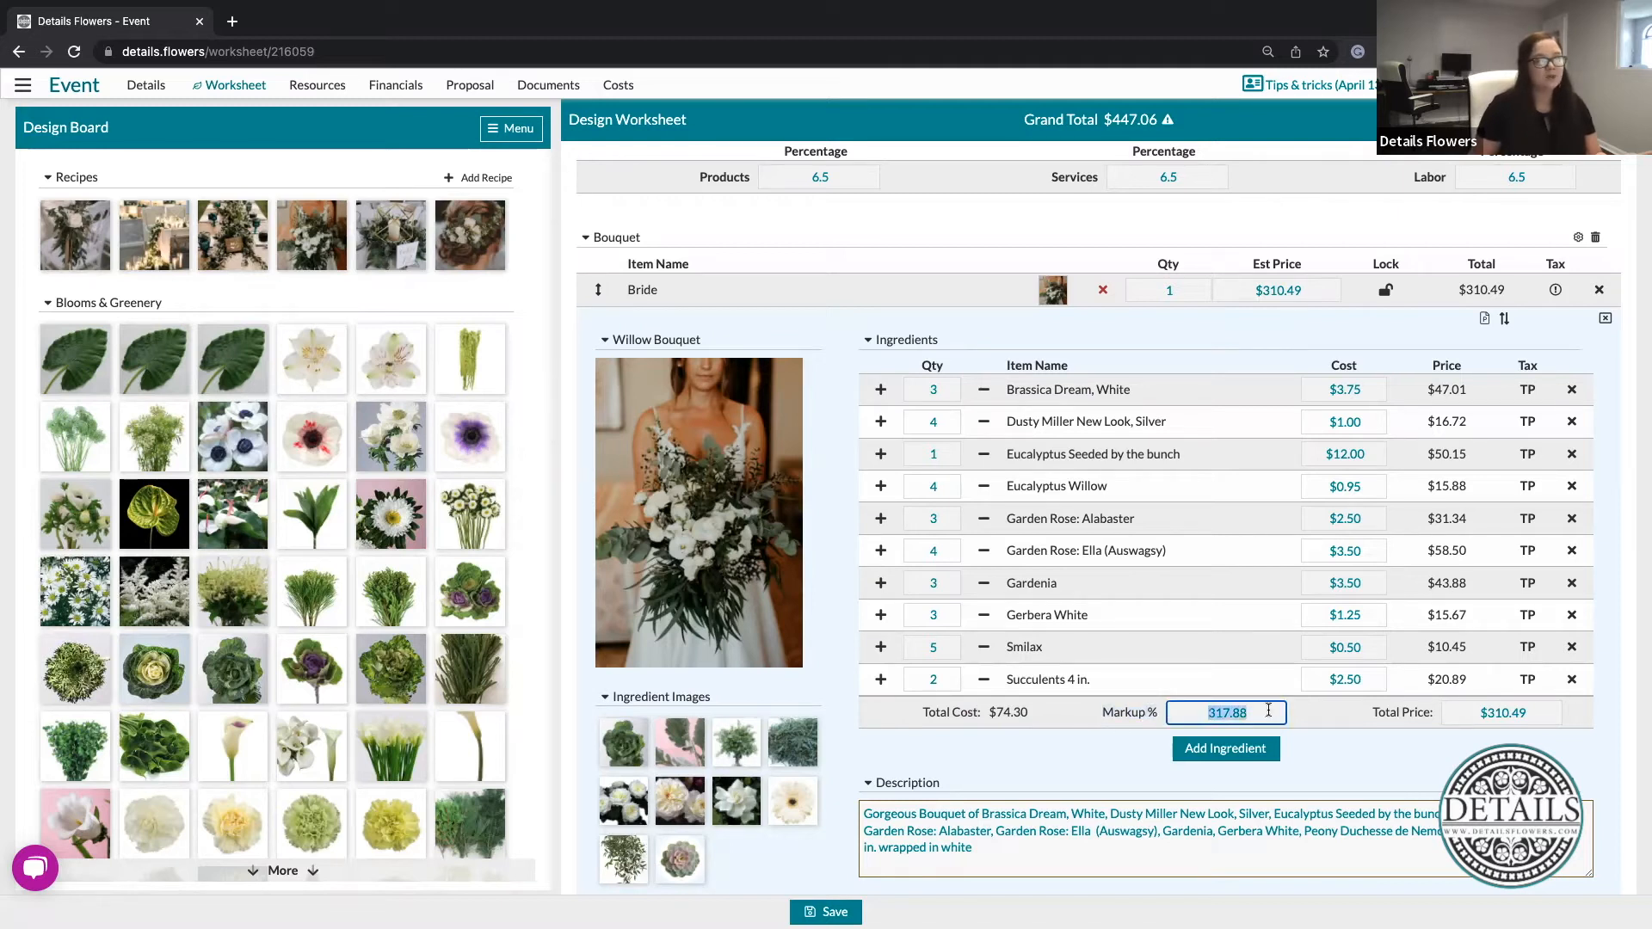
click(1362, 779)
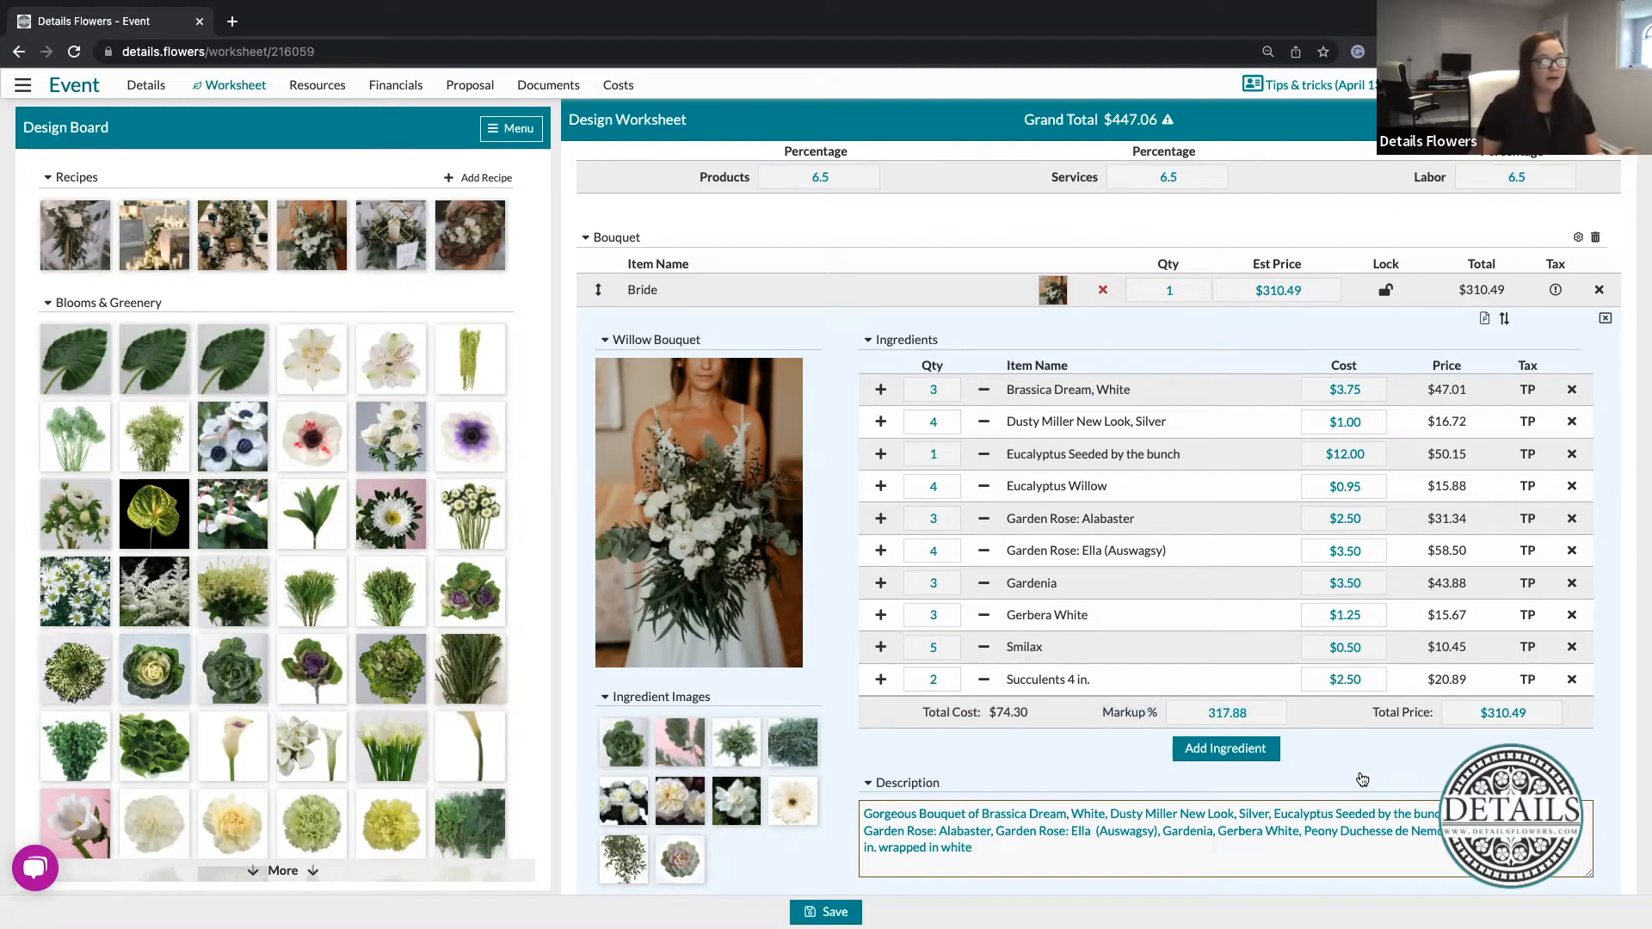
Set the markup percentage of the Bride bouquet's recipe to 300.
click(1254, 715)
text(300)
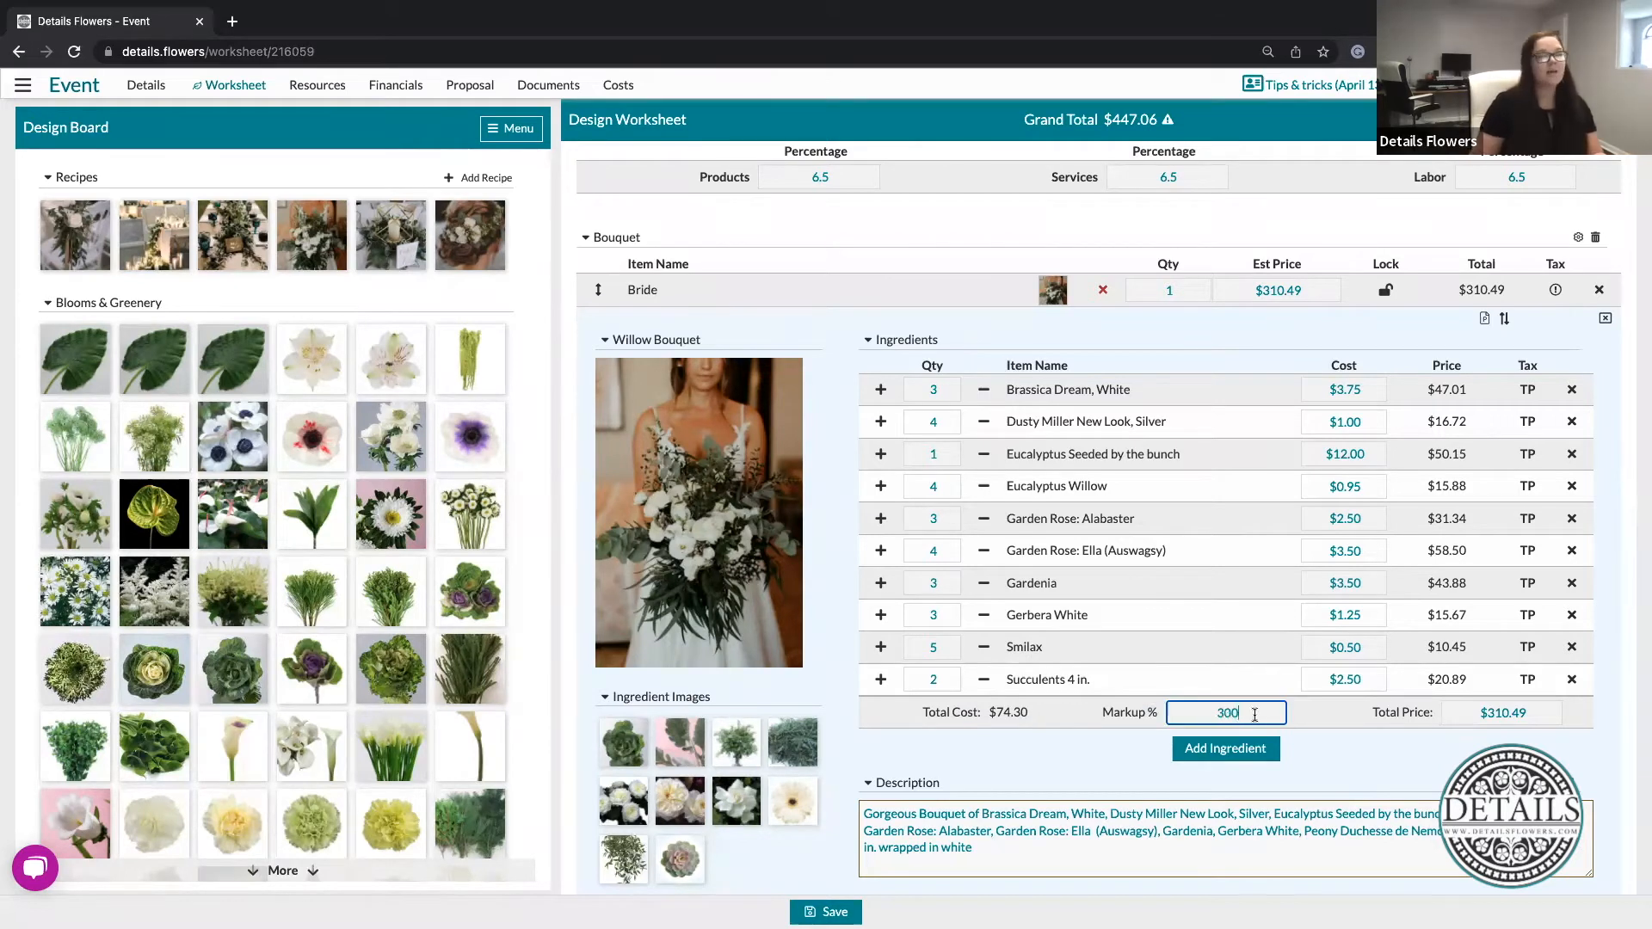
click(1334, 766)
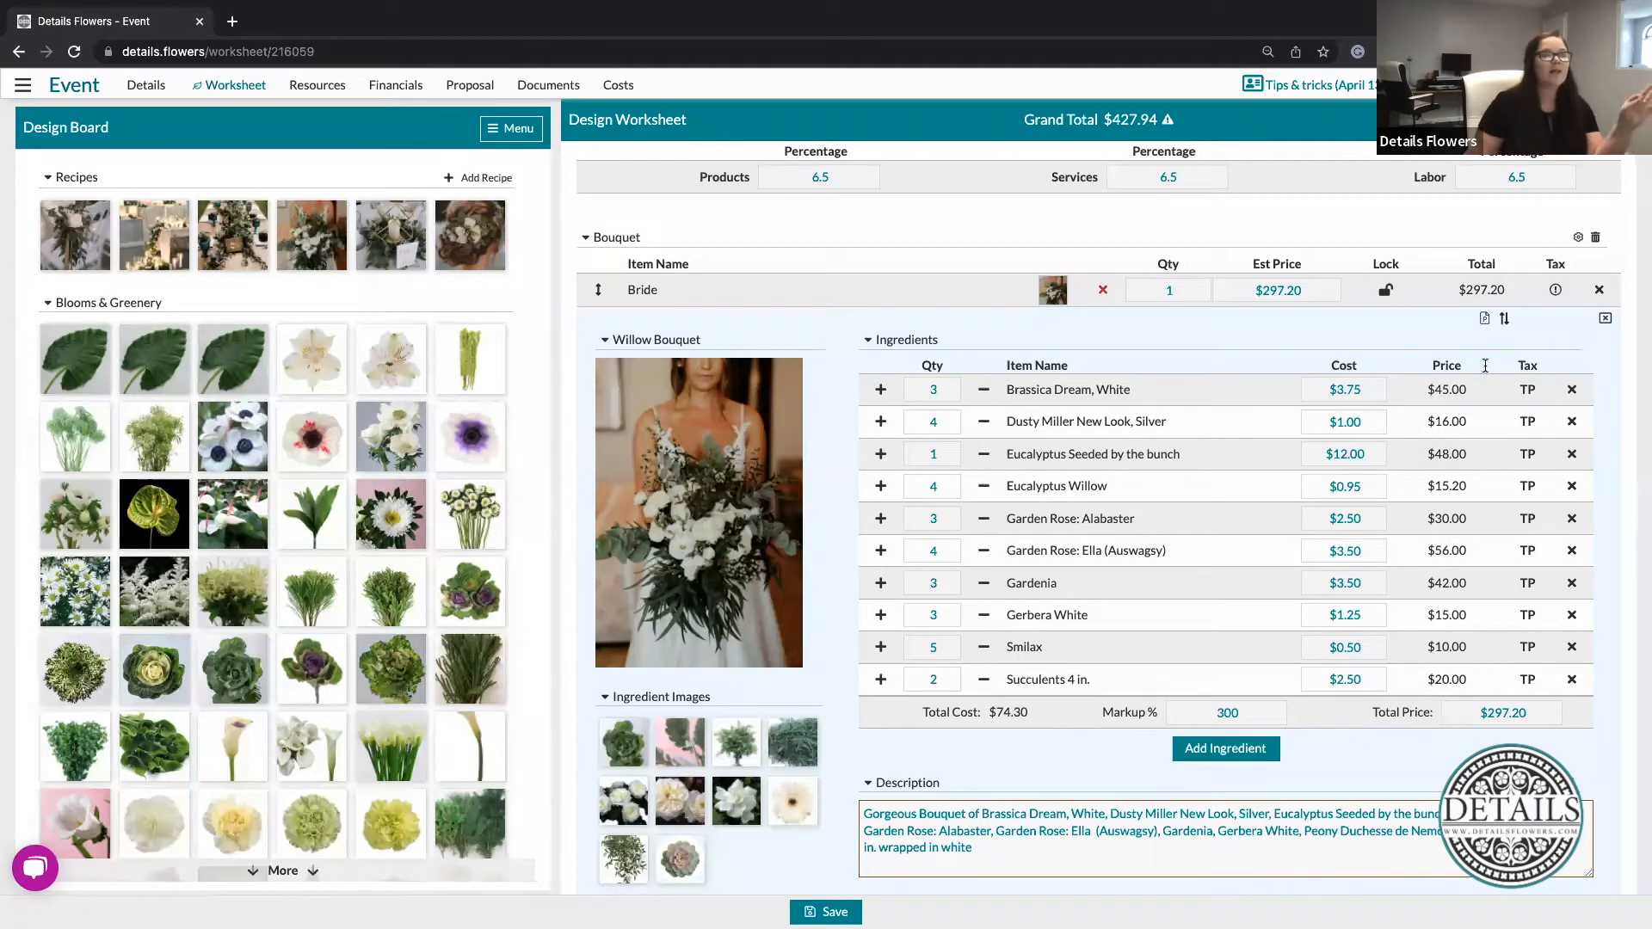
Check the Default Markup value in the Worksheet Settings and close the settings unchanged.
click(1597, 121)
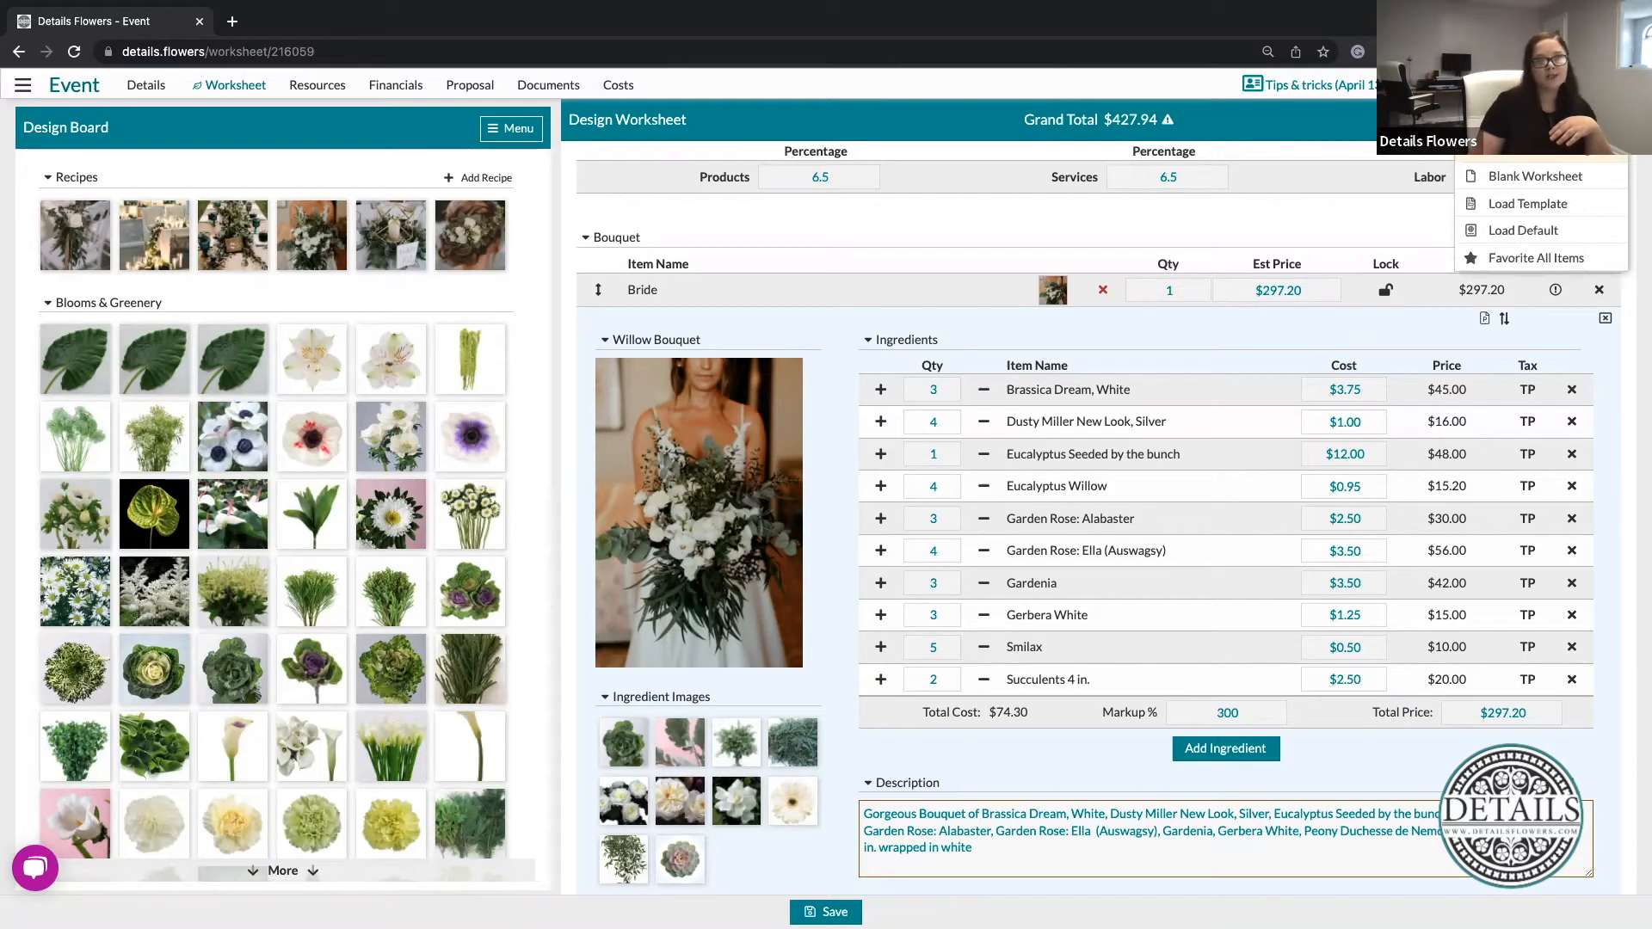
click(1540, 150)
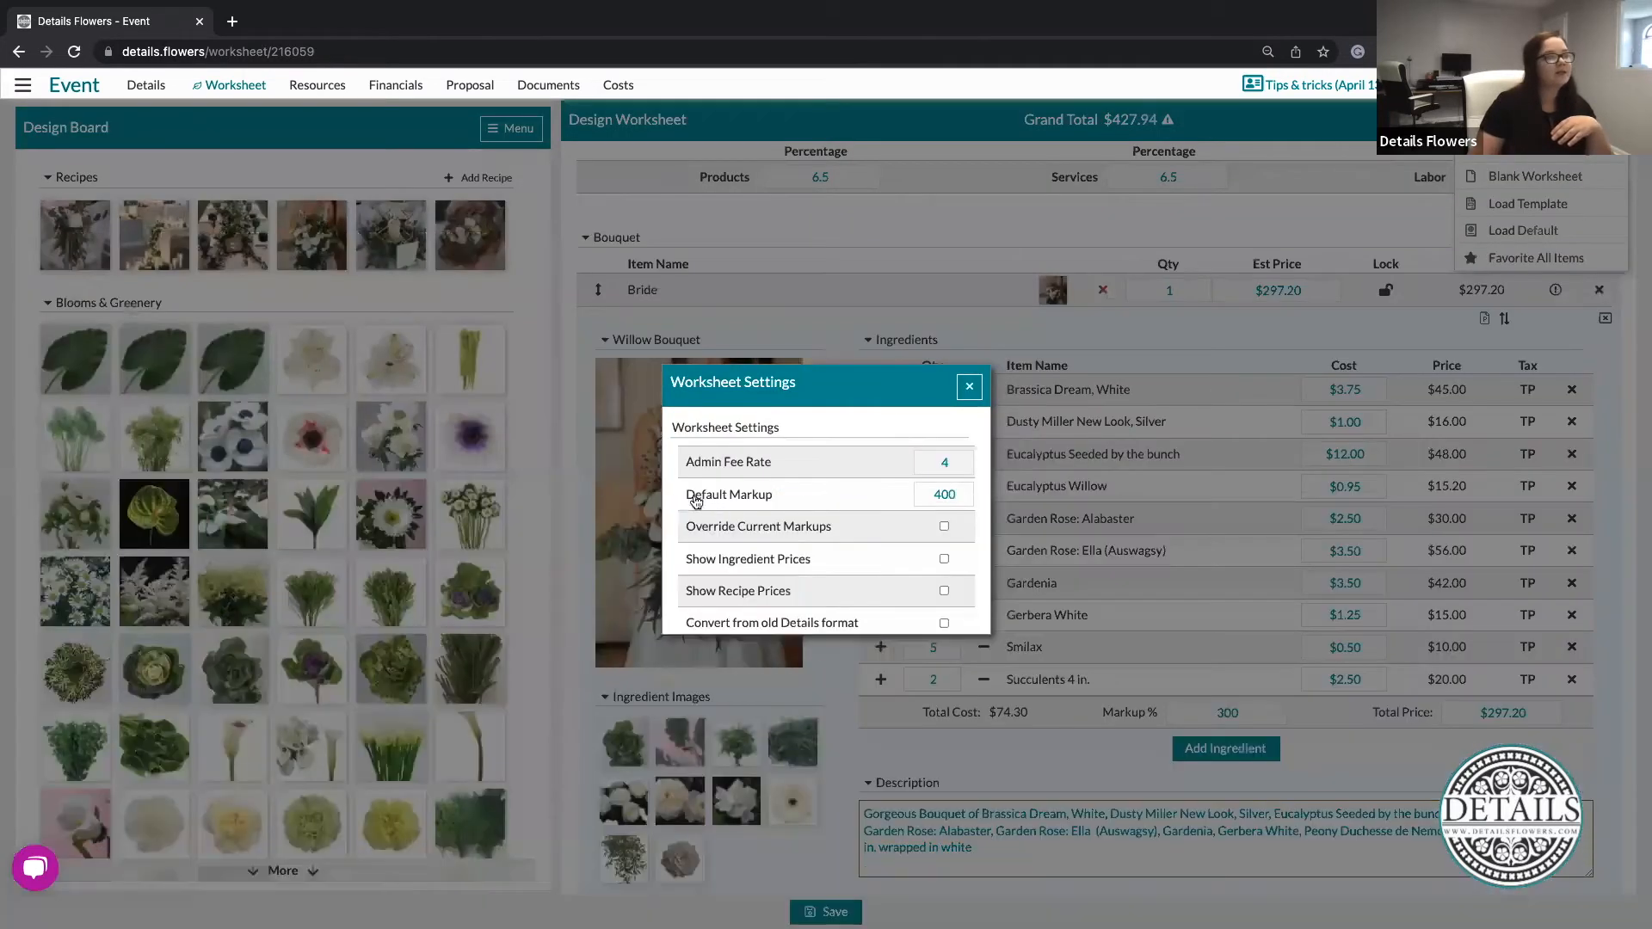
triple_click(719, 501)
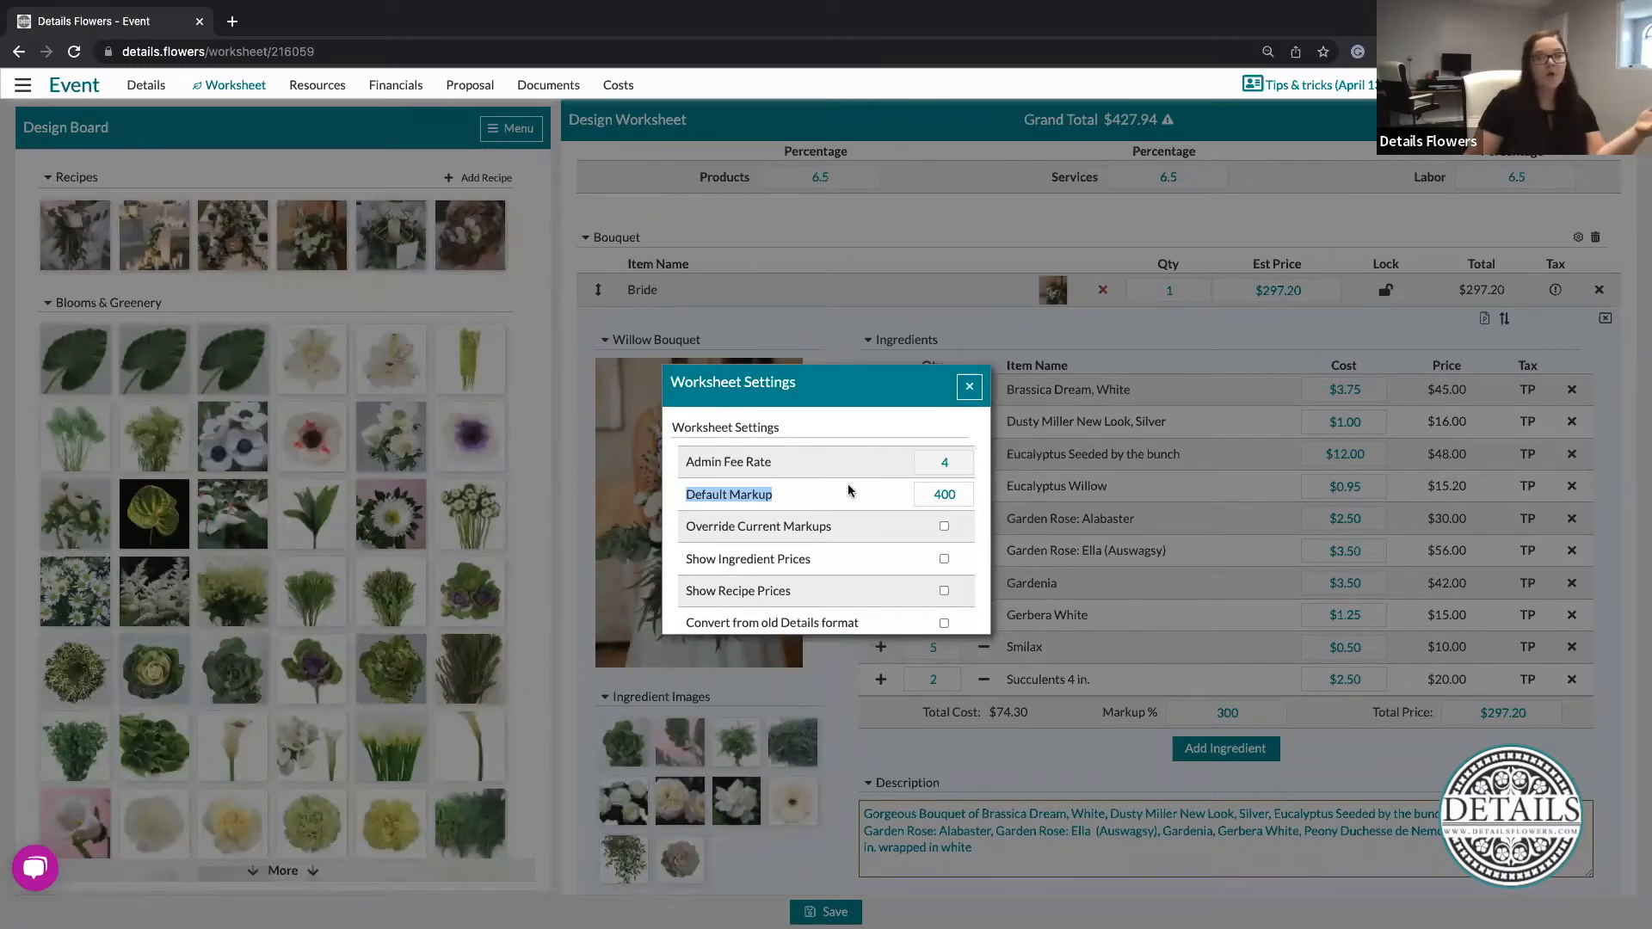
click(967, 389)
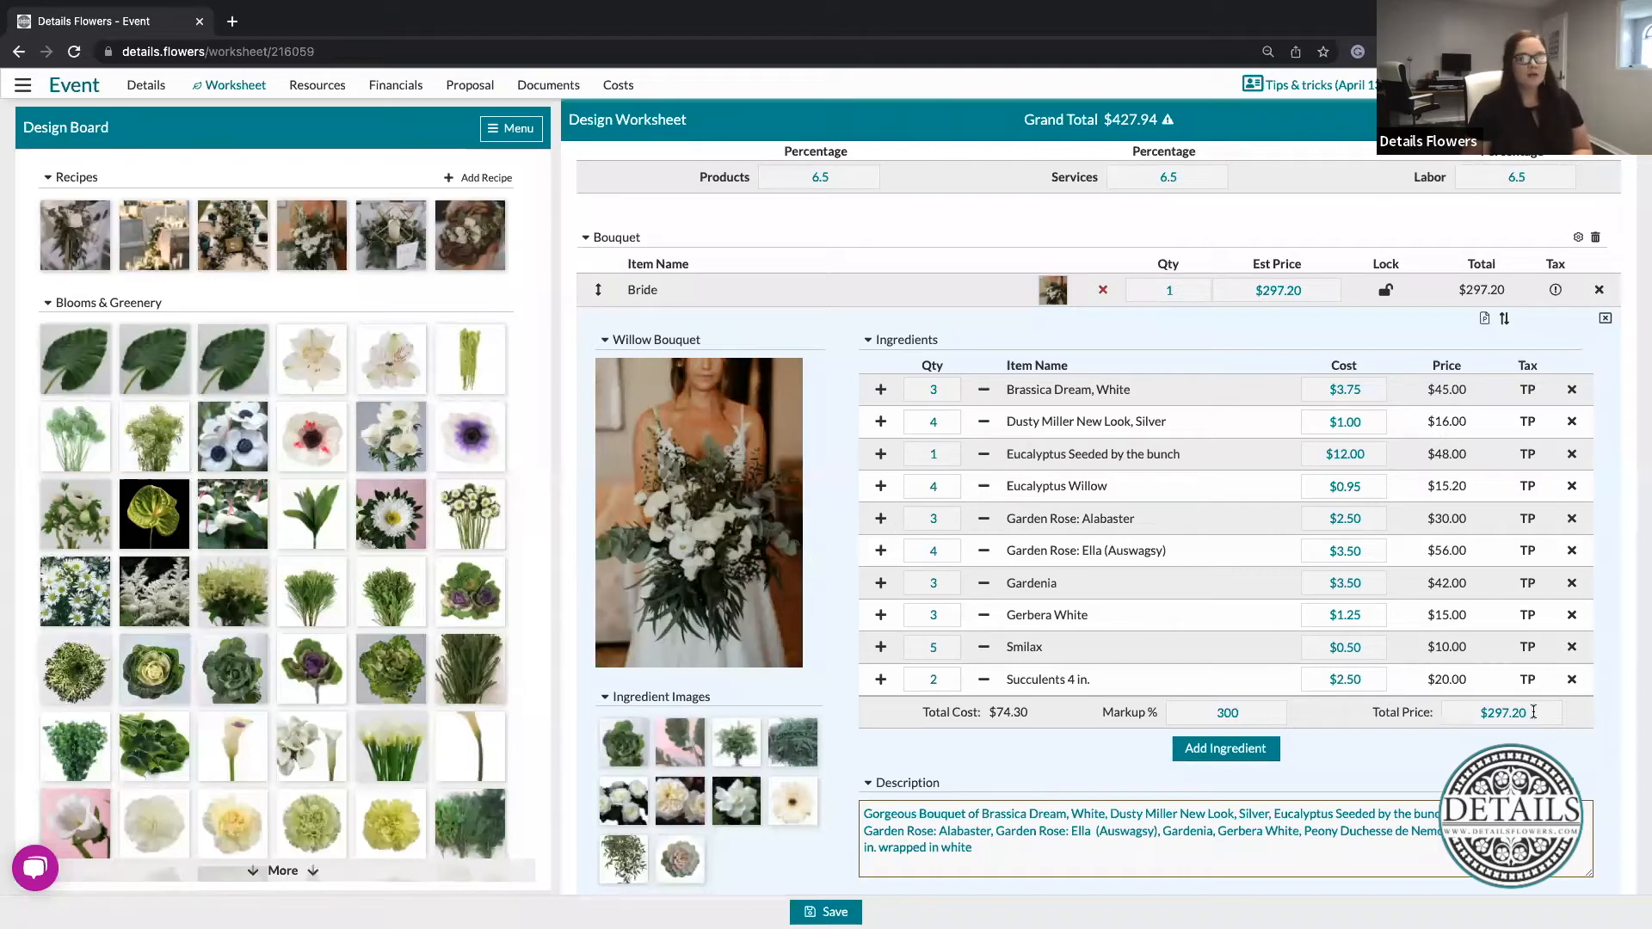
Override the Bride bouquet's estimated price with $300.
click(1521, 712)
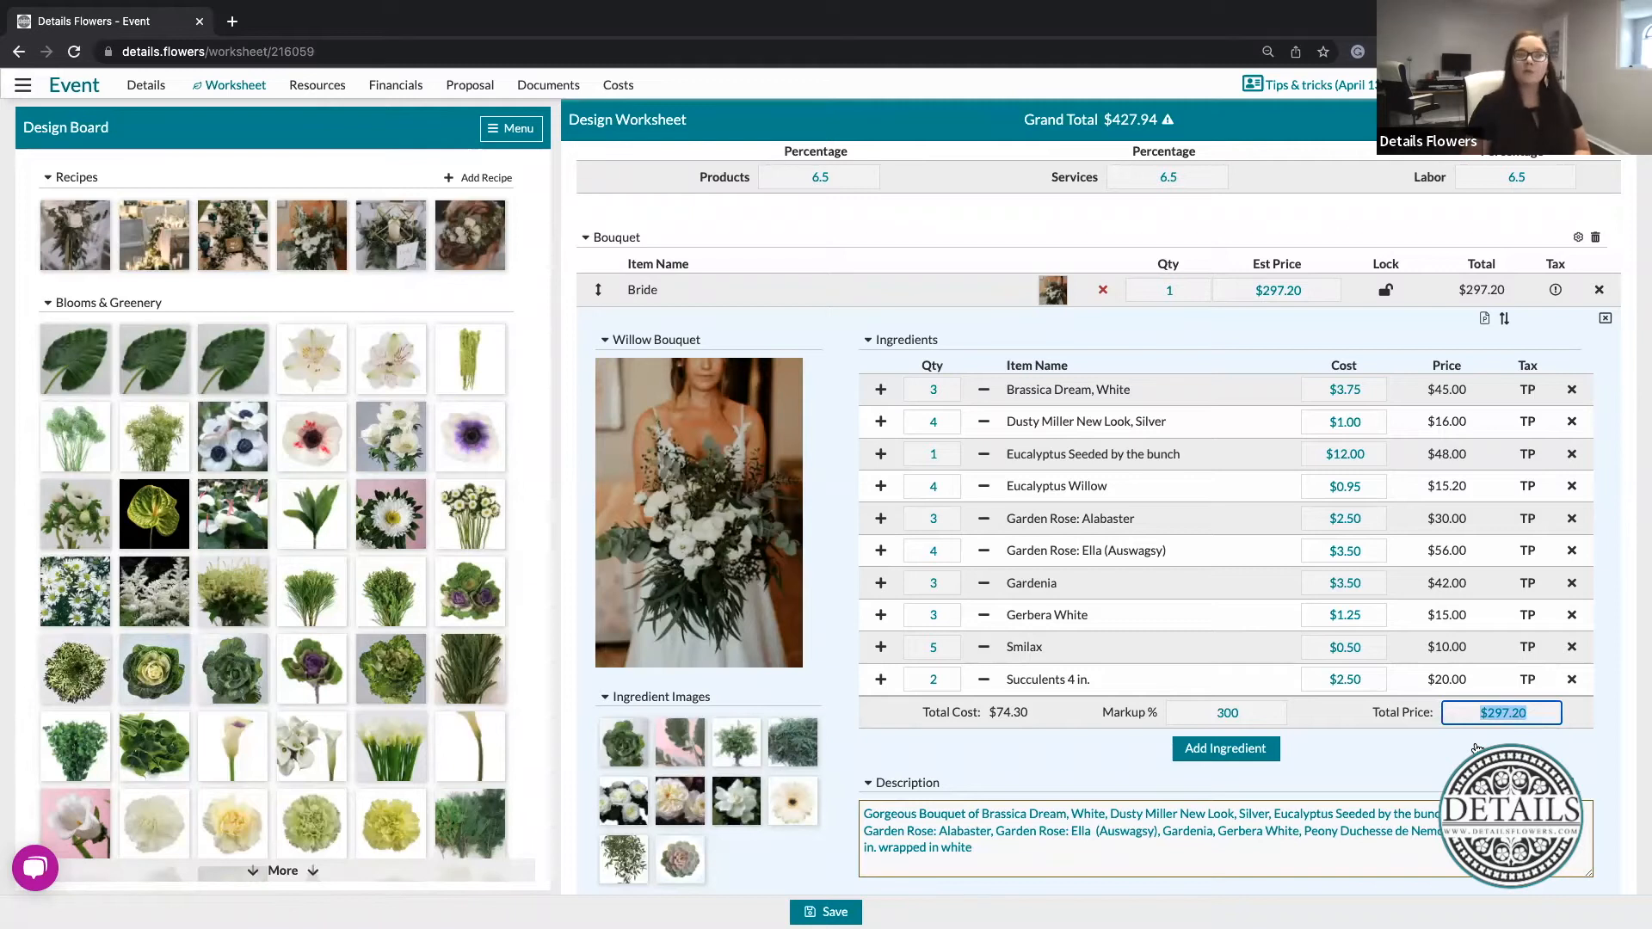
click(1476, 748)
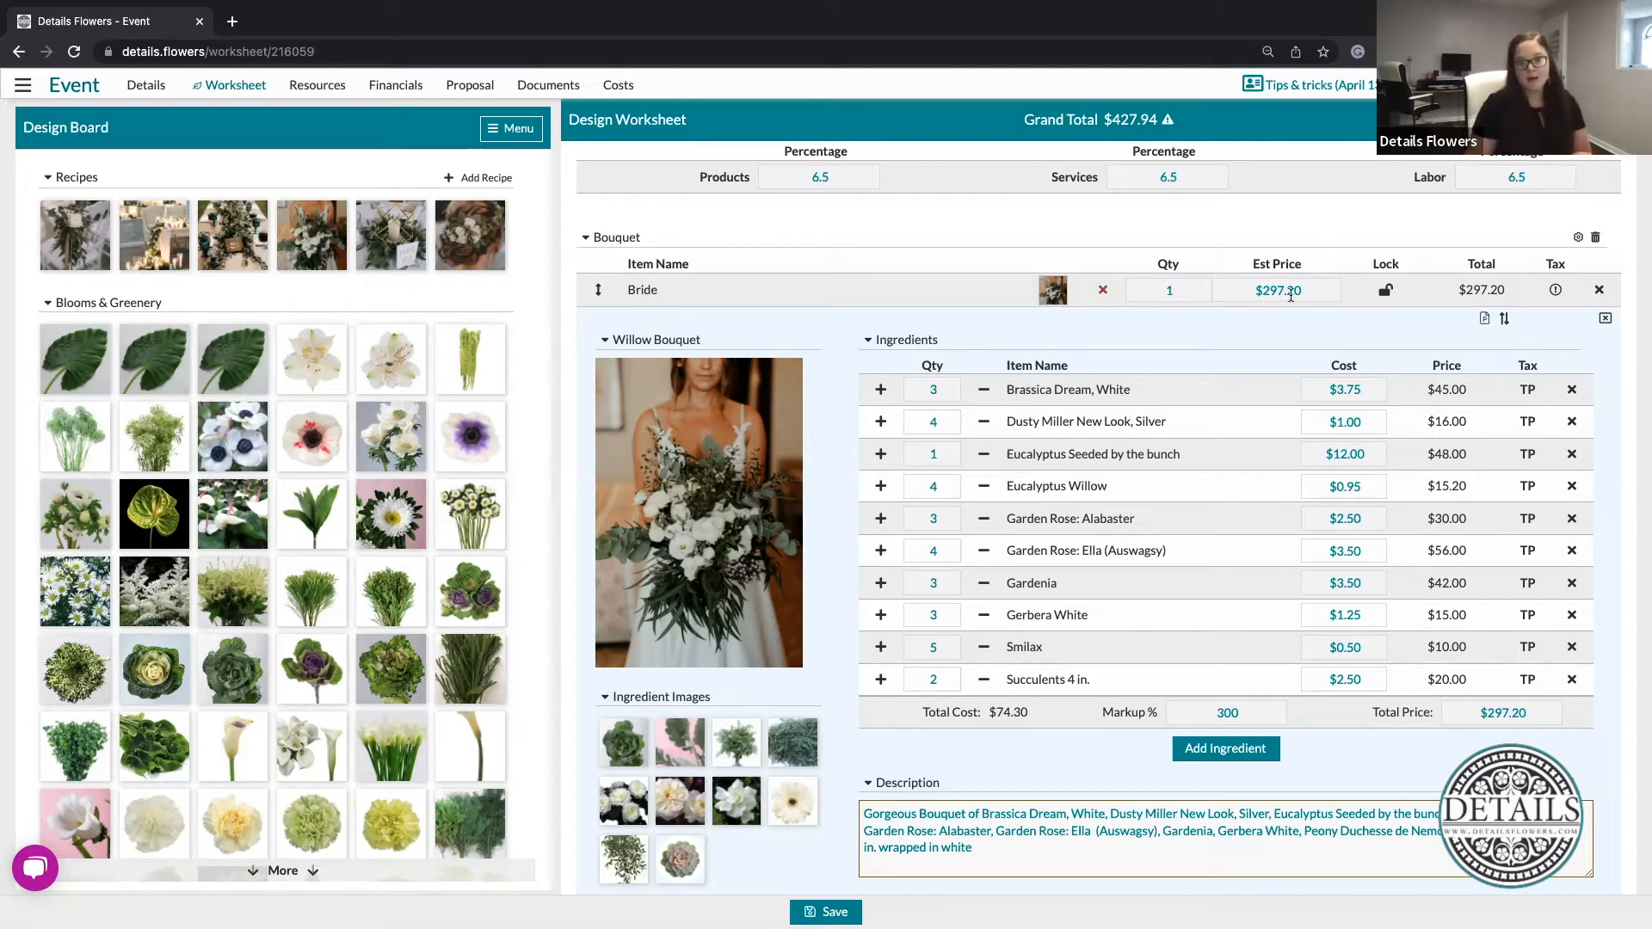
click(1309, 290)
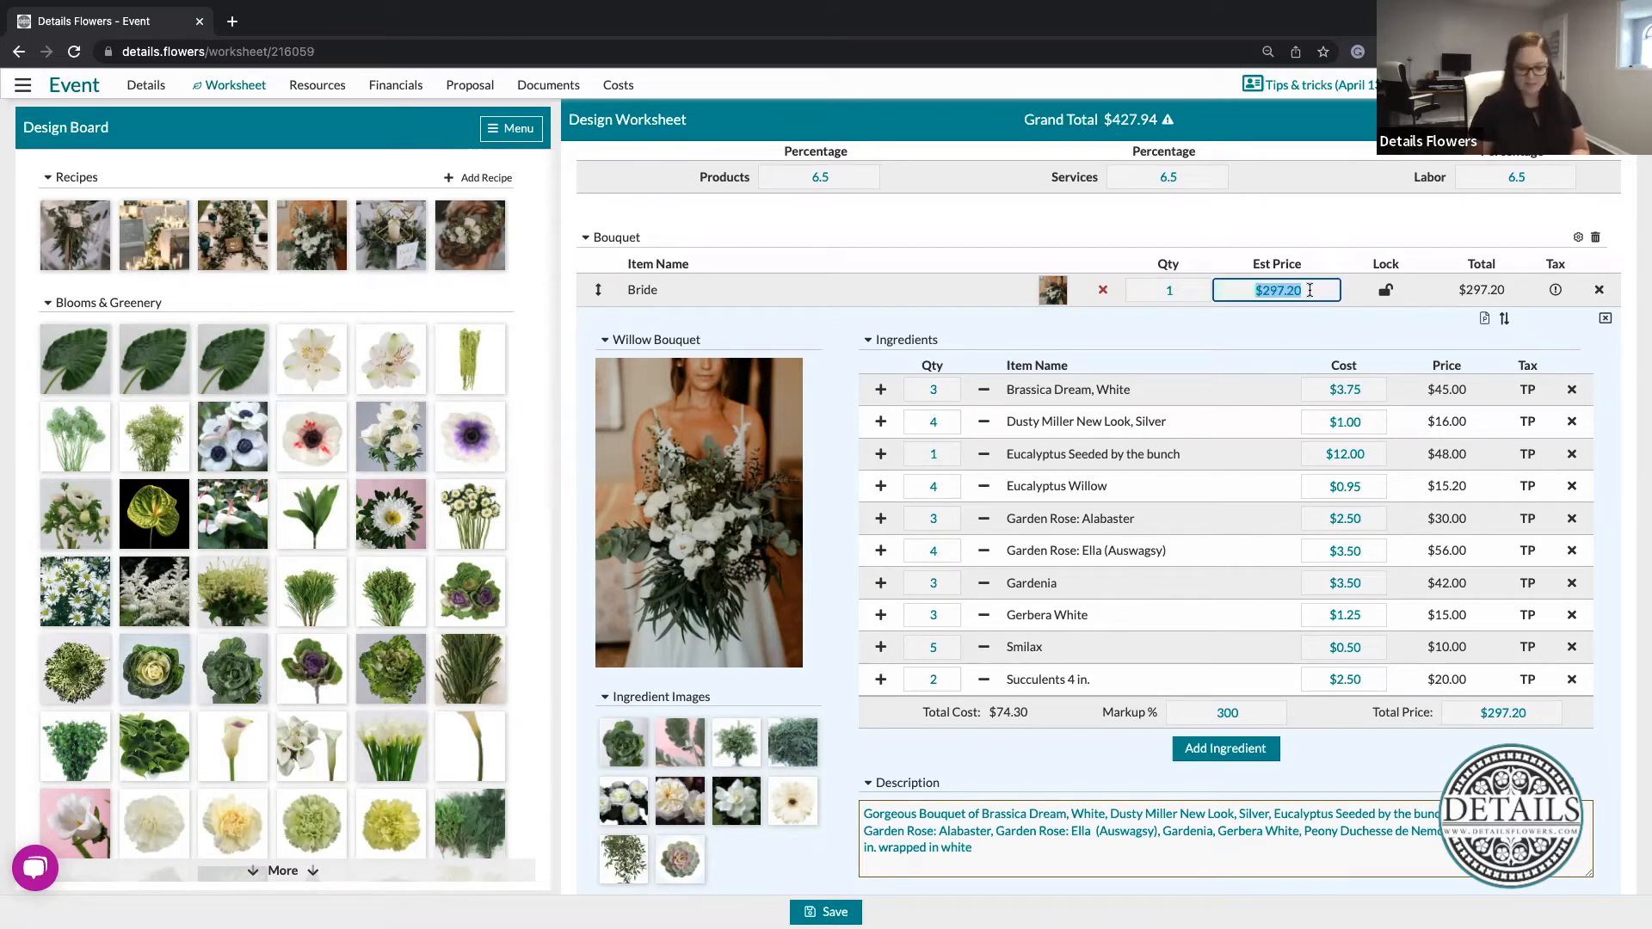
text(300)
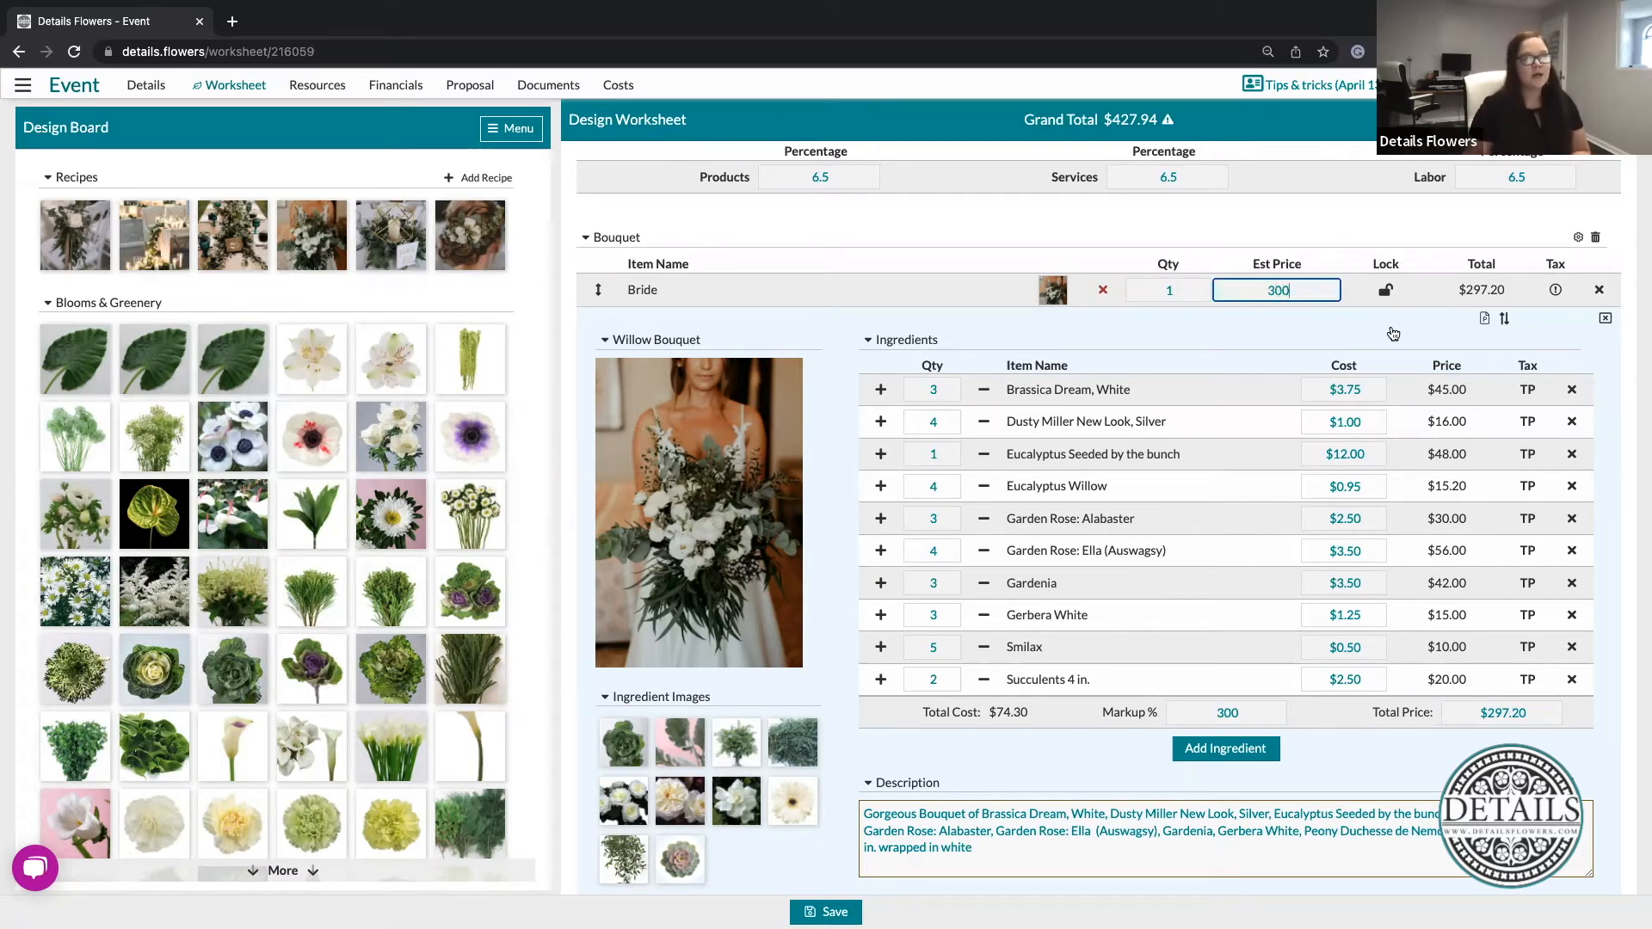
click(1394, 334)
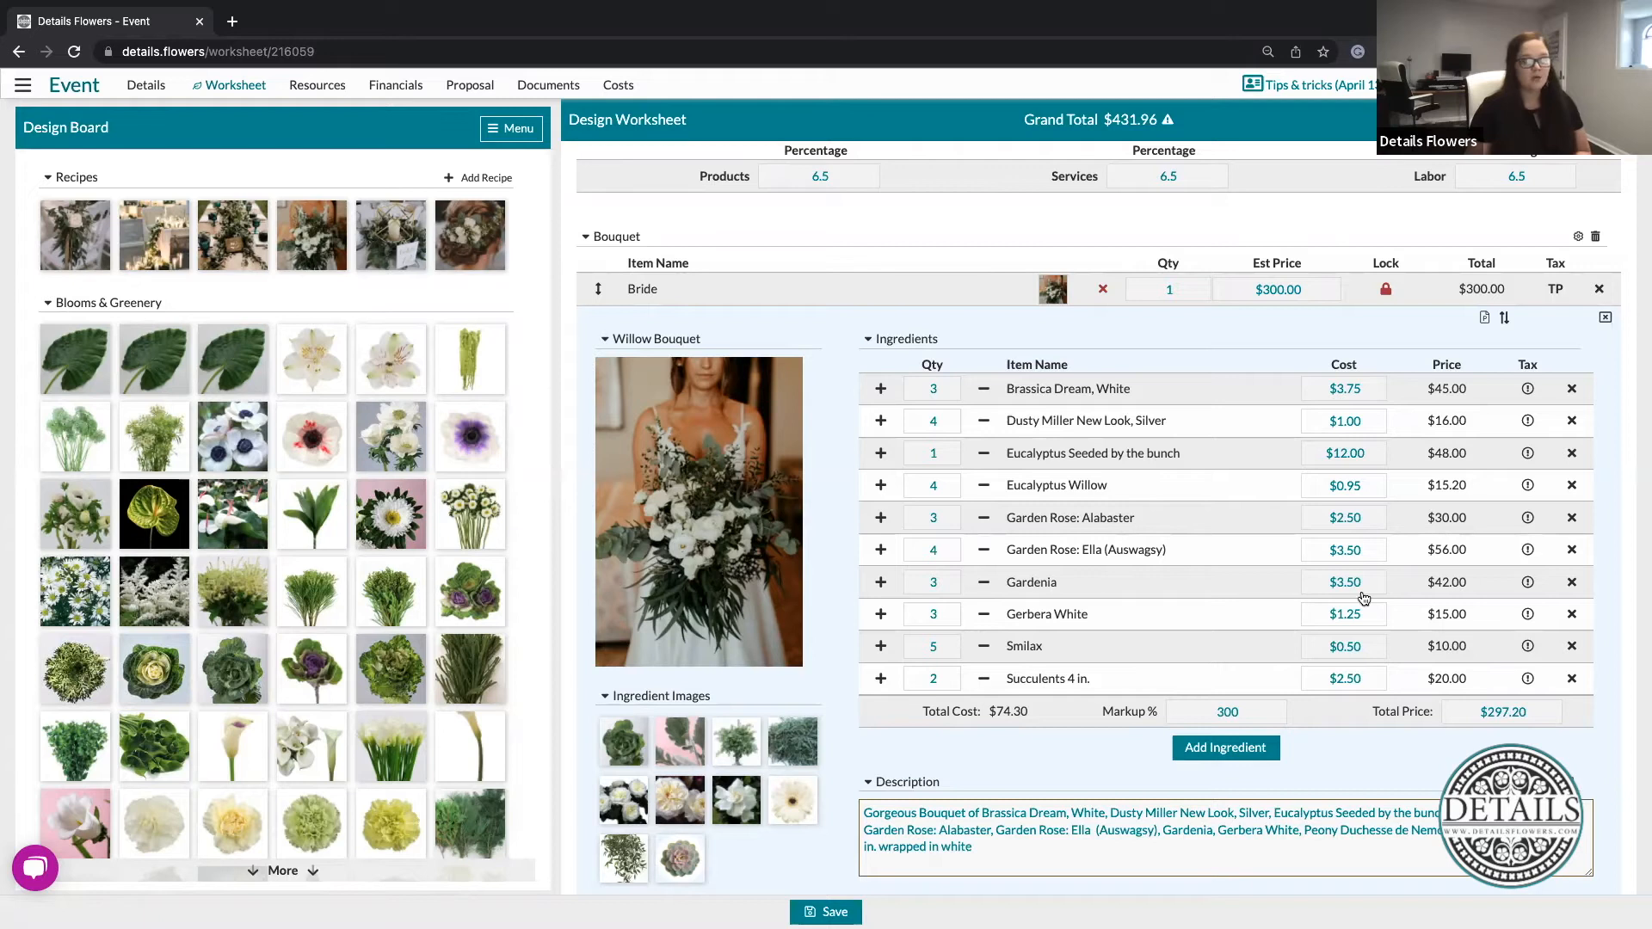
Set the Smilax quantity in the Bride recipe to 3 and check the recipe's total price against the locked estimated price.
click(944, 645)
text(3)
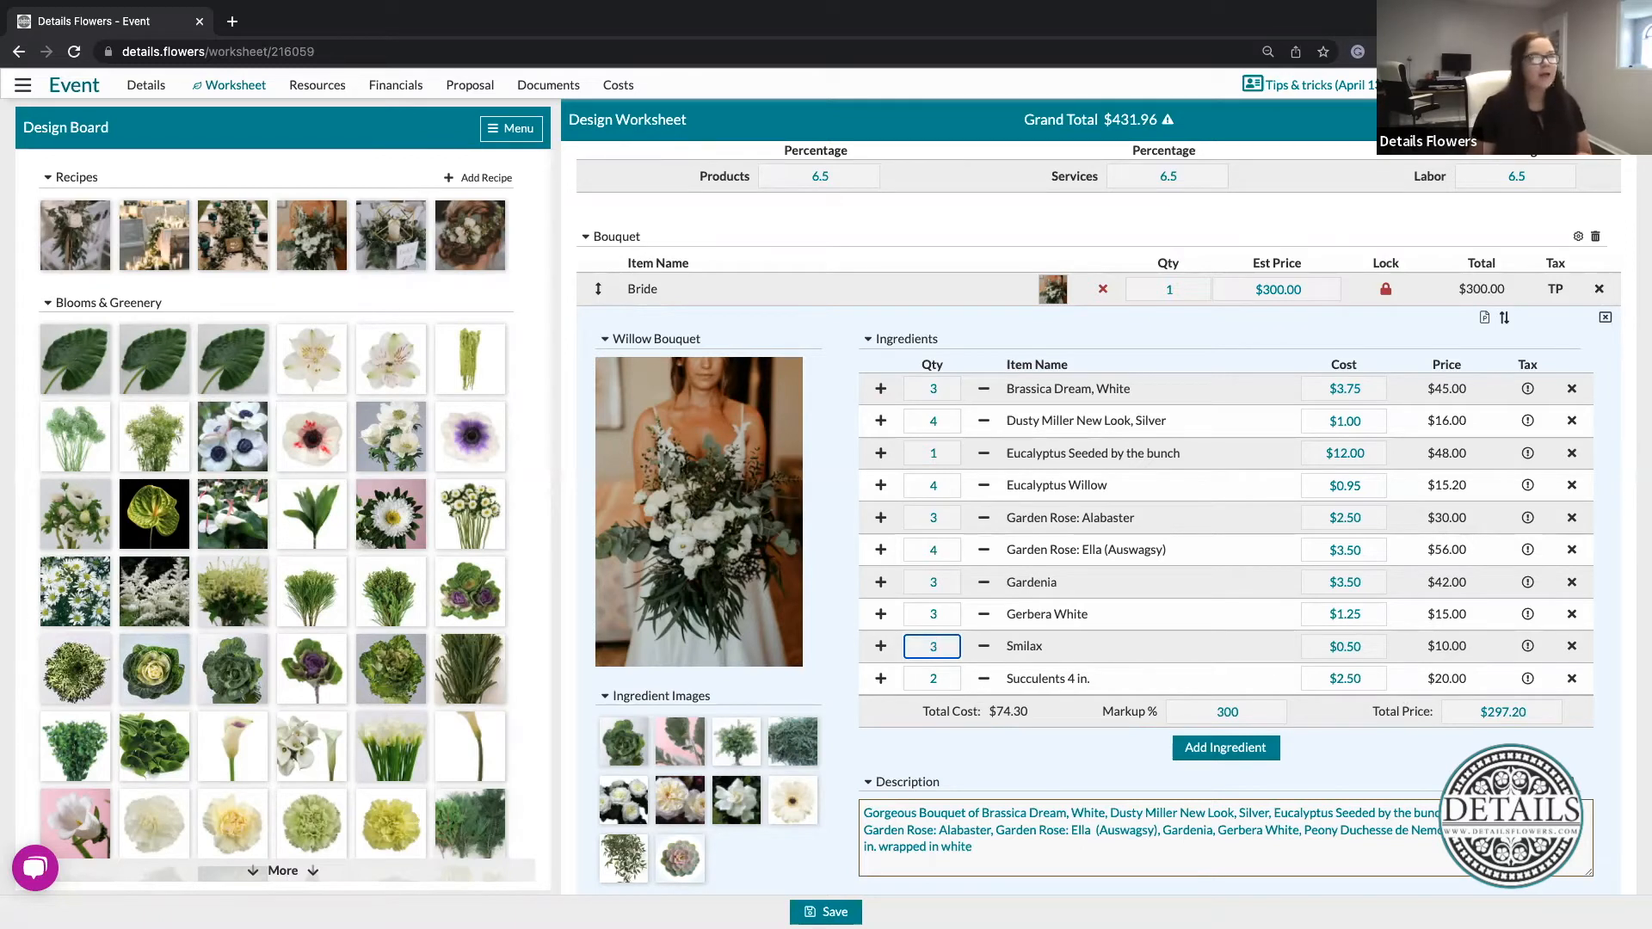
click(1327, 277)
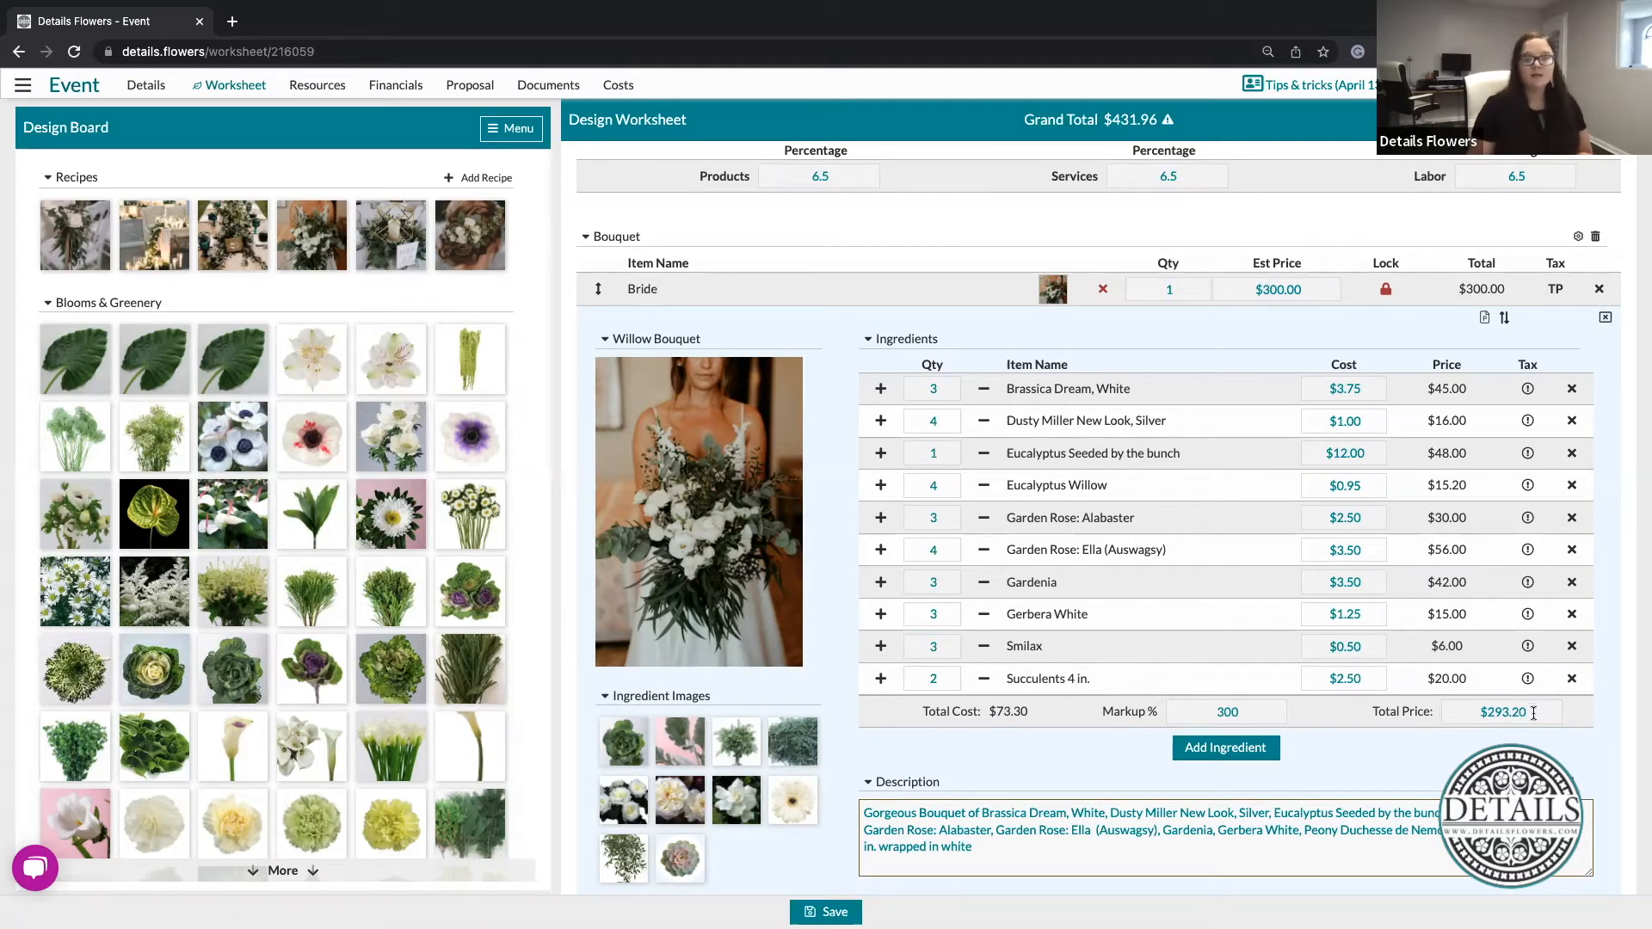
drag(1374, 722, 1434, 721)
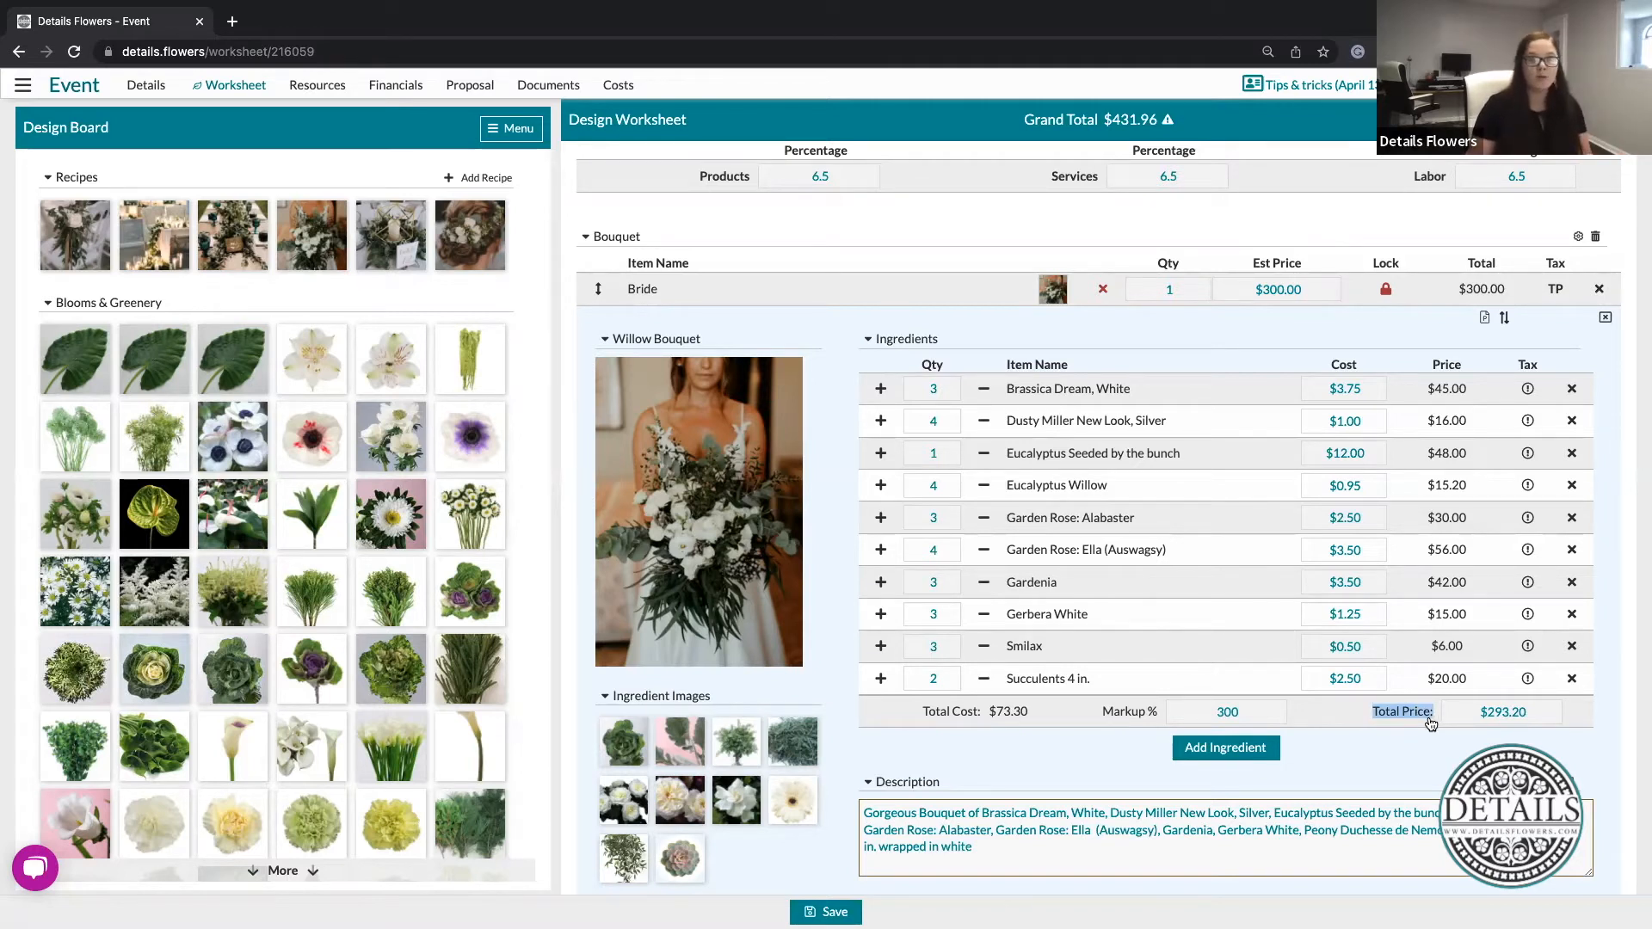
click(1310, 333)
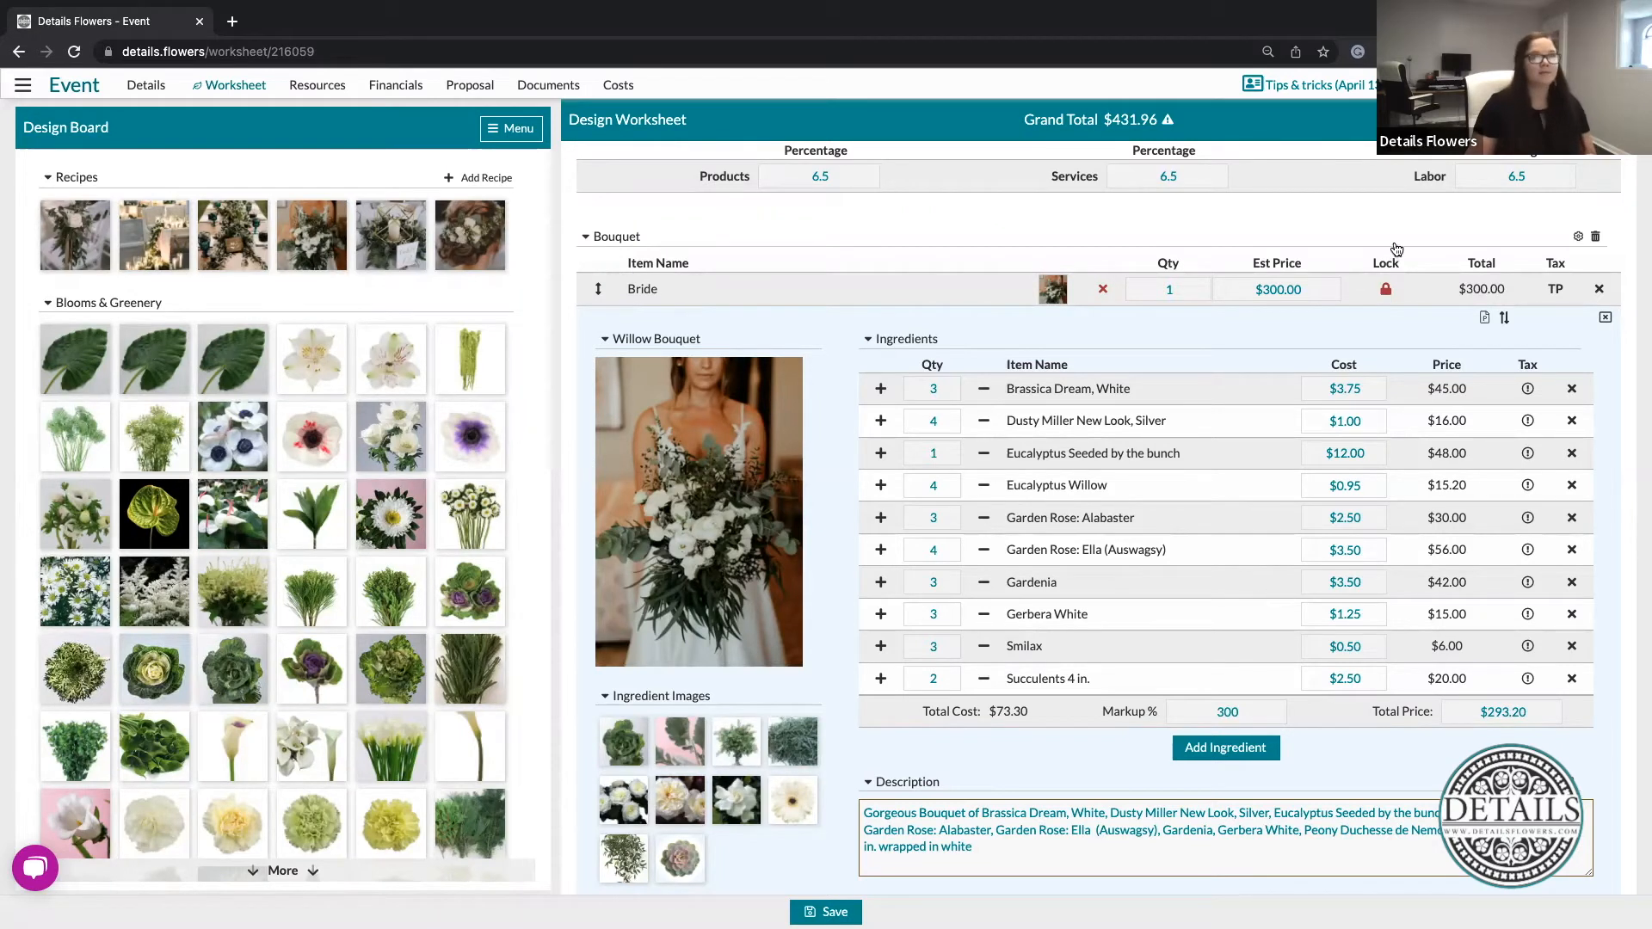
Unlock the Bride bouquet's price and enter $300 again as its estimated price.
click(1386, 291)
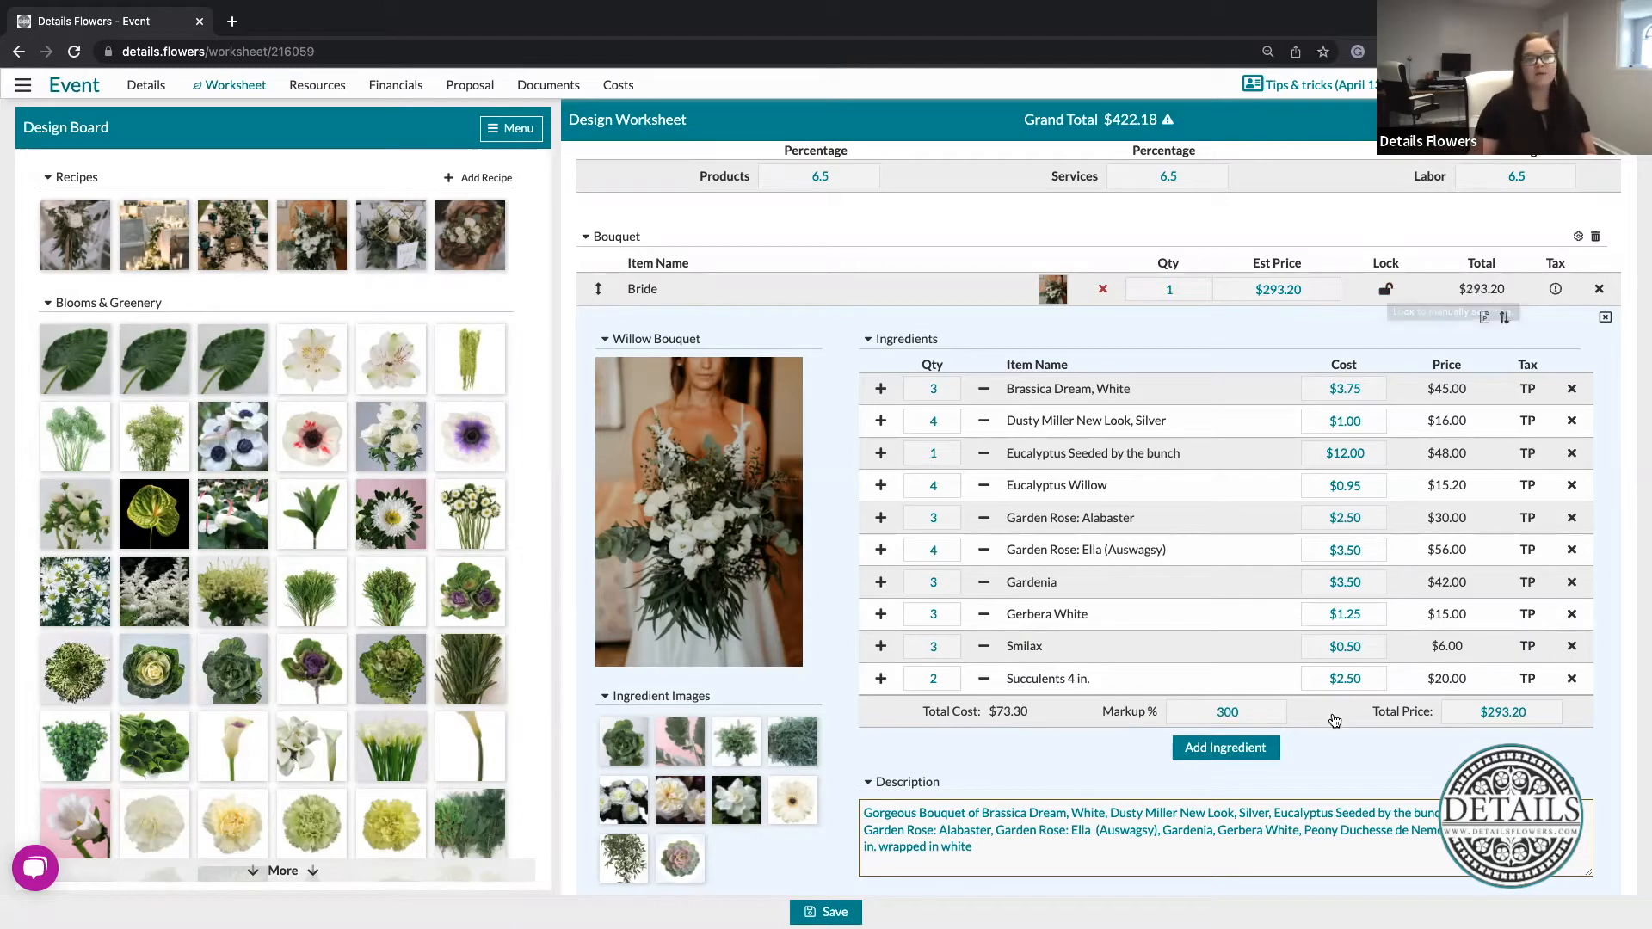
click(1326, 290)
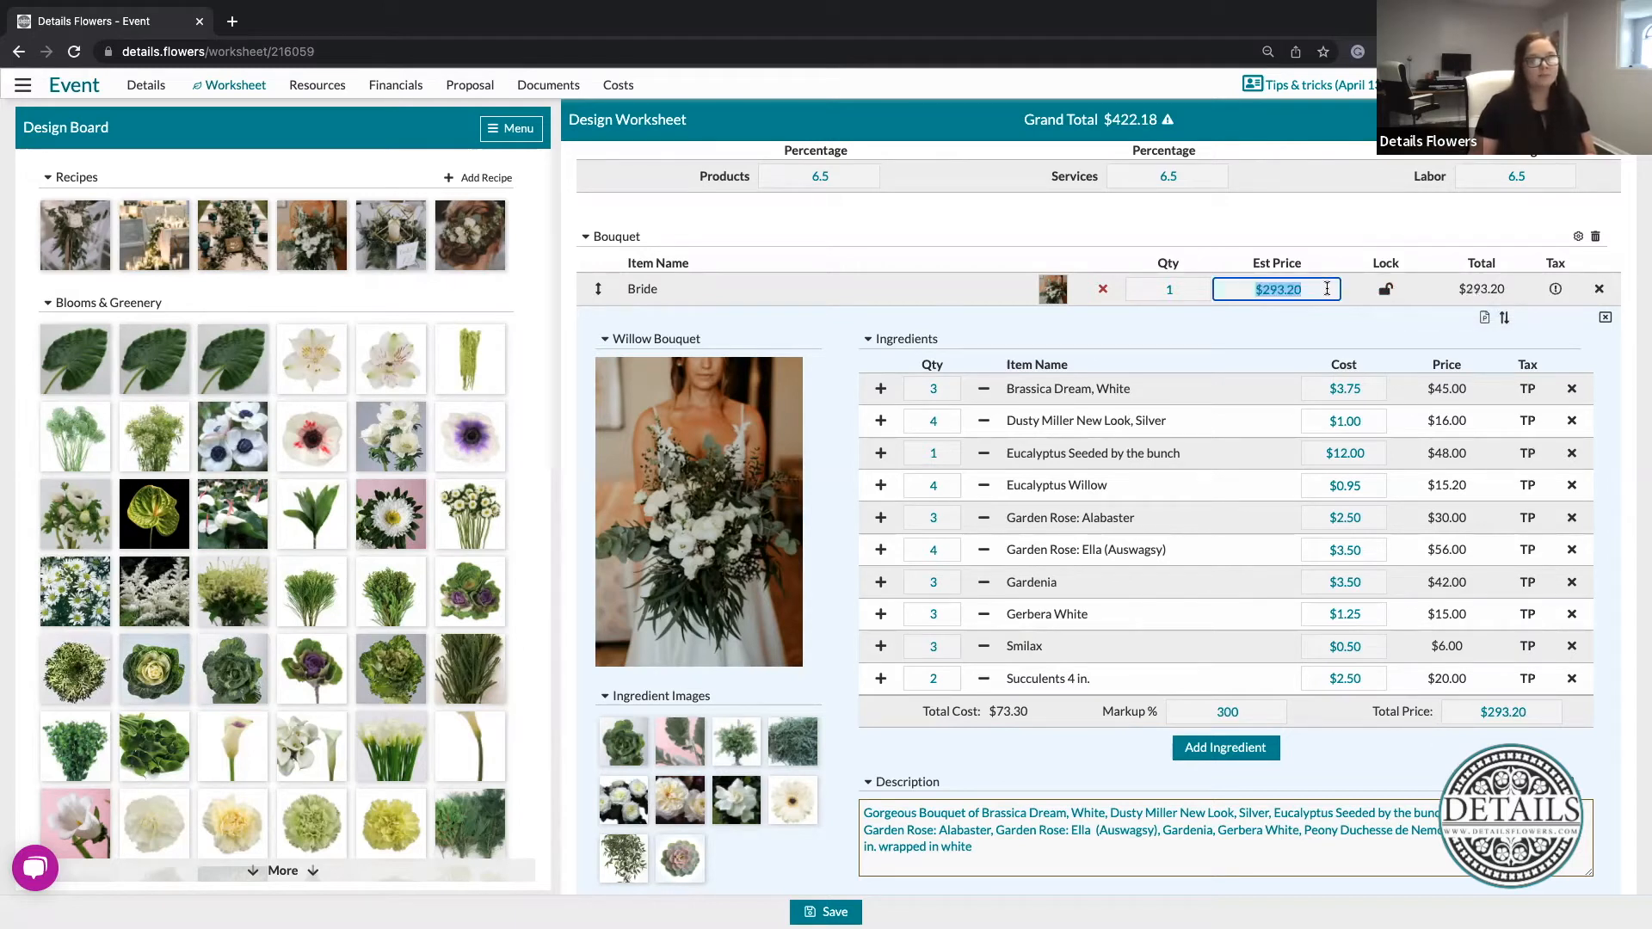
text(300)
click(1413, 321)
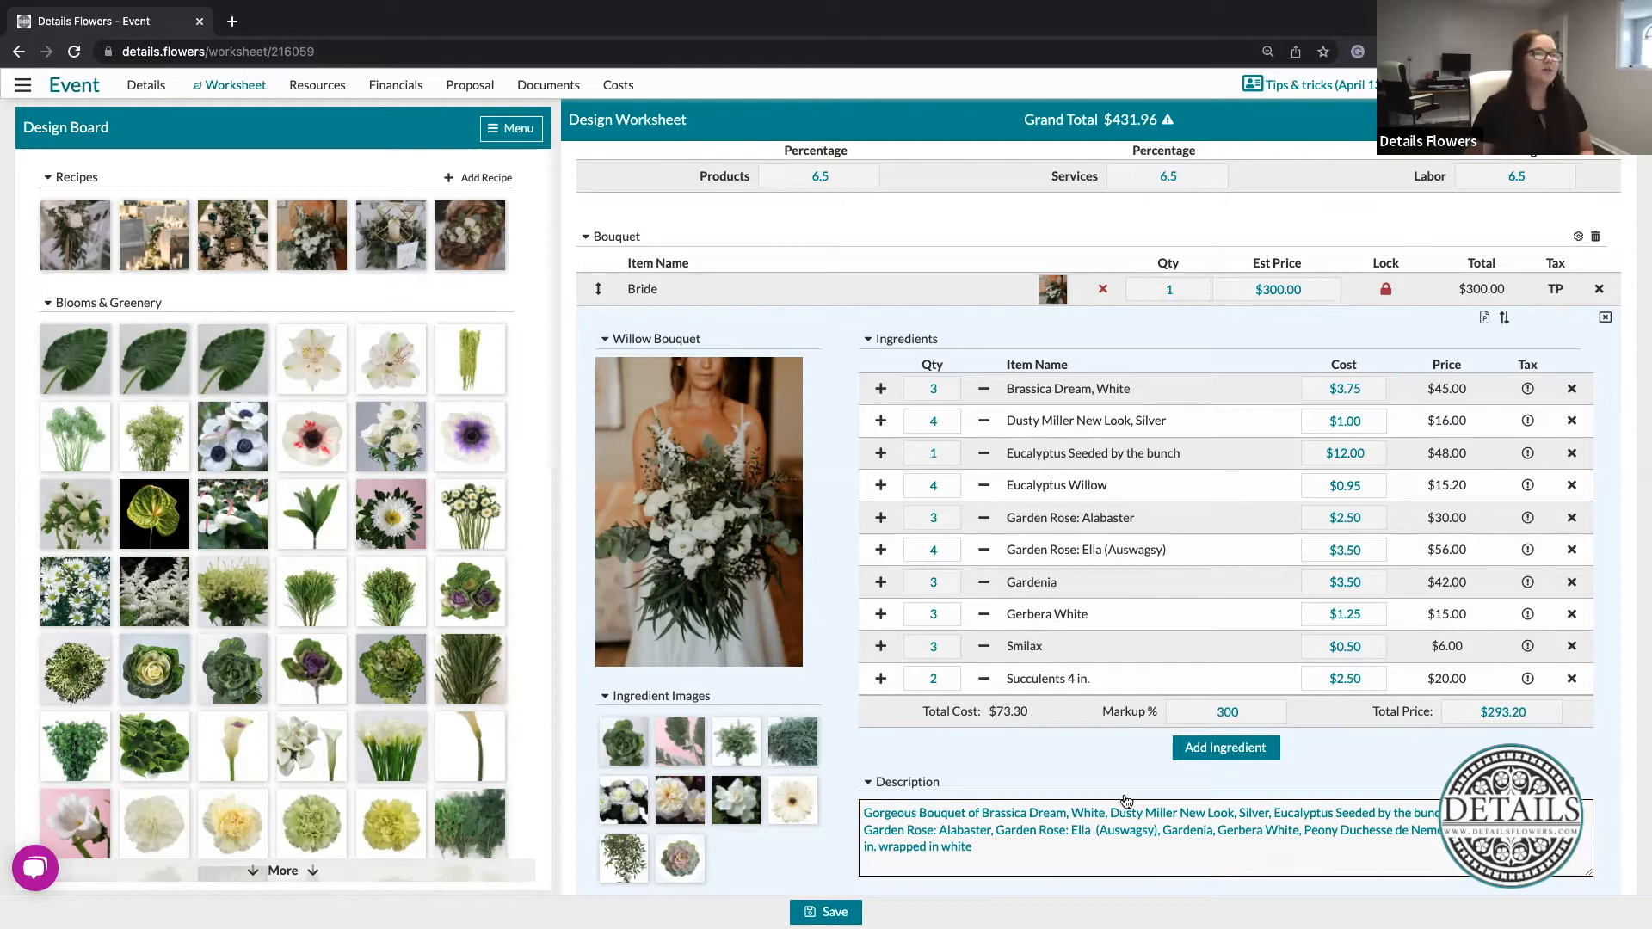
Review the Bride recipe's Description text, its Copy Ingredient List option and the Notes field.
scroll(1142, 748, down, 3)
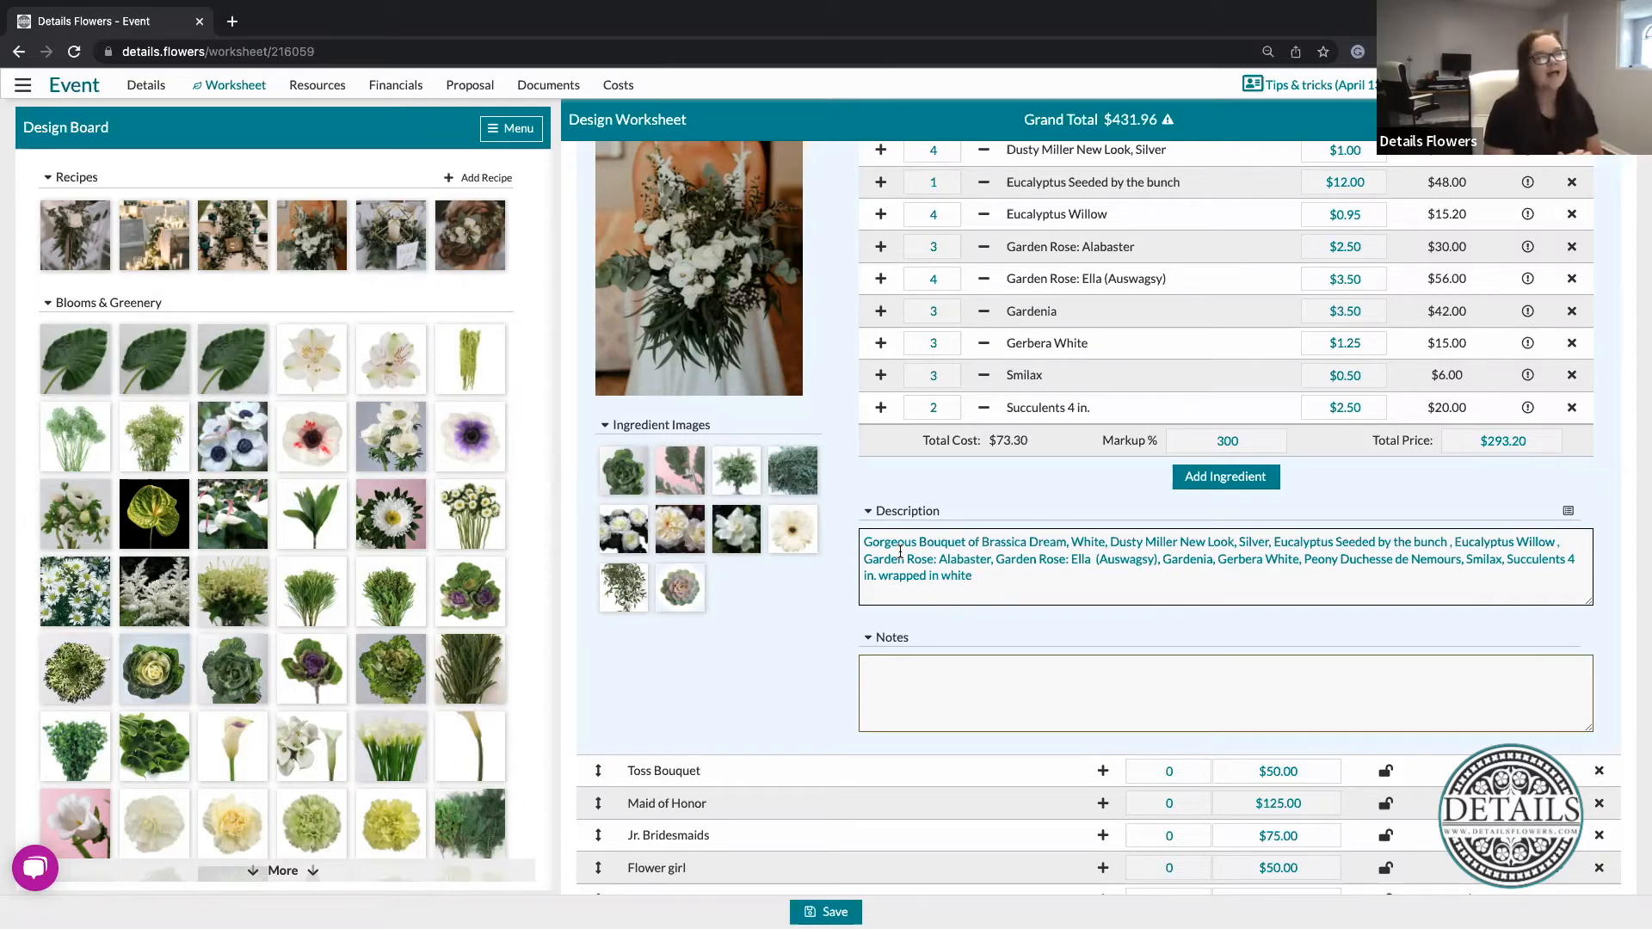
click(1368, 675)
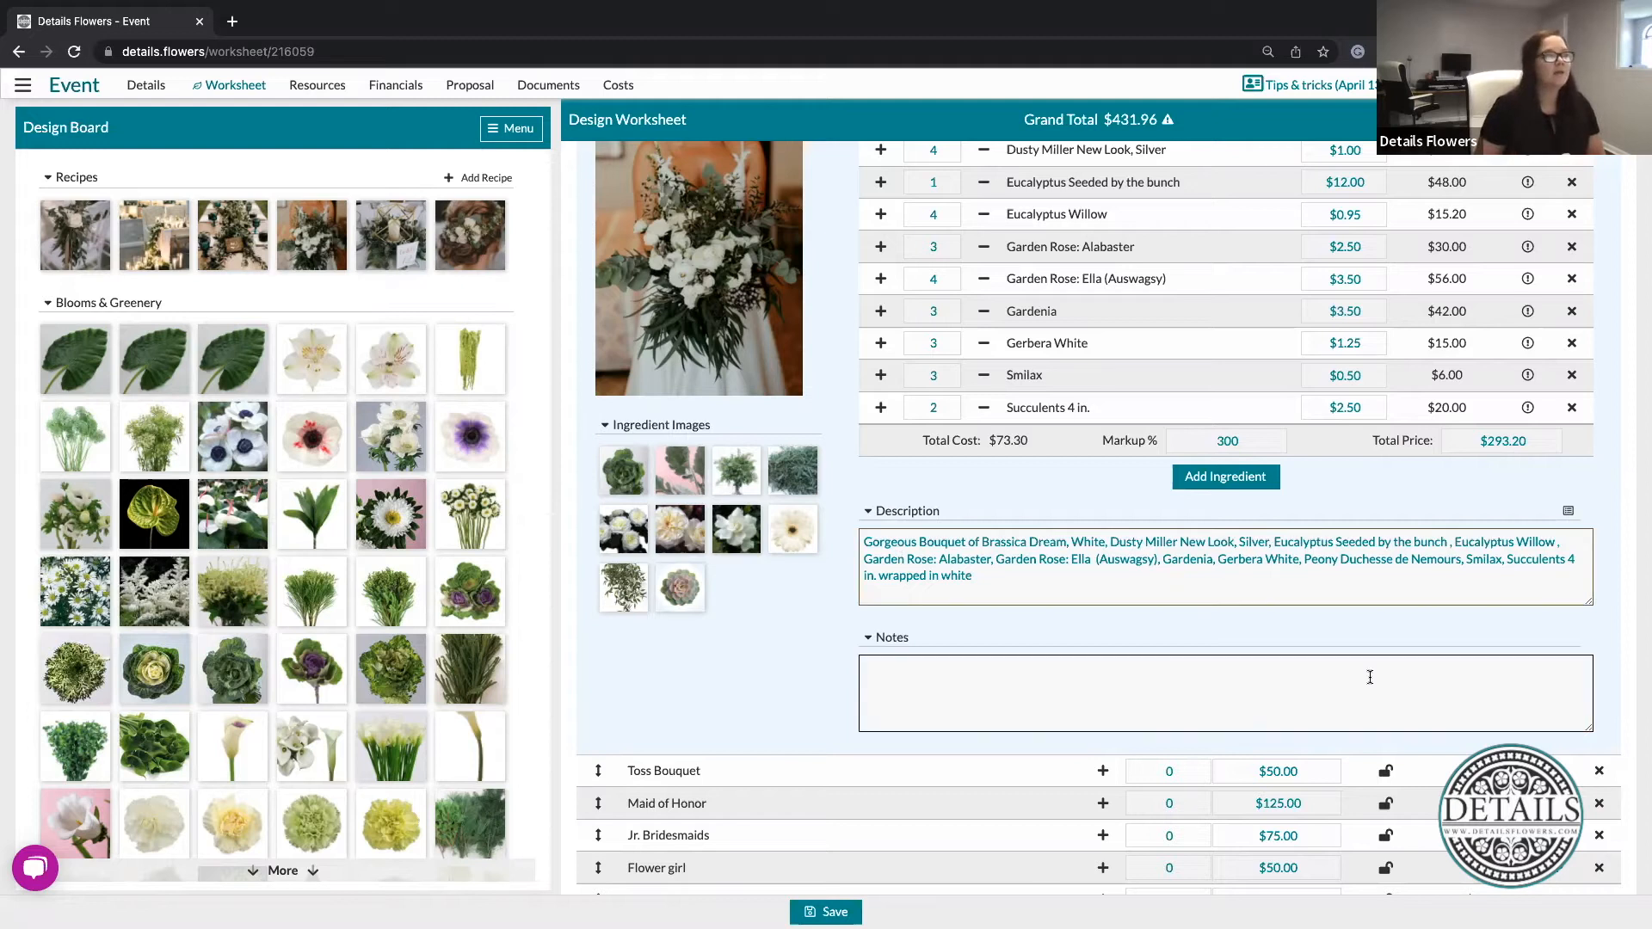
click(982, 557)
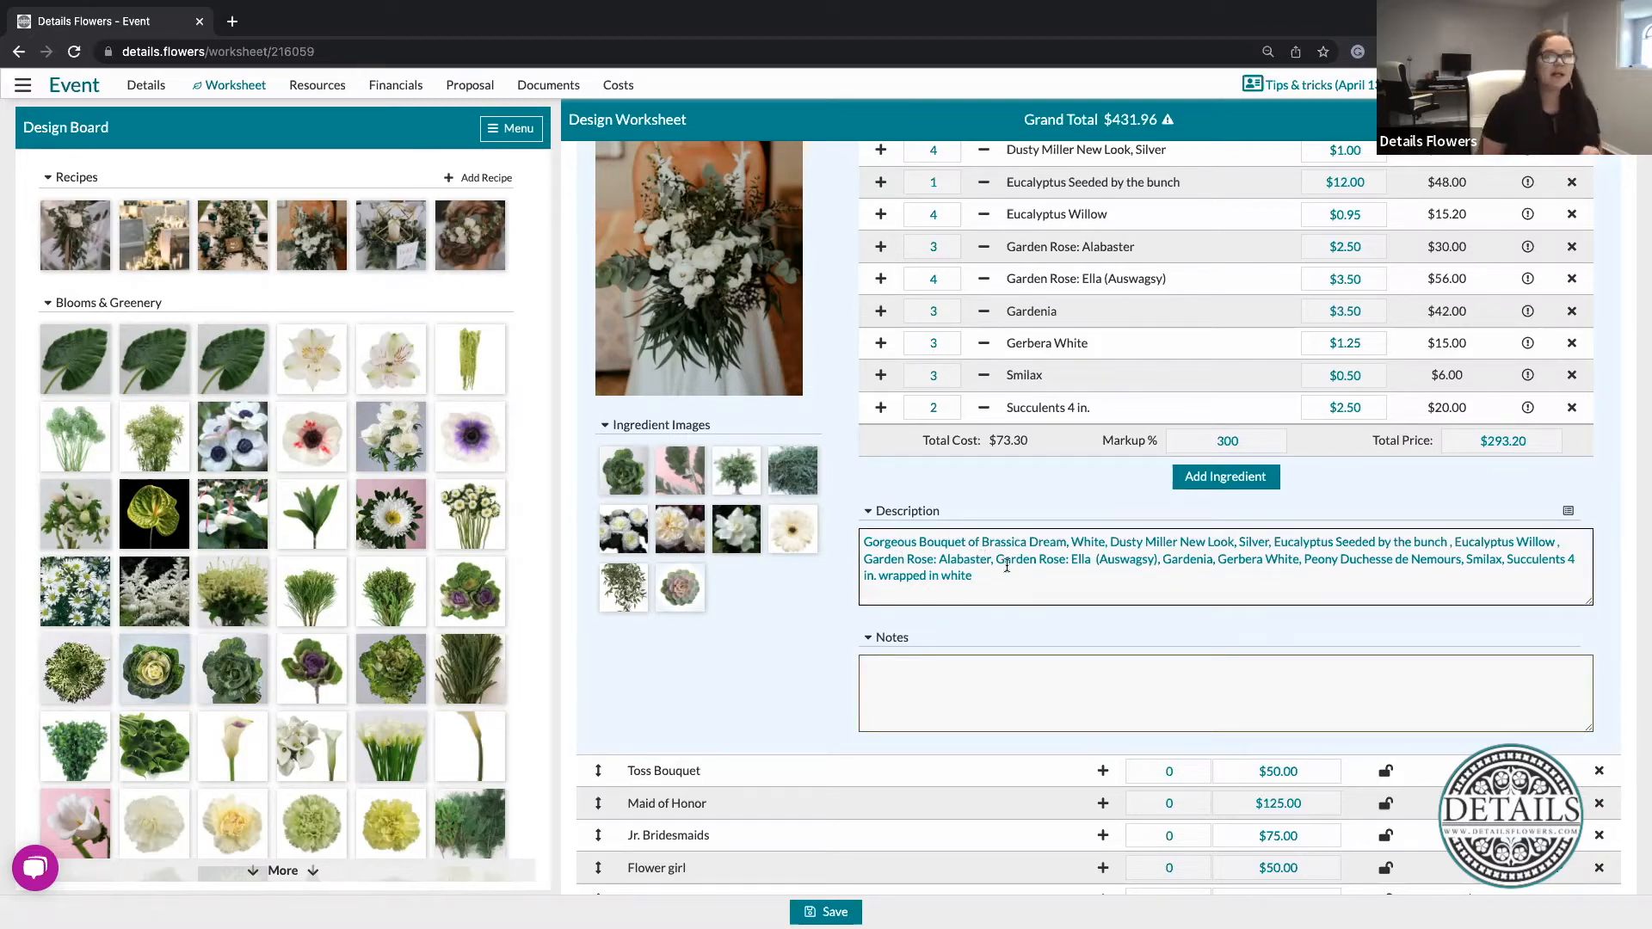
click(936, 690)
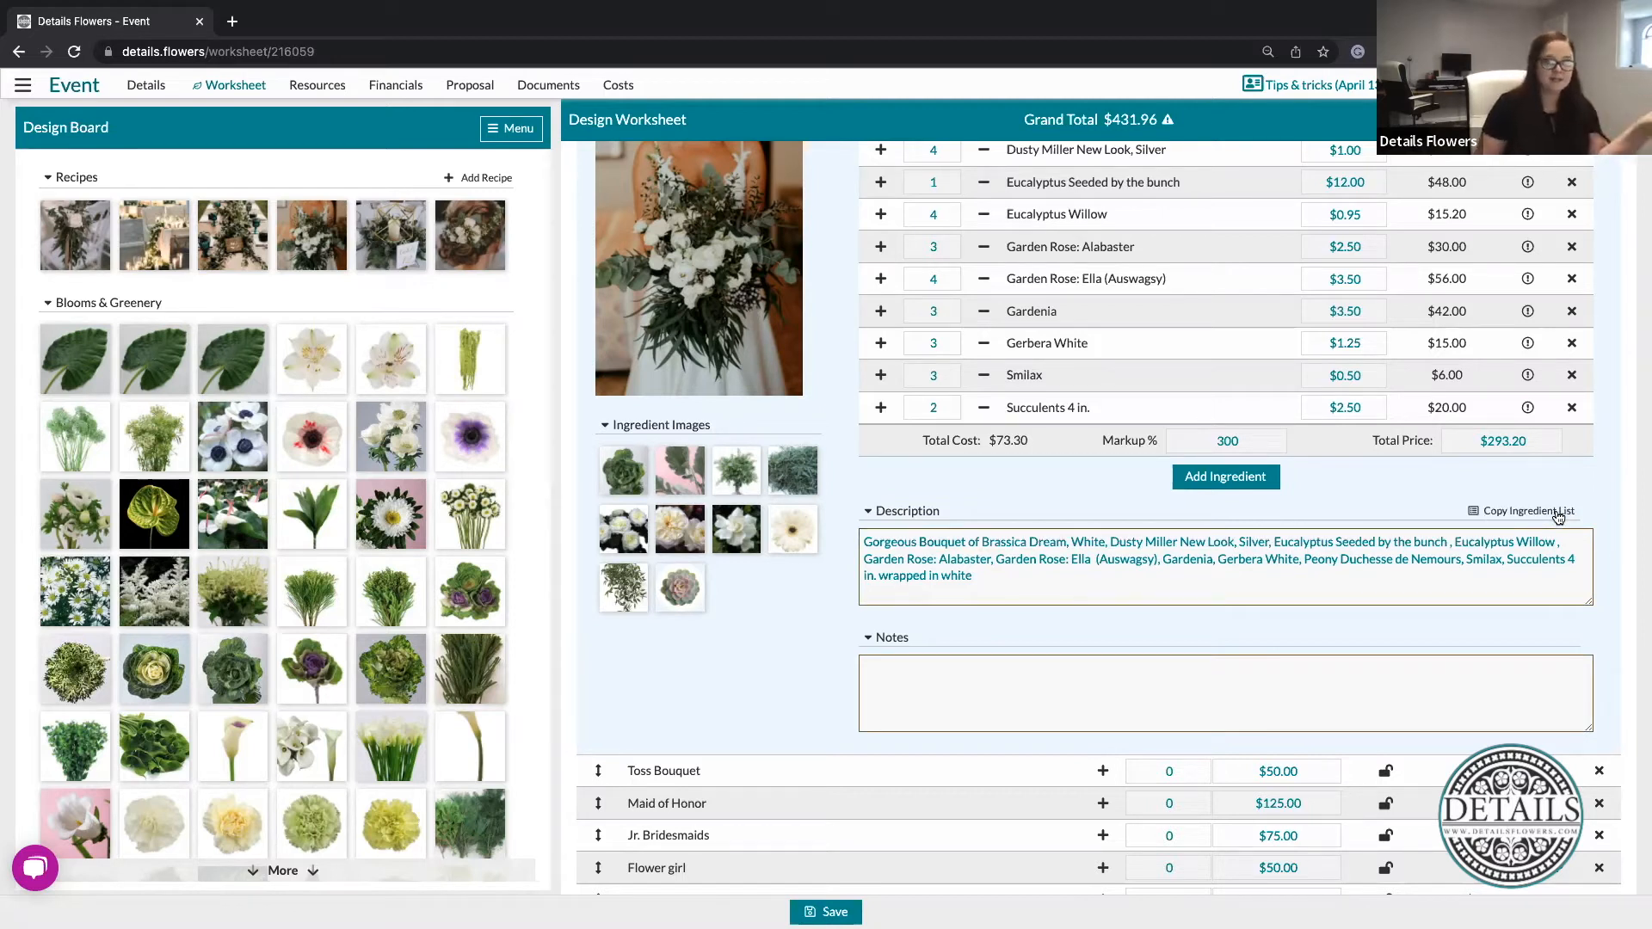
drag(998, 575, 850, 538)
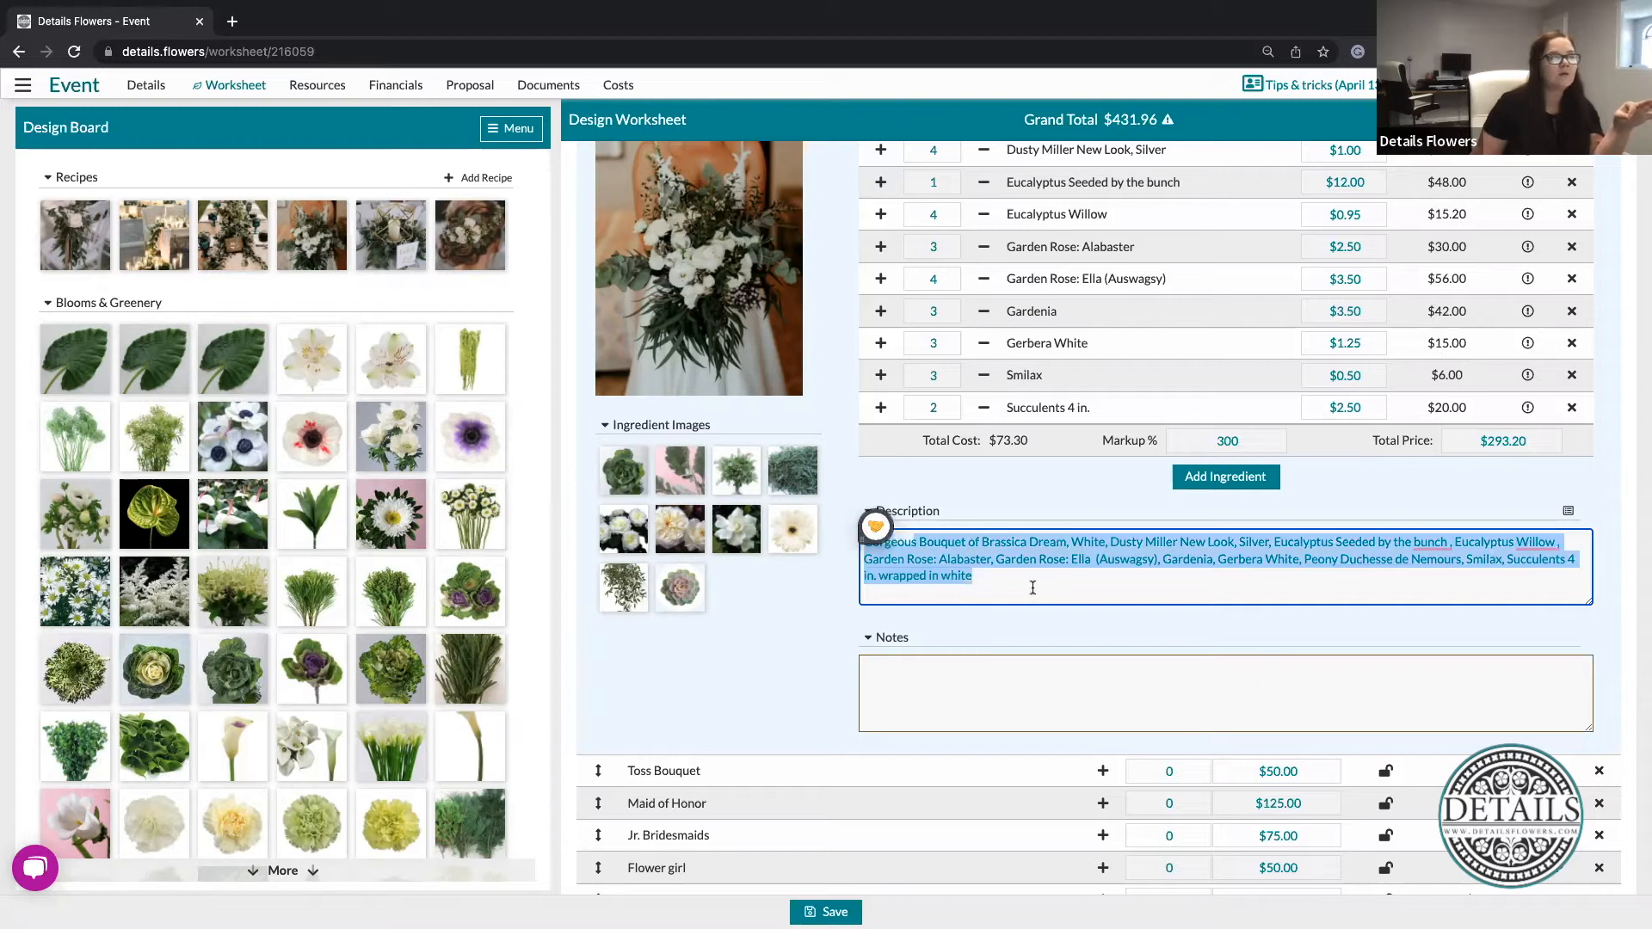
click(1029, 589)
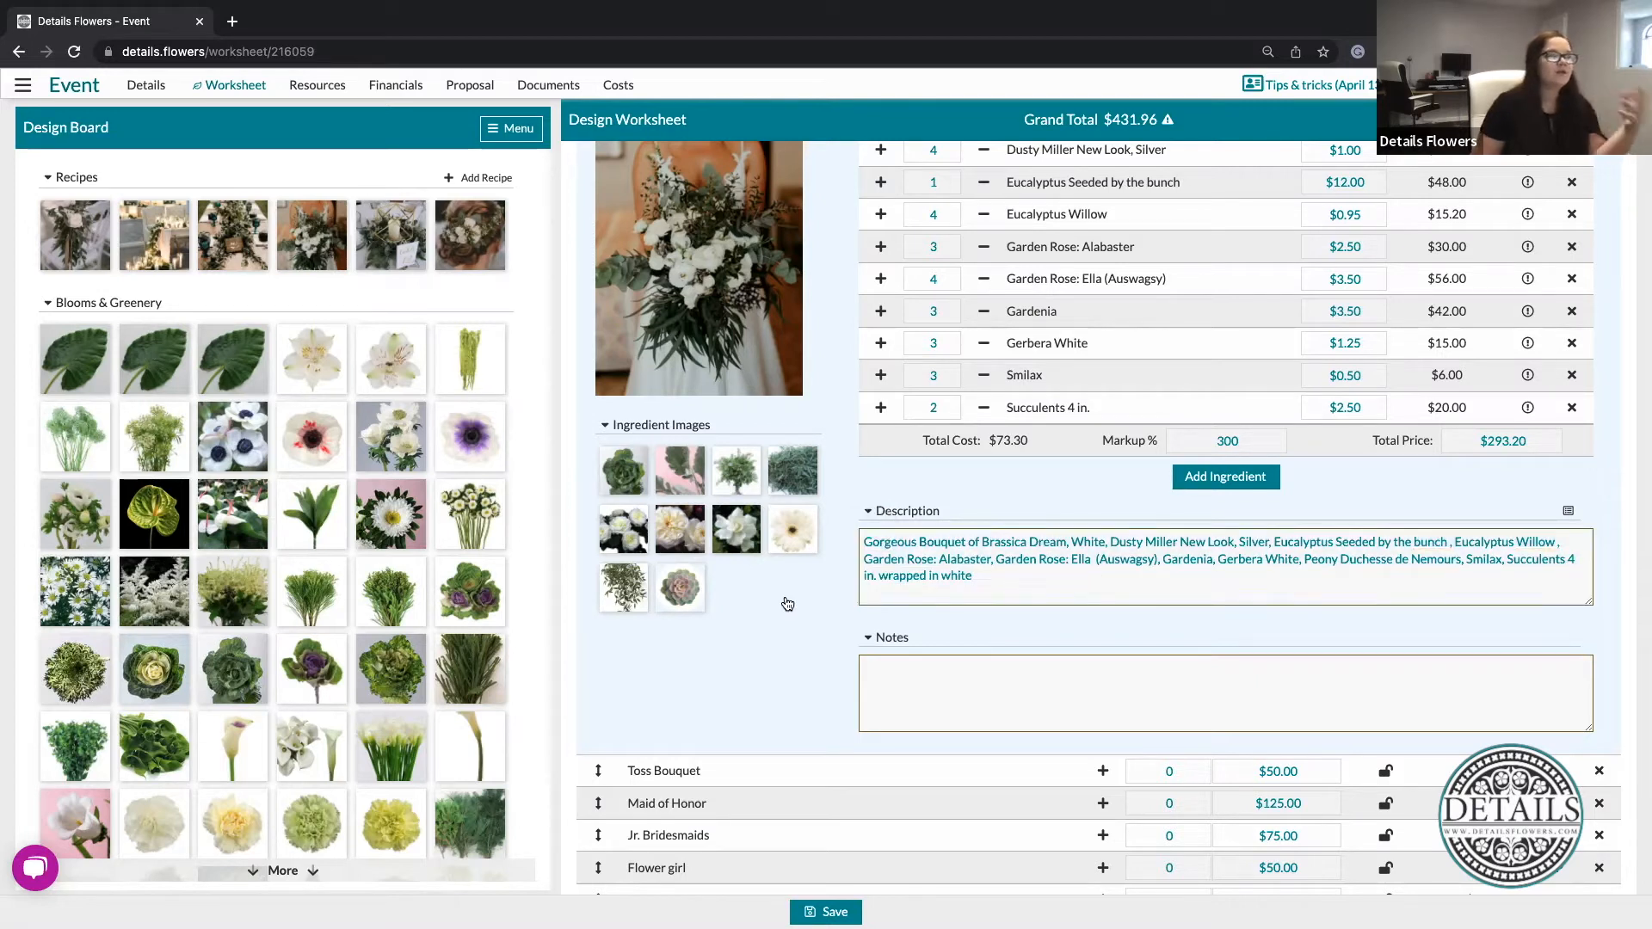
click(1250, 663)
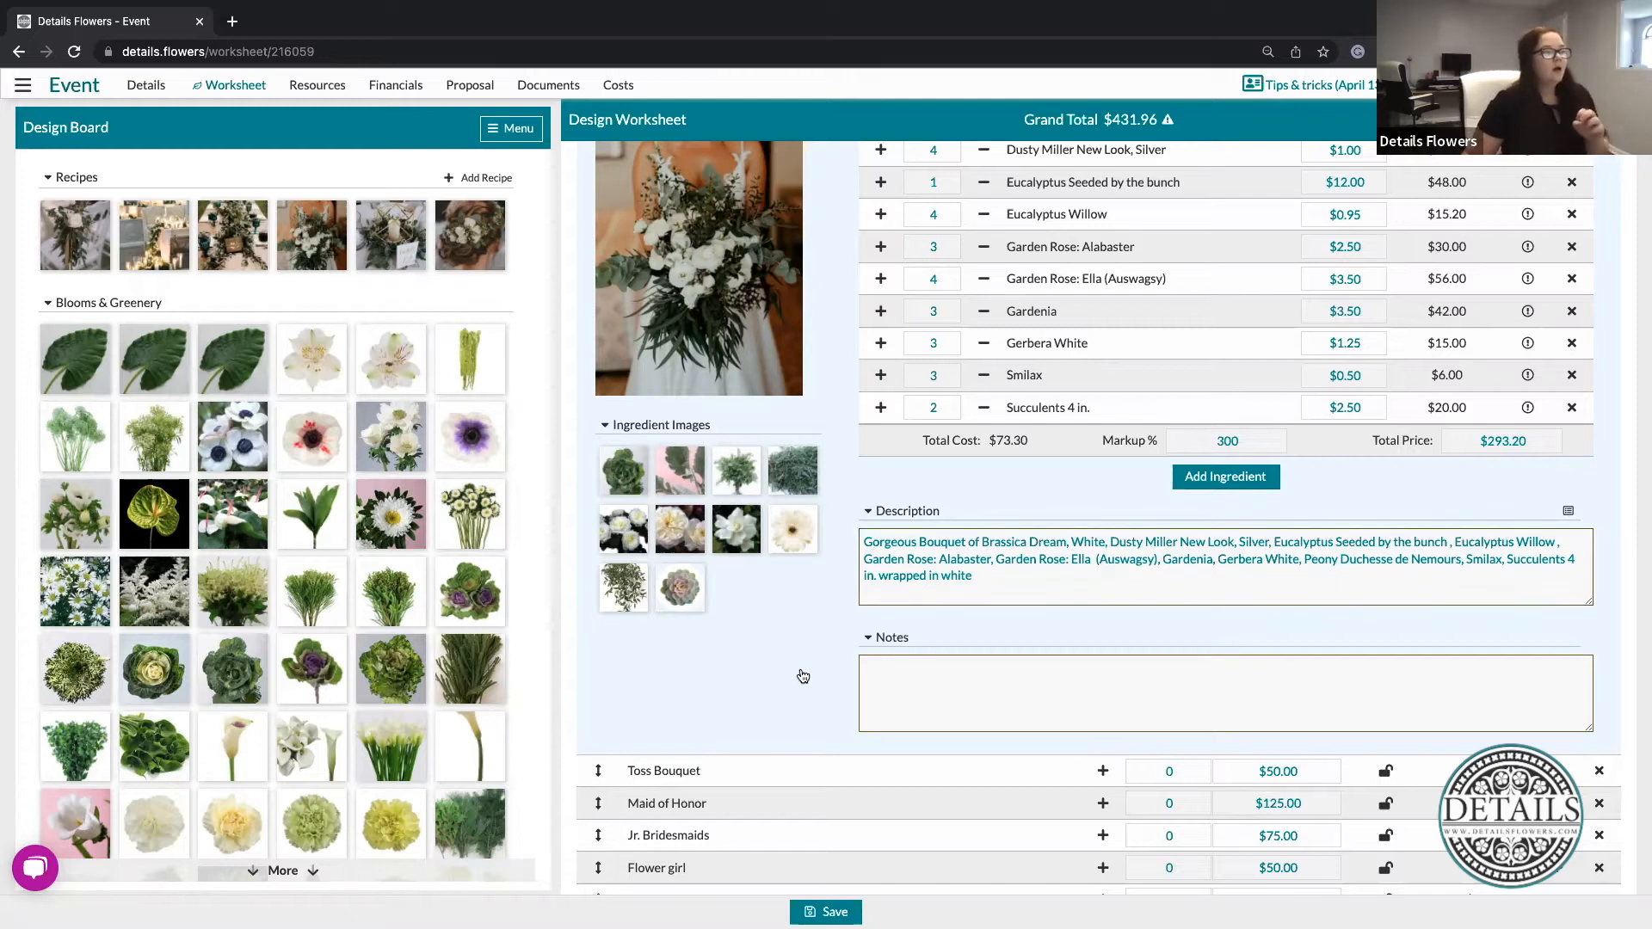
Assign the Willow Bouquet recipe from the Design Board to the Toss Bouquet item.
scroll(802, 676, down, 3)
scroll(803, 676, up, 1)
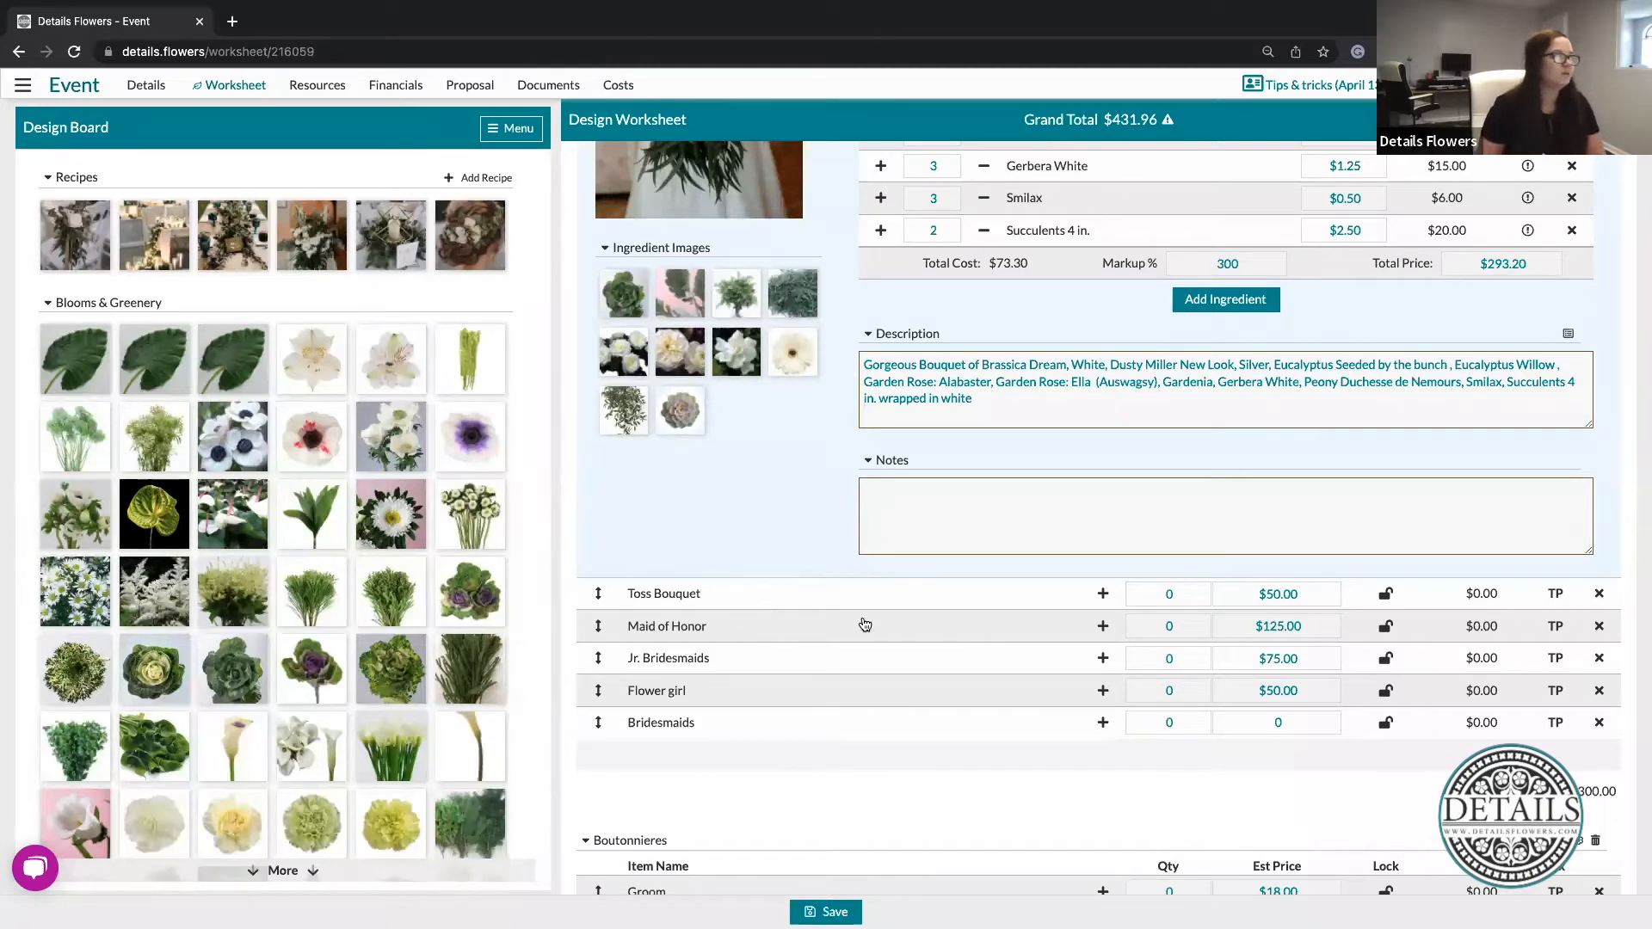
drag(304, 238, 974, 596)
scroll(975, 596, down, 3)
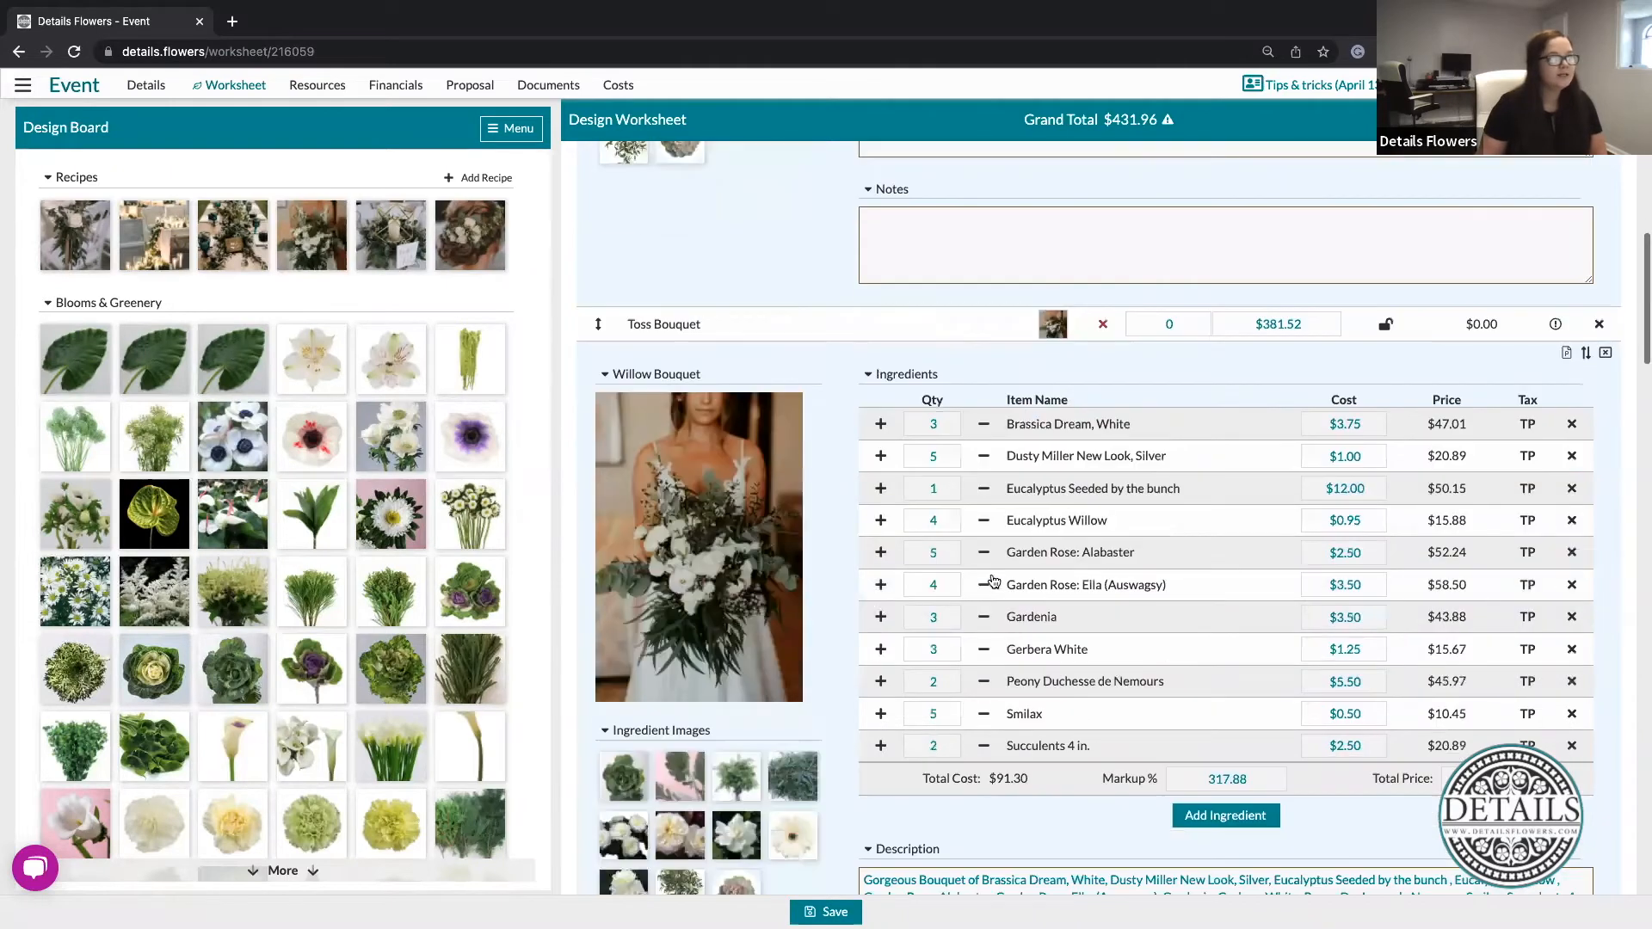
Set the Toss Bouquet recipe's quantities to 3 for Dusty Miller and 2 each for Eucalyptus Willow, Garden Rose: Ella and Garden Rose: Alabaster.
click(941, 457)
text(3)
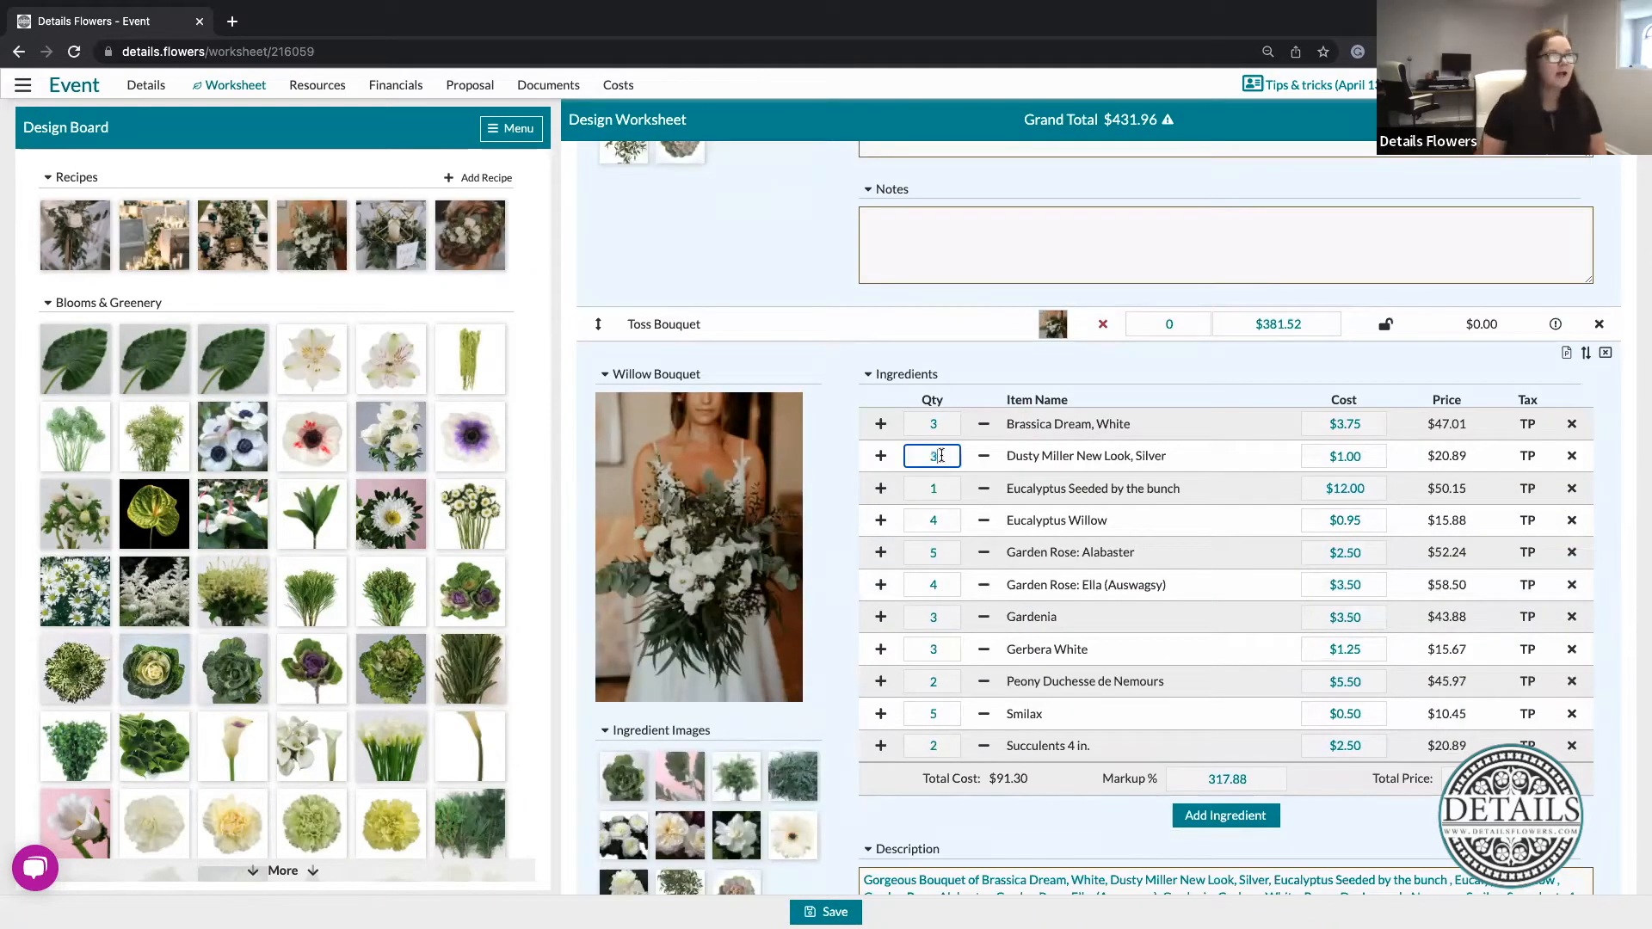
click(937, 522)
scroll(938, 521, down, 2)
text(2)
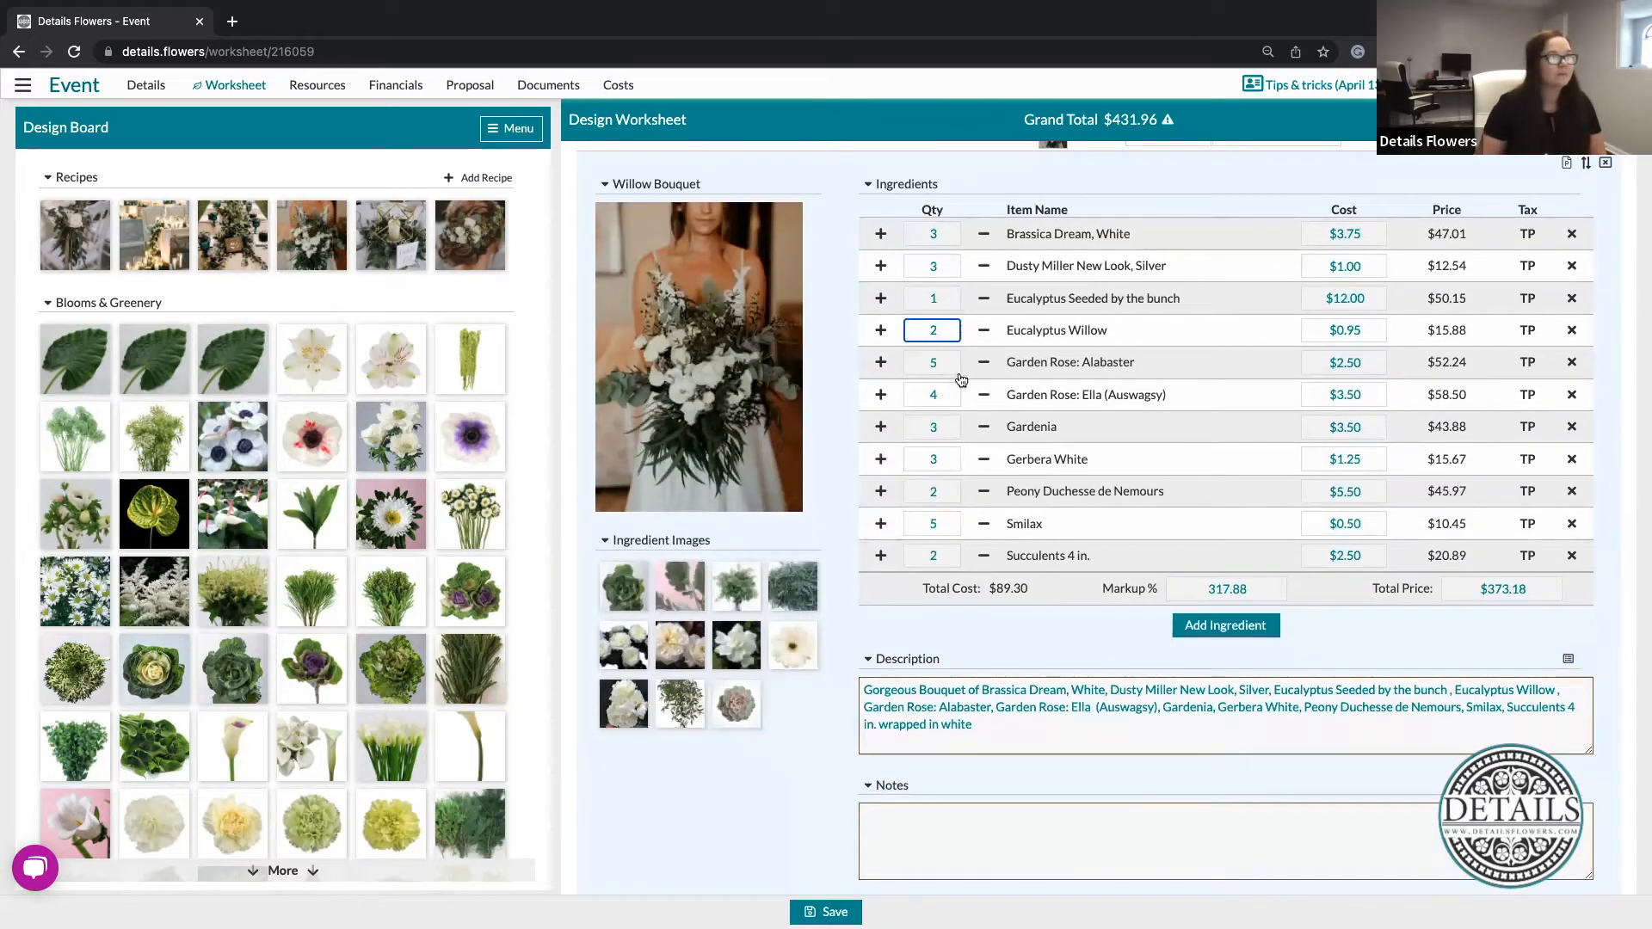
click(944, 394)
text(2)
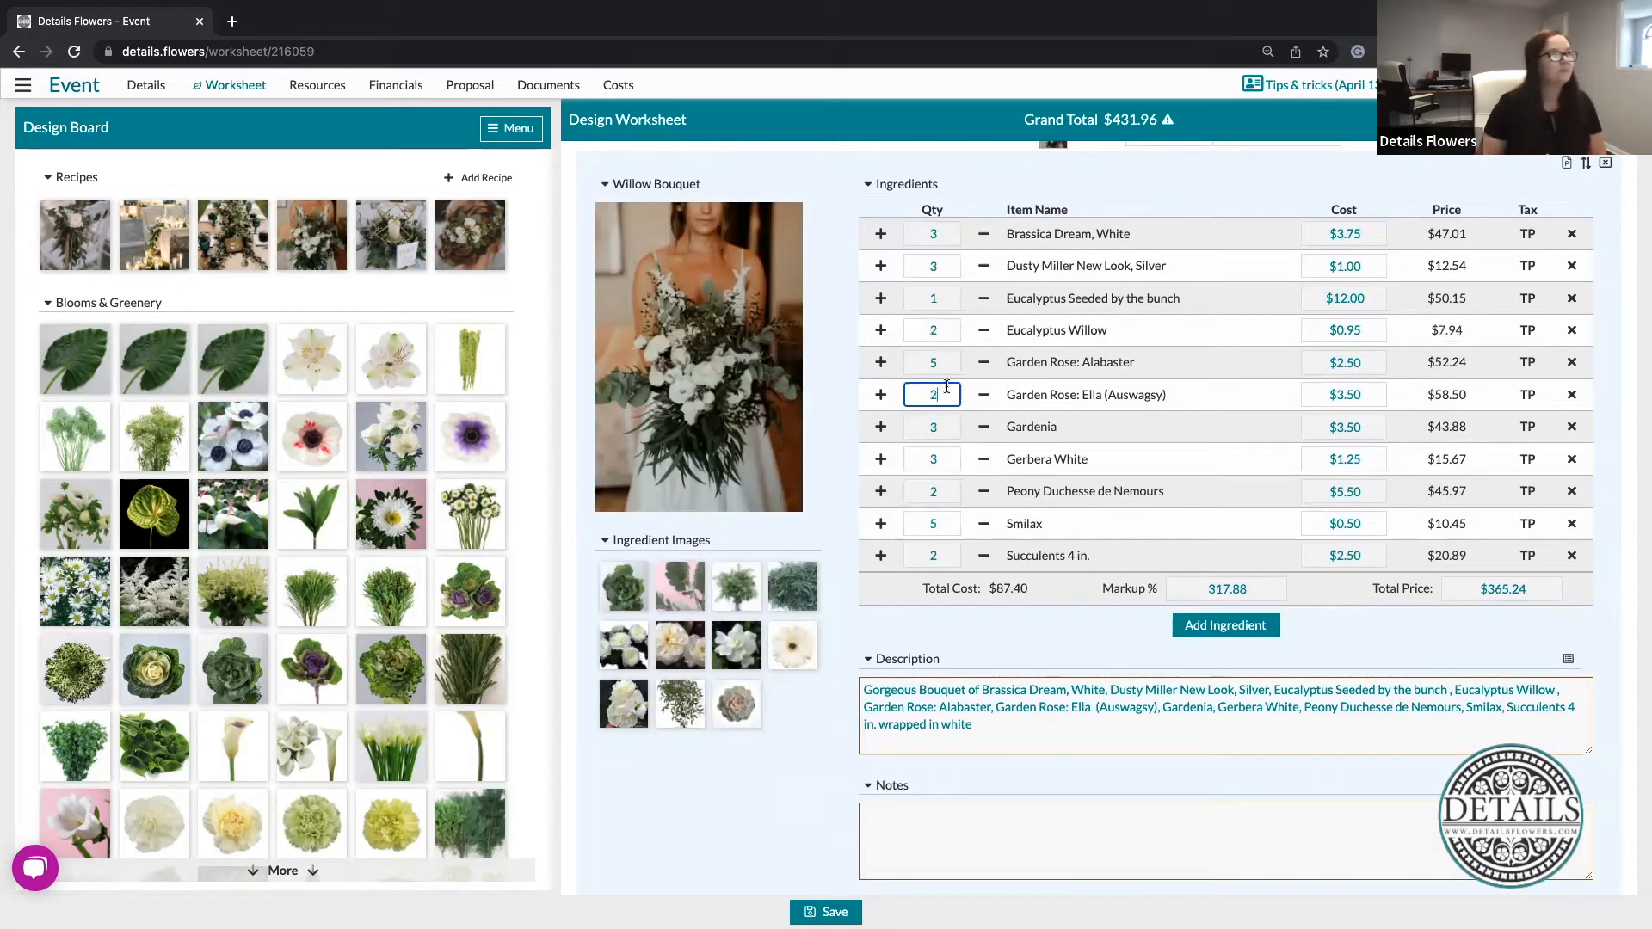
click(943, 362)
text(2)
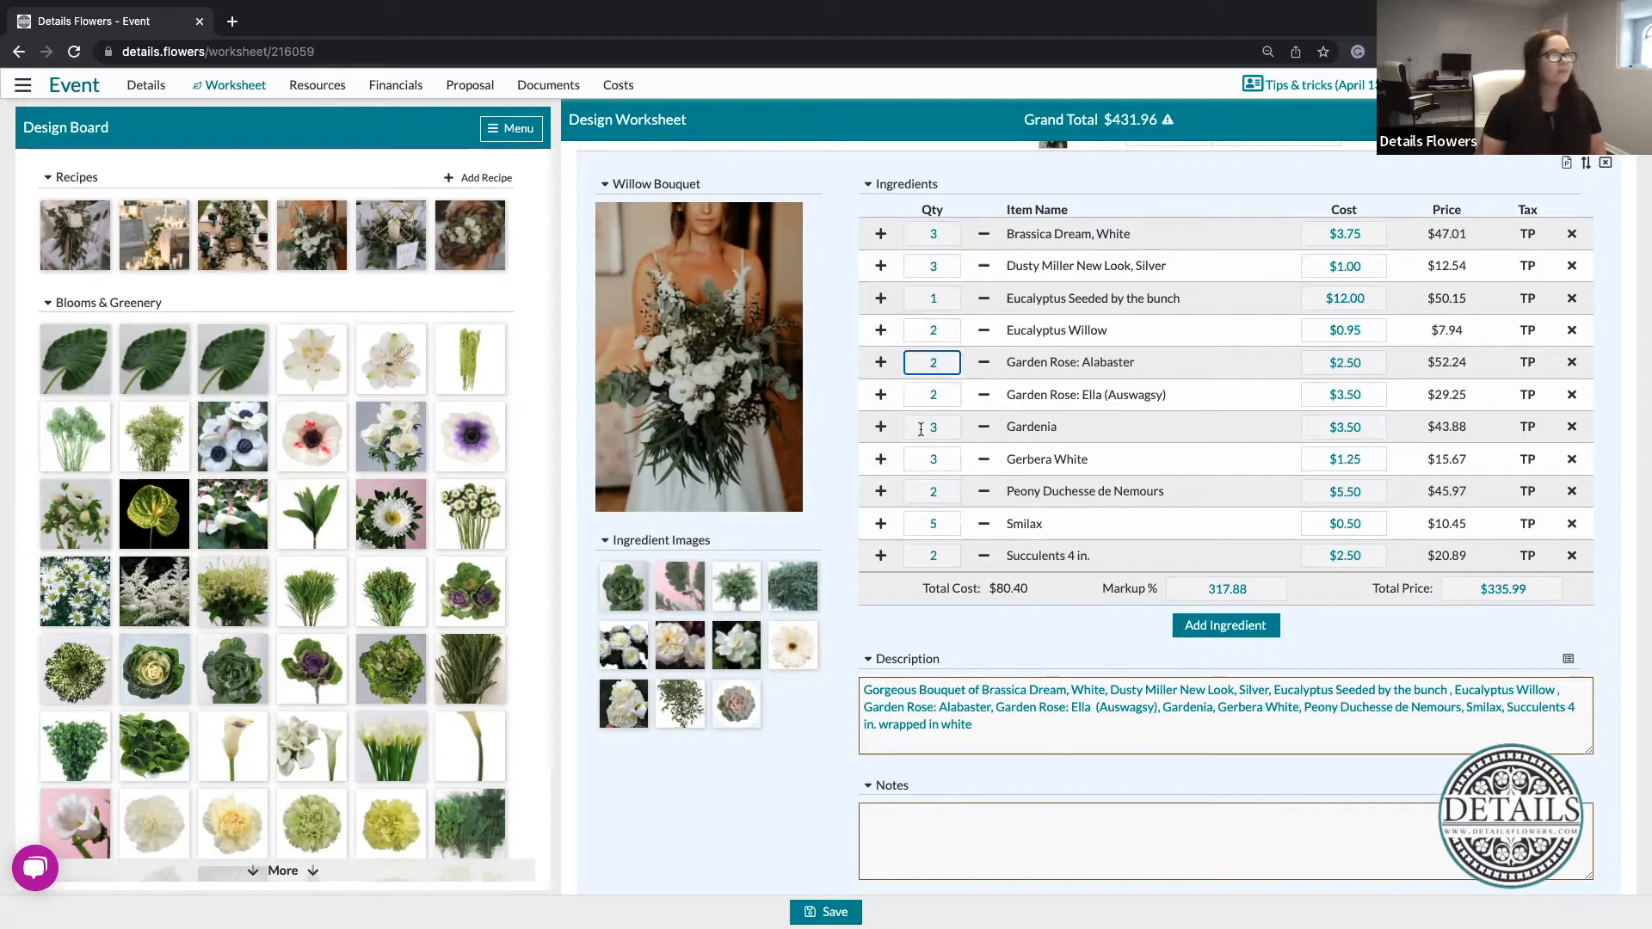
Remove Gardenia and Gerbera White from the Toss Bouquet recipe and set the Smilax quantity to 3.
click(1570, 427)
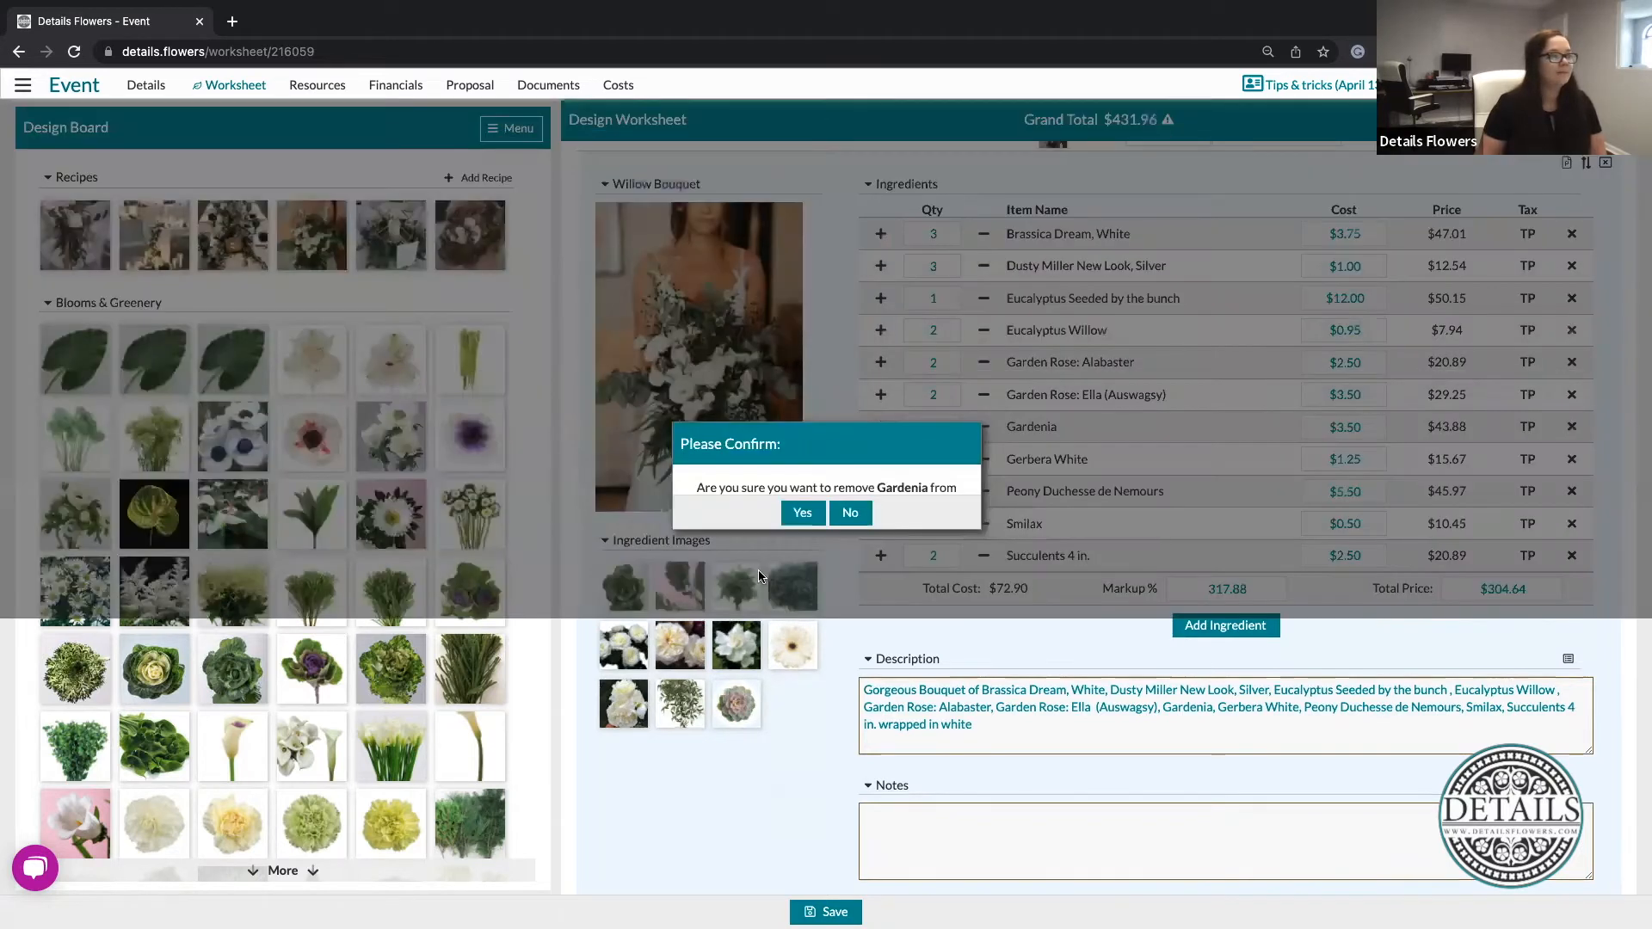
click(801, 513)
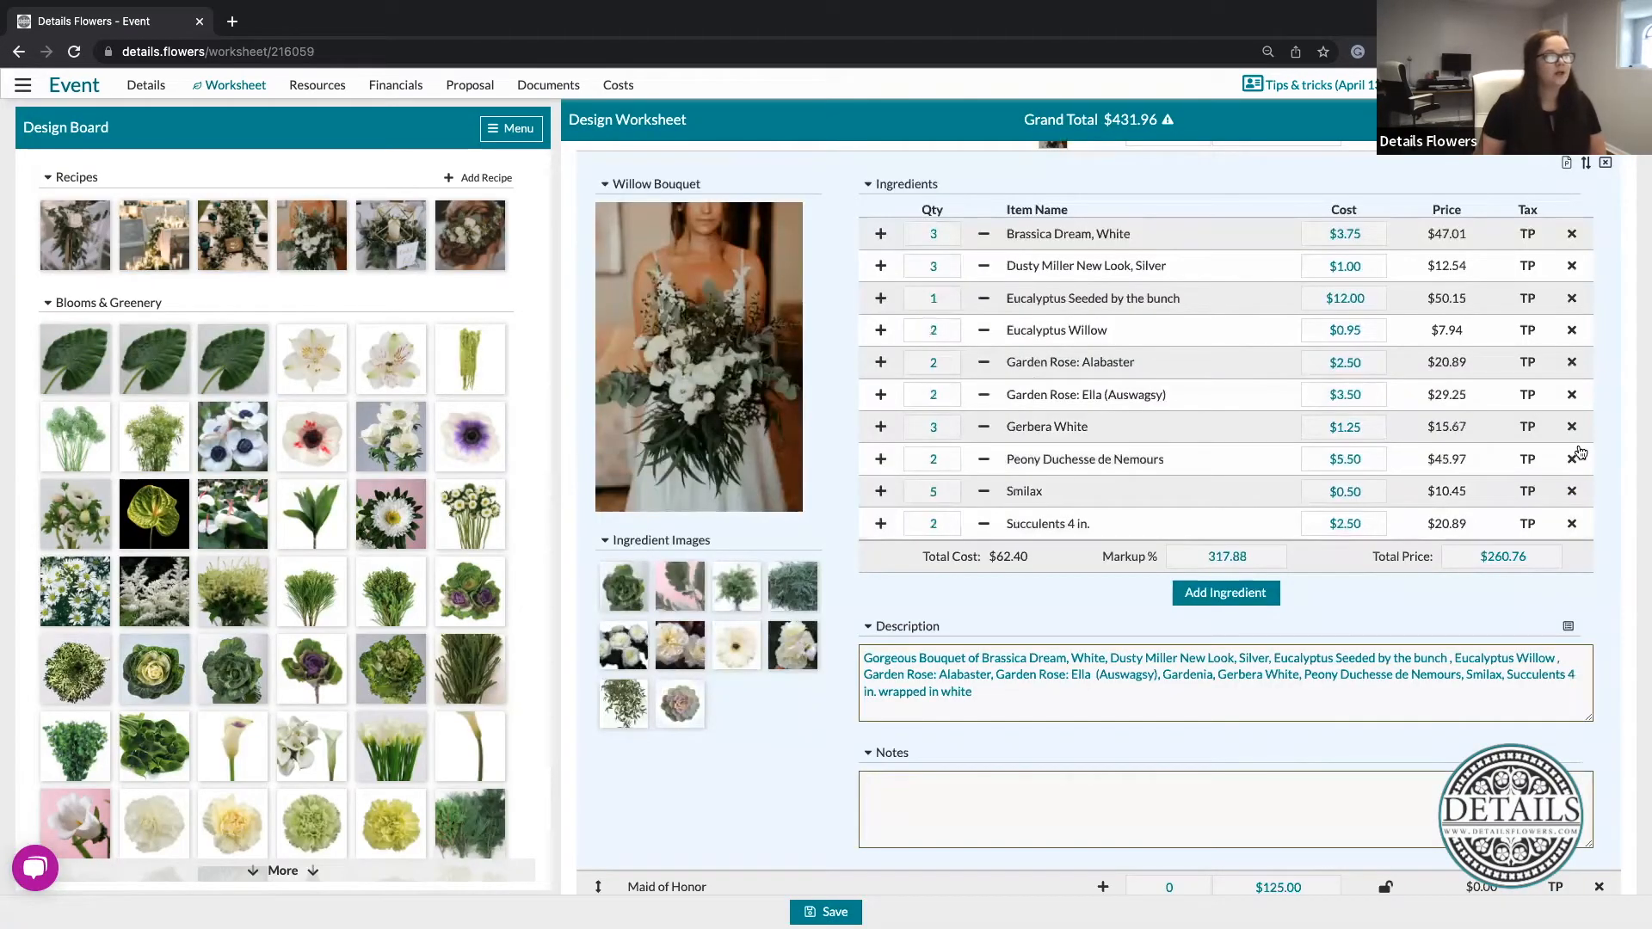
click(1570, 427)
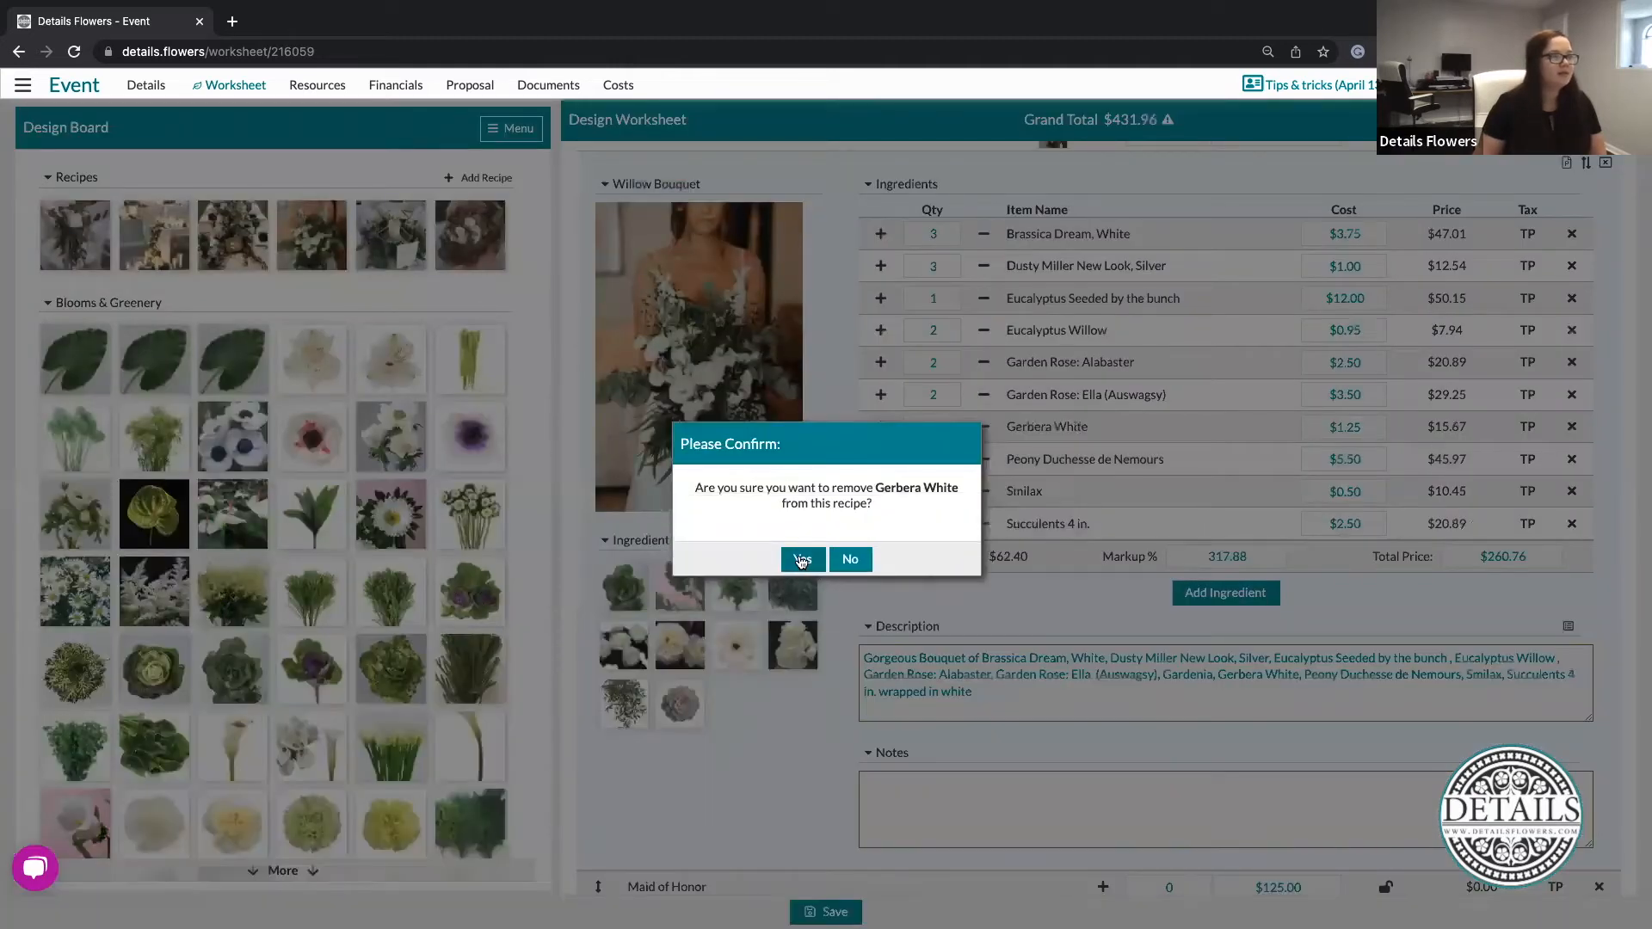
click(802, 560)
double_click(934, 461)
text(3)
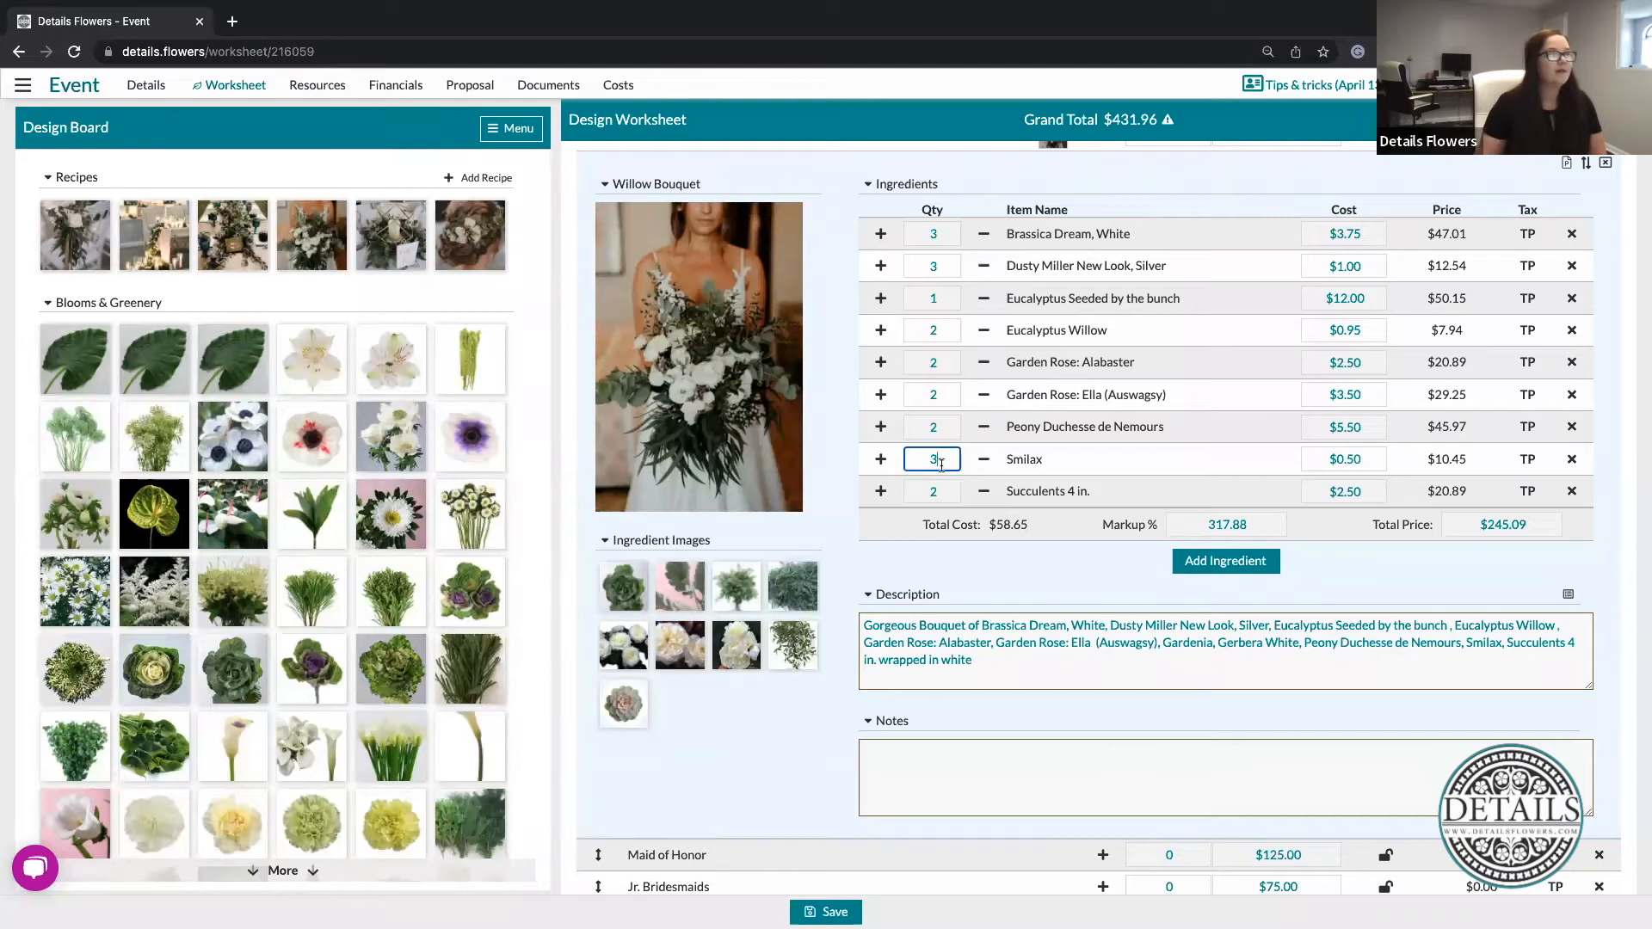
Remove Garden Rose: Alabaster and Peony Duchesse de Nemours from the Toss Bouquet recipe.
click(1150, 568)
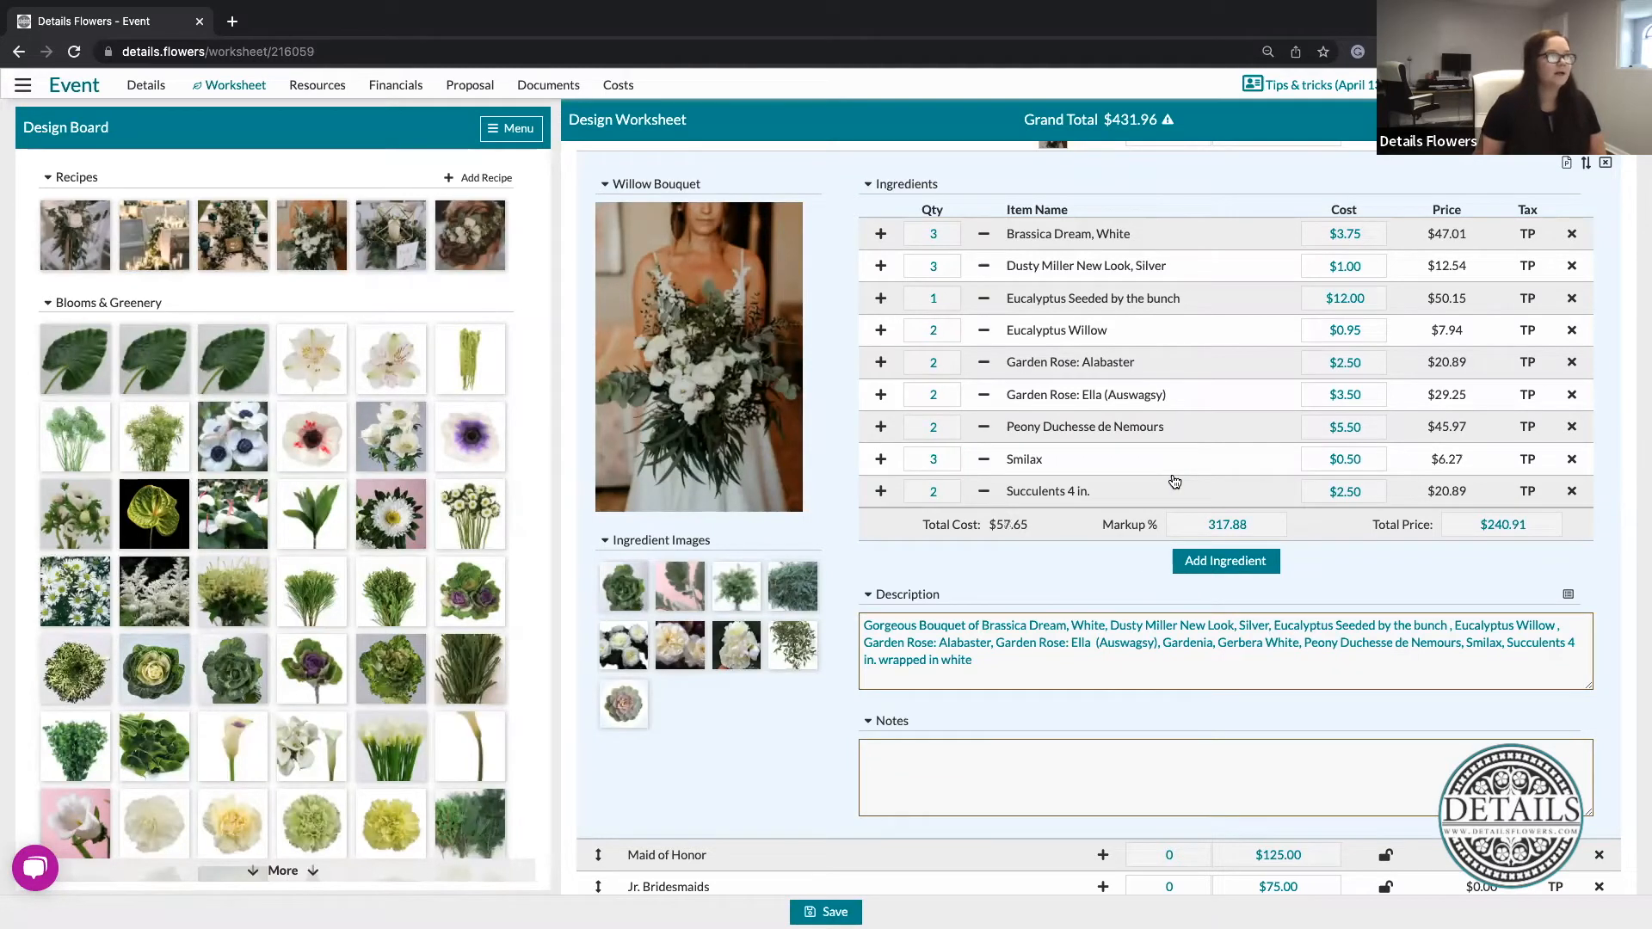
scroll(1174, 481, up, 2)
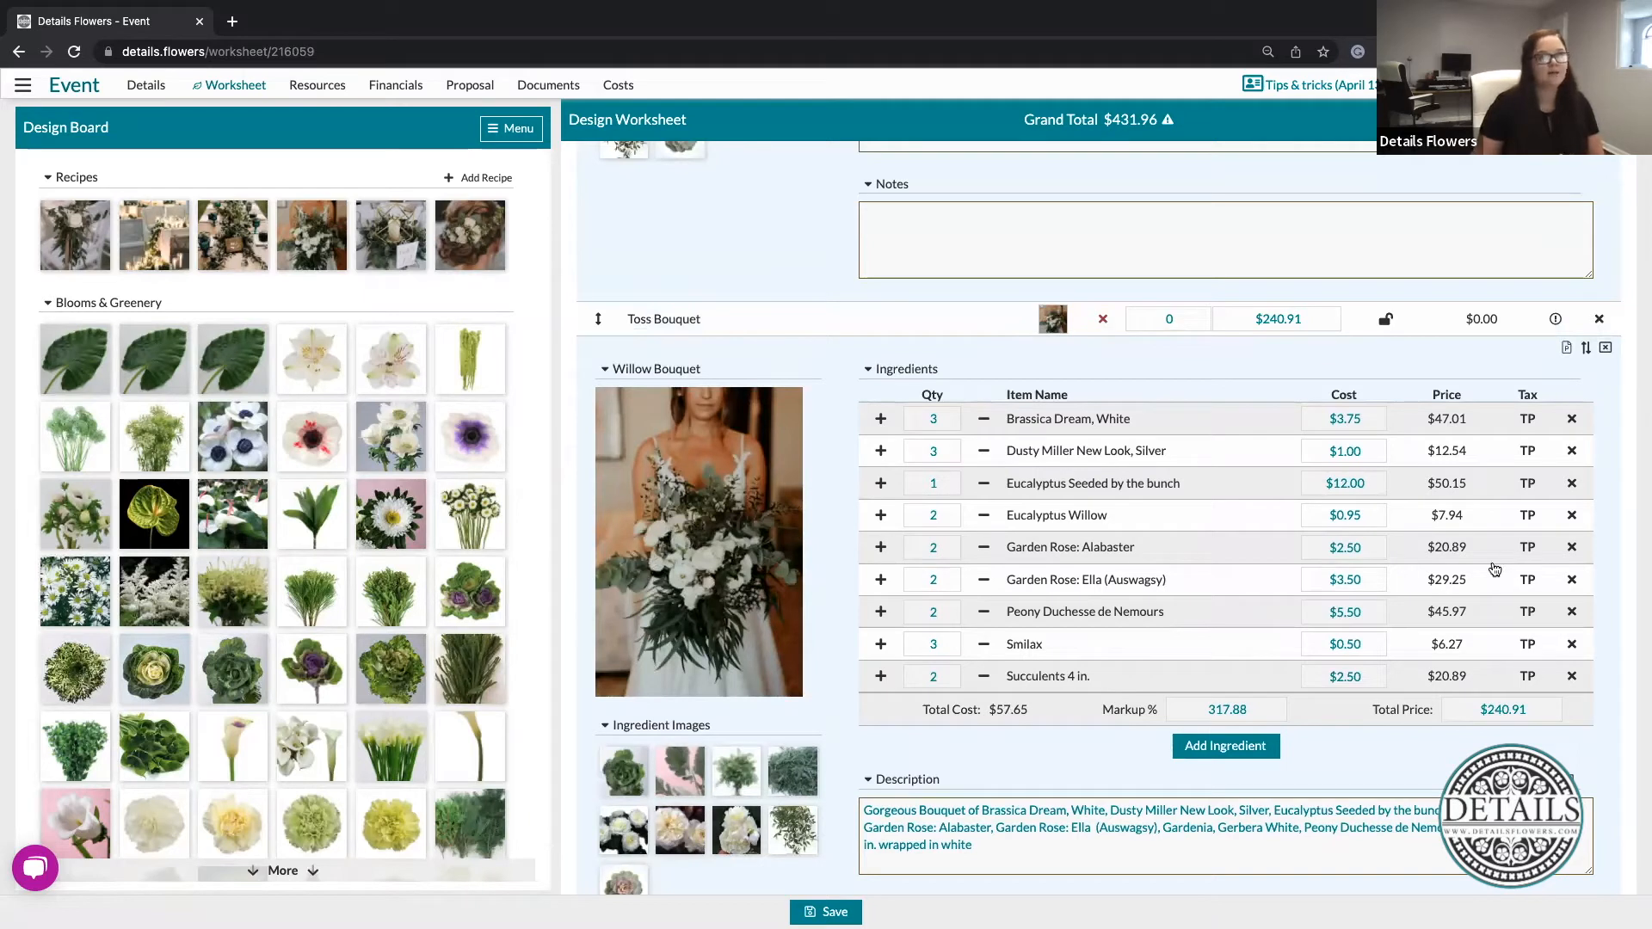
click(1571, 547)
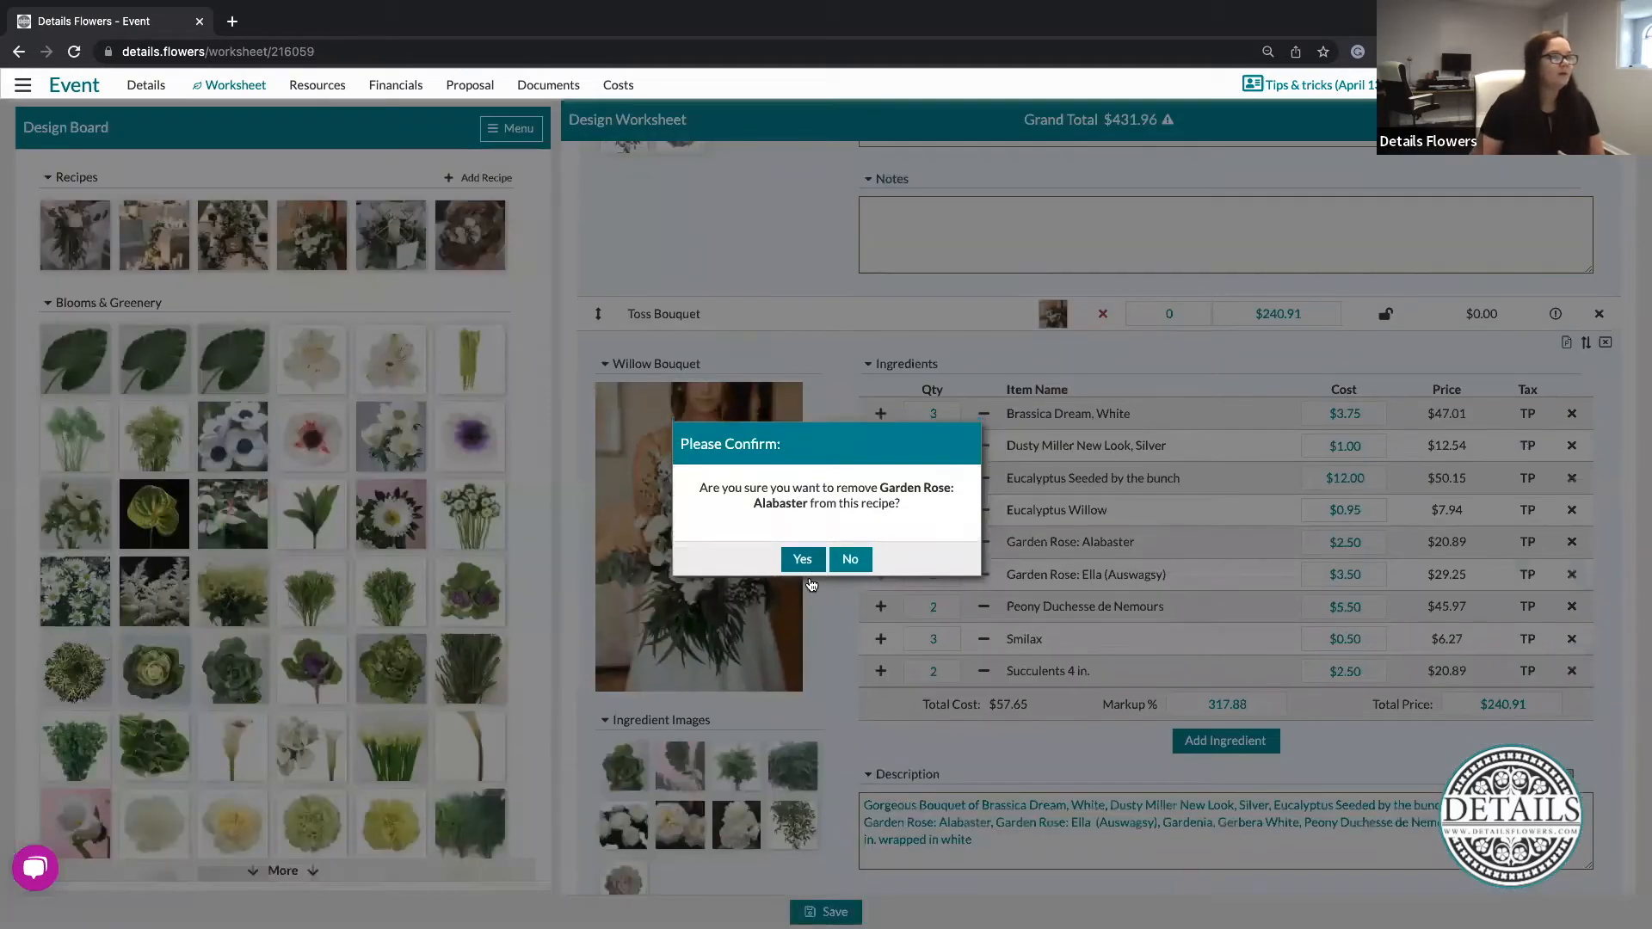
click(802, 529)
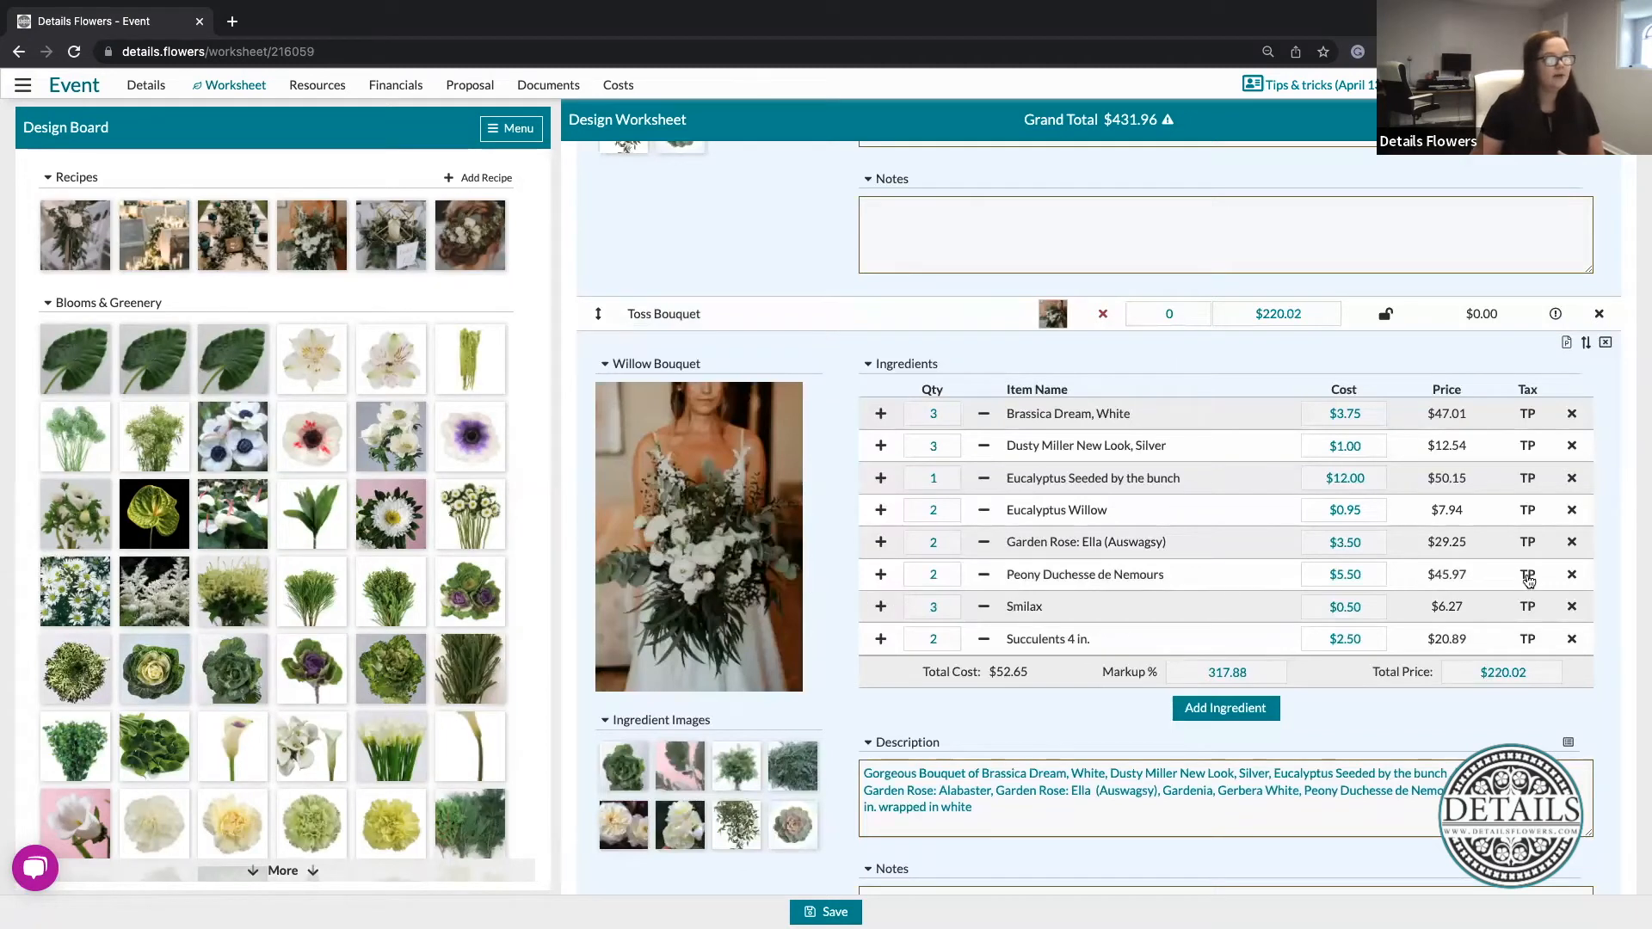
click(1571, 574)
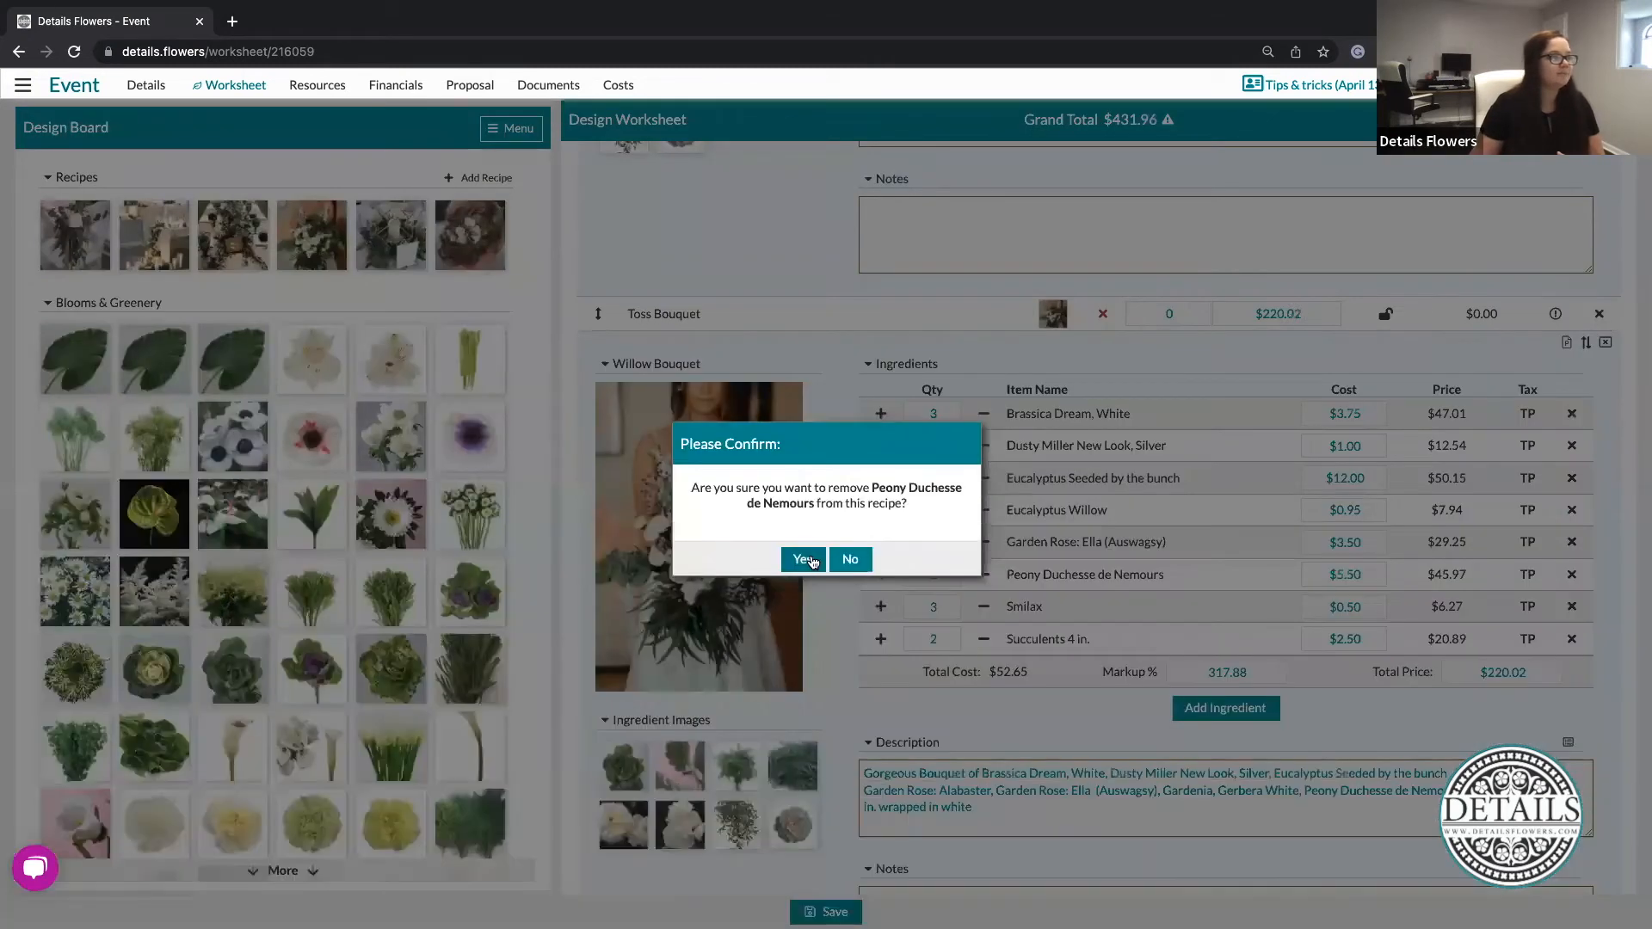
click(809, 557)
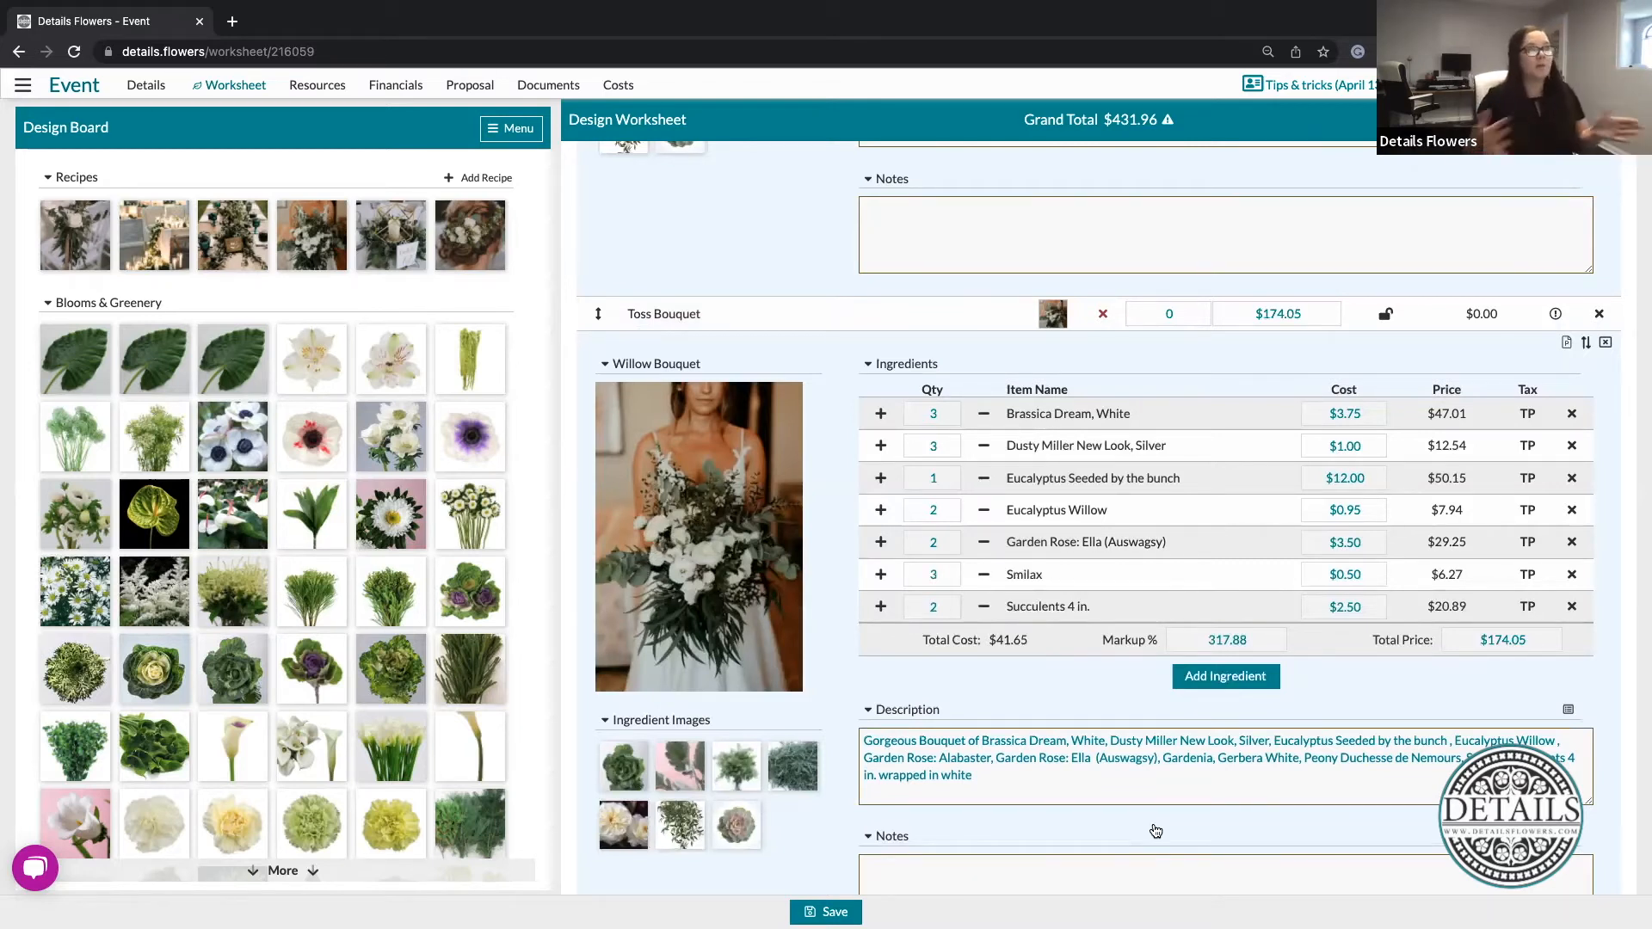
Set the Toss Bouquet item's quantity to 1 in the Design Worksheet.
click(1175, 315)
text(1)
click(1221, 360)
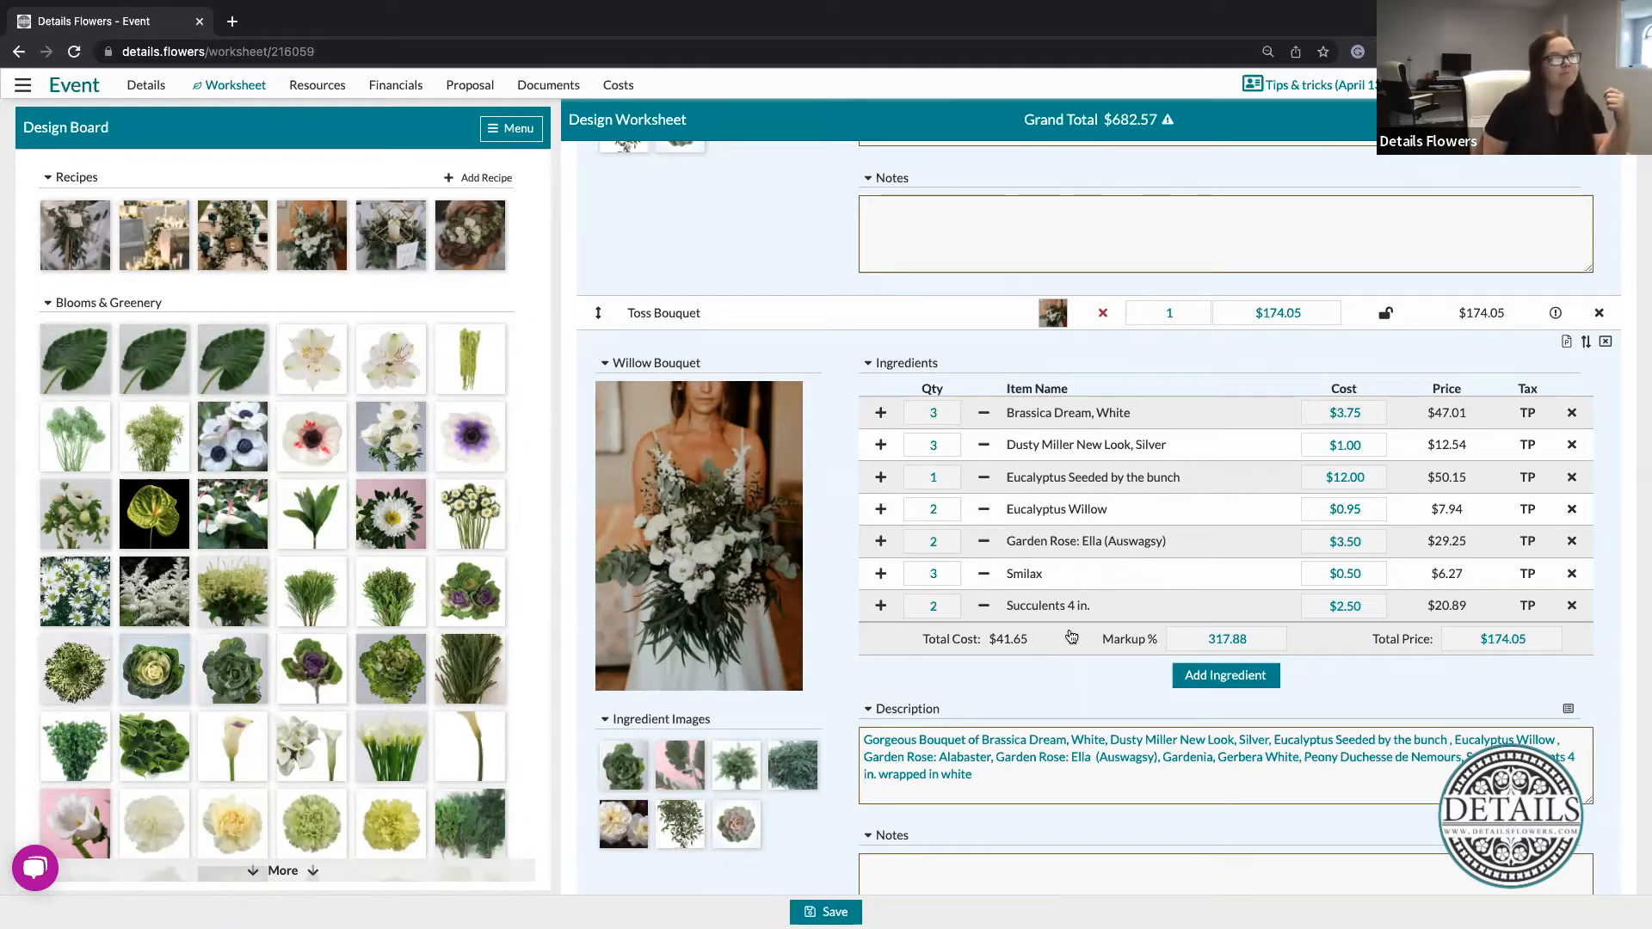
Create a blank recipe for the Maid of Honor item.
scroll(1145, 699, down, 6)
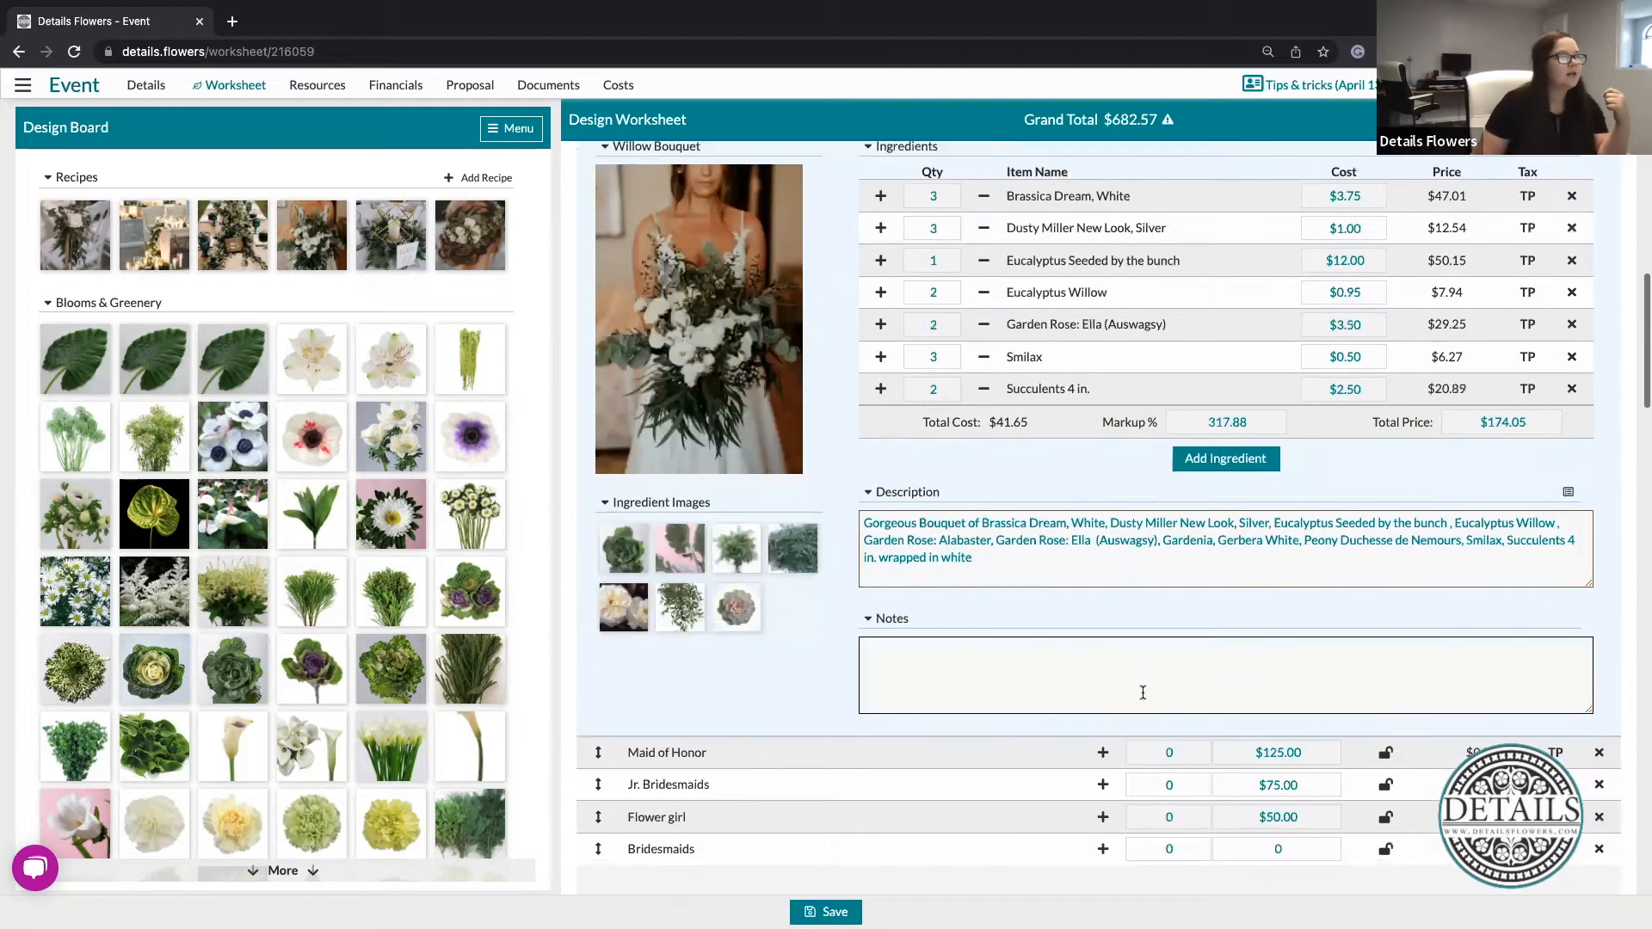
scroll(1145, 699, down, 1)
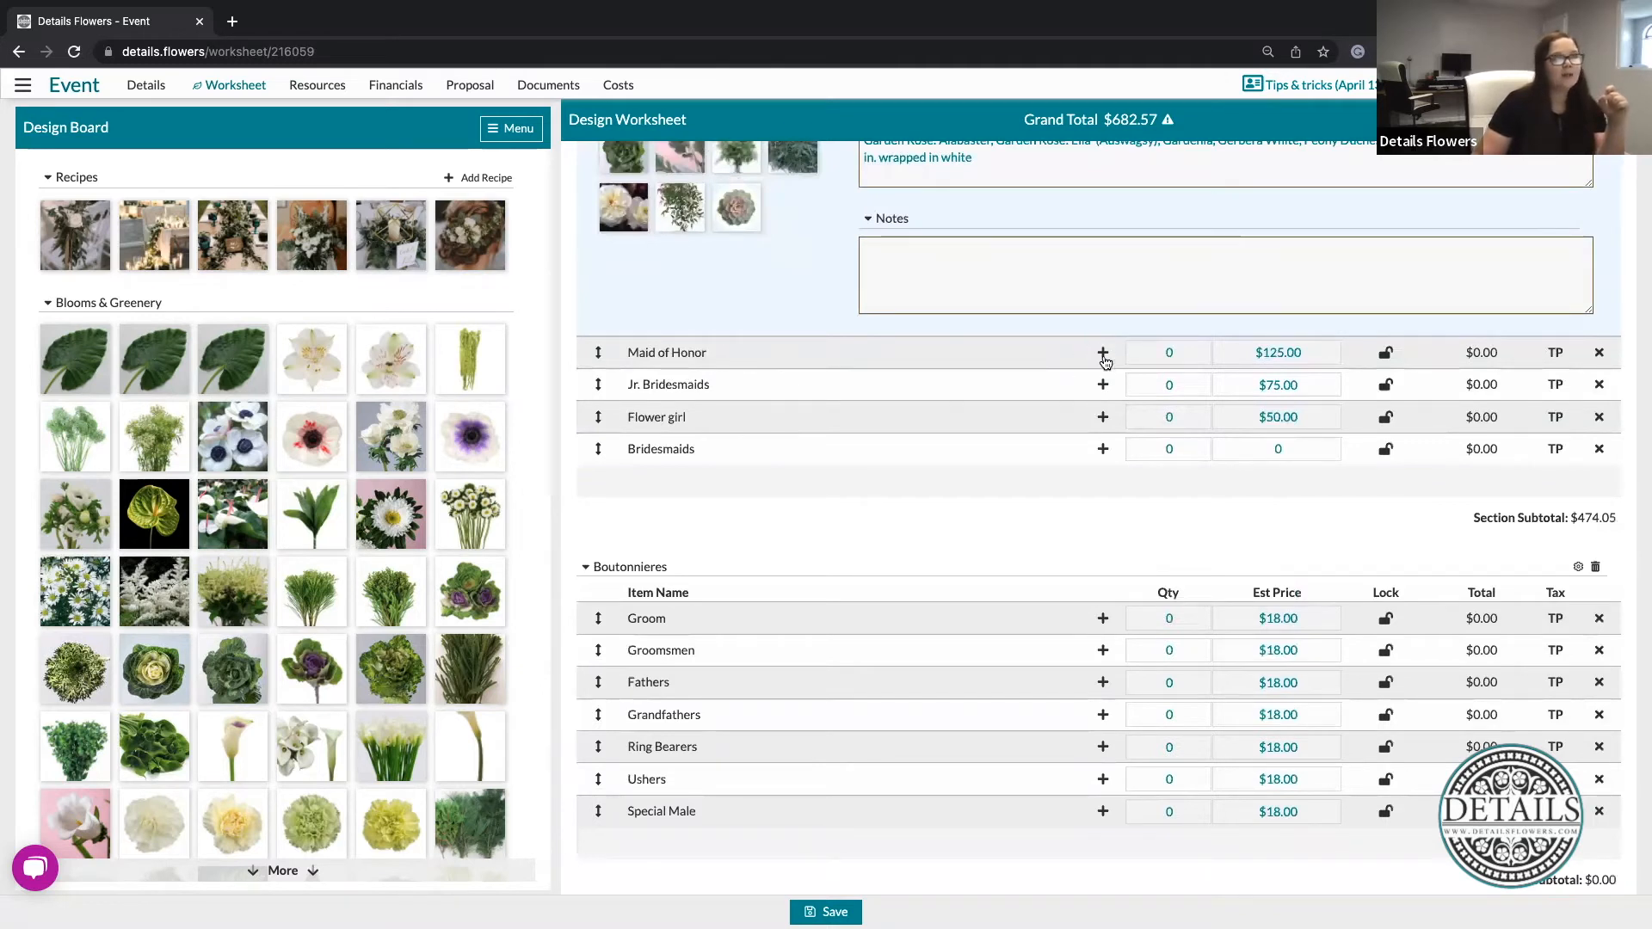
click(1101, 353)
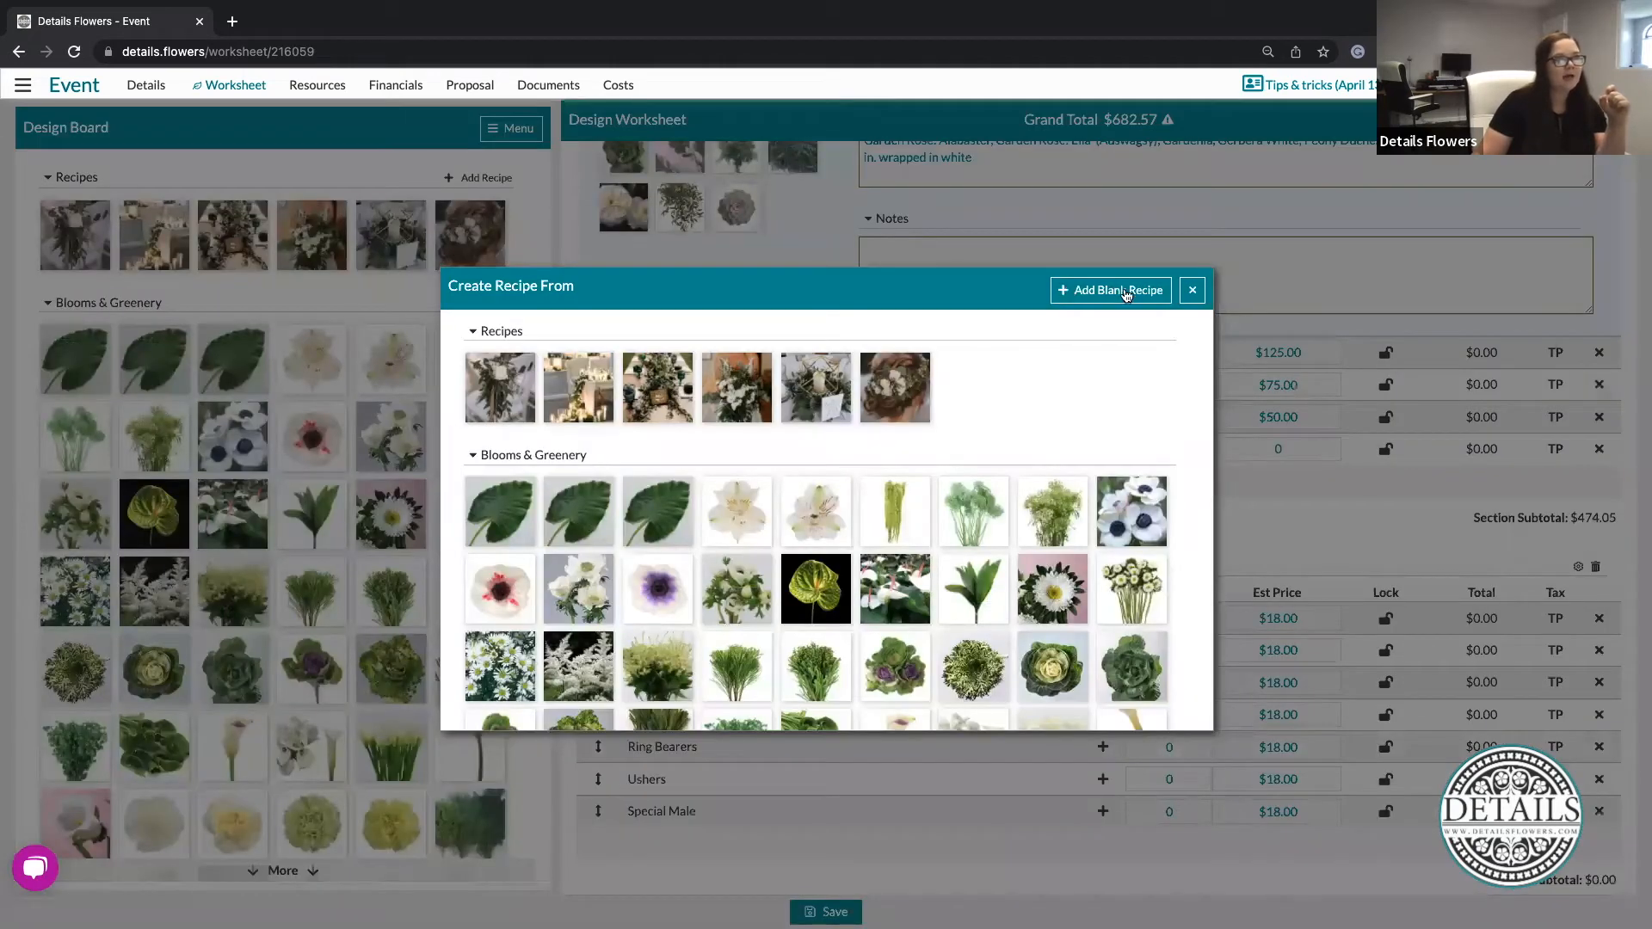
click(1126, 293)
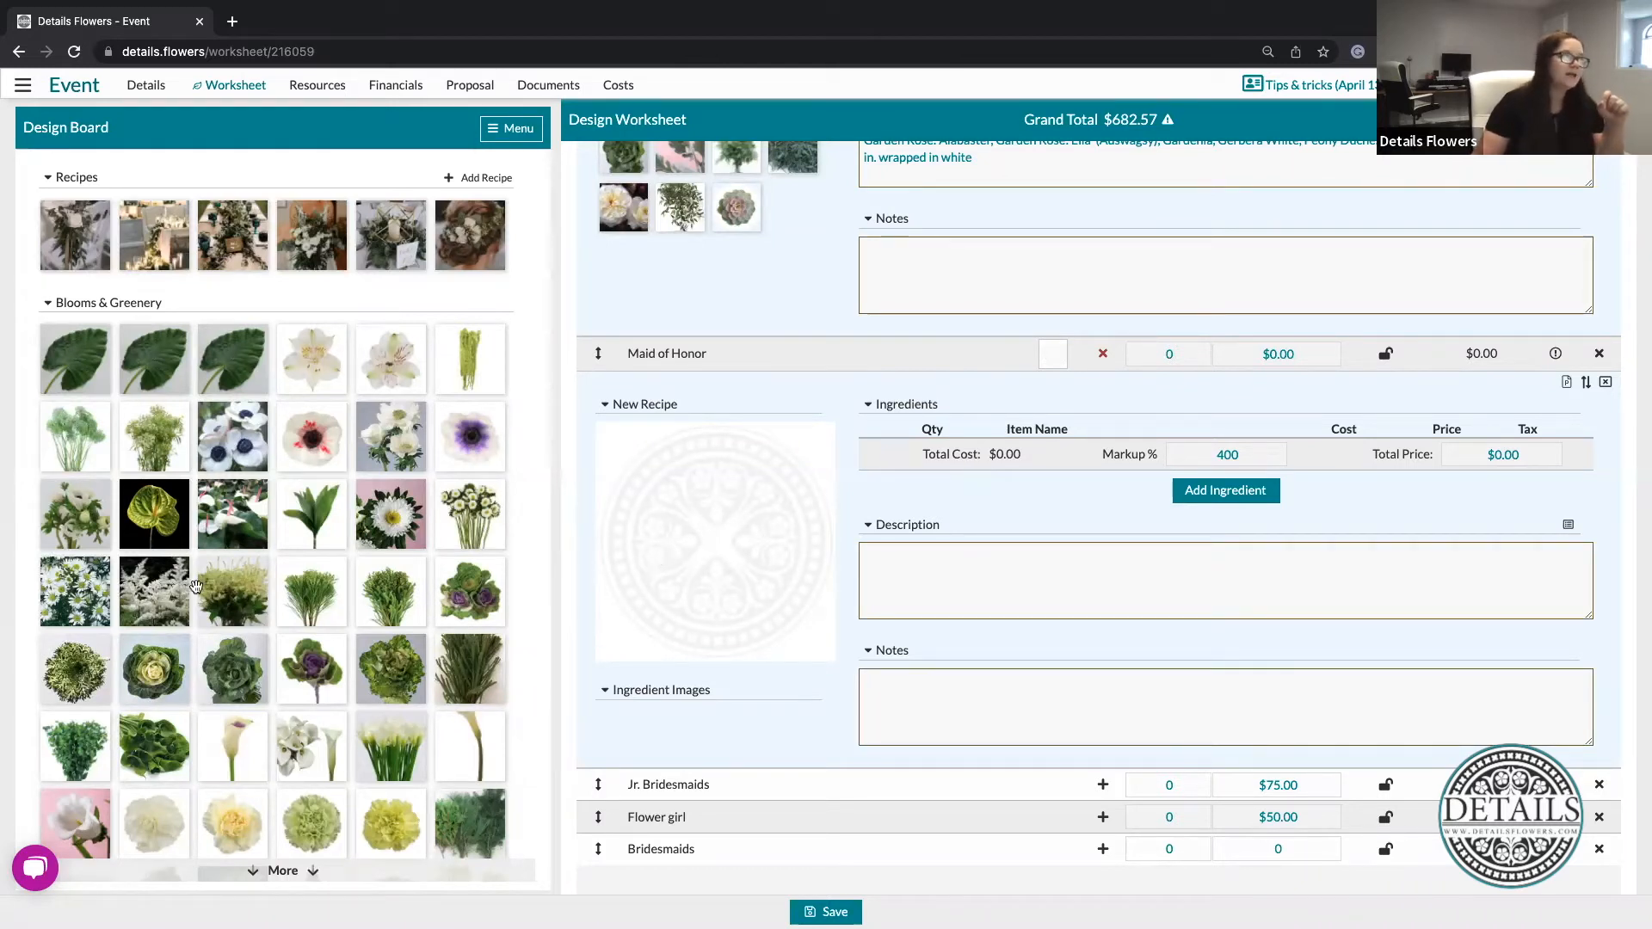
Add Alstroemeria White Super Select, Anemone Mona Lisa, Anemone White, Anthurium Green, Aster Julie, Astilbe White, Brassica Crane Feather King and Brassica Crane to Maid of Honor.
drag(243, 607, 1148, 443)
drag(155, 514, 1110, 477)
drag(52, 514, 1050, 482)
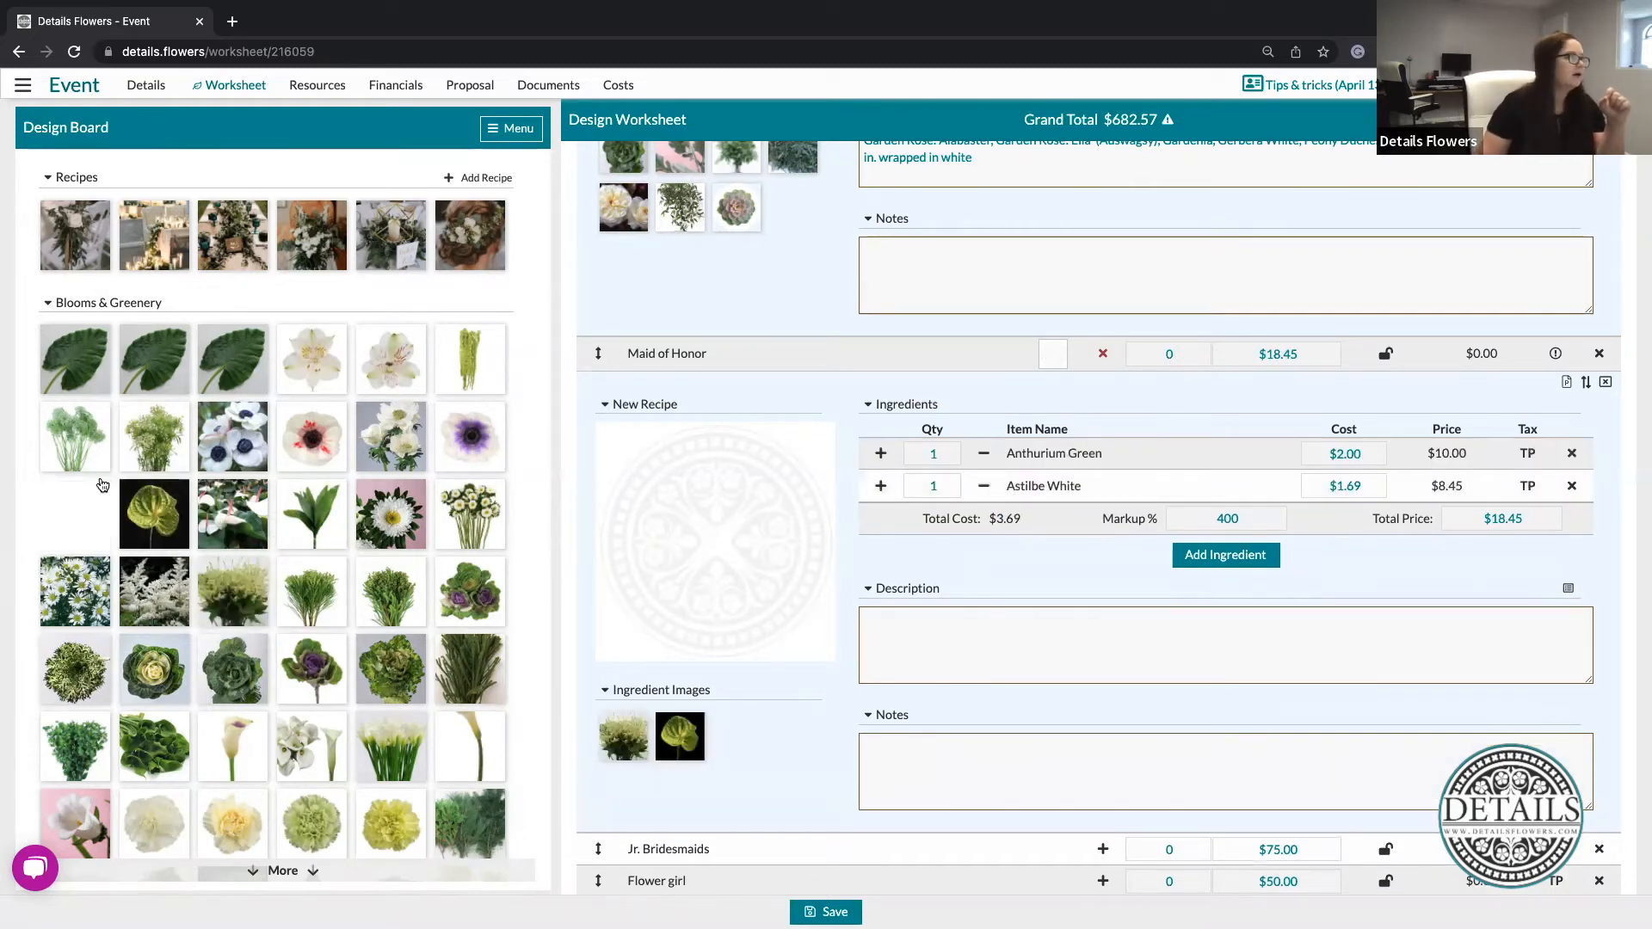
drag(391, 520, 990, 462)
drag(392, 437, 1140, 473)
drag(391, 360, 1041, 507)
drag(183, 669, 1082, 551)
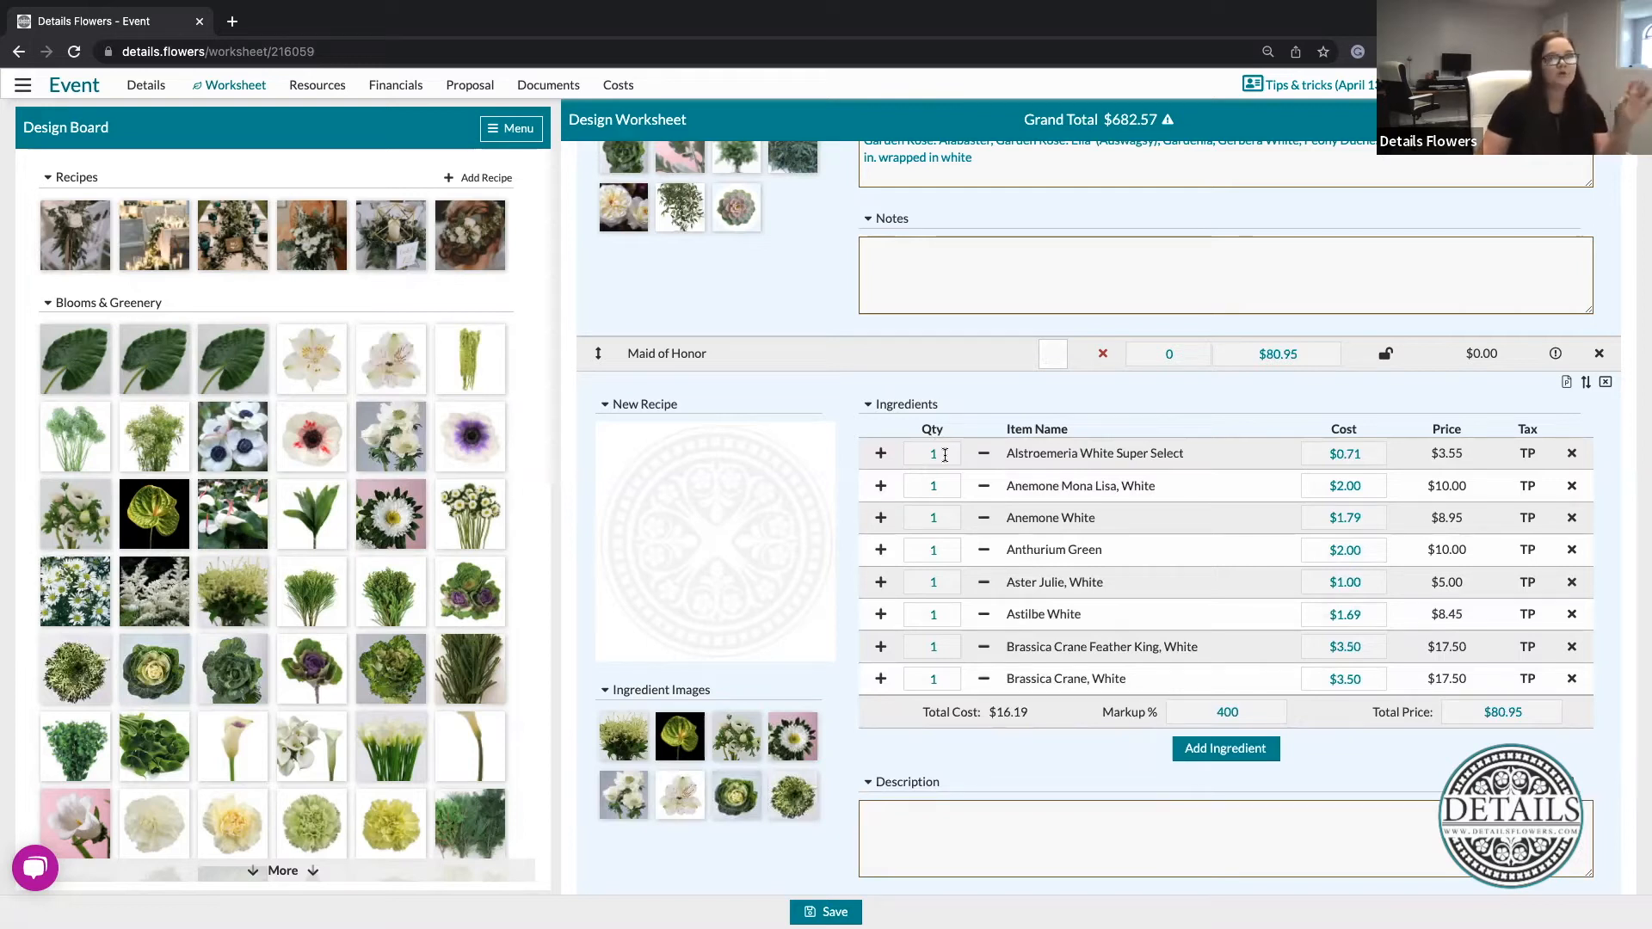
Set the Maid of Honor recipe's quantities to 3 for Alstroemeria White Super Select, 3 for Anemone White and 2 for Anthurium Green.
double_click(933, 453)
text(3)
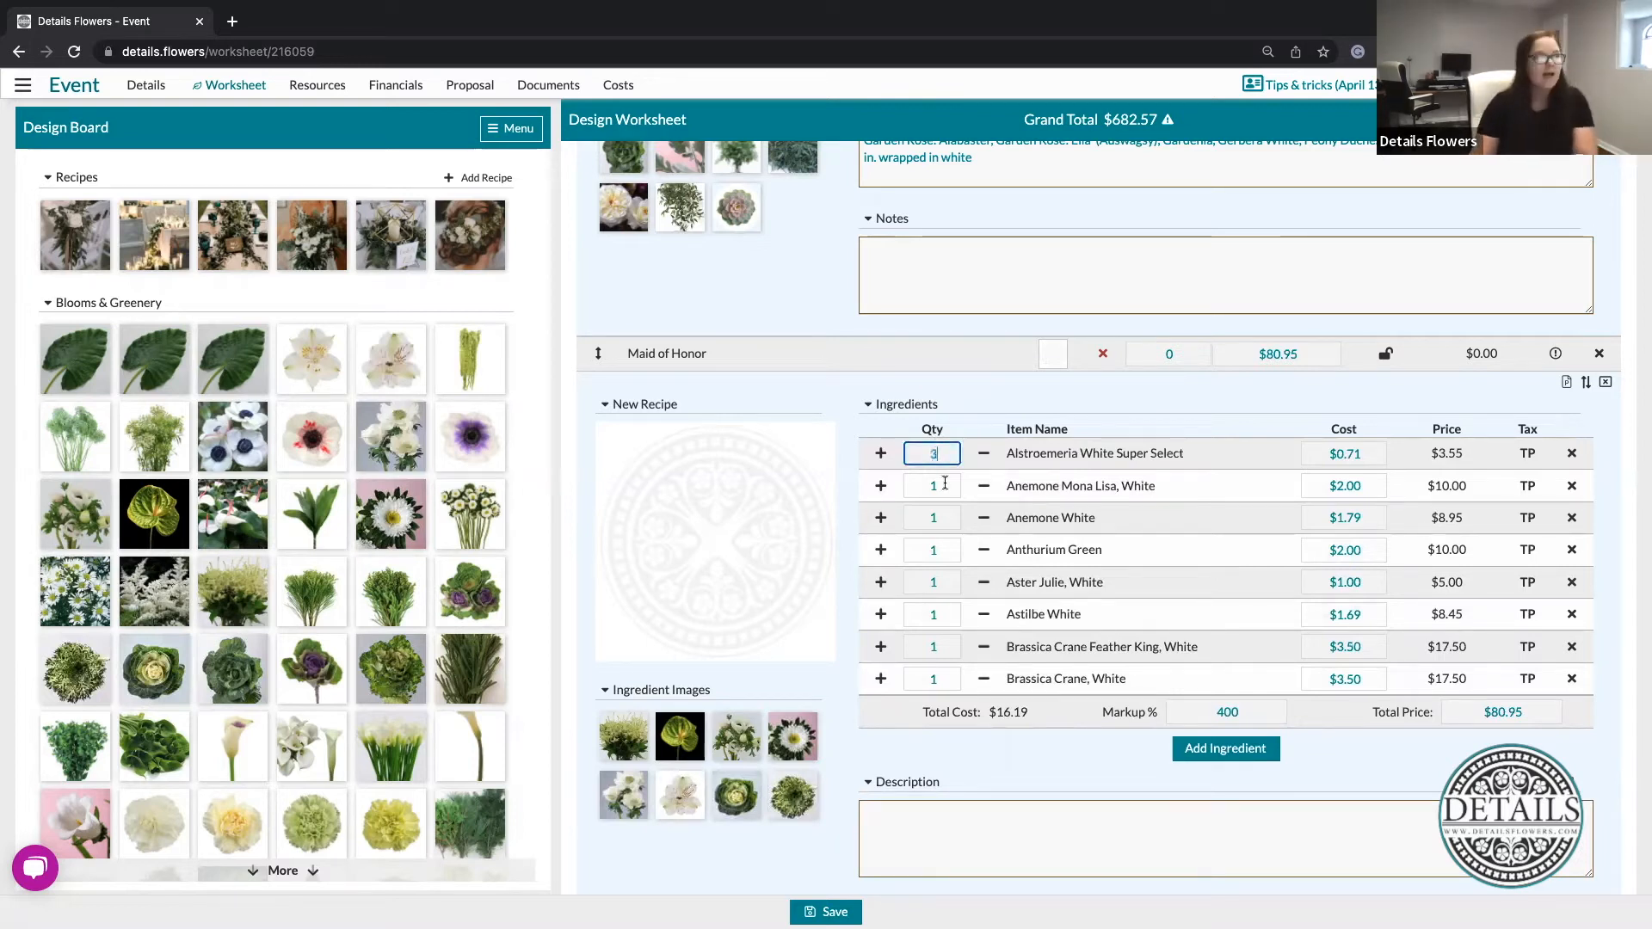
double_click(942, 517)
text(3)
double_click(940, 550)
text(2)
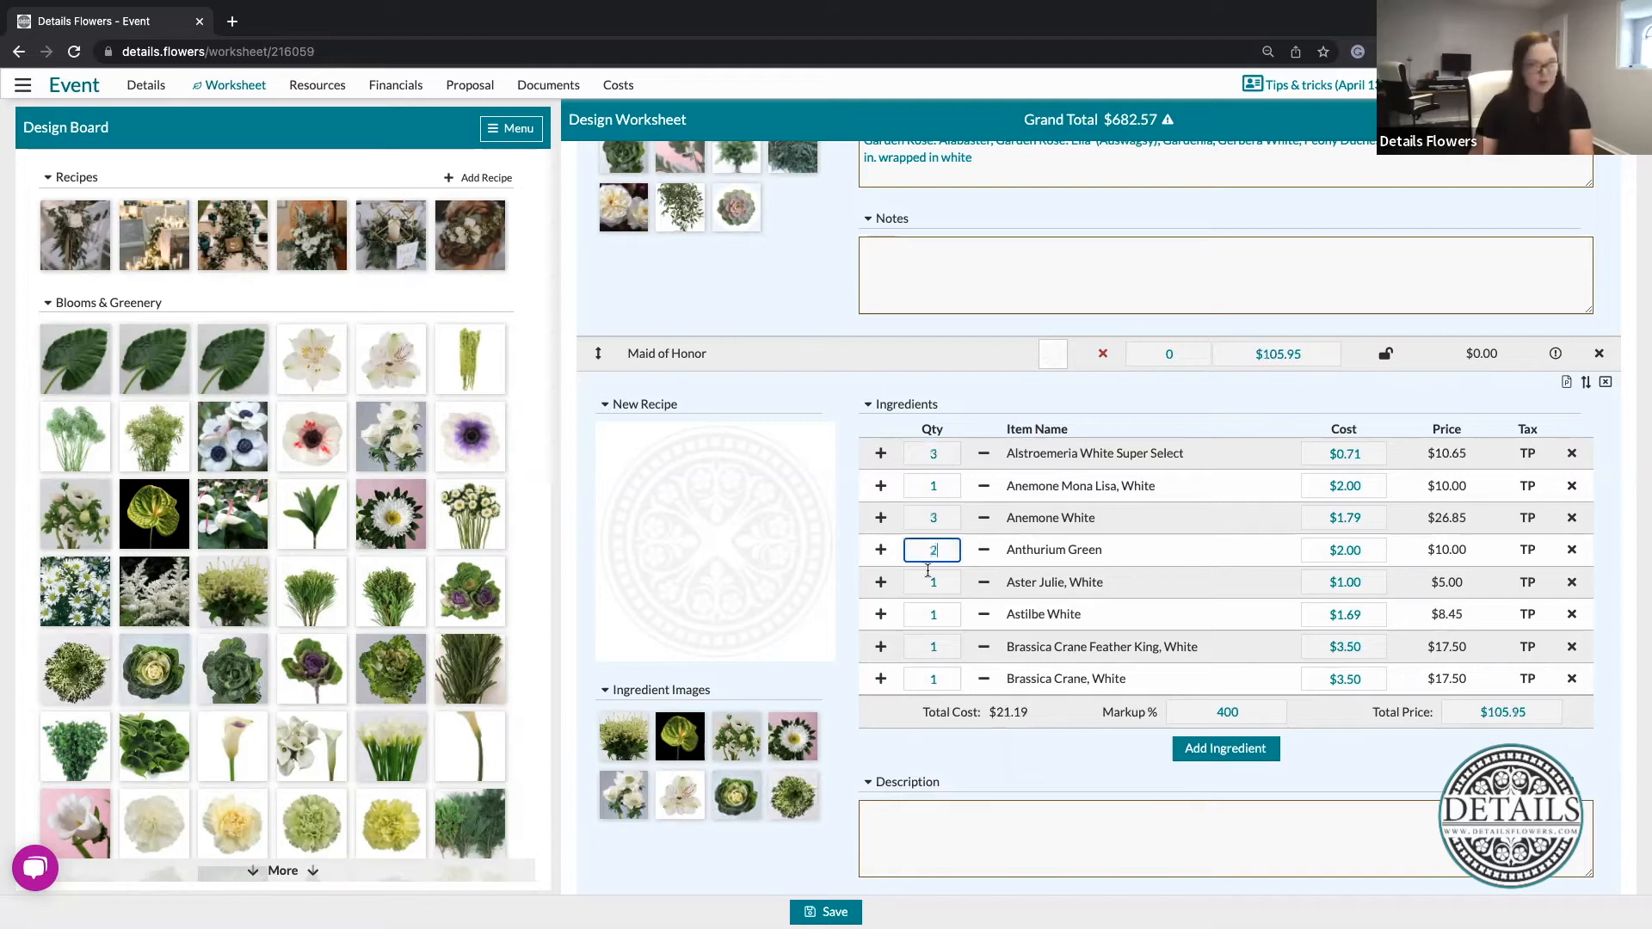
Set the Maid of Honor quantities to 6 for Aster Julie, 3 for Astilbe White and 2 for each of the two Brassica Crane ingredients.
double_click(948, 582)
text(6)
double_click(951, 616)
text(3)
double_click(956, 646)
text(2)
double_click(951, 679)
text(2)
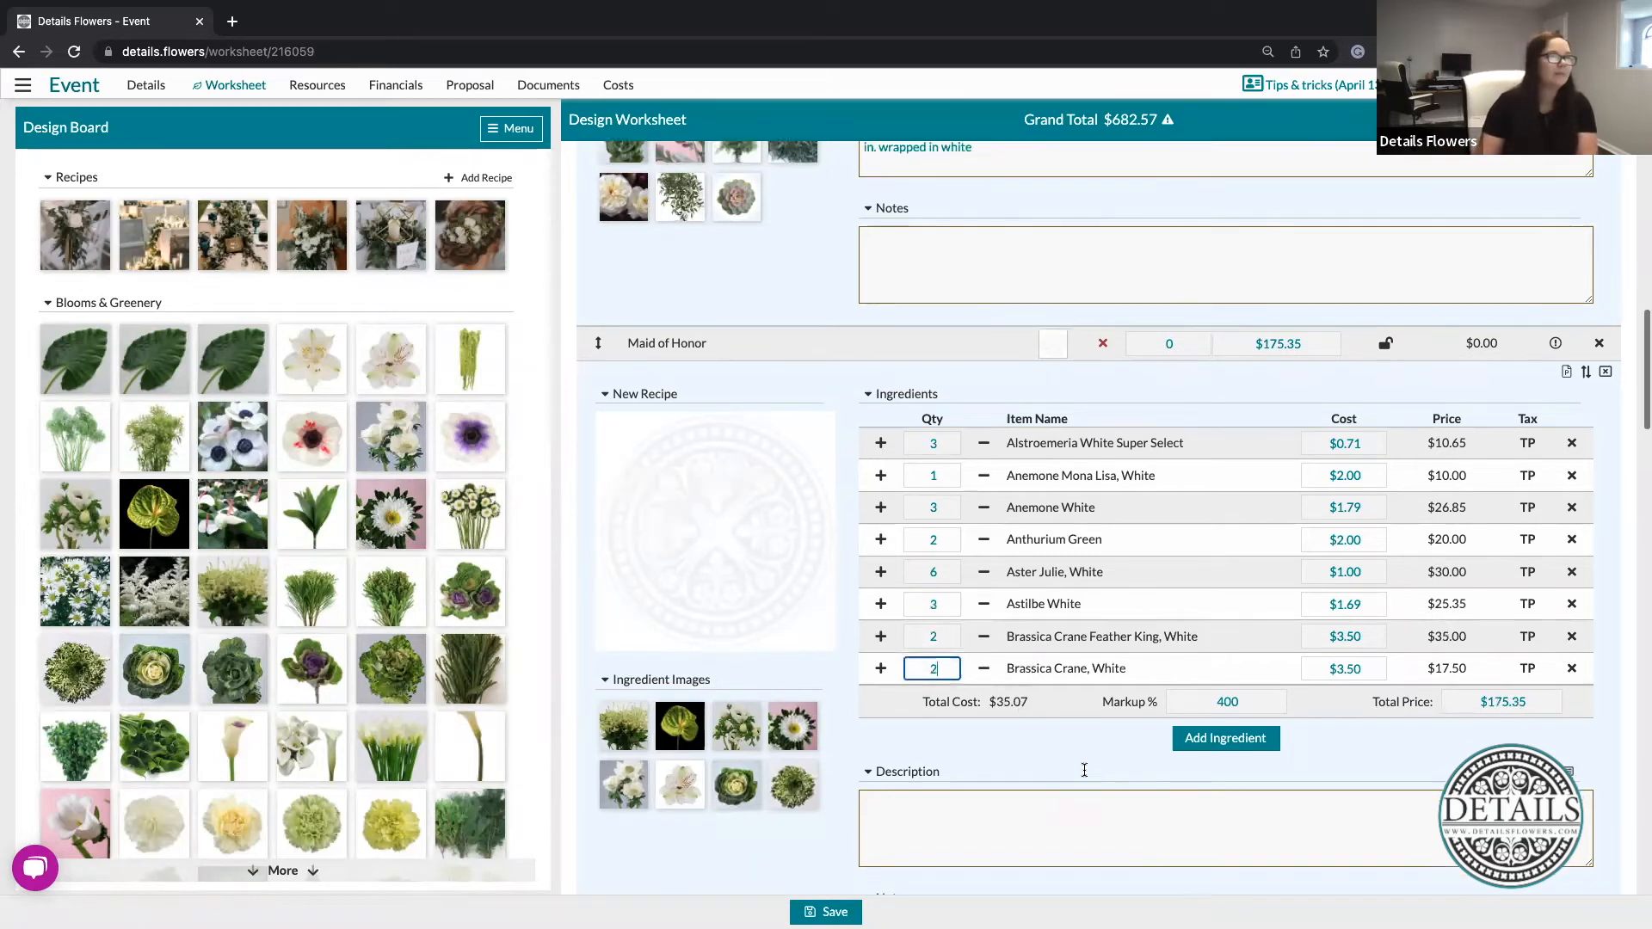
Give the Maid of Honor recipe the blue and white bouquet photo from the Event Inspiration images.
scroll(1364, 308, down, 1)
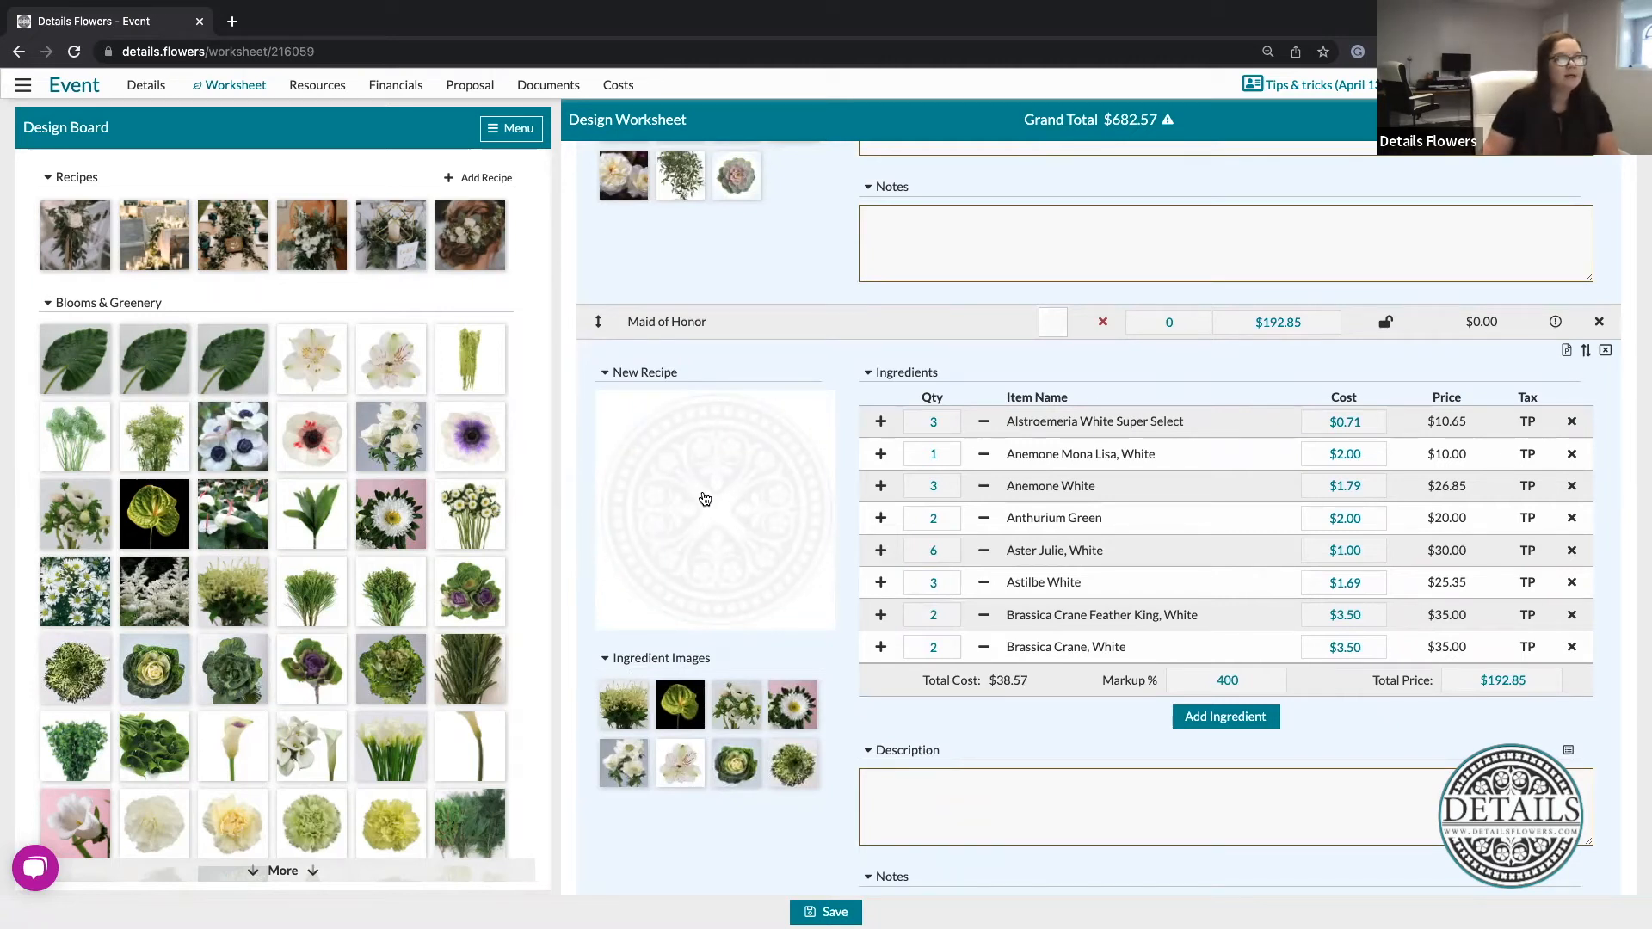
click(704, 500)
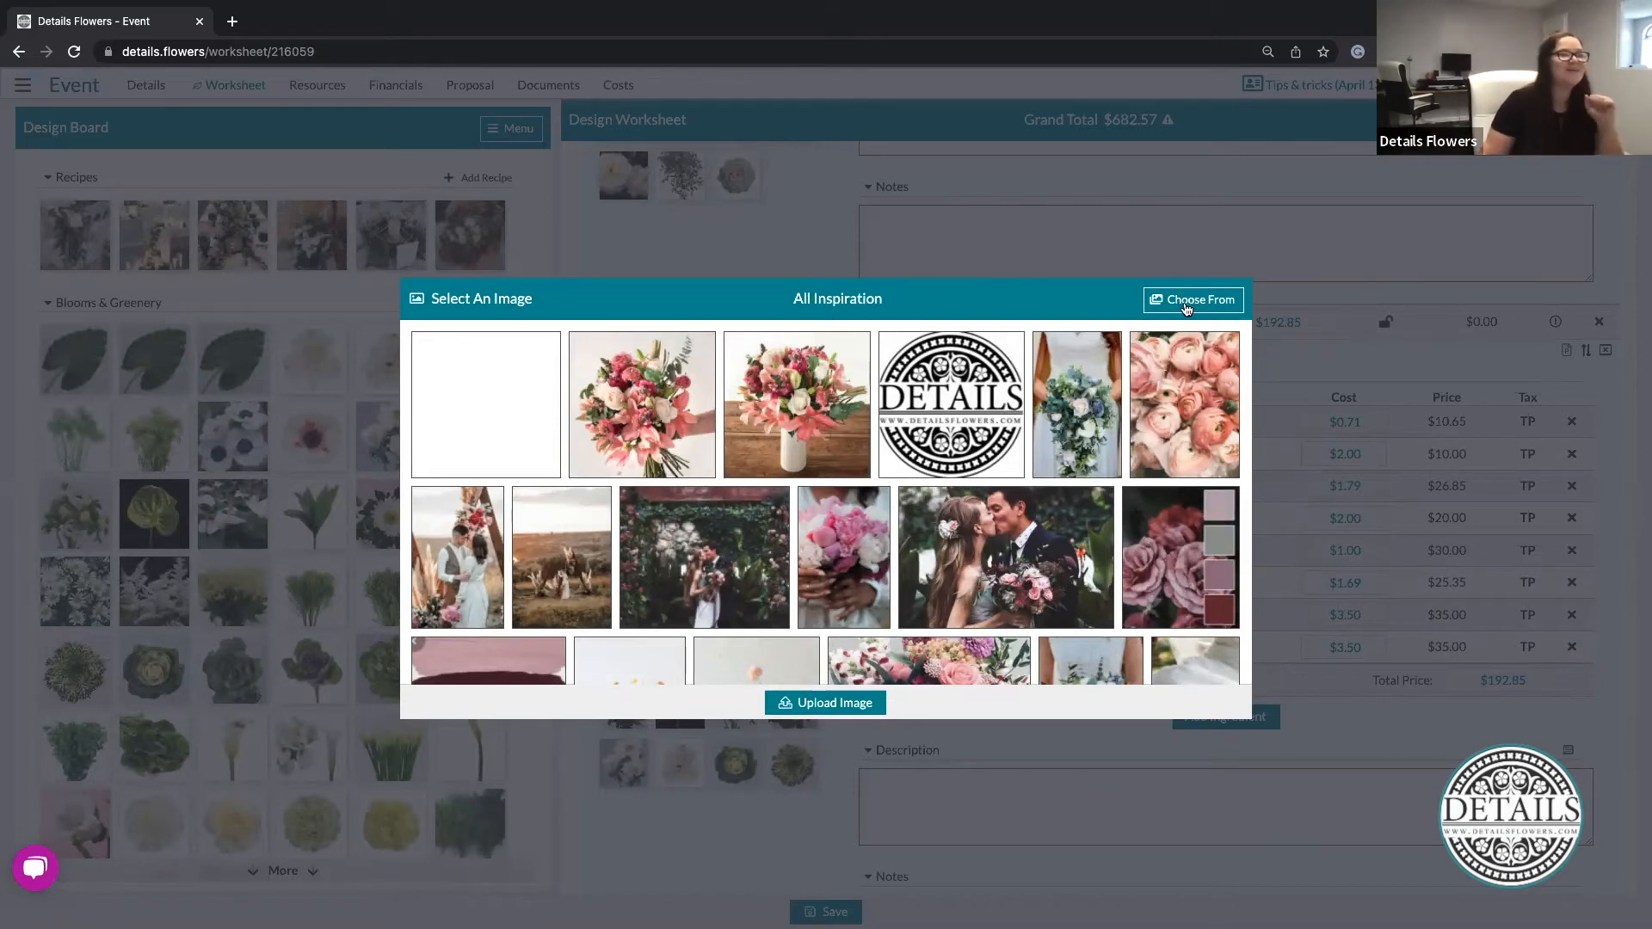
click(1186, 307)
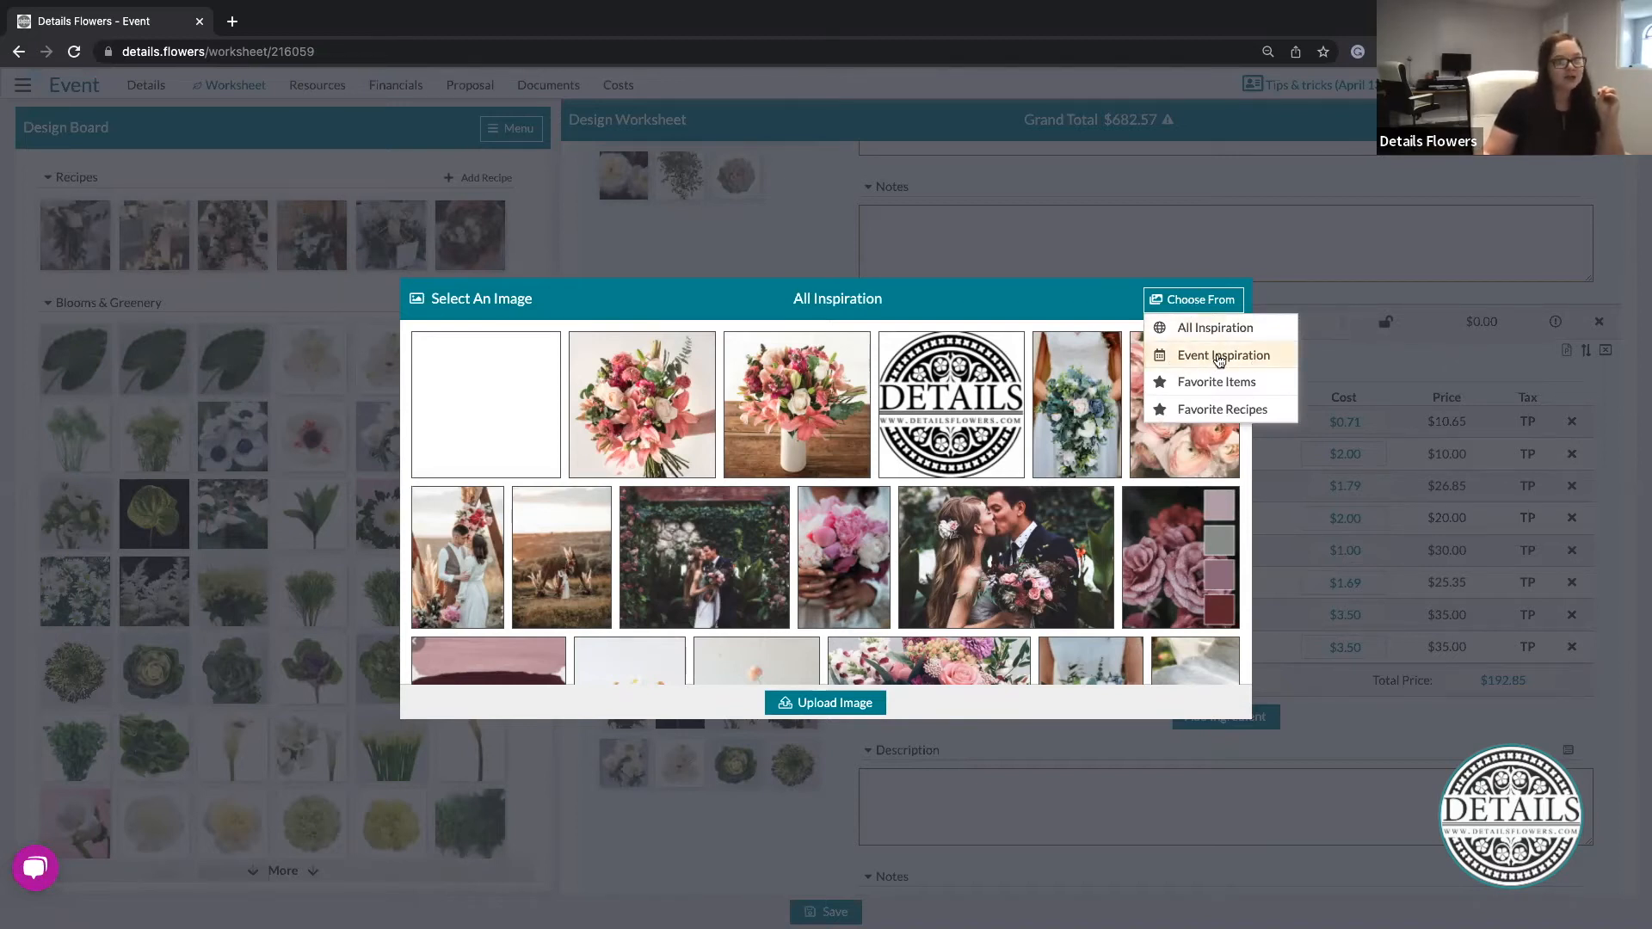
click(1215, 358)
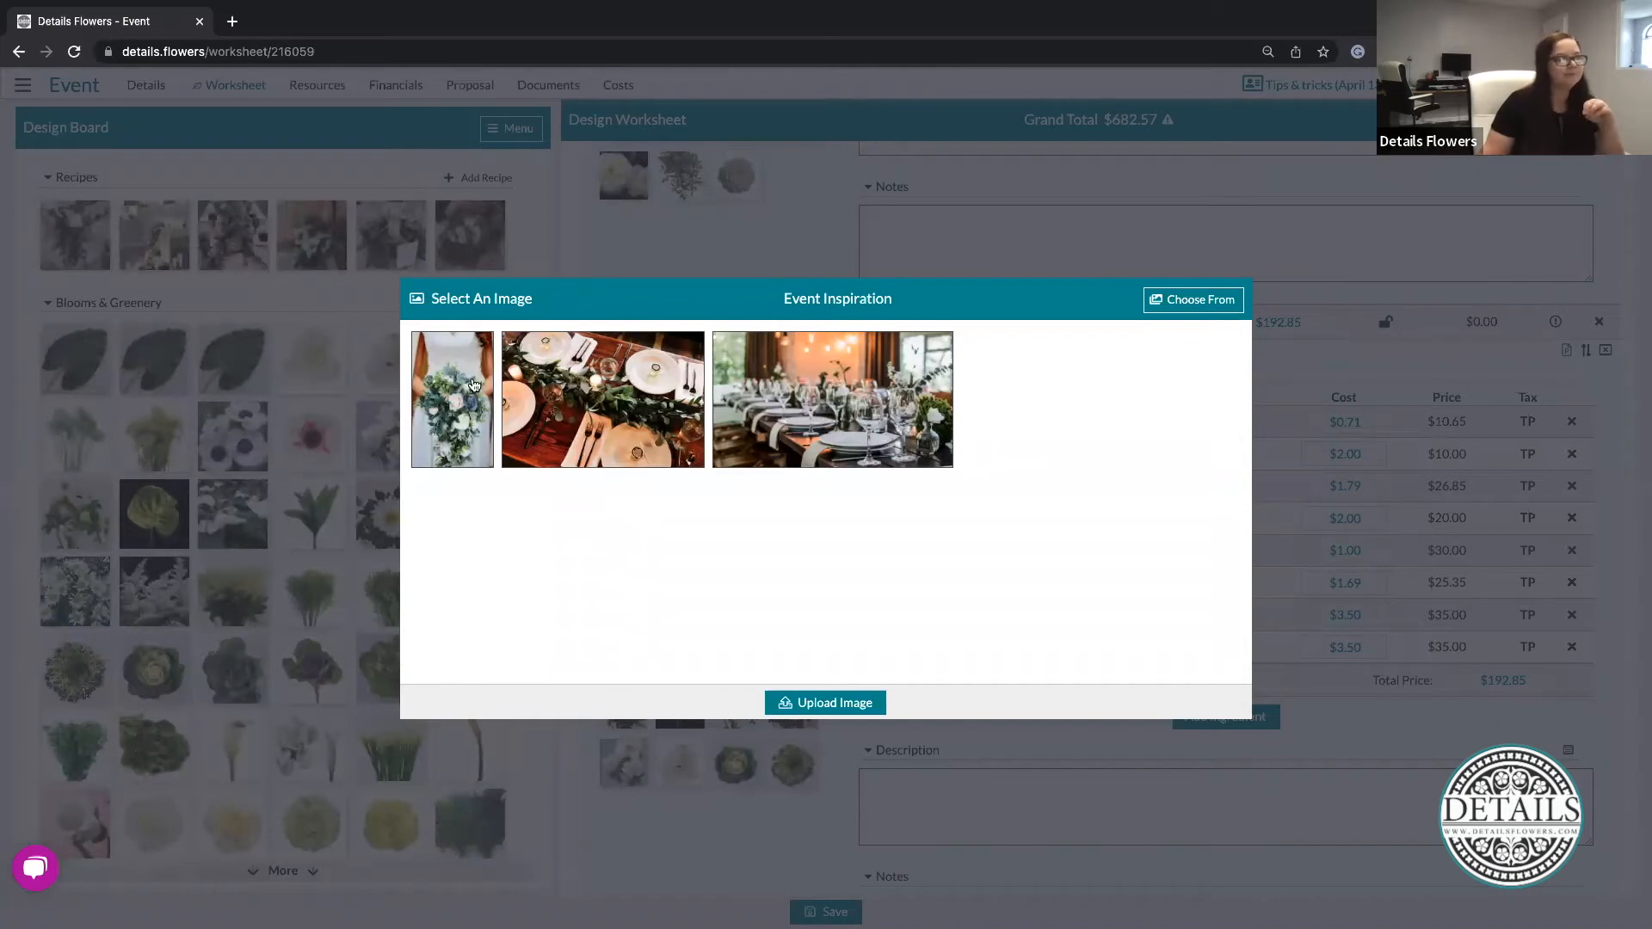
click(456, 393)
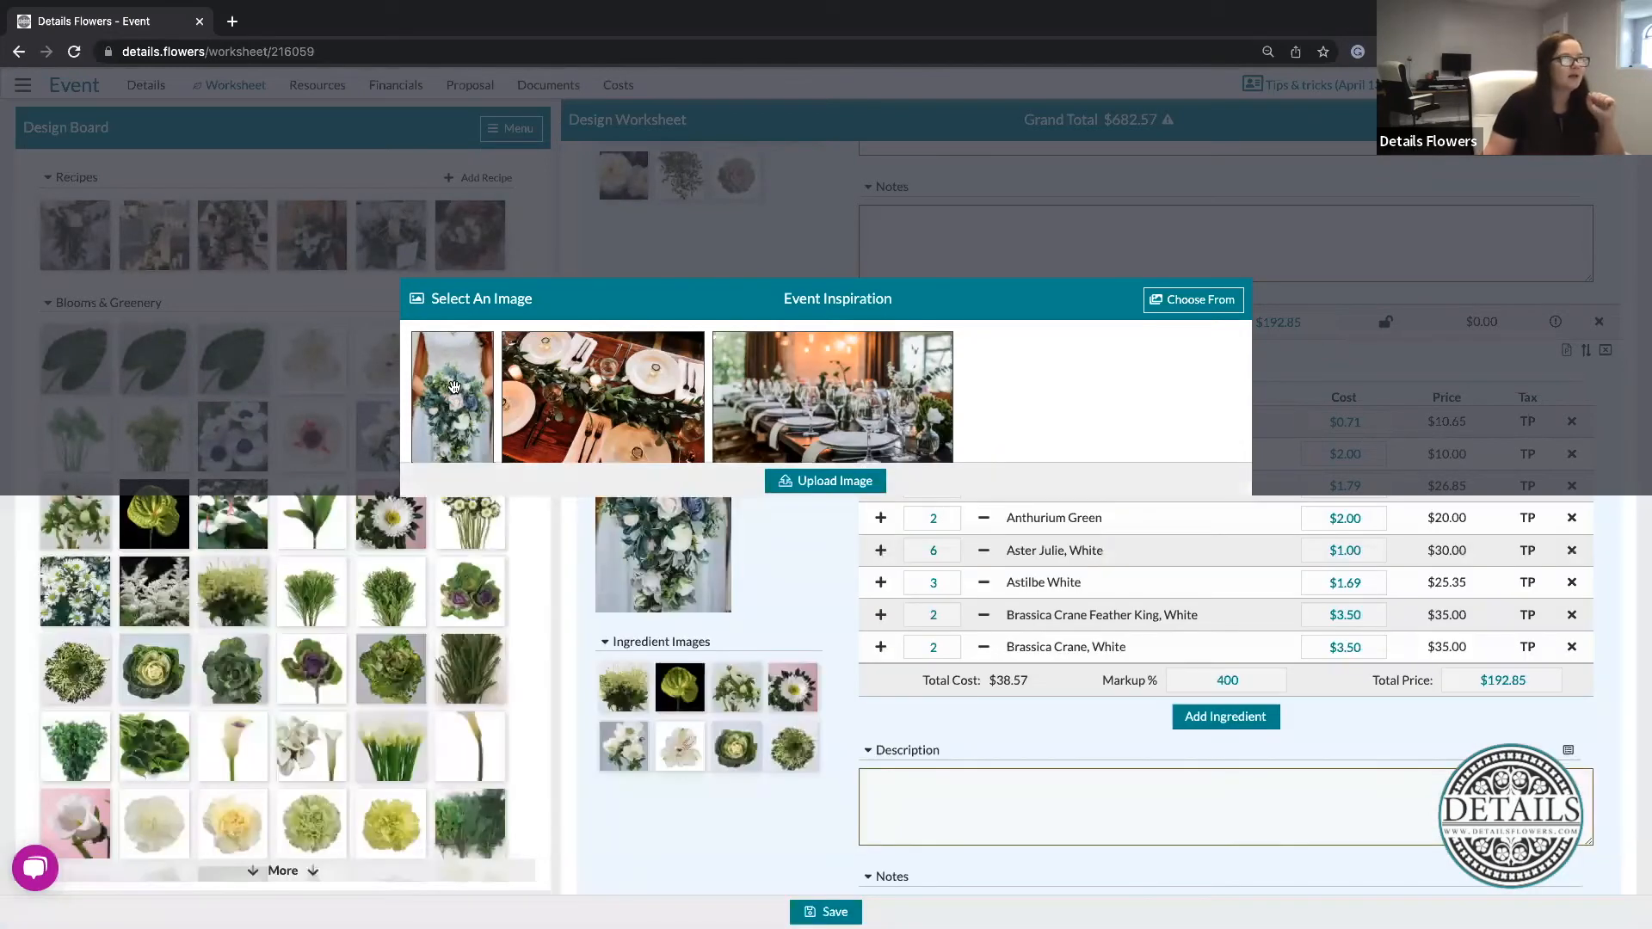
Copy the Maid of Honor recipe's ingredient list and paste it into its Description field.
click(919, 844)
scroll(1205, 740, down, 2)
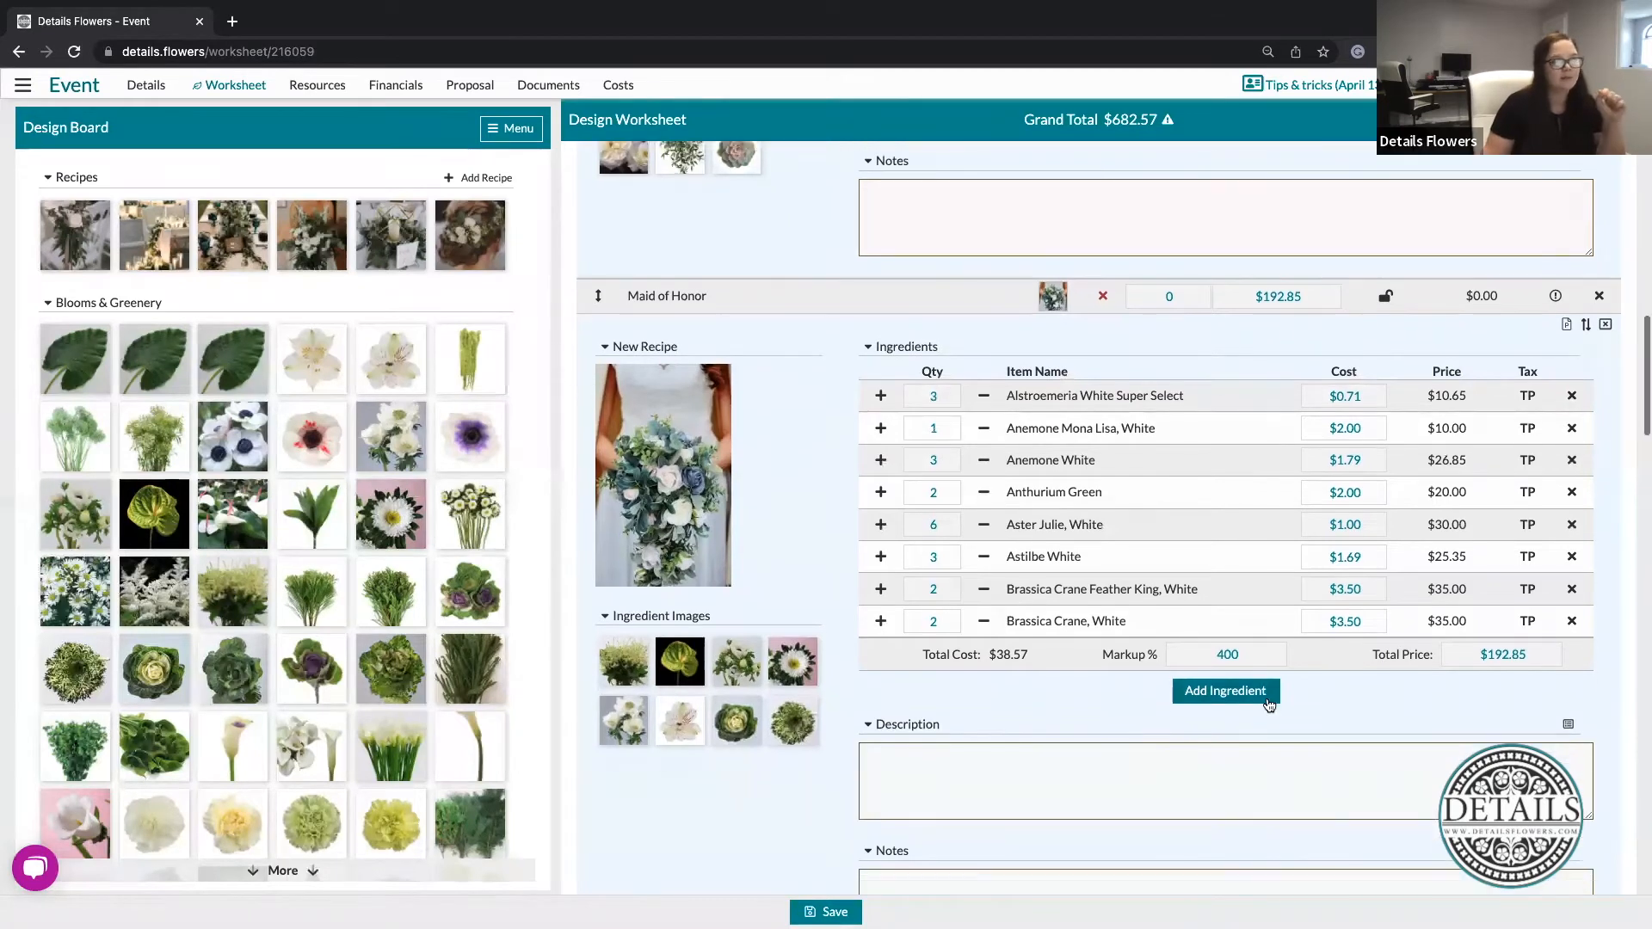
scroll(1269, 706, down, 1)
click(885, 579)
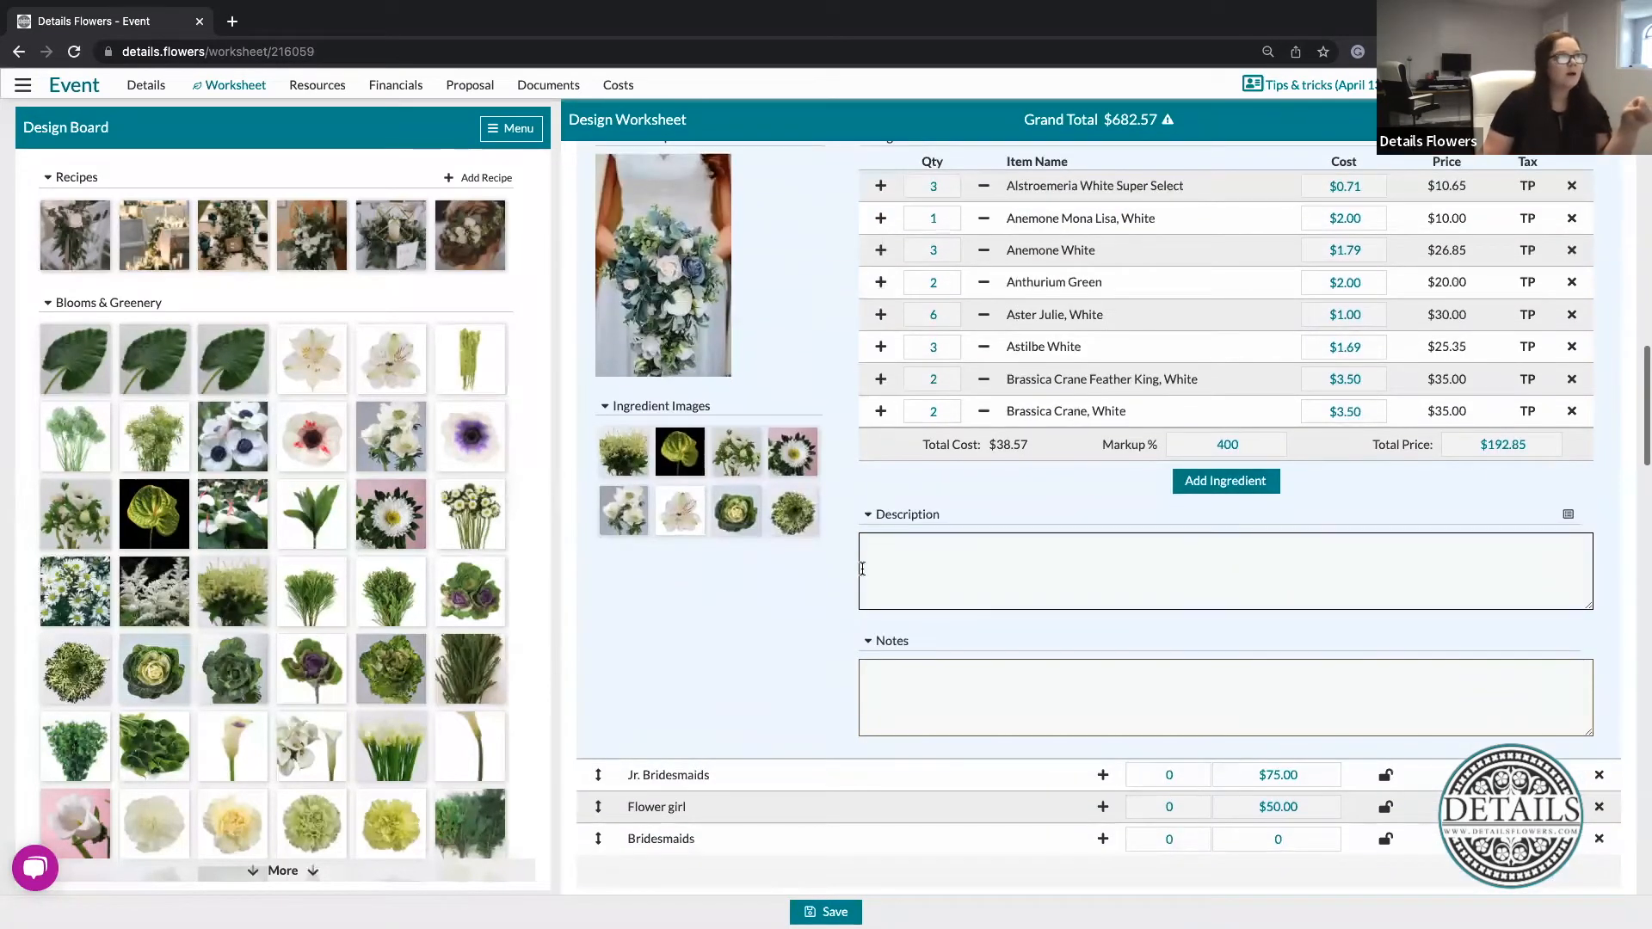
click(898, 695)
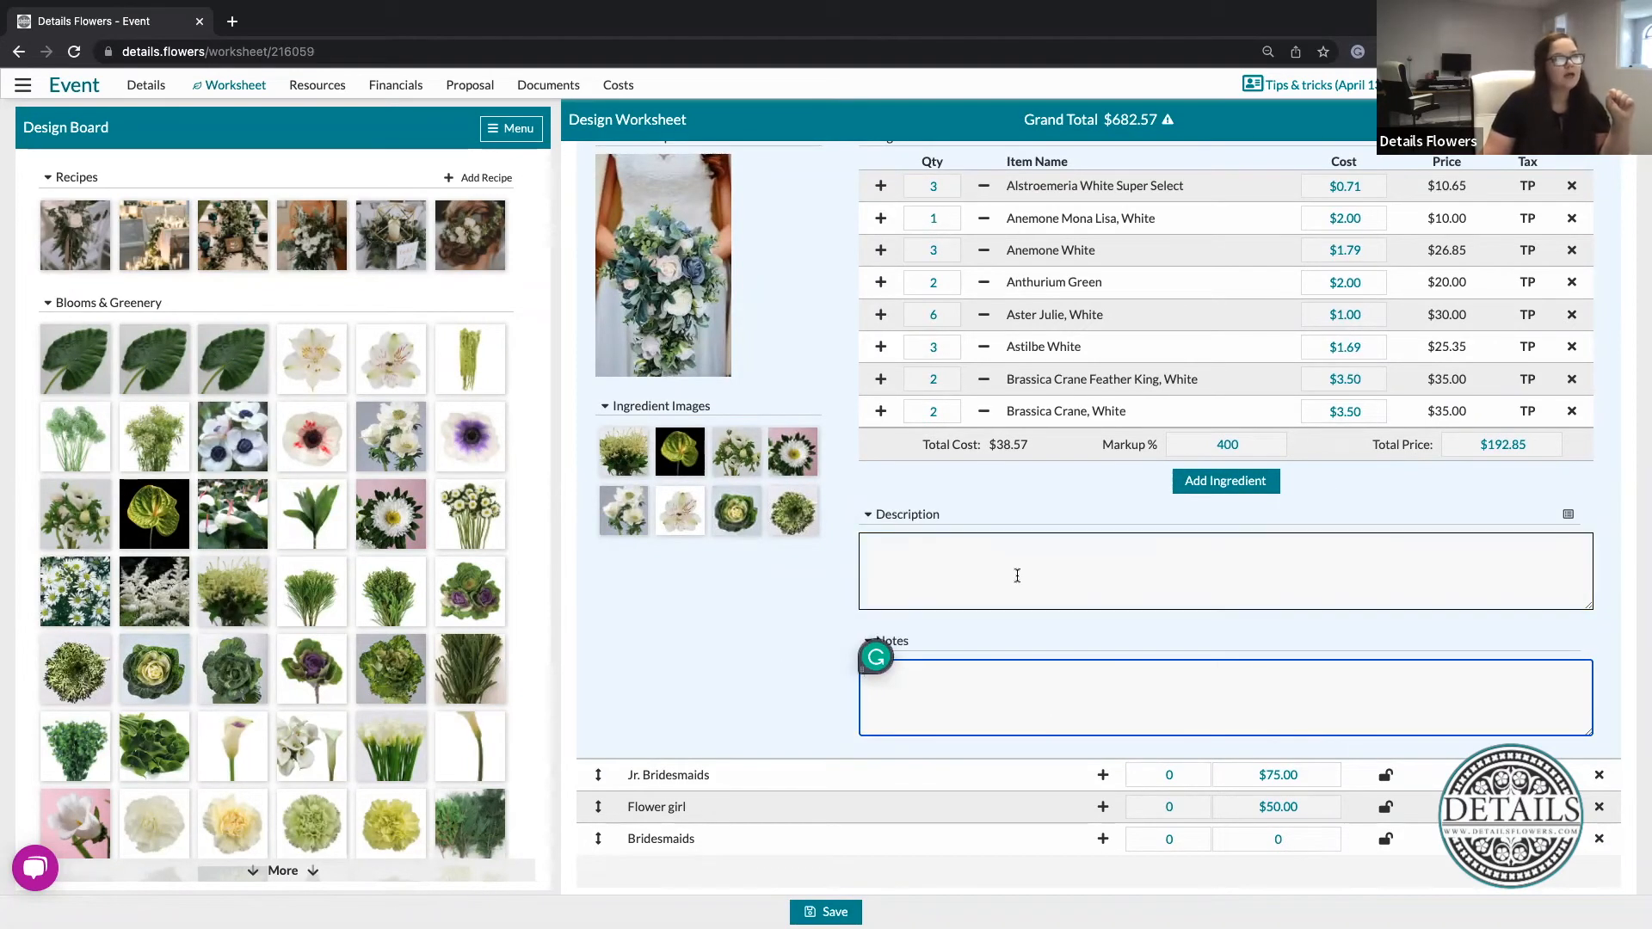
click(1013, 574)
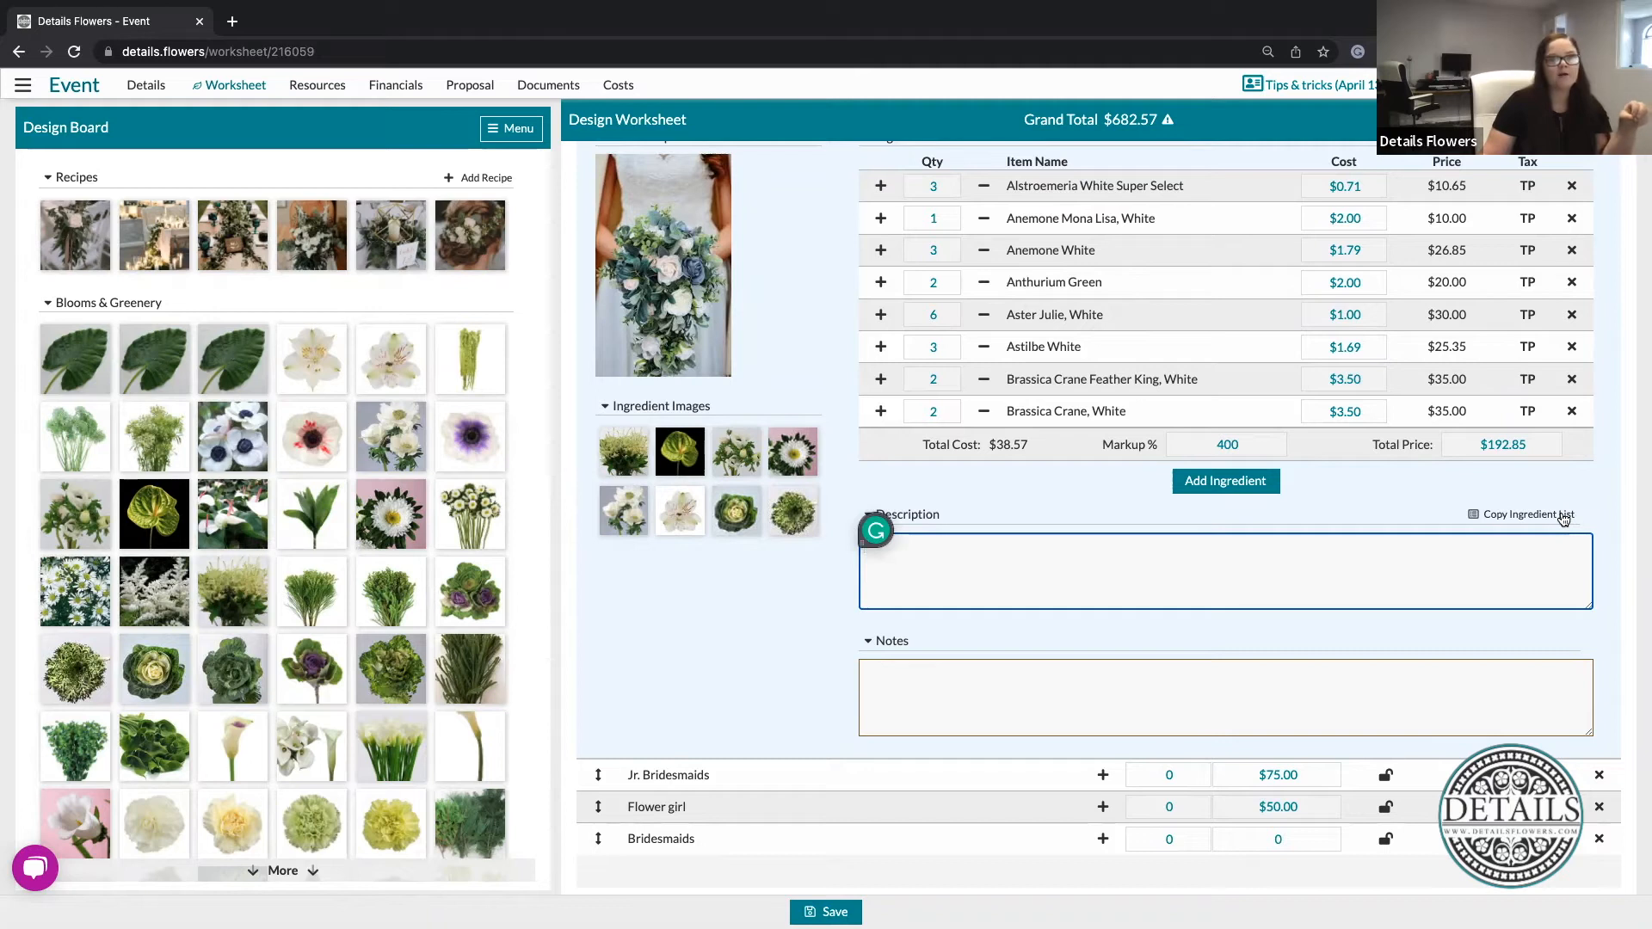
click(1567, 519)
click(1000, 566)
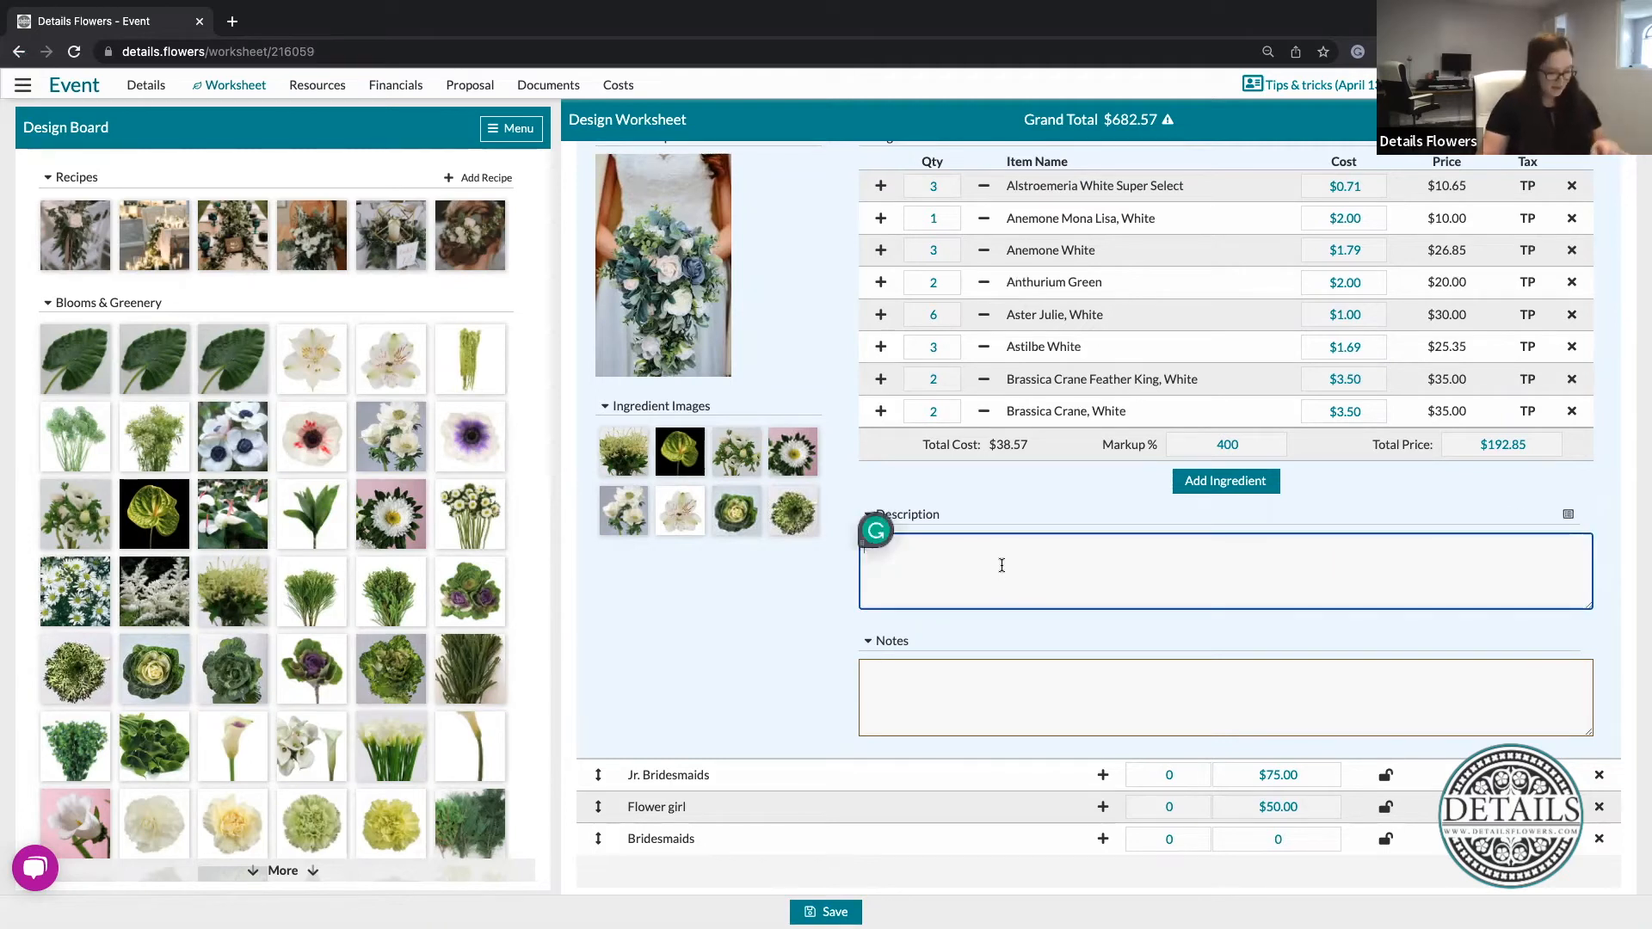
text(Alstroemeria White Super Select, Anemone Mona Lisa, White, Anemone White, Anthurium Green, Aster Julie, White, Astilbe White, Brassica Crane Feather King, White, Brassica Crane, White)
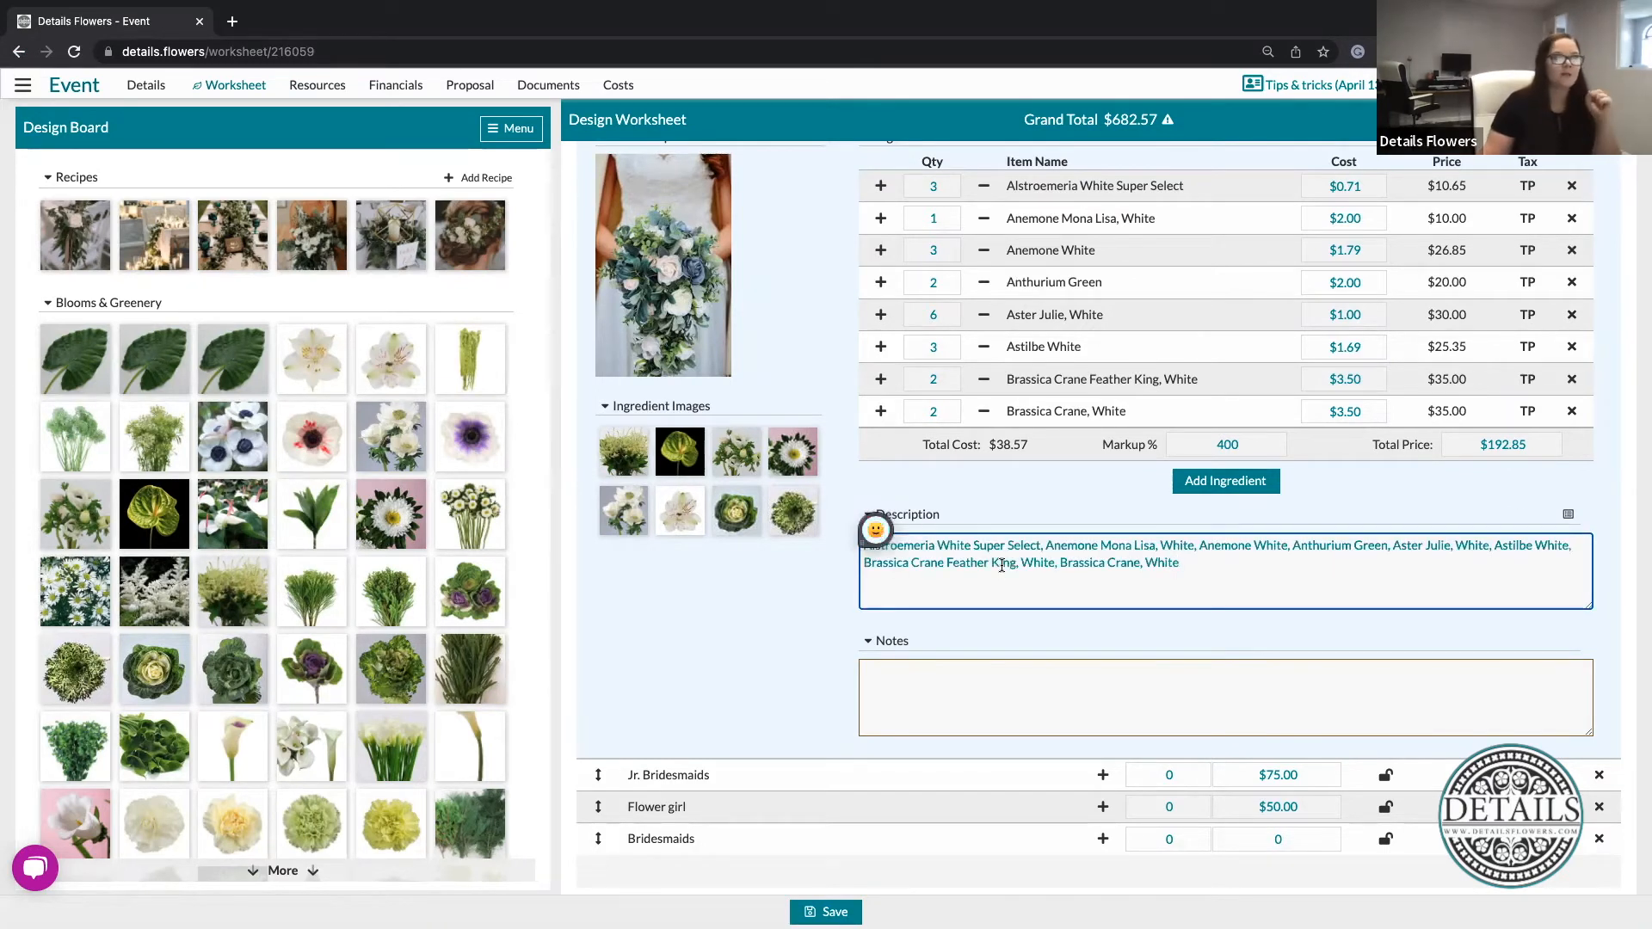
click(1047, 512)
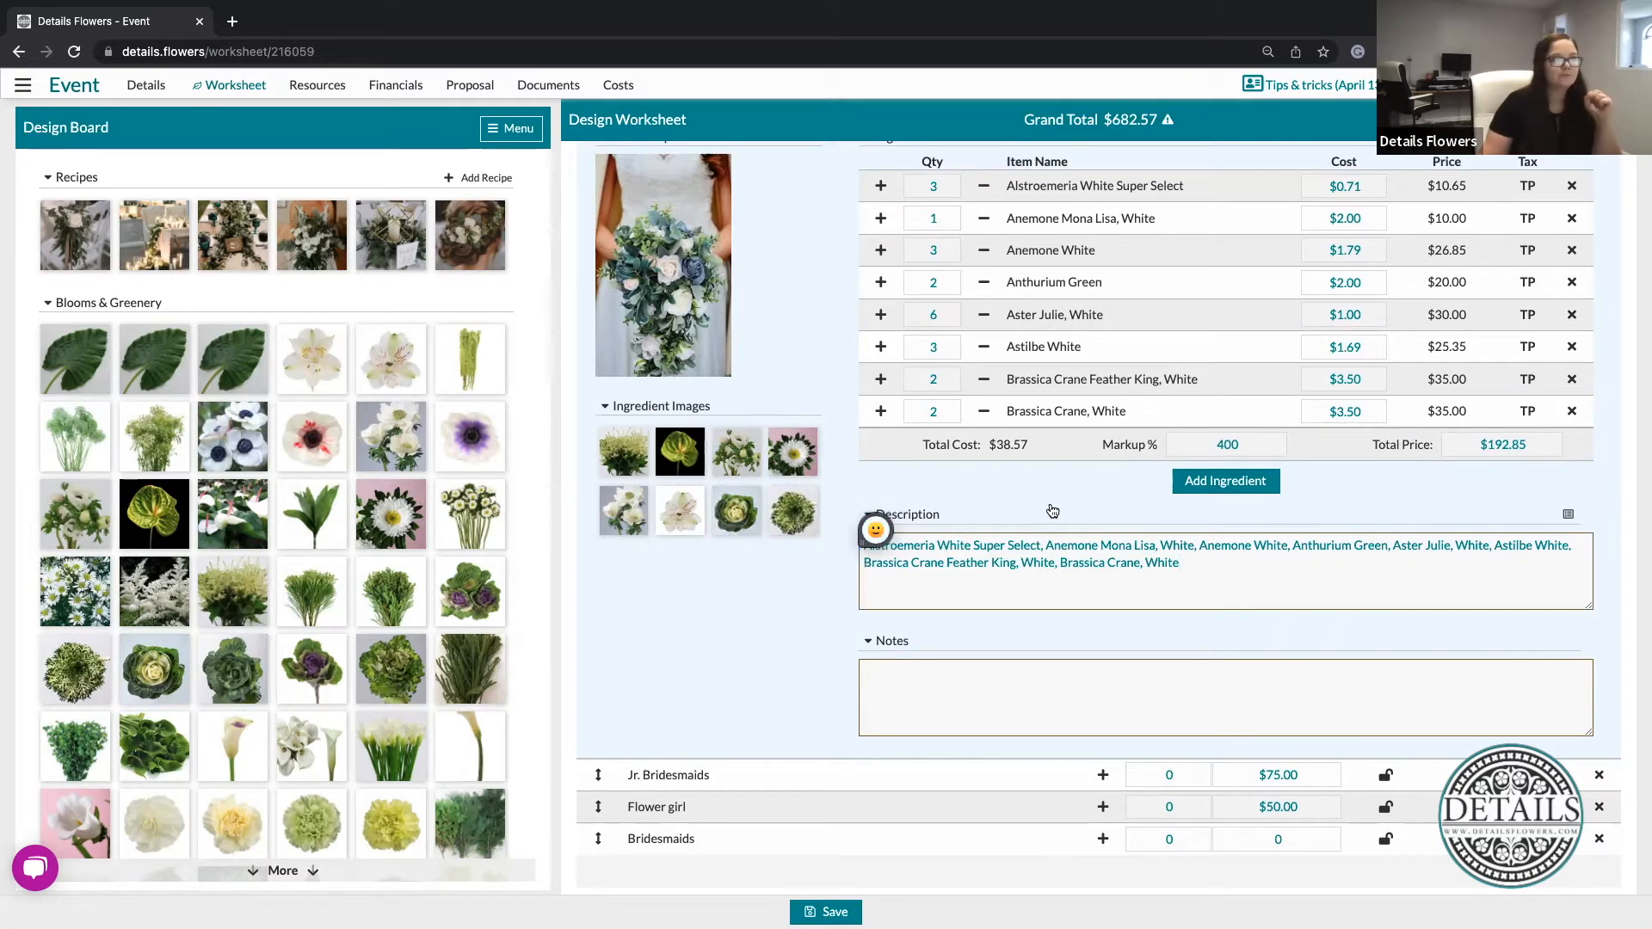
Set the Maid of Honor item's quantity to 1.
scroll(1157, 633, up, 5)
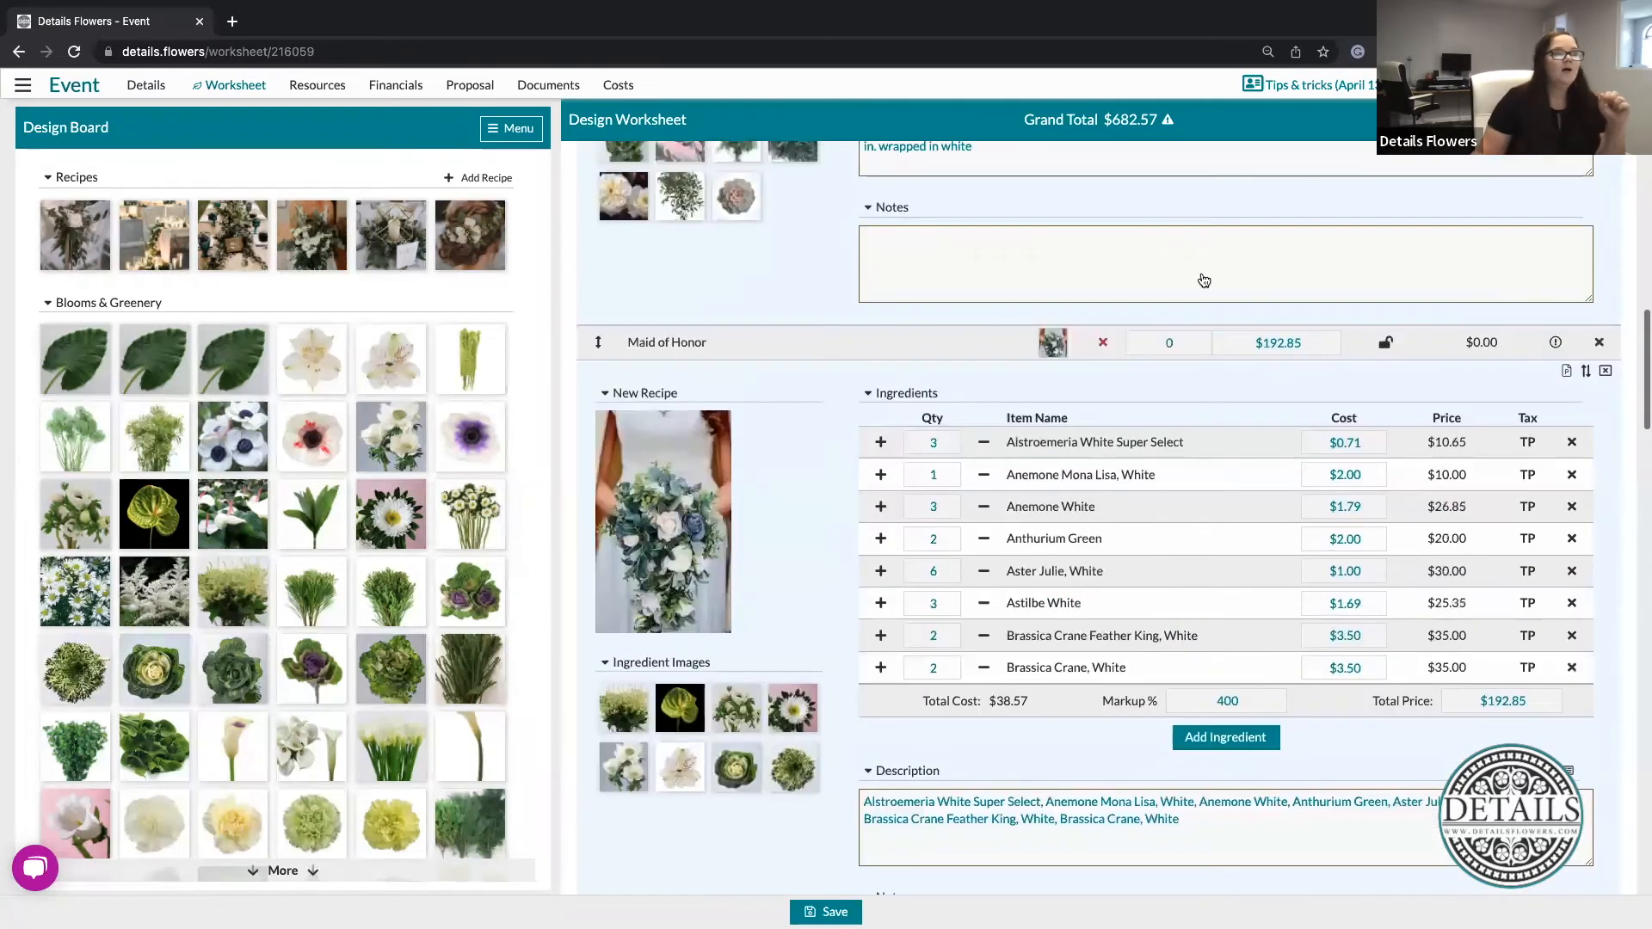
scroll(1174, 567, up, 1)
click(1182, 561)
text(1)
click(1280, 602)
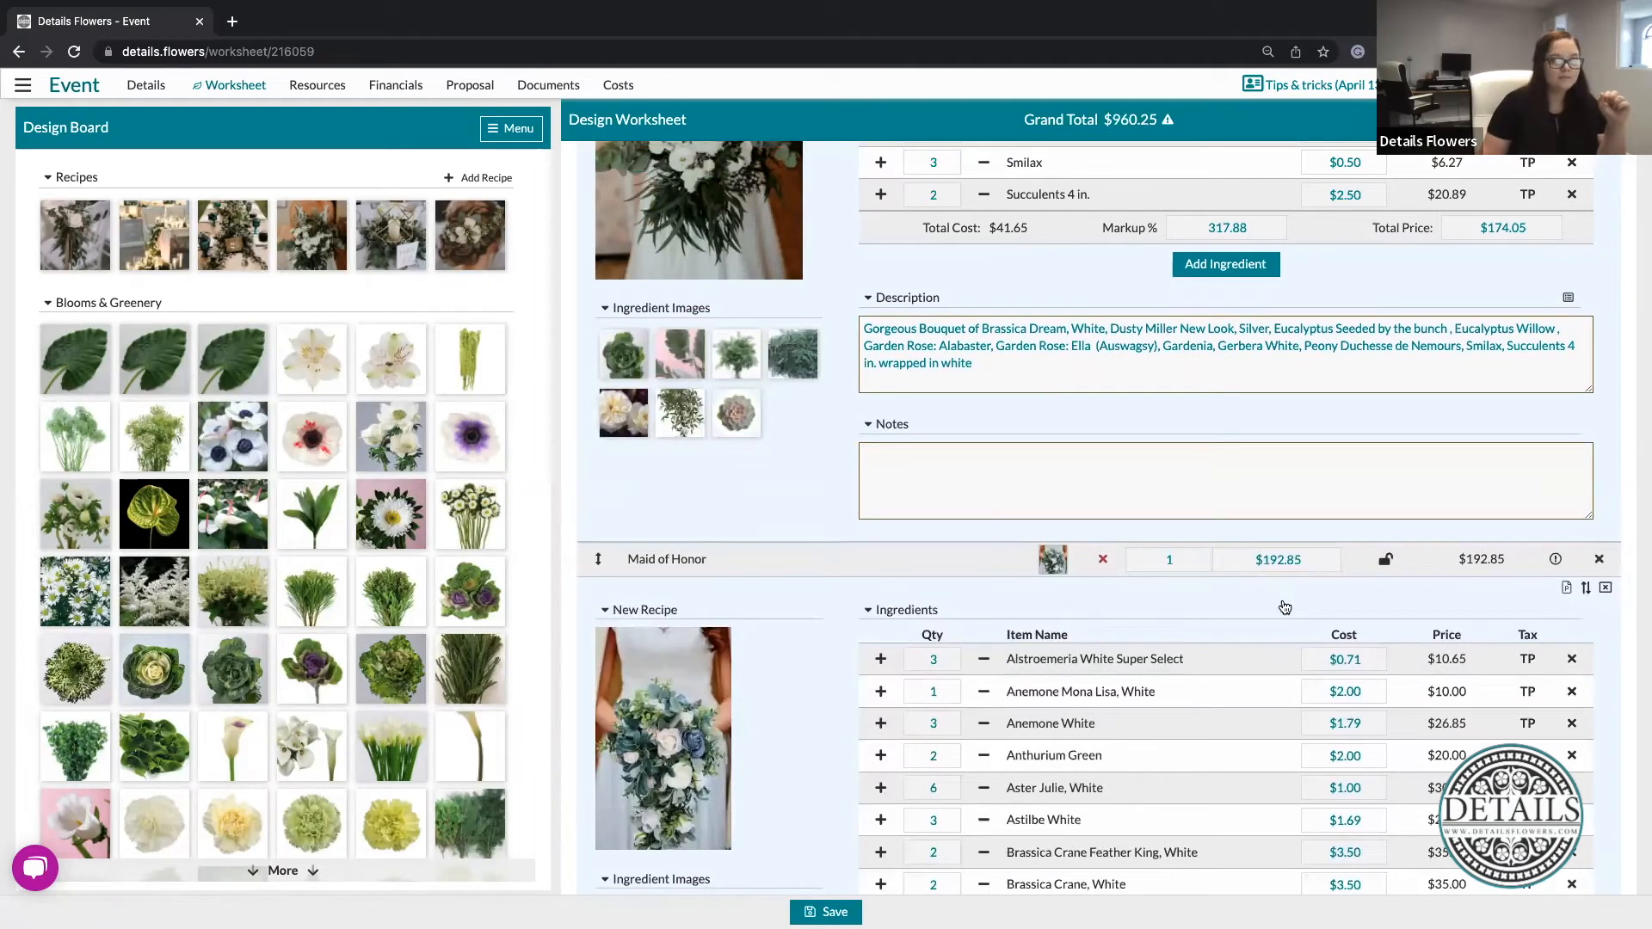
Override the Maid of Honor item's price with $200.00.
scroll(1285, 608, down, 3)
click(1321, 374)
text(200)
click(1128, 427)
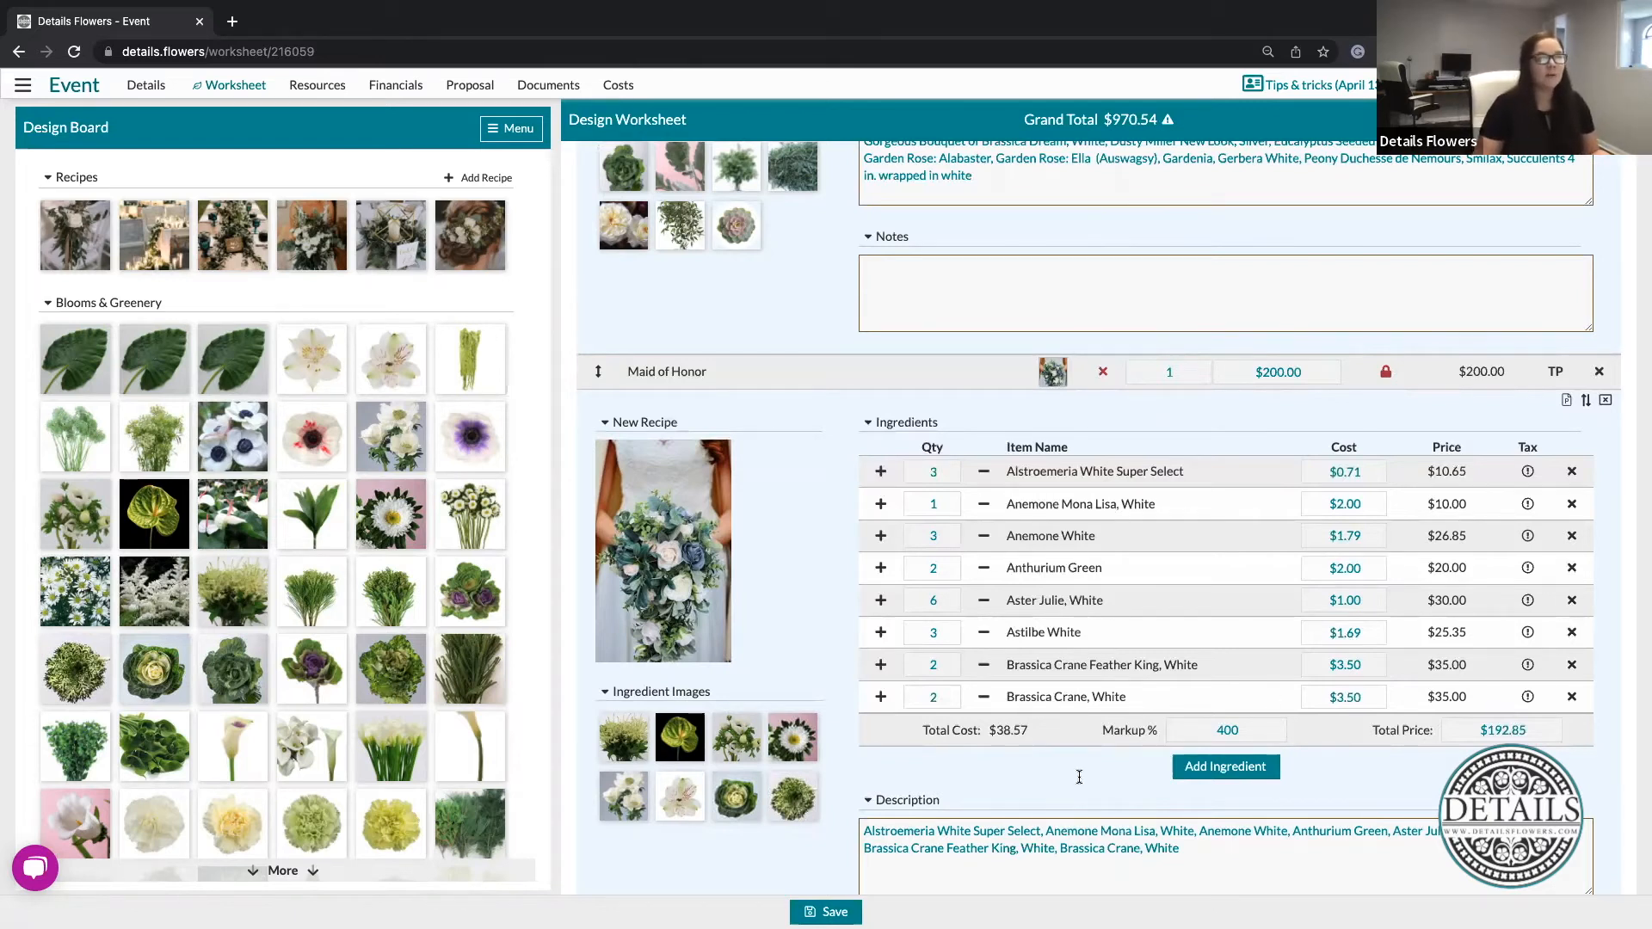
Examine the Maid of Honor recipe's markup percentage and its calculated total price.
scroll(1084, 774, down, 2)
click(1263, 651)
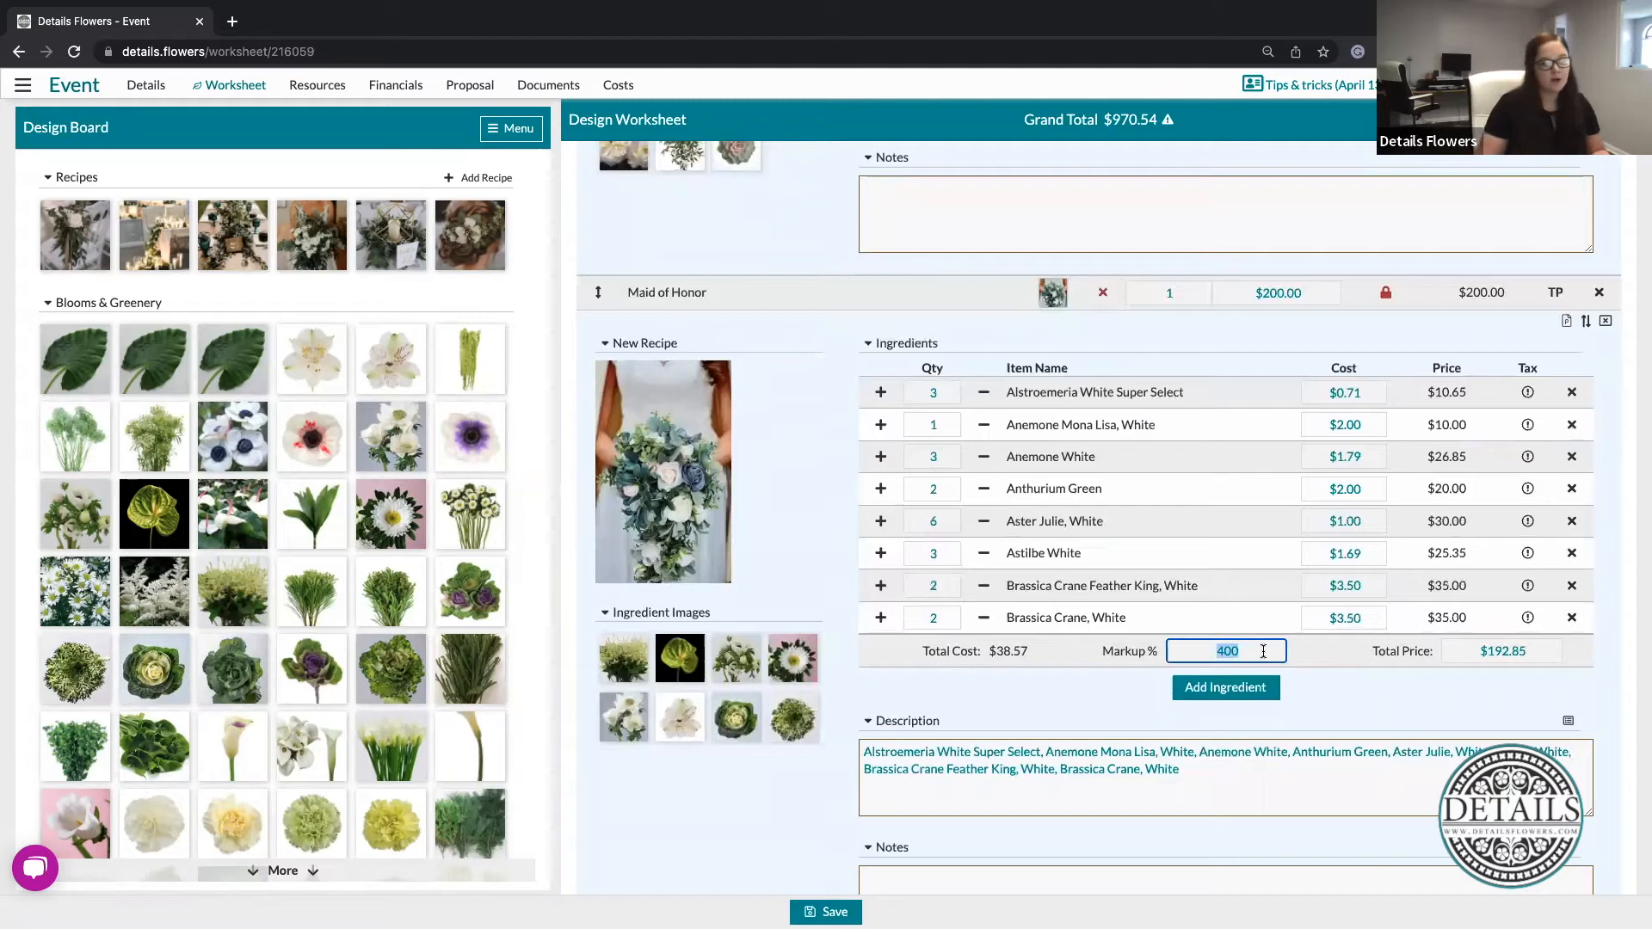
click(1106, 698)
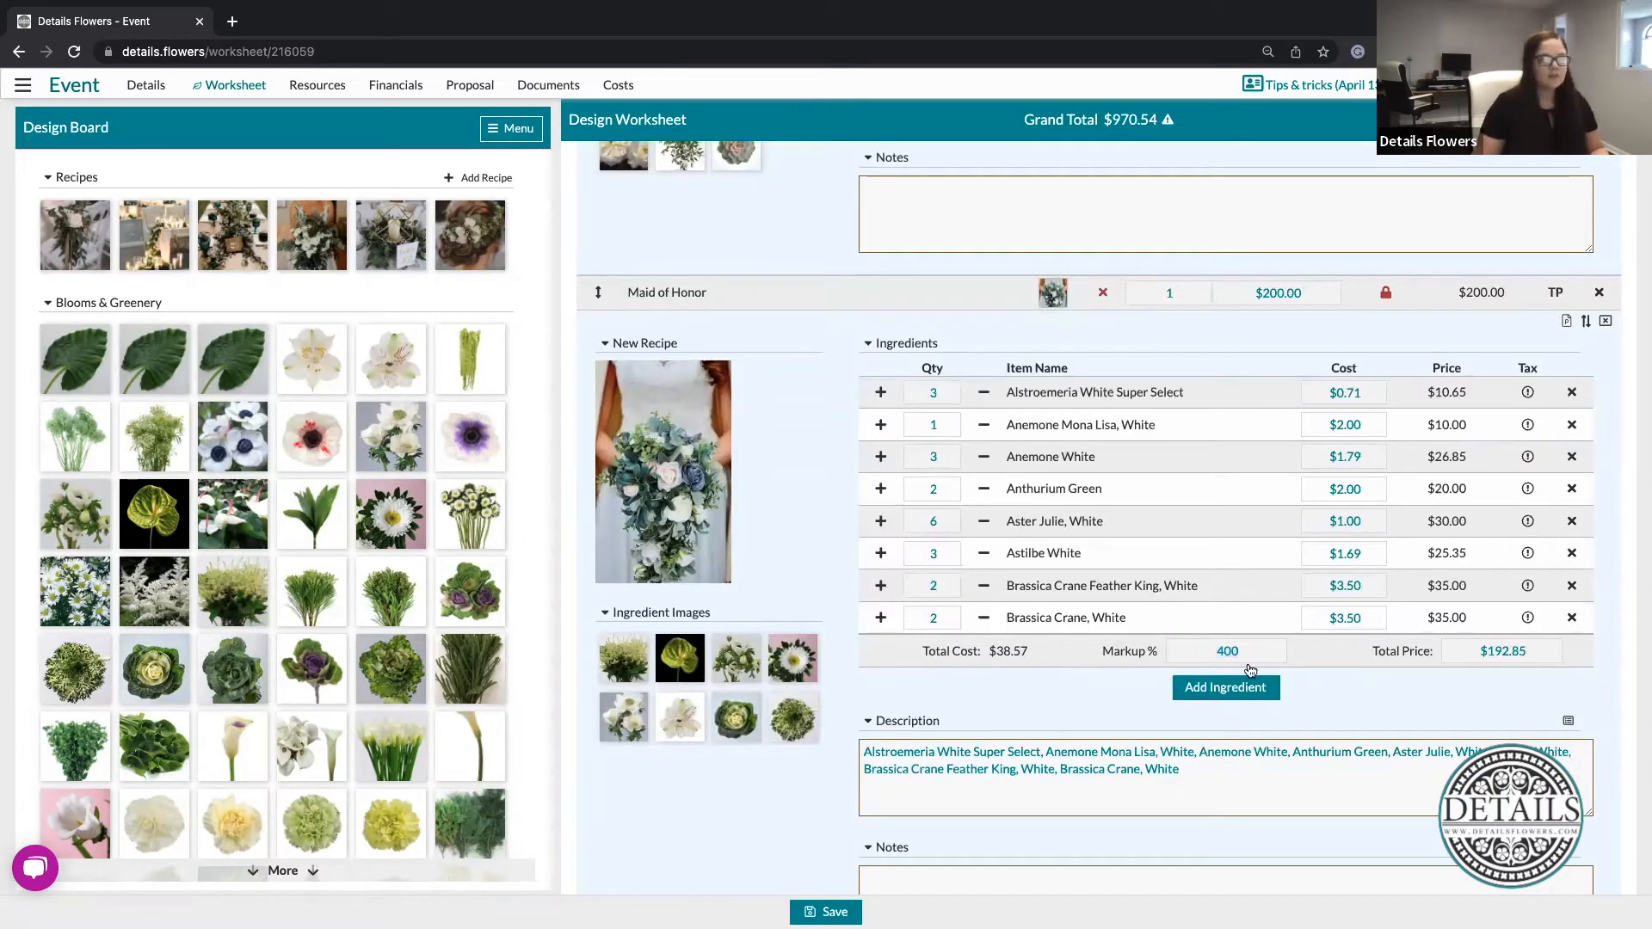
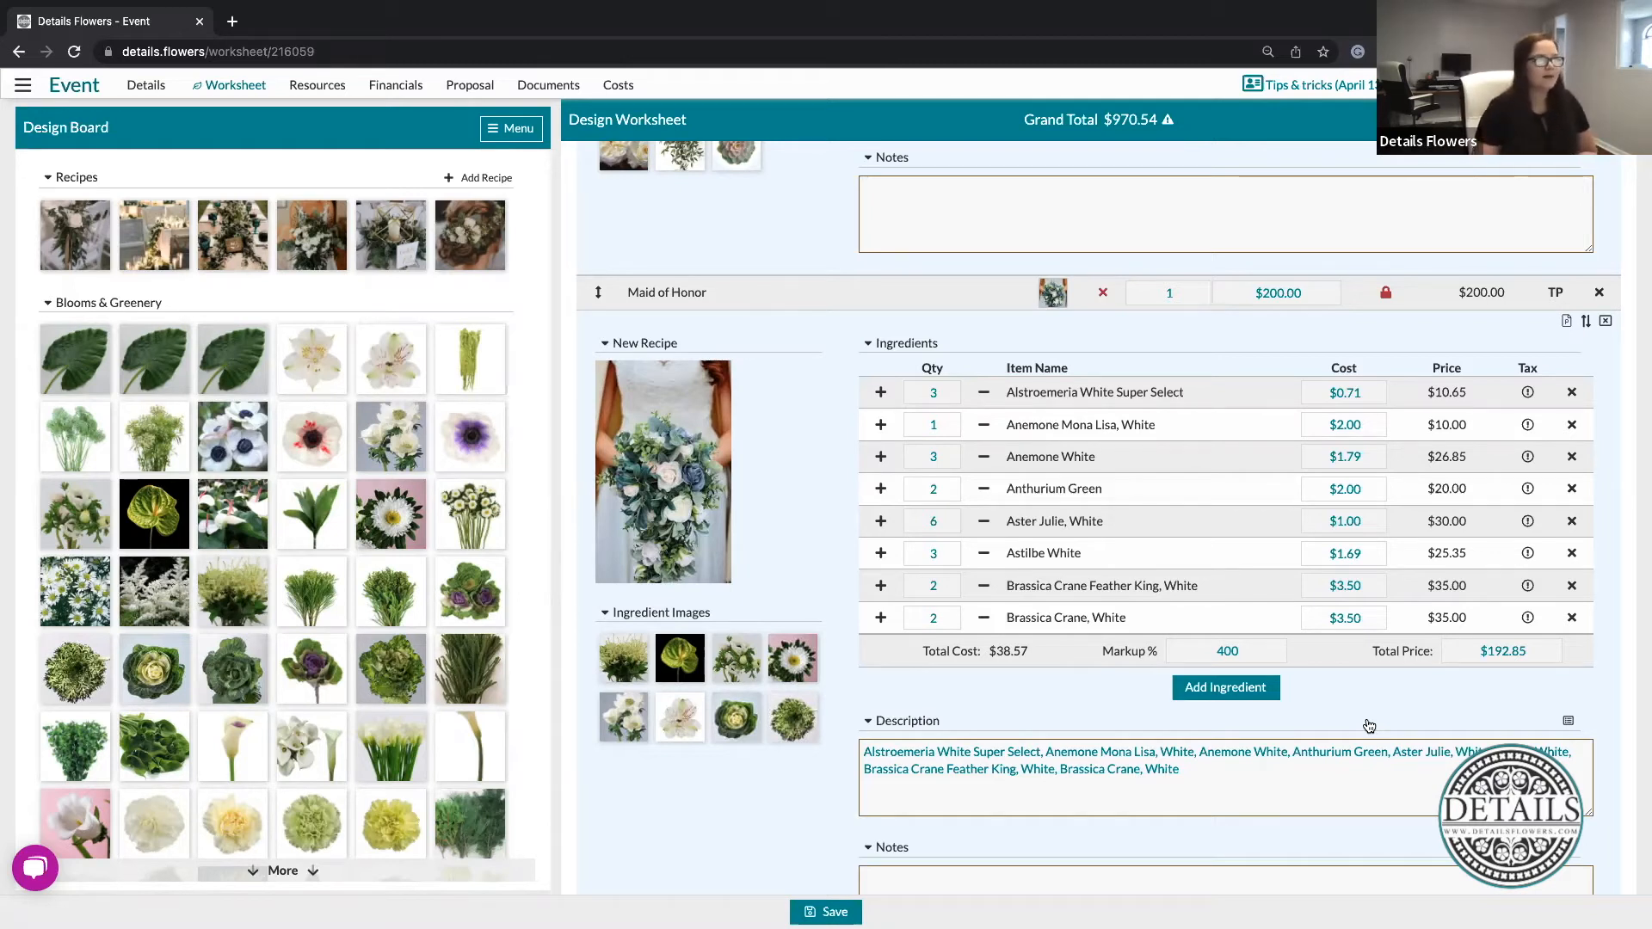
Save the Maid of Honor recipe as a new gallery recipe for reuse from the Design Board.
click(1579, 324)
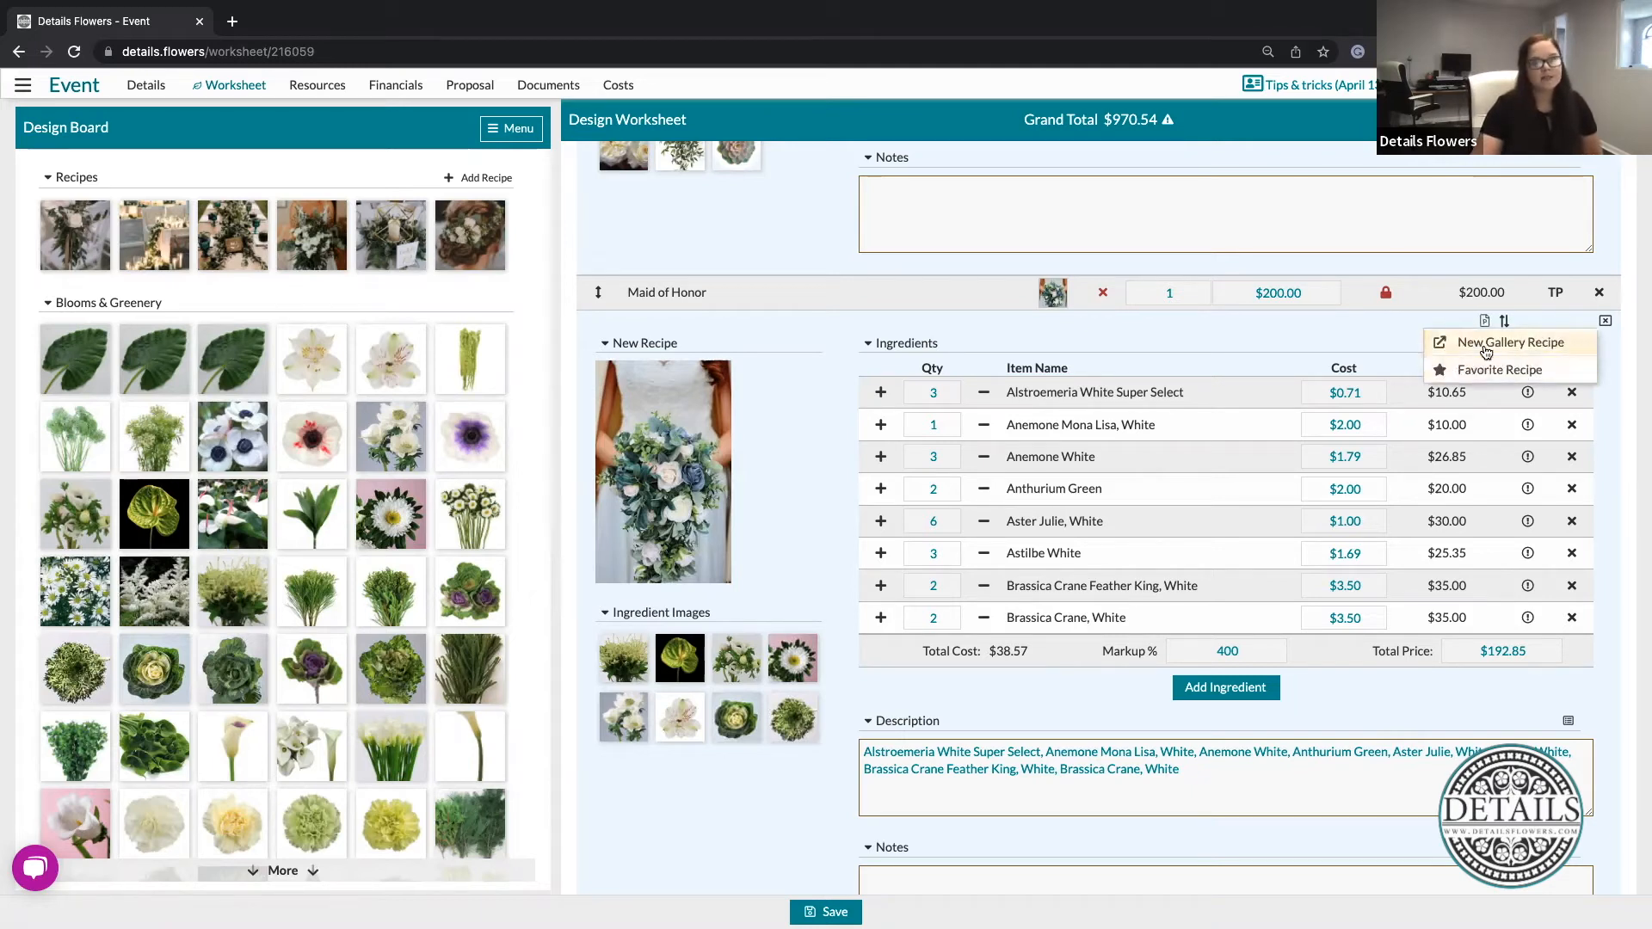
click(1519, 346)
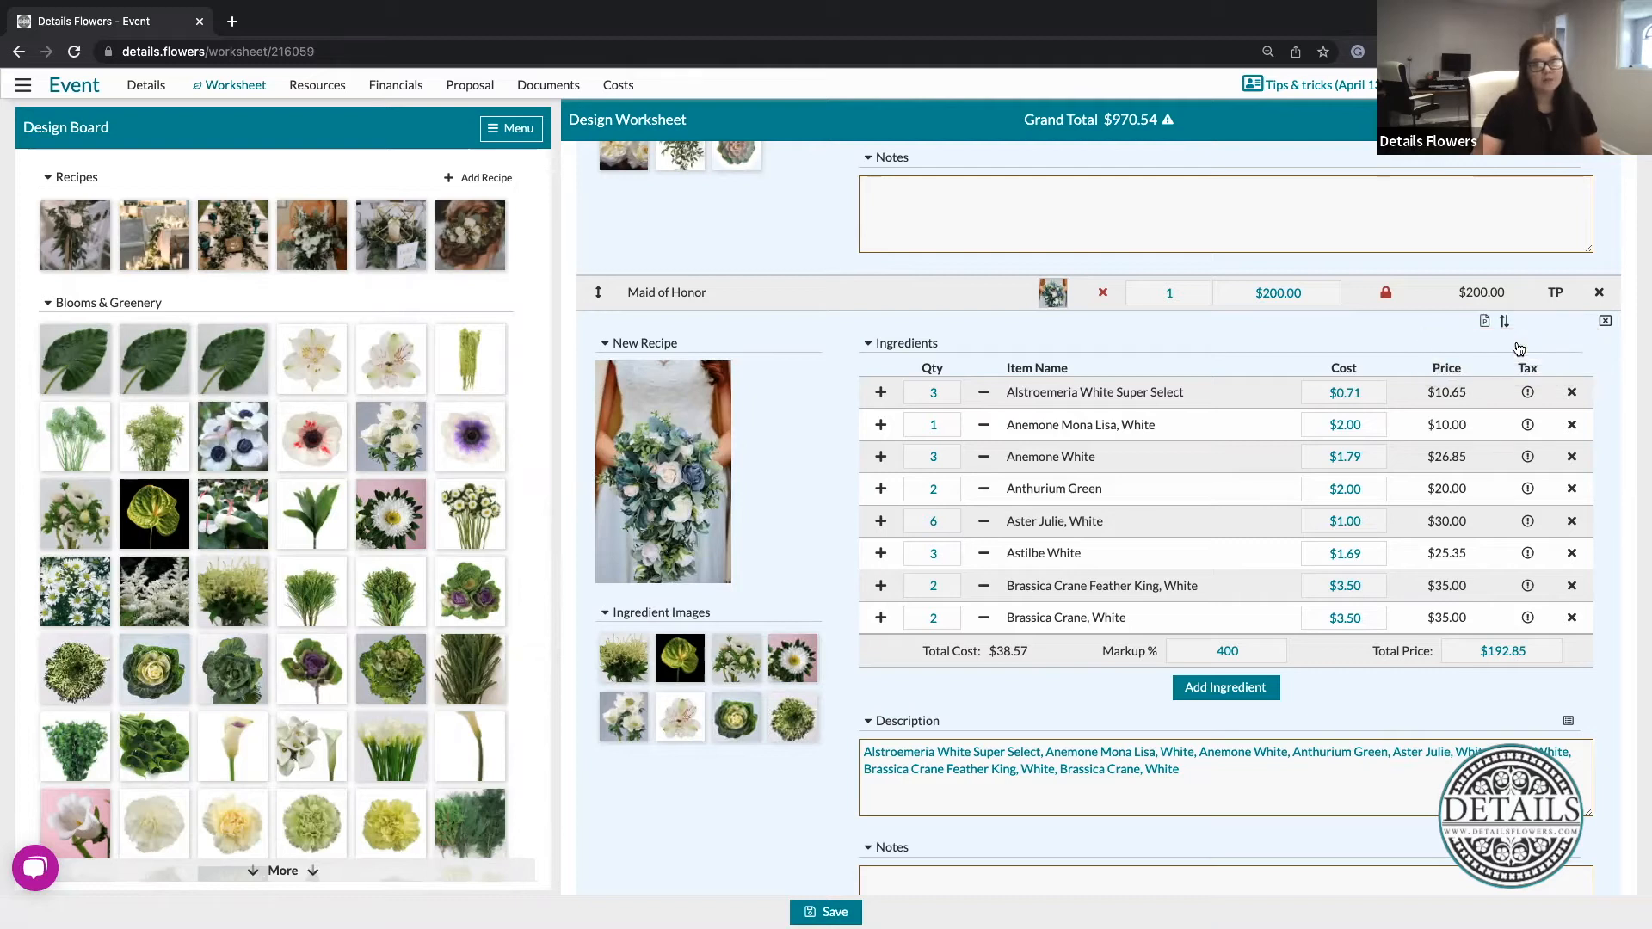
click(1505, 327)
click(1479, 455)
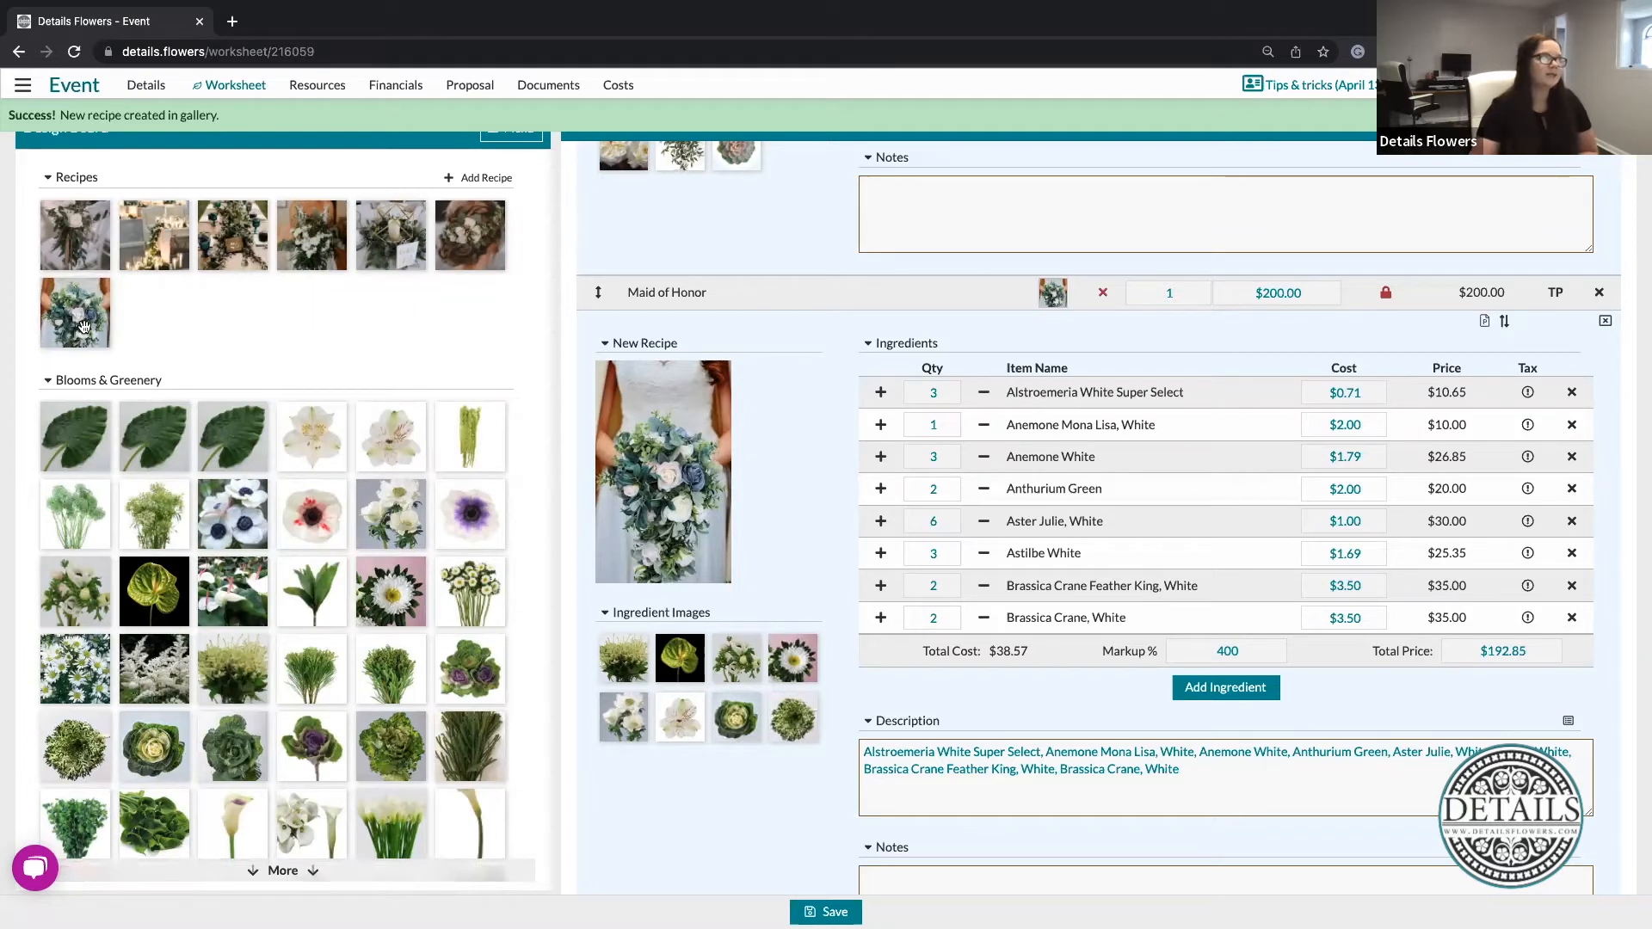
Assign the newly saved gallery recipe to the Bridesmaids item and set its quantity to 10.
scroll(865, 473, down, 6)
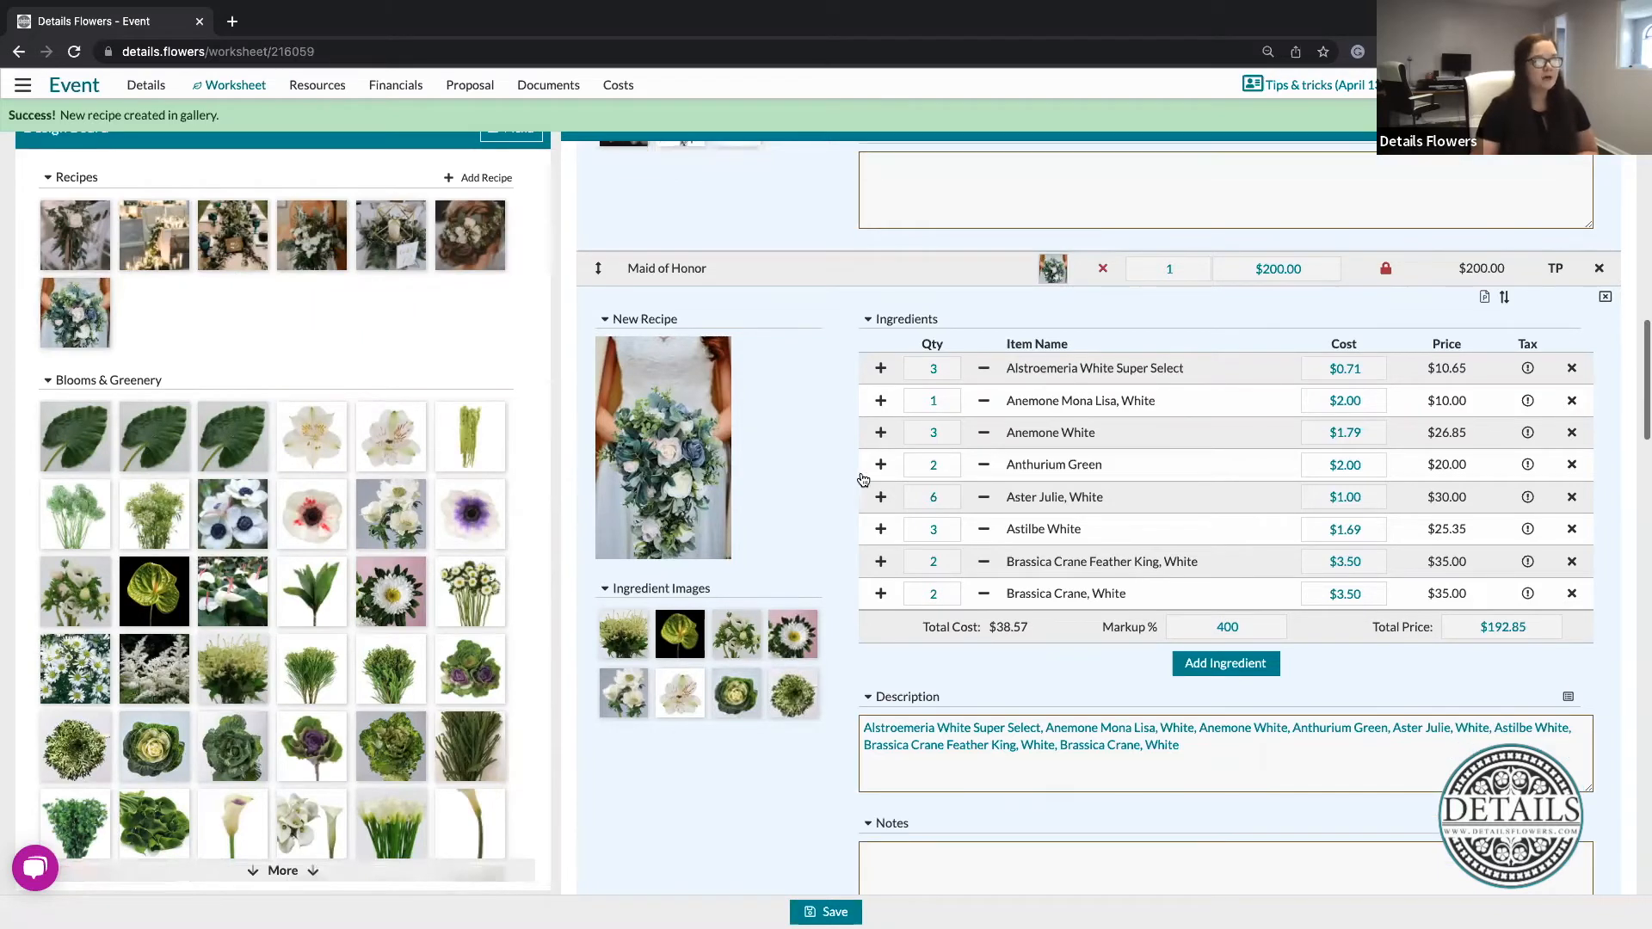
drag(76, 312, 1058, 489)
click(1192, 492)
text(10)
click(1252, 537)
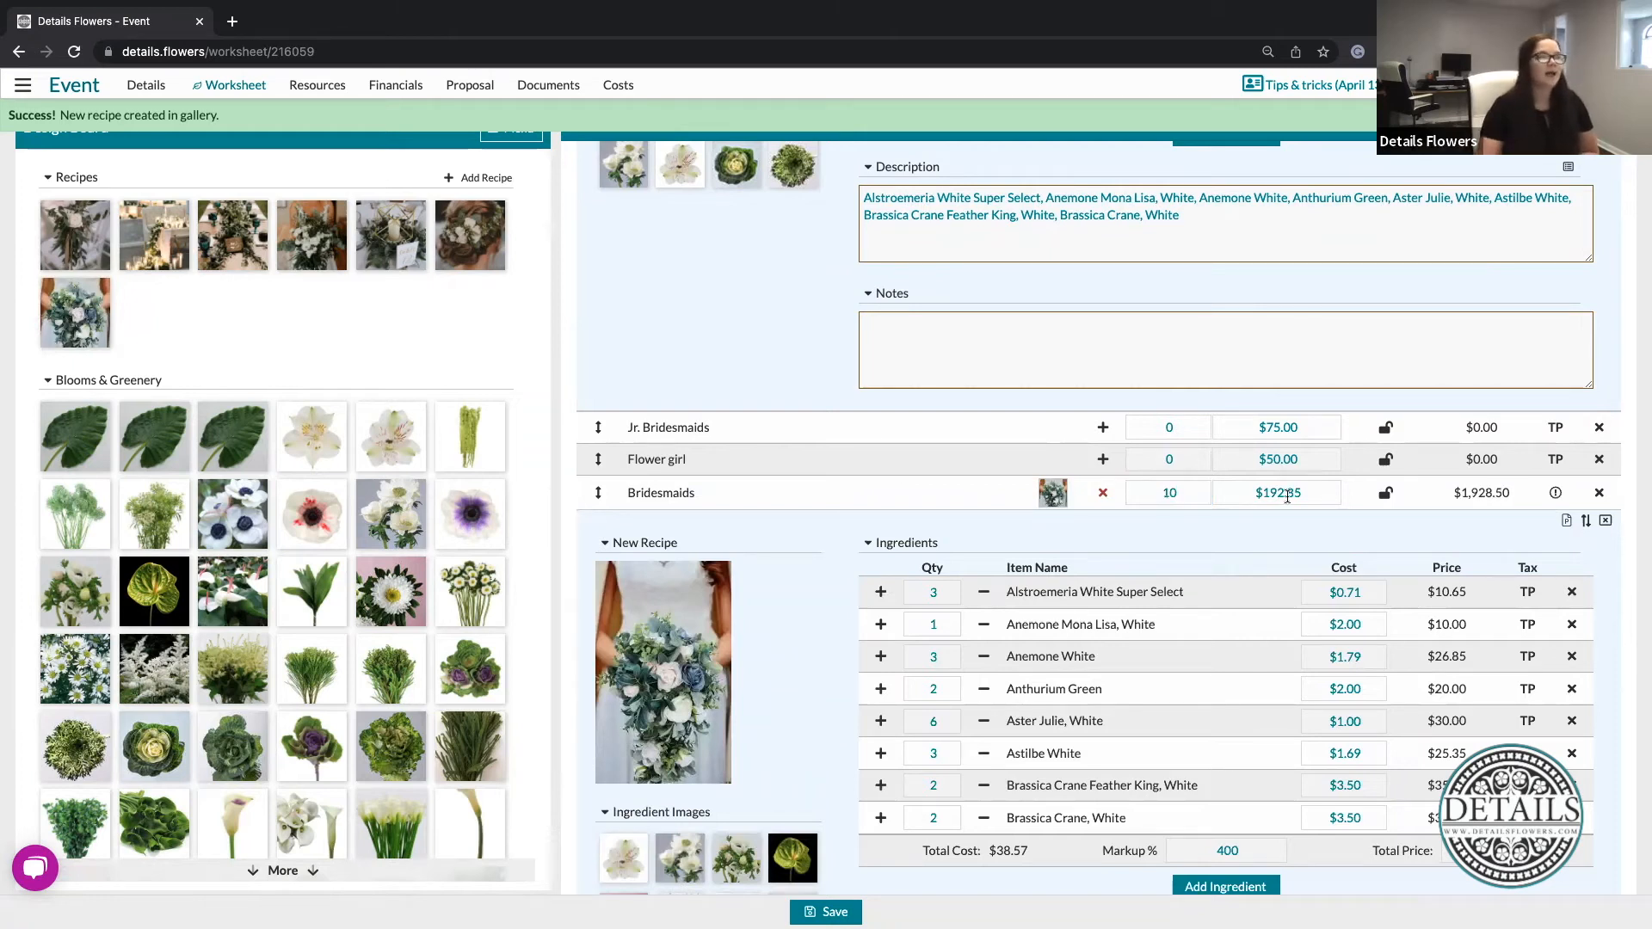
Override the Bridesmaids item's price with $200.00 and collapse its recipe details.
click(1320, 493)
text(200)
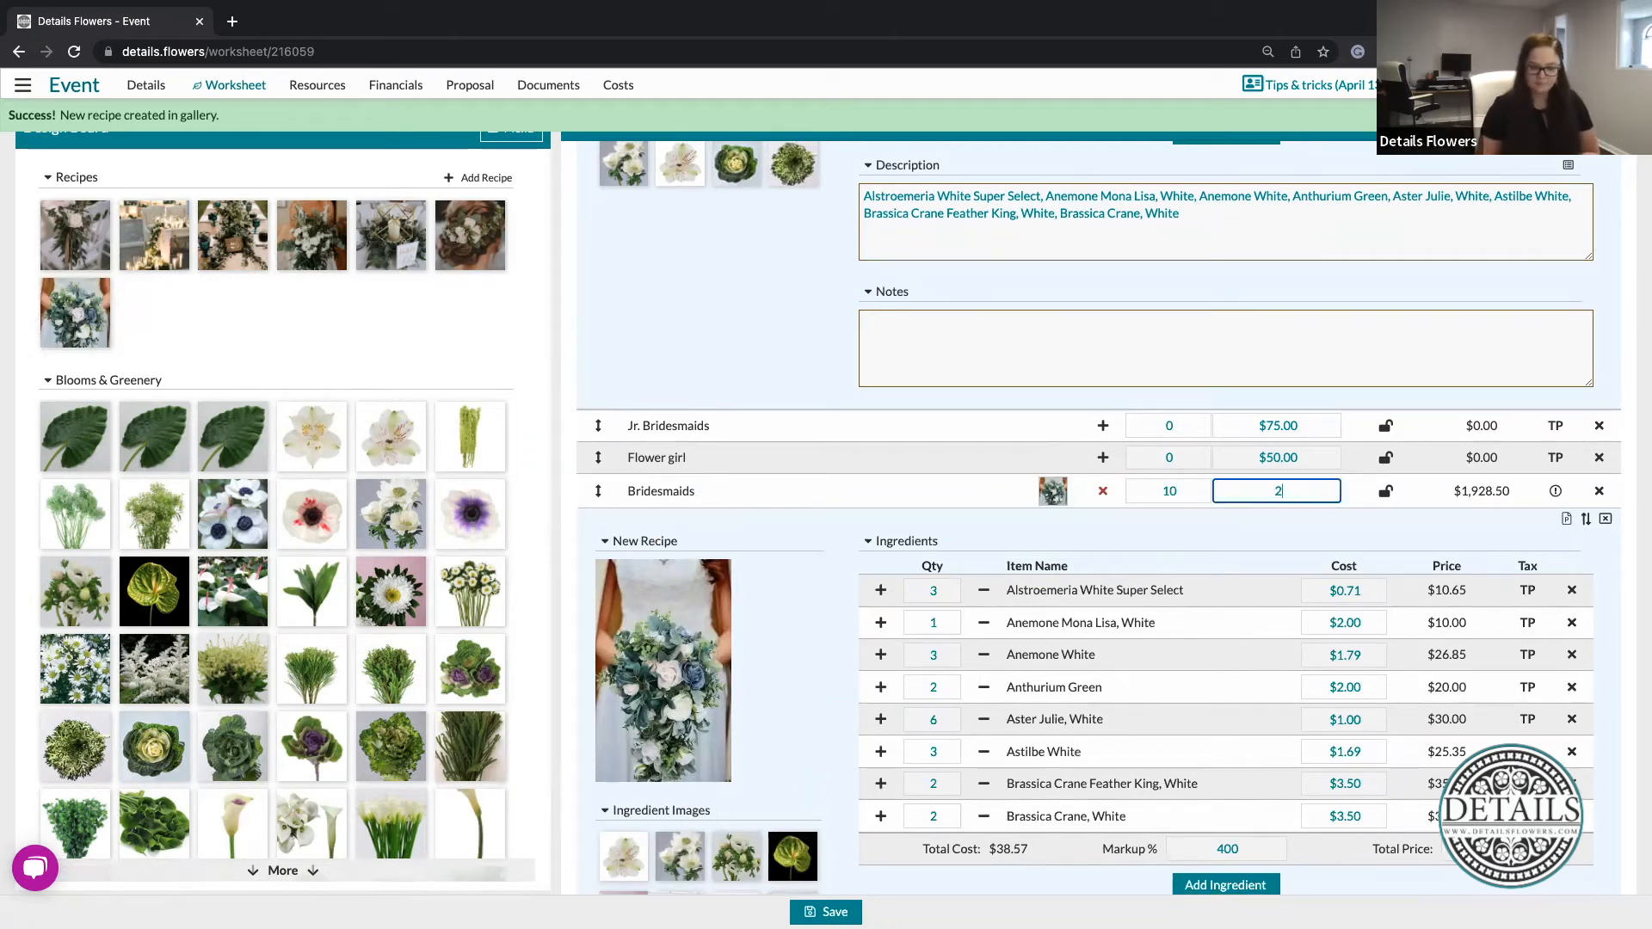
click(1315, 537)
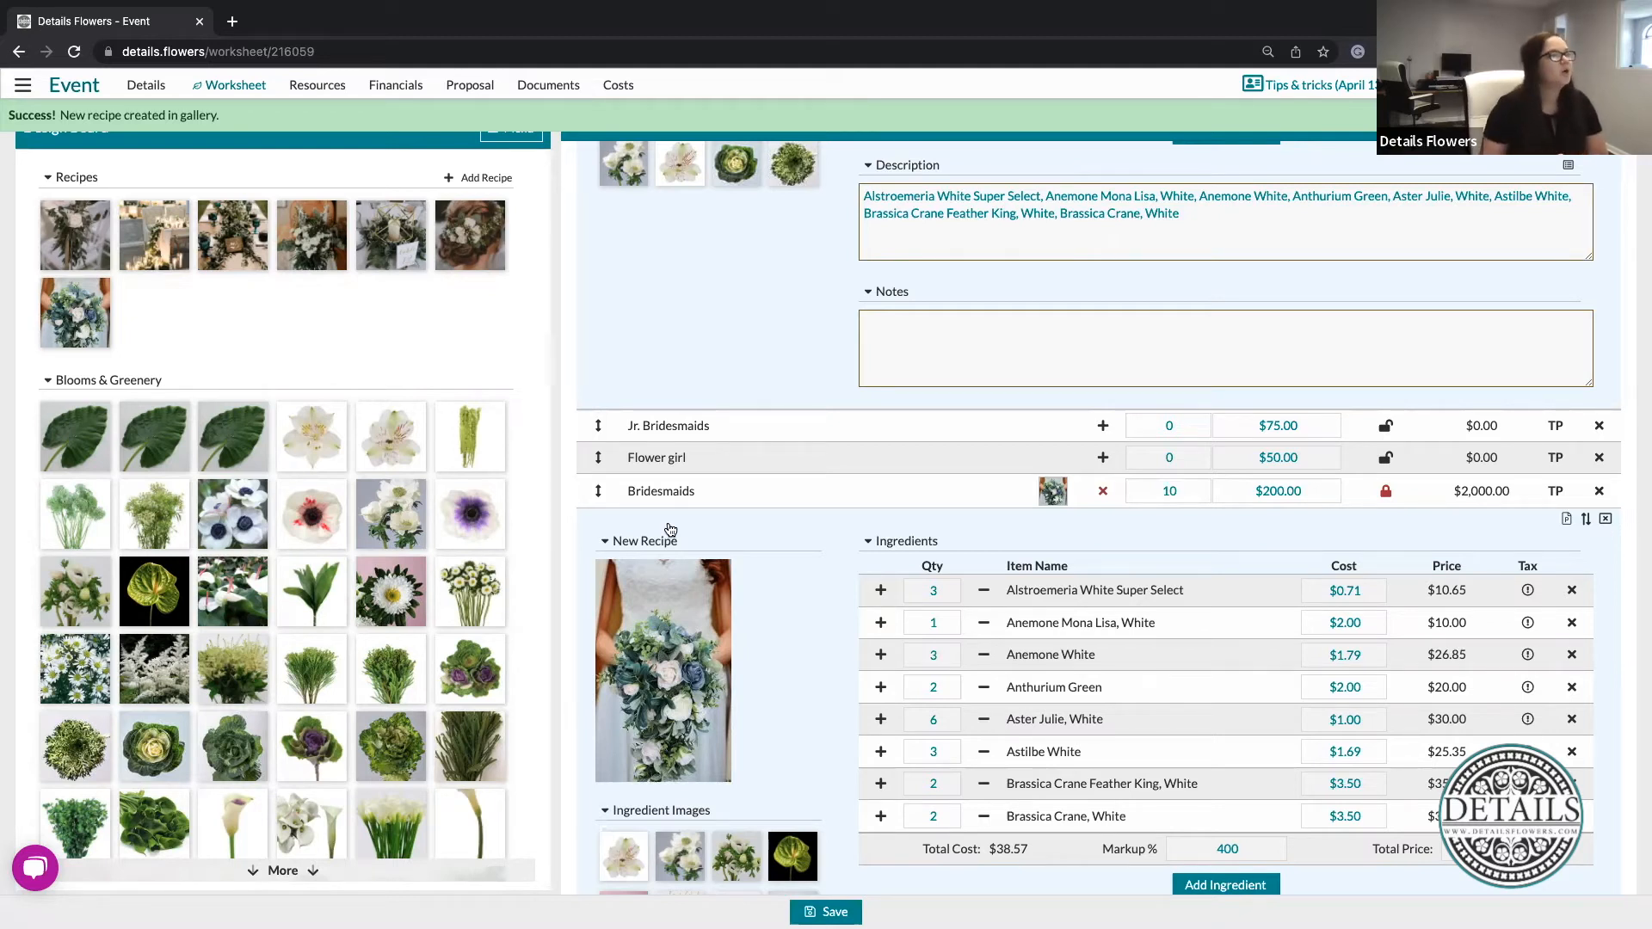
scroll(671, 529, down, 4)
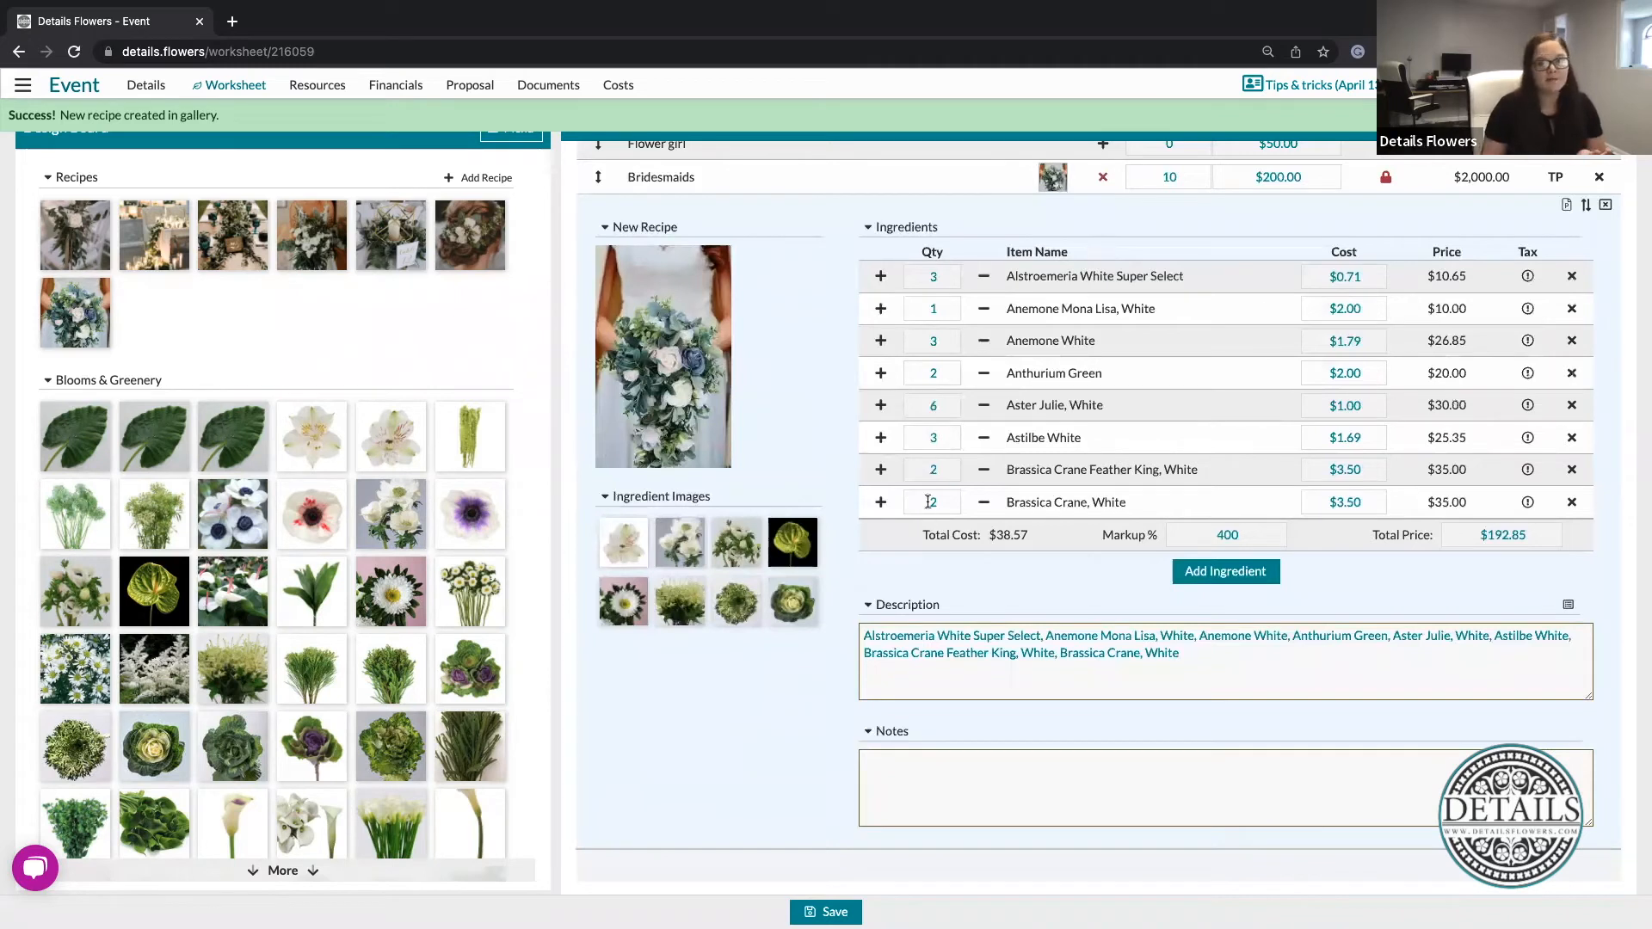
click(1058, 176)
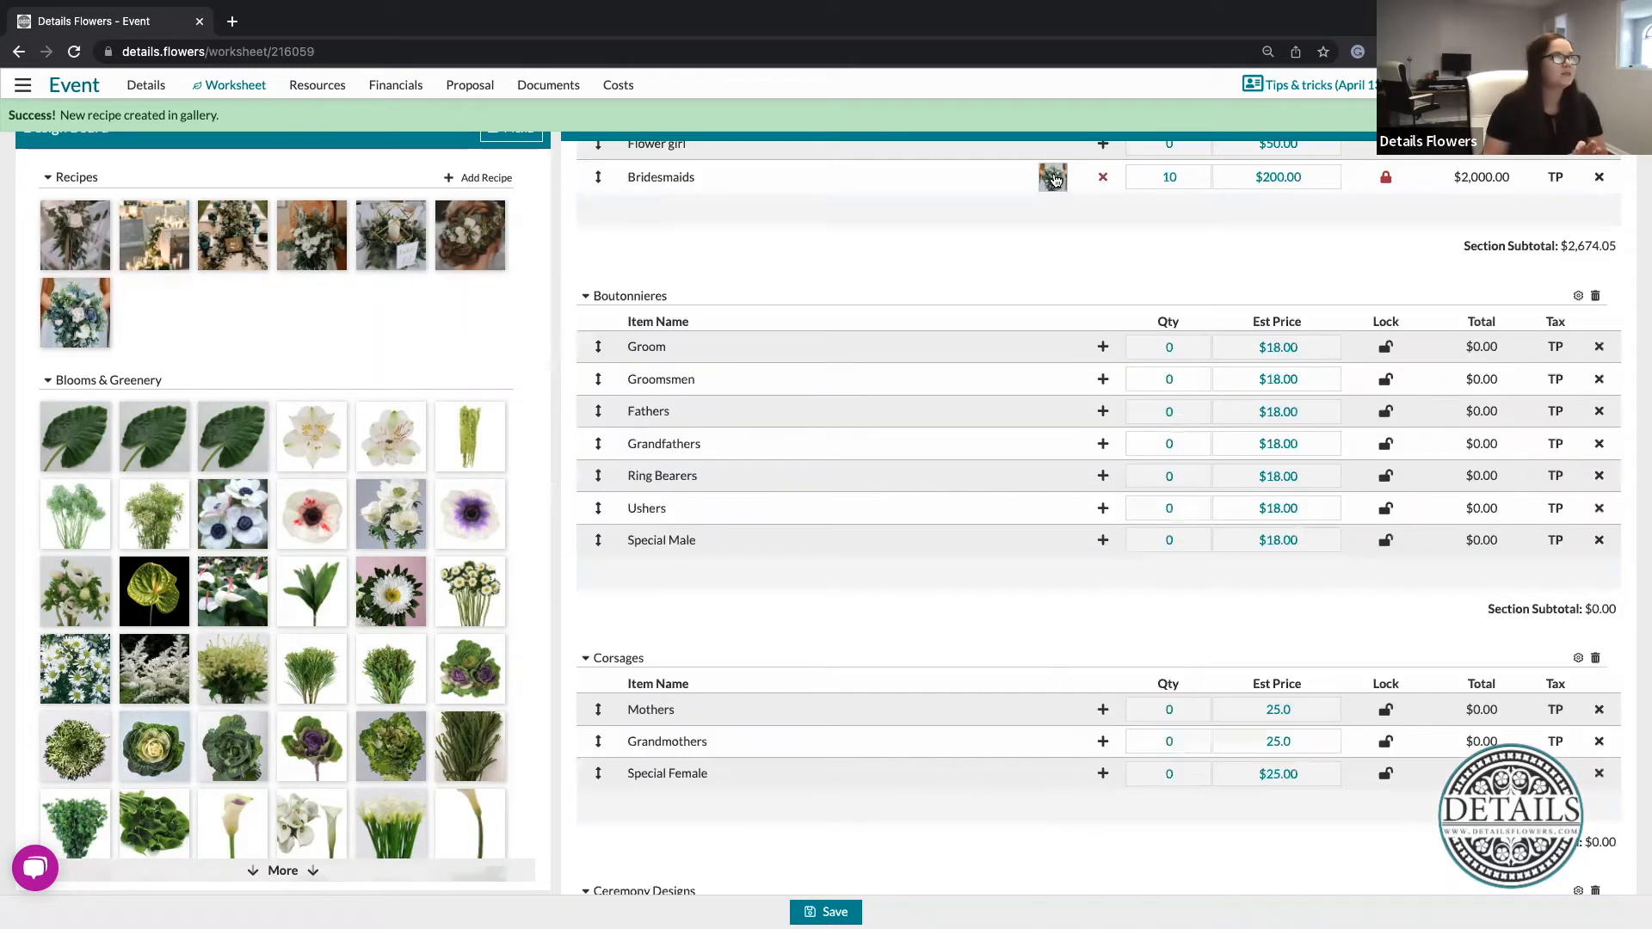
Add a new row below Bridesmaids and name it "Bridesmaids Option 2".
drag(297, 232, 996, 263)
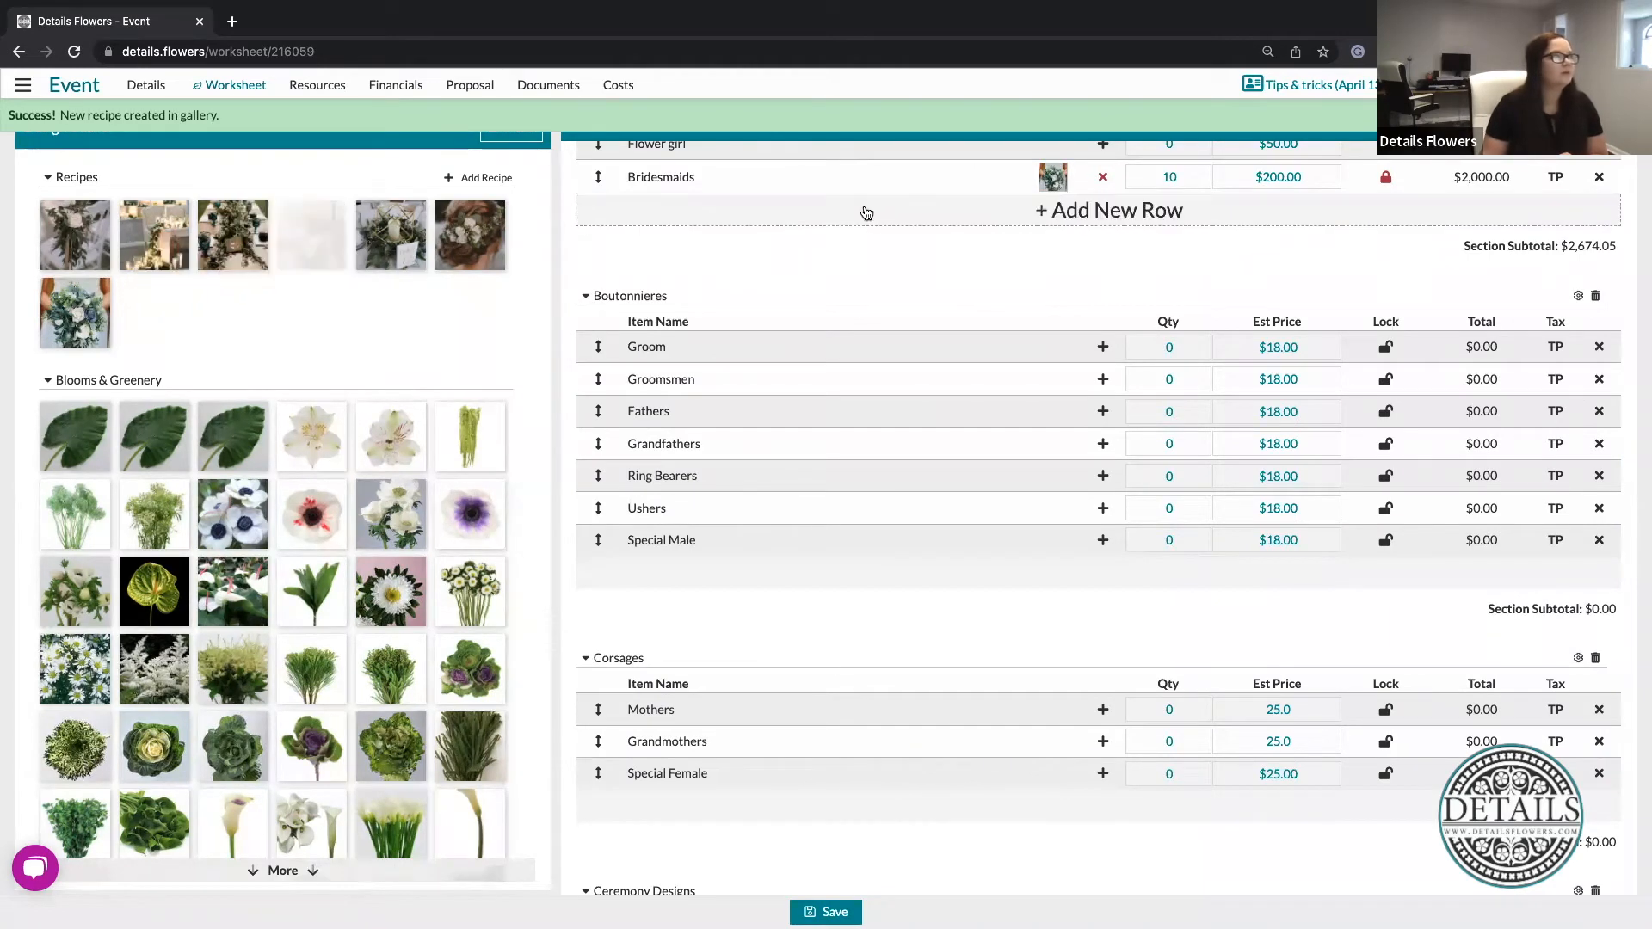
click(777, 222)
click(652, 217)
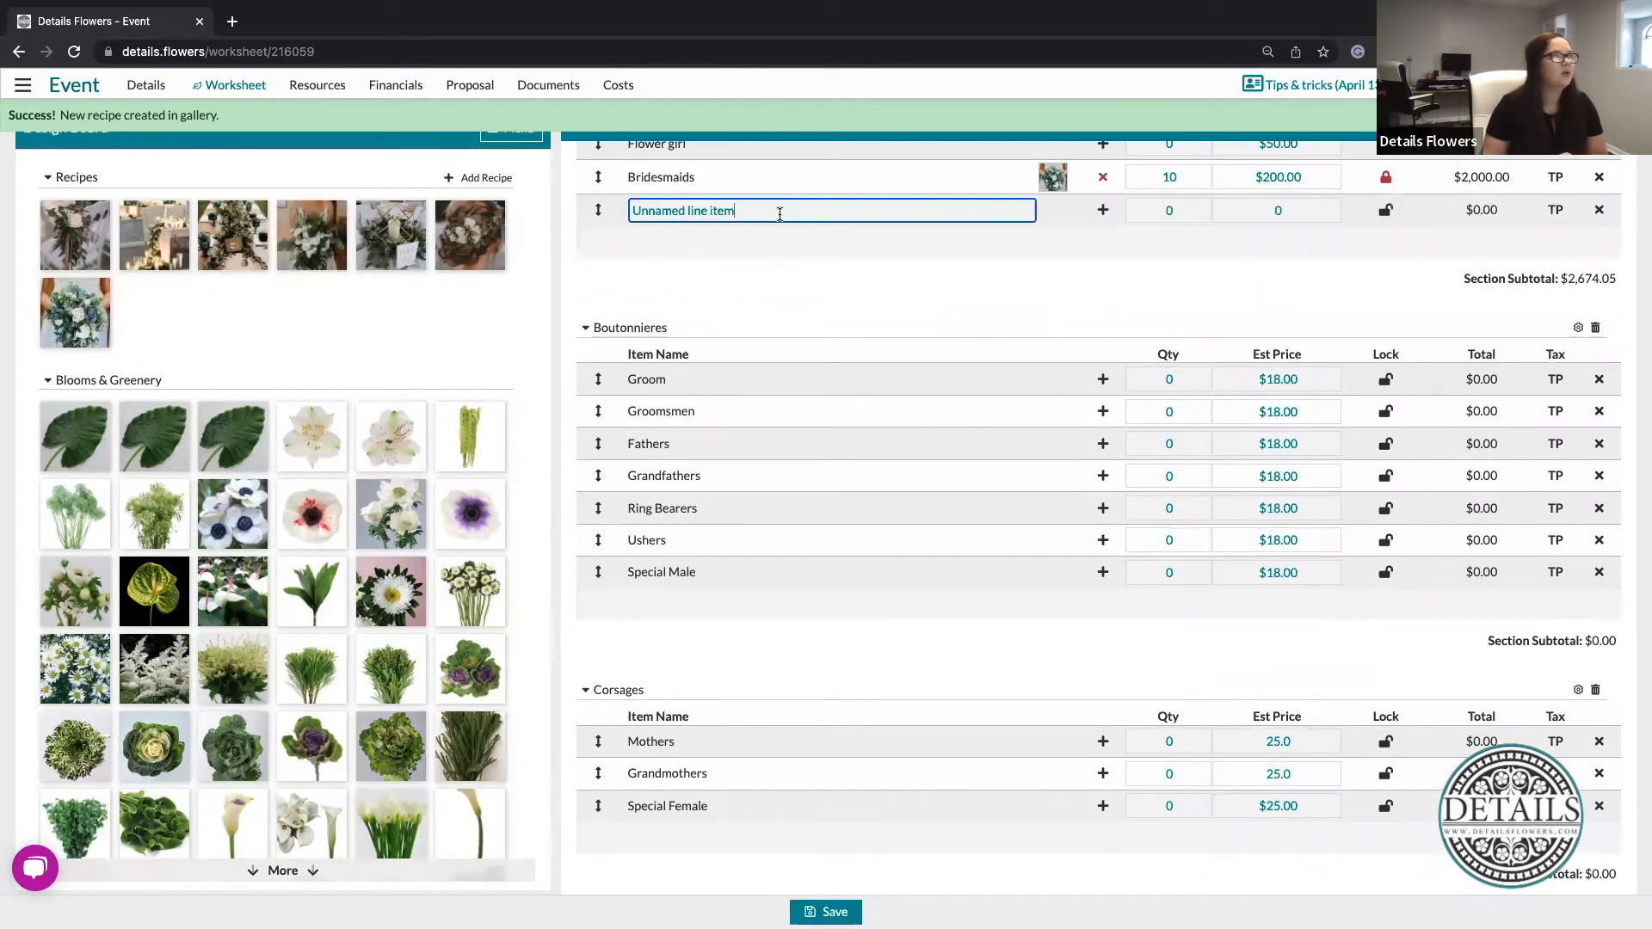
triple_click(636, 210)
text(Bridesmaids)
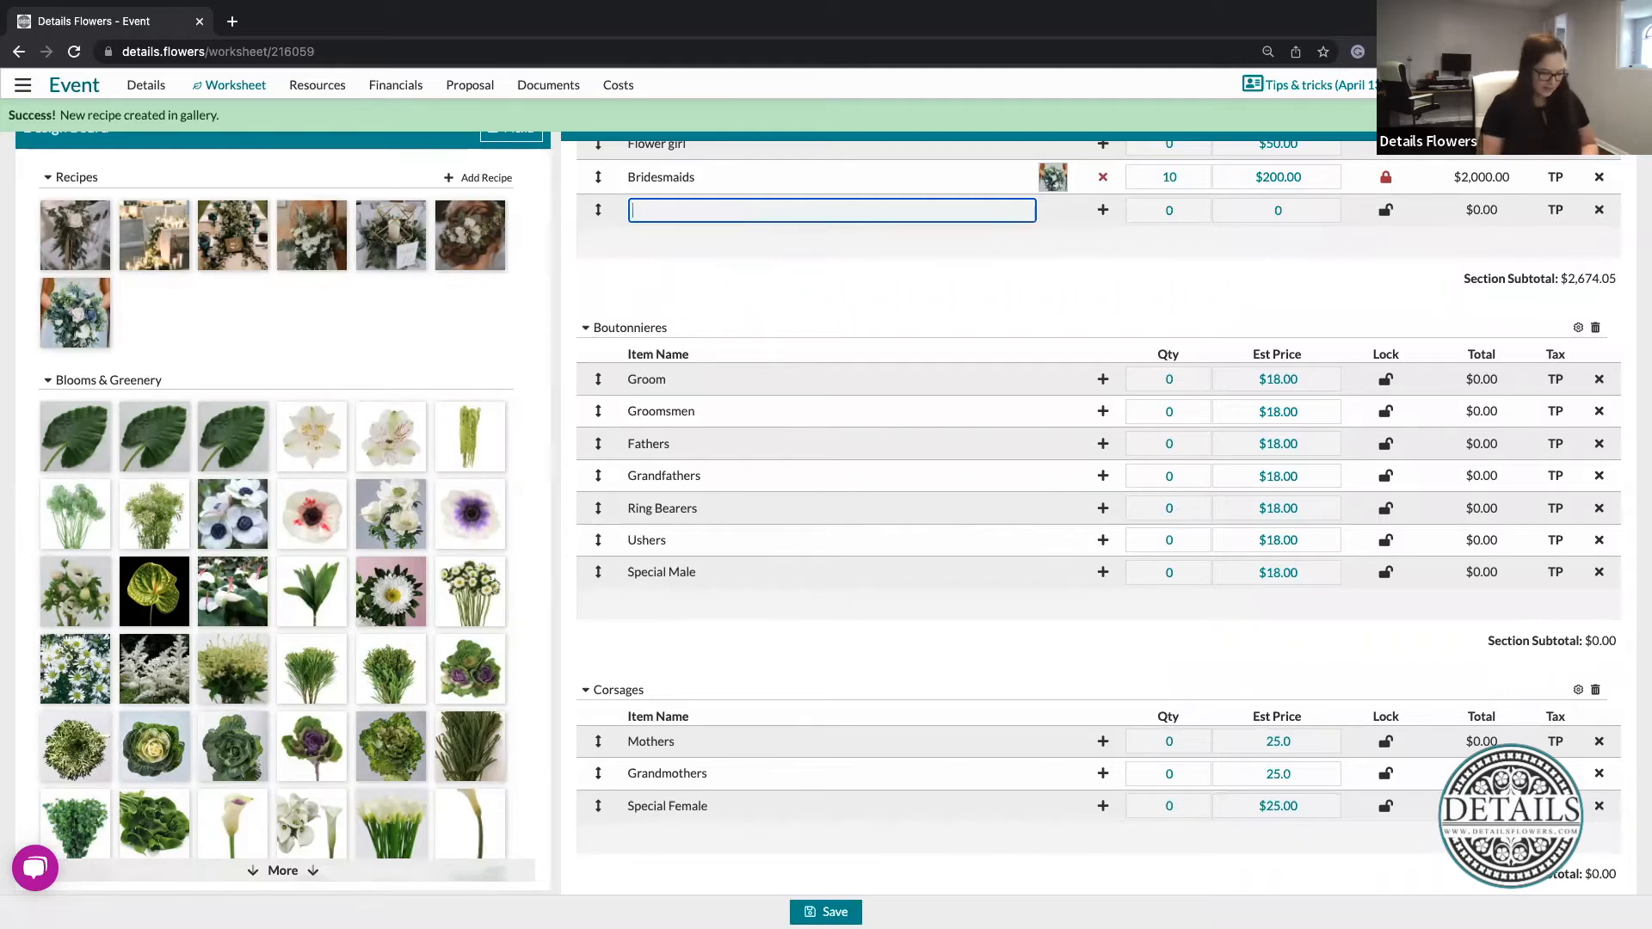
text( Option 2)
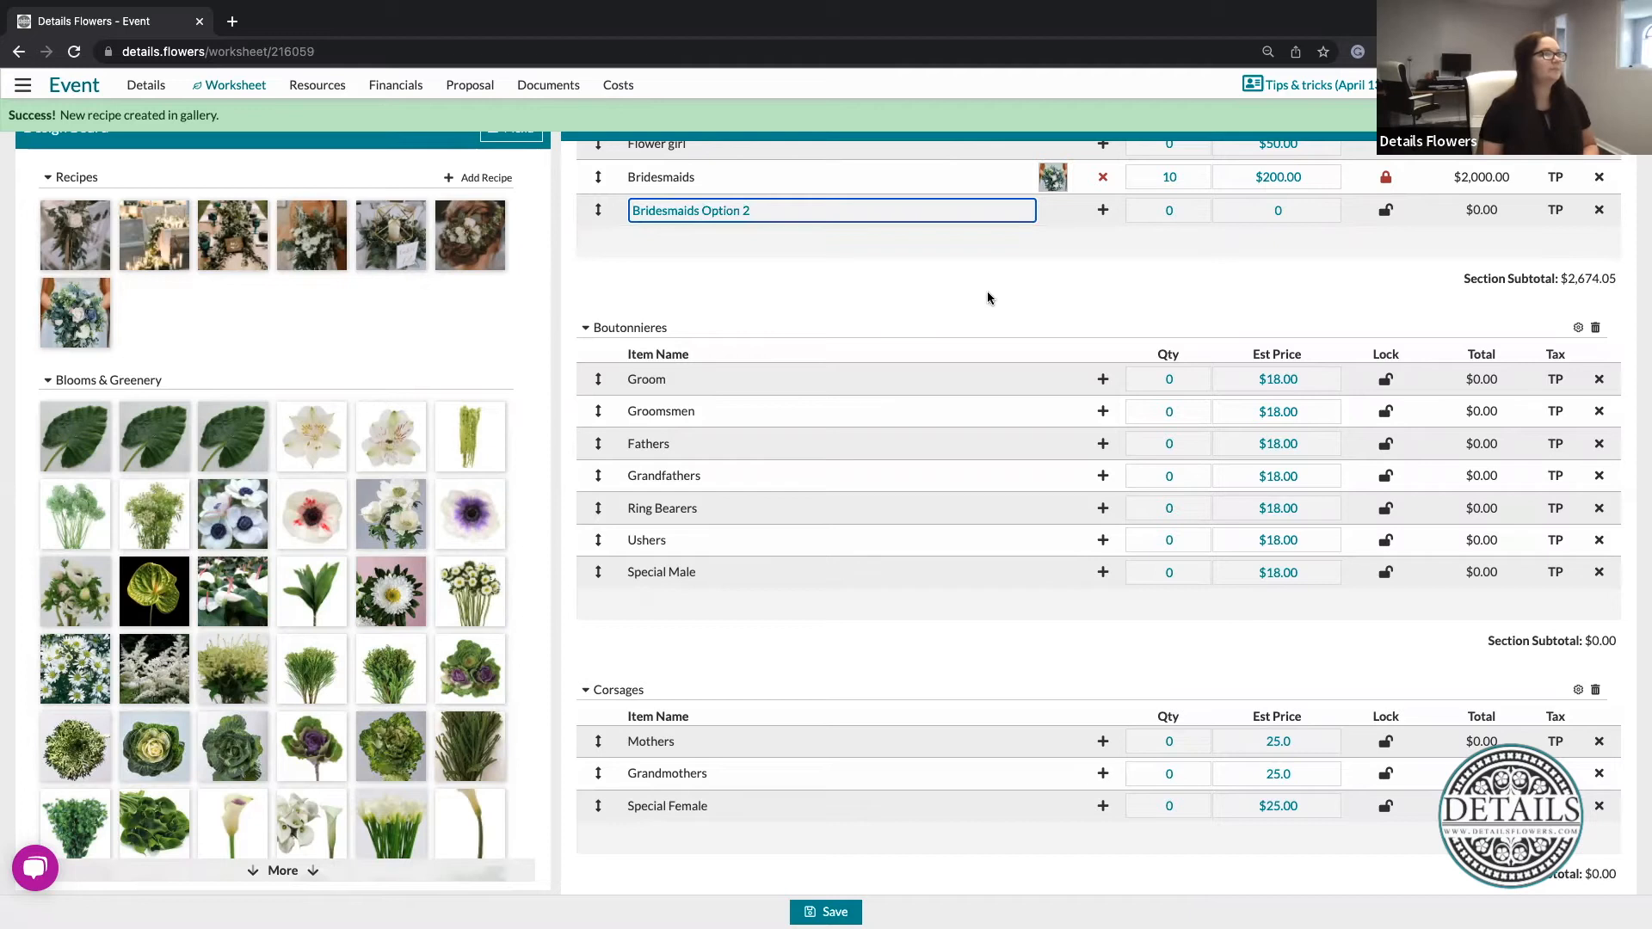
key(Return)
Assign the Willow Bouquet recipe to Bridesmaids Option 2 and set its quantity to 10.
drag(310, 245, 957, 241)
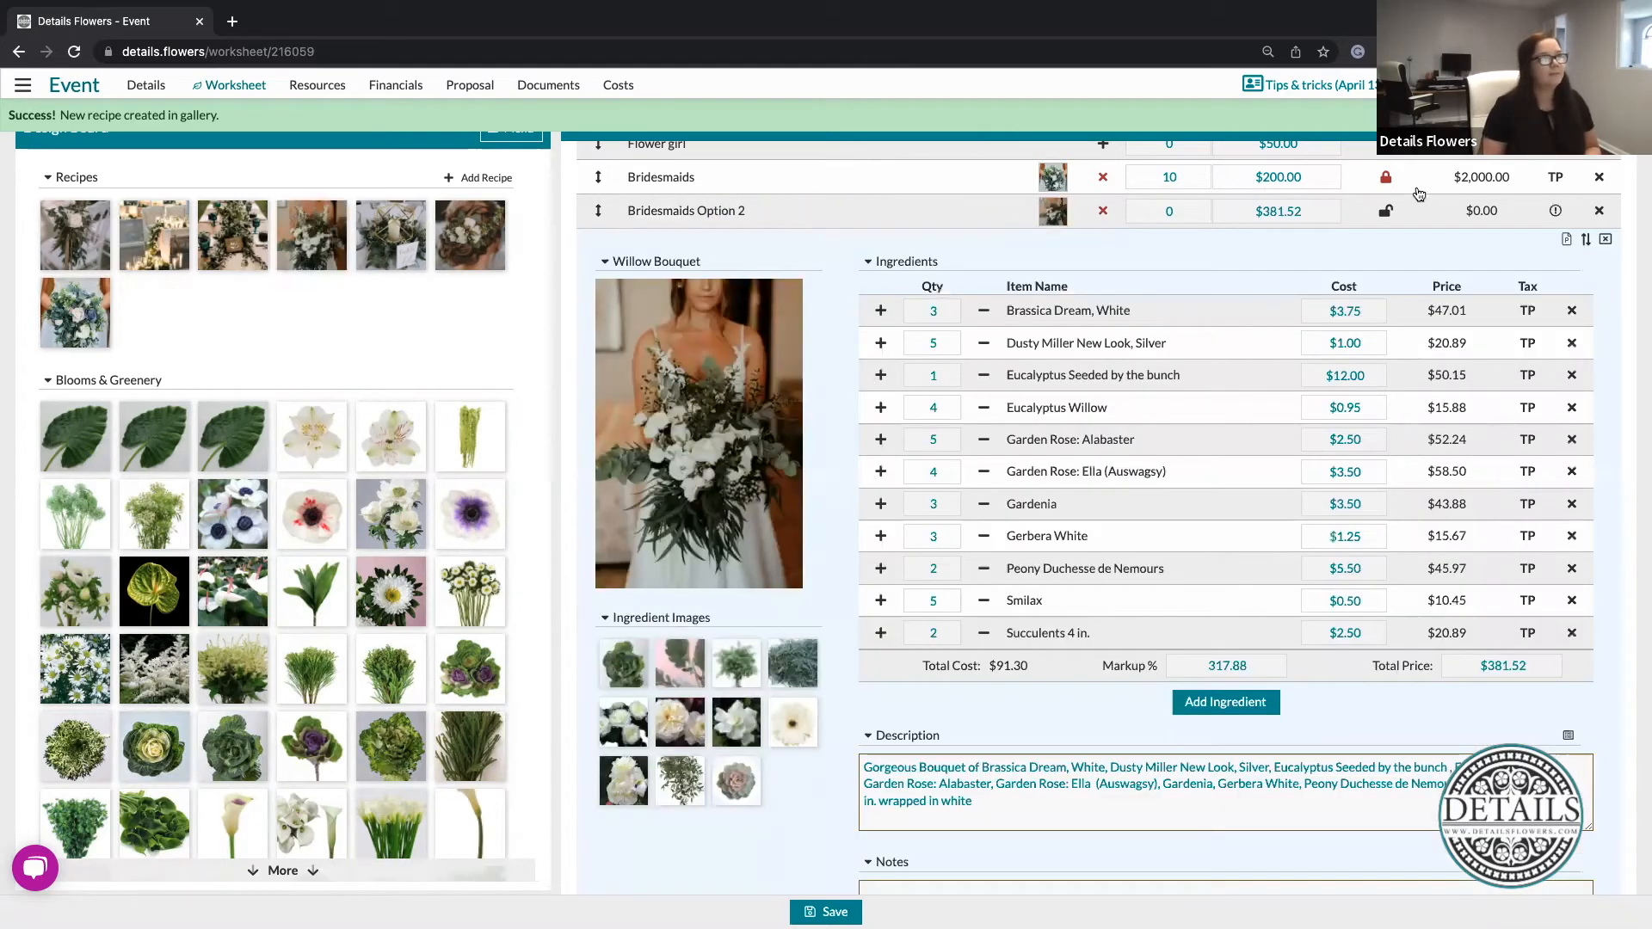
click(1181, 215)
text(10)
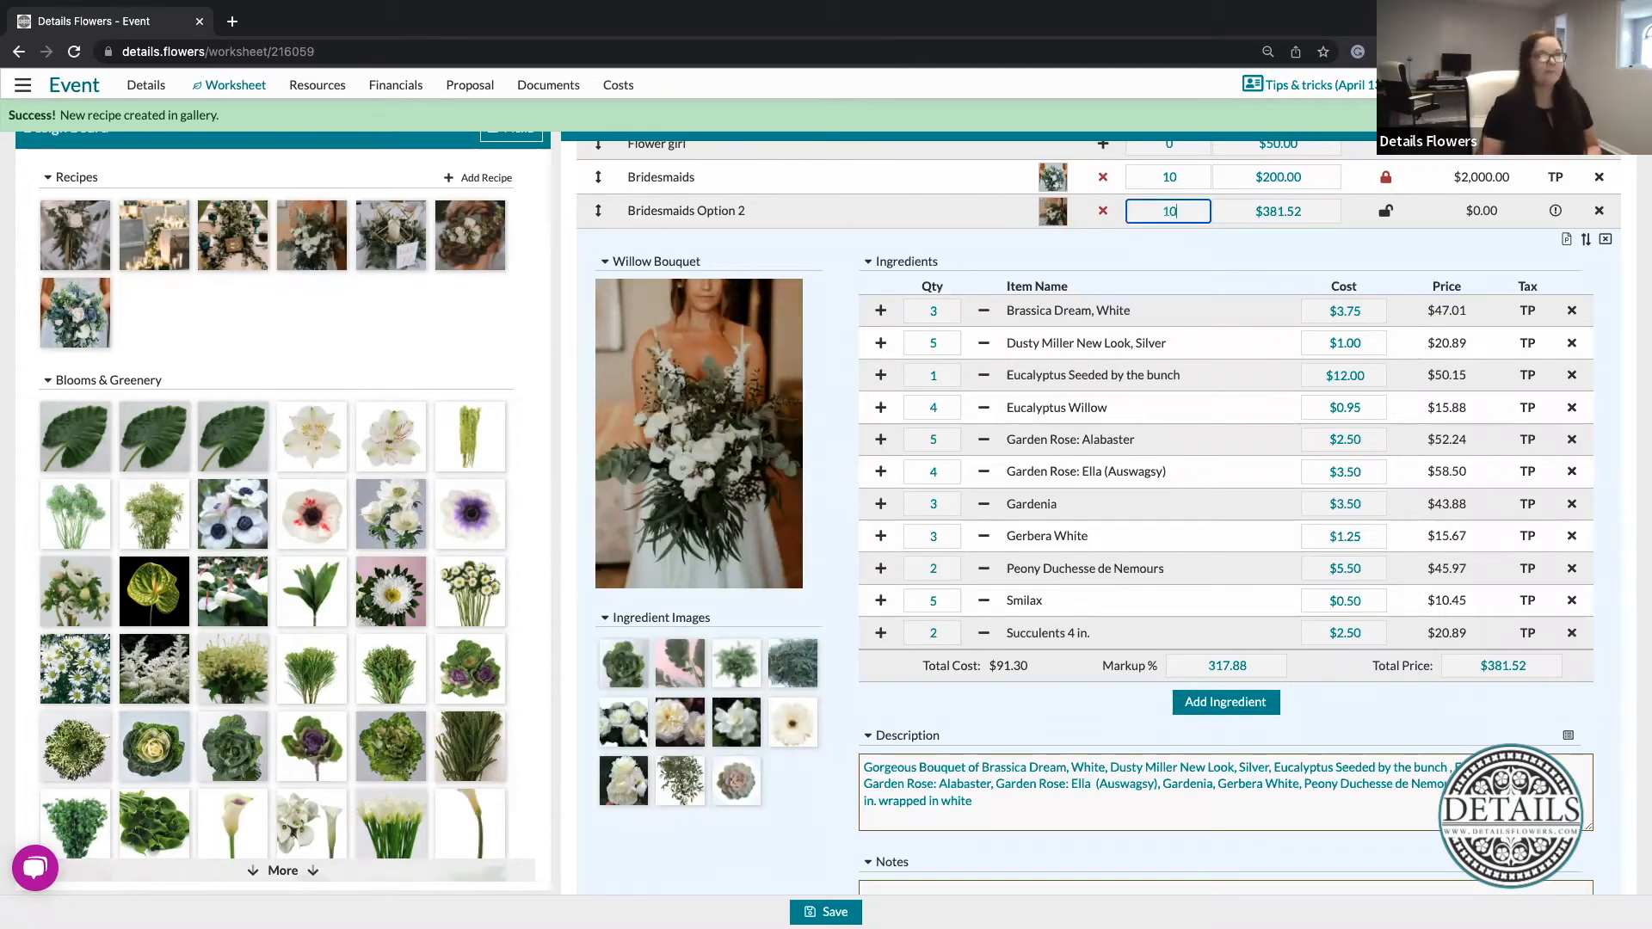
click(1233, 259)
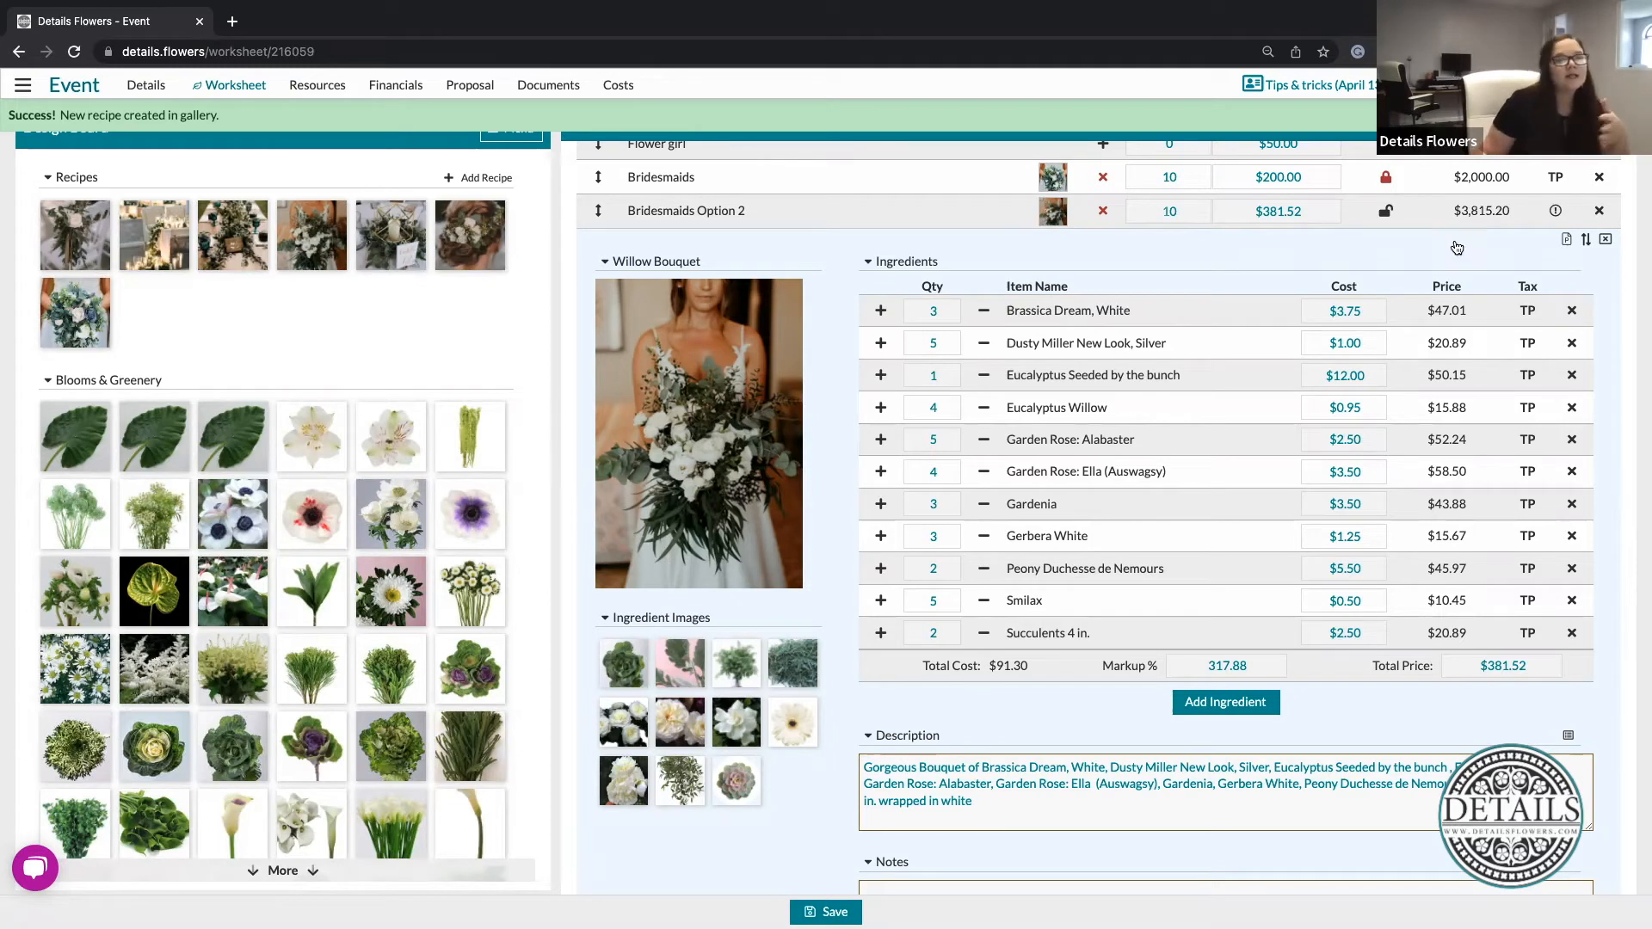
Mark Bridesmaids Option 2 as a proposal suggestion so it is excluded from the grand total.
drag(1514, 216, 1451, 218)
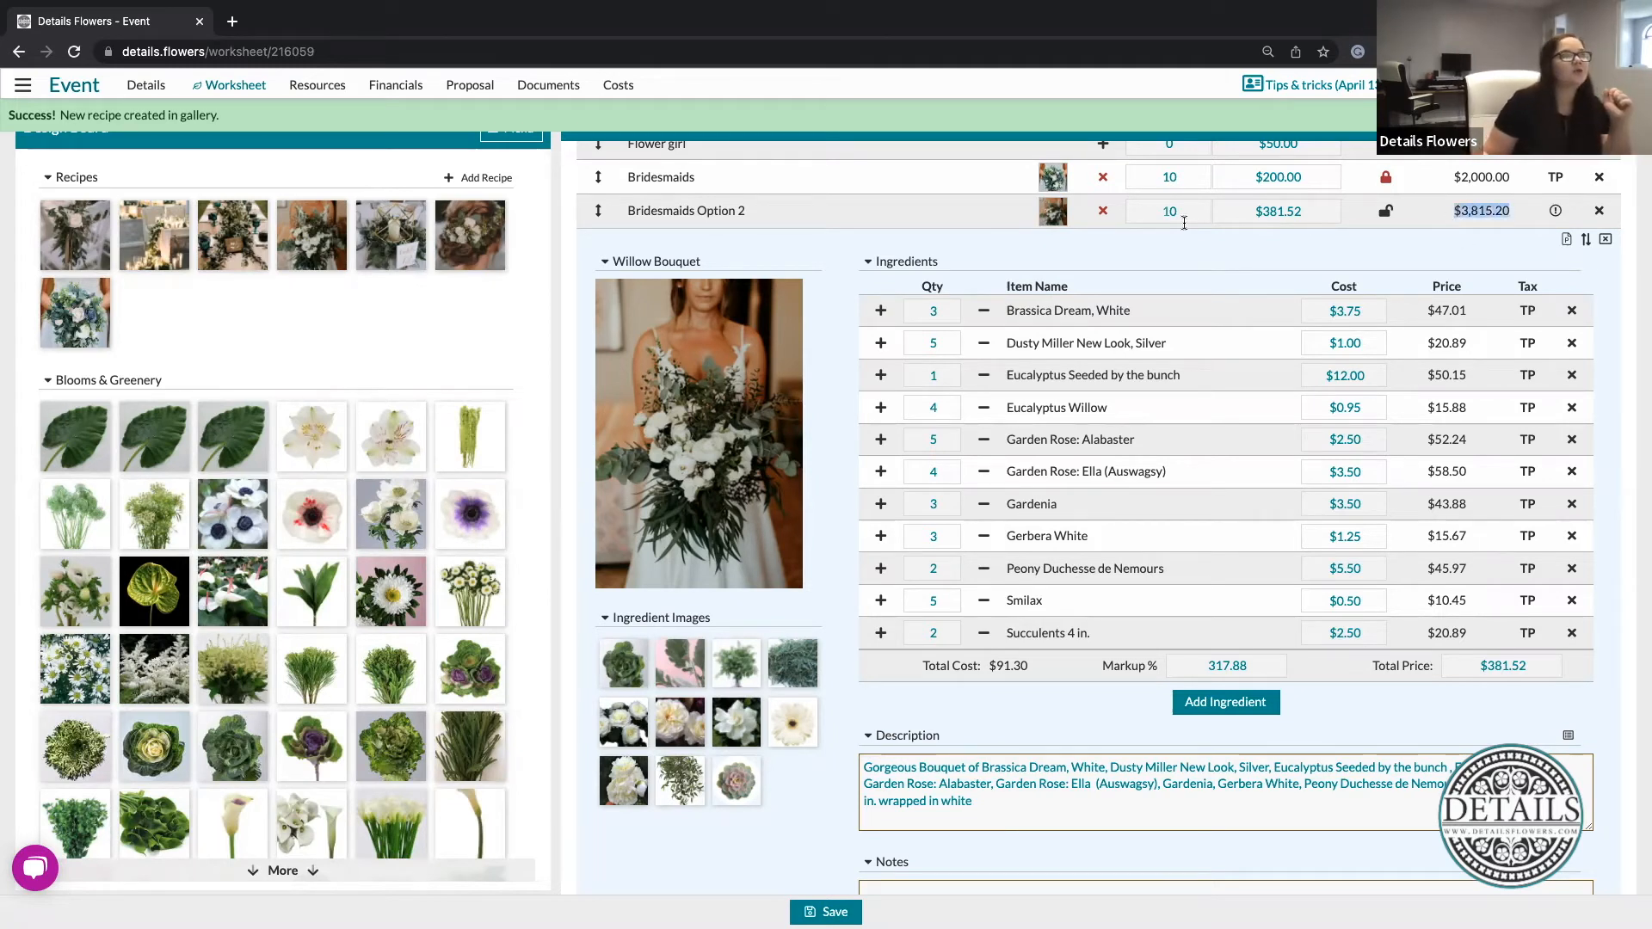
click(1458, 181)
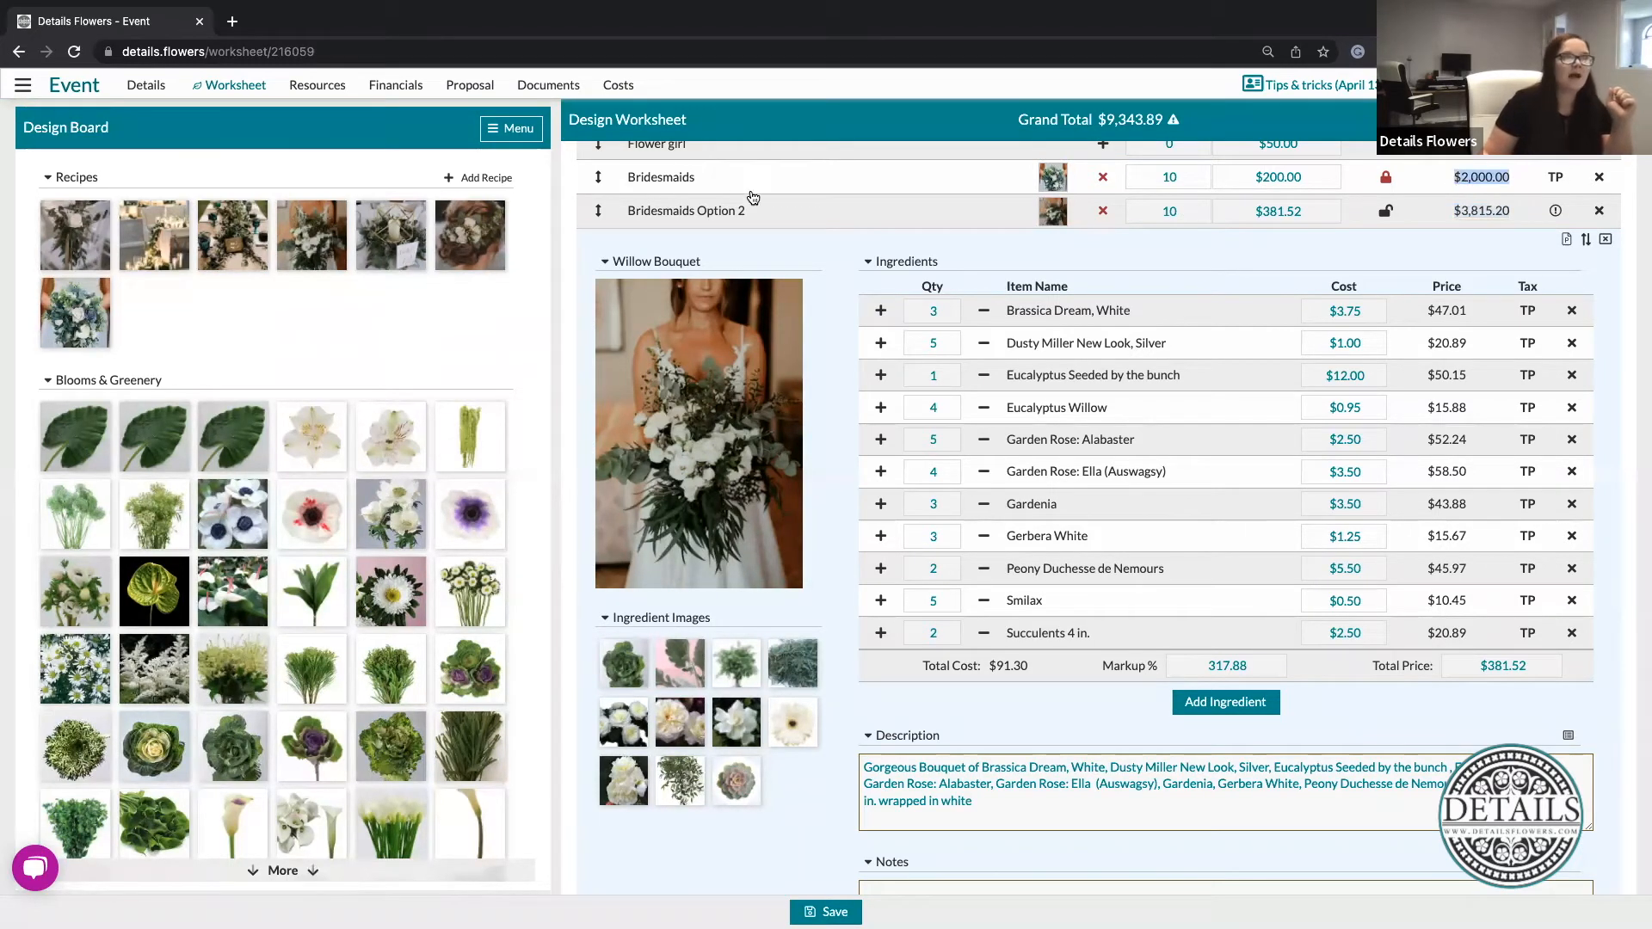
click(1260, 265)
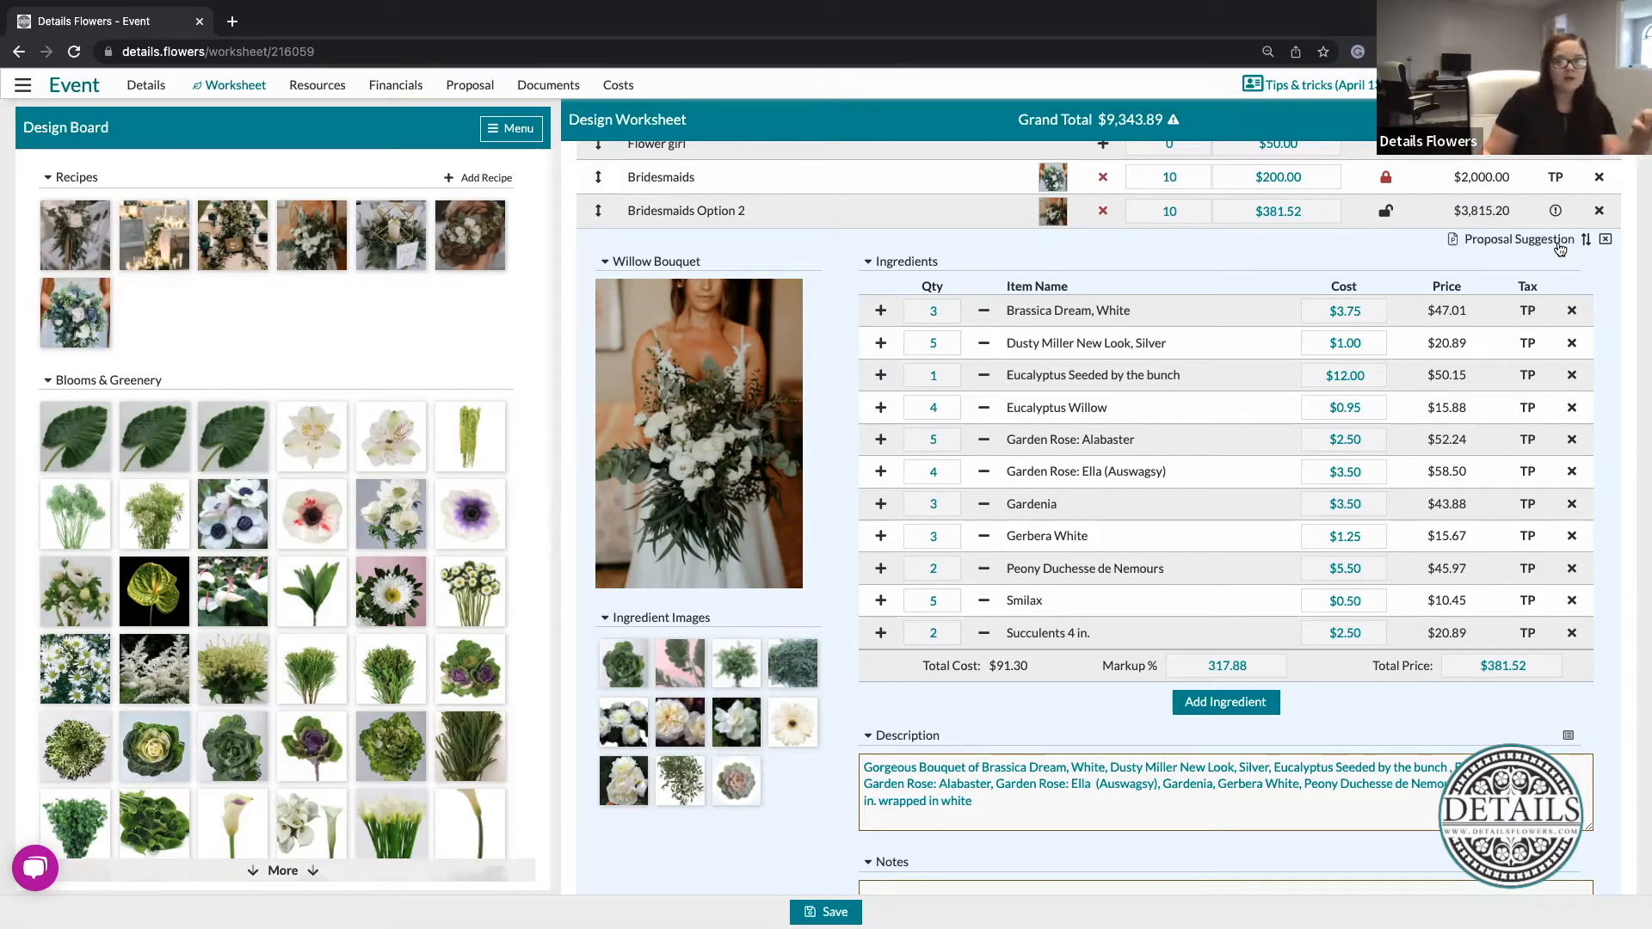
click(1559, 249)
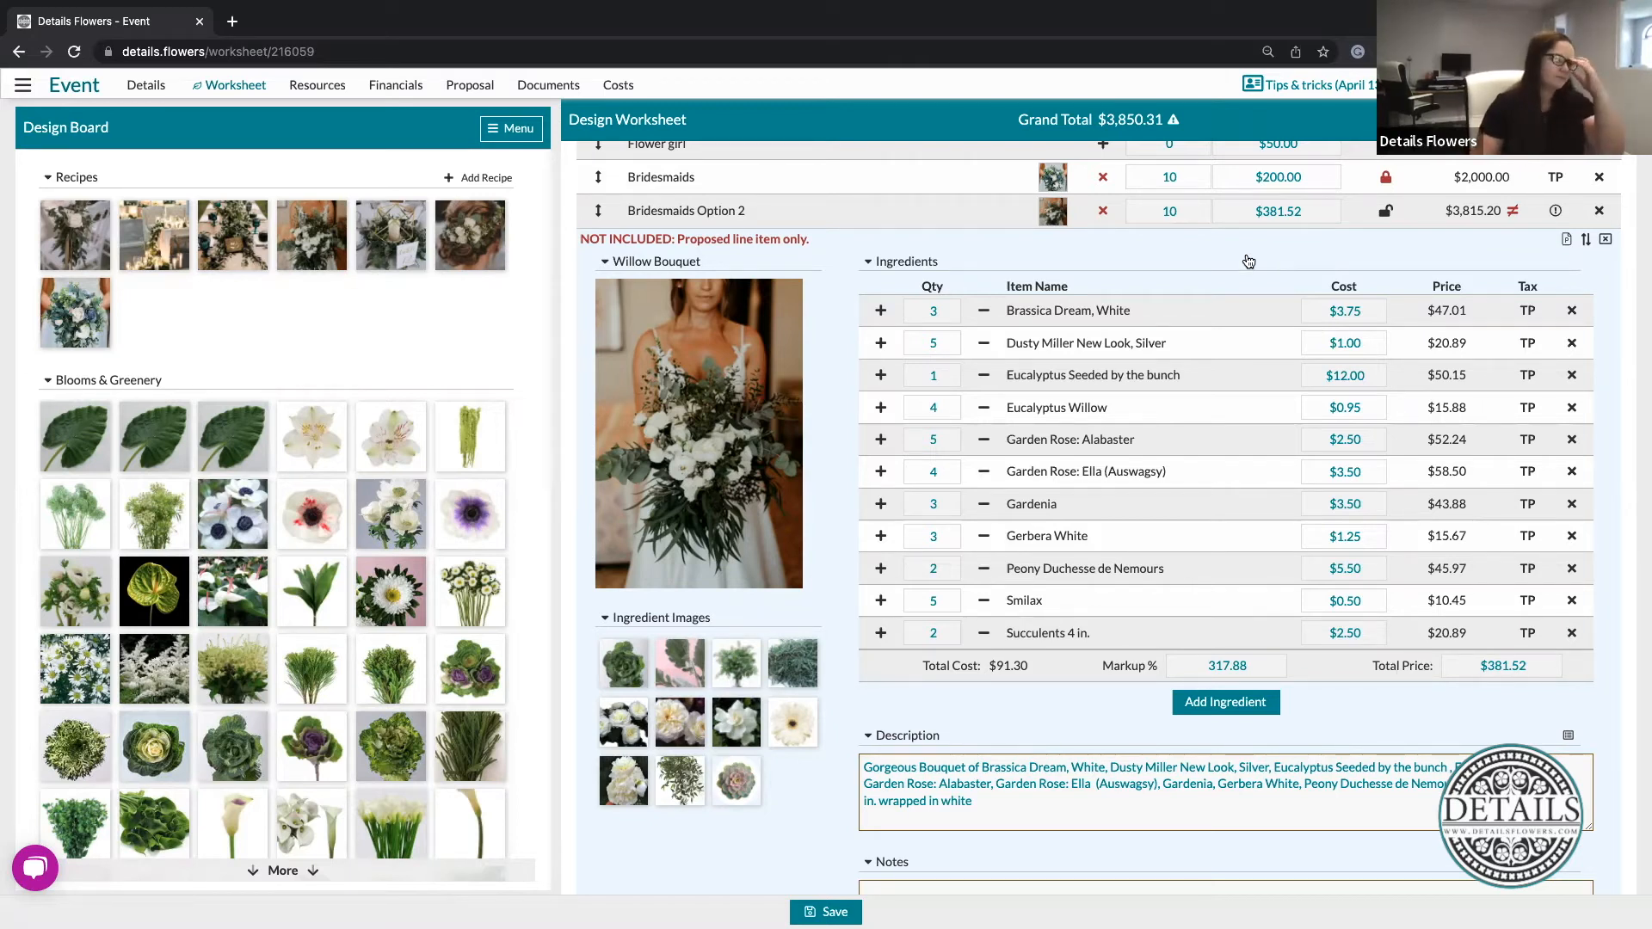
Examine the display categories and items available for adding an ingredient to Bridesmaids Option 2, and close the picker without adding any.
scroll(1133, 690, down, 2)
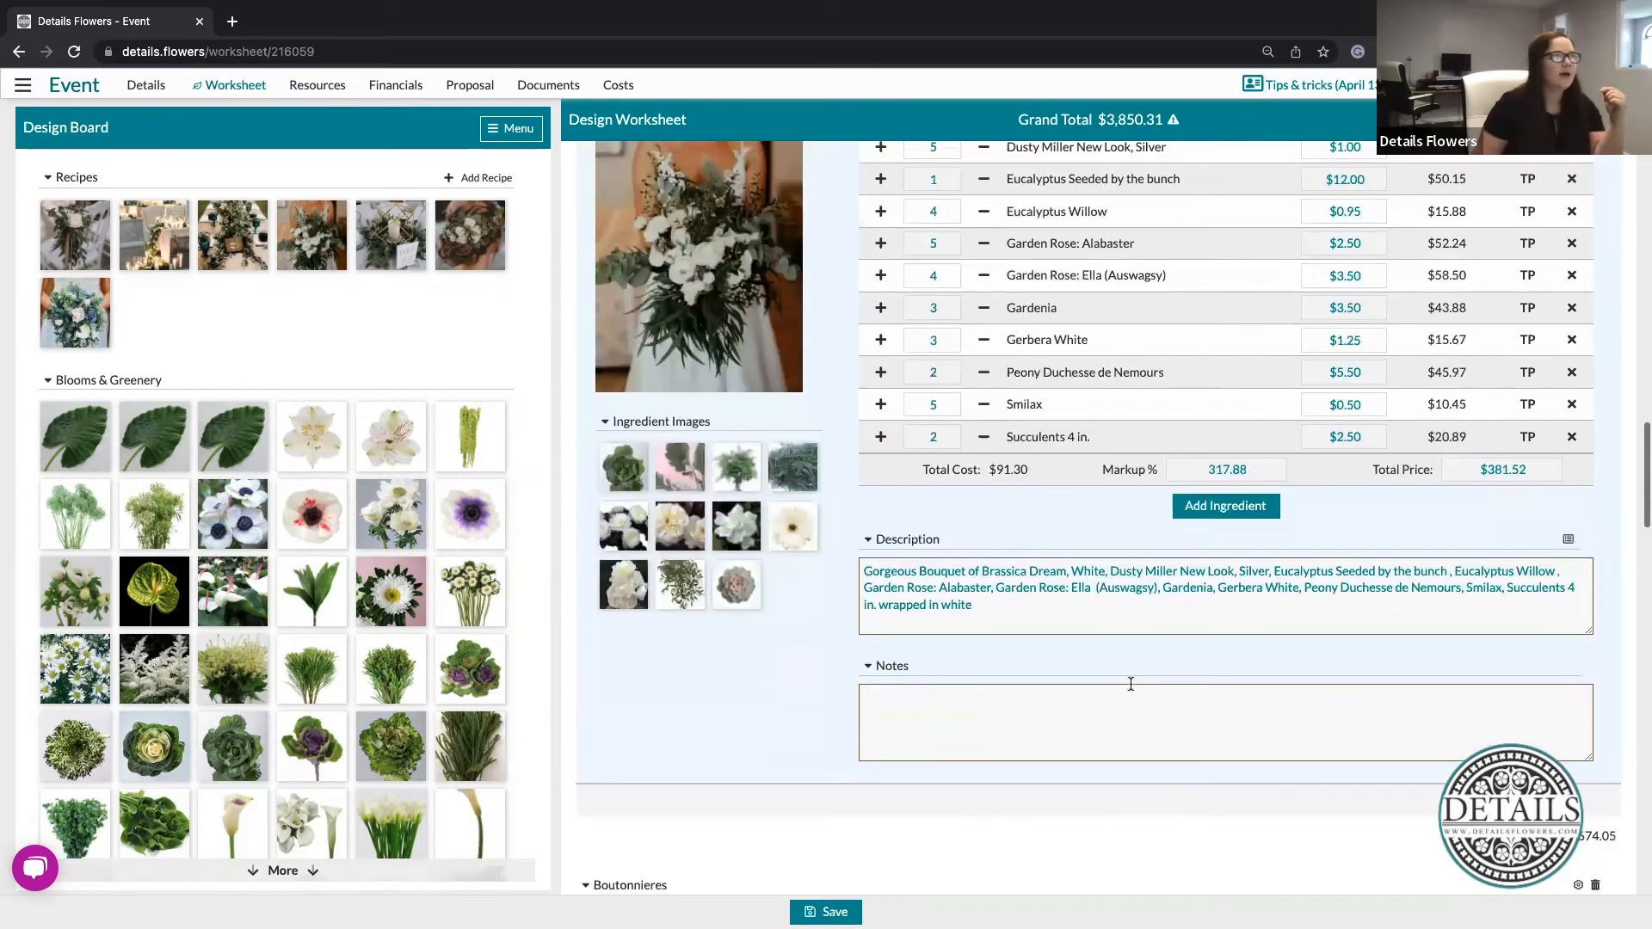
scroll(1133, 690, up, 2)
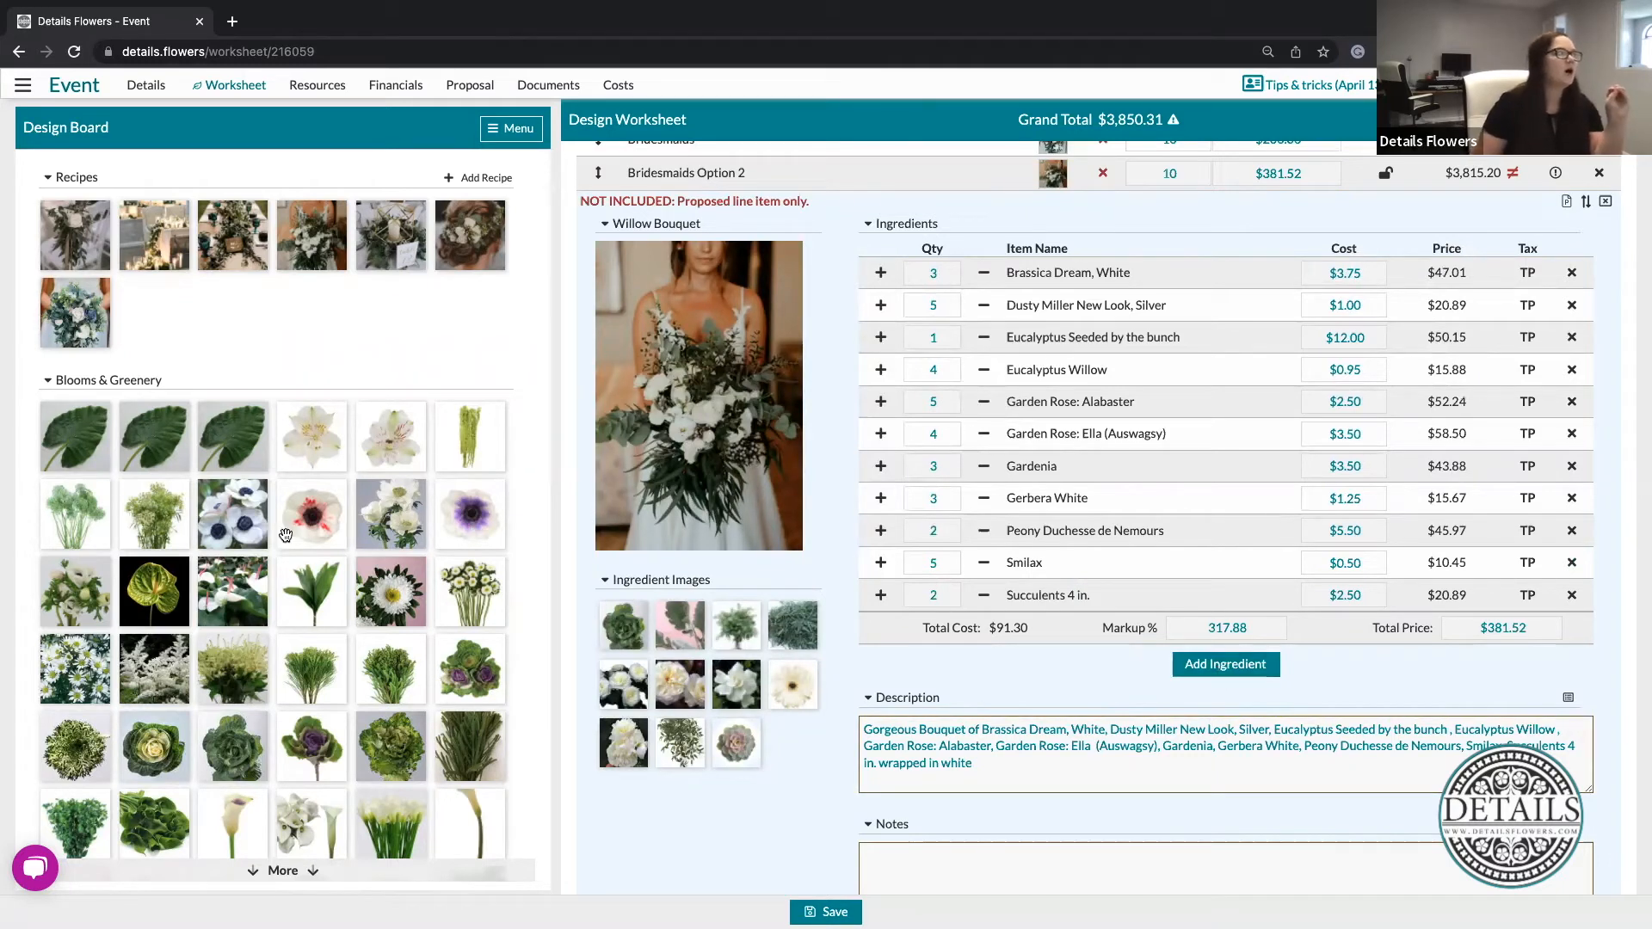
mouse_move(417, 729)
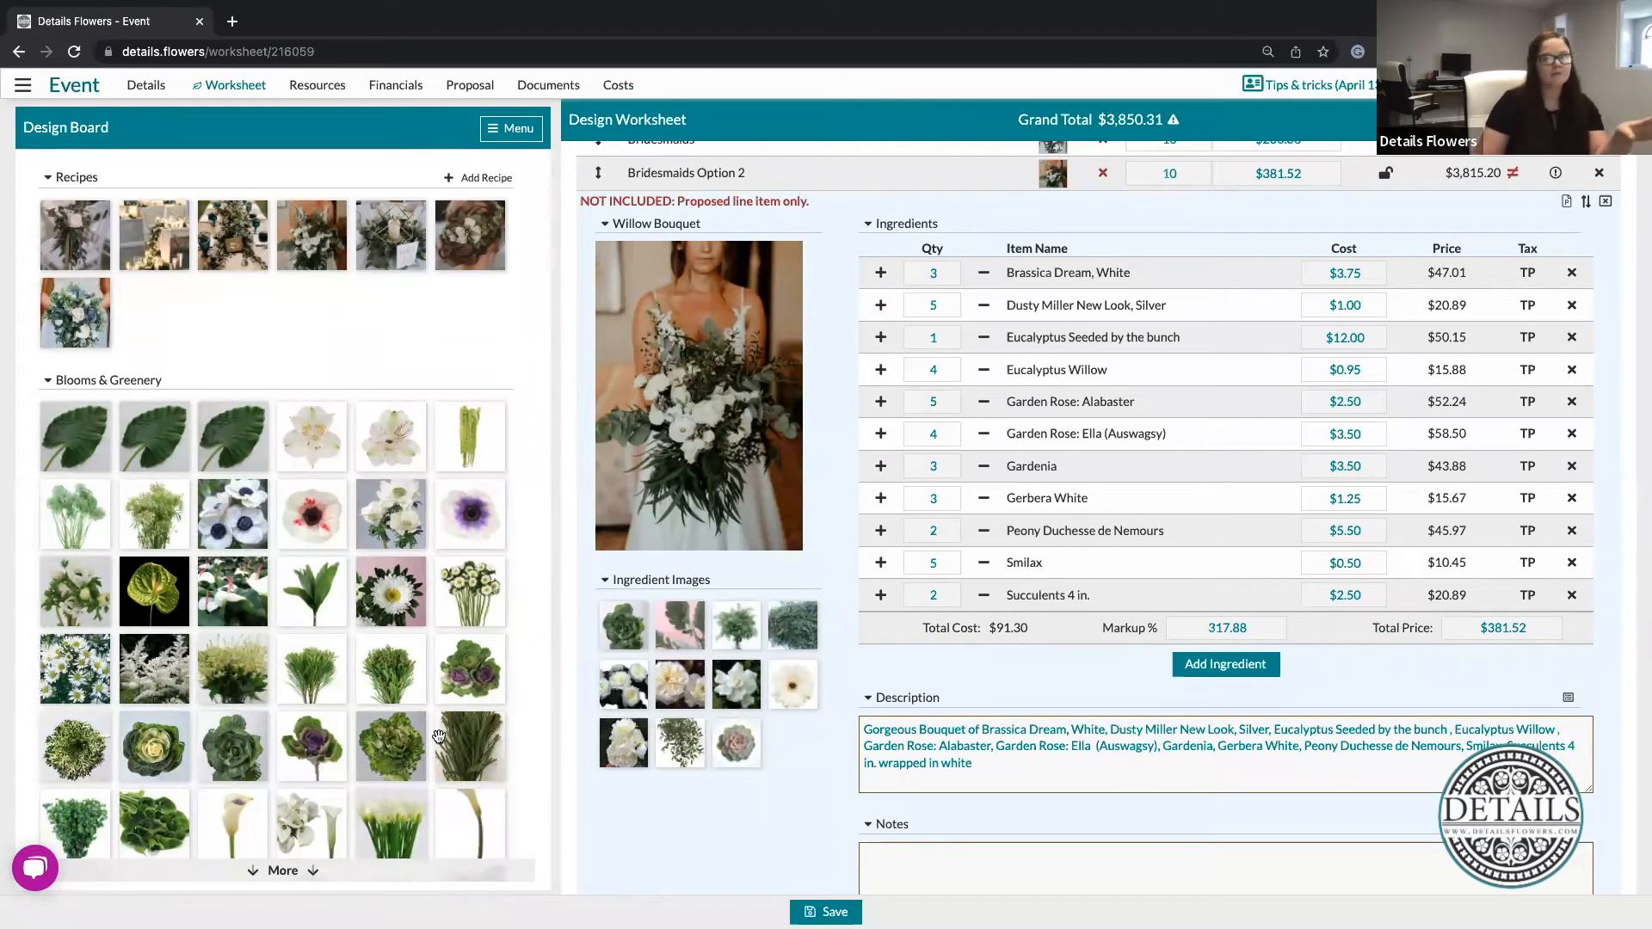
click(1220, 669)
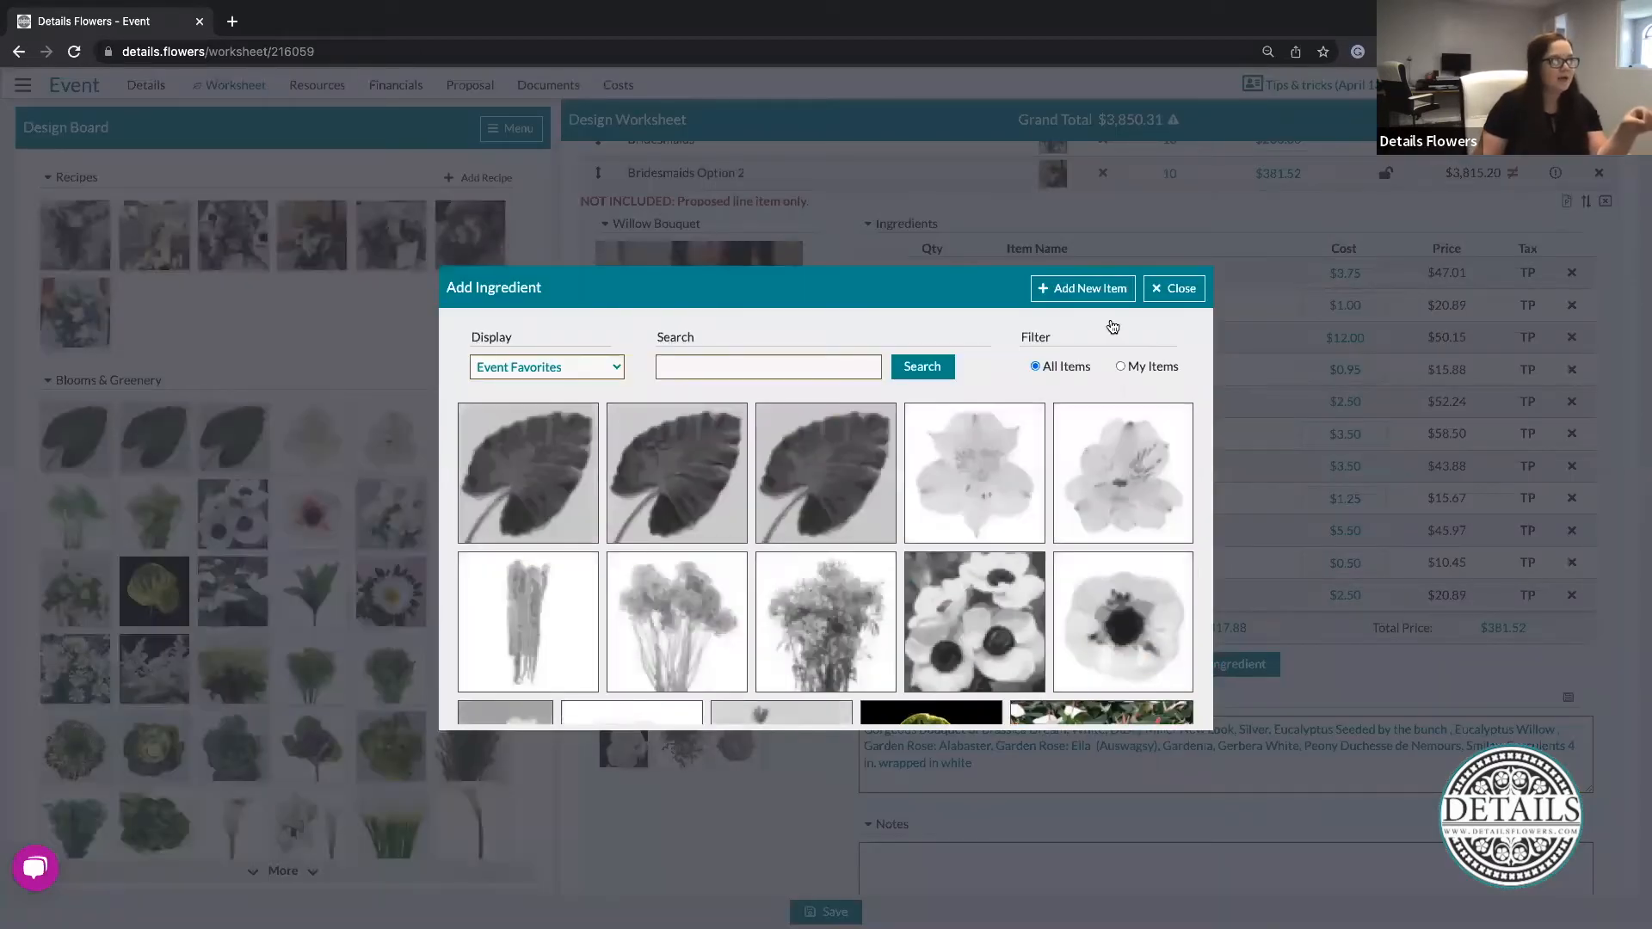
click(612, 370)
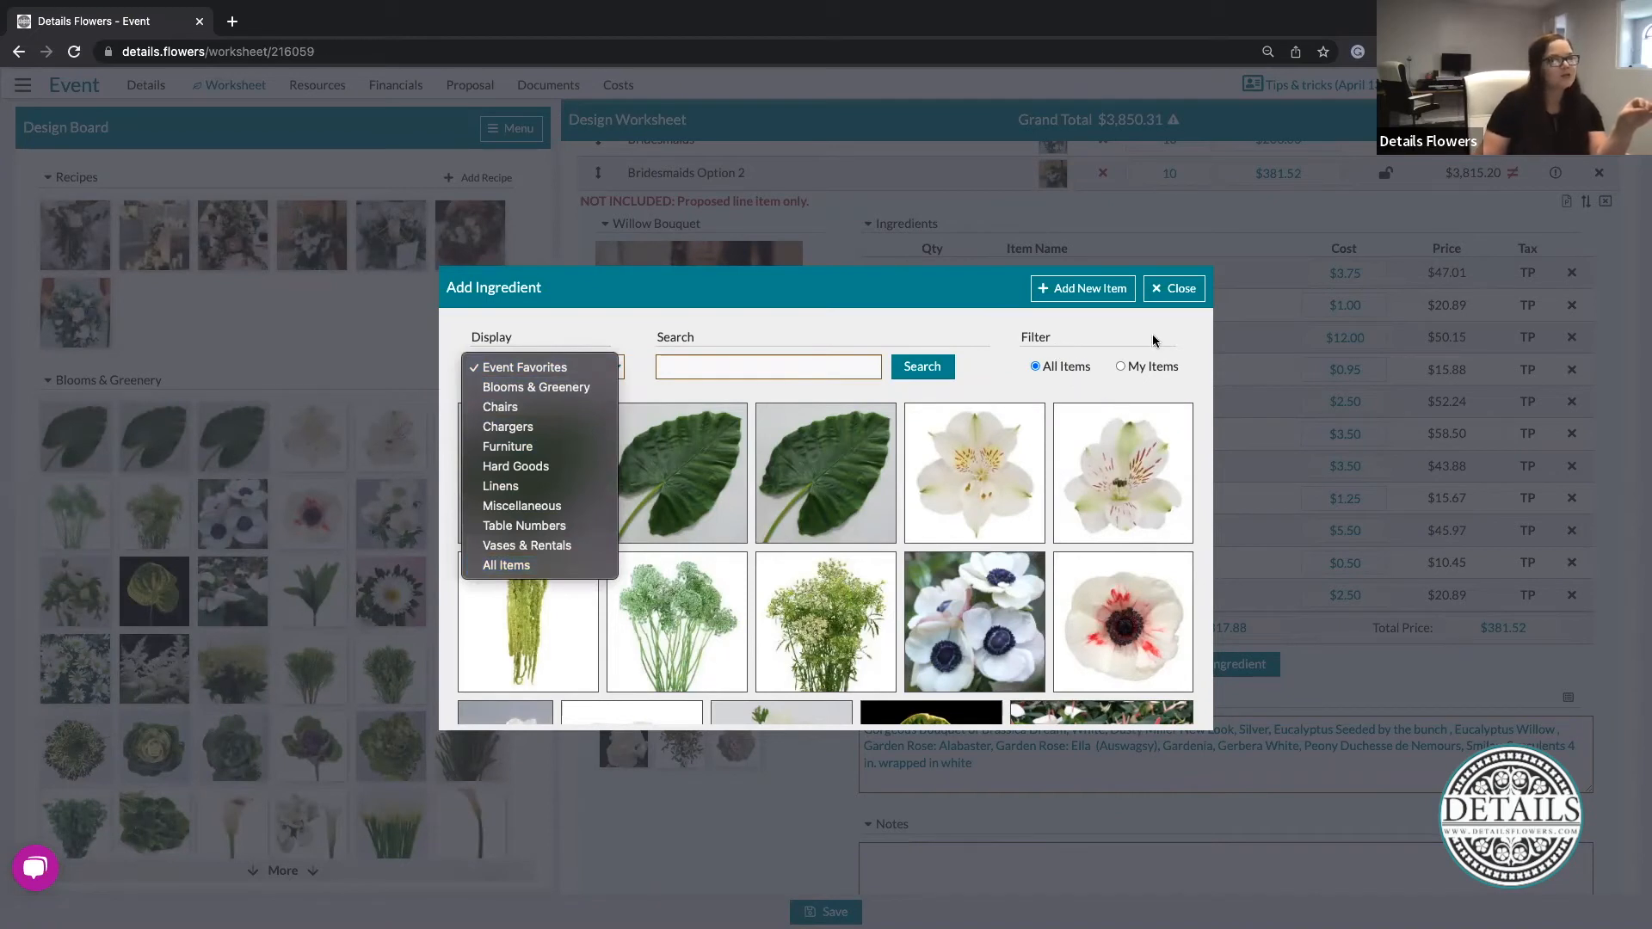
click(803, 318)
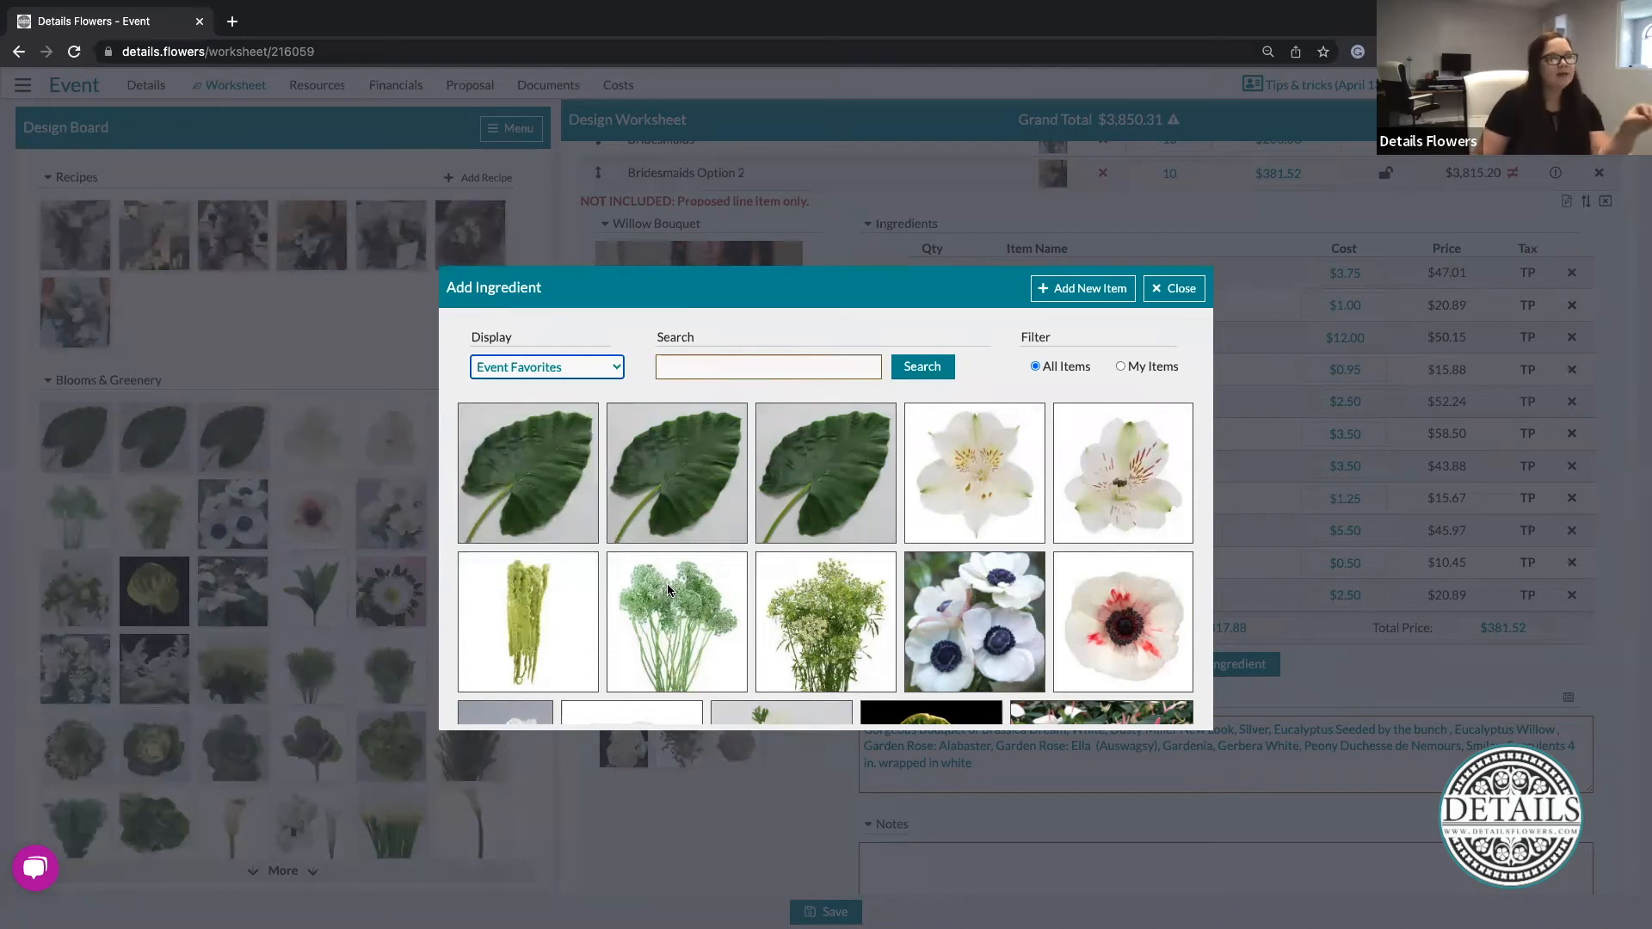
mouse_move(808, 582)
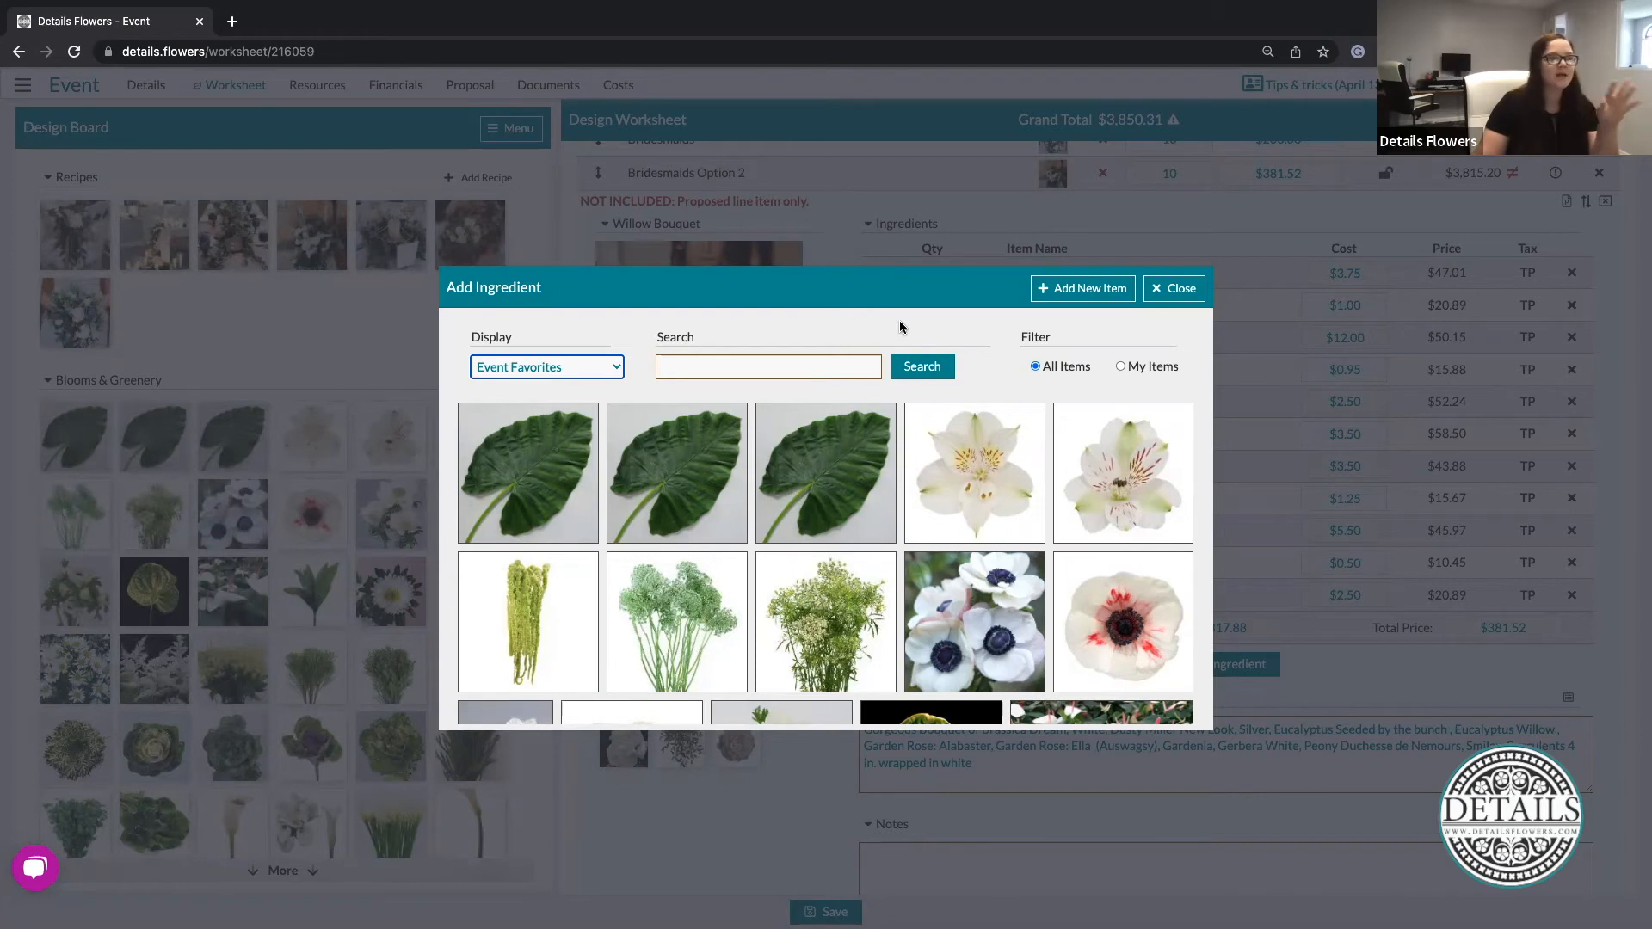
click(830, 625)
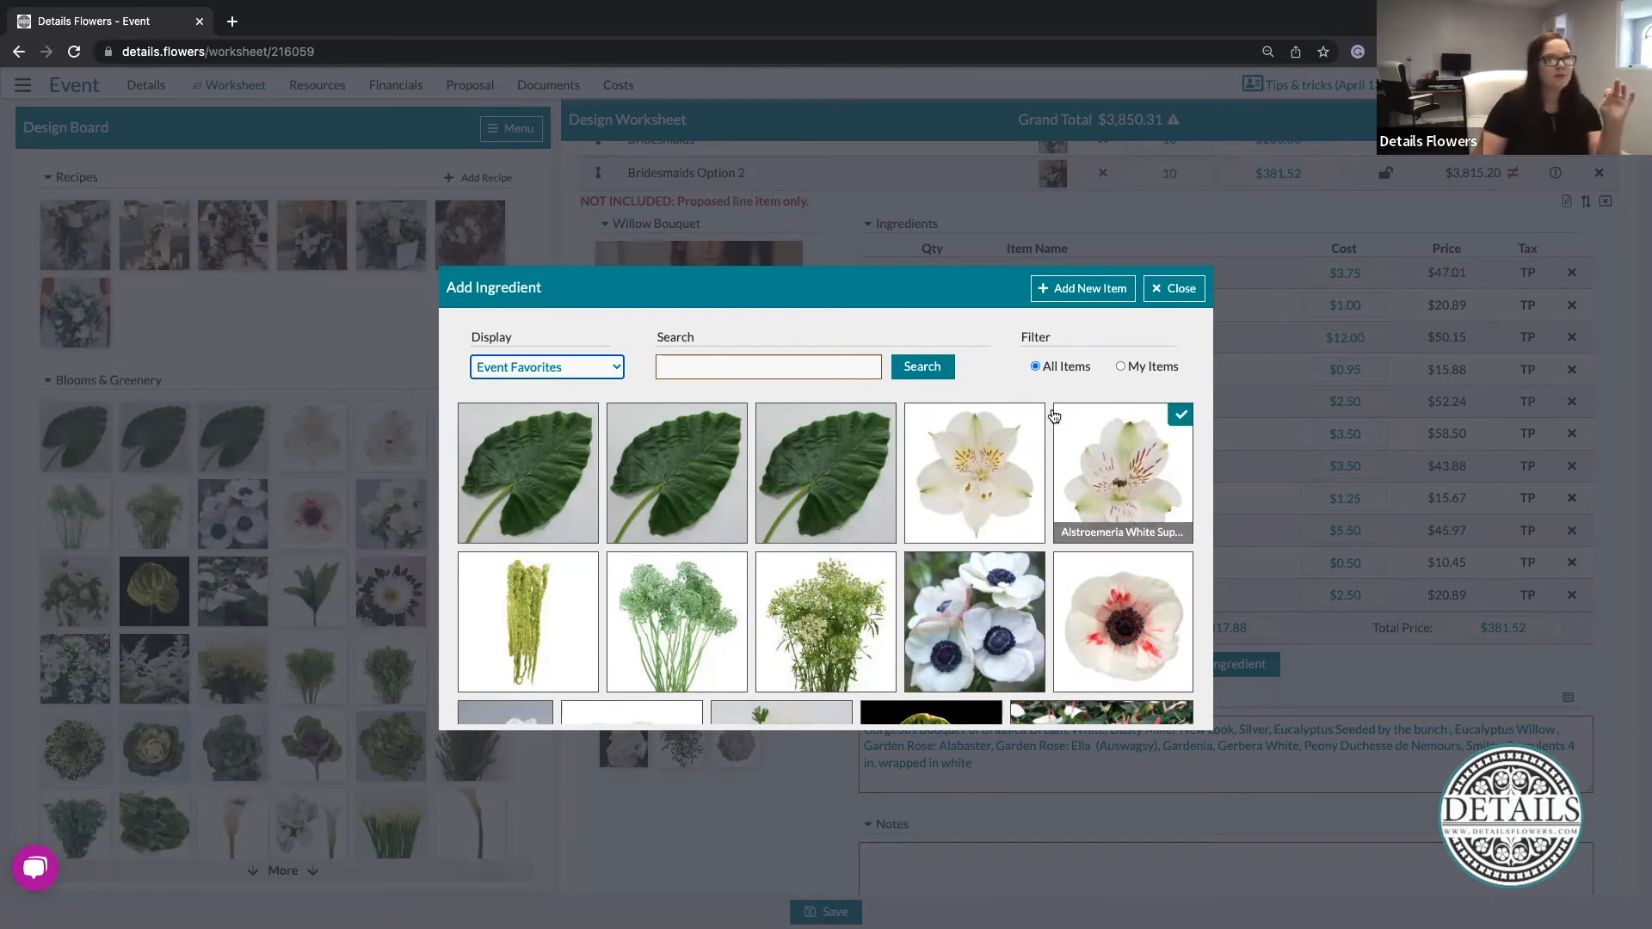
click(1169, 293)
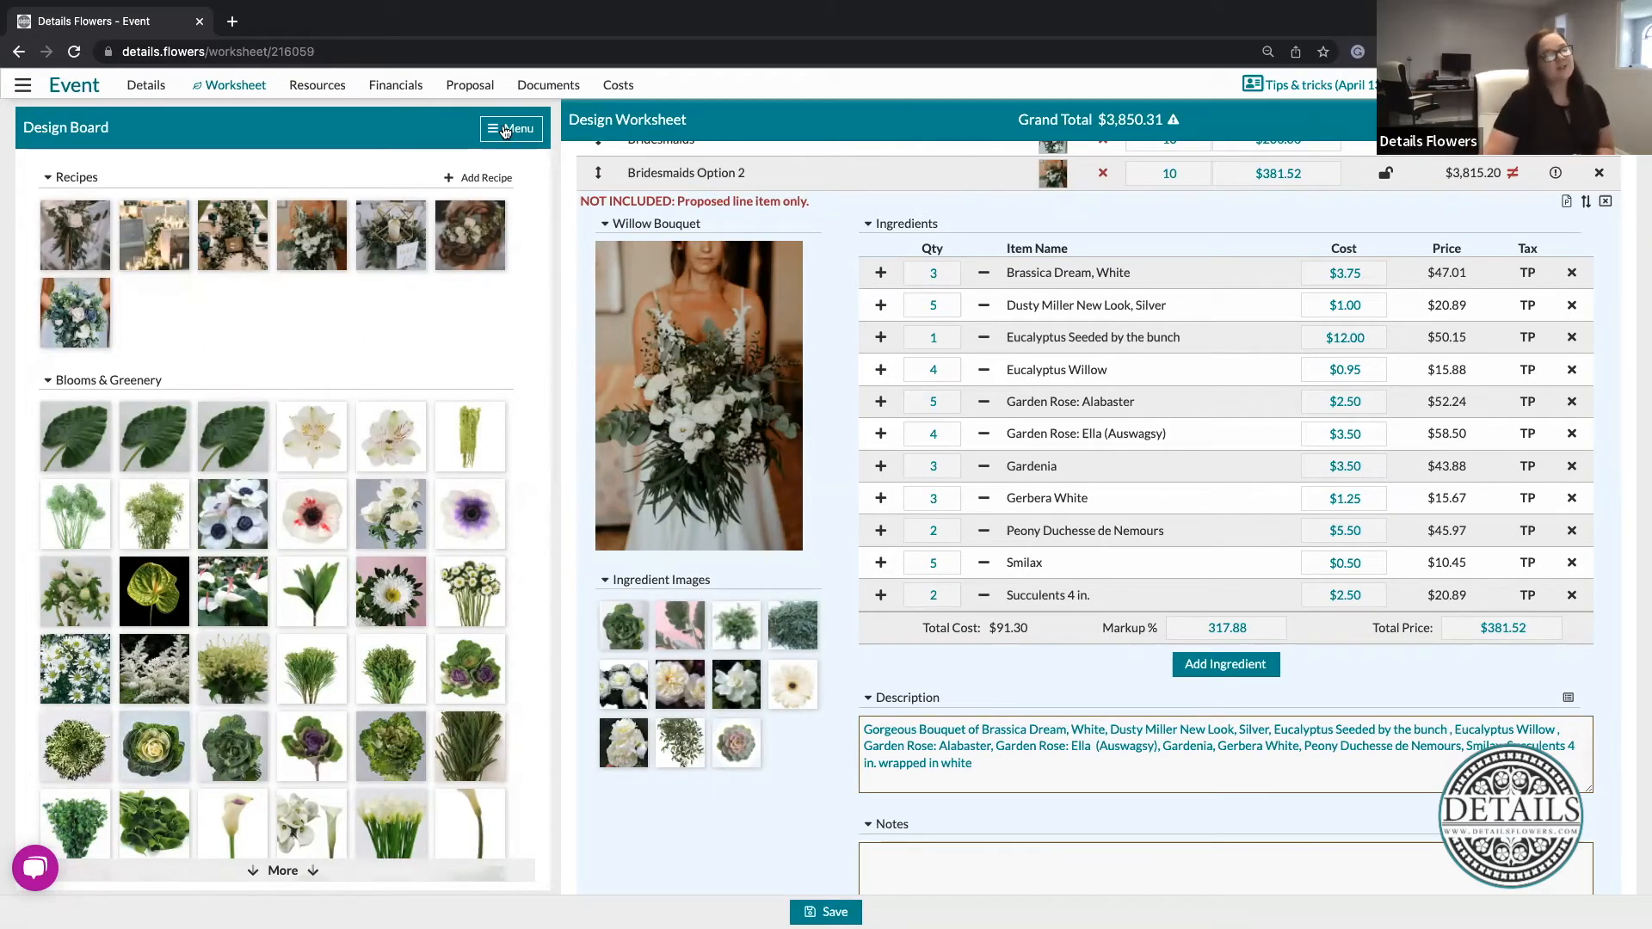
Replace the Design Board view with the list of items used on the worksheet.
click(505, 130)
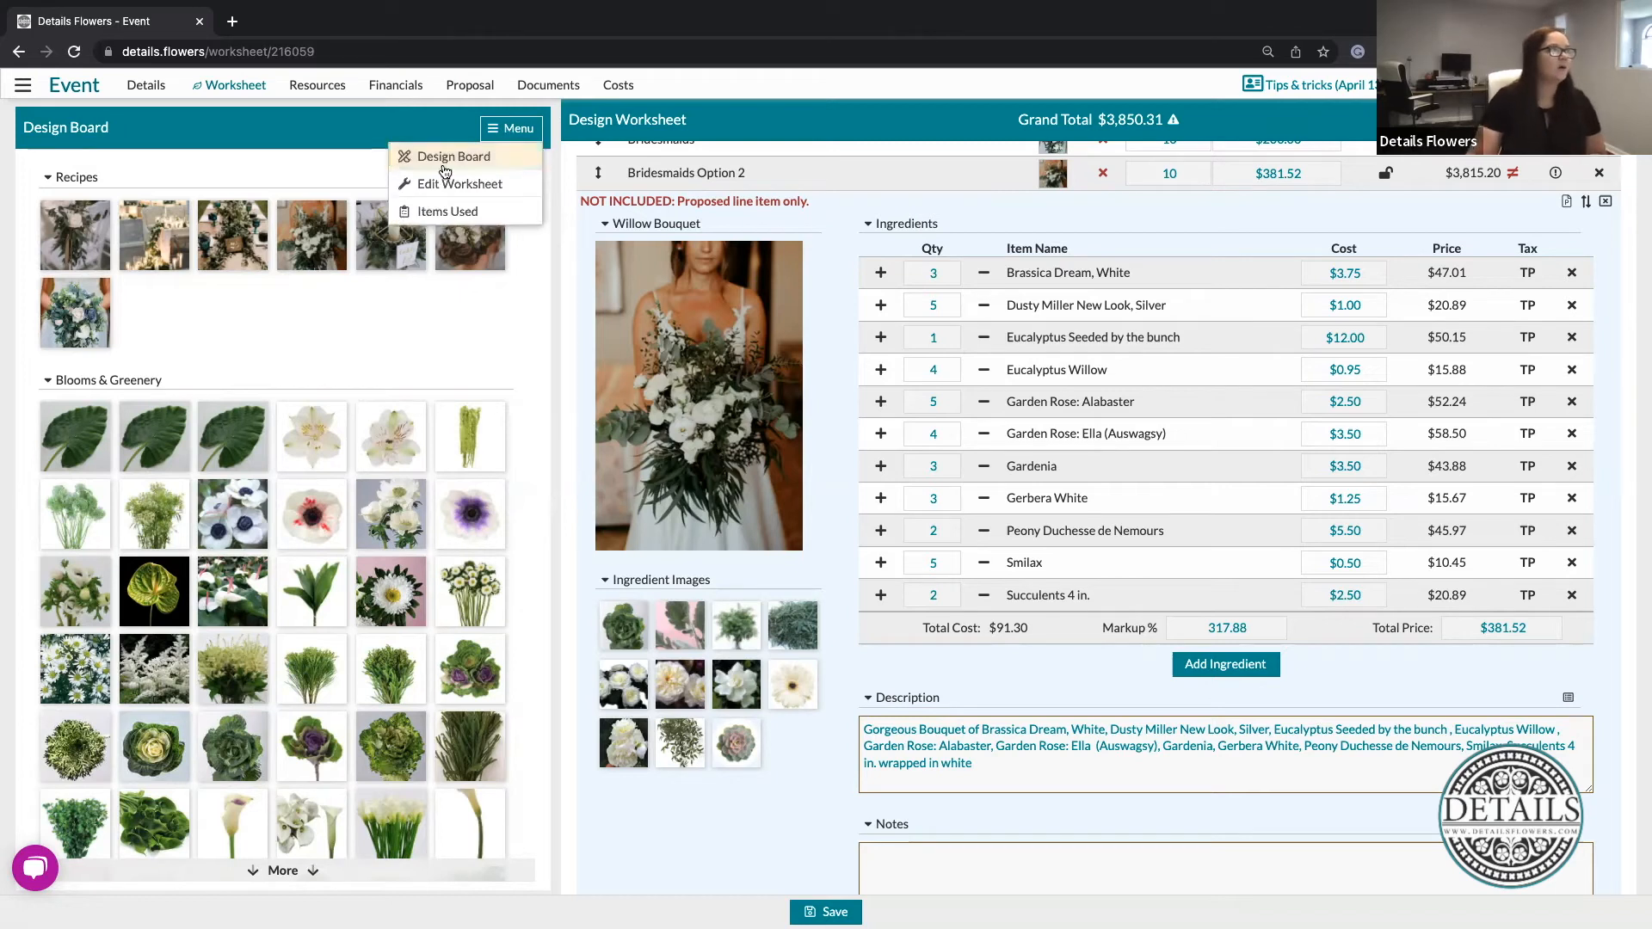
click(469, 215)
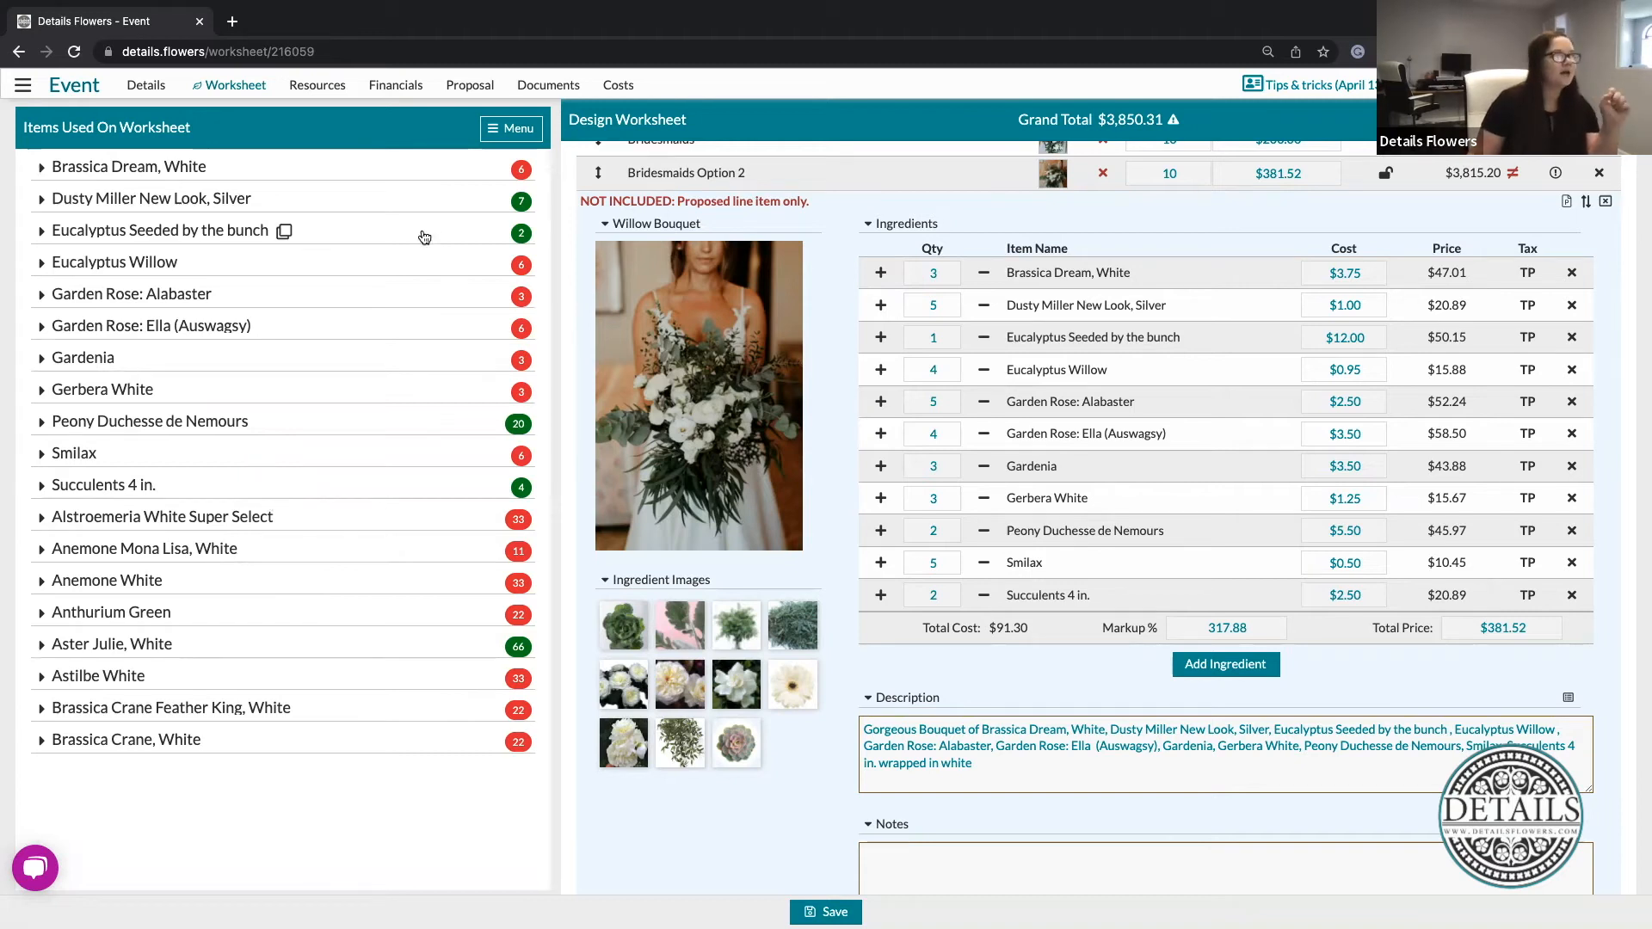
click(515, 128)
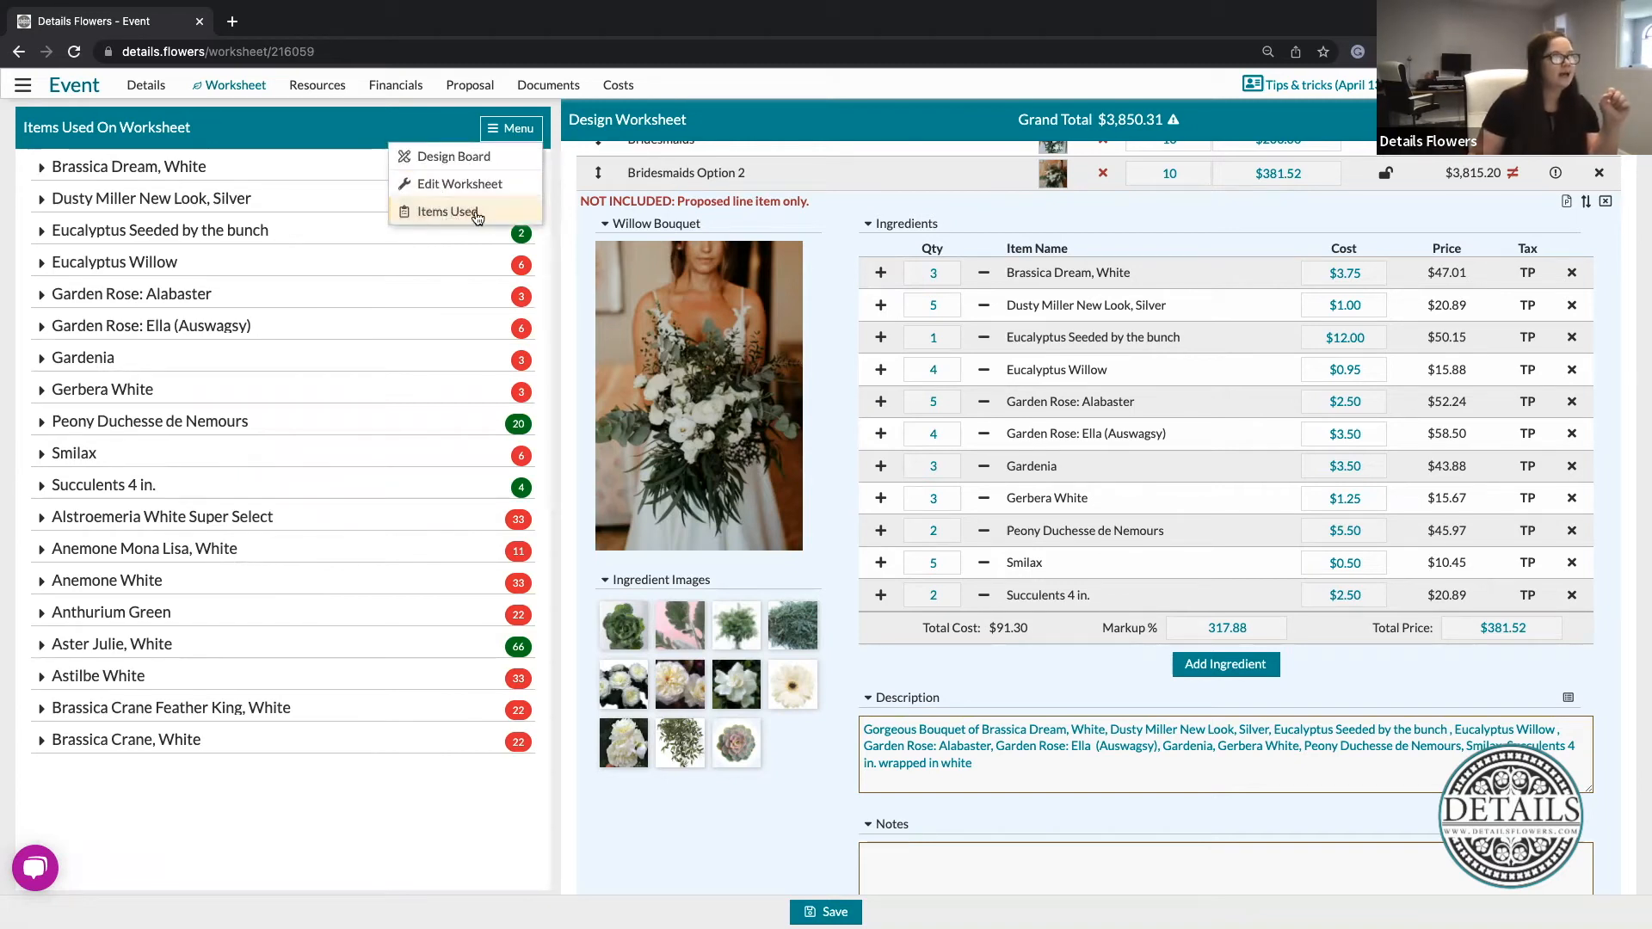
click(277, 122)
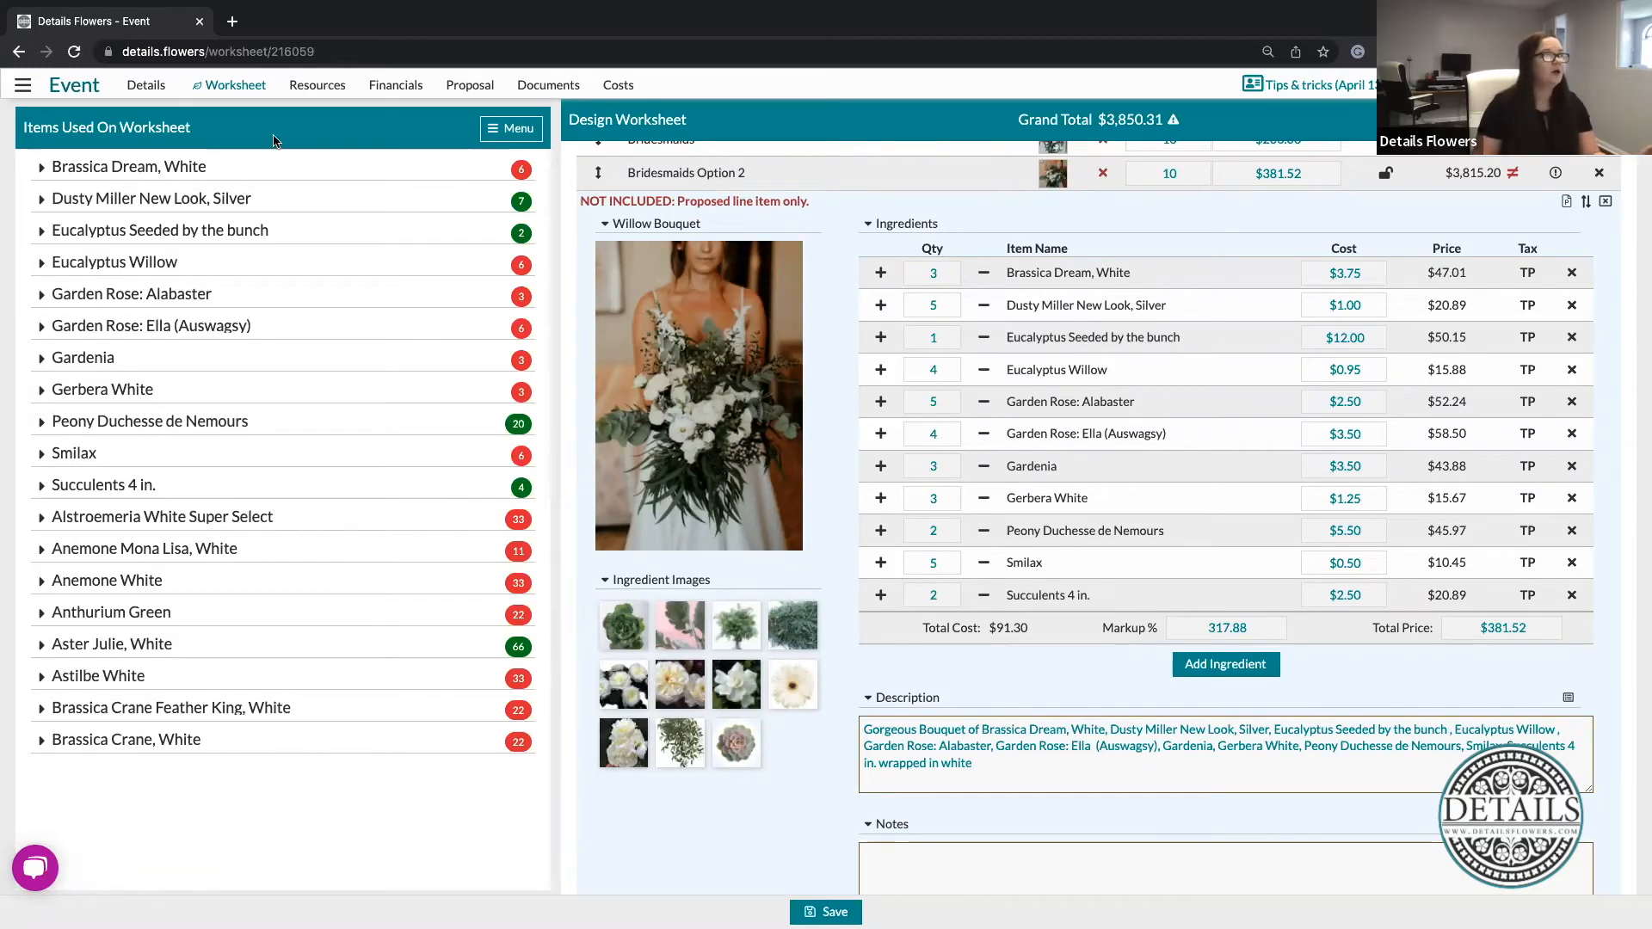
Expand the usage details for Brassica Dream, White and locate the Bride recipe that uses it.
click(43, 171)
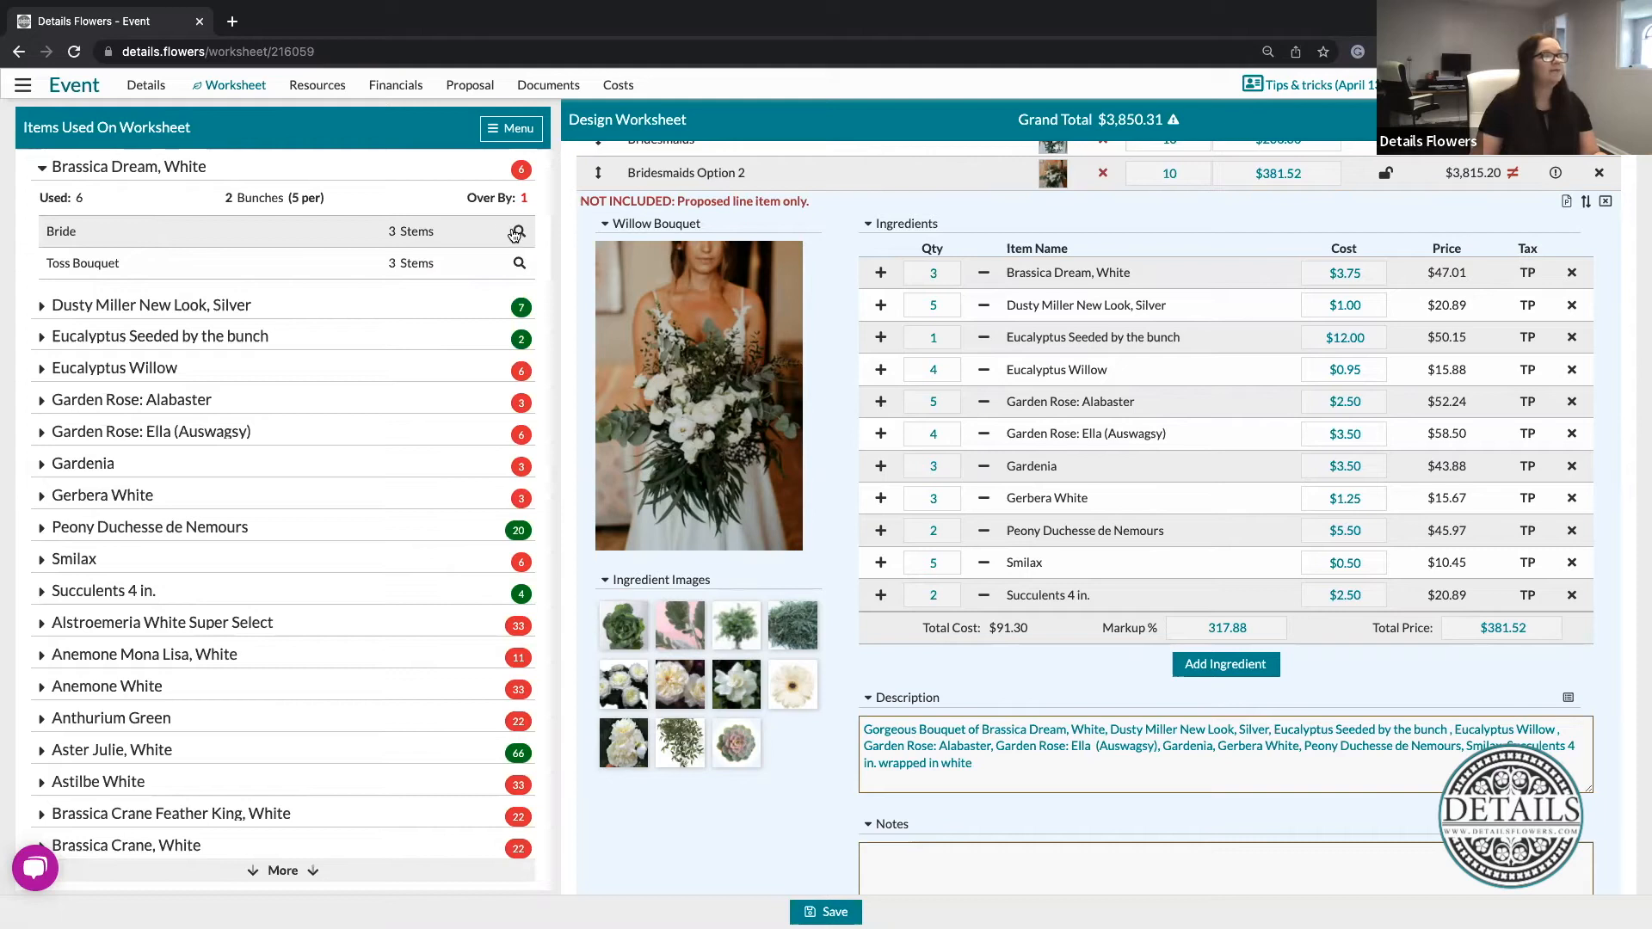
click(519, 233)
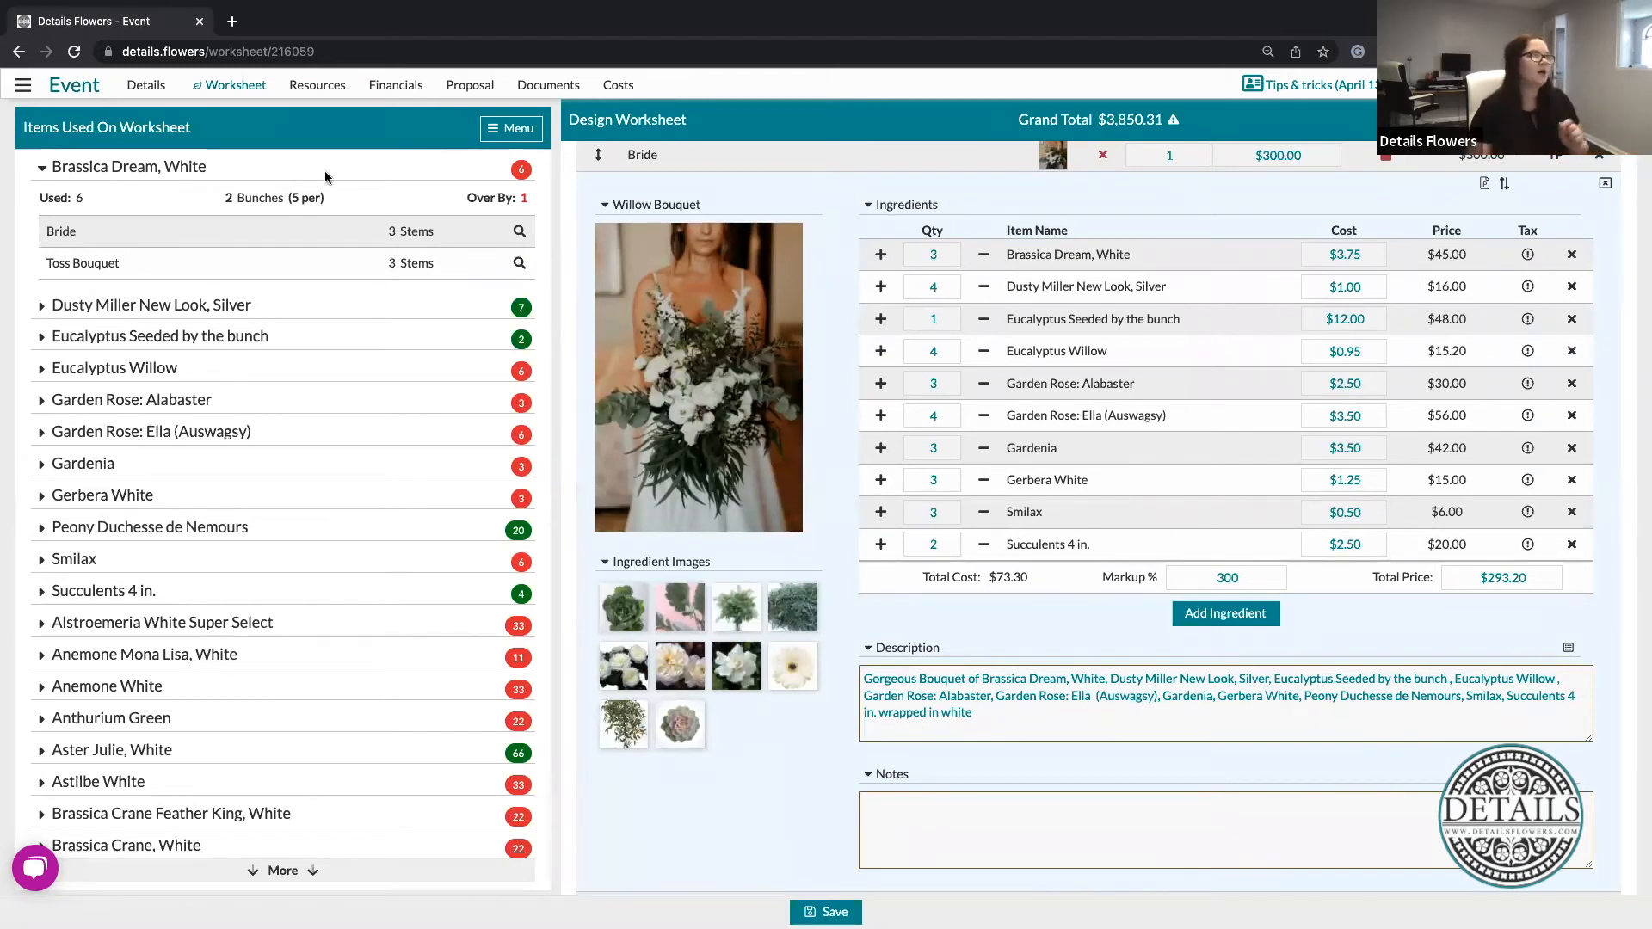
Check the bunch size and overage in the usage details of Brassica Dream, White and Brassica Crane, White, leaving both collapsed.
drag(464, 201, 533, 206)
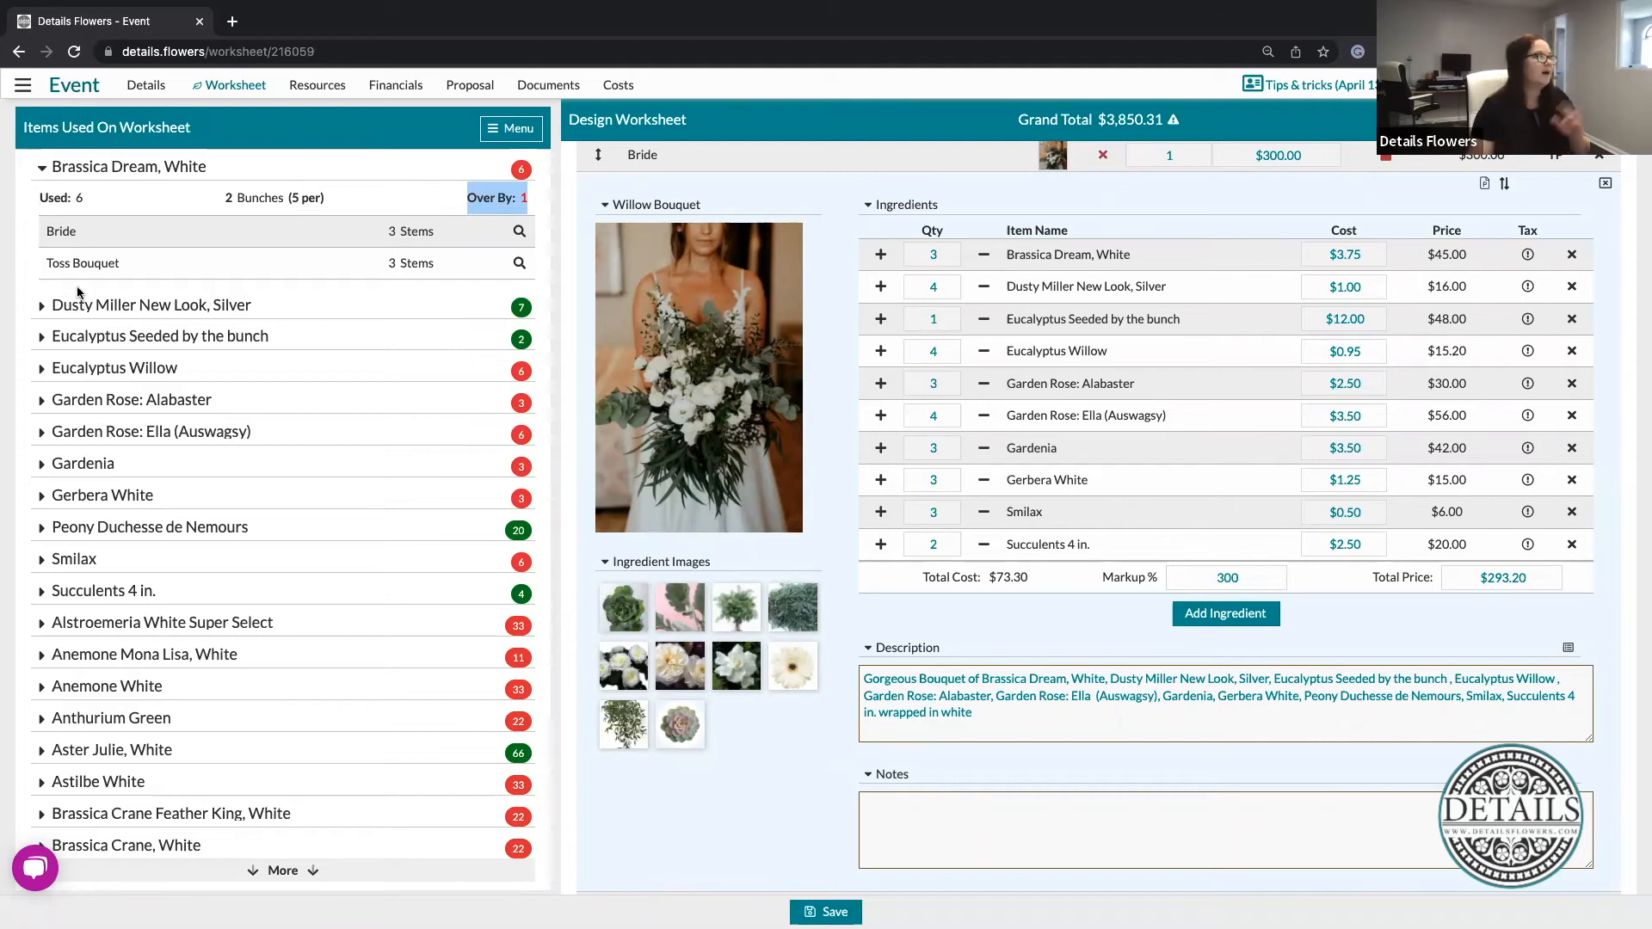
click(41, 167)
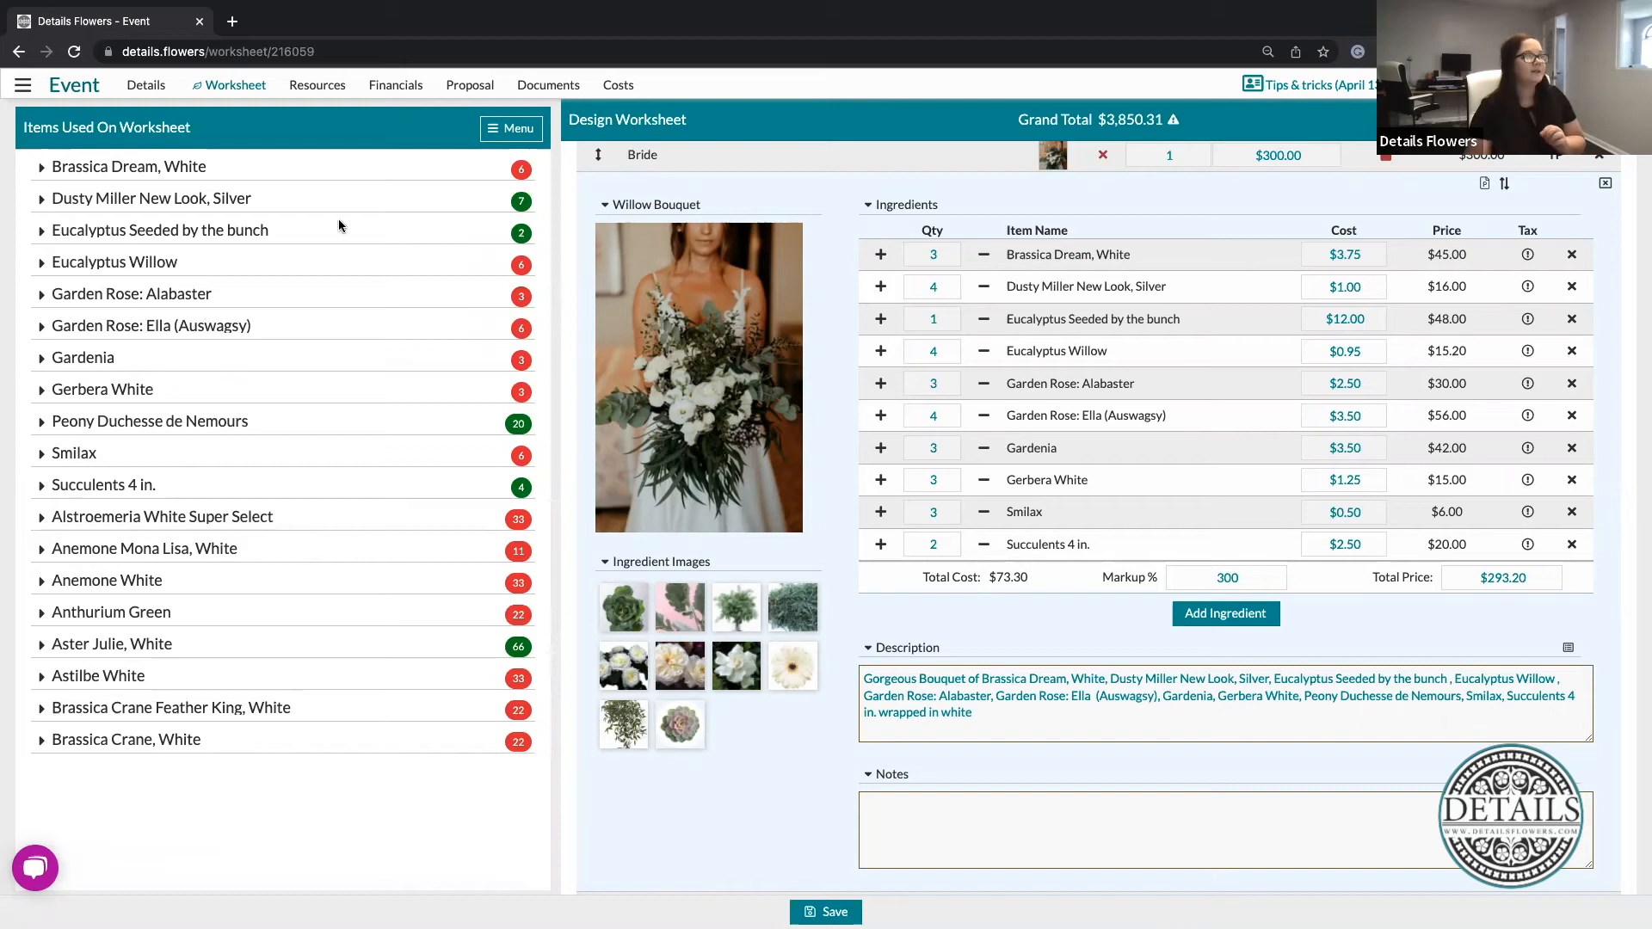
click(40, 741)
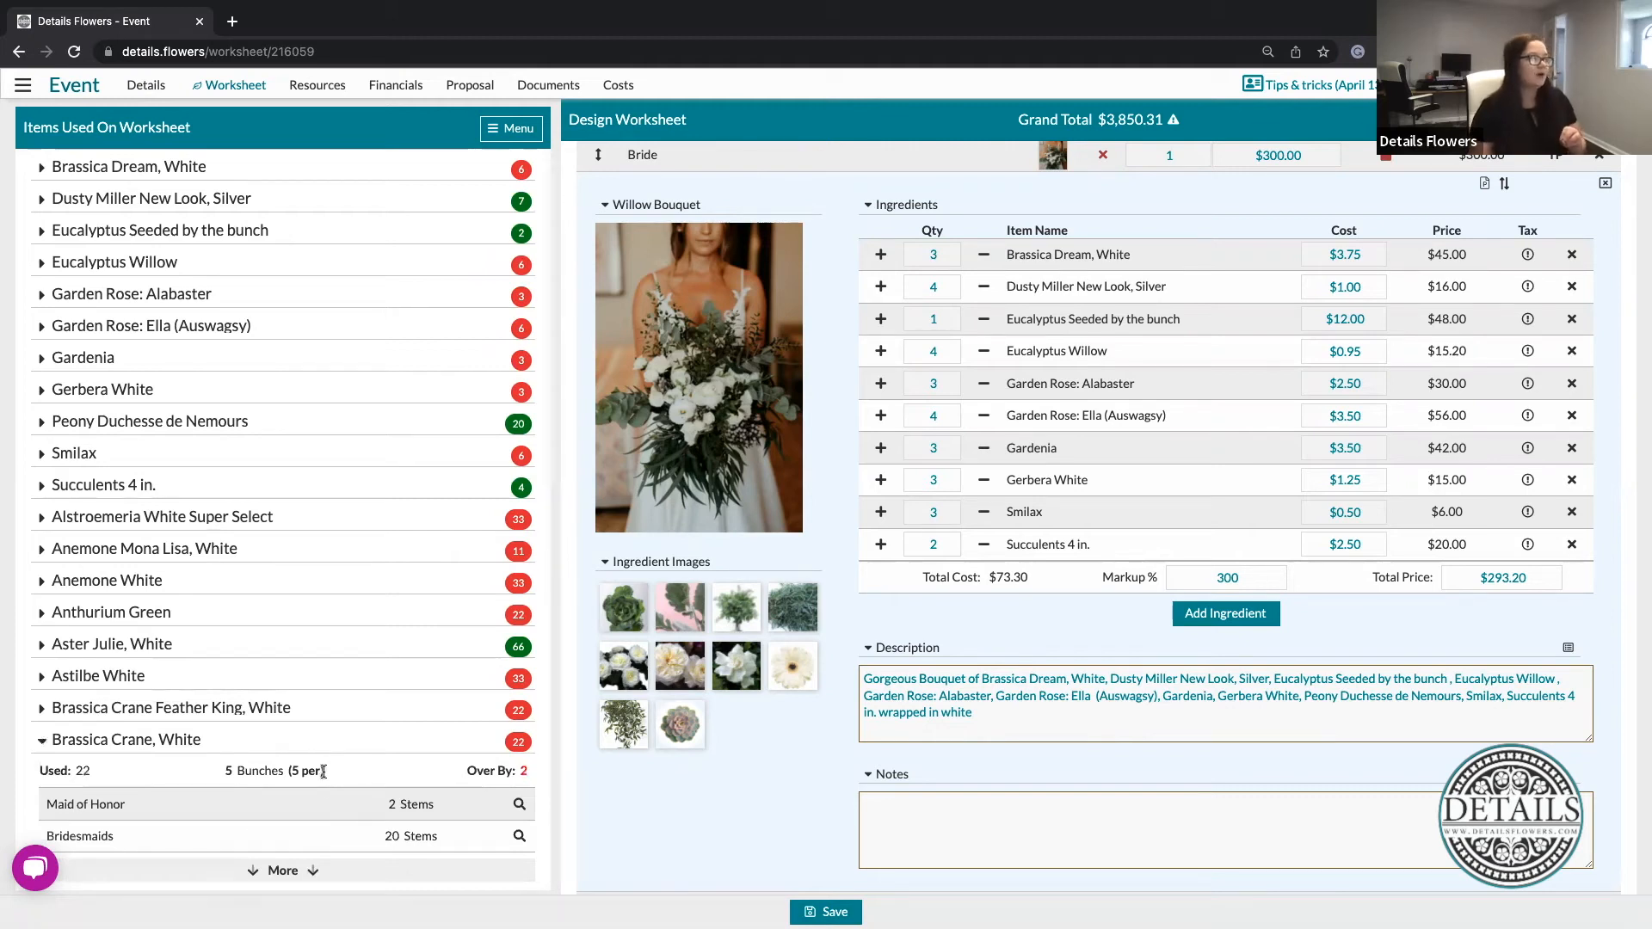
drag(325, 772, 288, 772)
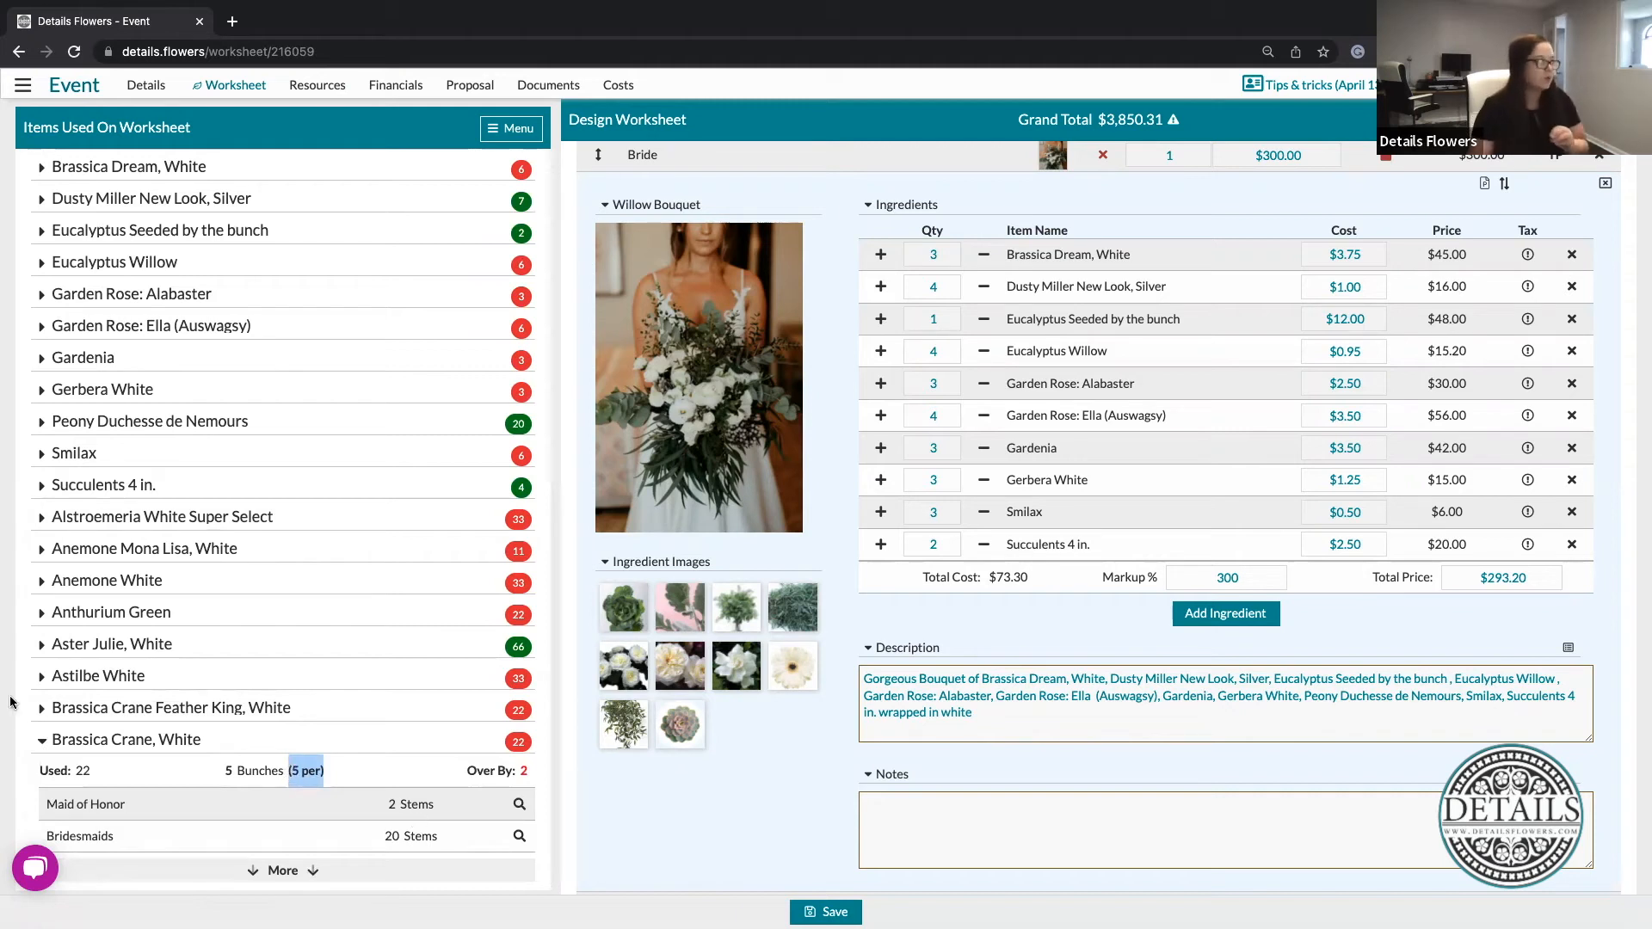
click(43, 742)
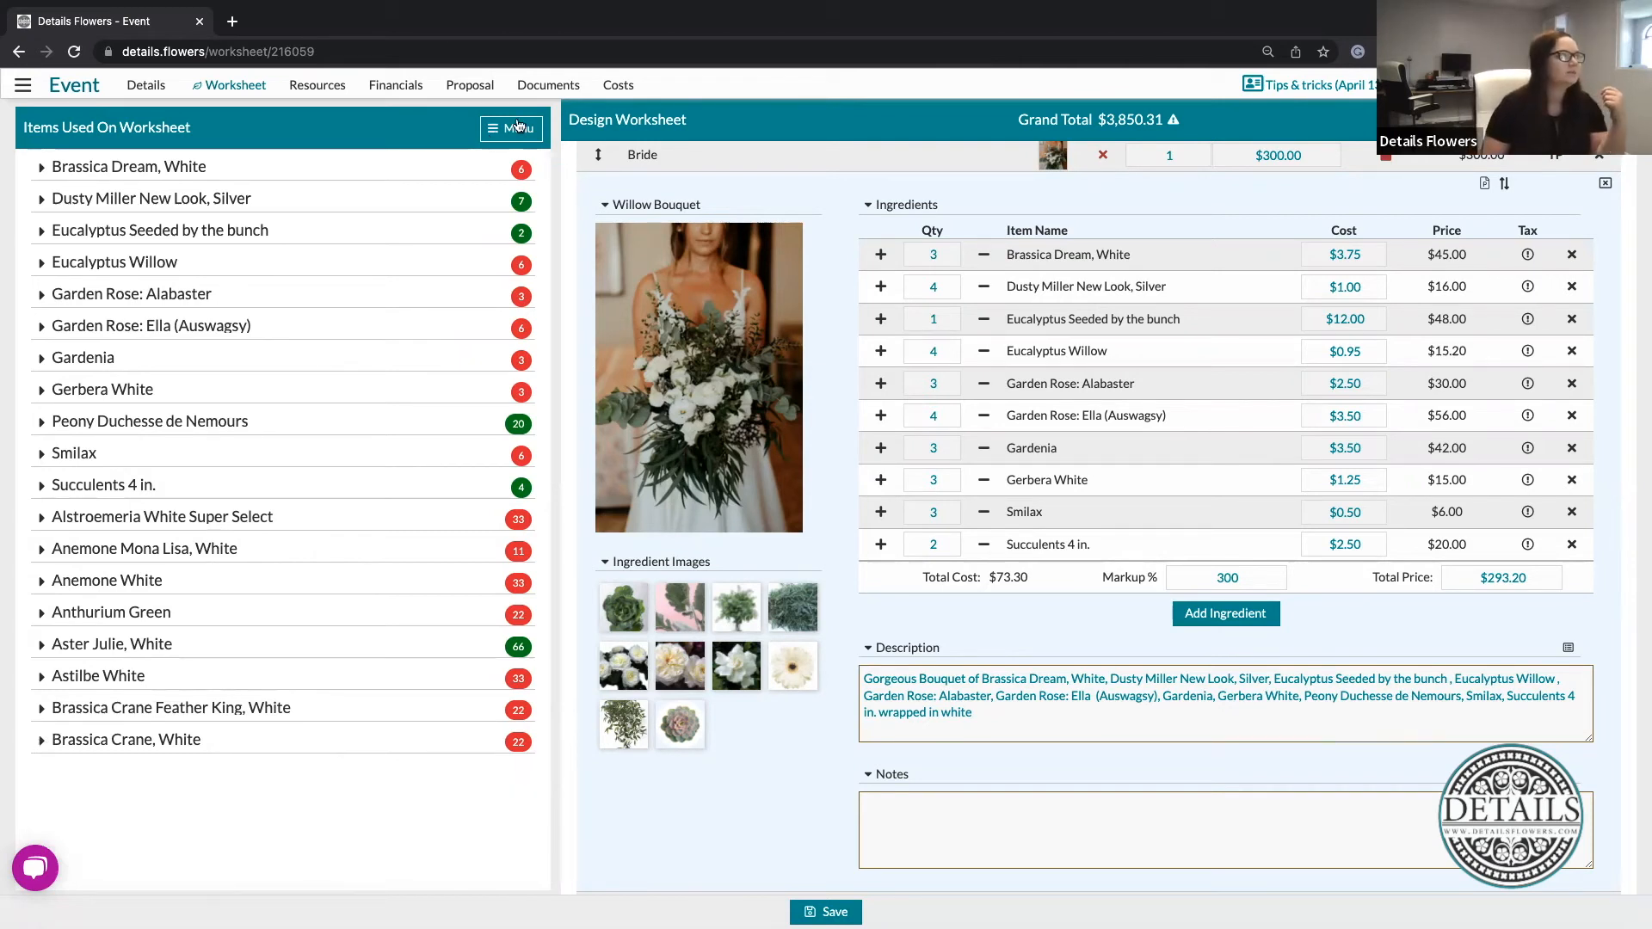
Switch back to the Design Board and collapse the recipe details of the Bridesmaids Option 2 line item.
click(517, 128)
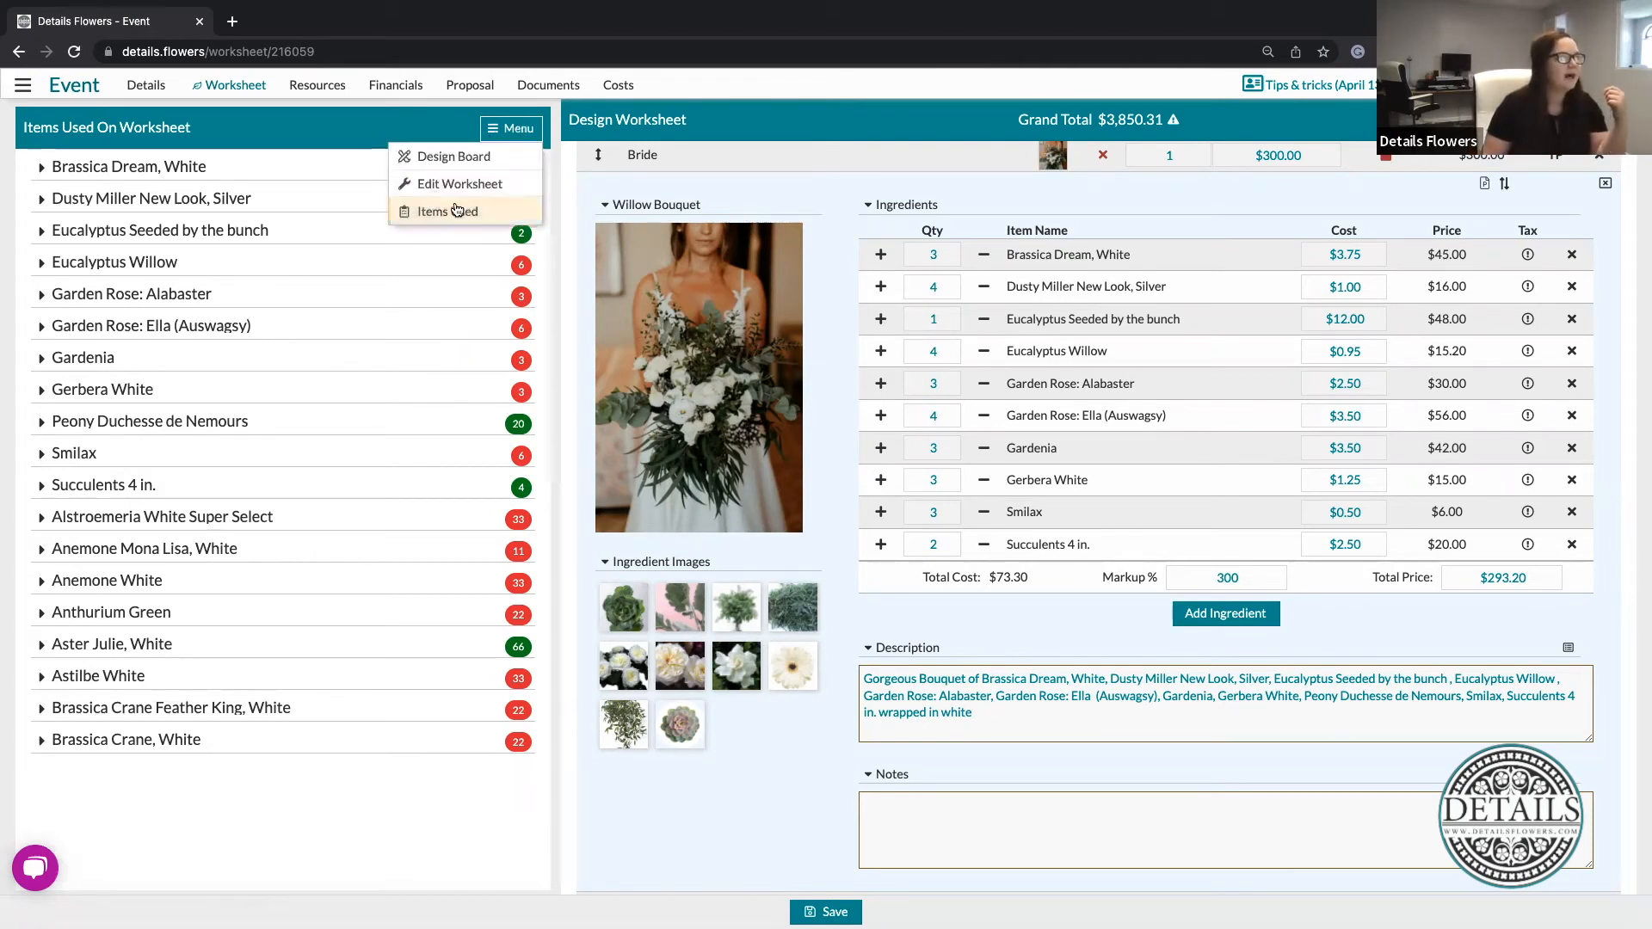
click(453, 156)
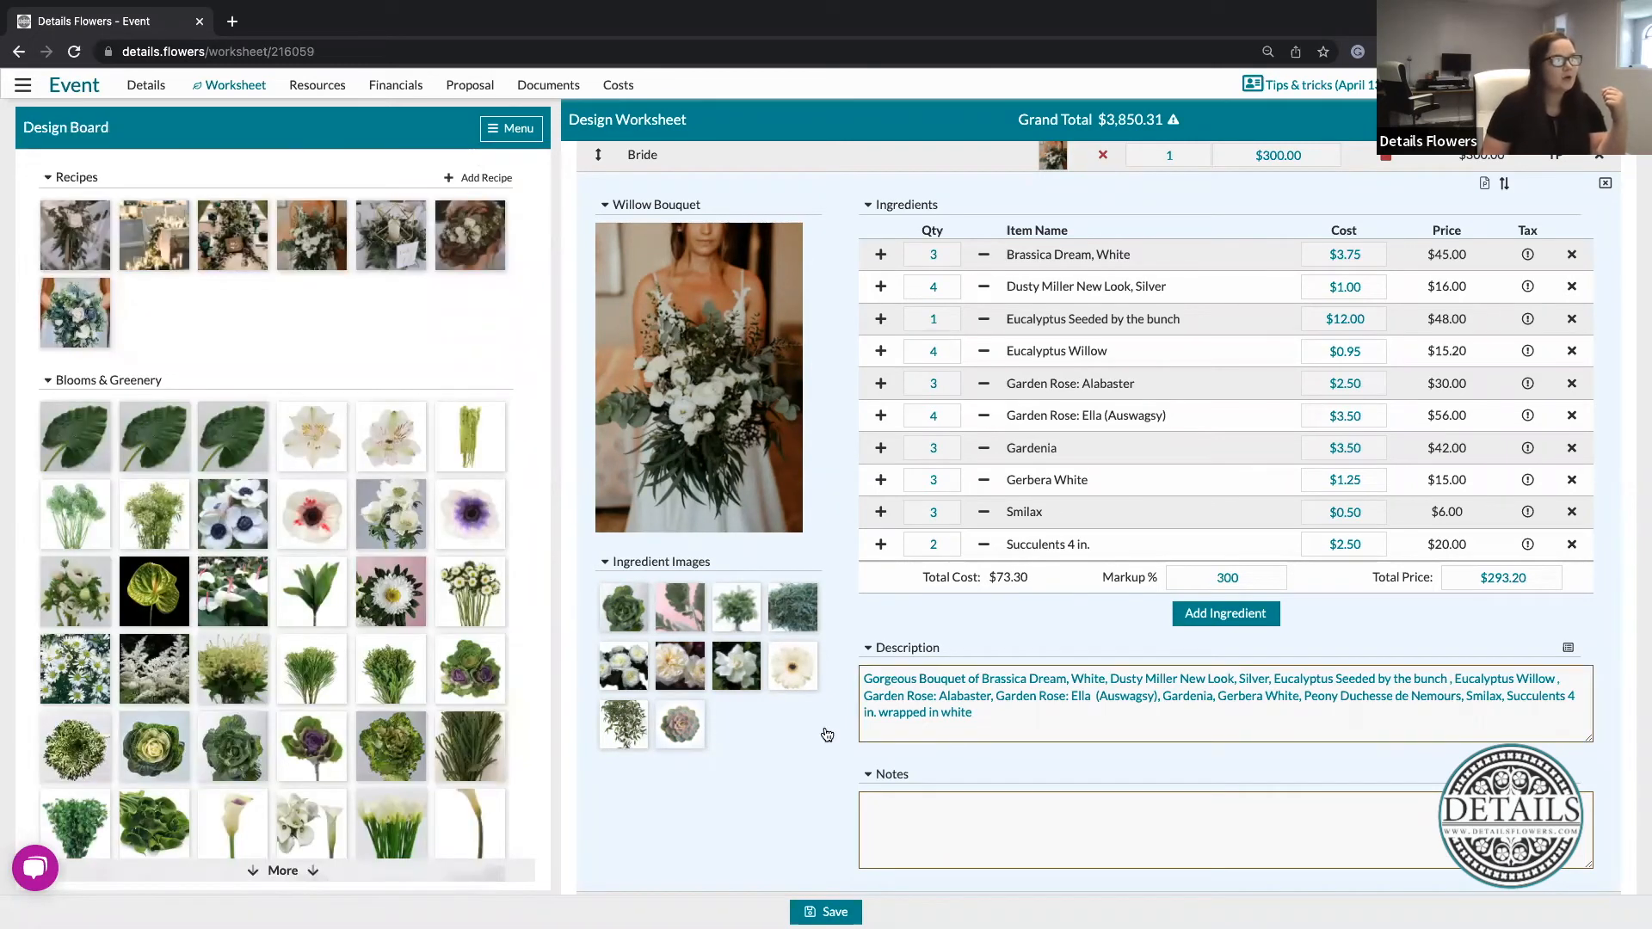
scroll(860, 731, down, 8)
scroll(826, 734, down, 7)
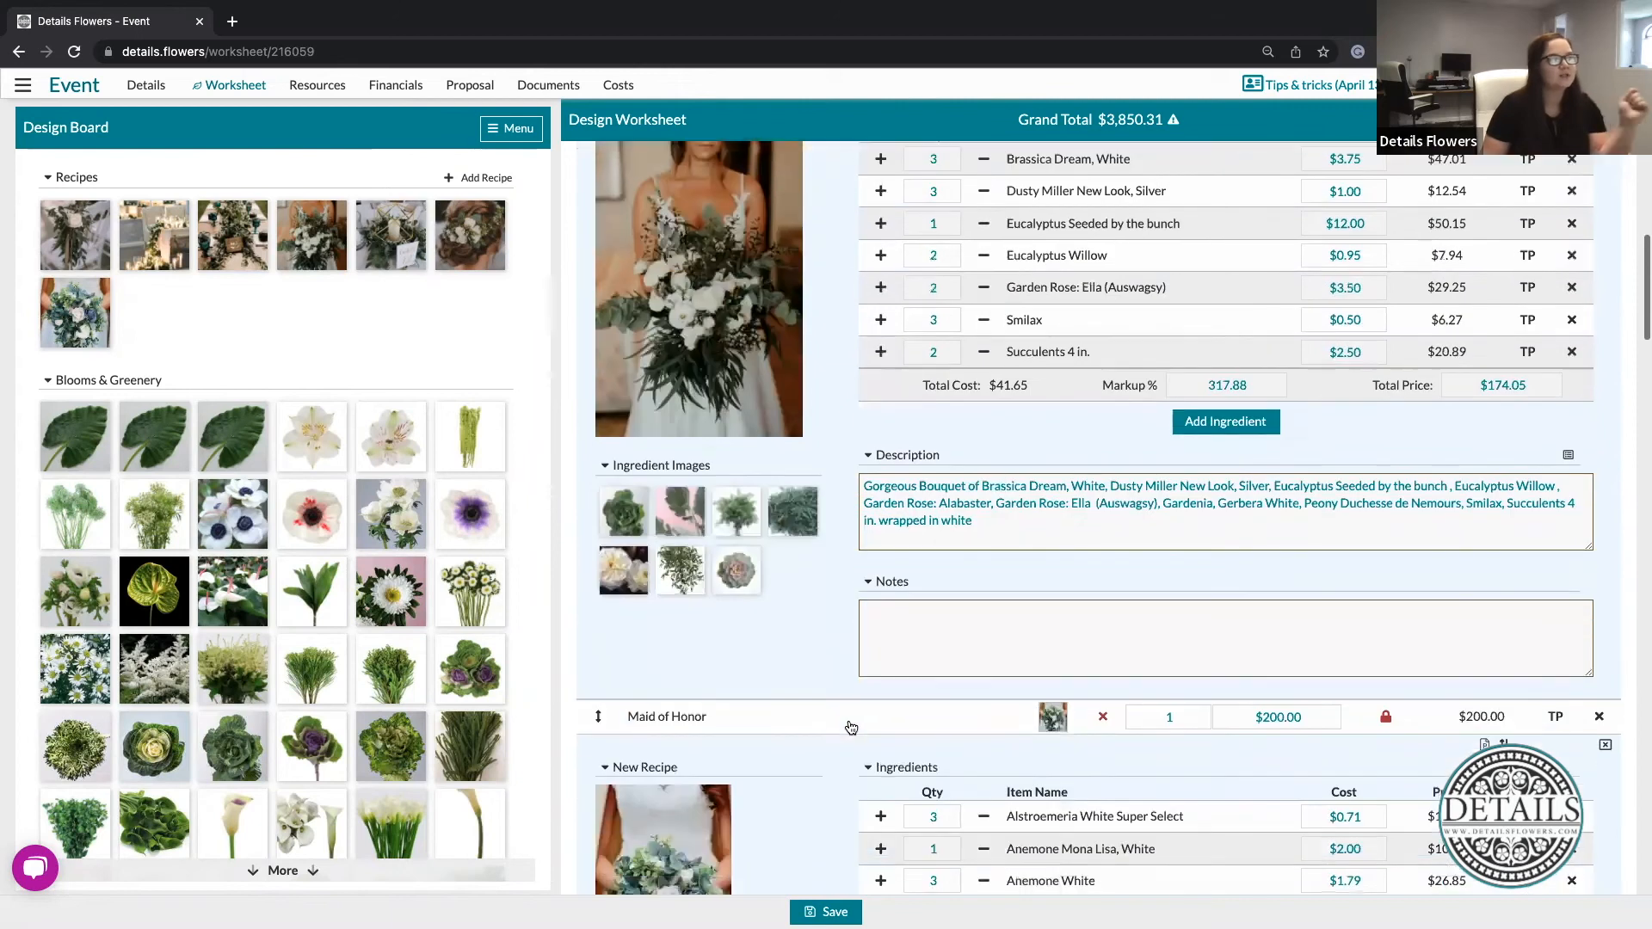
scroll(850, 728, down, 3)
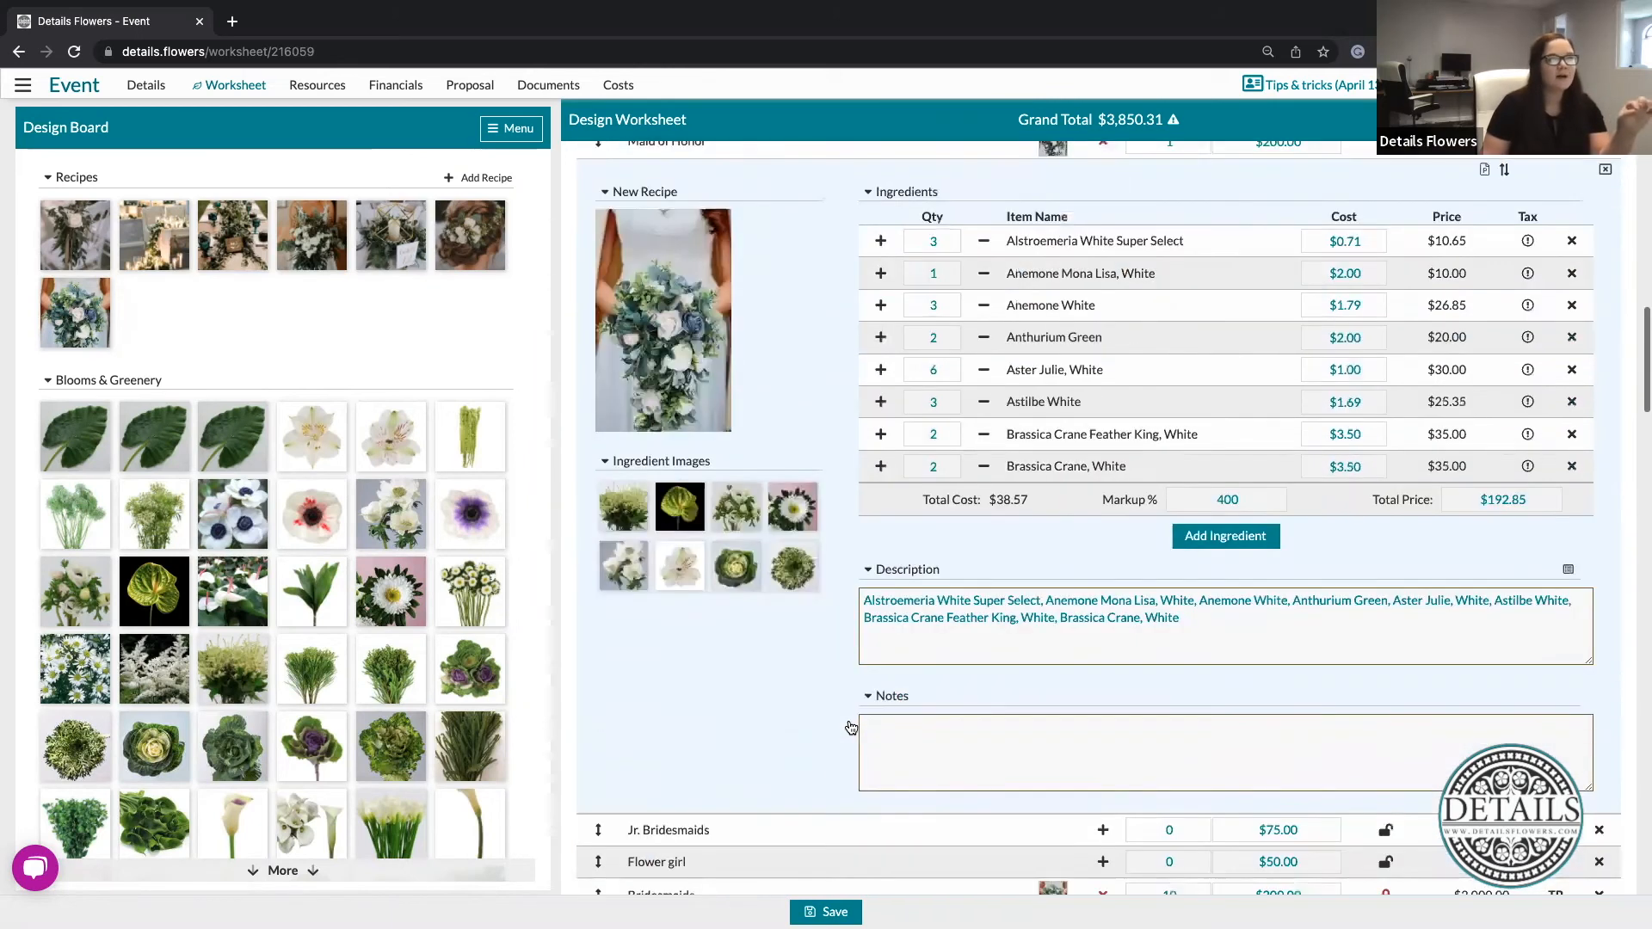
scroll(855, 730, down, 2)
scroll(854, 730, down, 3)
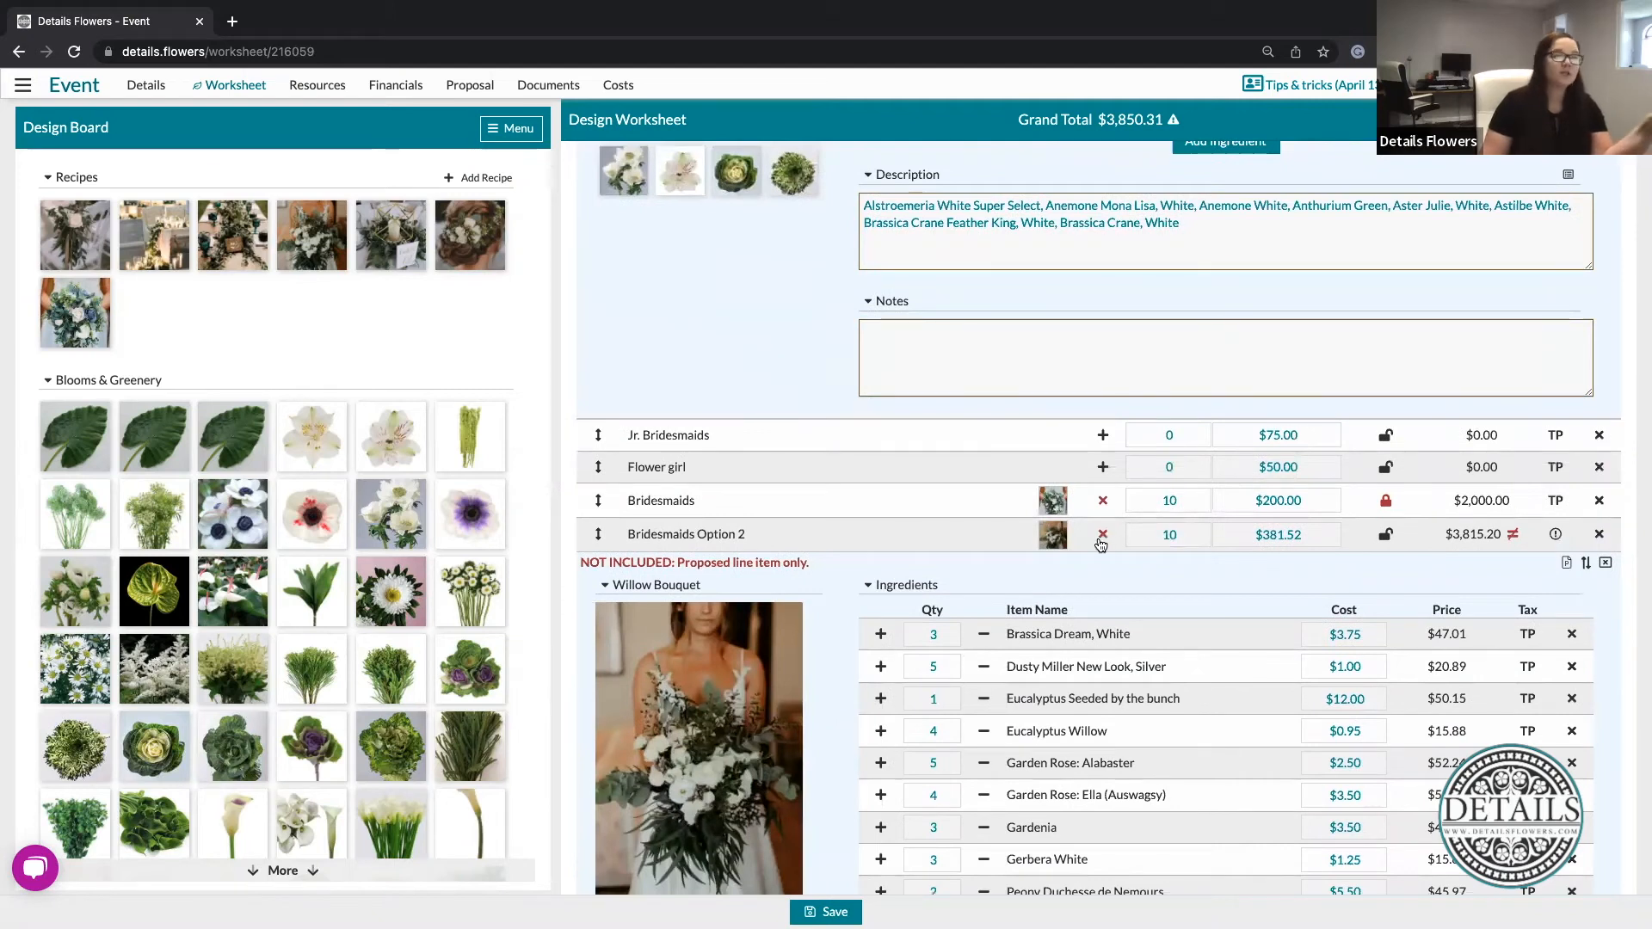
click(1067, 540)
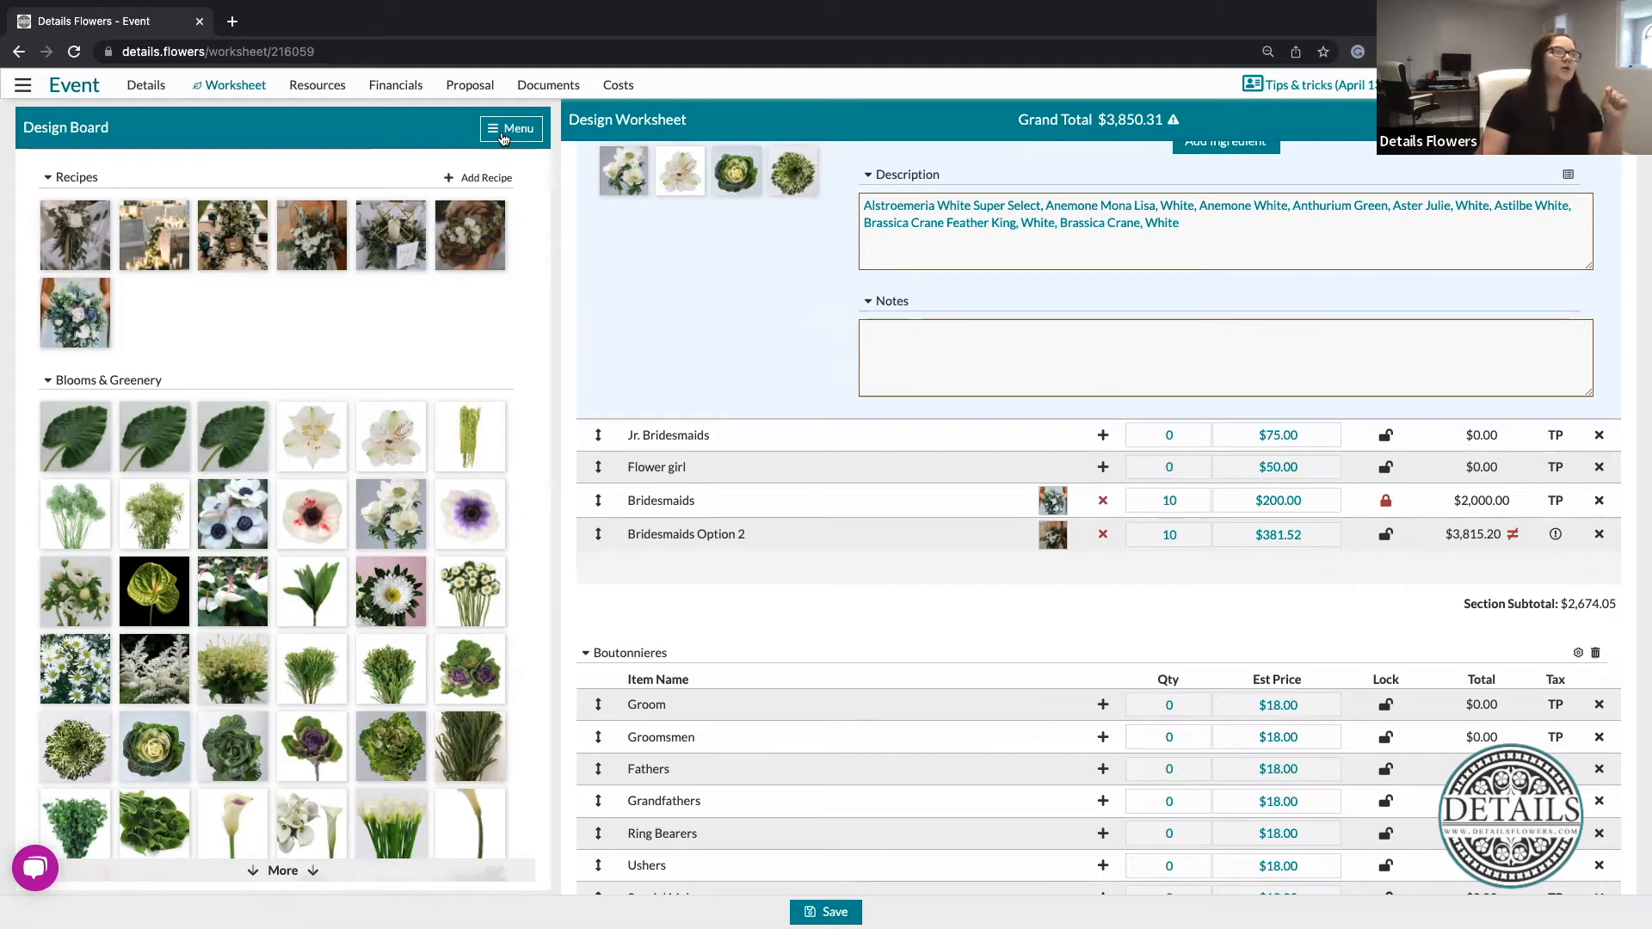
Try adding a new category group above the Boutonnieres section, remove it again, and return to the Design Board.
click(508, 133)
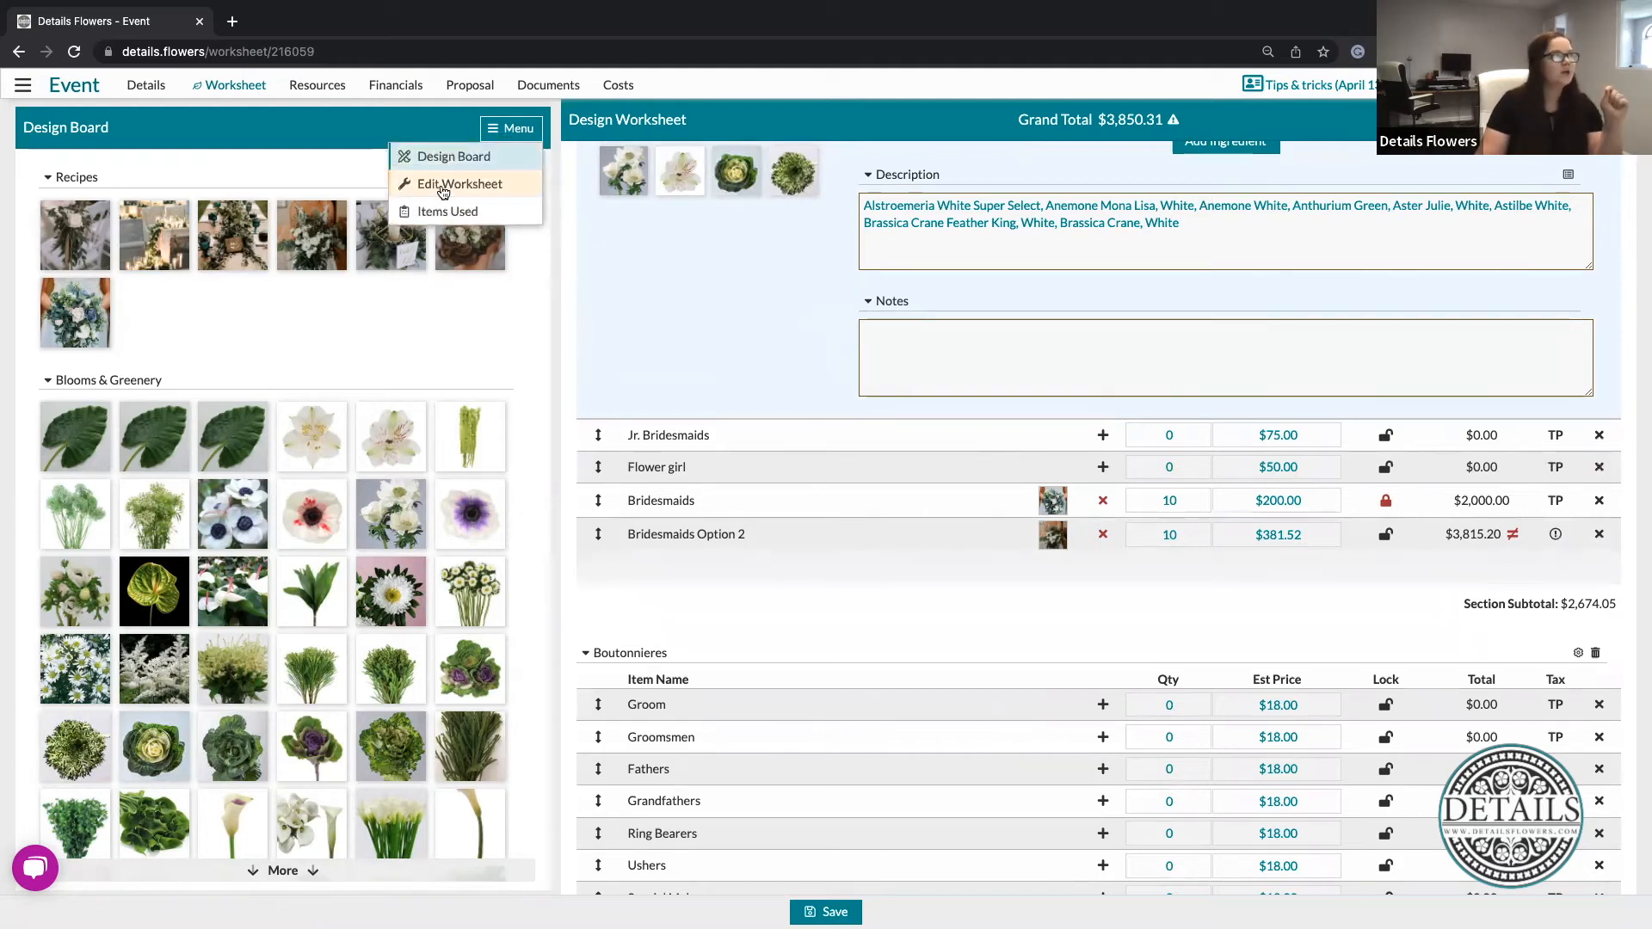
click(443, 186)
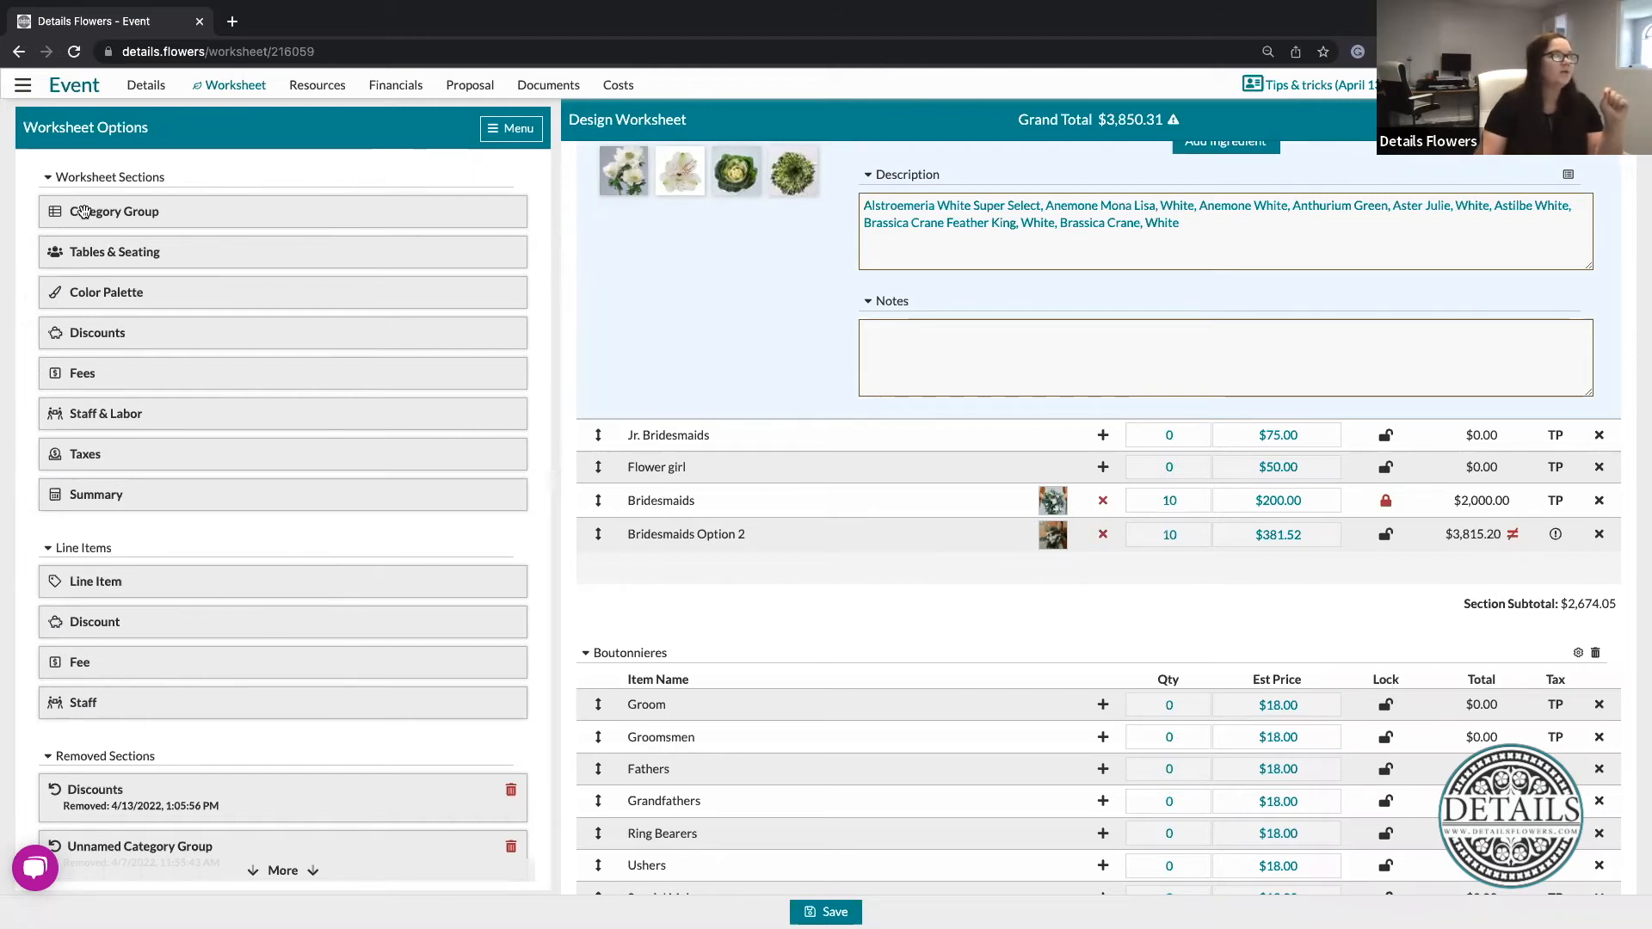
drag(83, 212, 678, 655)
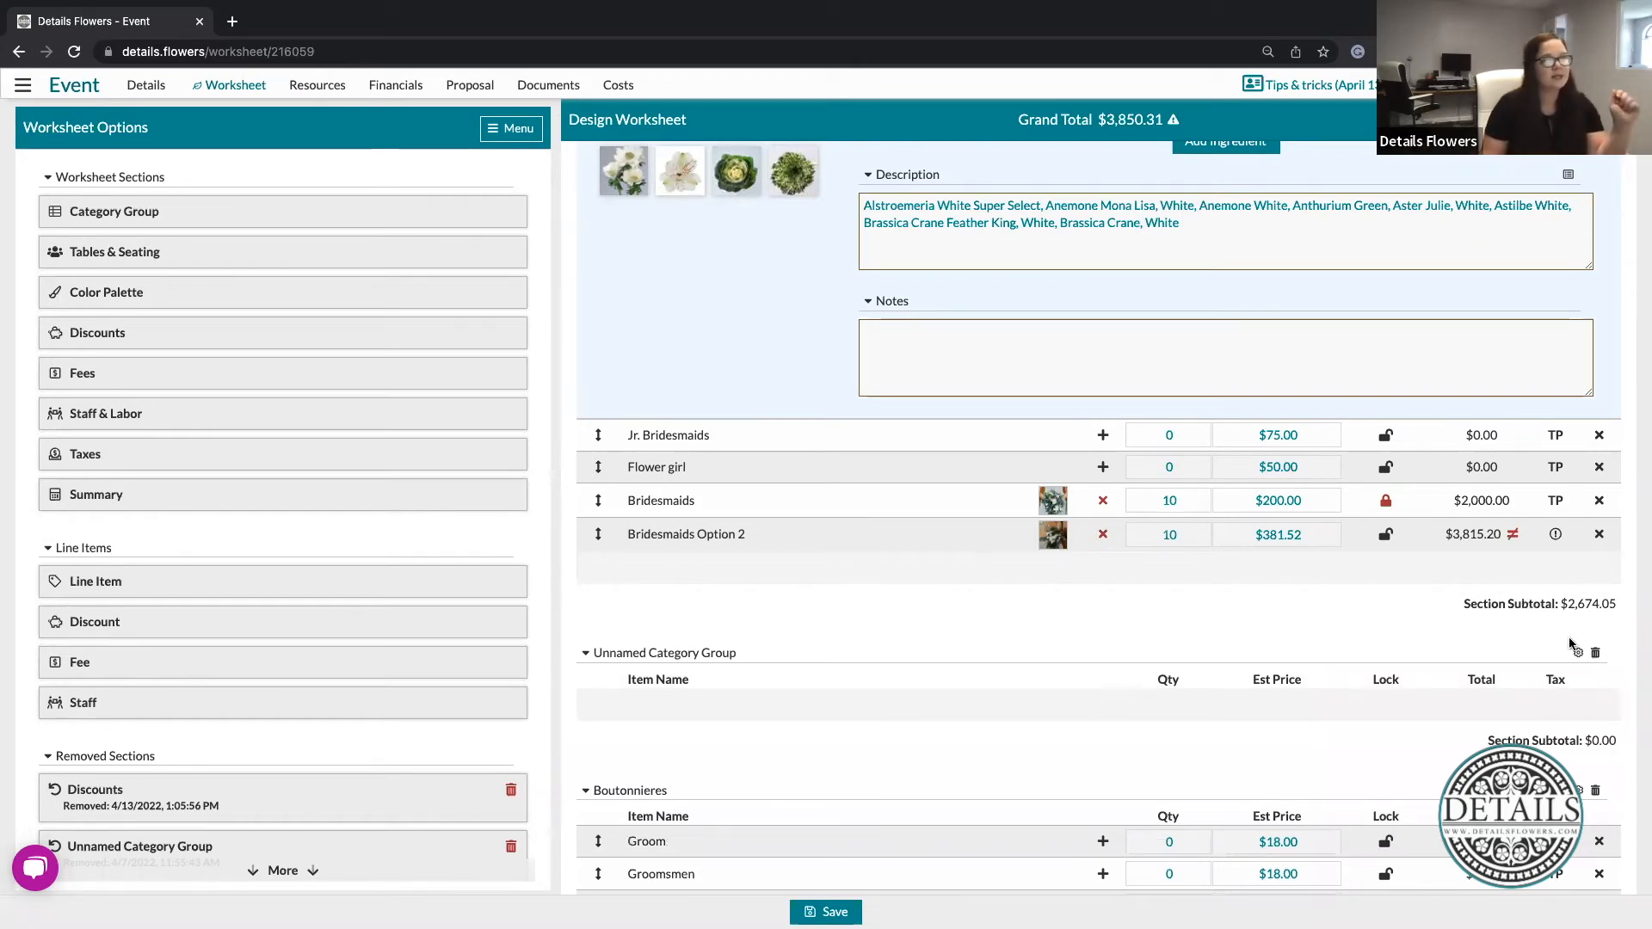
click(1596, 655)
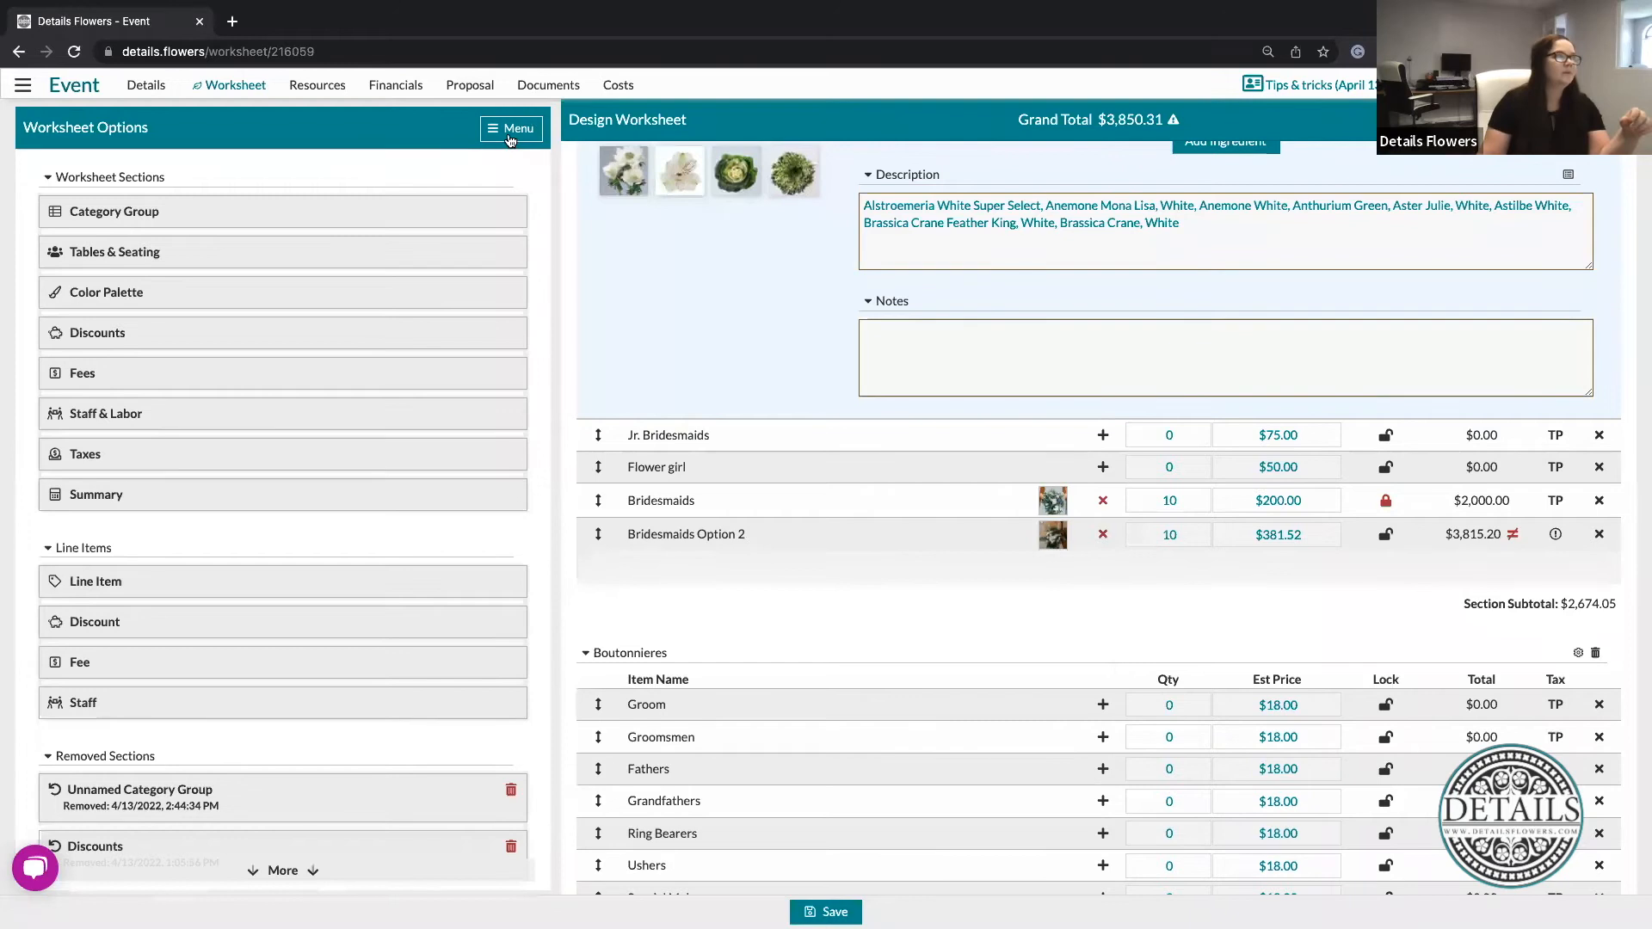
click(507, 129)
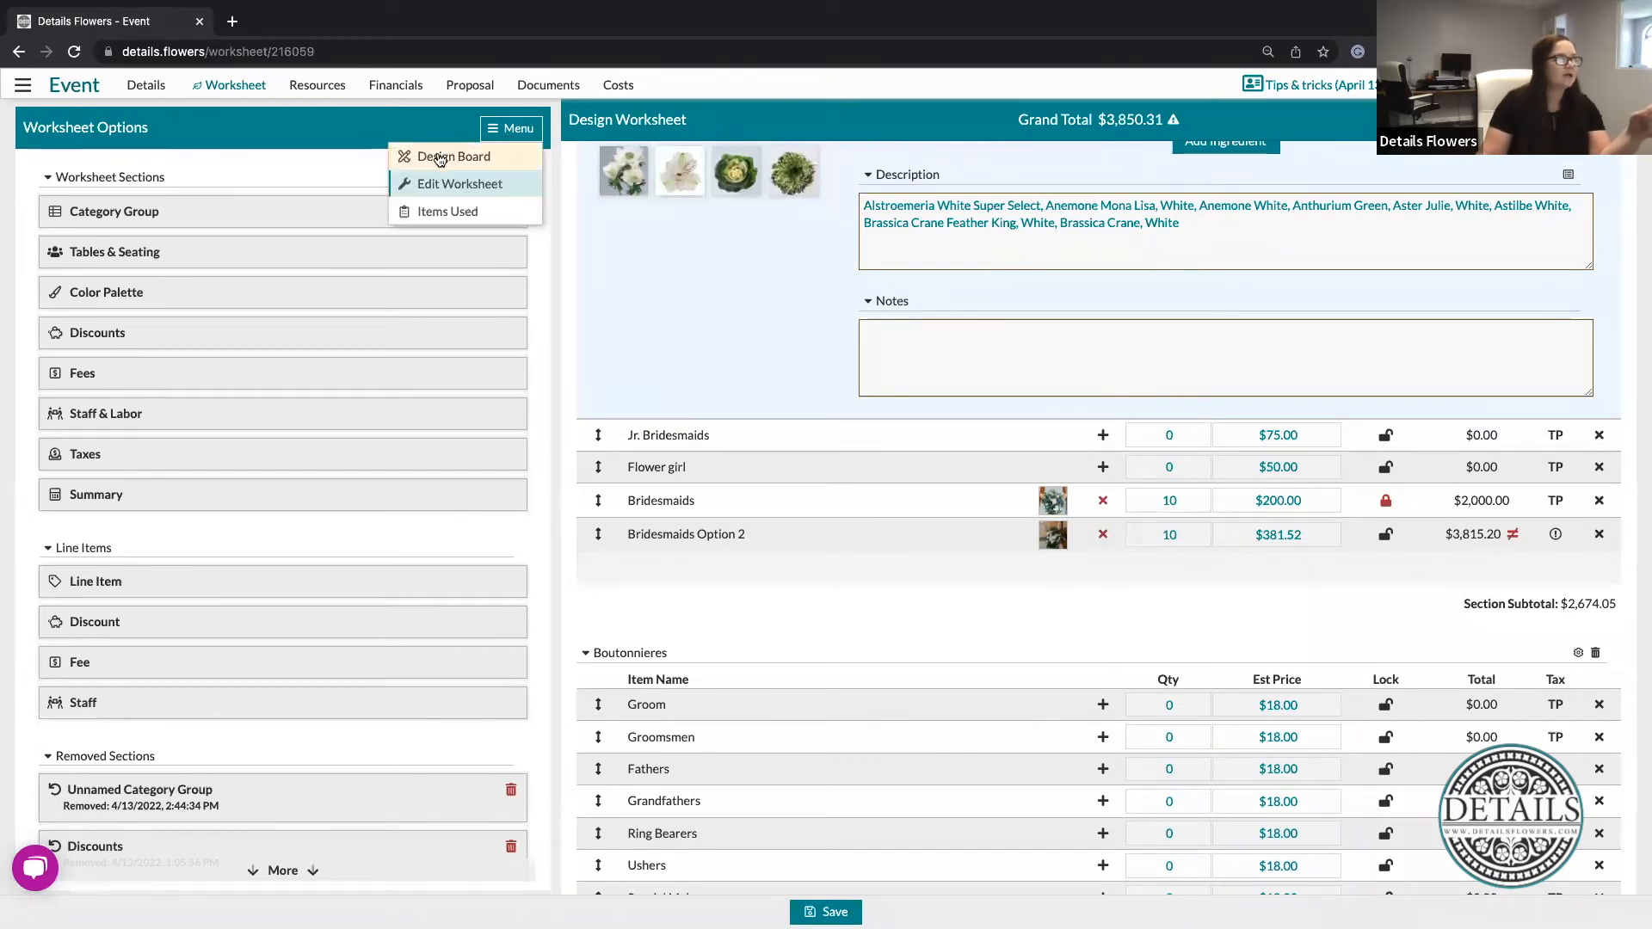
click(441, 155)
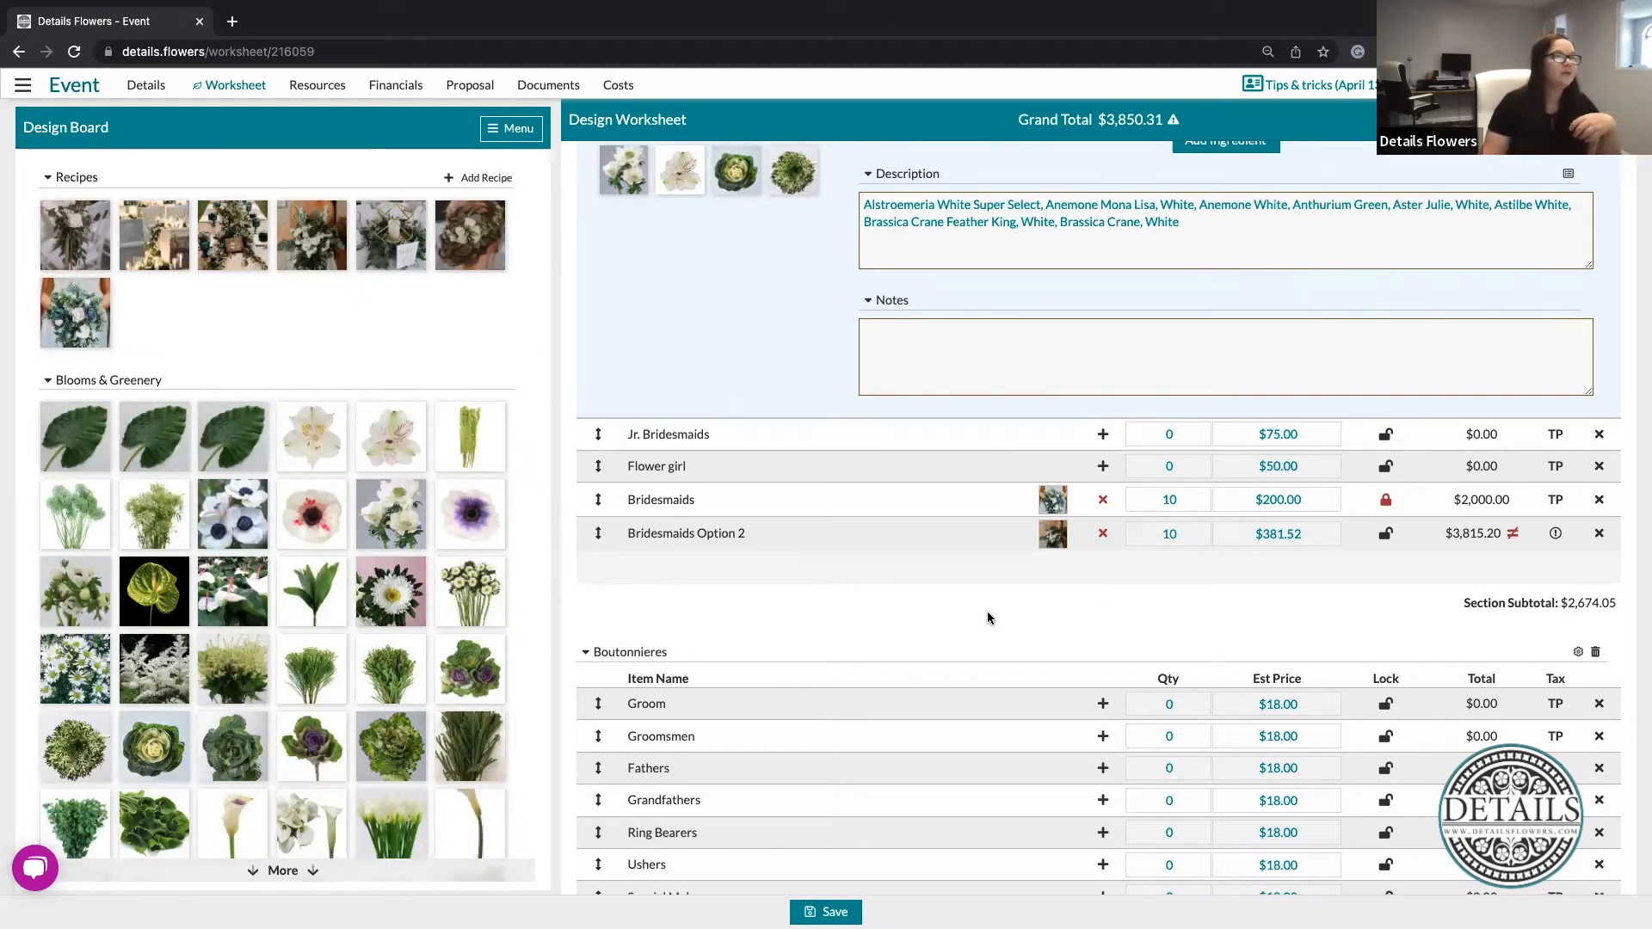
Set the quantities of Boutonniere Pinning and Mock of Table Design in the Services section to 1 each.
scroll(988, 617, down, 20)
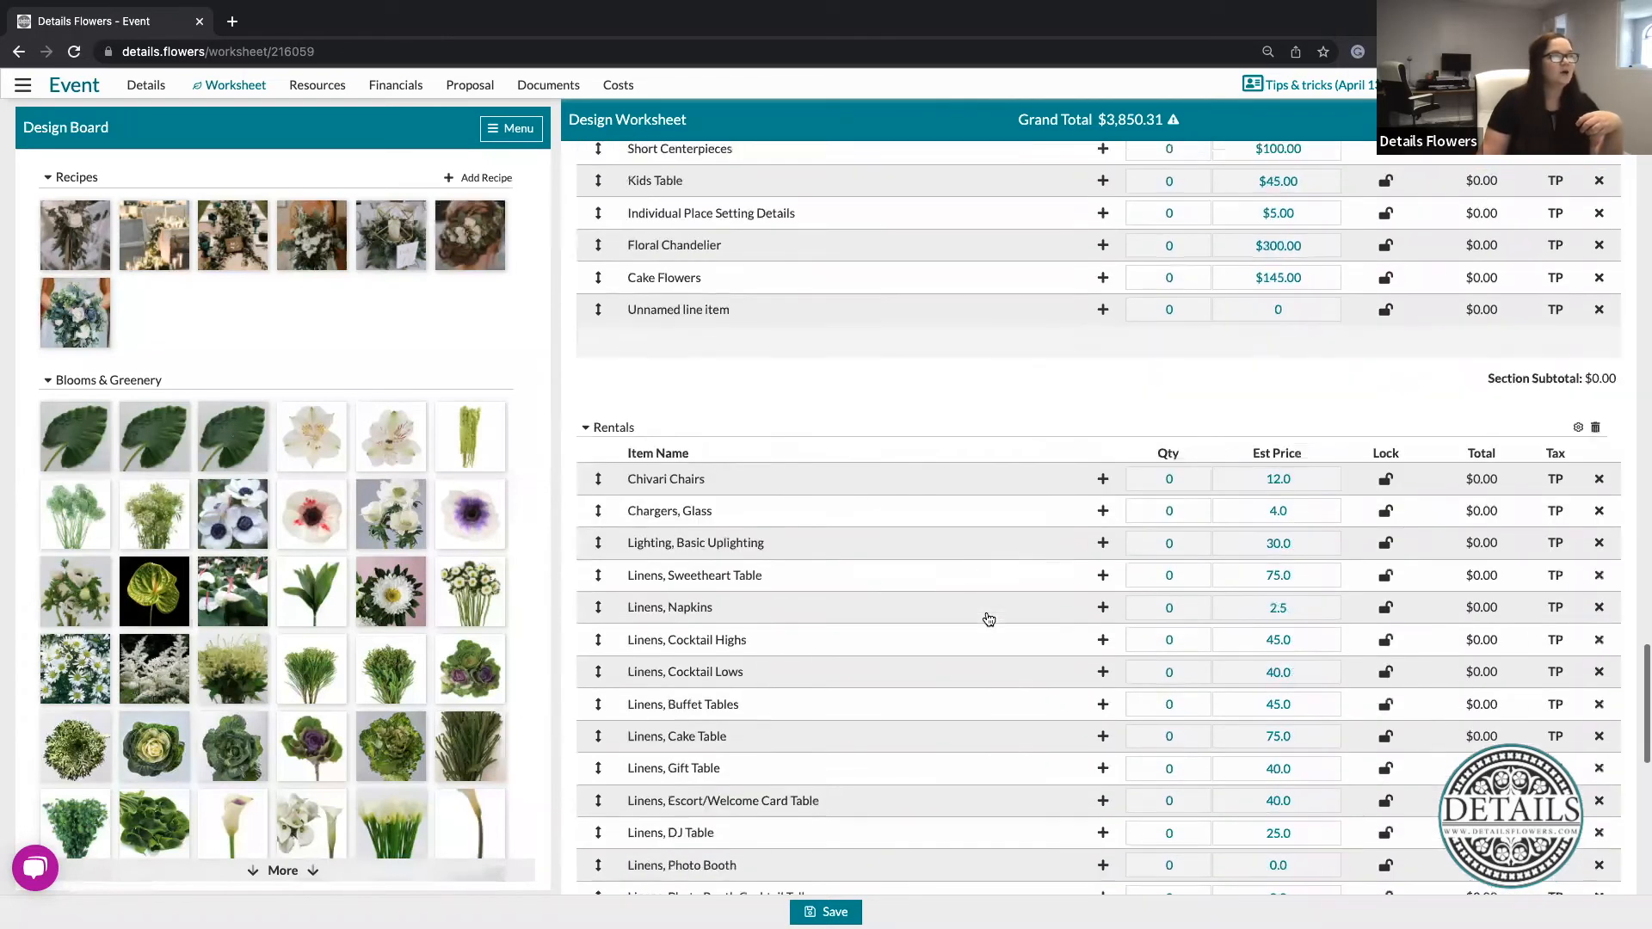
scroll(988, 618, down, 10)
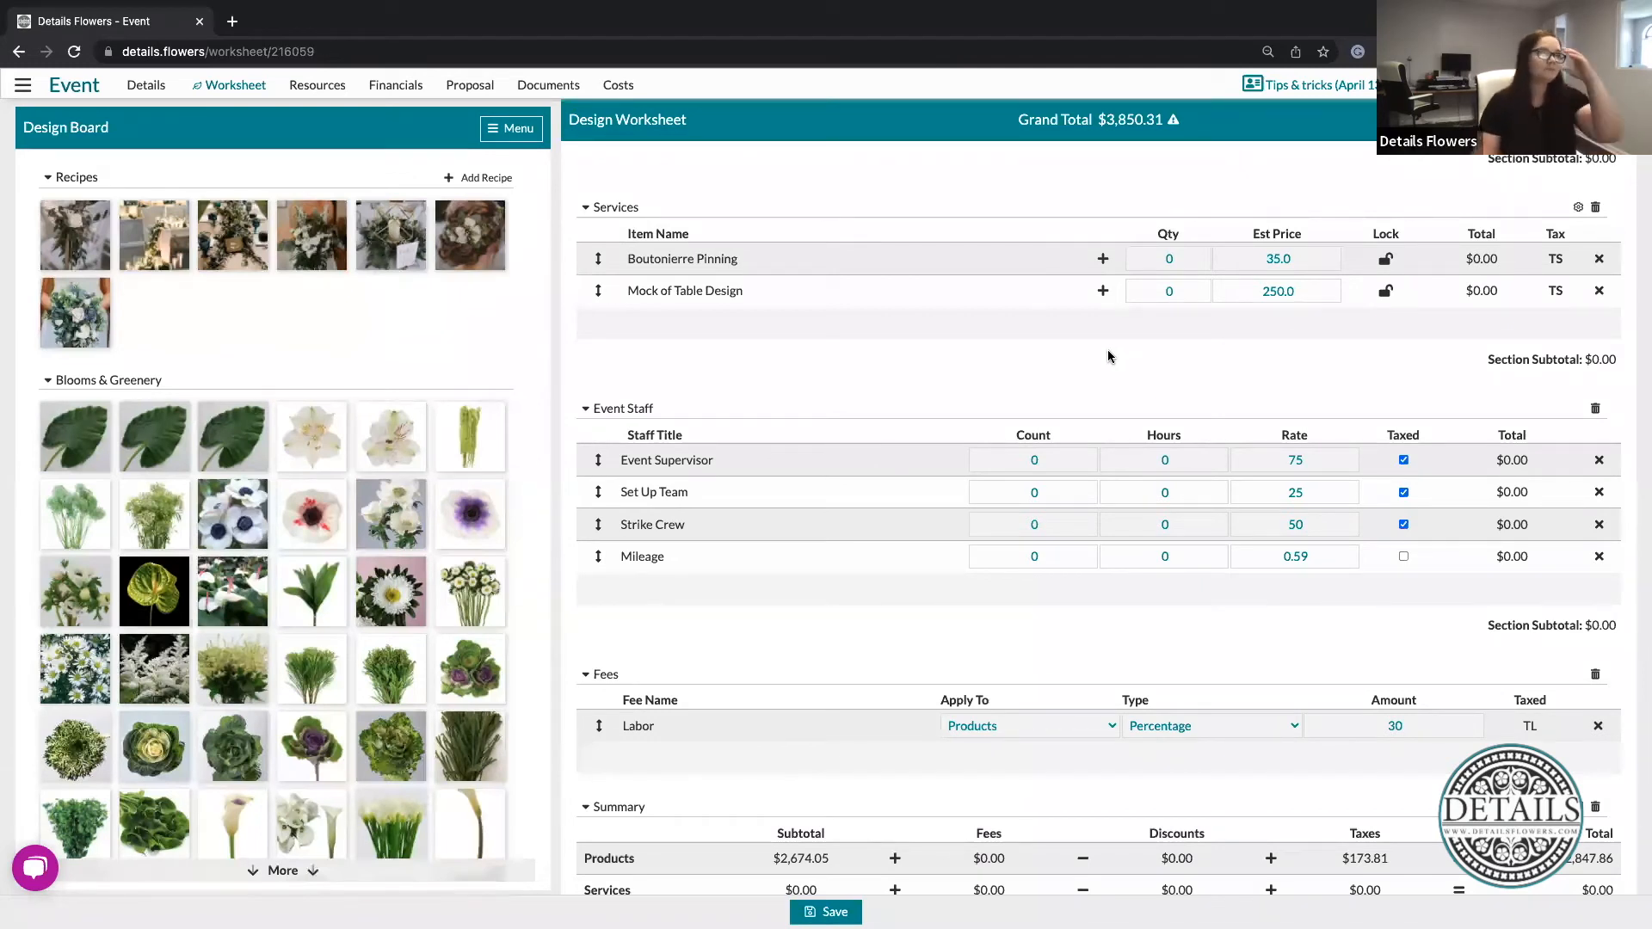
scroll(1112, 347, down, 1)
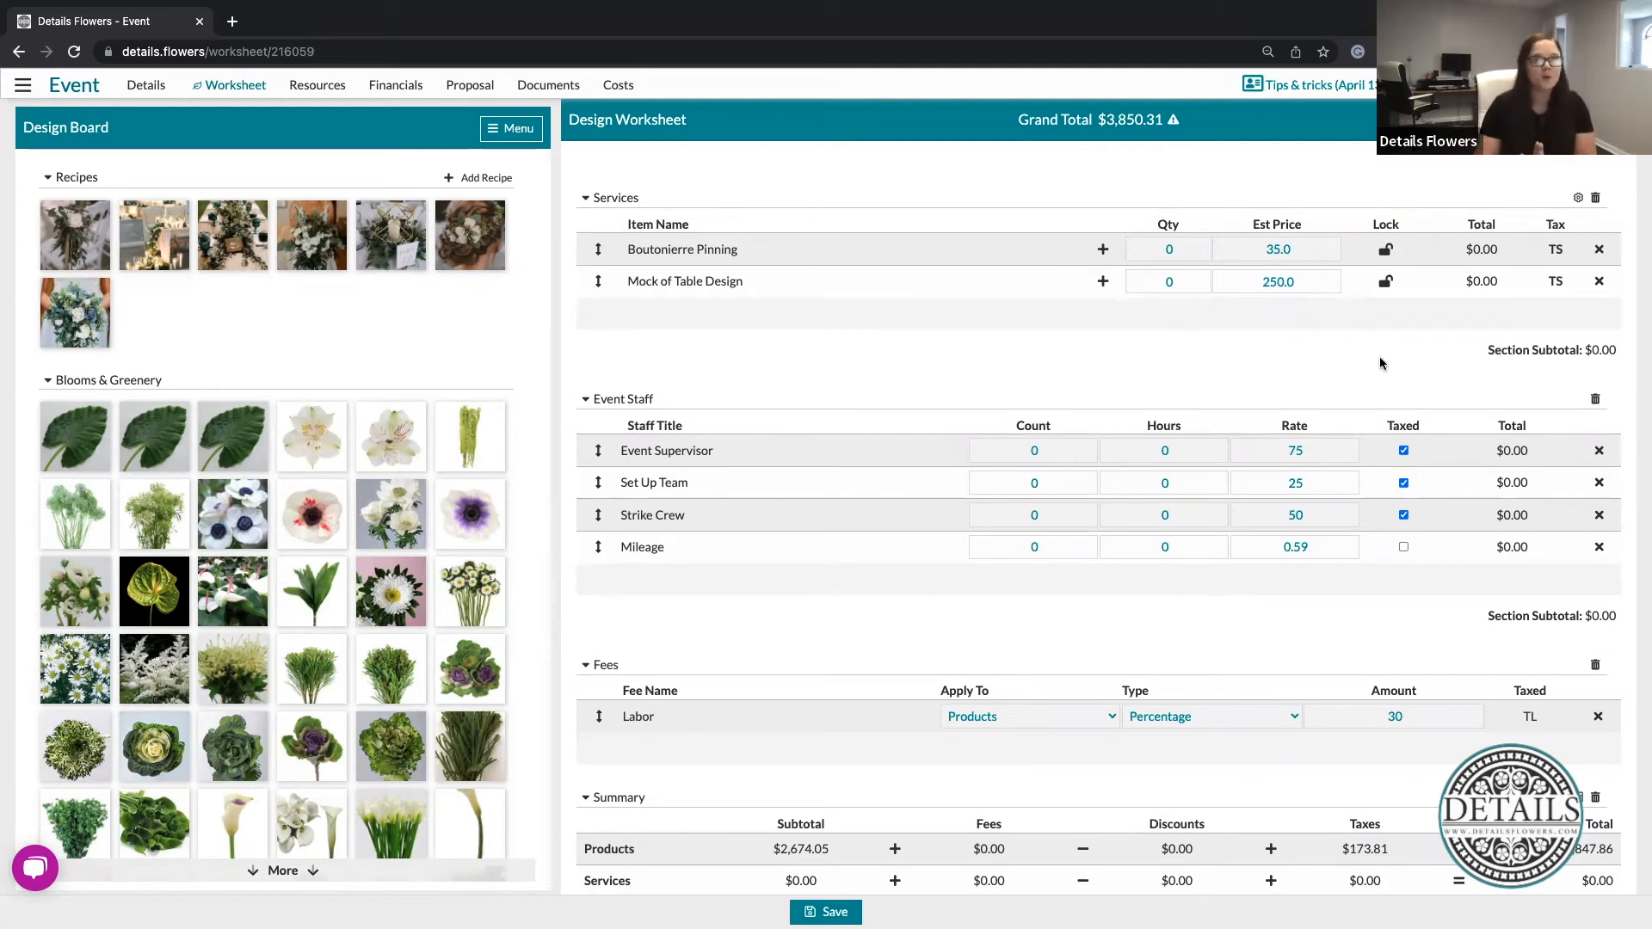
scroll(1310, 547, down, 3)
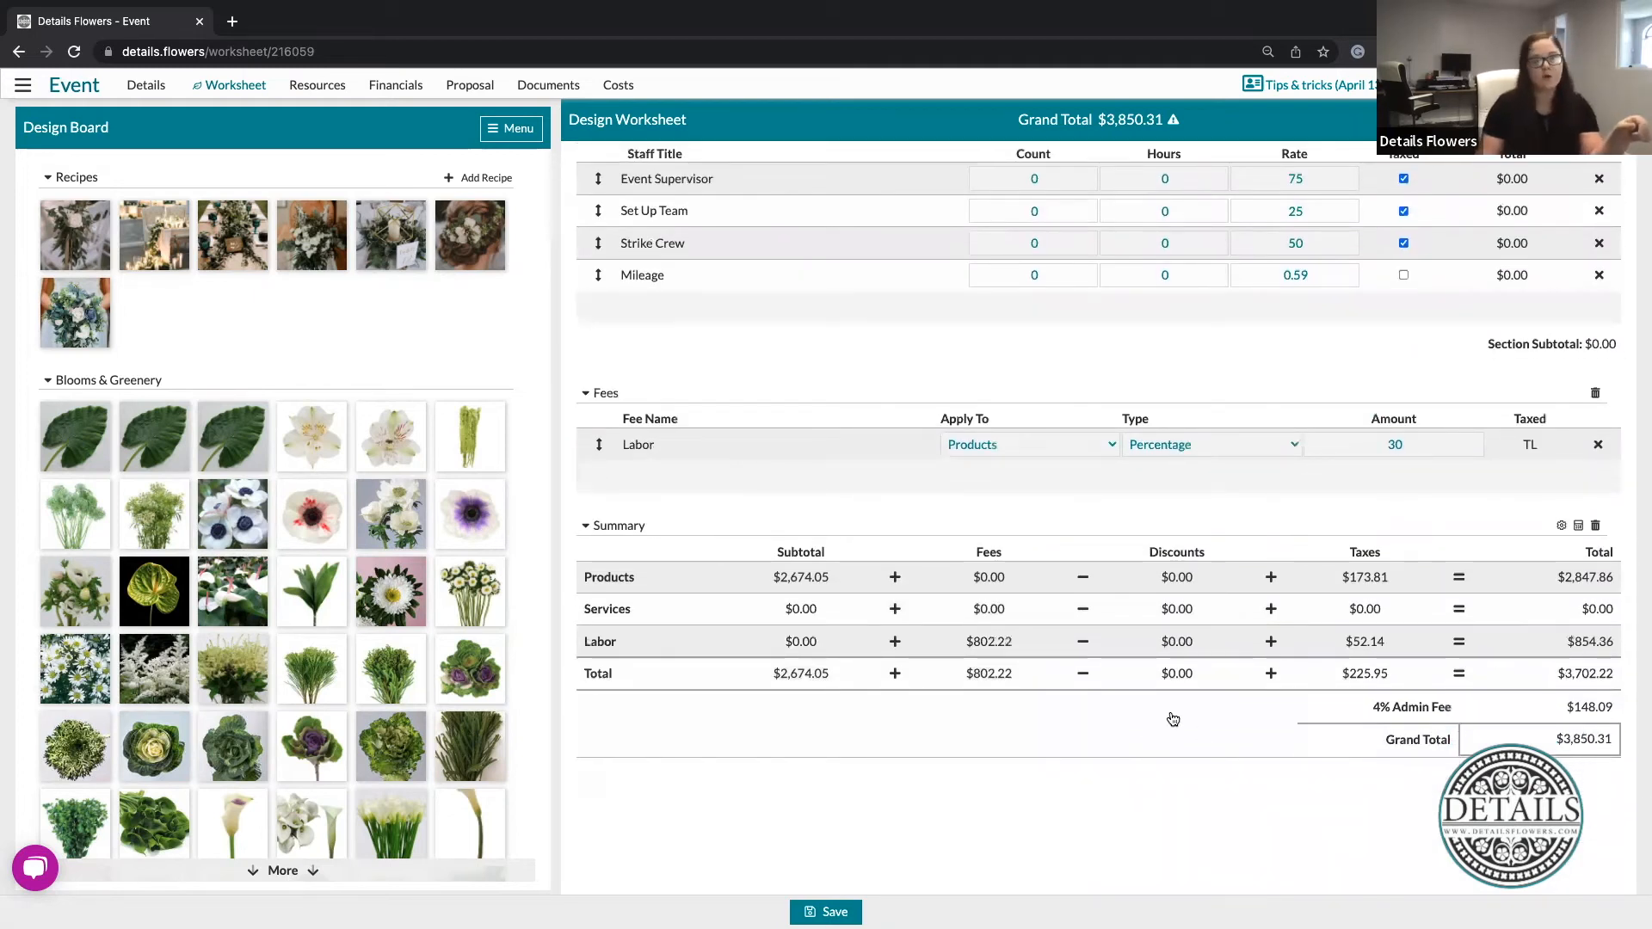
scroll(1172, 719, up, 2)
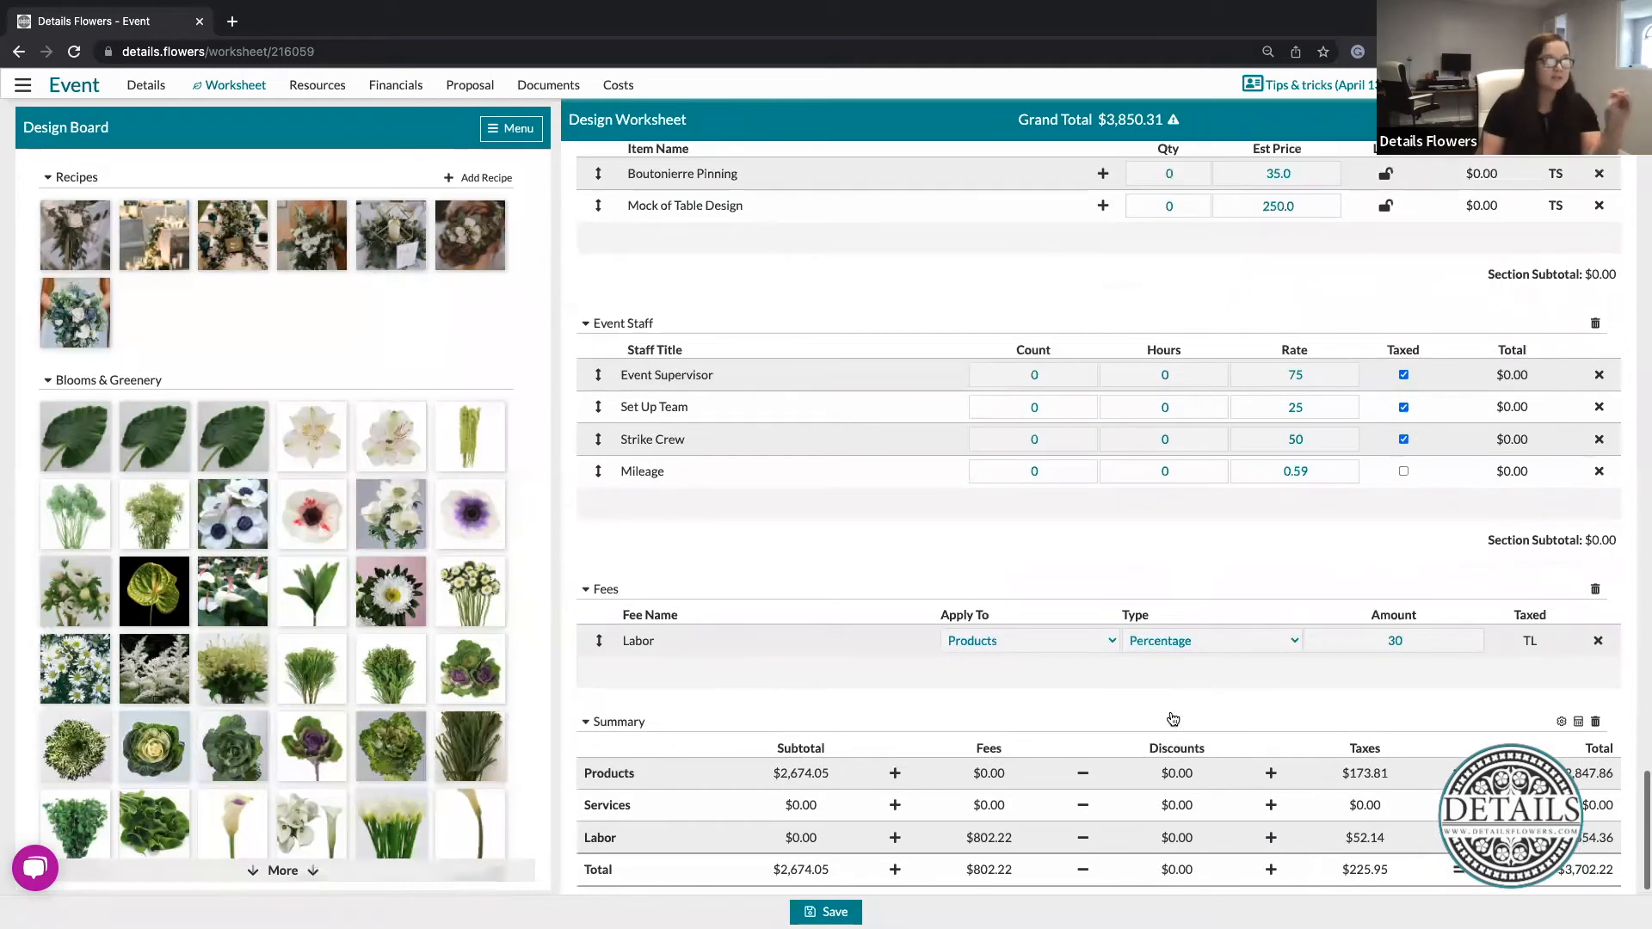
scroll(1173, 718, up, 2)
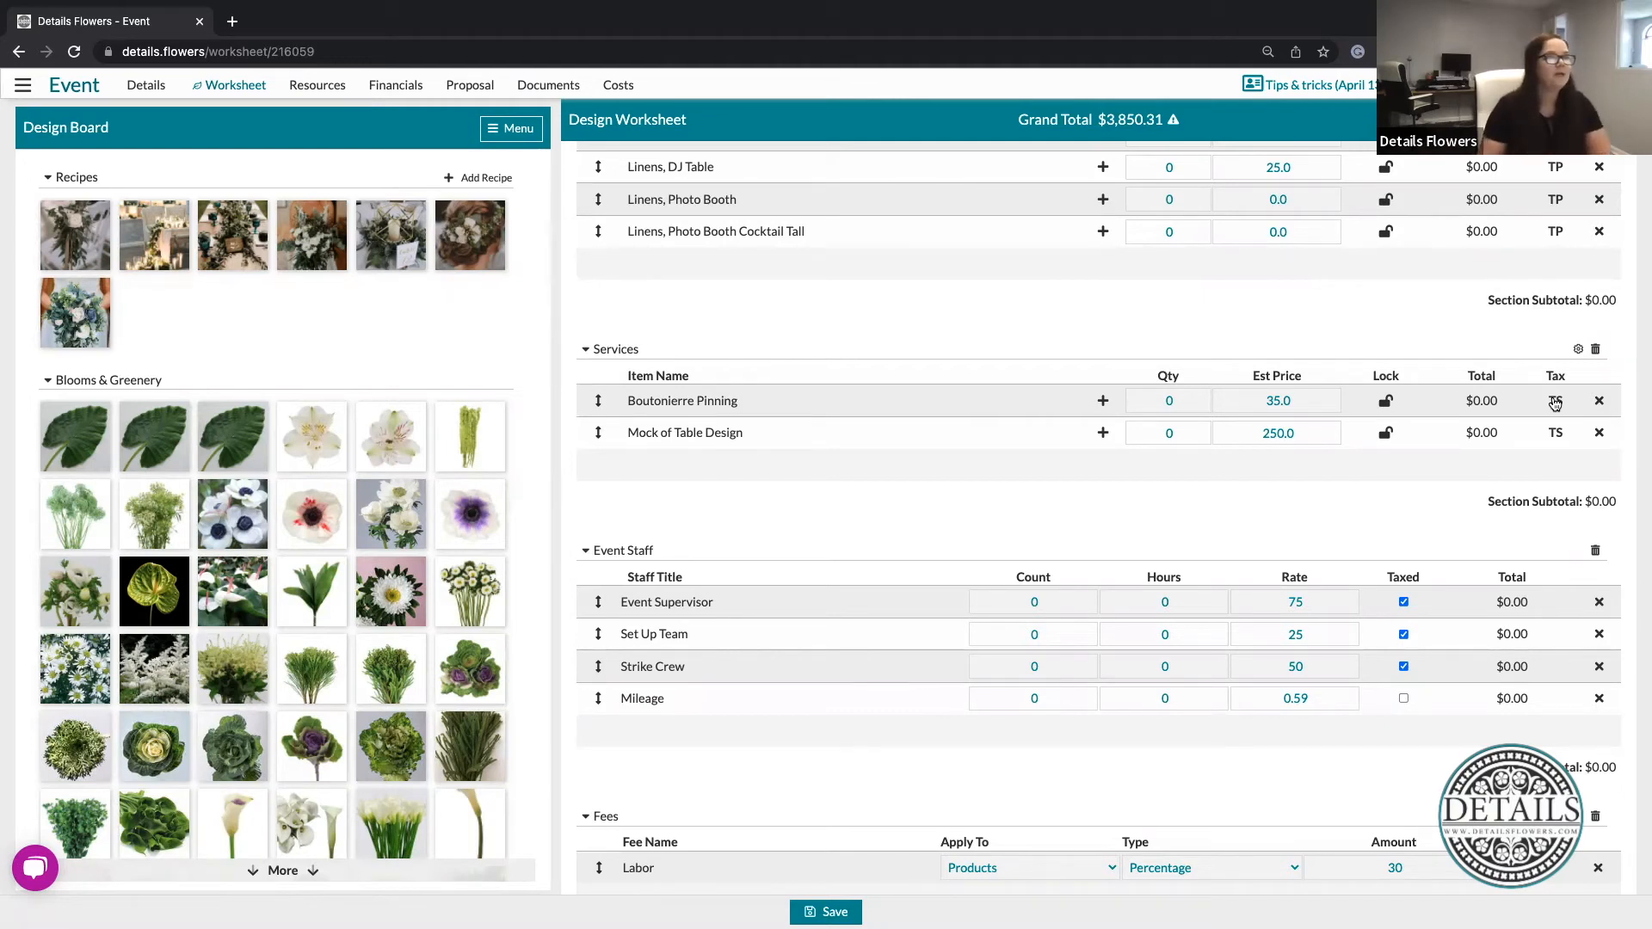
click(1184, 401)
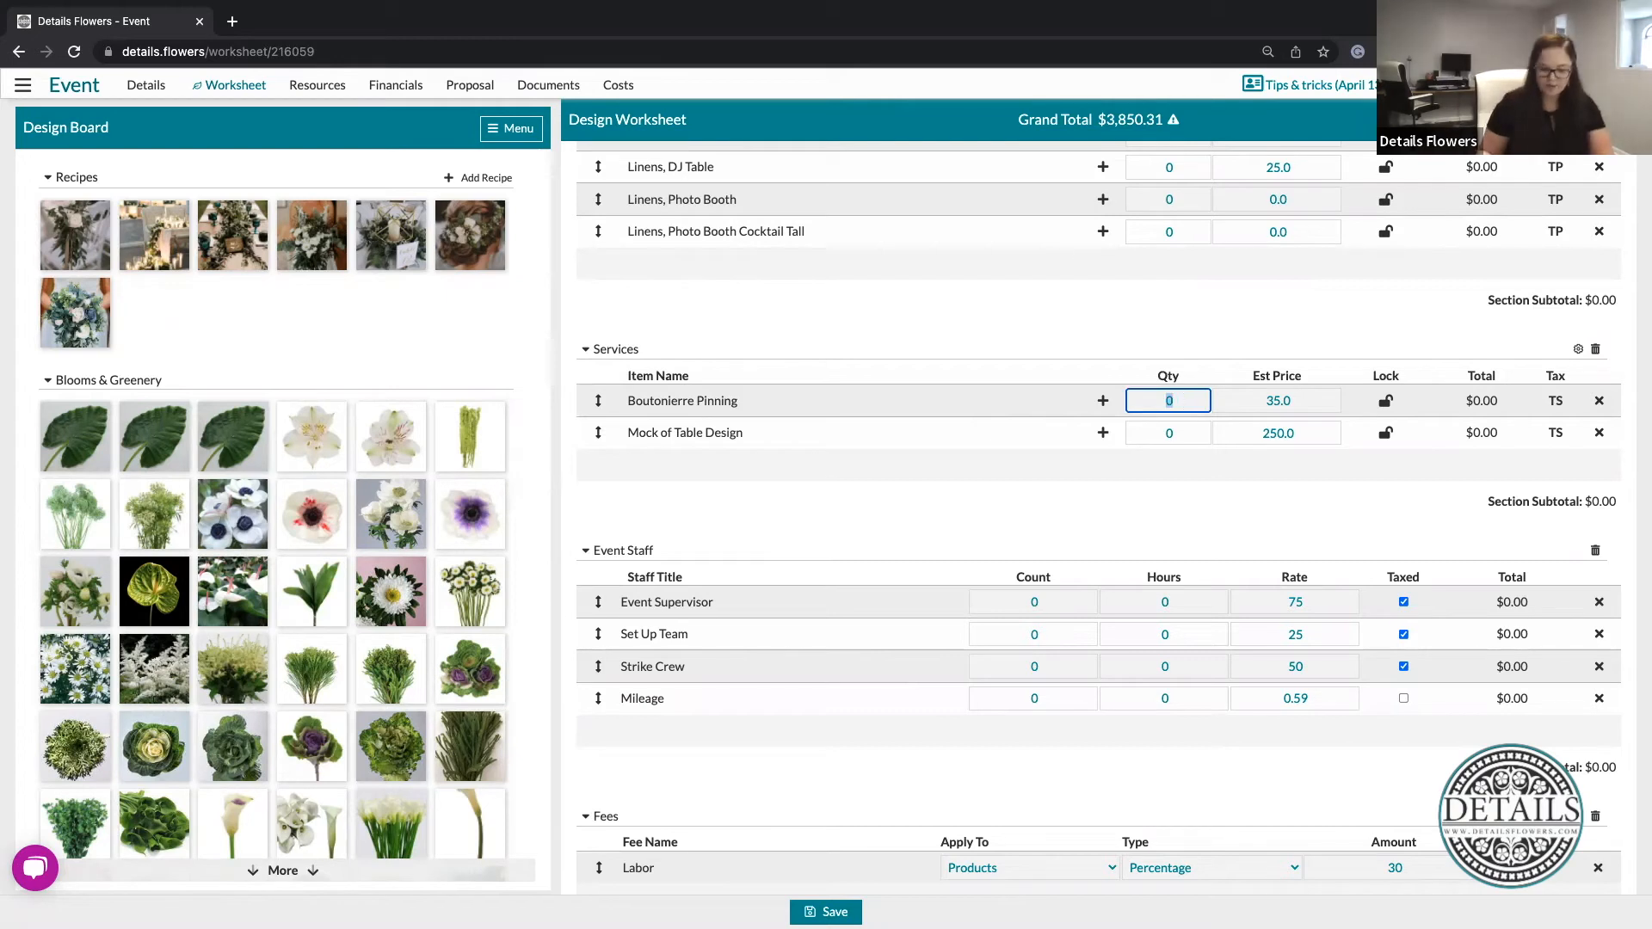
text(1)
click(1182, 435)
text(1)
click(1218, 334)
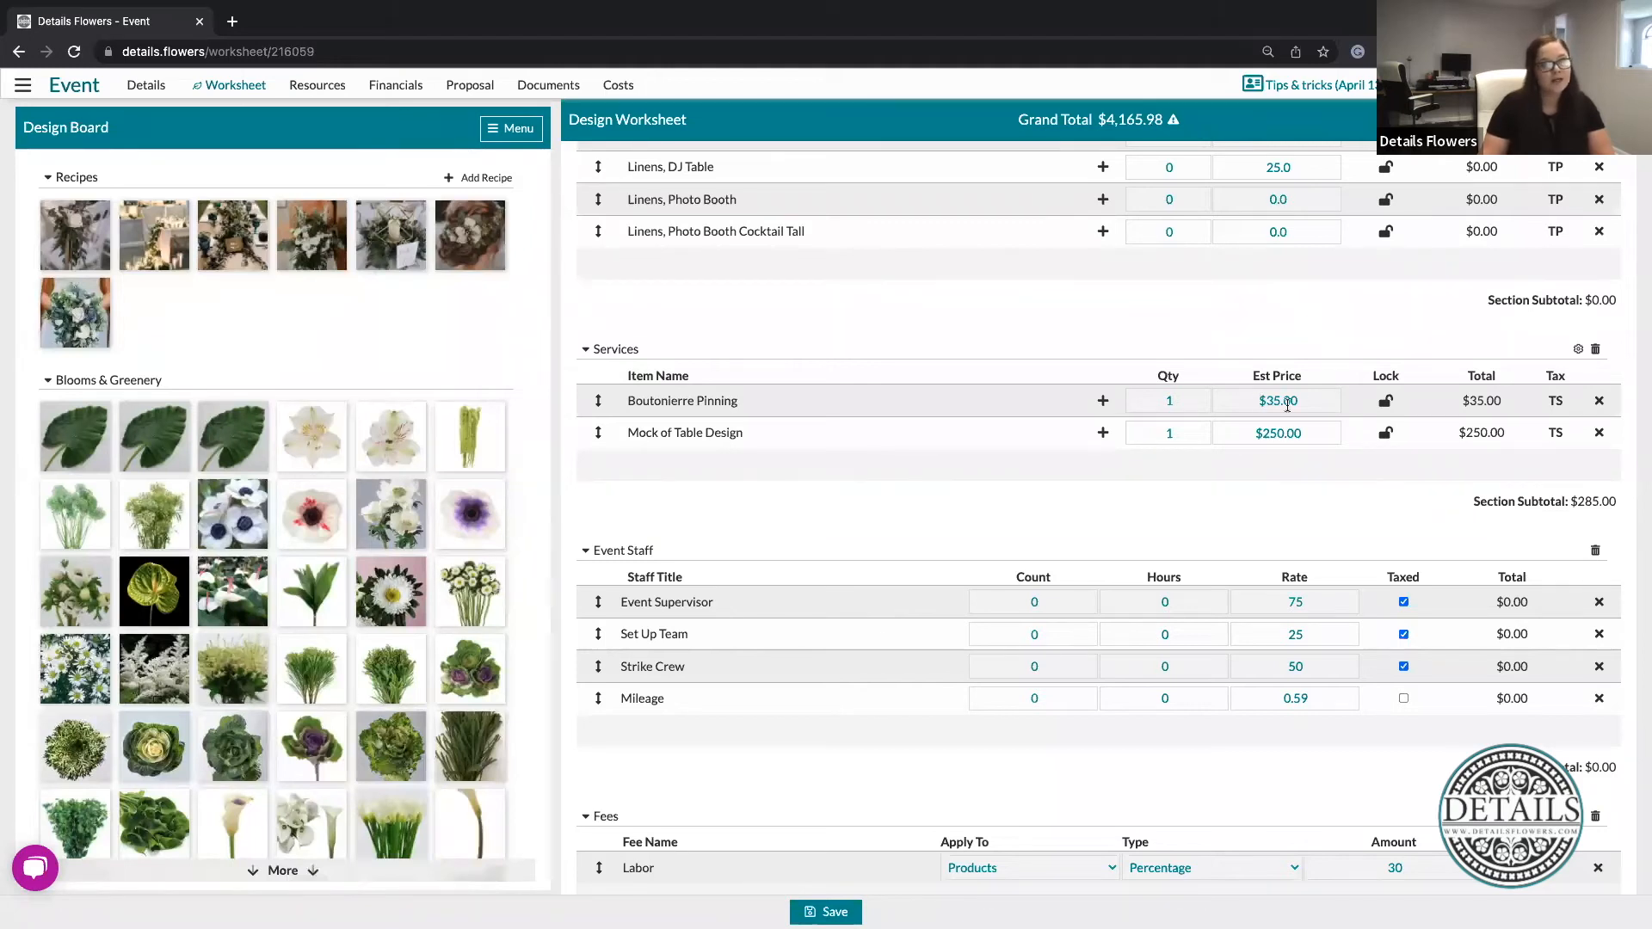
Set the estimated price of Boutonniere Pinning to $40.
click(1311, 403)
key(BackSpace)
text(40)
click(1340, 342)
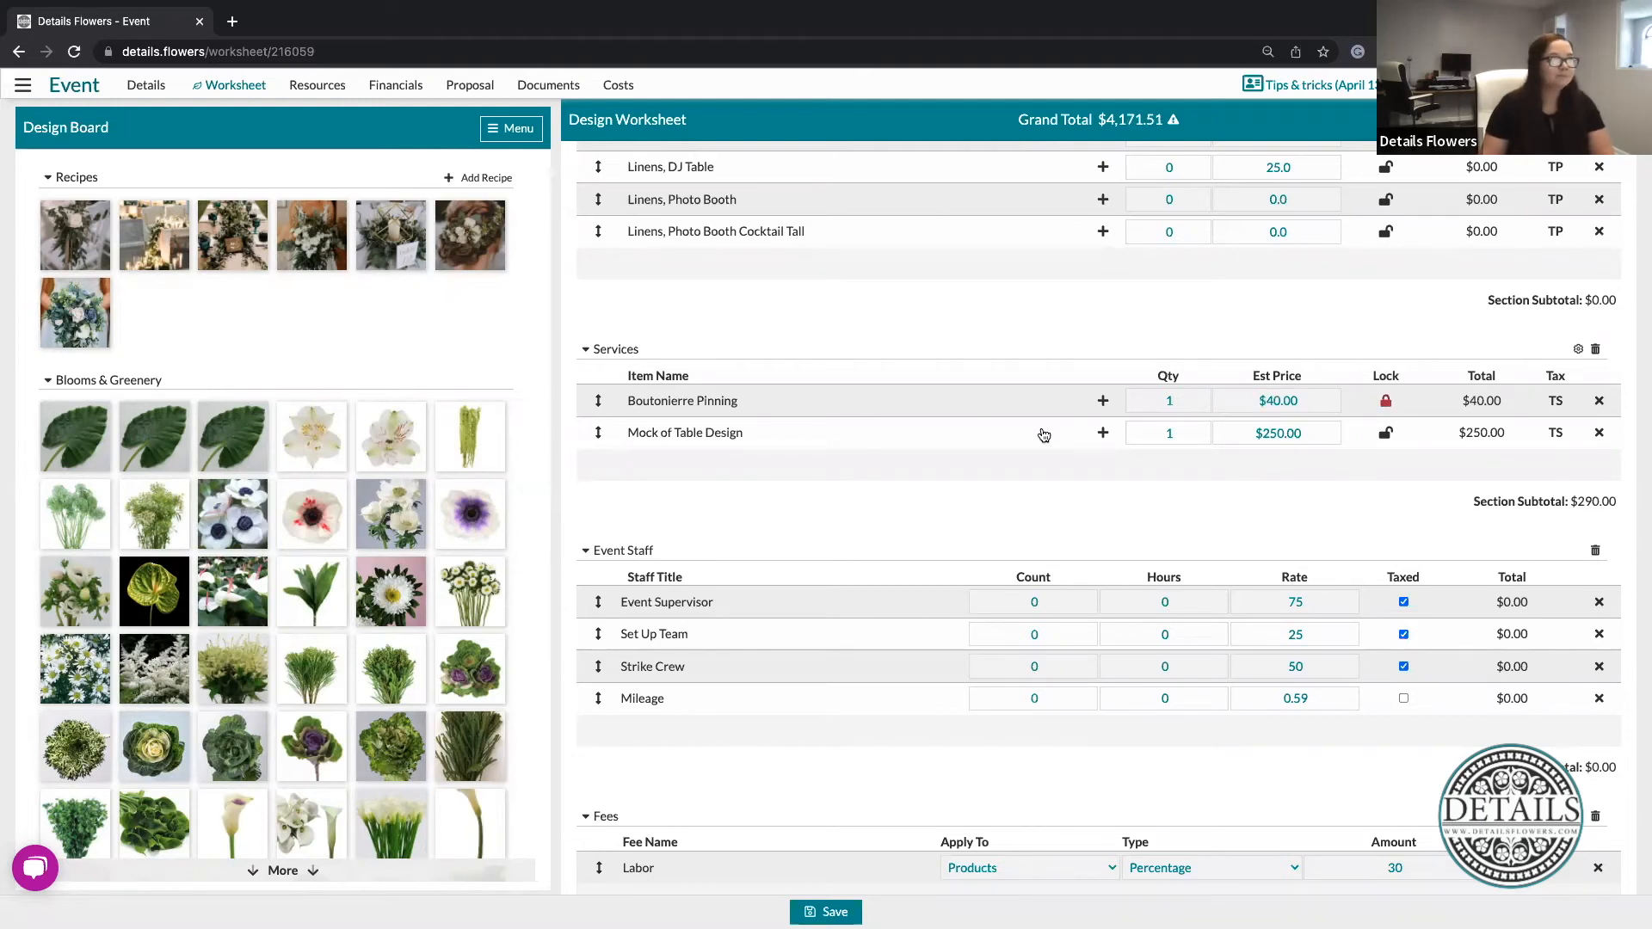
Set the Event Staff counts to 1 for Event Supervisor, 3 for Set Up Team and 3 for Strike Crew.
scroll(1007, 456, down, 2)
scroll(1007, 456, down, 2)
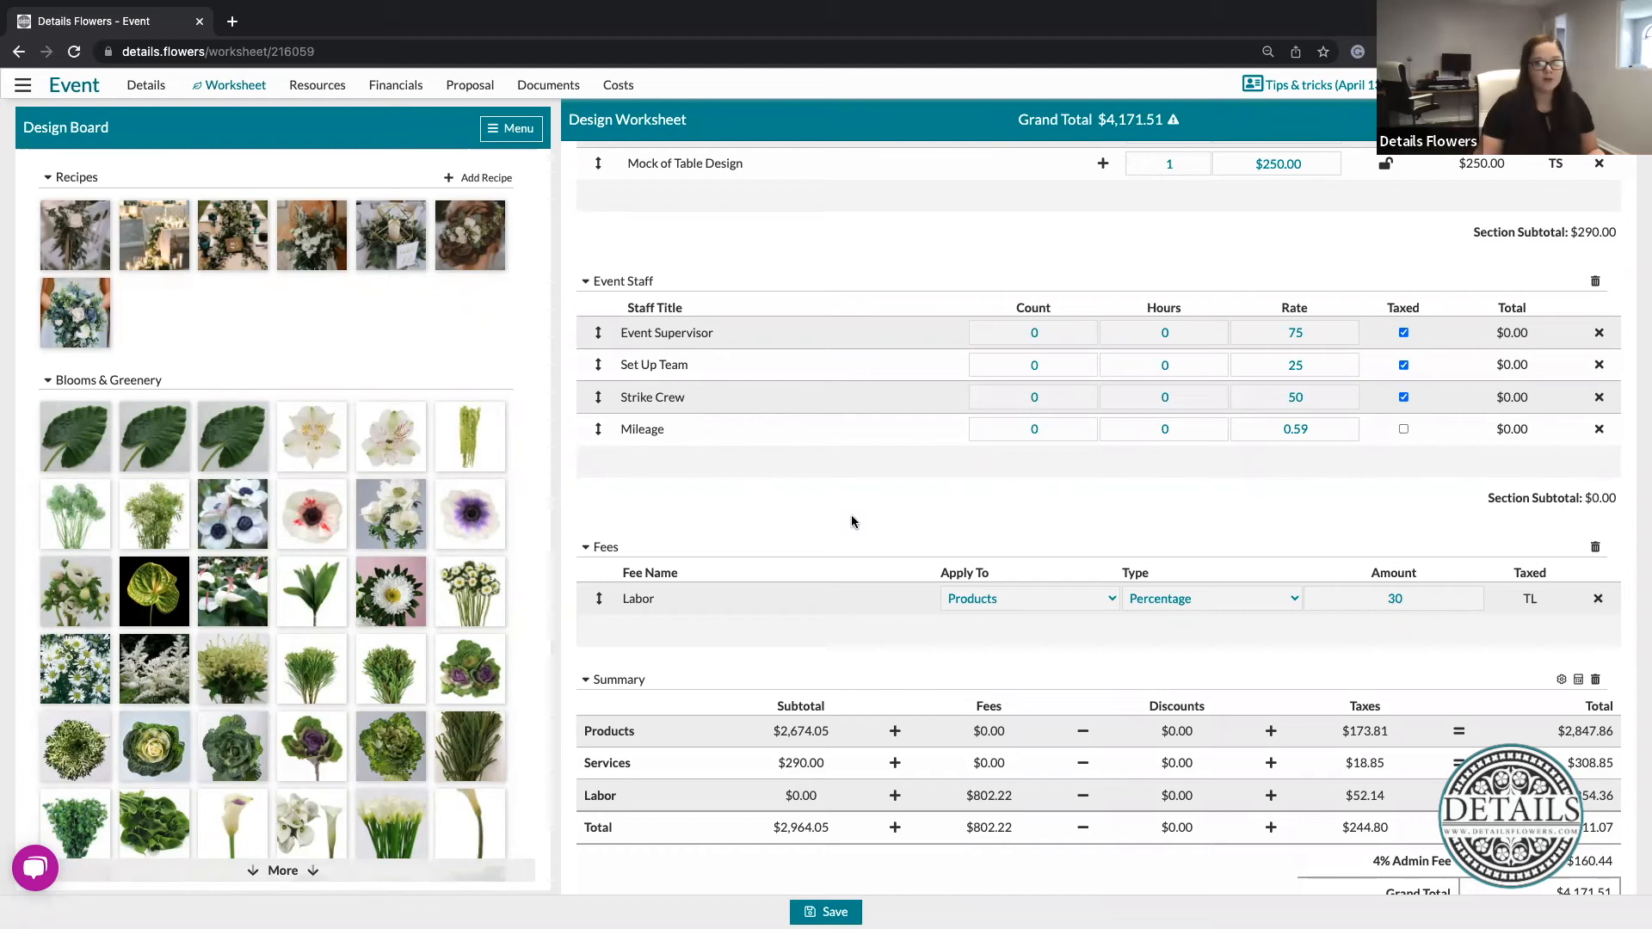
click(1048, 333)
text(1)
click(1059, 362)
text(3)
click(1064, 401)
text(3)
click(1193, 499)
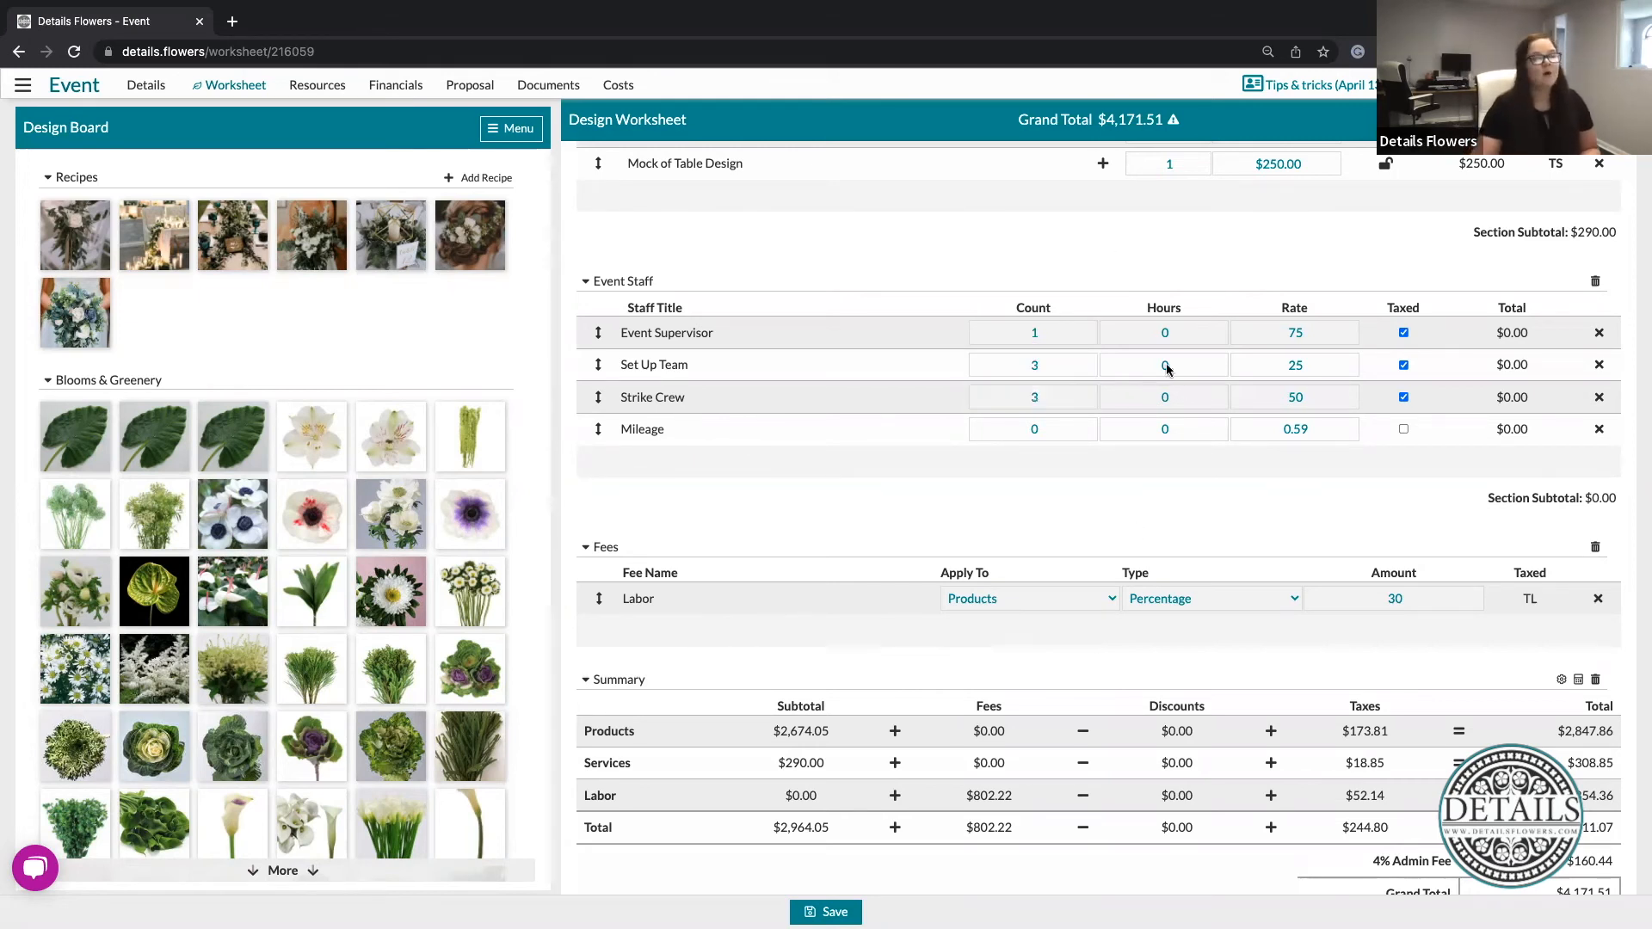
Set the hours for Event Supervisor, Set Up Team and Strike Crew to 3 each.
click(1185, 333)
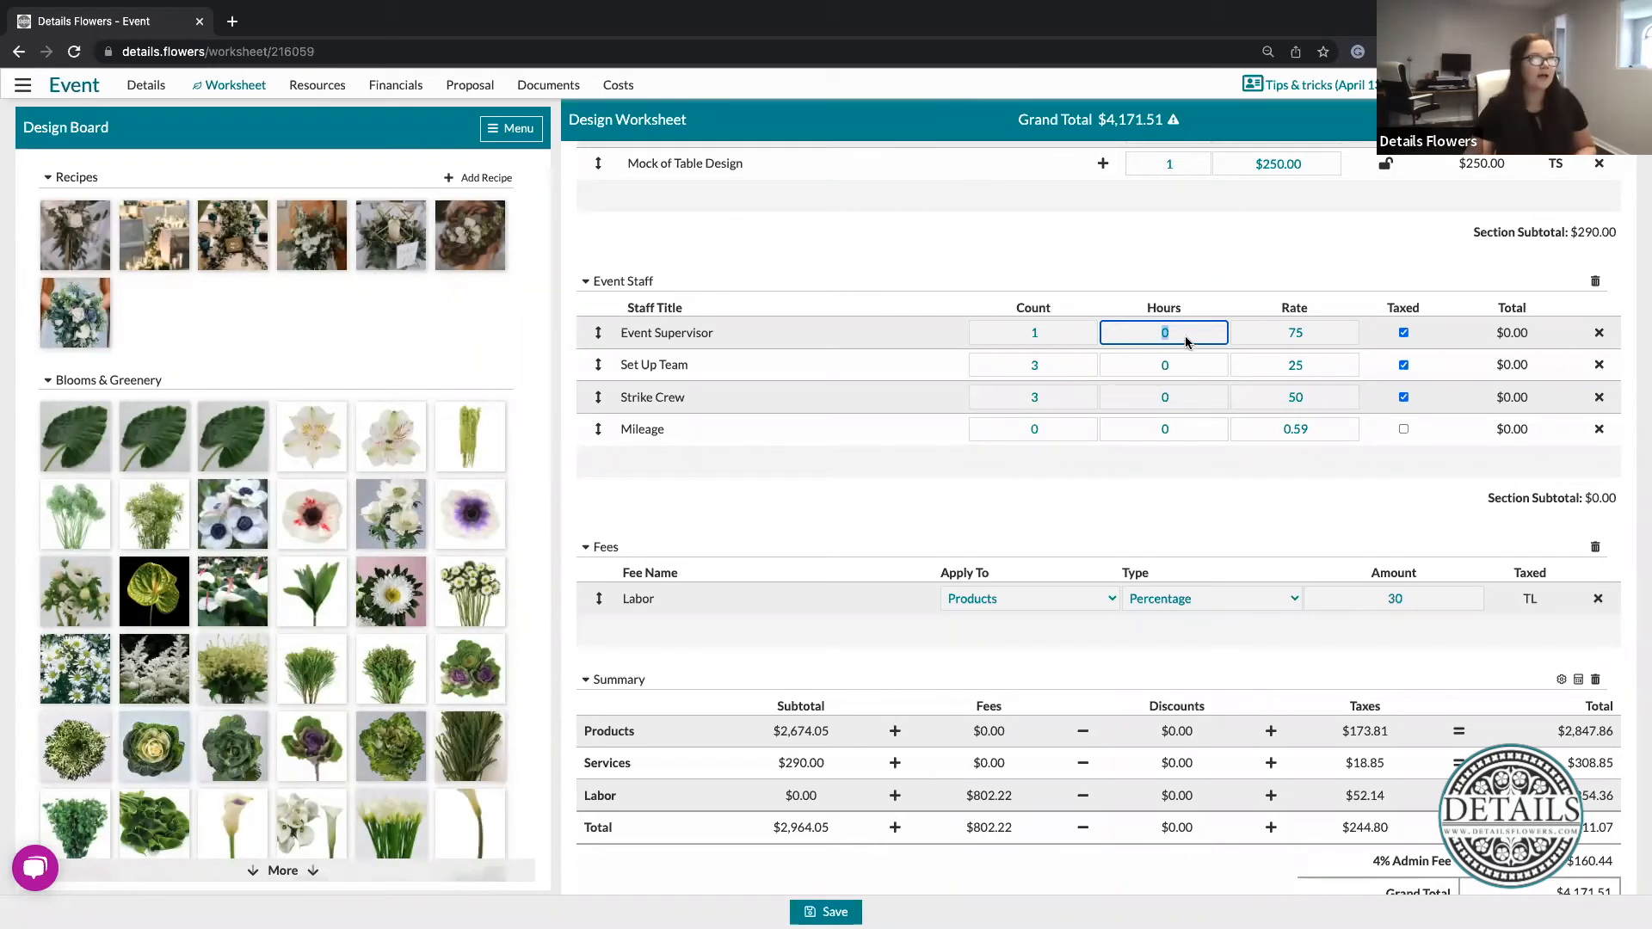
text(3)
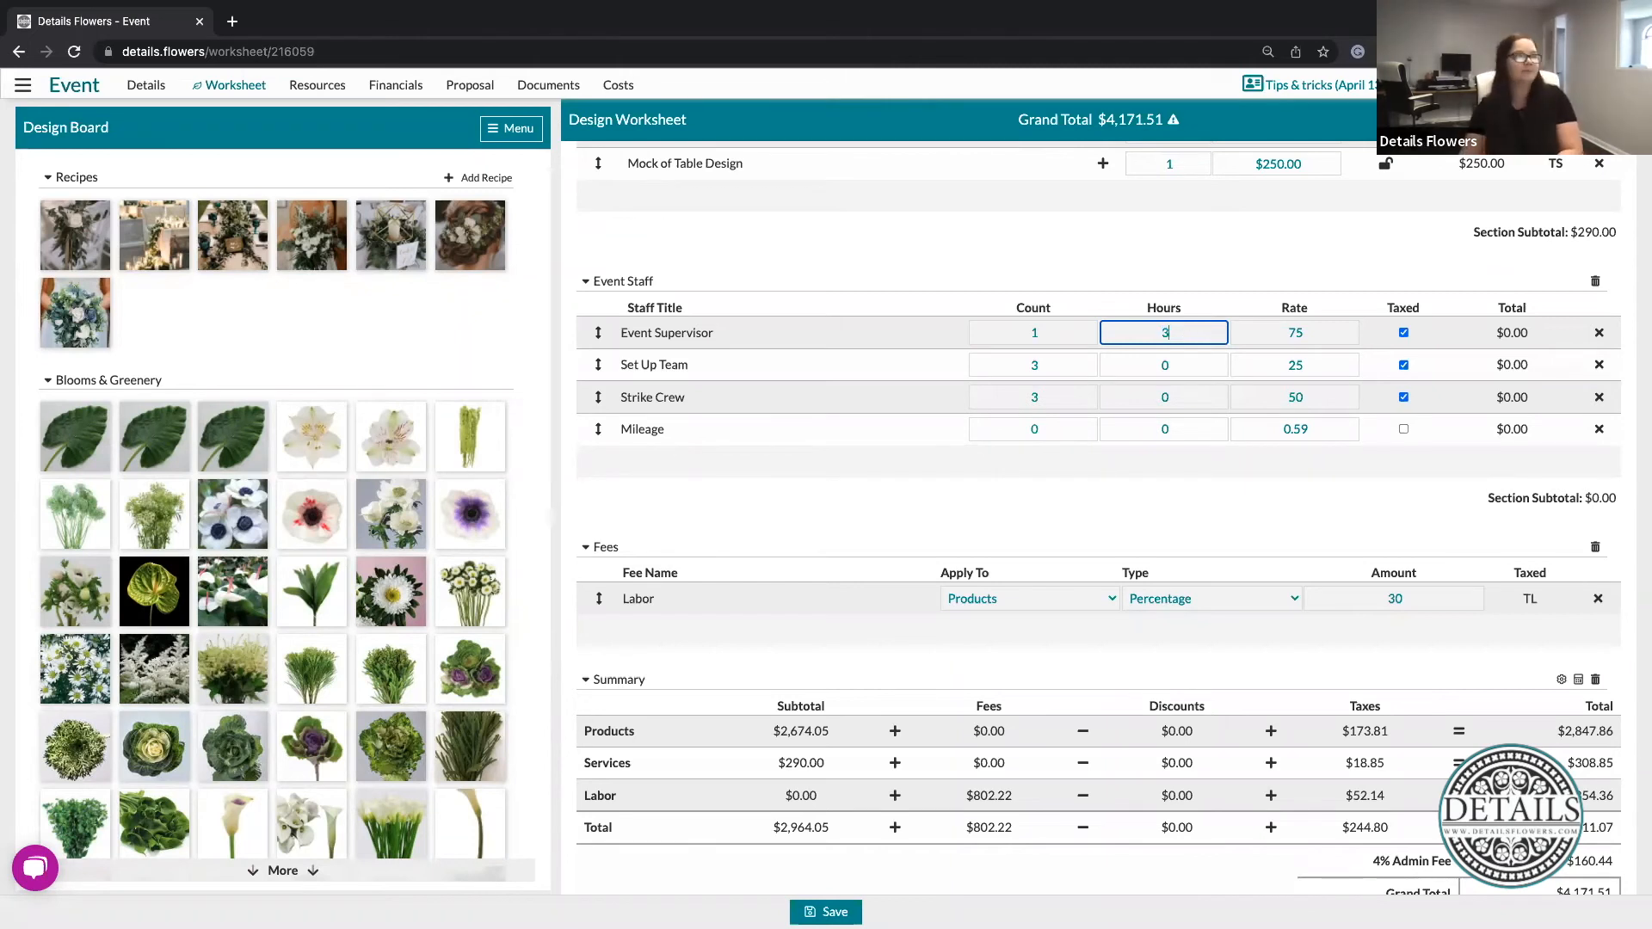
click(1184, 362)
text(3)
click(1184, 394)
text(3)
click(1269, 540)
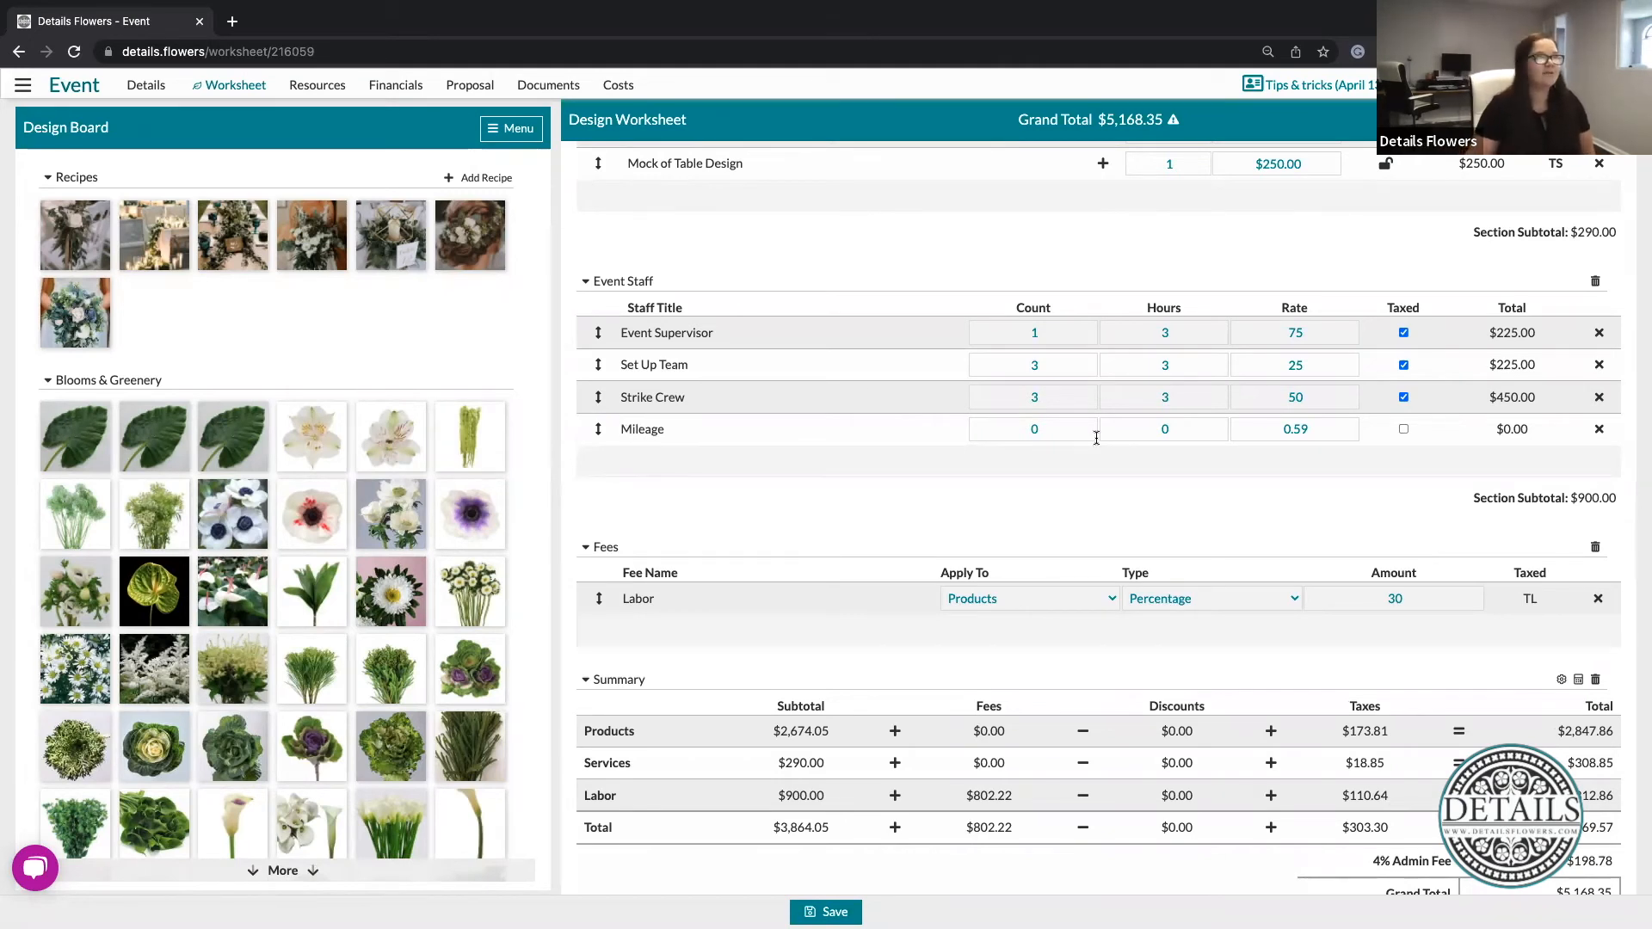
Examine the Mileage staff row, the Labor fee settings and the worksheet's Summary without changing any values.
click(1067, 436)
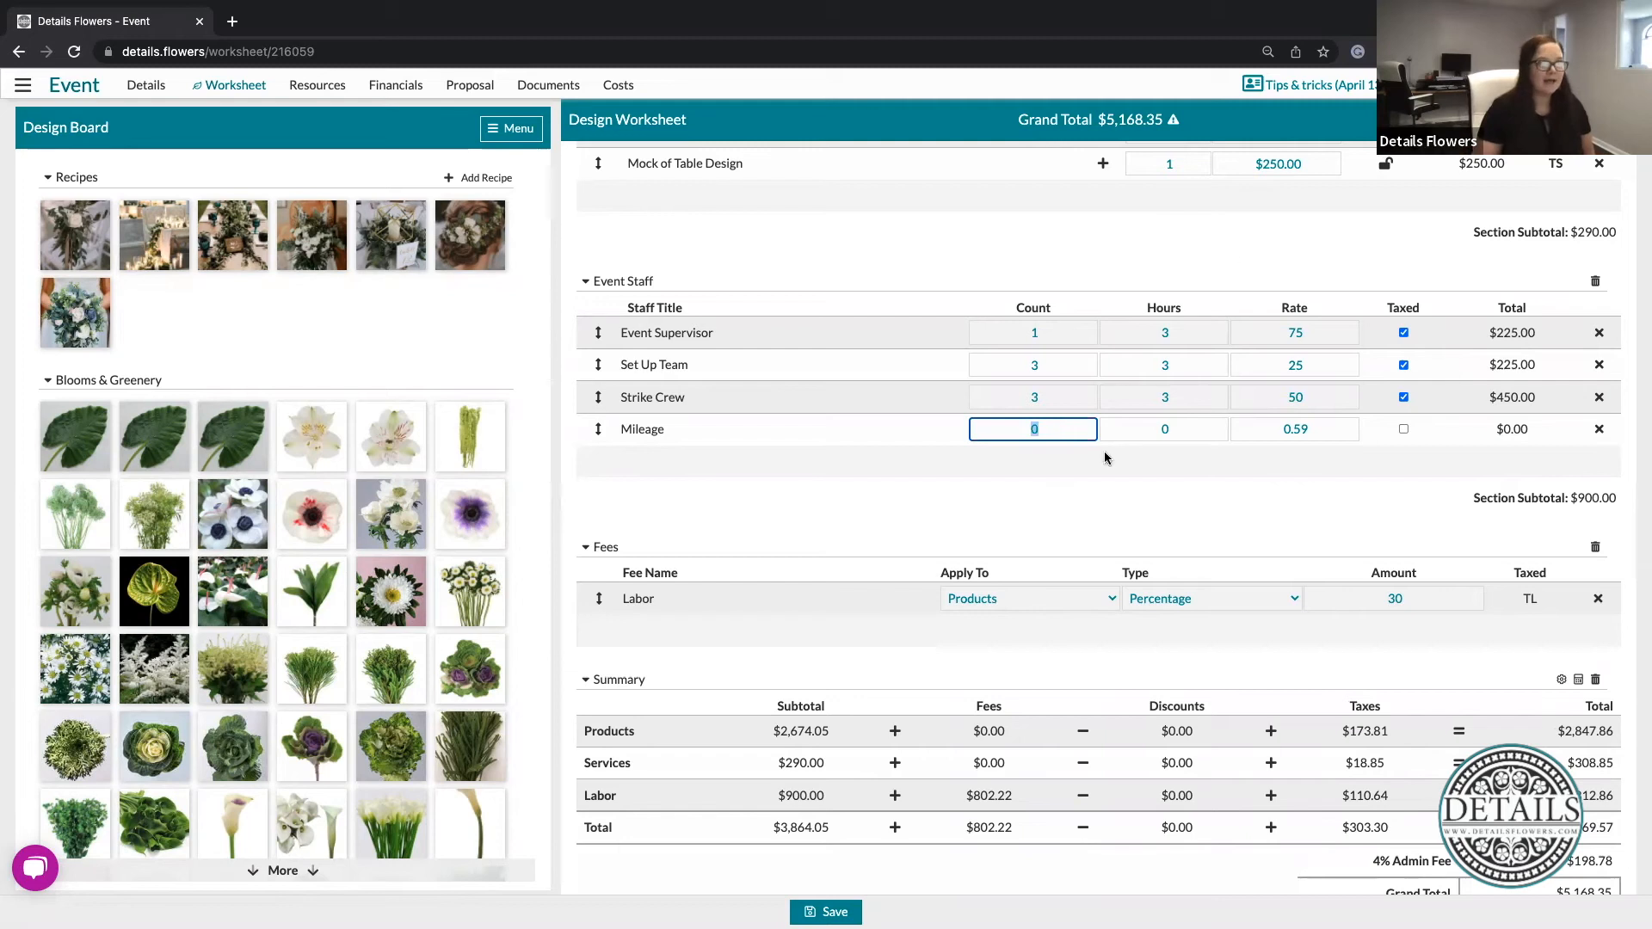
click(1253, 535)
scroll(1078, 480, down, 3)
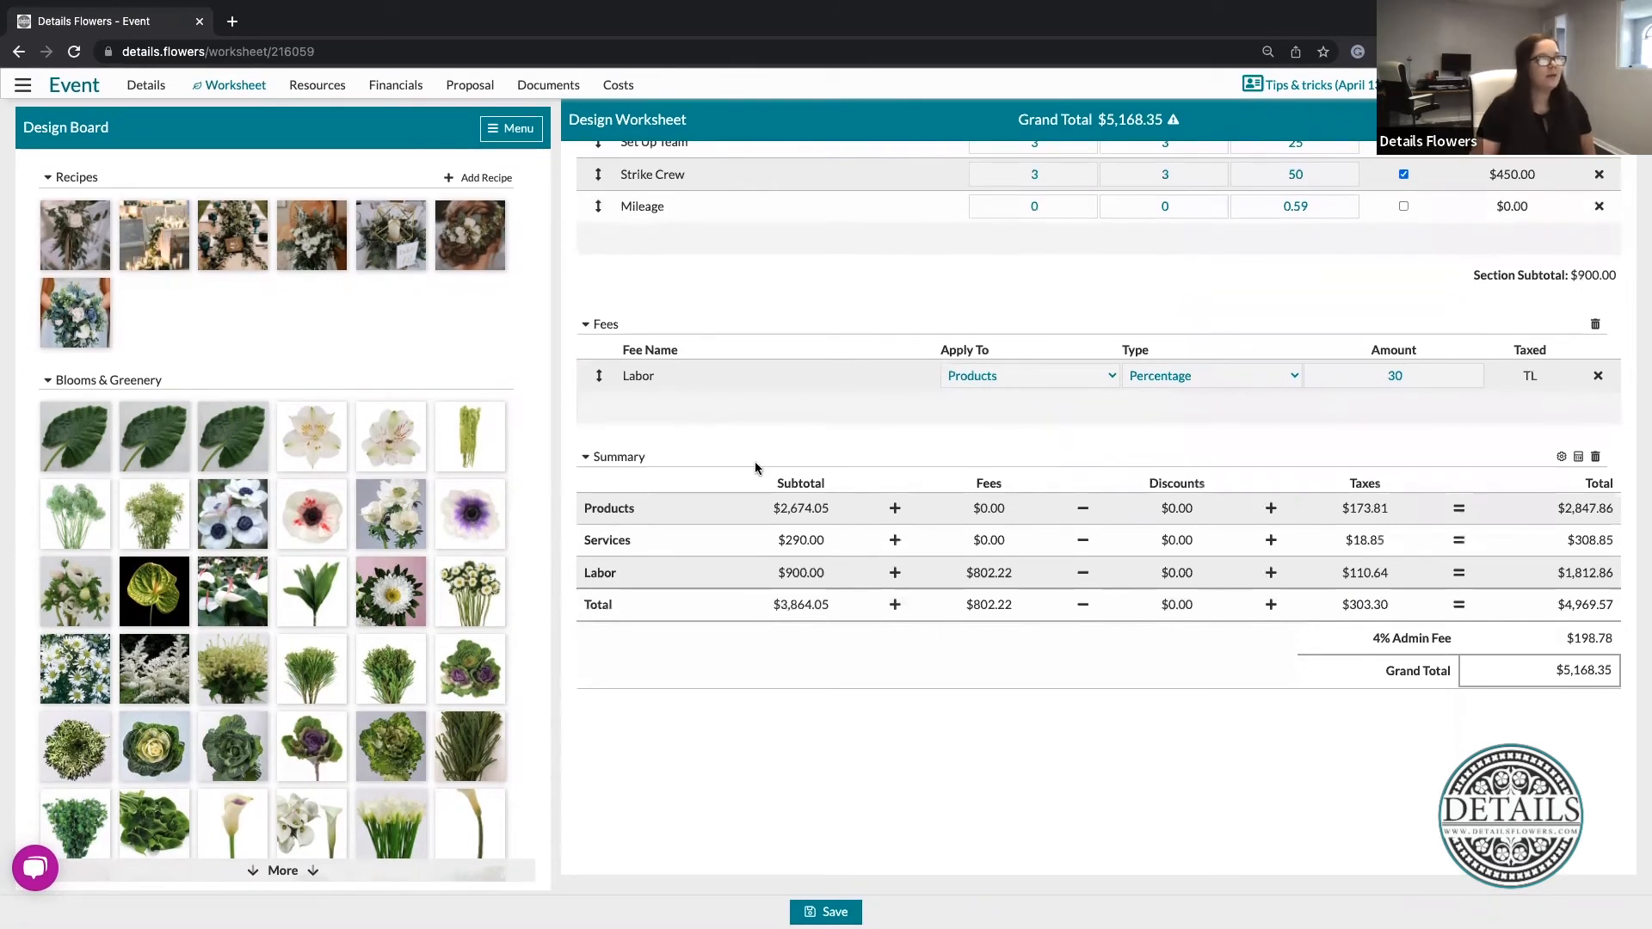
mouse_move(687, 428)
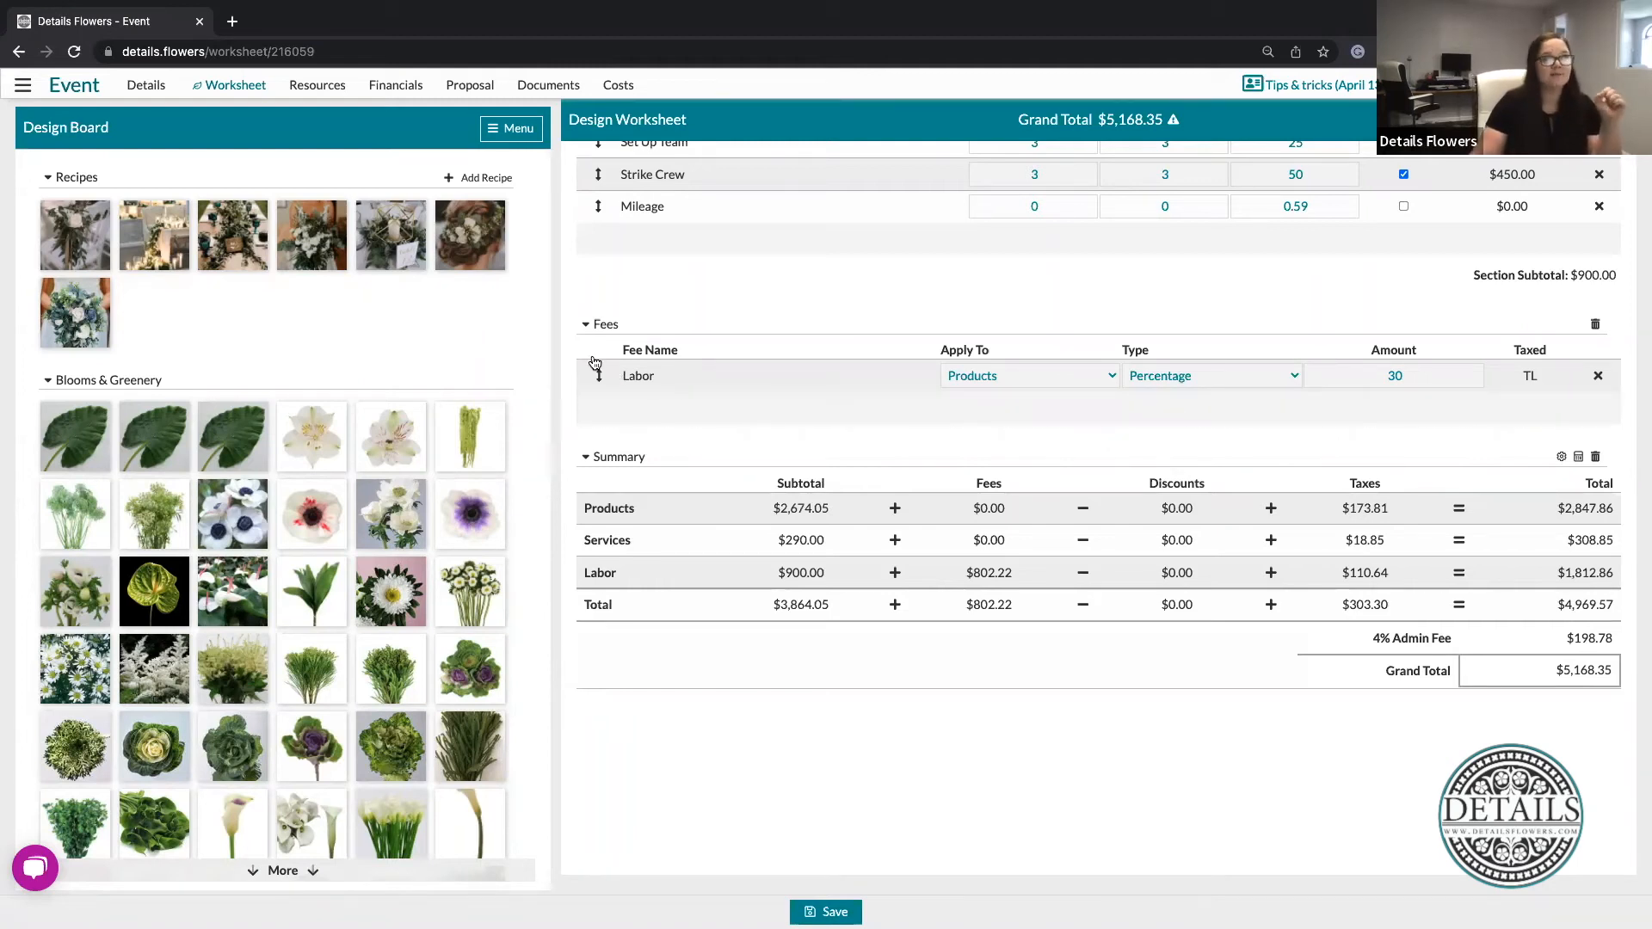
scroll(1054, 375, up, 2)
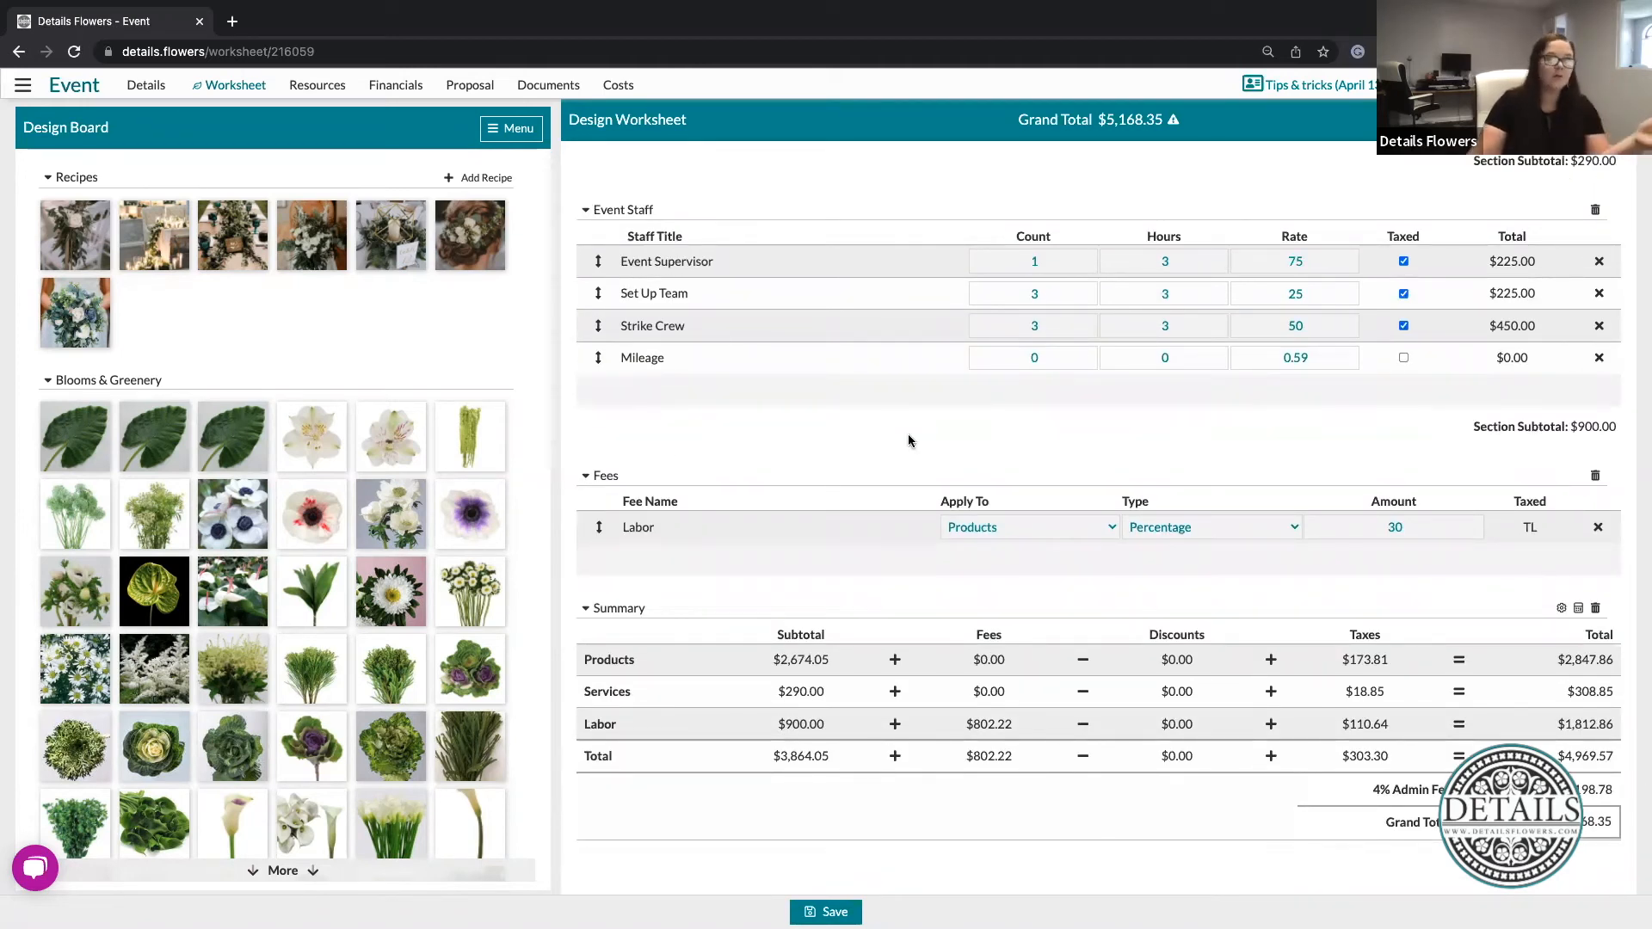
Review the Labor fee's Apply To, Type and Amount settings without changing them.
mouse_move(1066, 410)
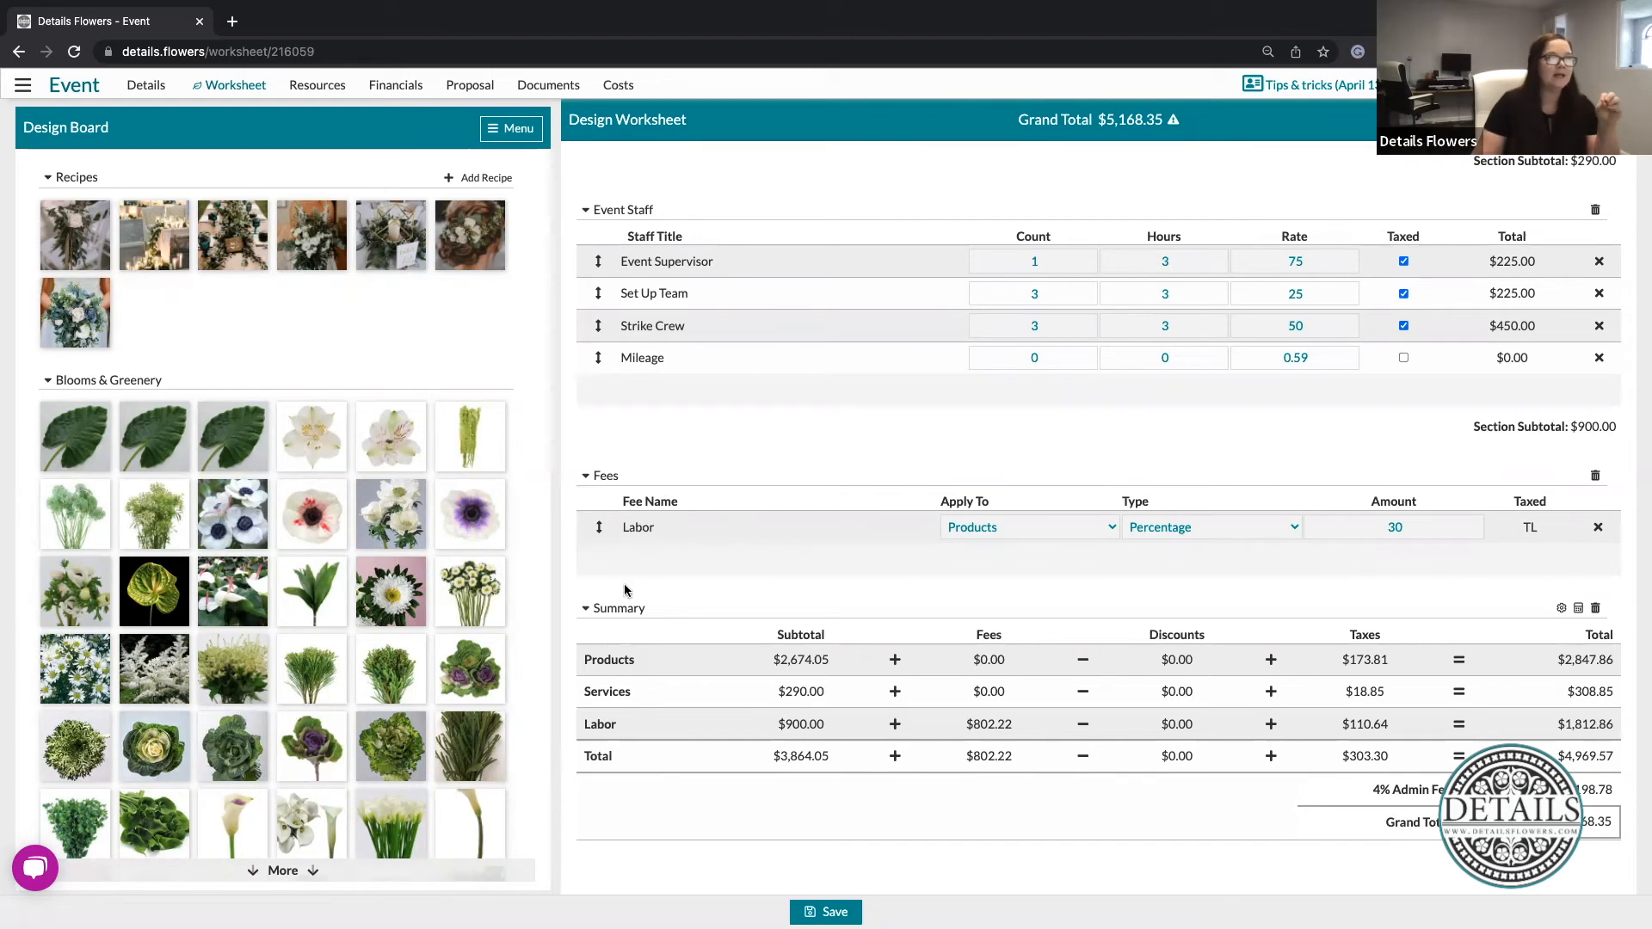
click(1014, 527)
click(1014, 526)
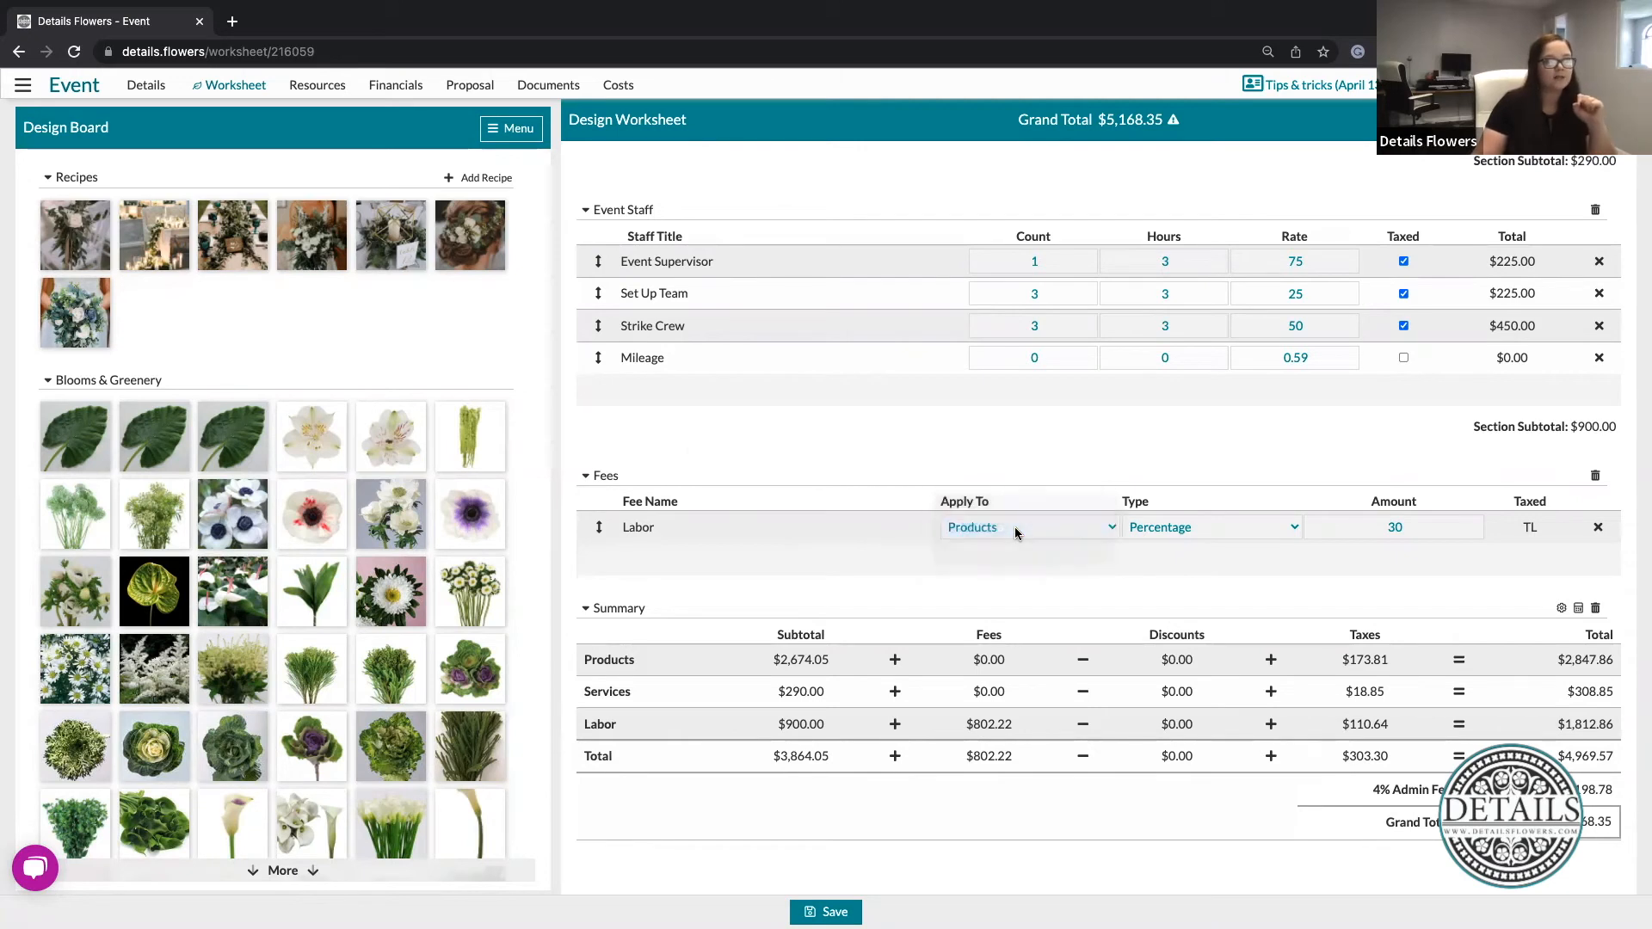
click(1178, 530)
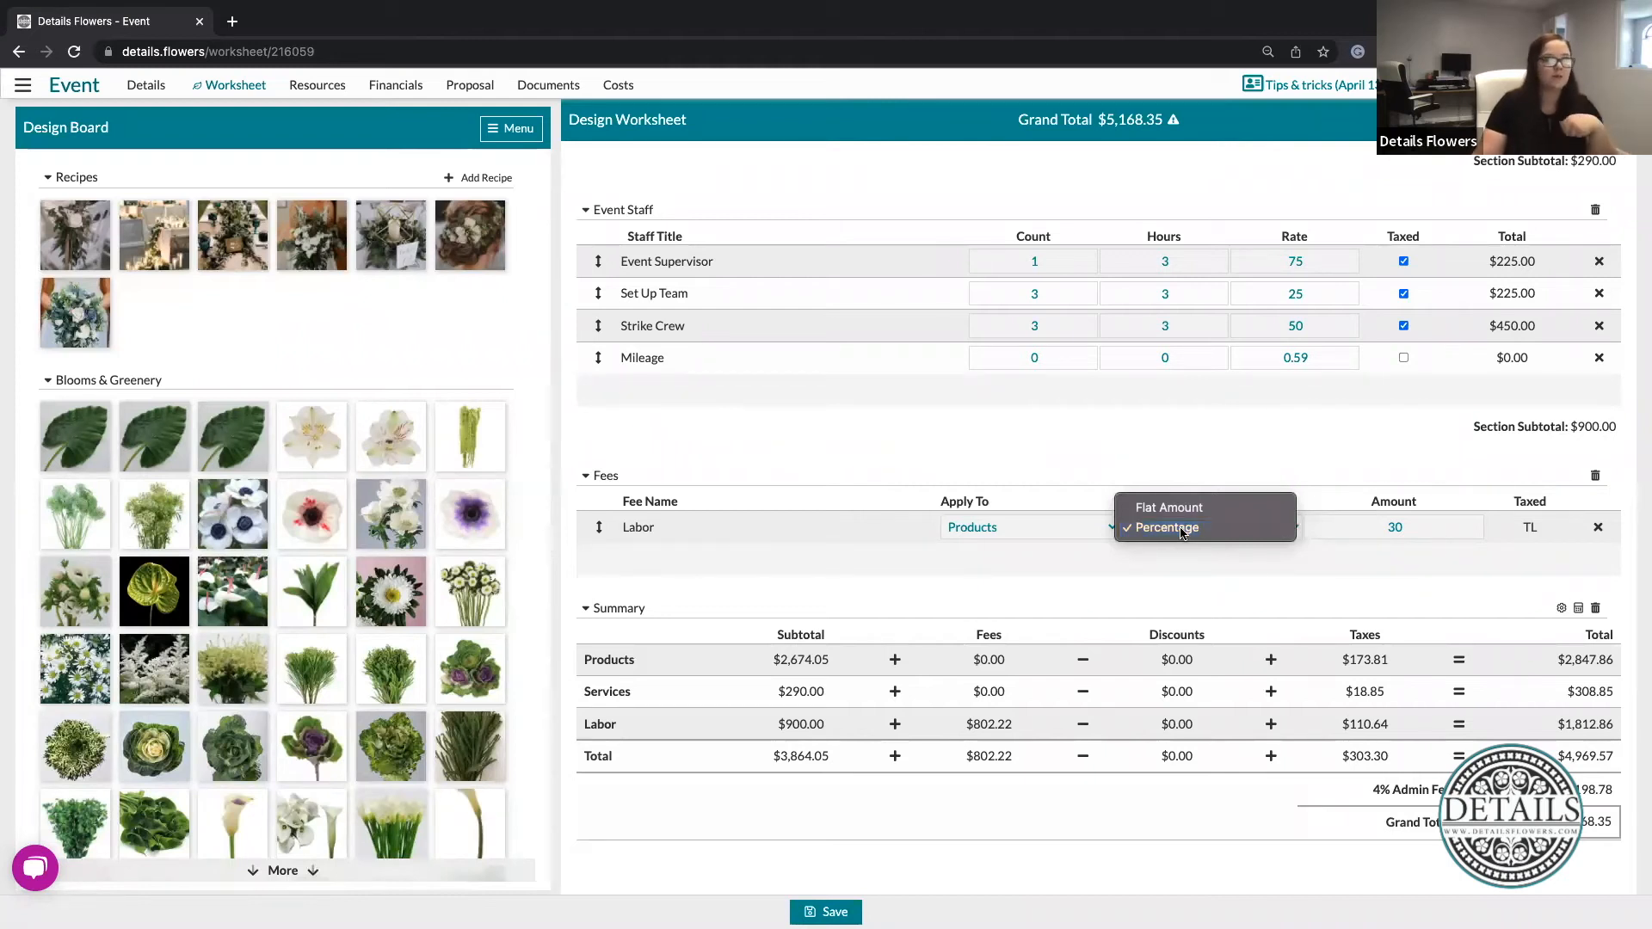
click(1182, 534)
click(1427, 530)
click(1336, 466)
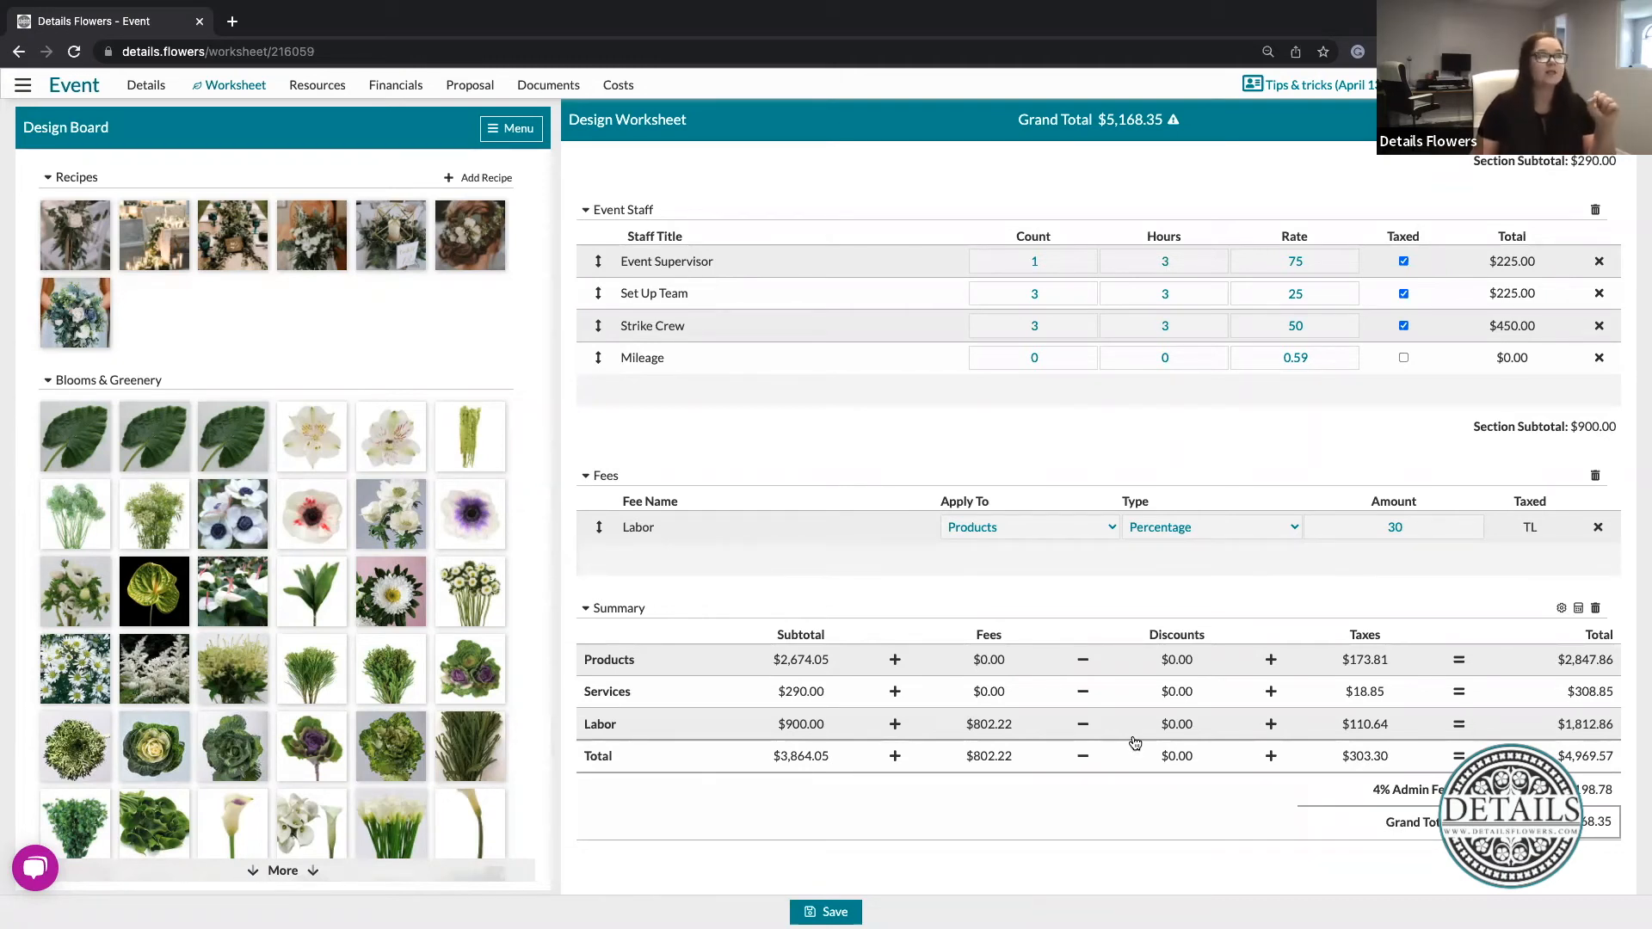
Add a new row to the Fees section and name it Delivery Fee.
click(1110, 561)
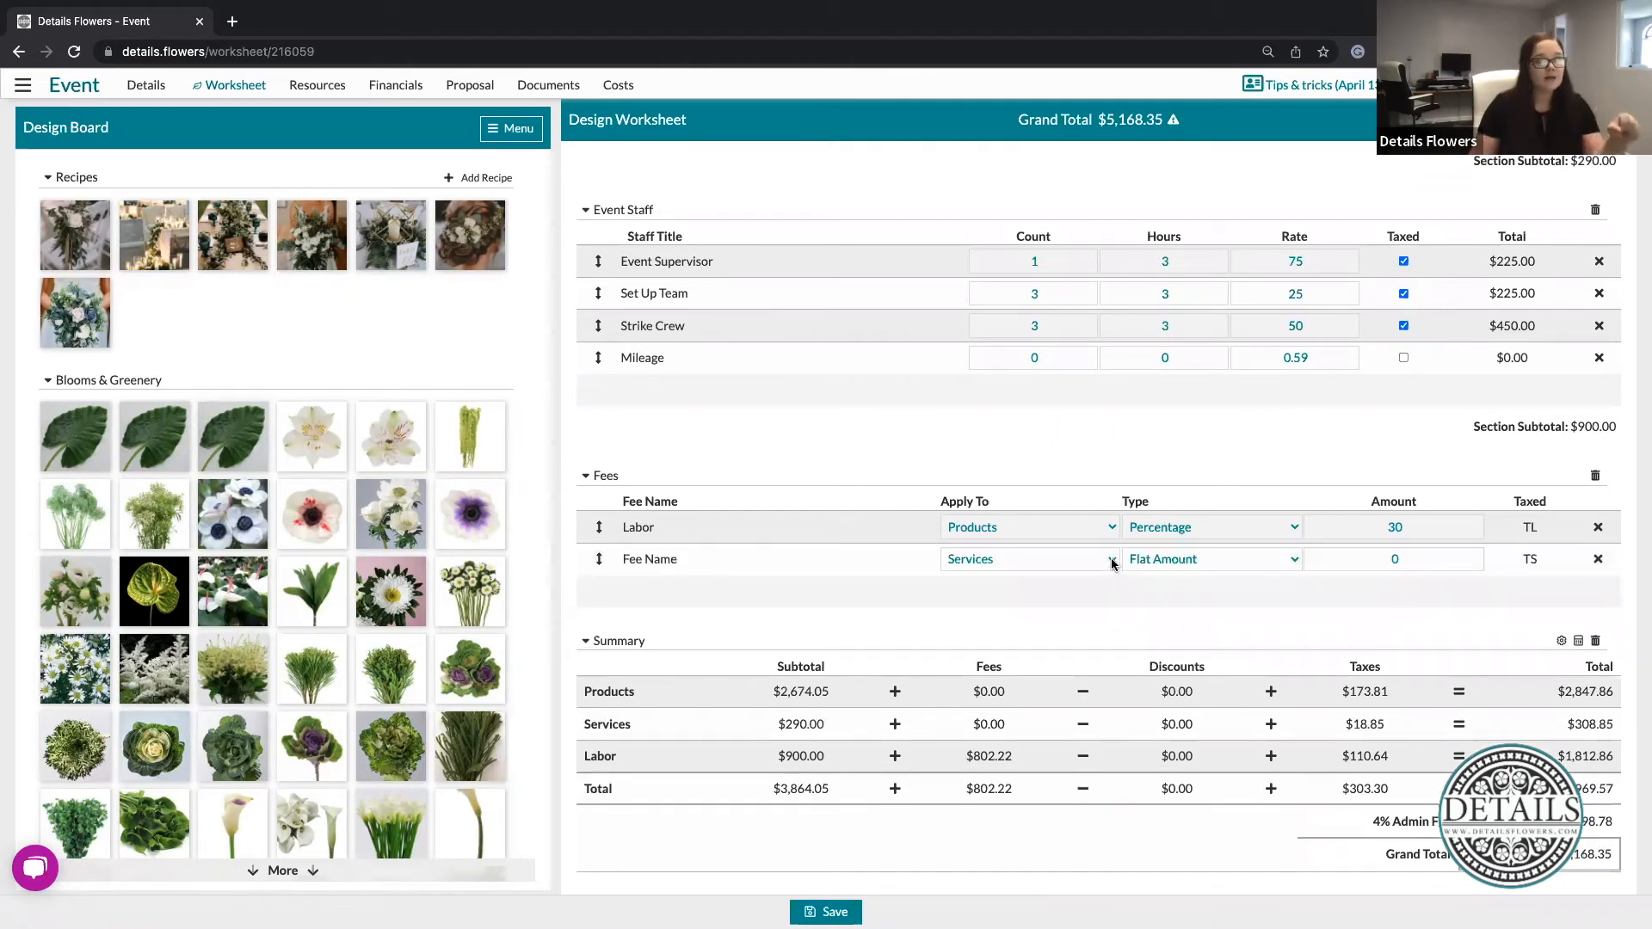
click(675, 560)
triple_click(626, 559)
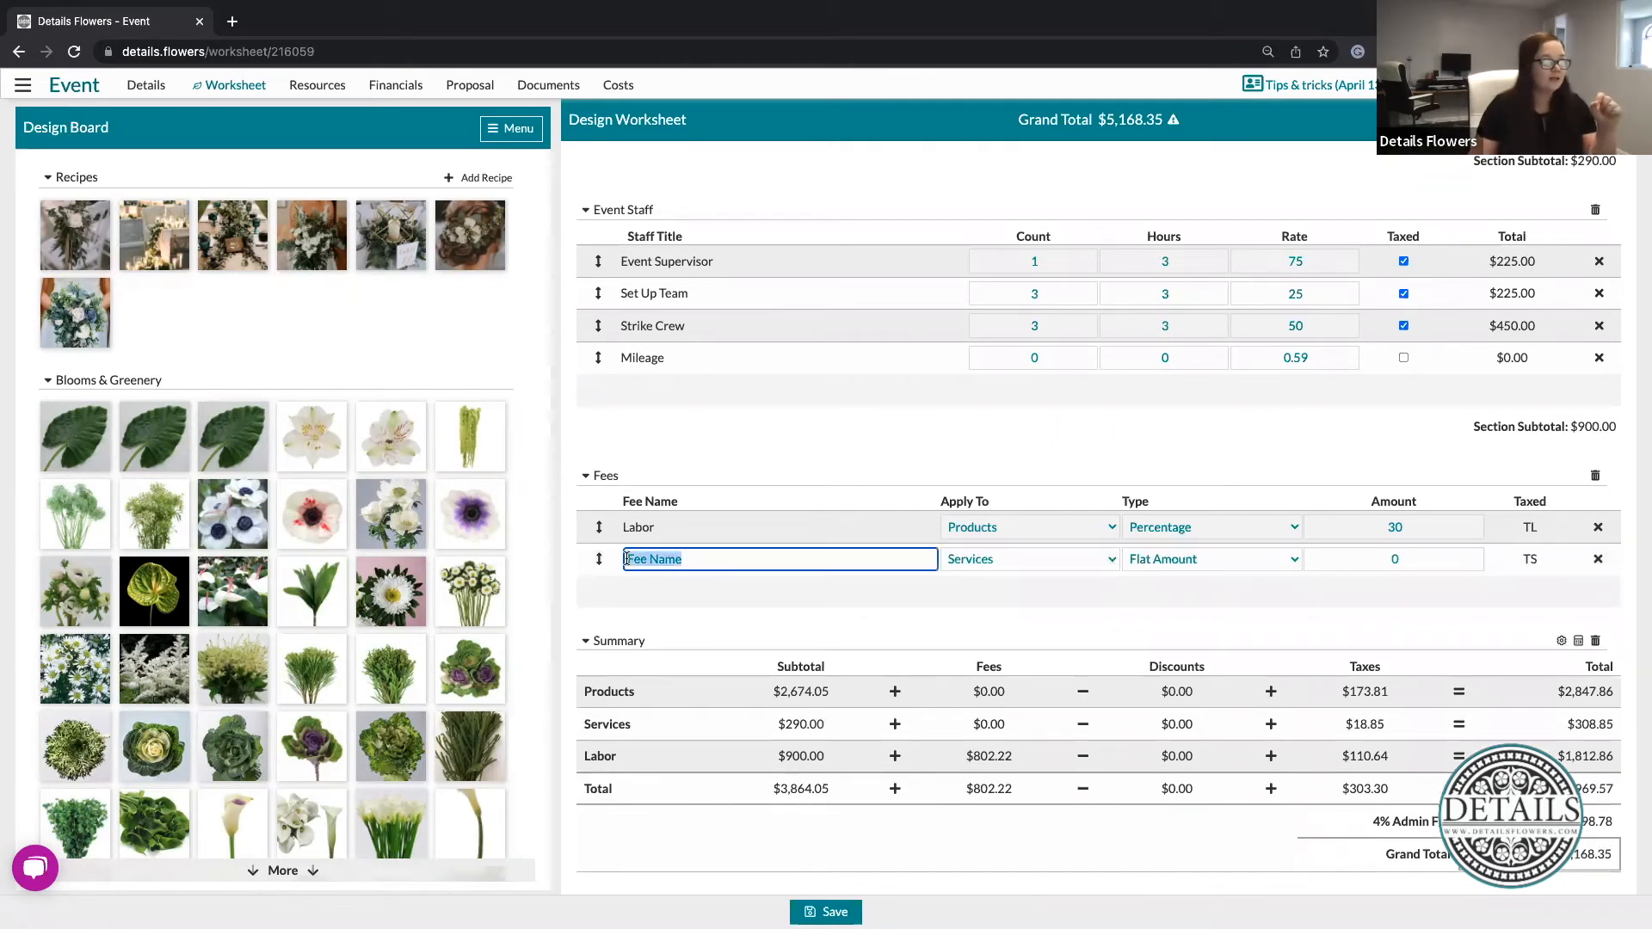
key(BackSpace)
text(Delivery Fee)
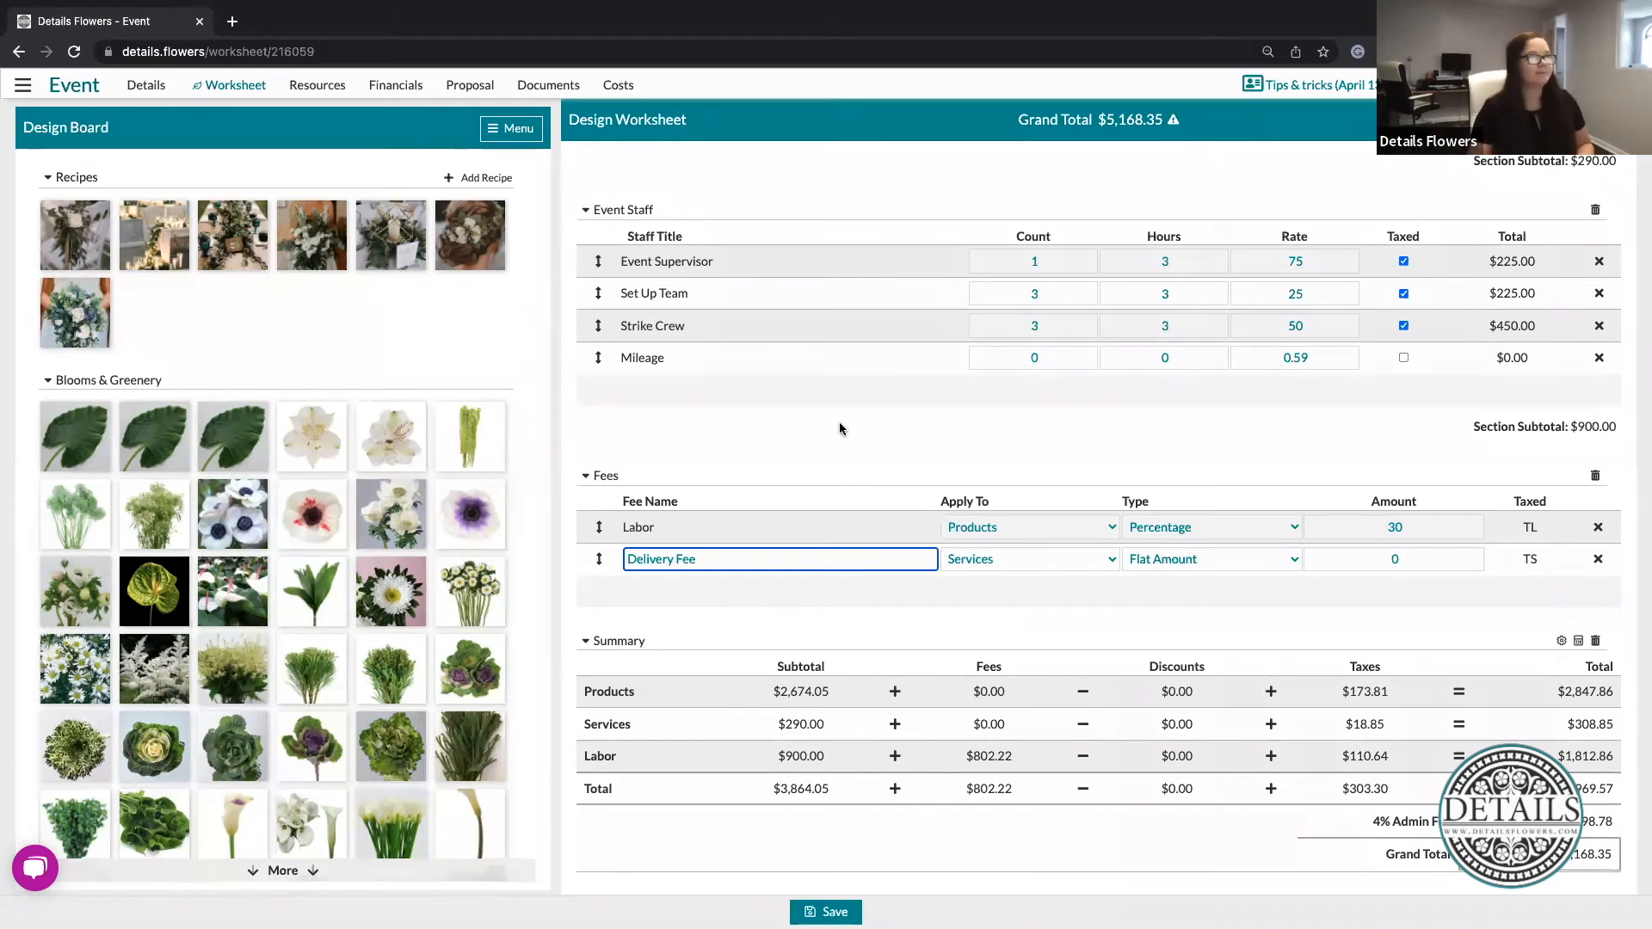
key(Return)
Apply the Delivery Fee to Products as a Flat Amount of 200.
click(996, 564)
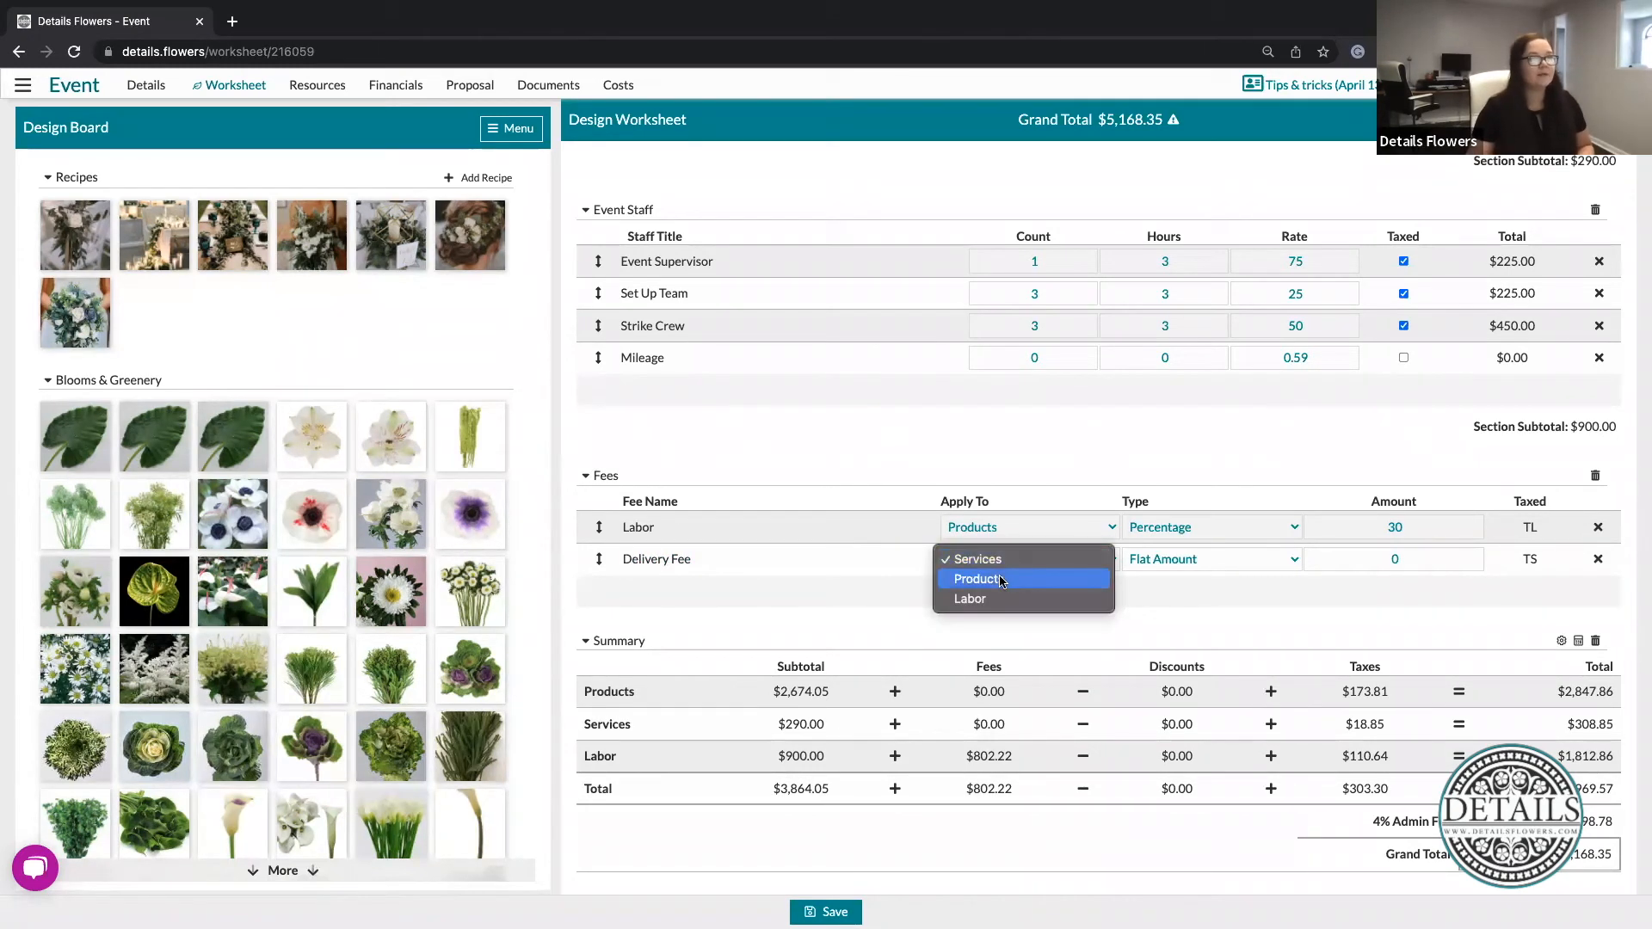
click(999, 574)
click(1218, 566)
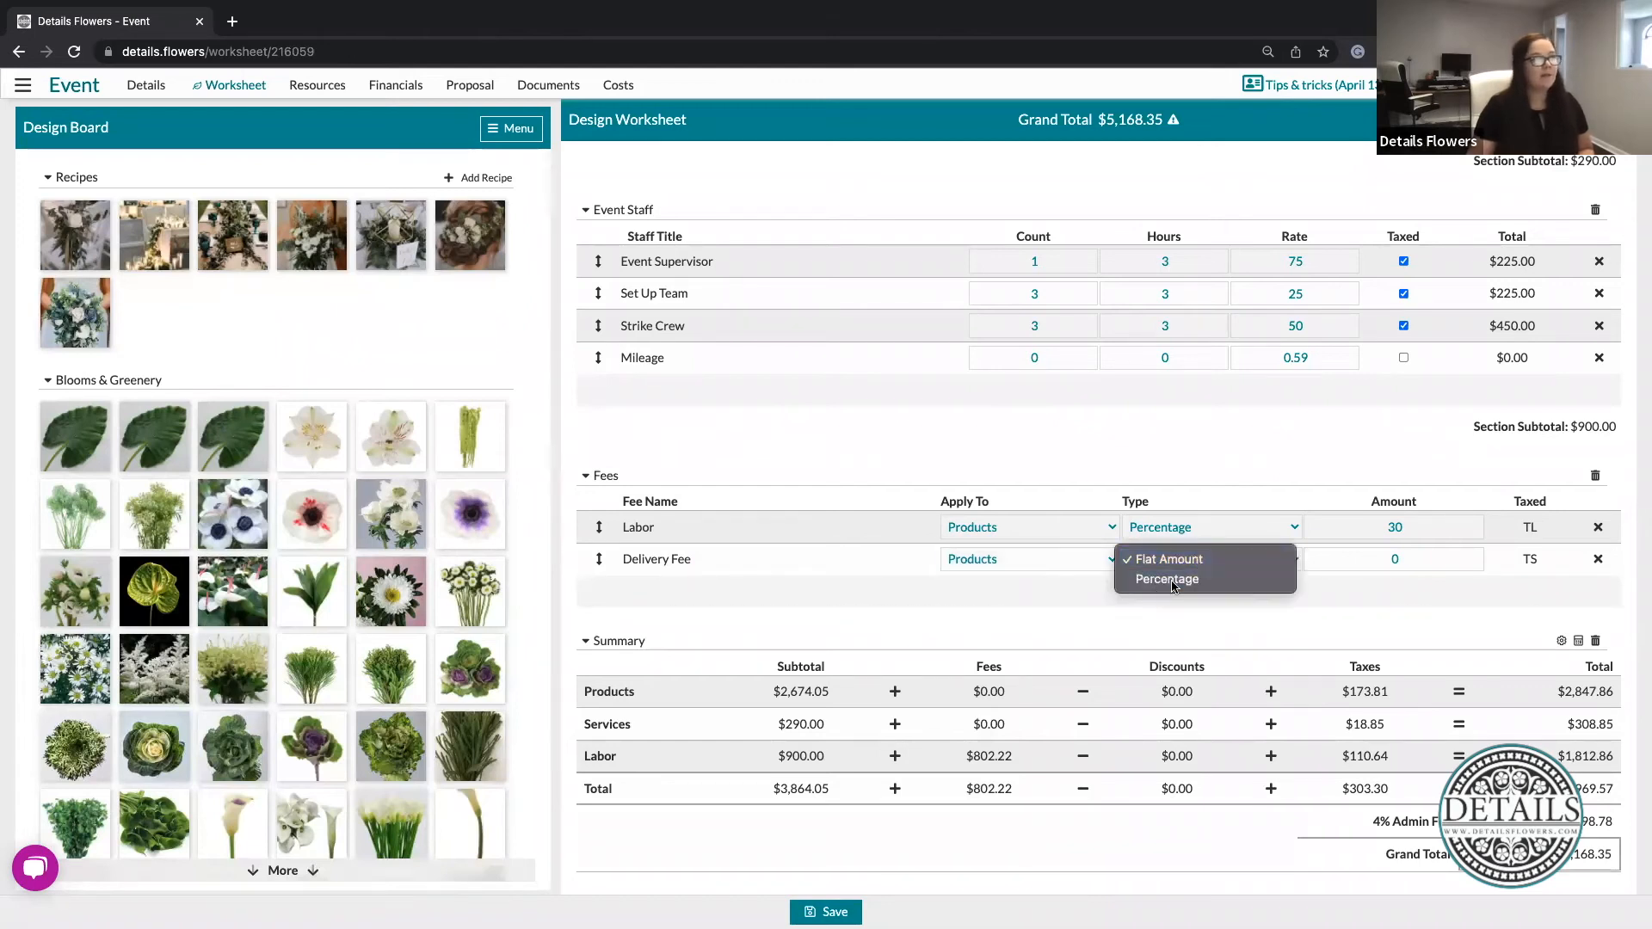
click(1168, 559)
click(1418, 560)
text(200)
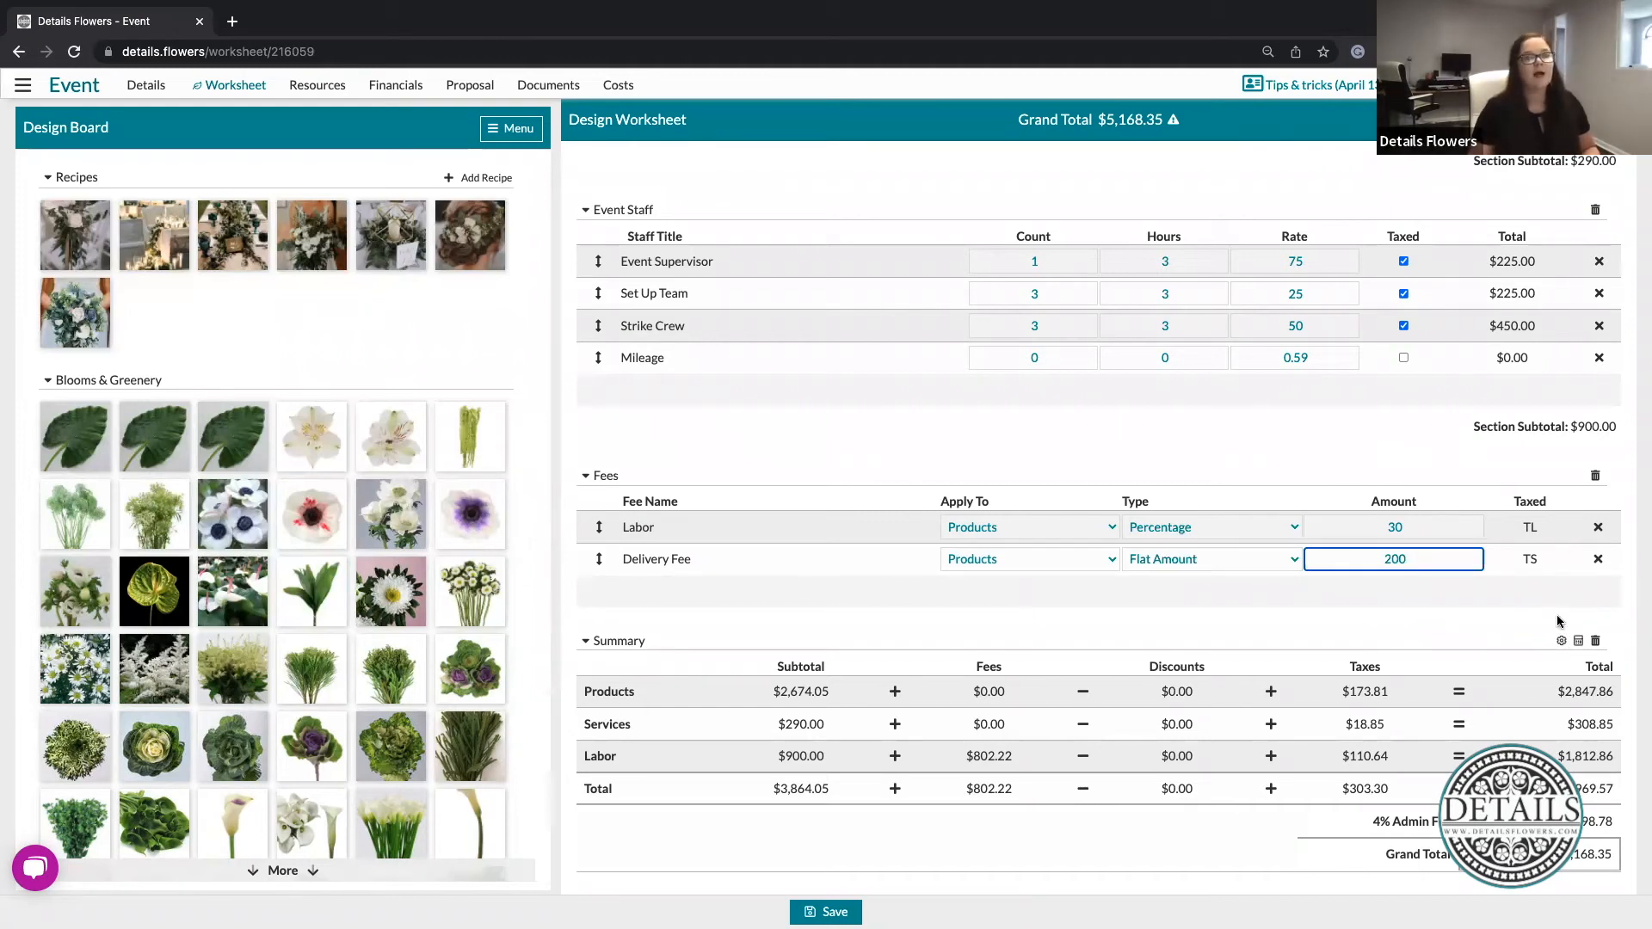
click(1511, 549)
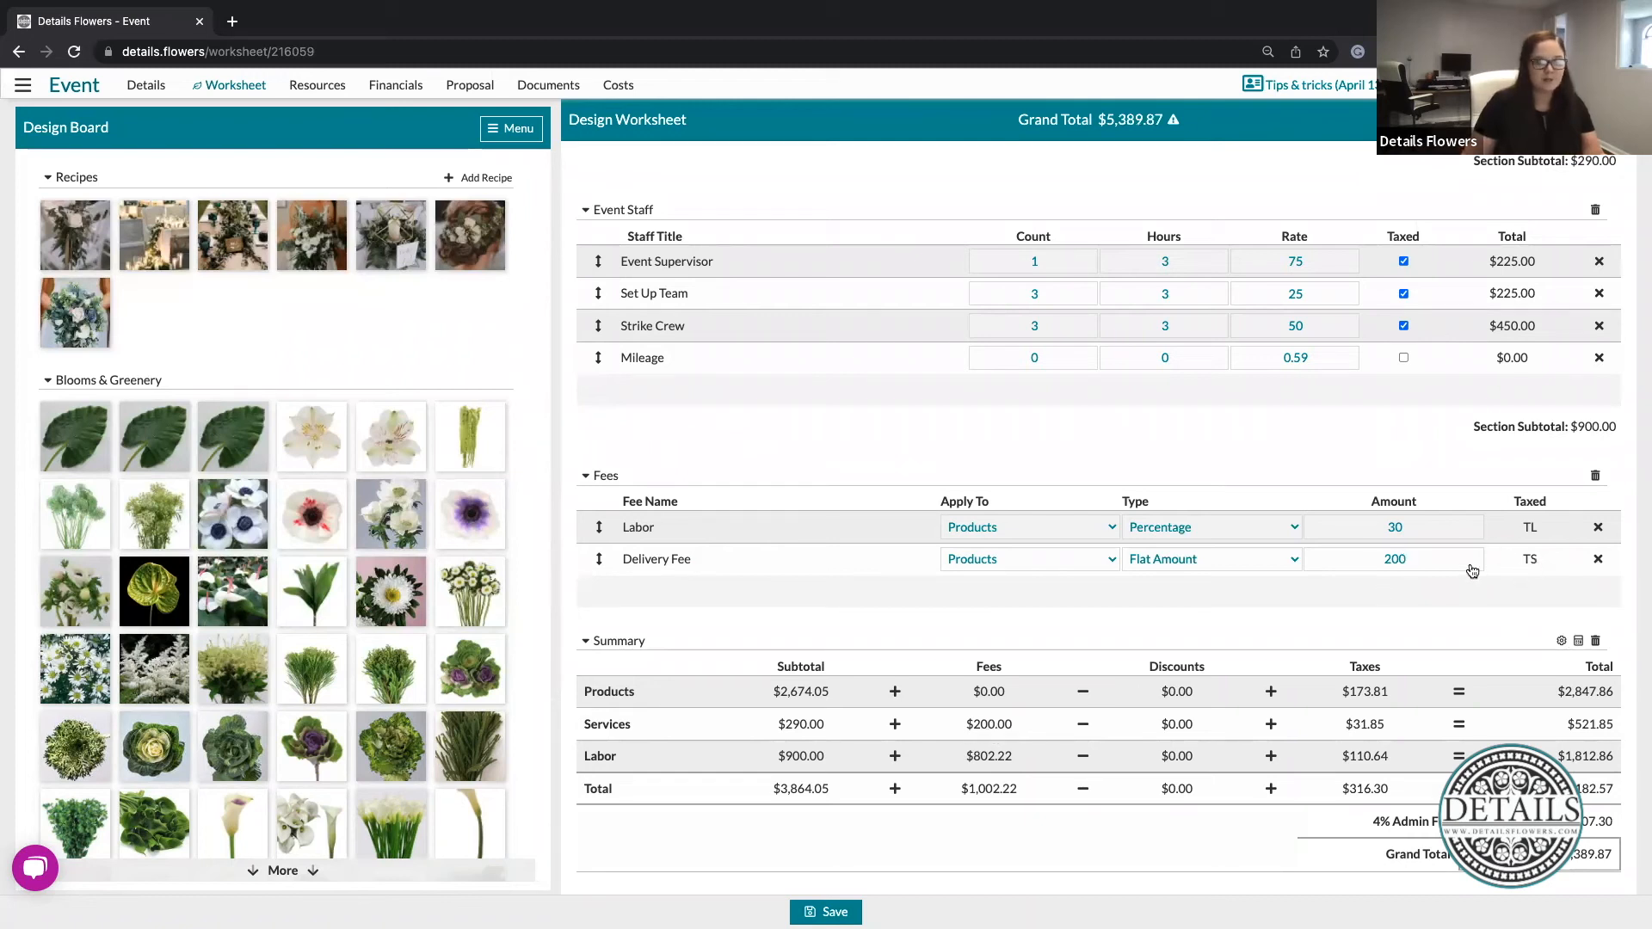
Examine the Summary's fees and the subtotals for Products, Services and Labor against the Services and Event Staff sections.
triple_click(1030, 762)
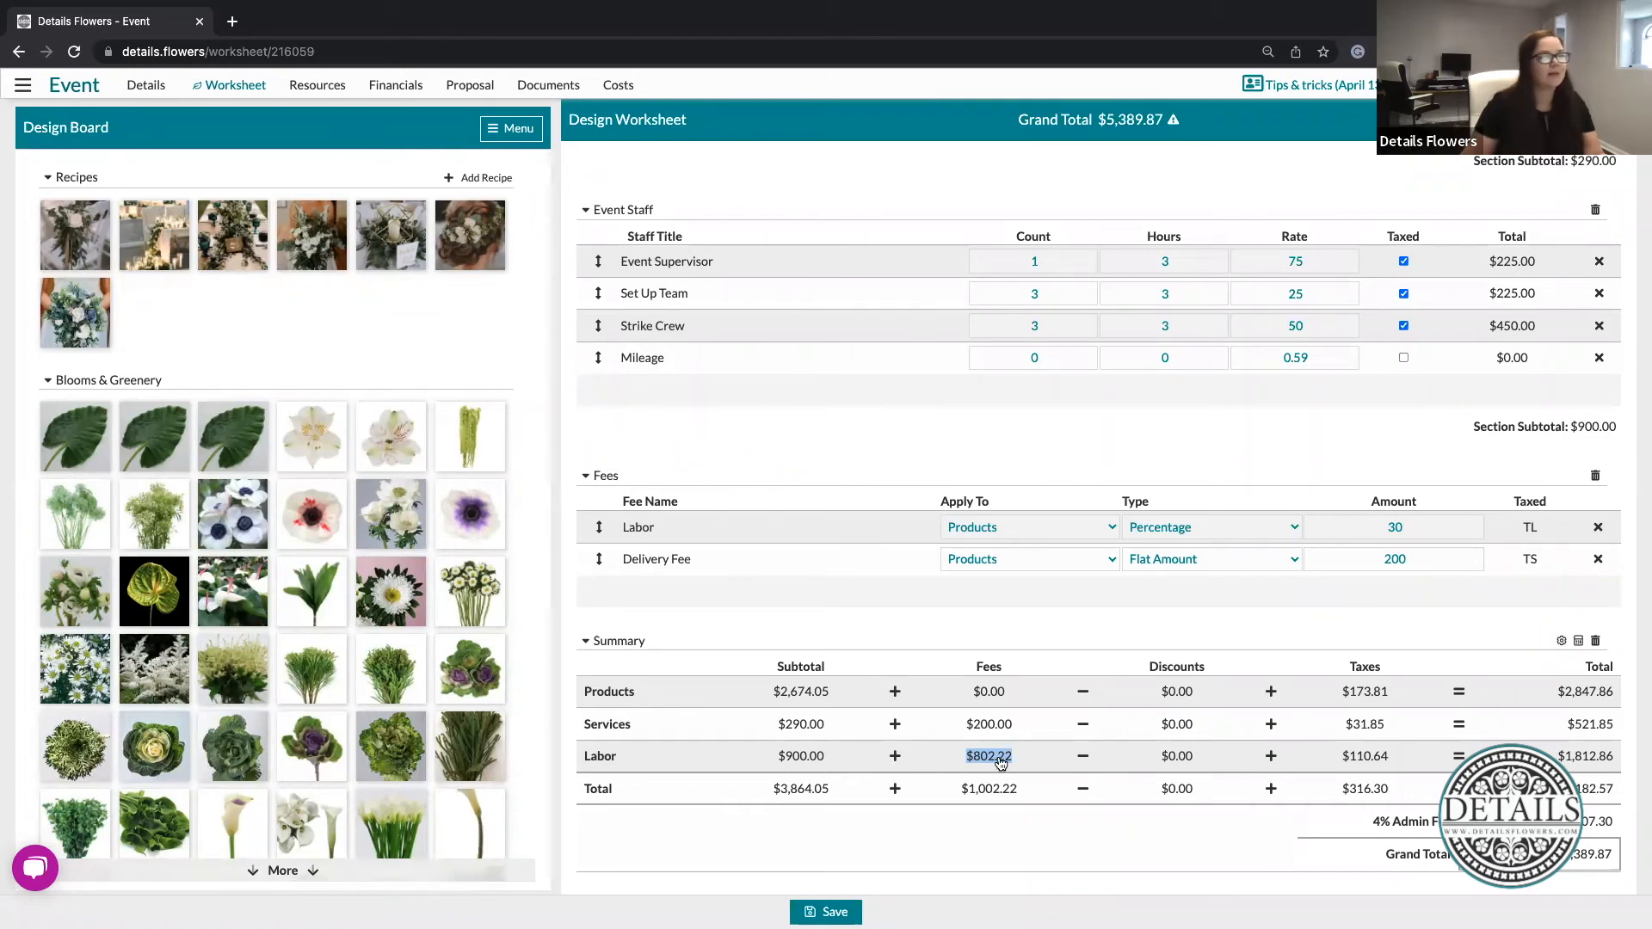
click(1353, 635)
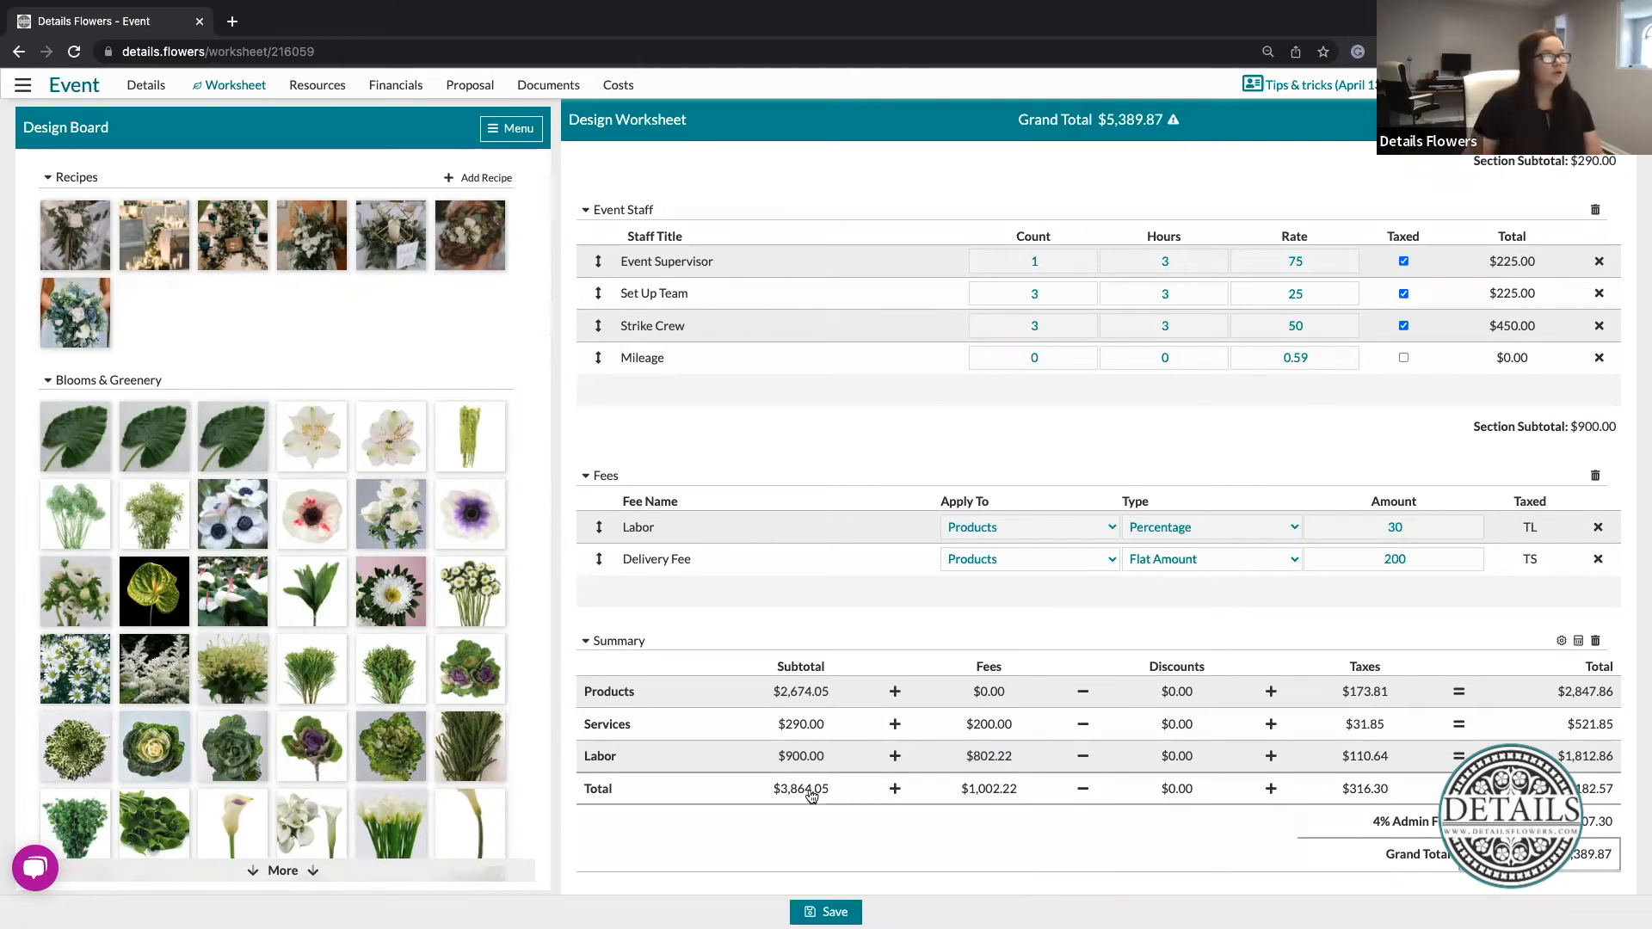
drag(780, 692, 842, 699)
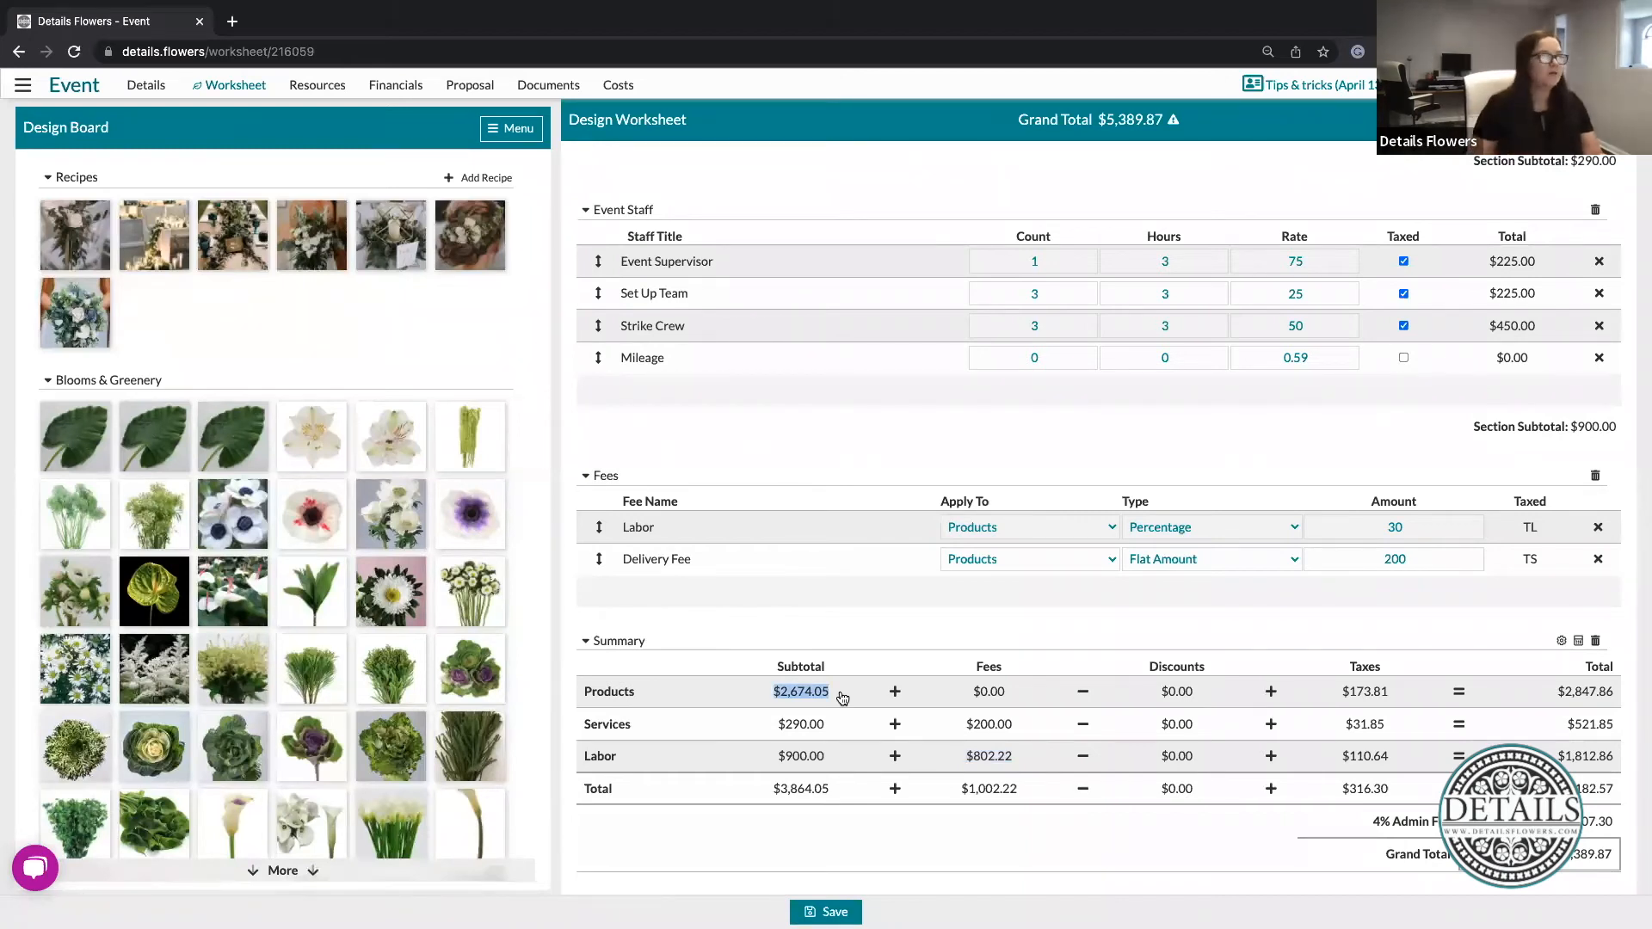
drag(771, 731, 832, 730)
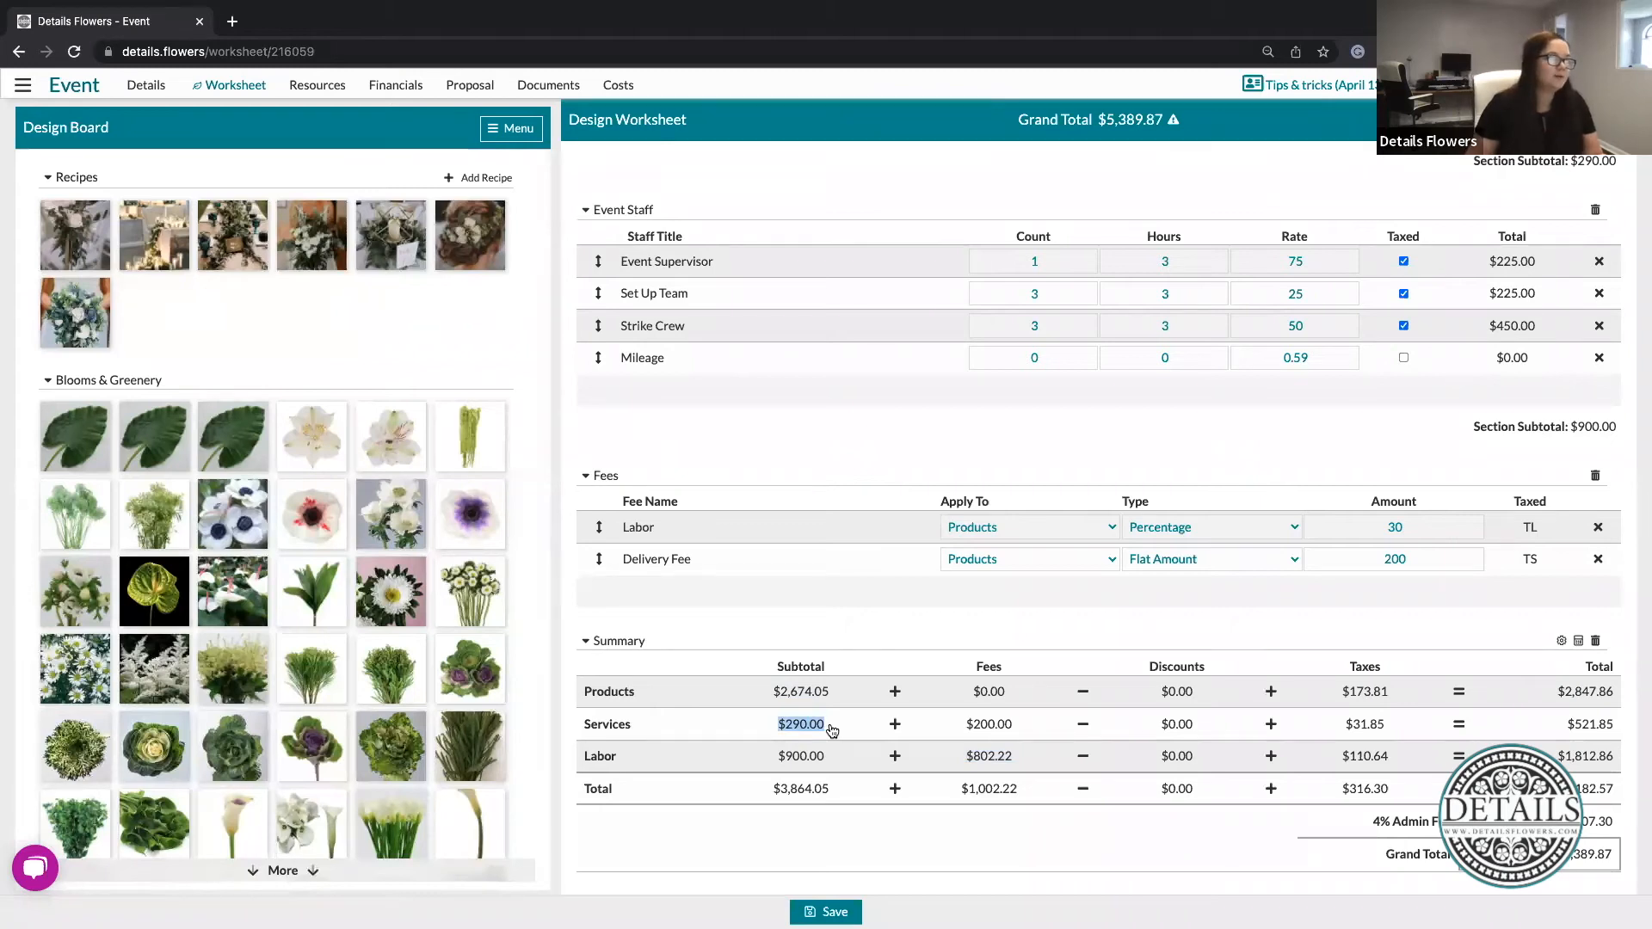
scroll(832, 730, up, 4)
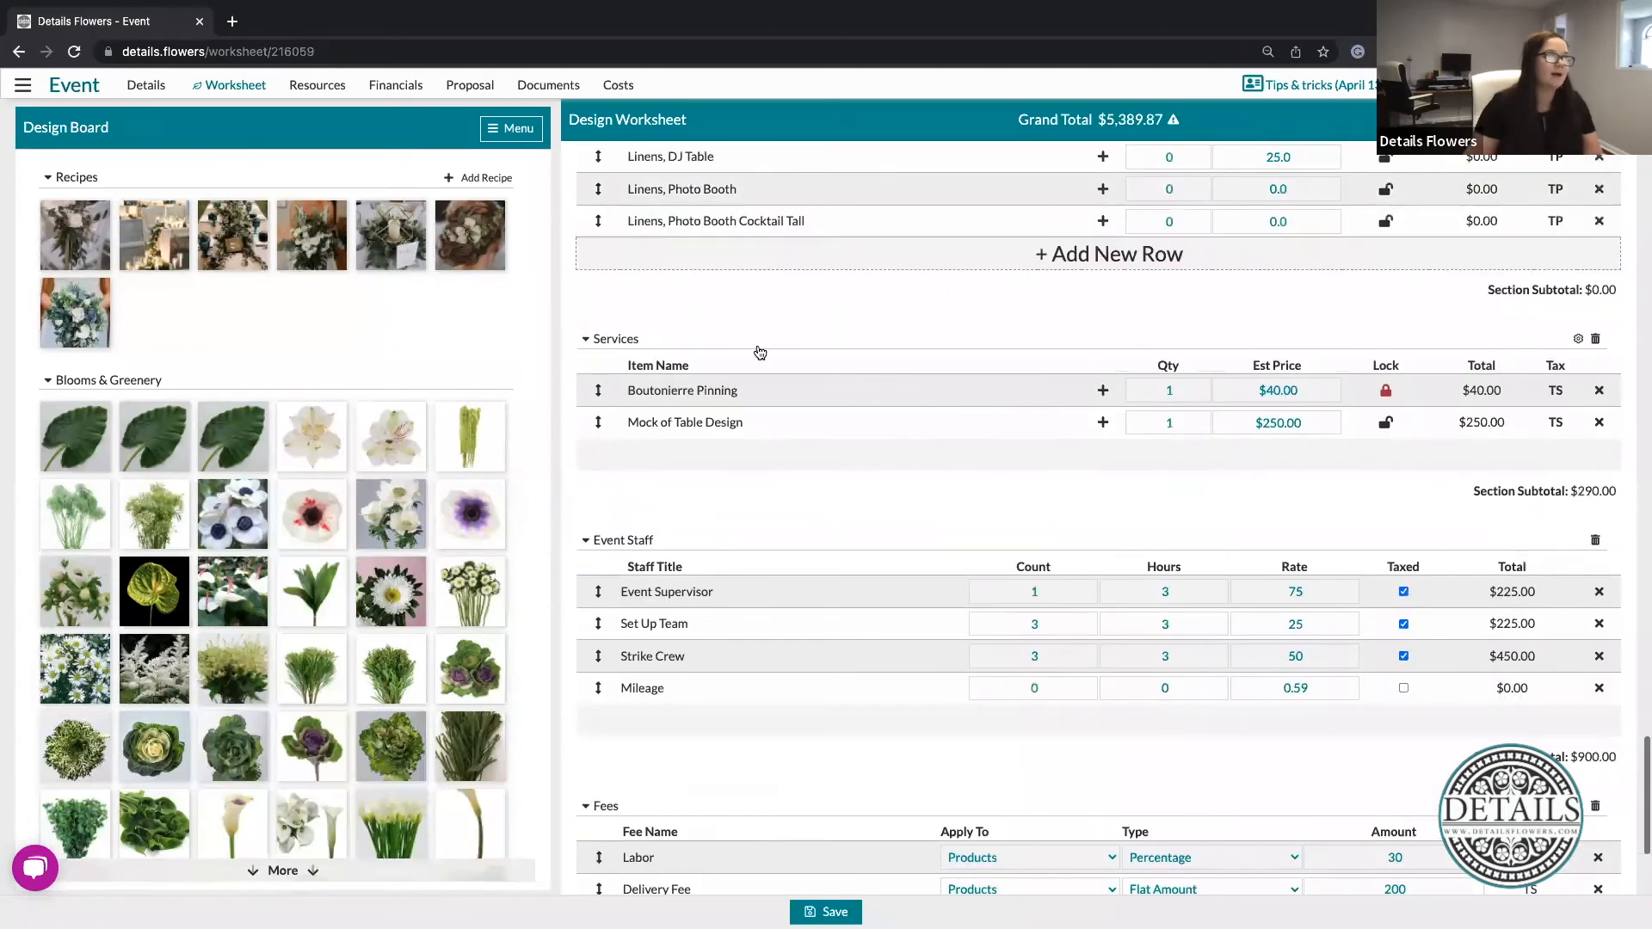
scroll(926, 534, down, 6)
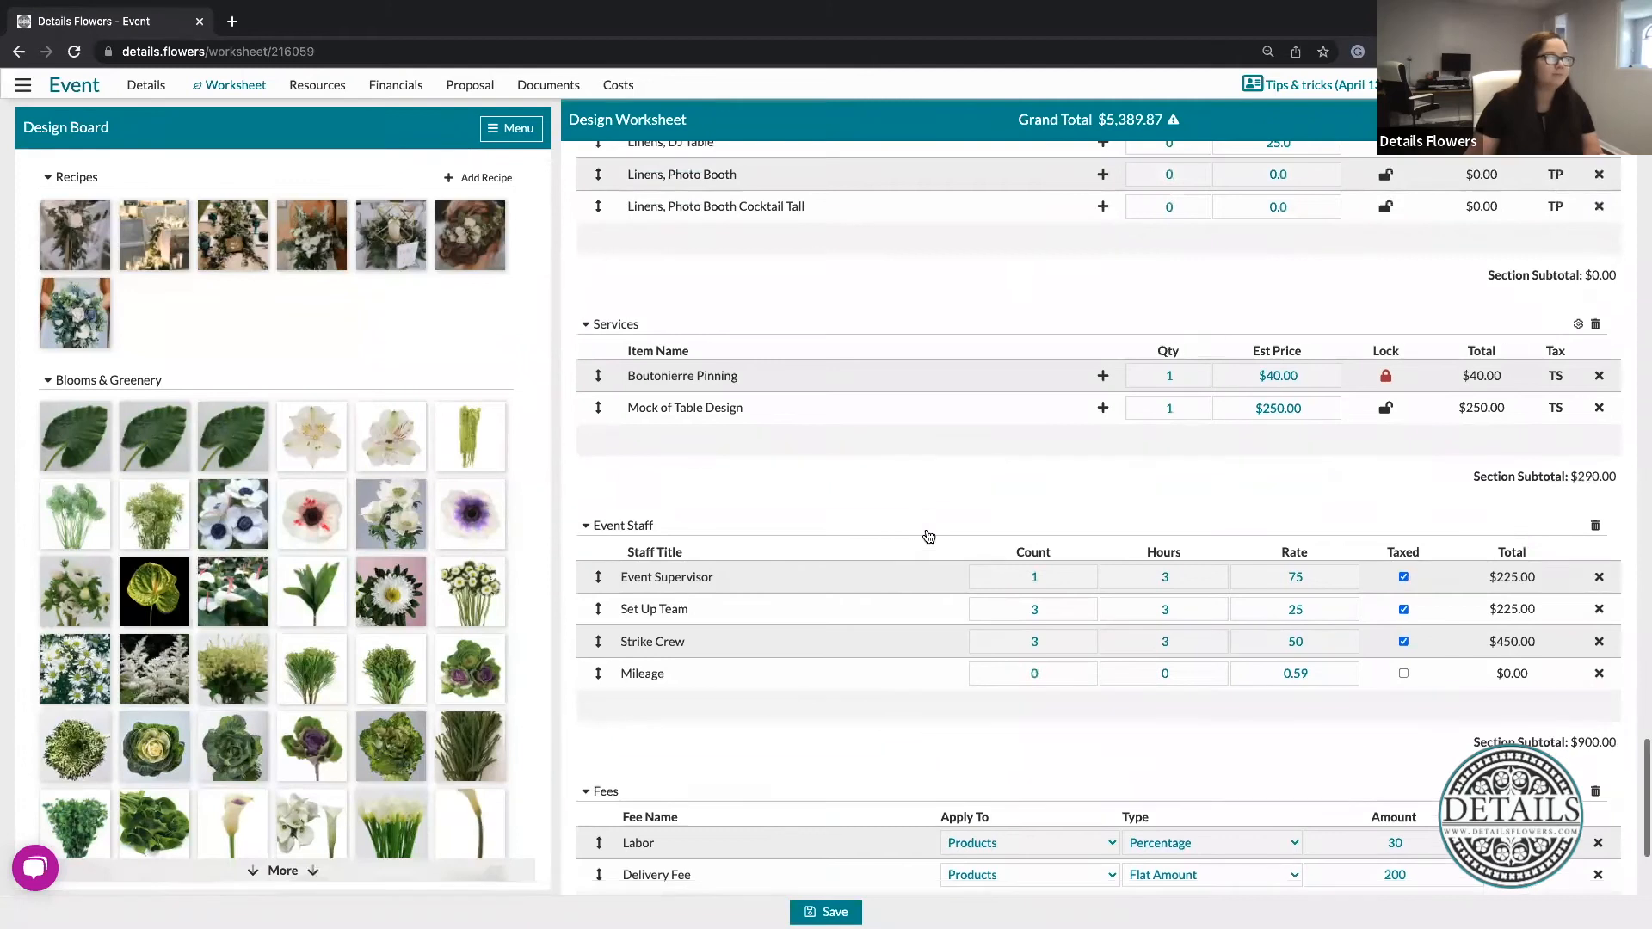
drag(766, 575, 858, 575)
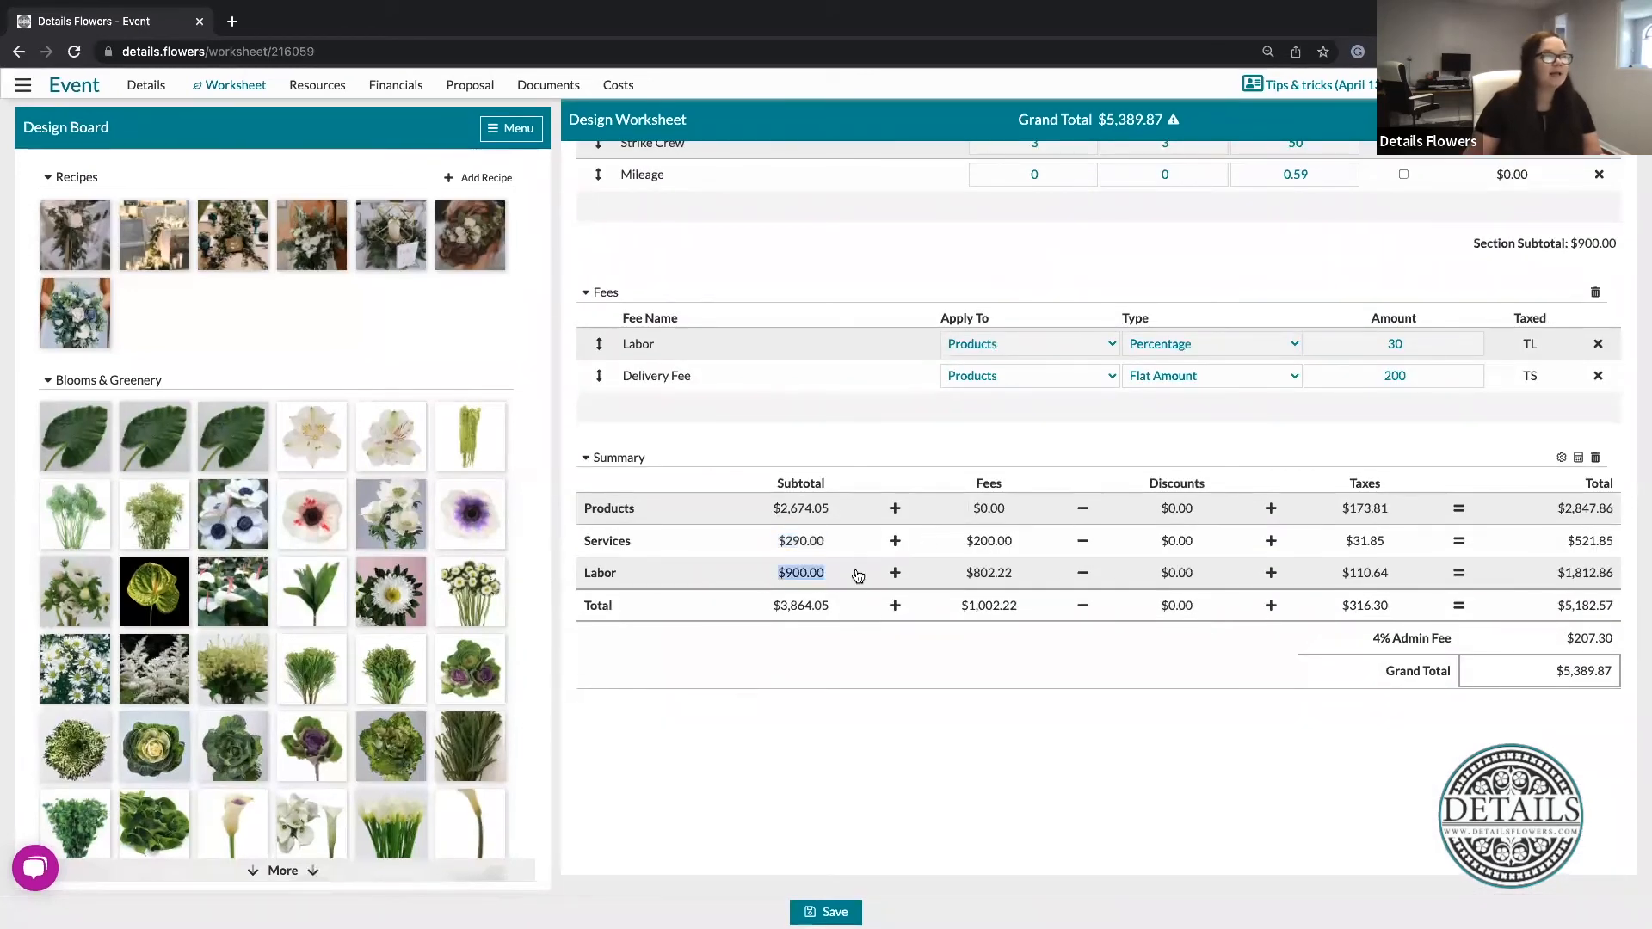
scroll(856, 574, up, 3)
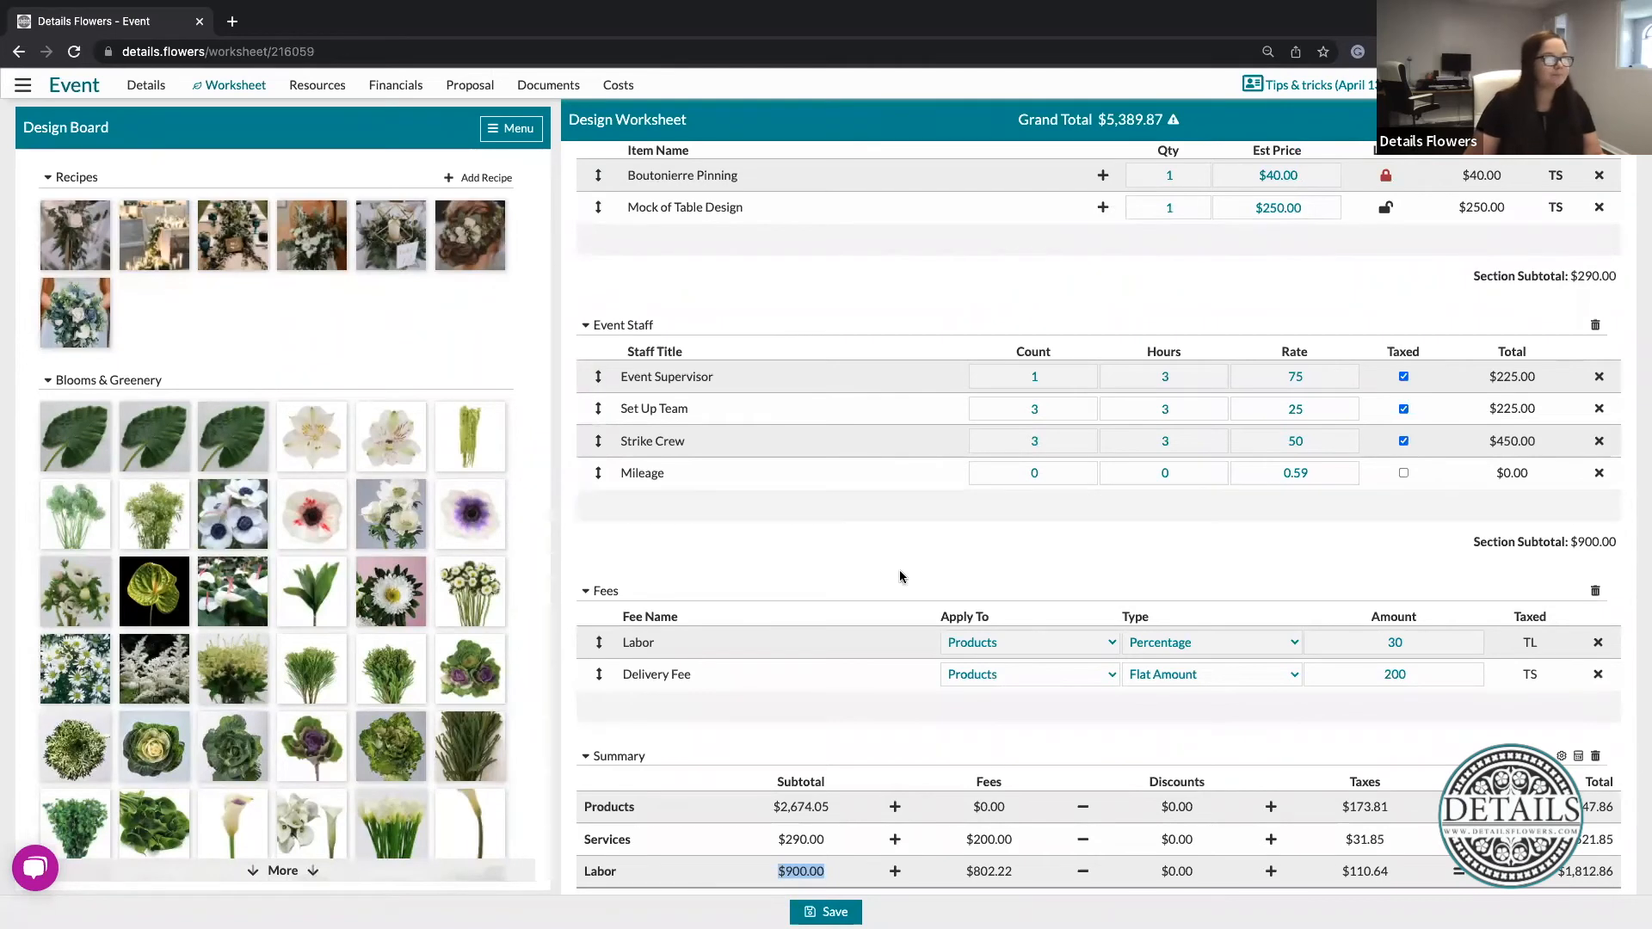
scroll(898, 573, down, 3)
click(1172, 675)
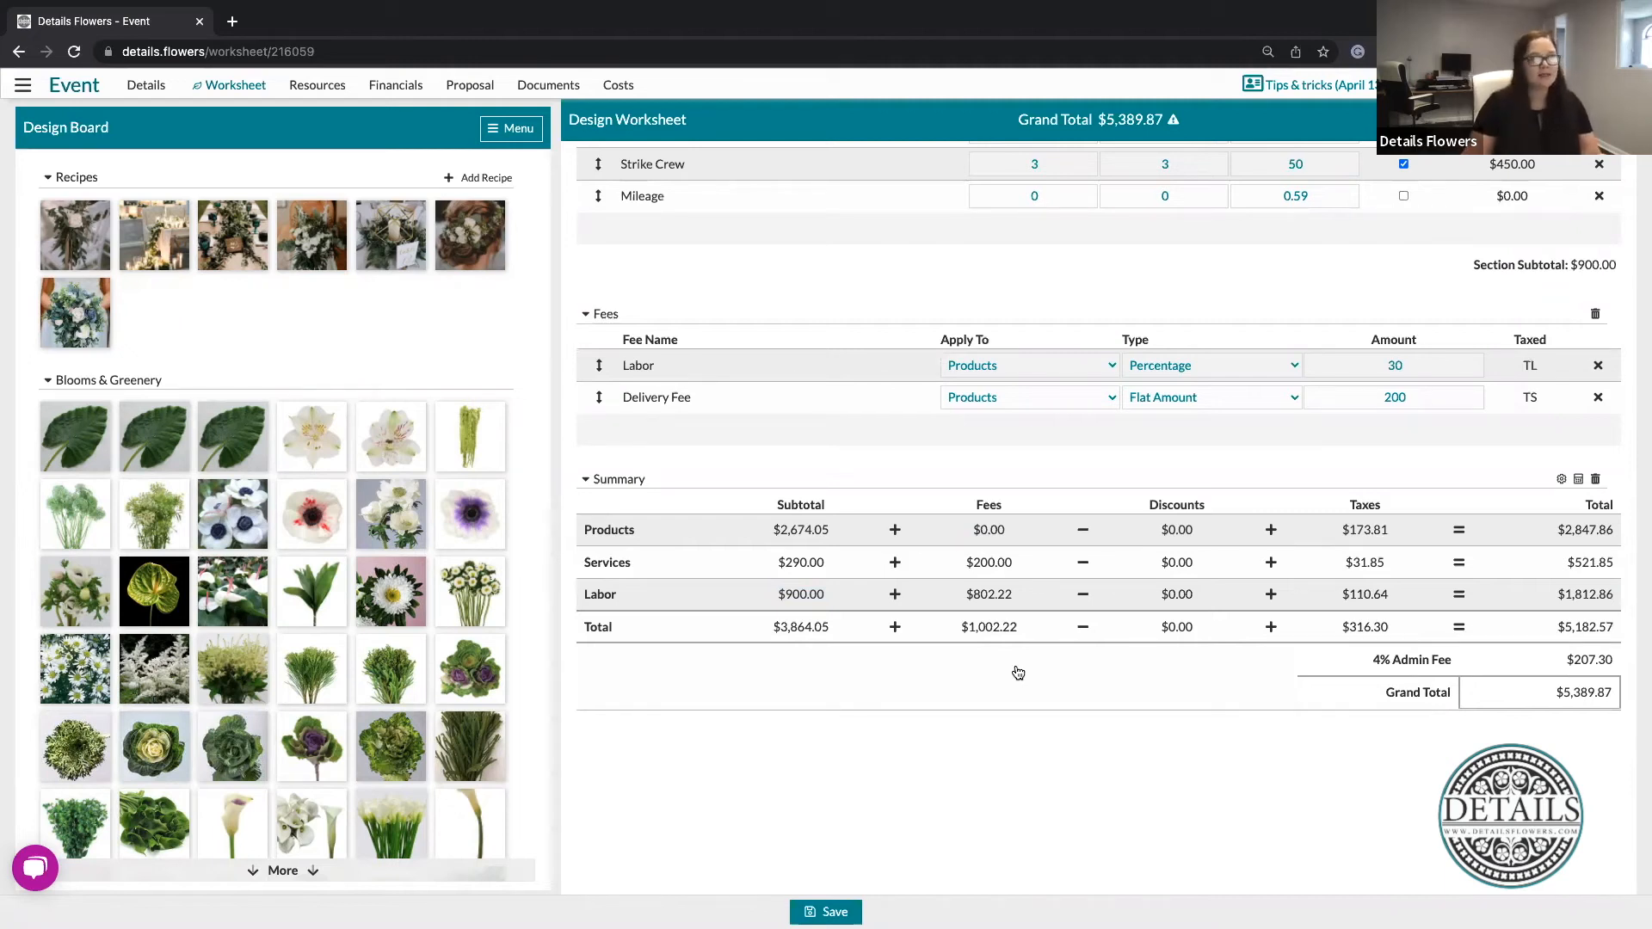
Add a Discounts section to the end of the Design Worksheet.
mouse_move(1106, 777)
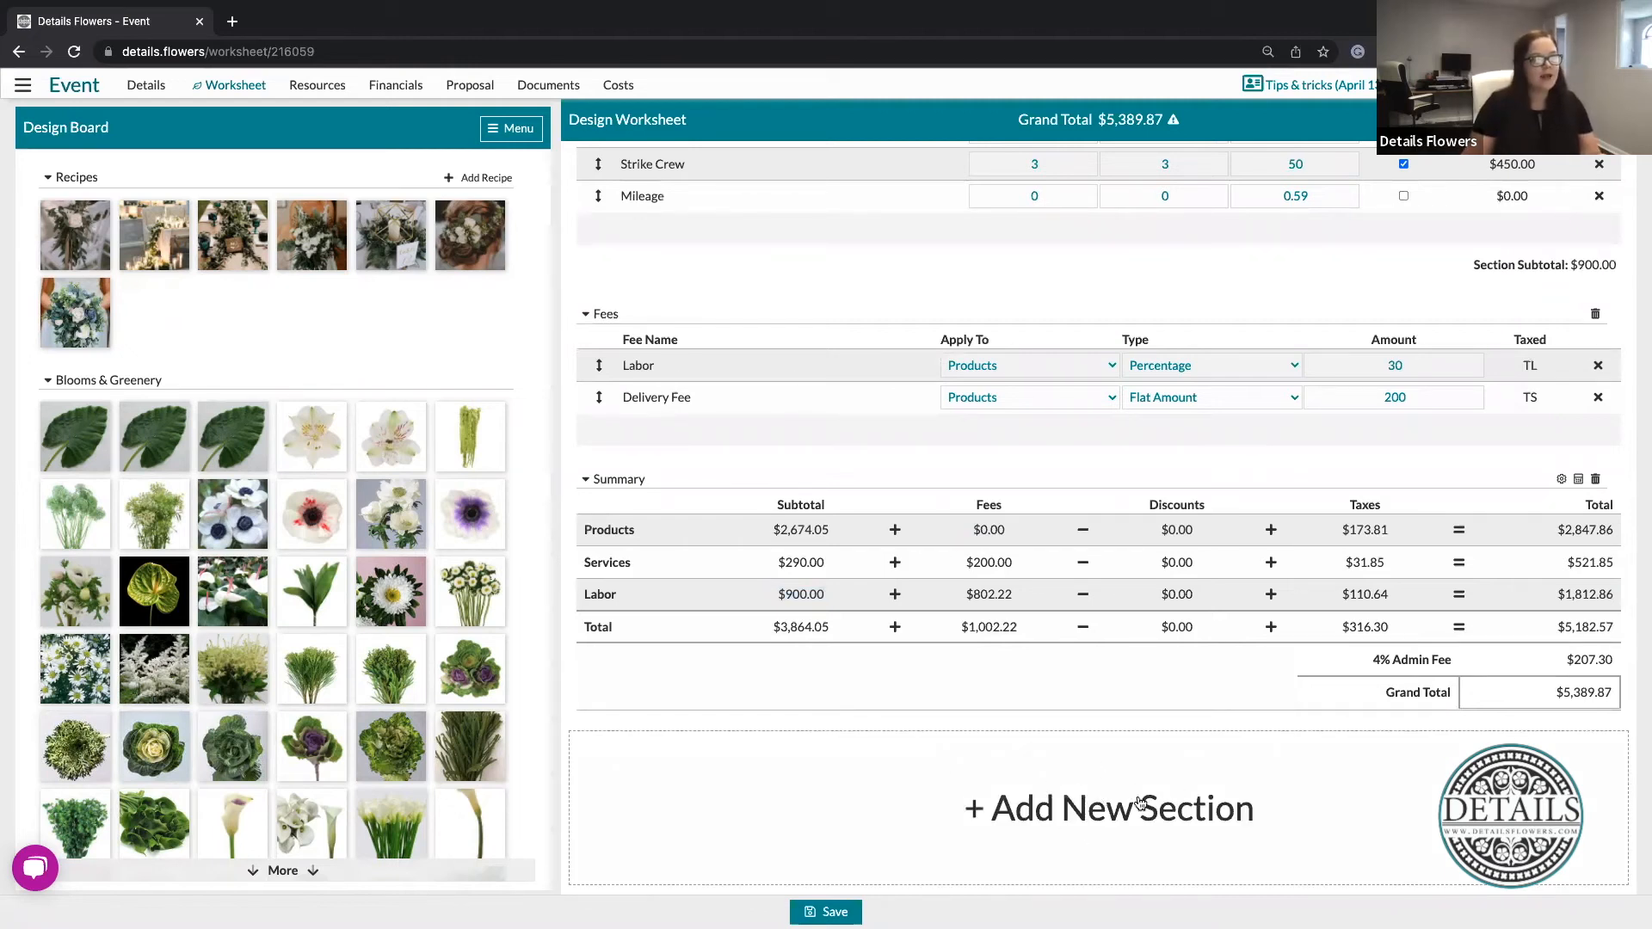
click(1094, 804)
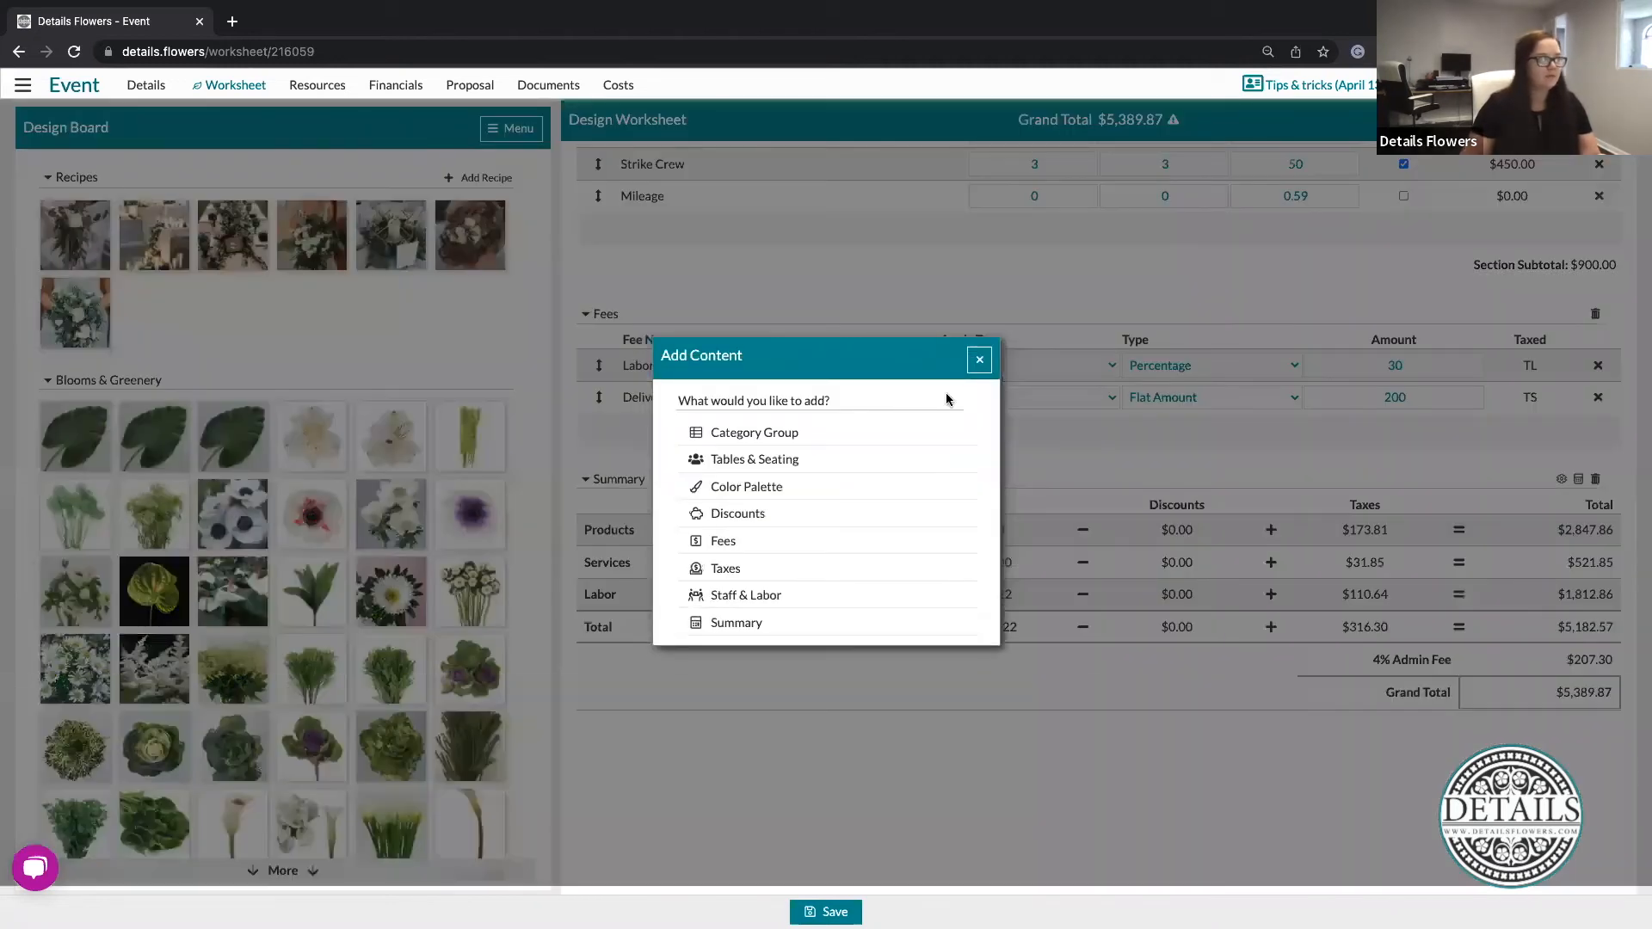
click(737, 514)
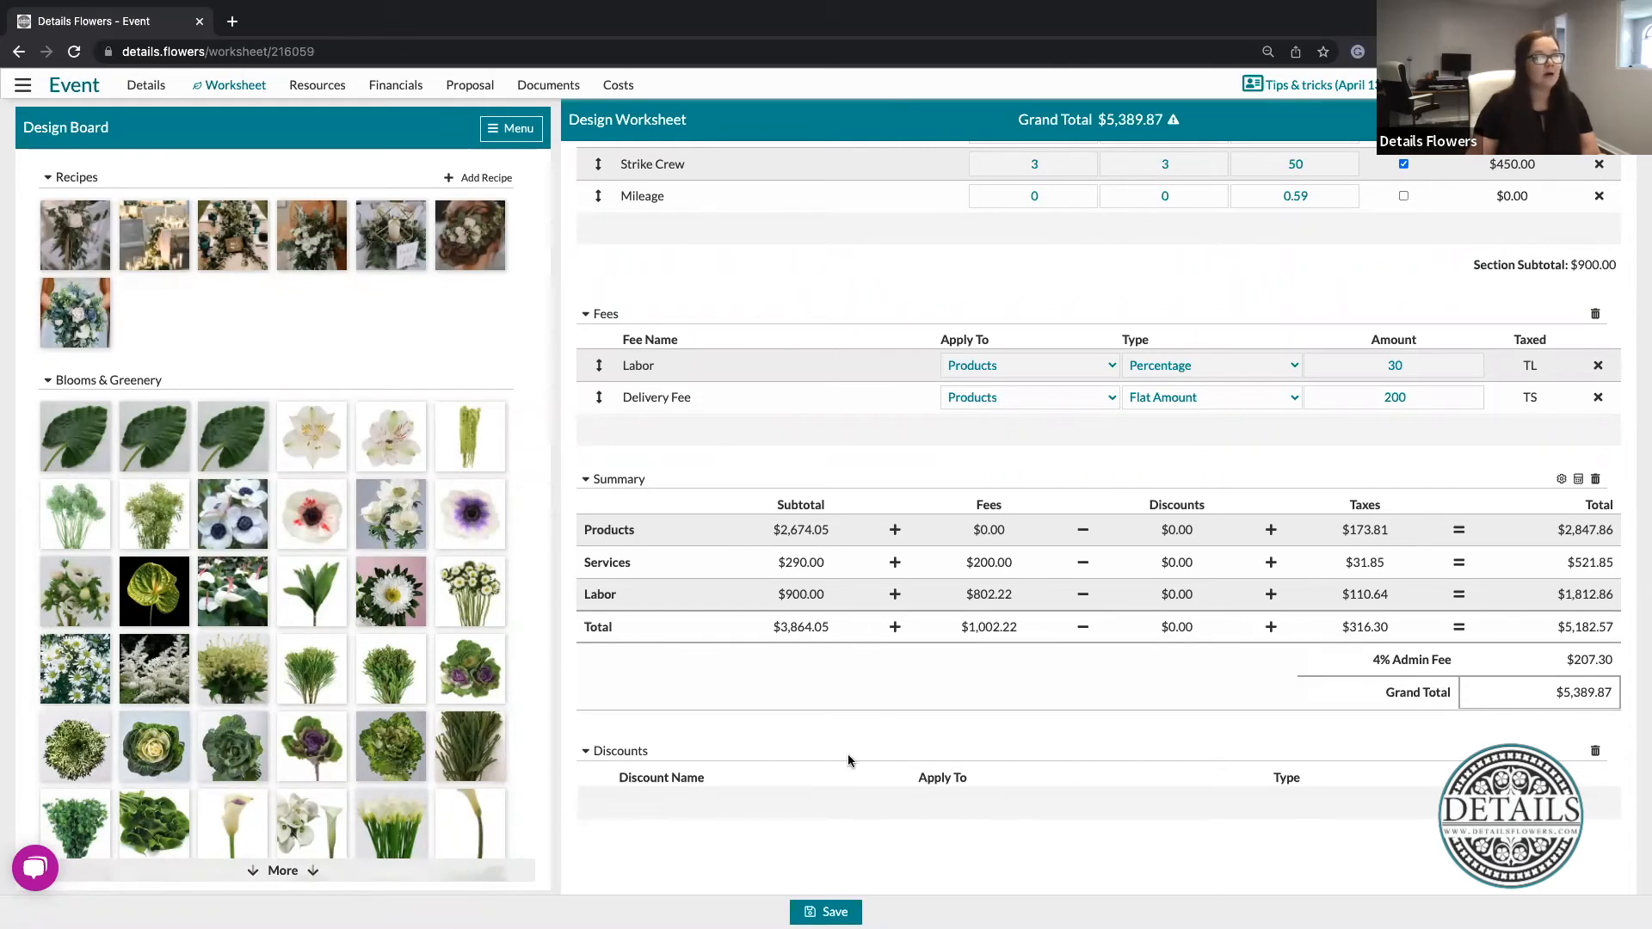
Add a row to the Discounts section and name it Friends & Family.
scroll(973, 857, down, 2)
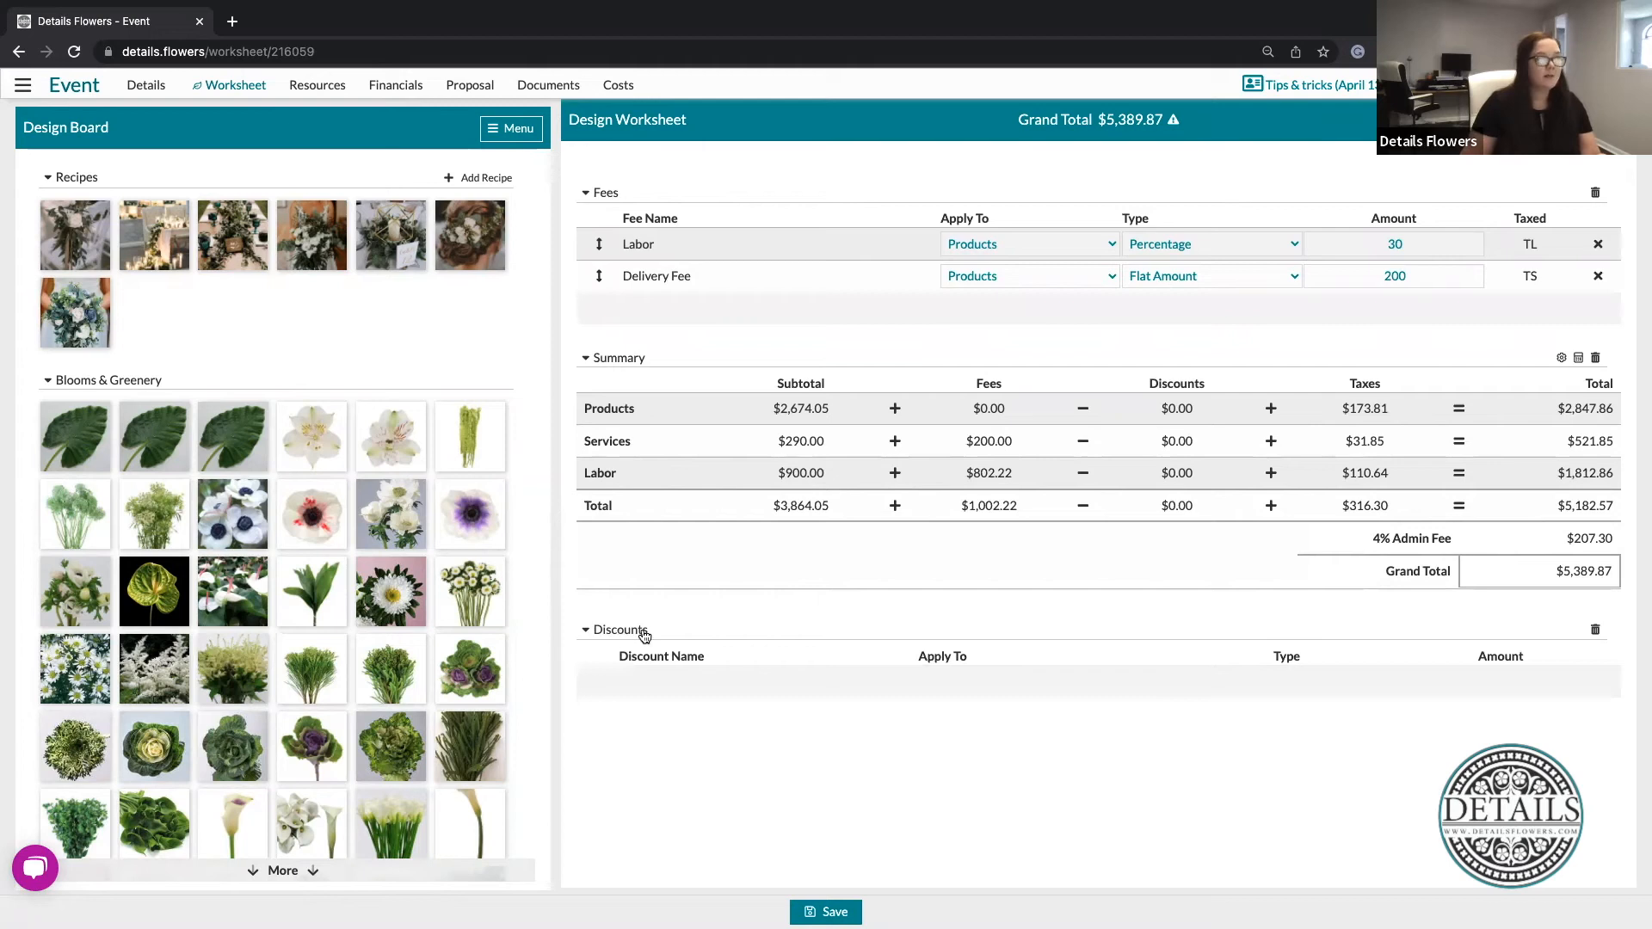
click(793, 693)
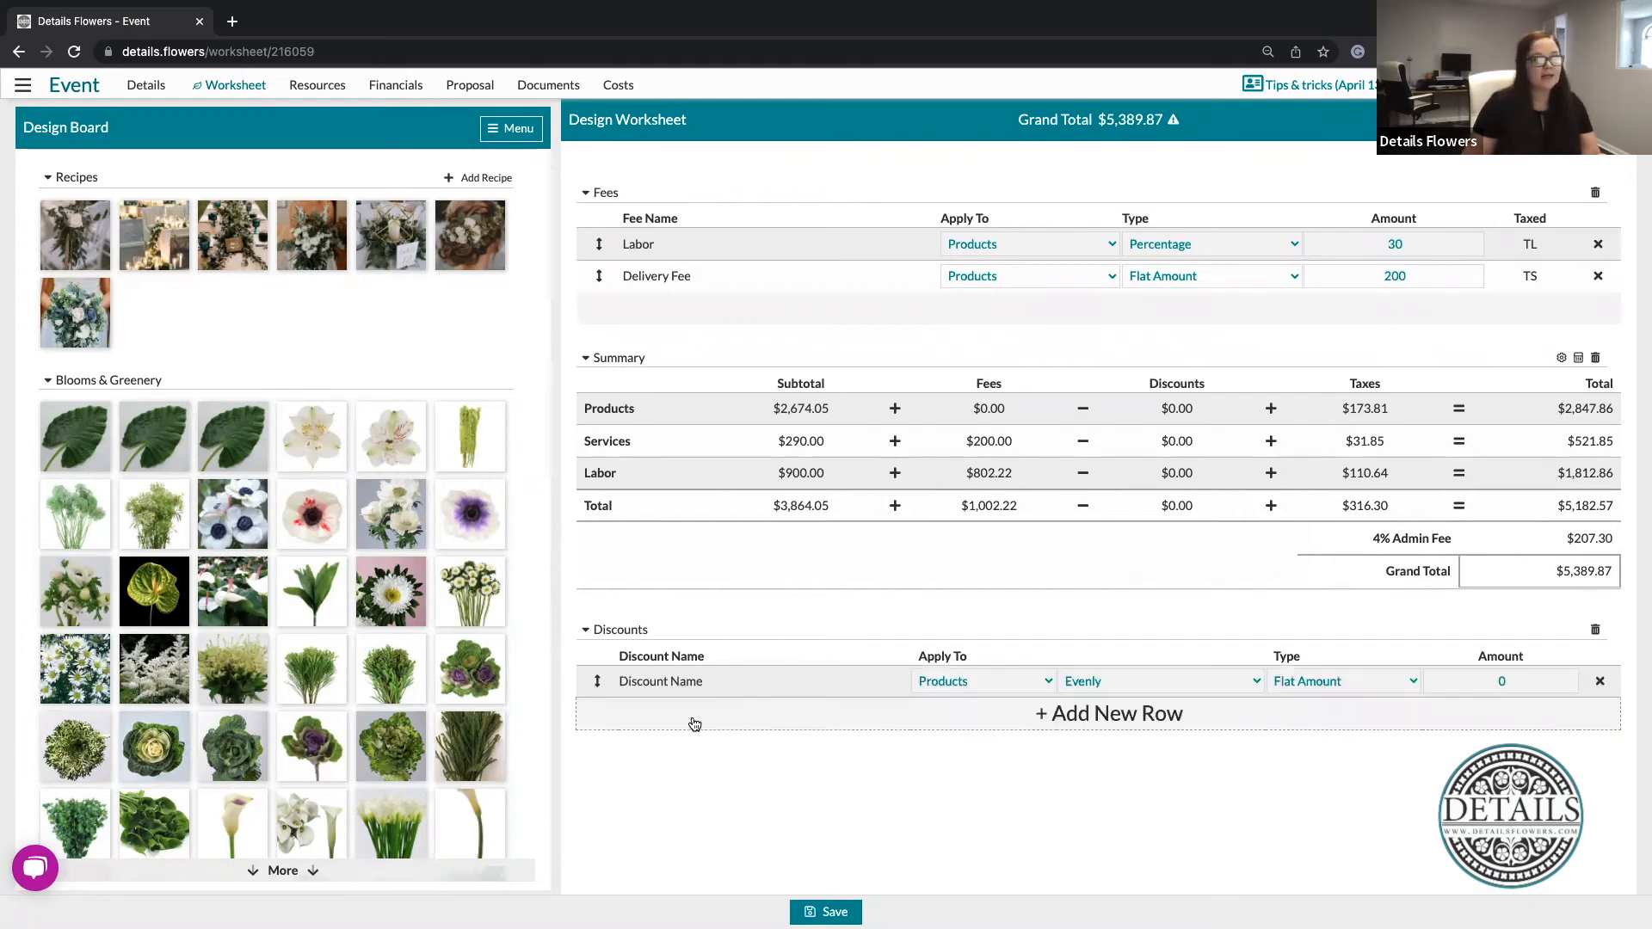
click(648, 683)
triple_click(649, 682)
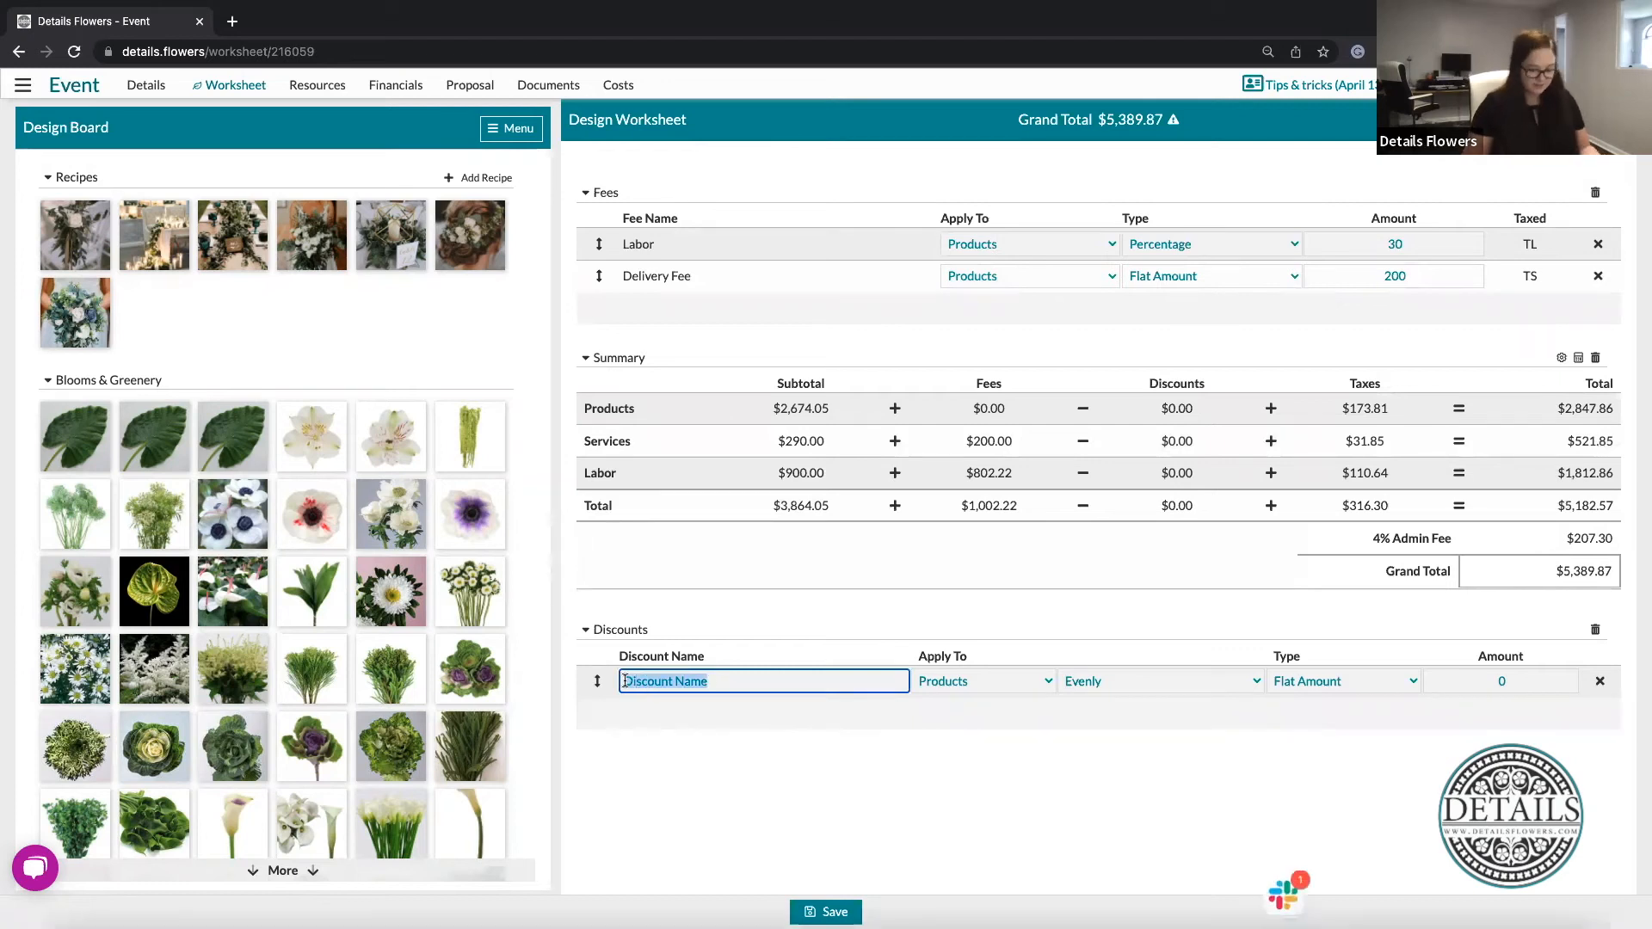
key(BackSpace)
text(Friends & Family)
click(866, 623)
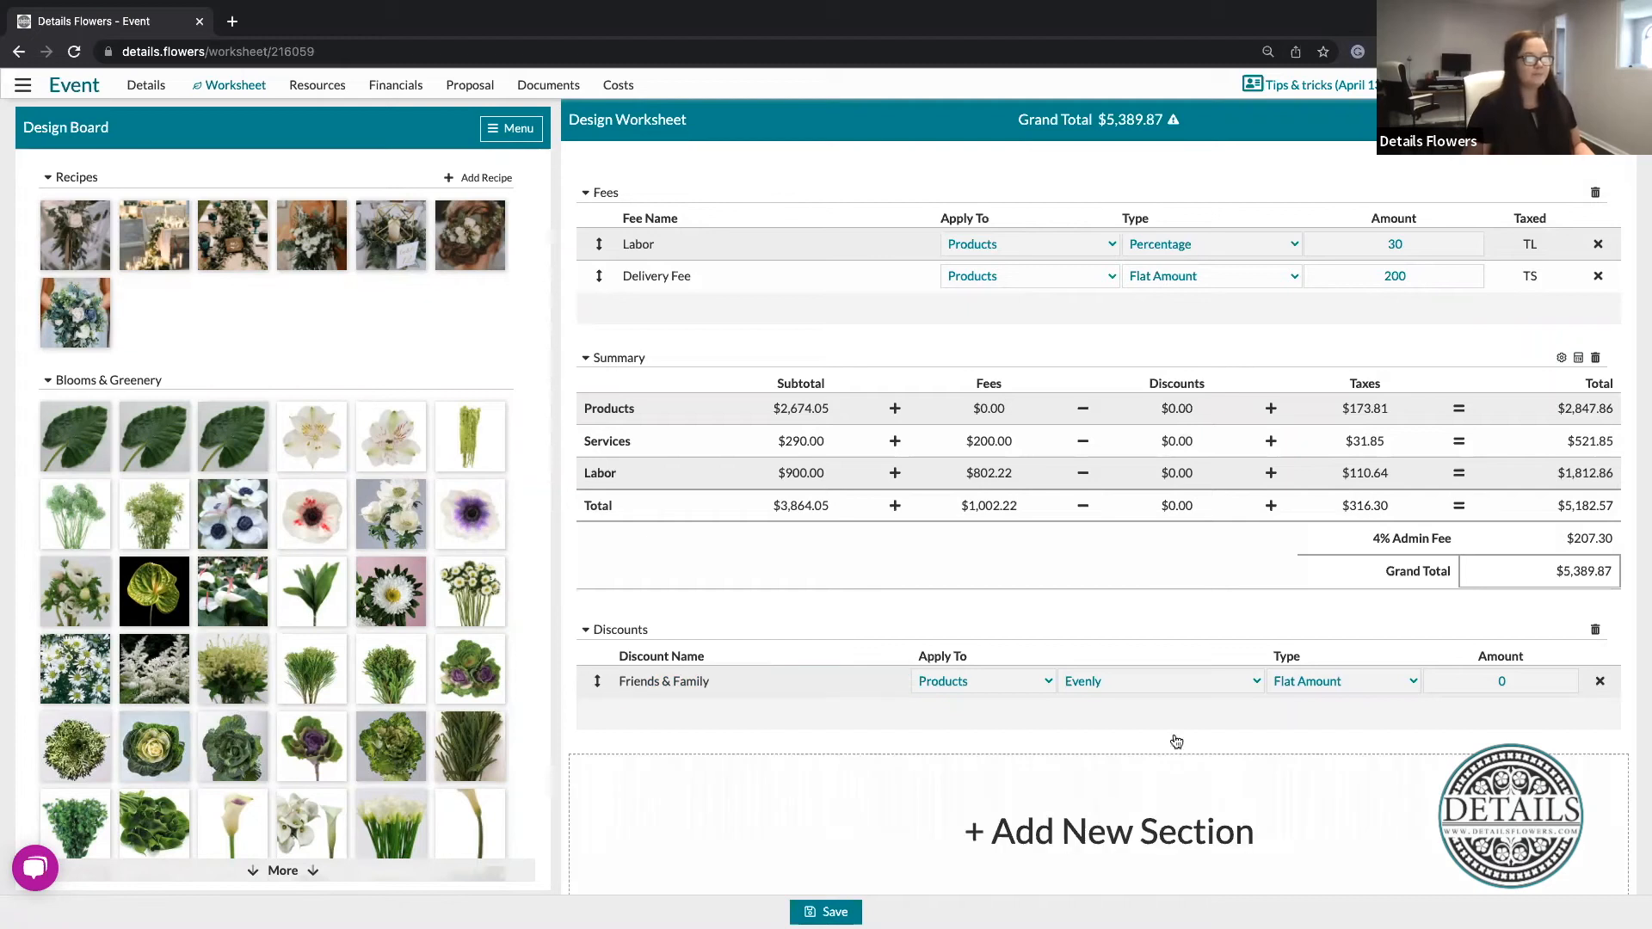
Apply the Friends & Family discount Evenly to Products as a Flat Amount of 300 and check it in the Summary.
click(950, 683)
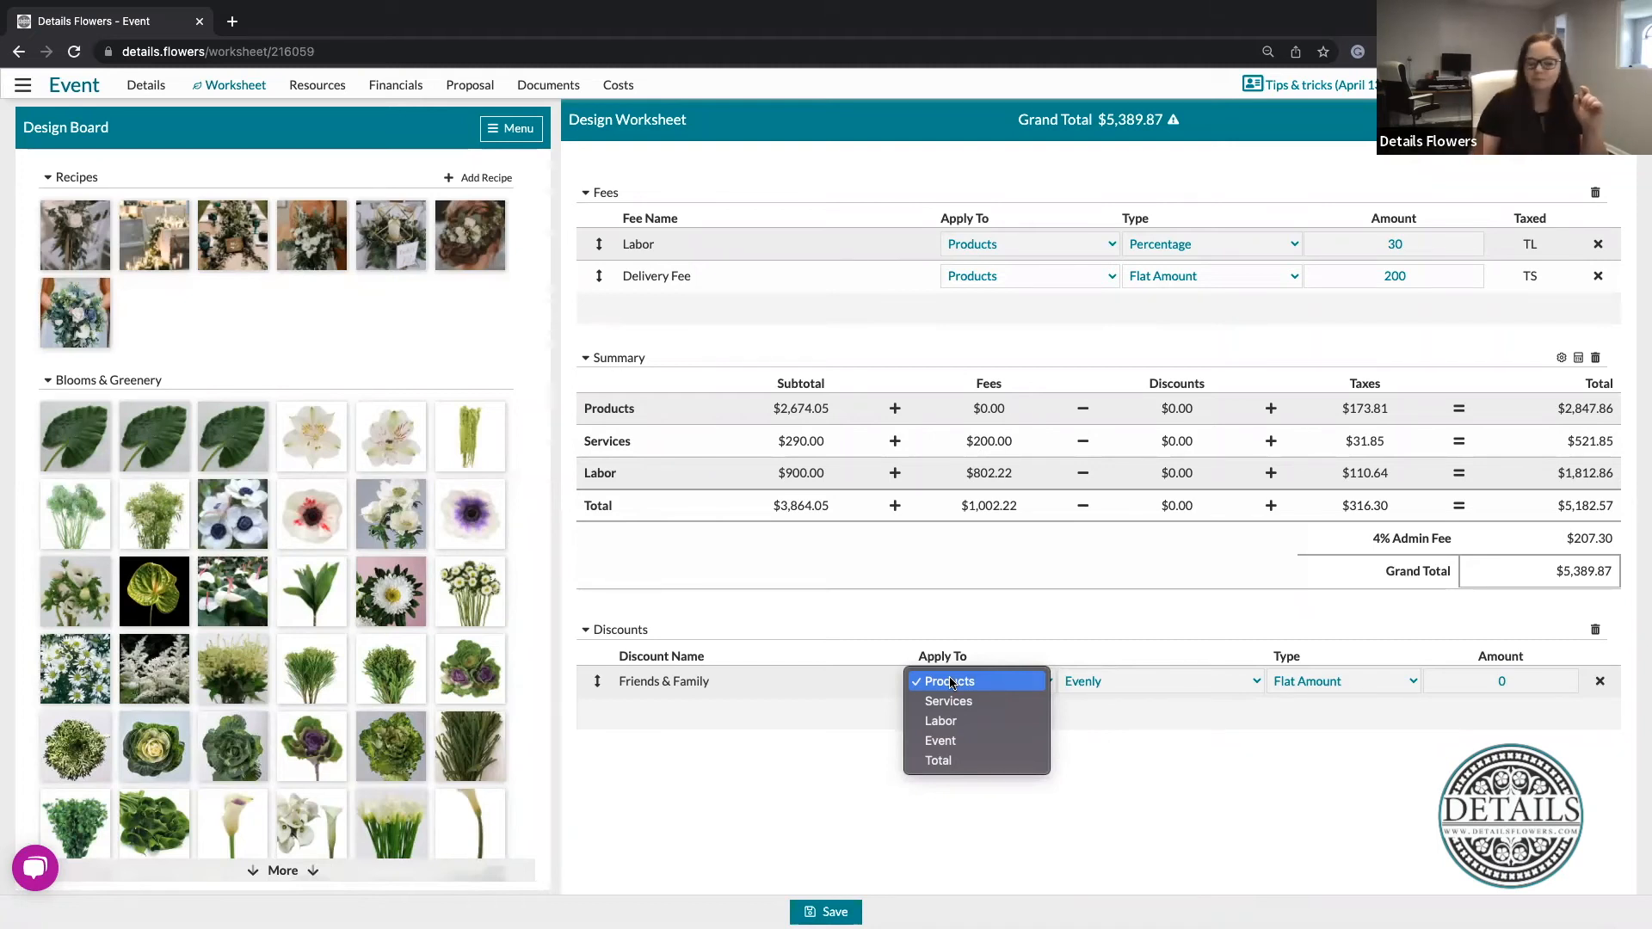
click(950, 682)
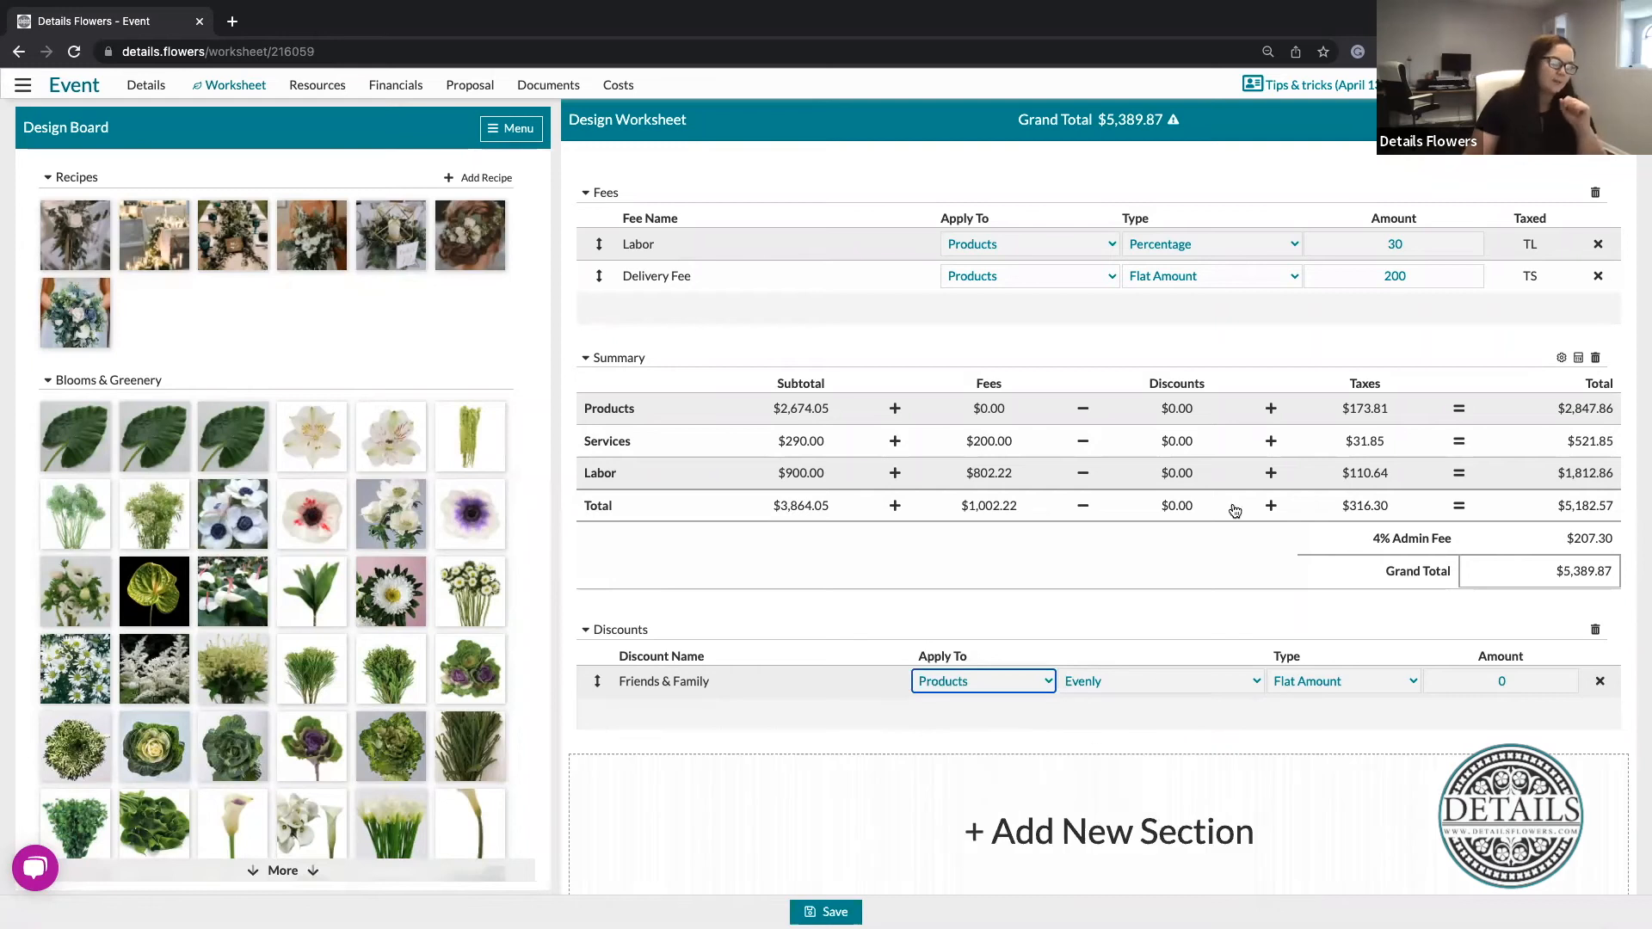
click(1137, 682)
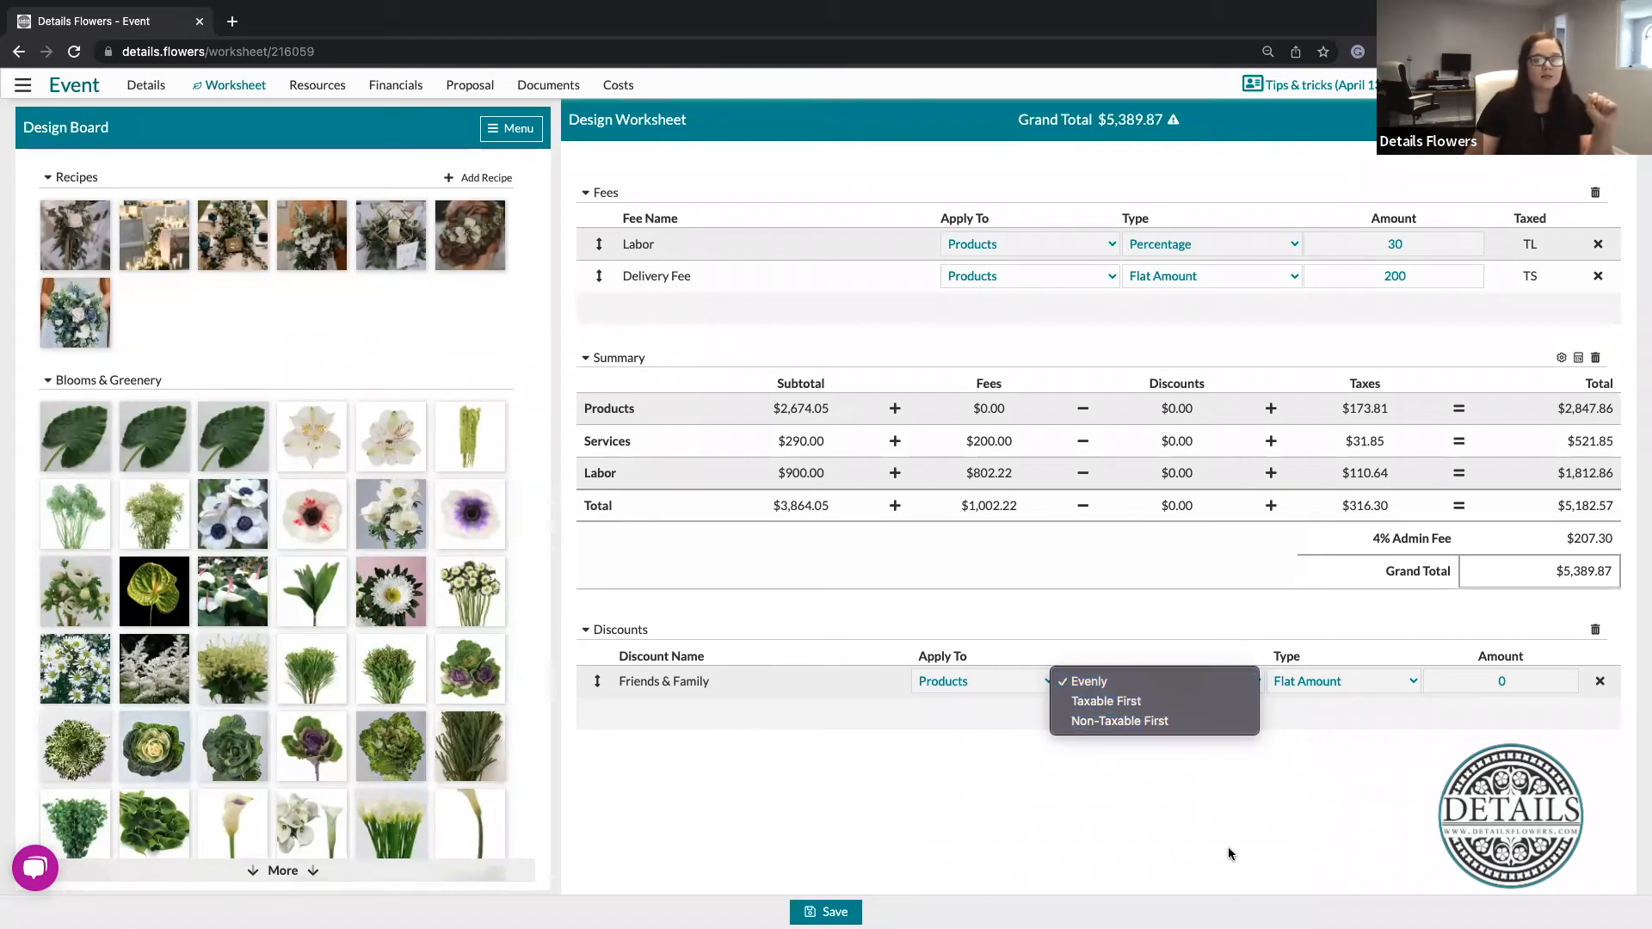
click(1242, 632)
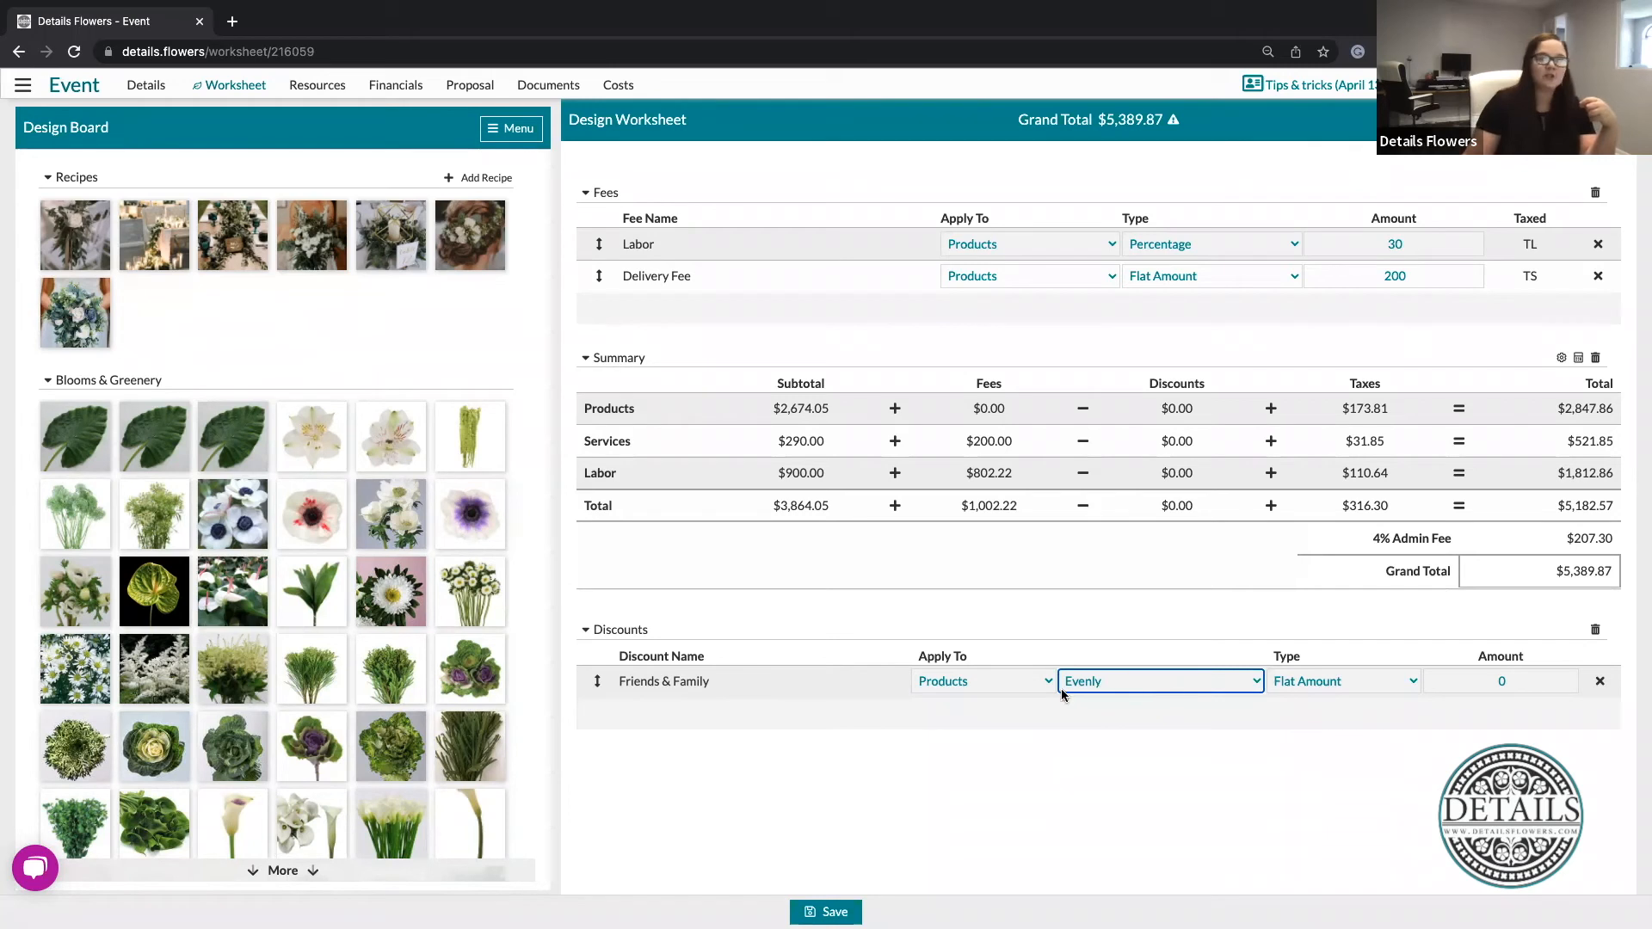
click(1356, 681)
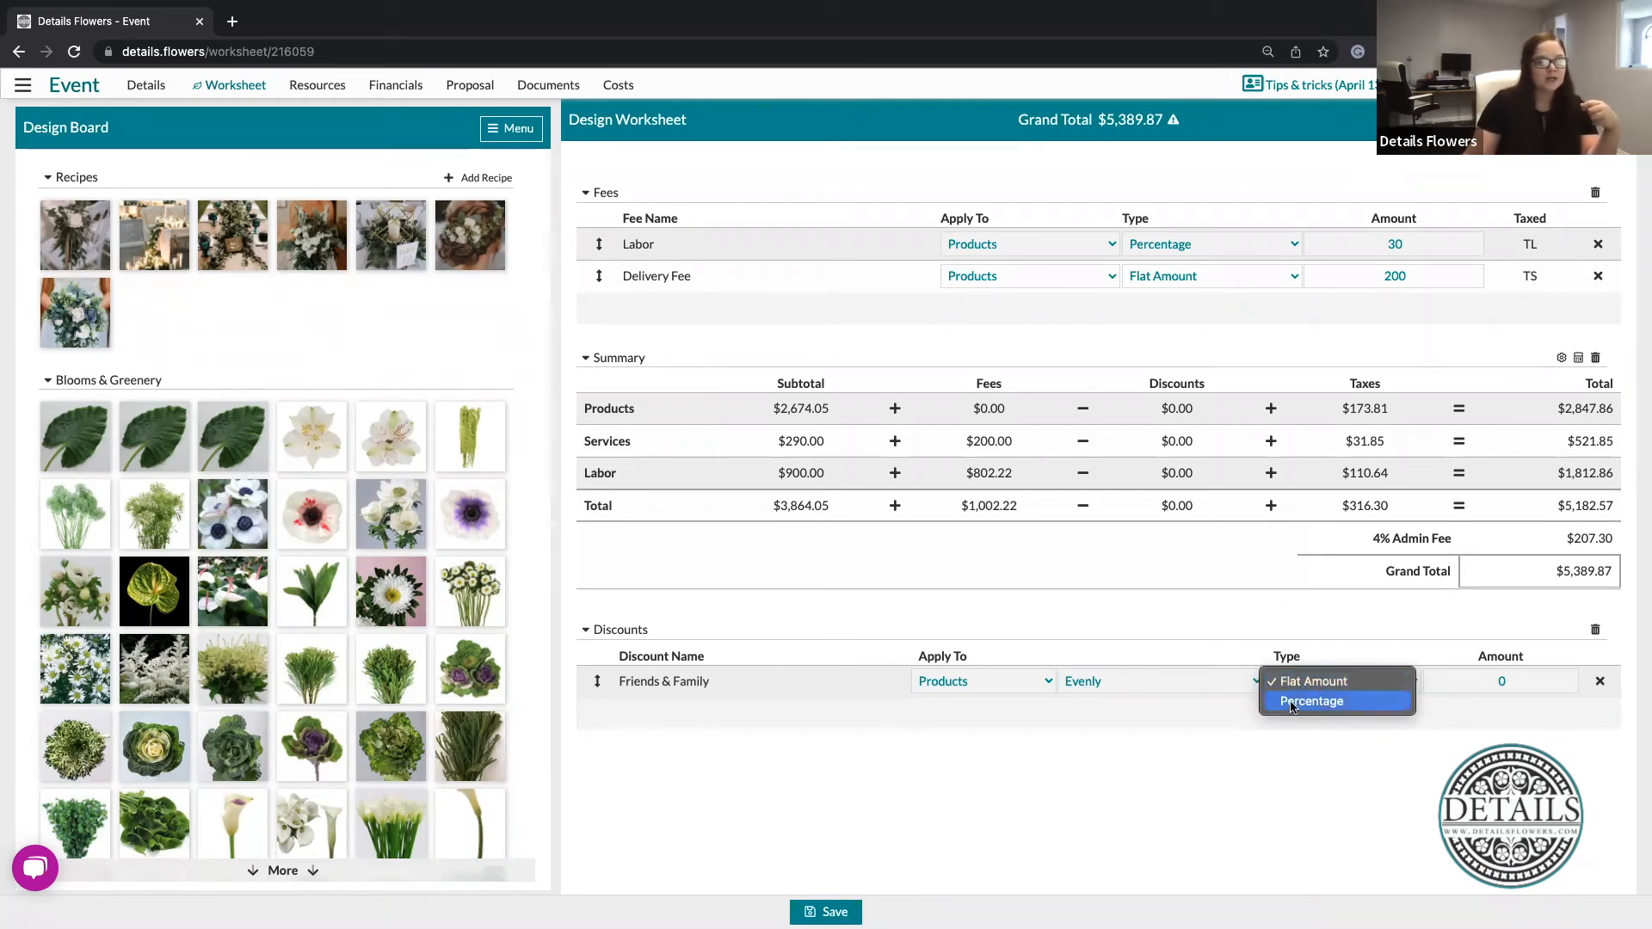
click(1332, 683)
click(1518, 681)
text(300)
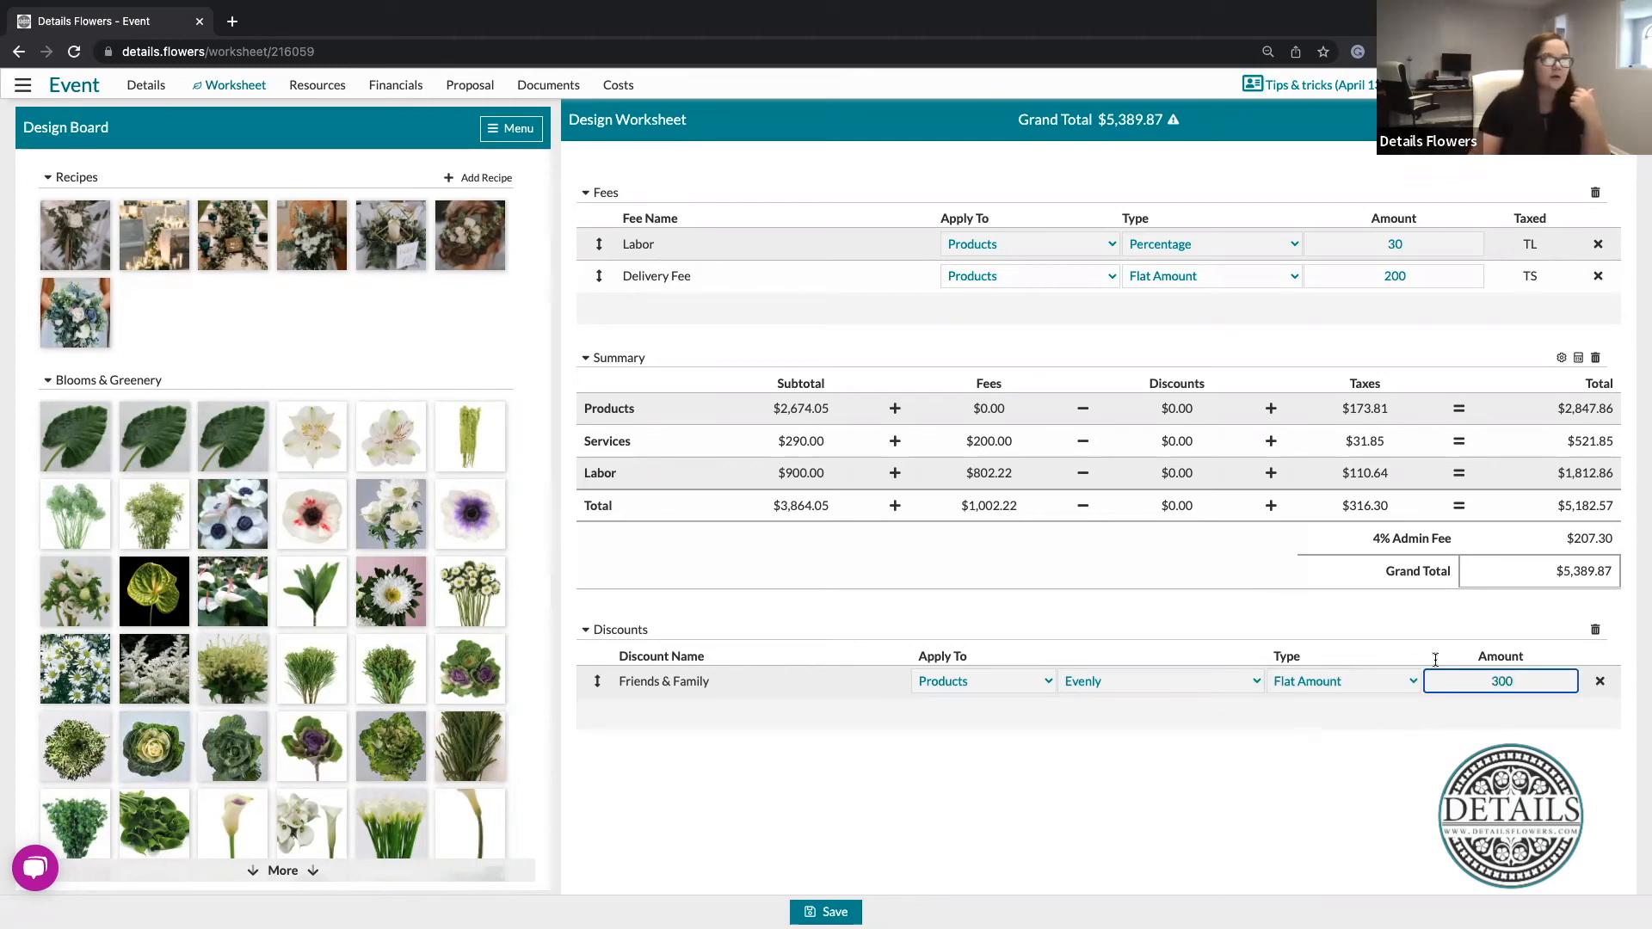
click(1227, 642)
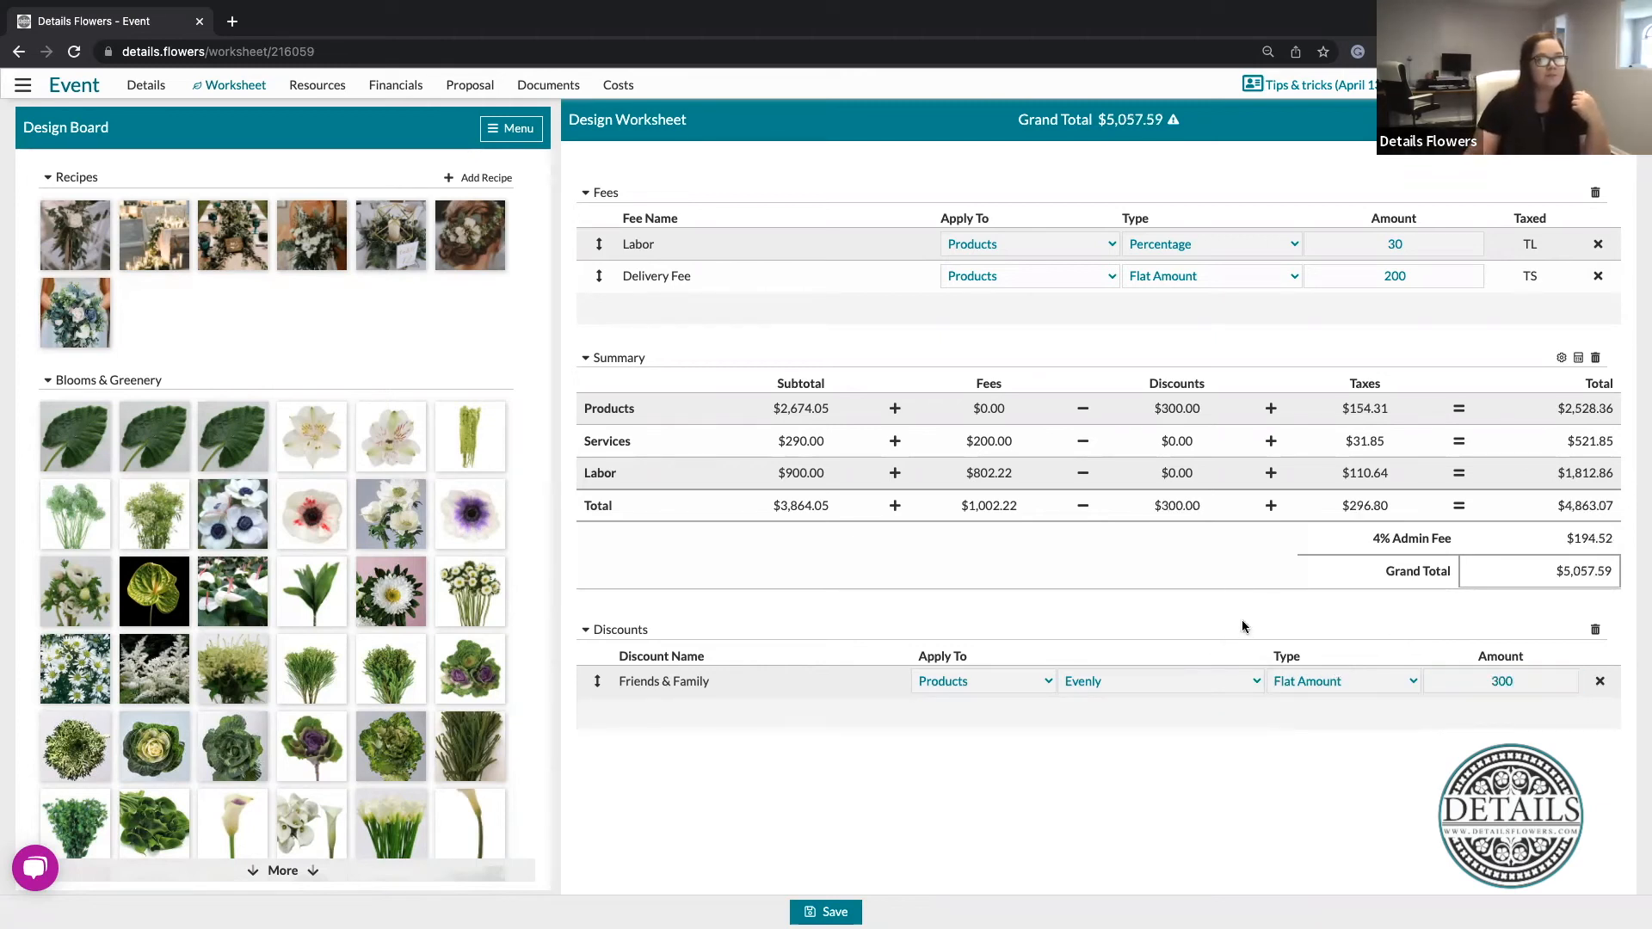
drag(1153, 413, 1207, 415)
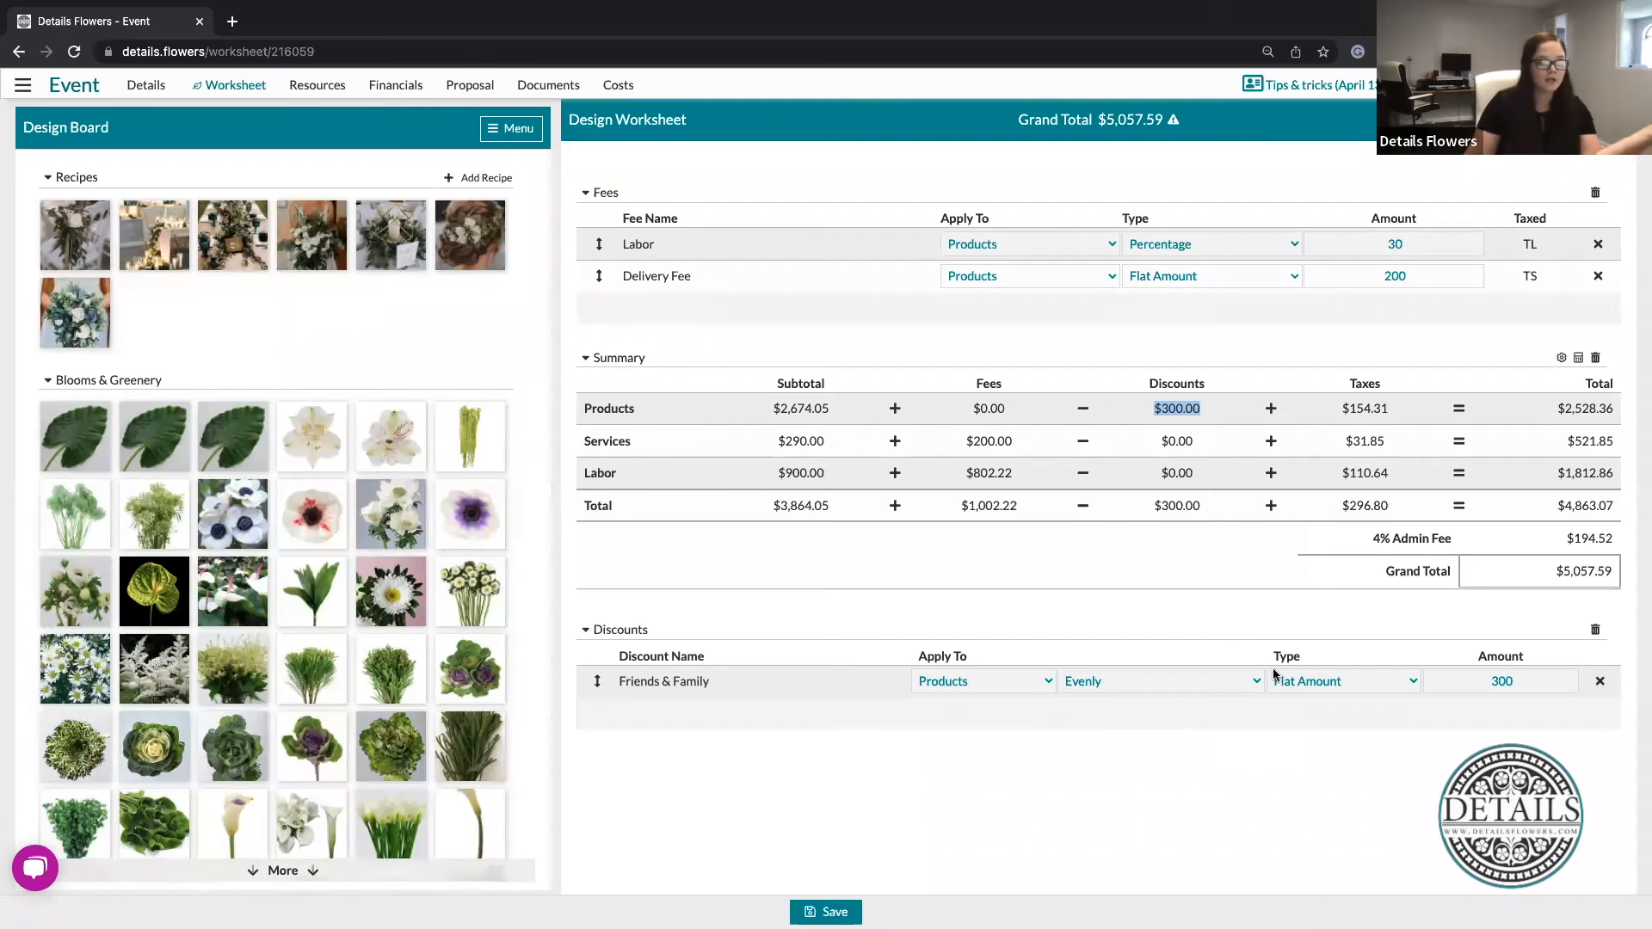
Examine the admin fee line in the worksheet's Summary alongside the staff, fees and discounts that make up the total.
click(1267, 633)
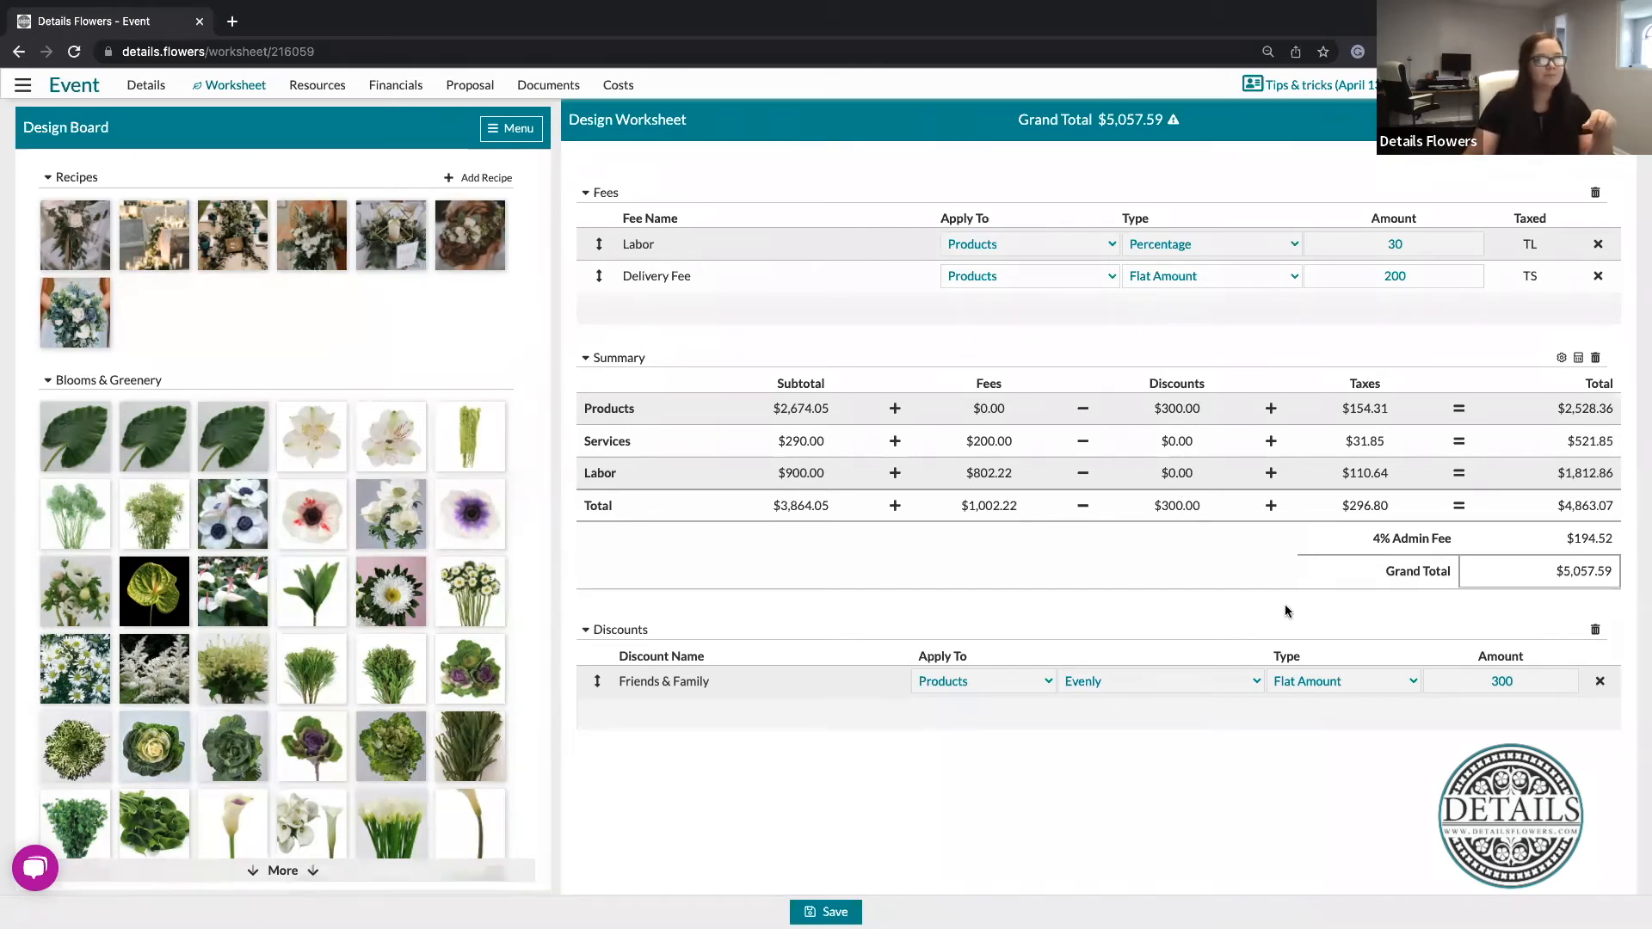
scroll(1236, 587, up, 3)
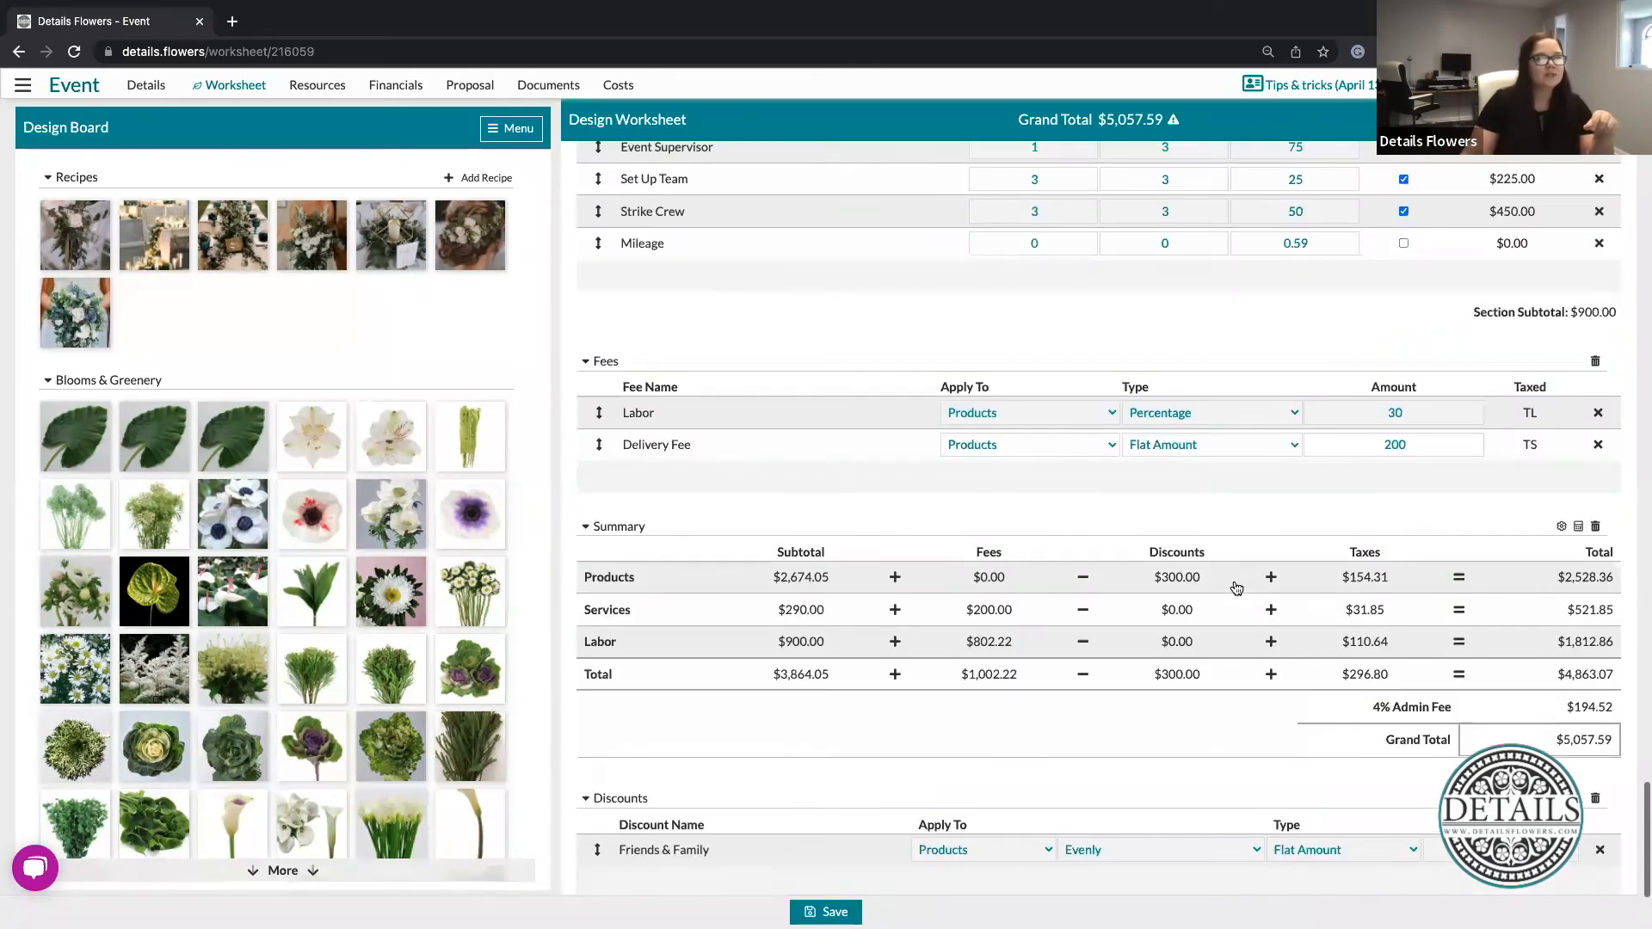
drag(1373, 800, 1617, 797)
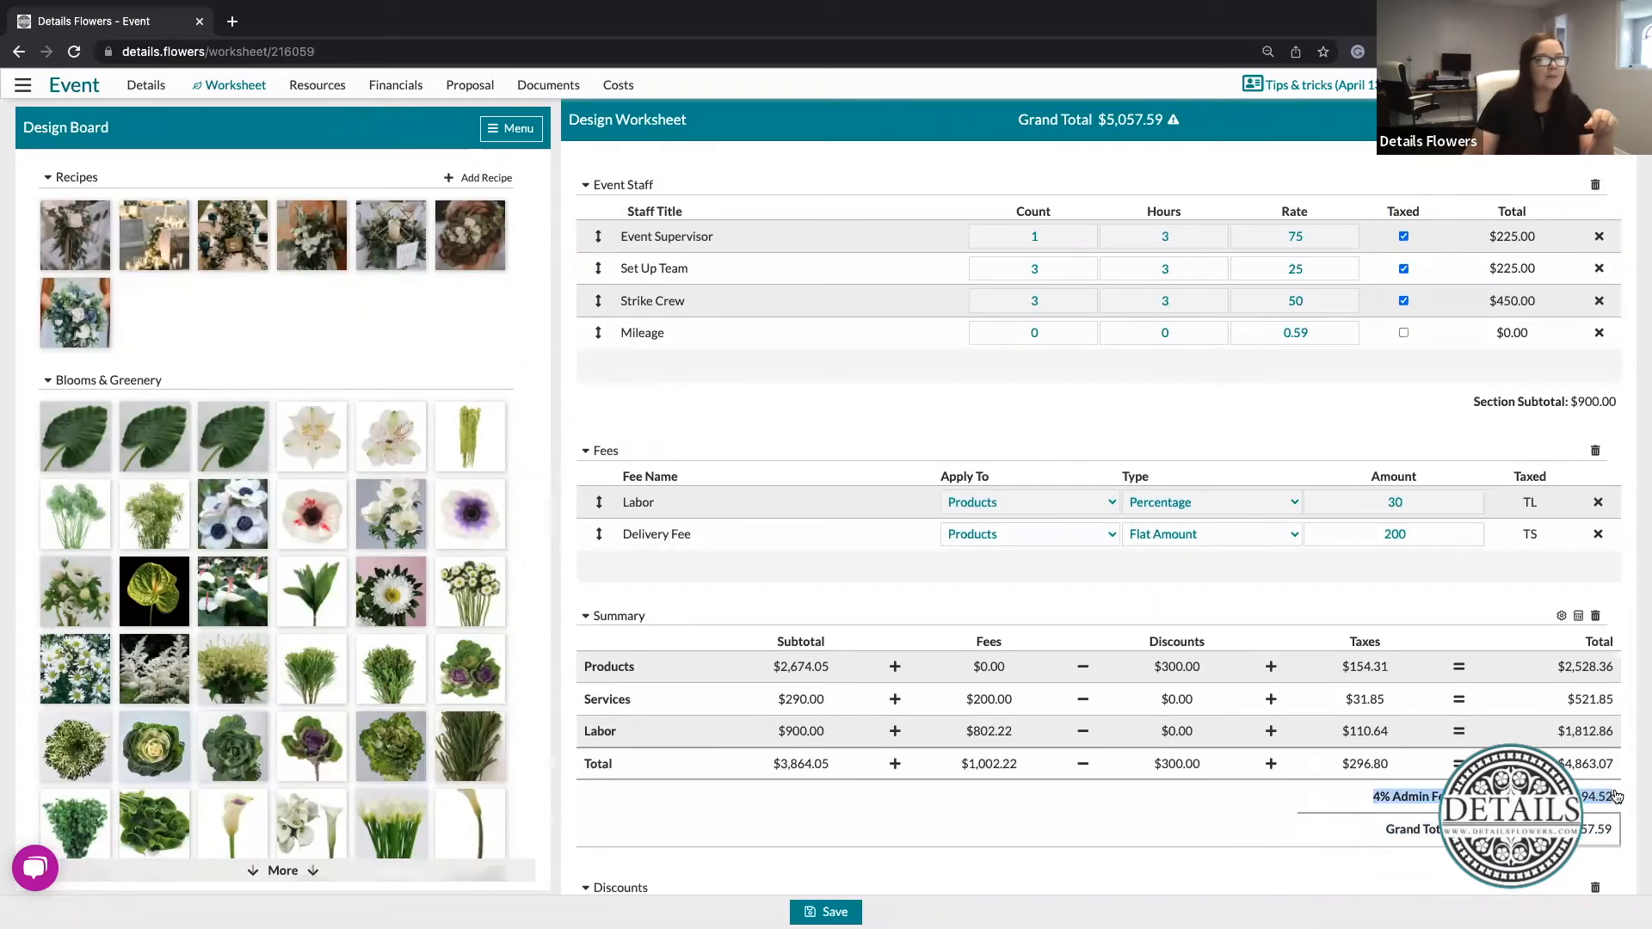
click(1217, 795)
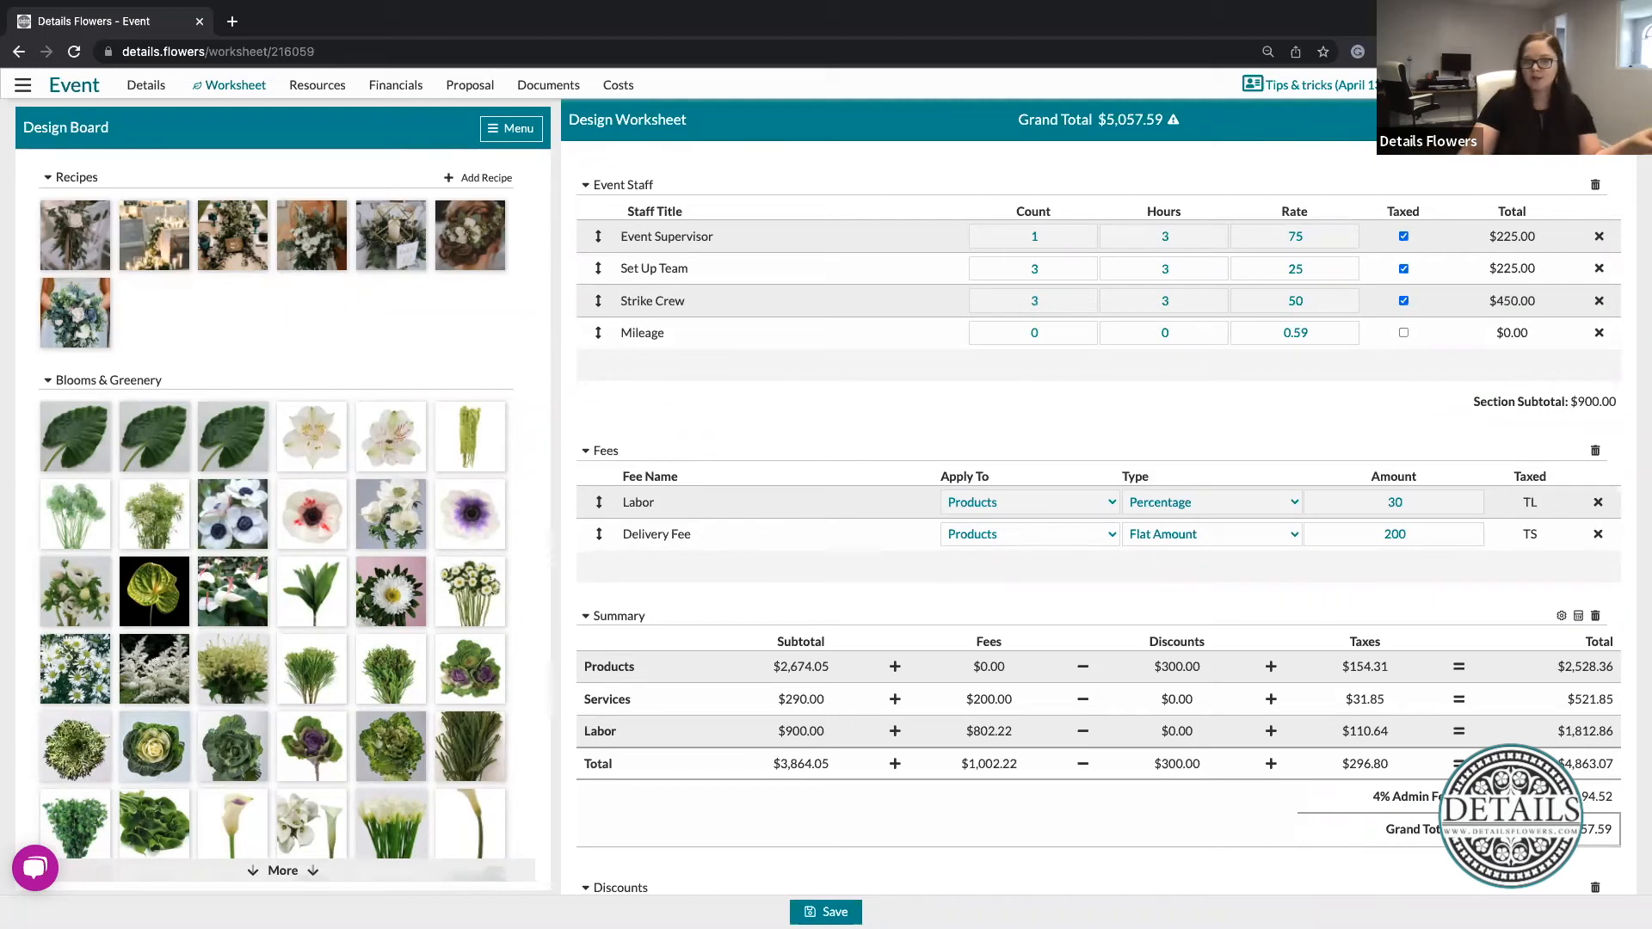
Check the Admin Fee Rate in the Worksheet Settings and close the settings without changes.
click(1596, 121)
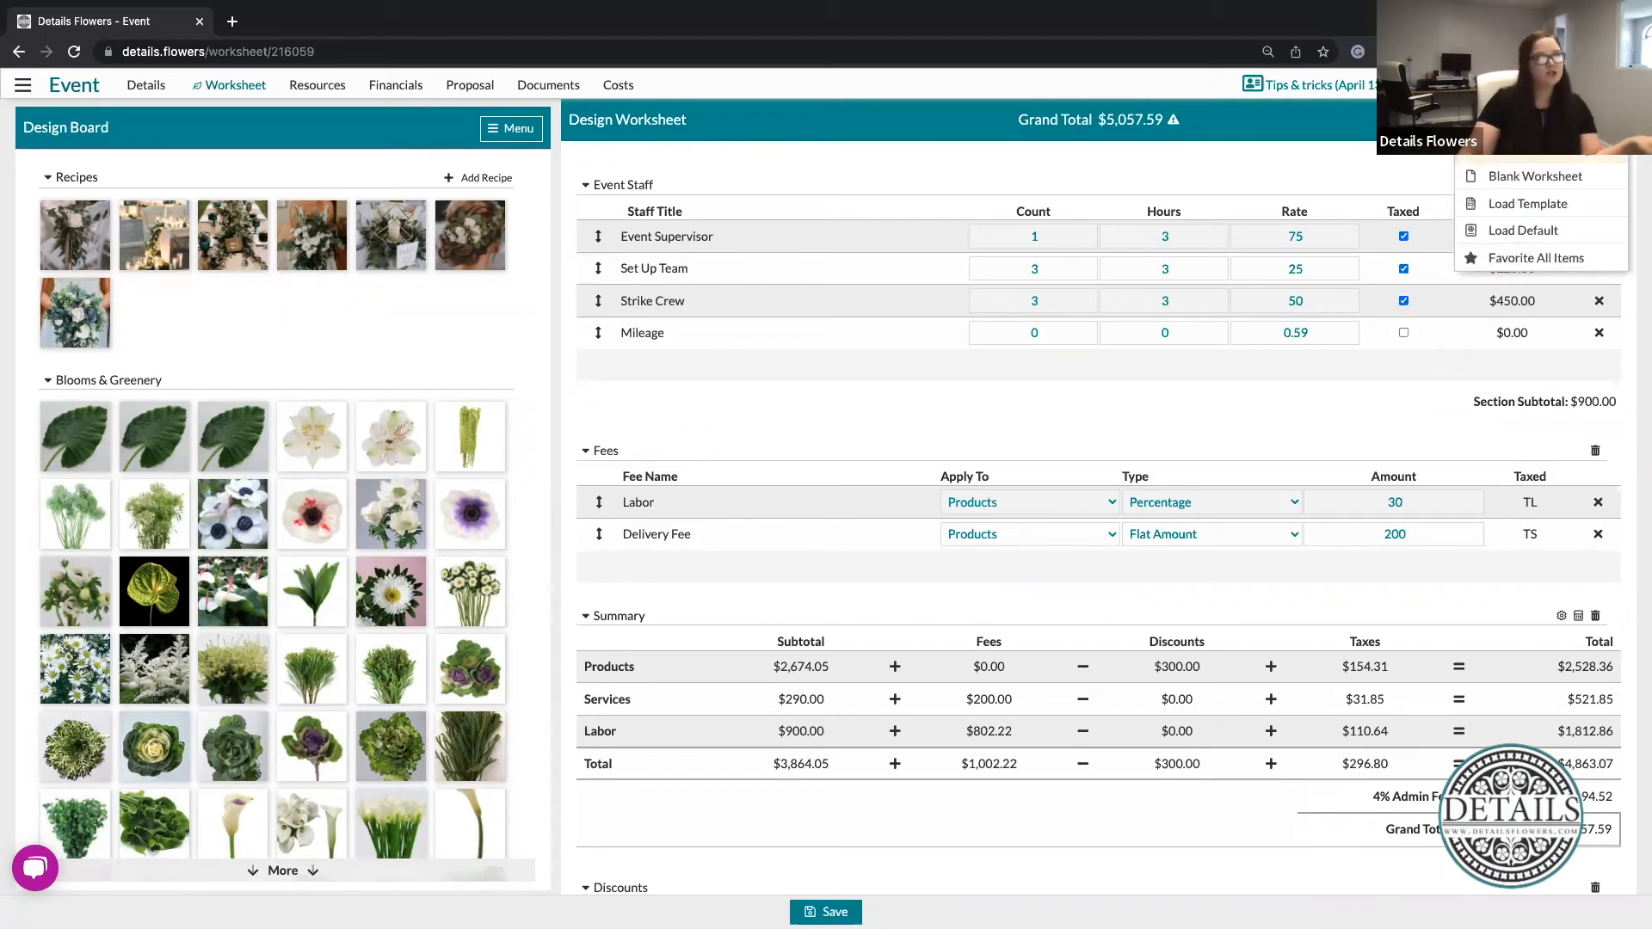
click(1540, 150)
drag(686, 467, 775, 474)
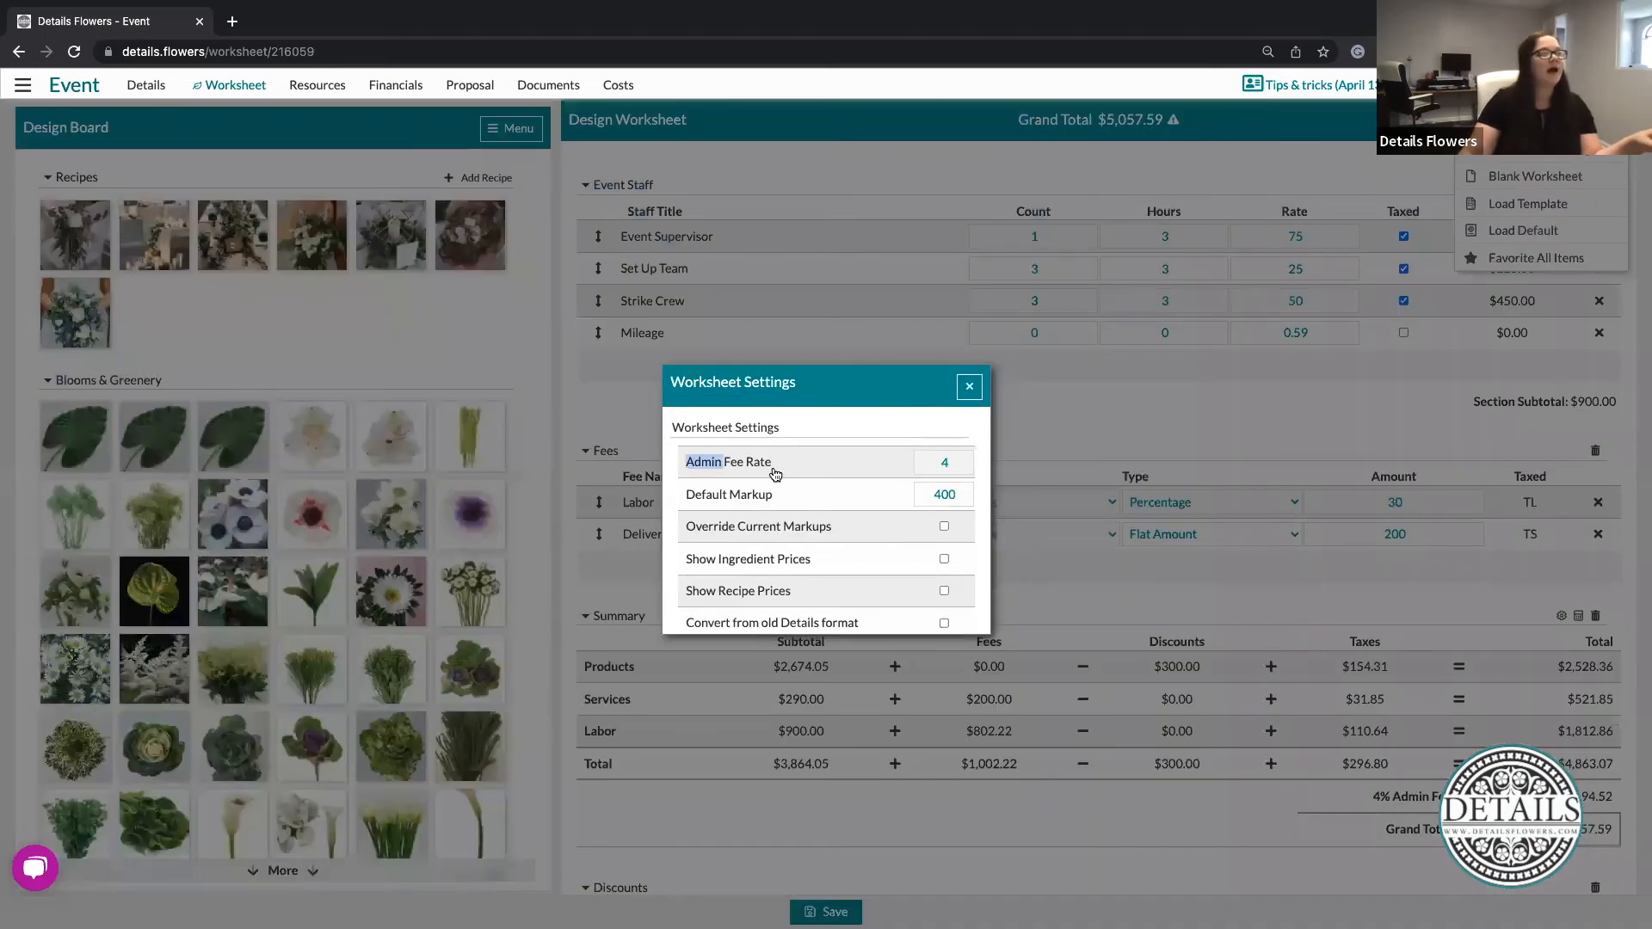
click(943, 453)
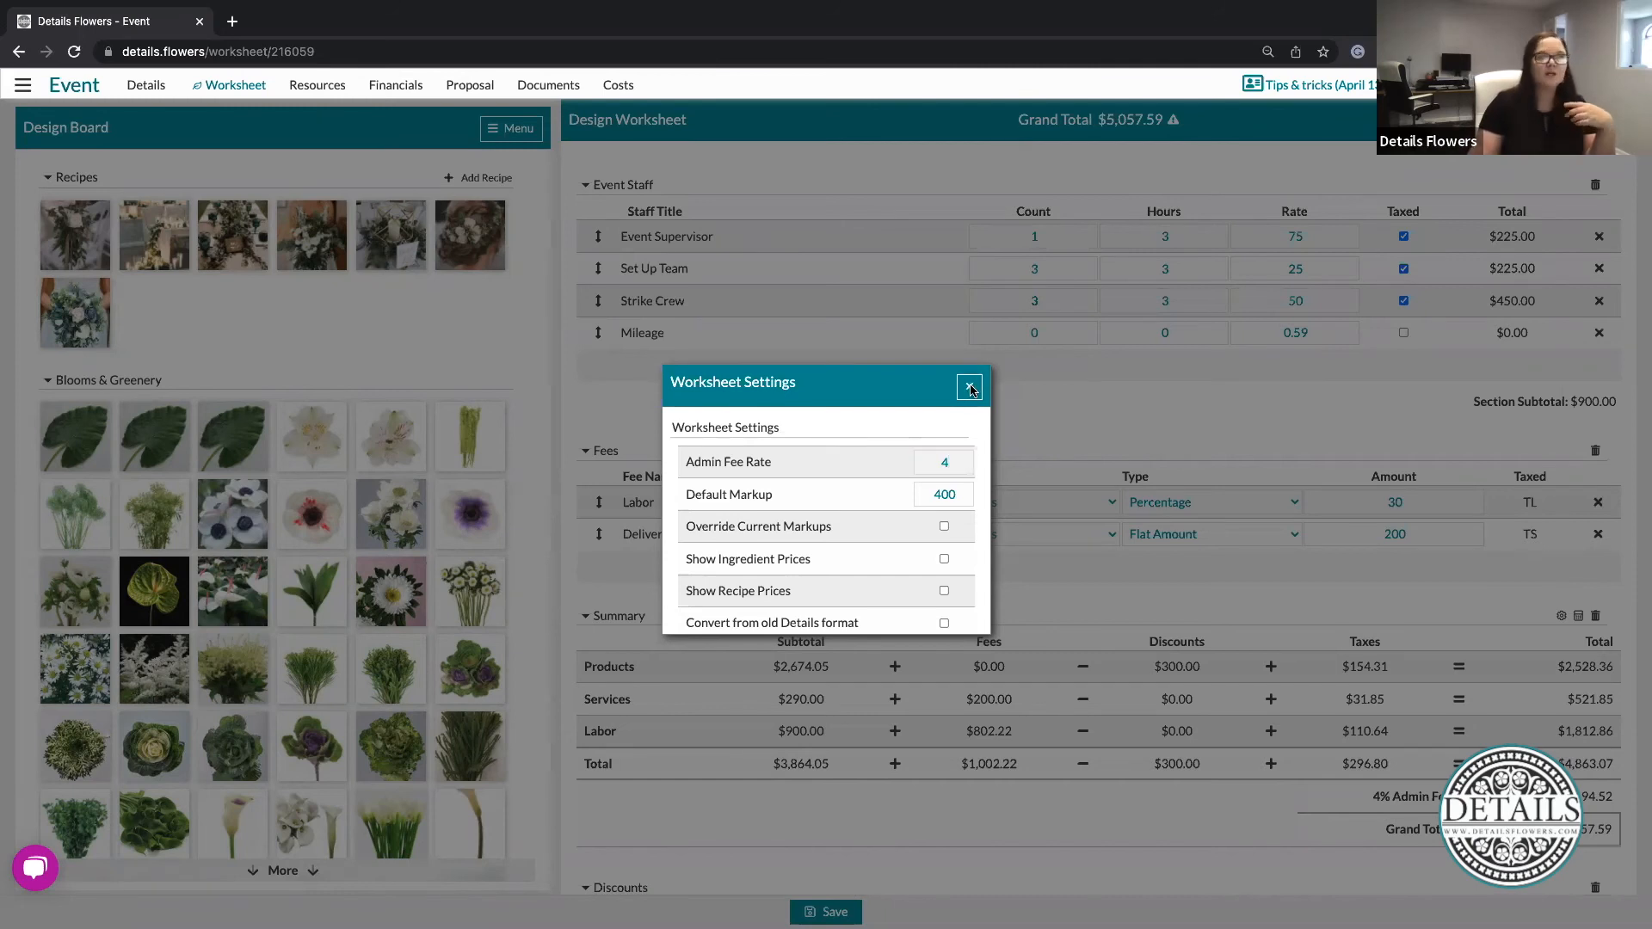
click(968, 386)
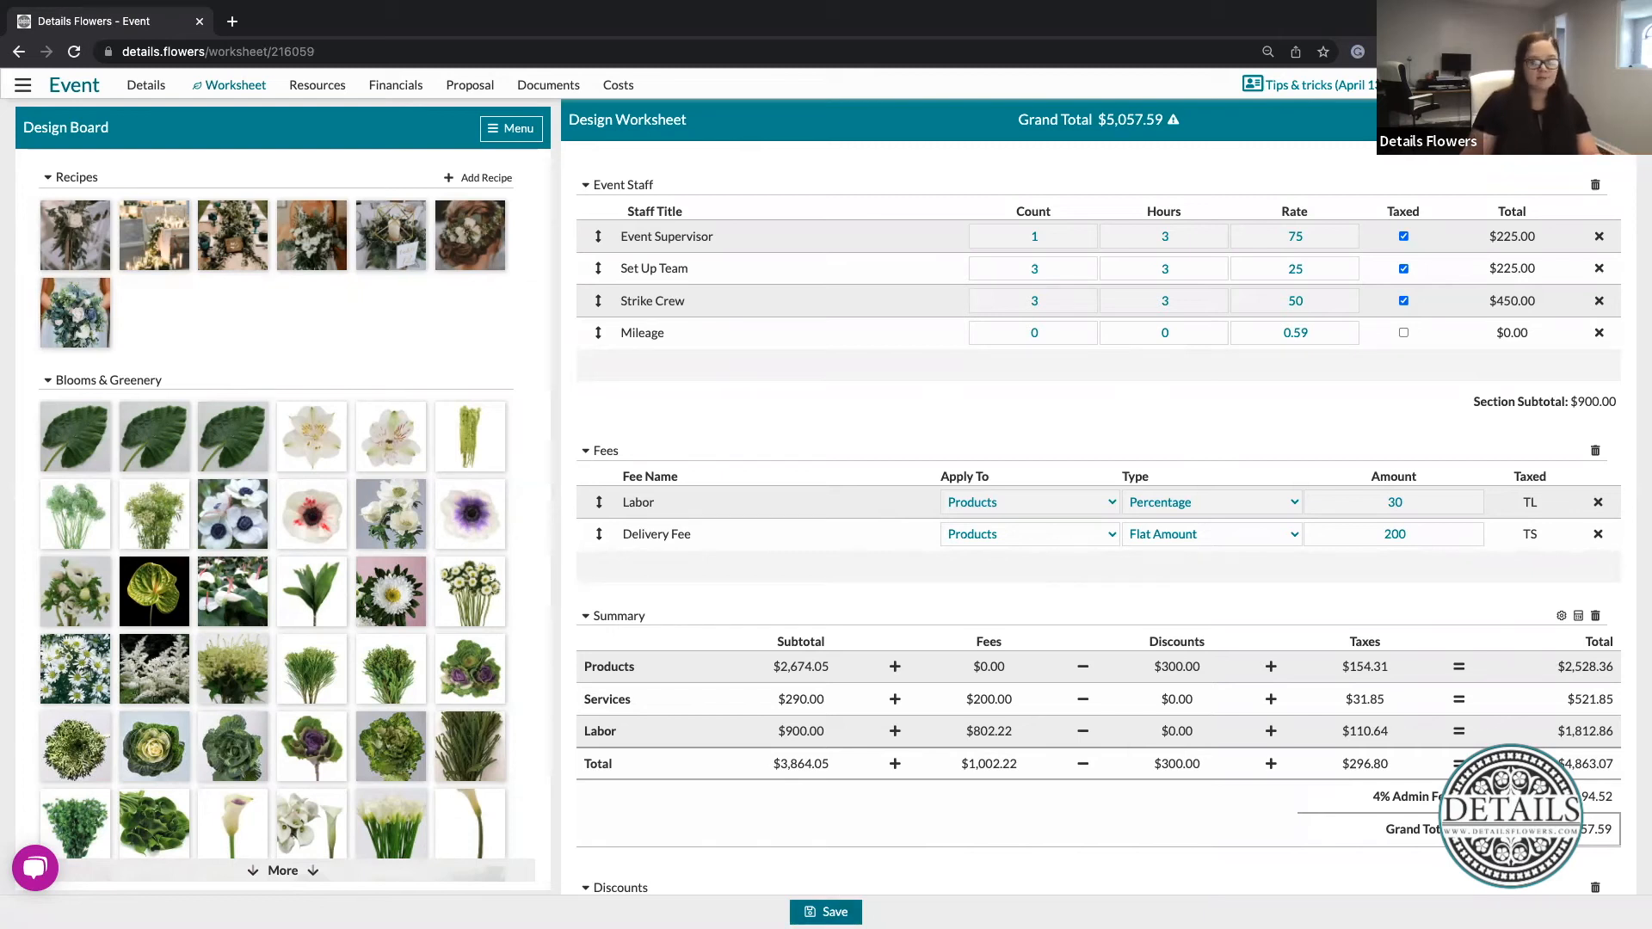
Save the worksheet as a New Version with the description First Draft.
click(825, 912)
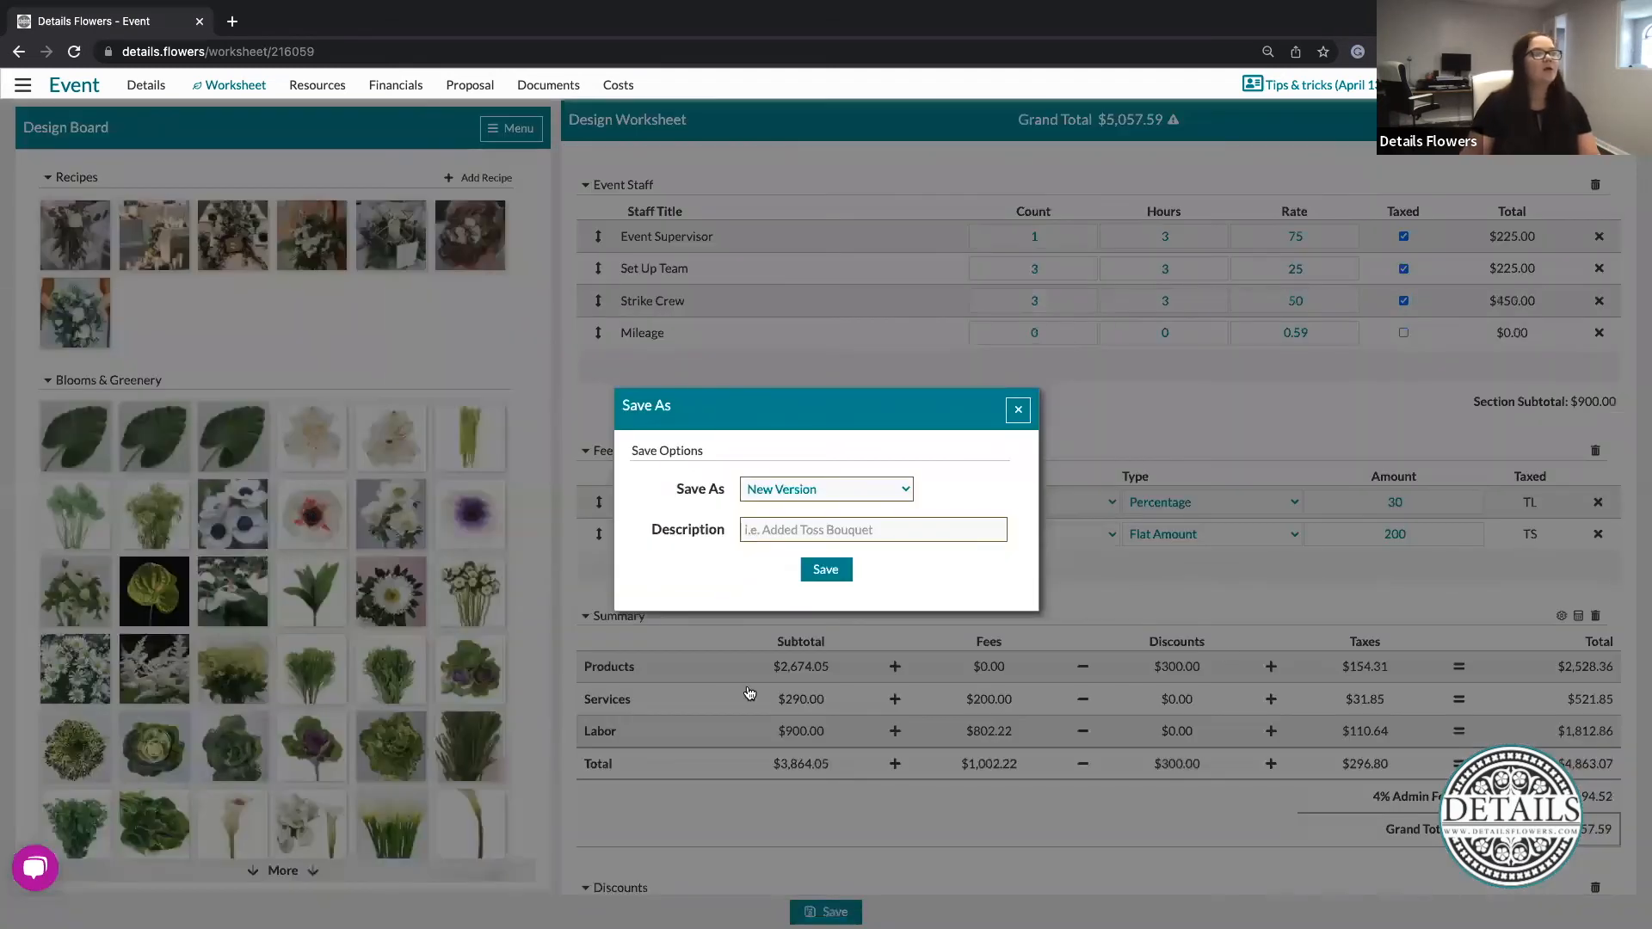
click(910, 531)
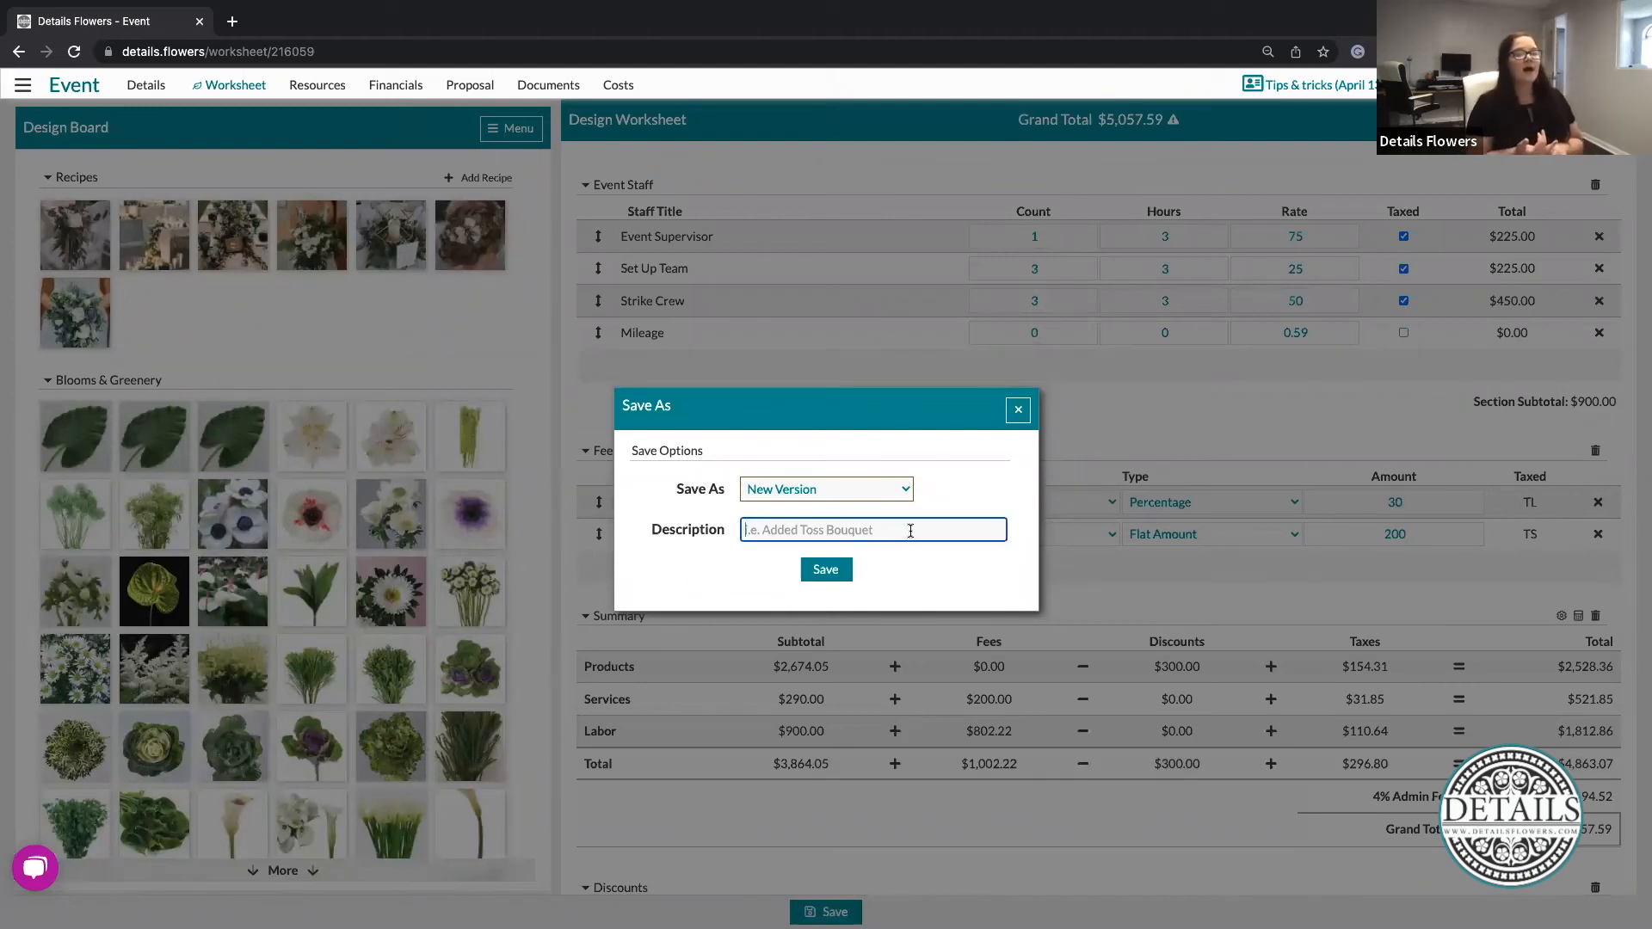
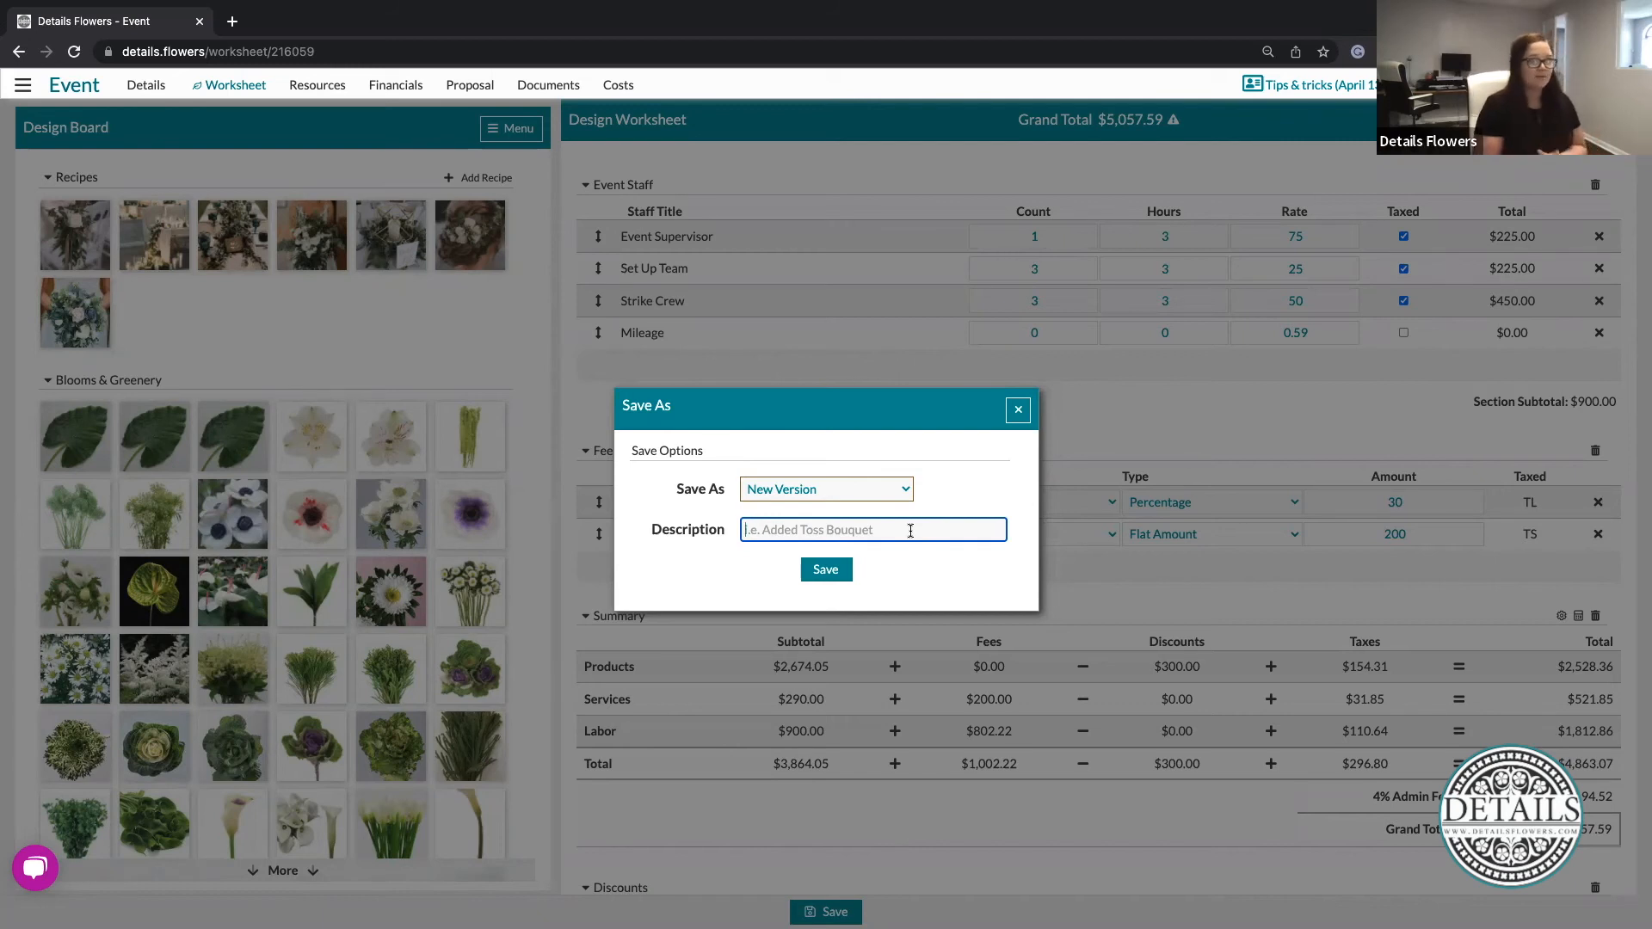
text(Add)
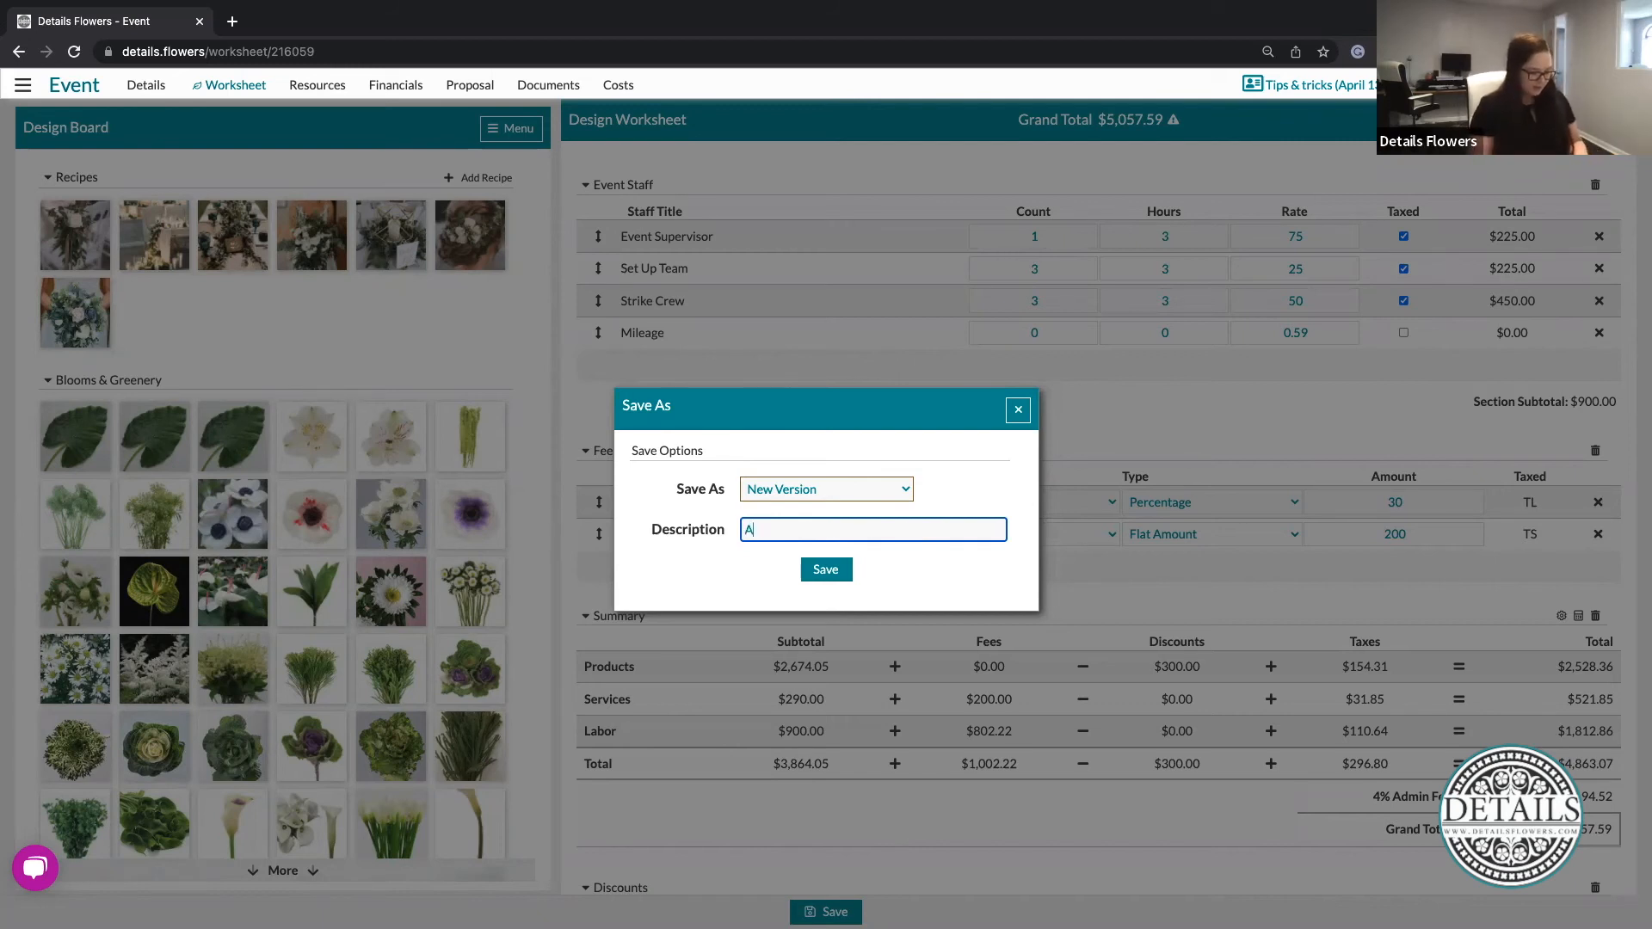
key(BackSpace)
key(BackSpace)
key(BackSpace)
text(F)
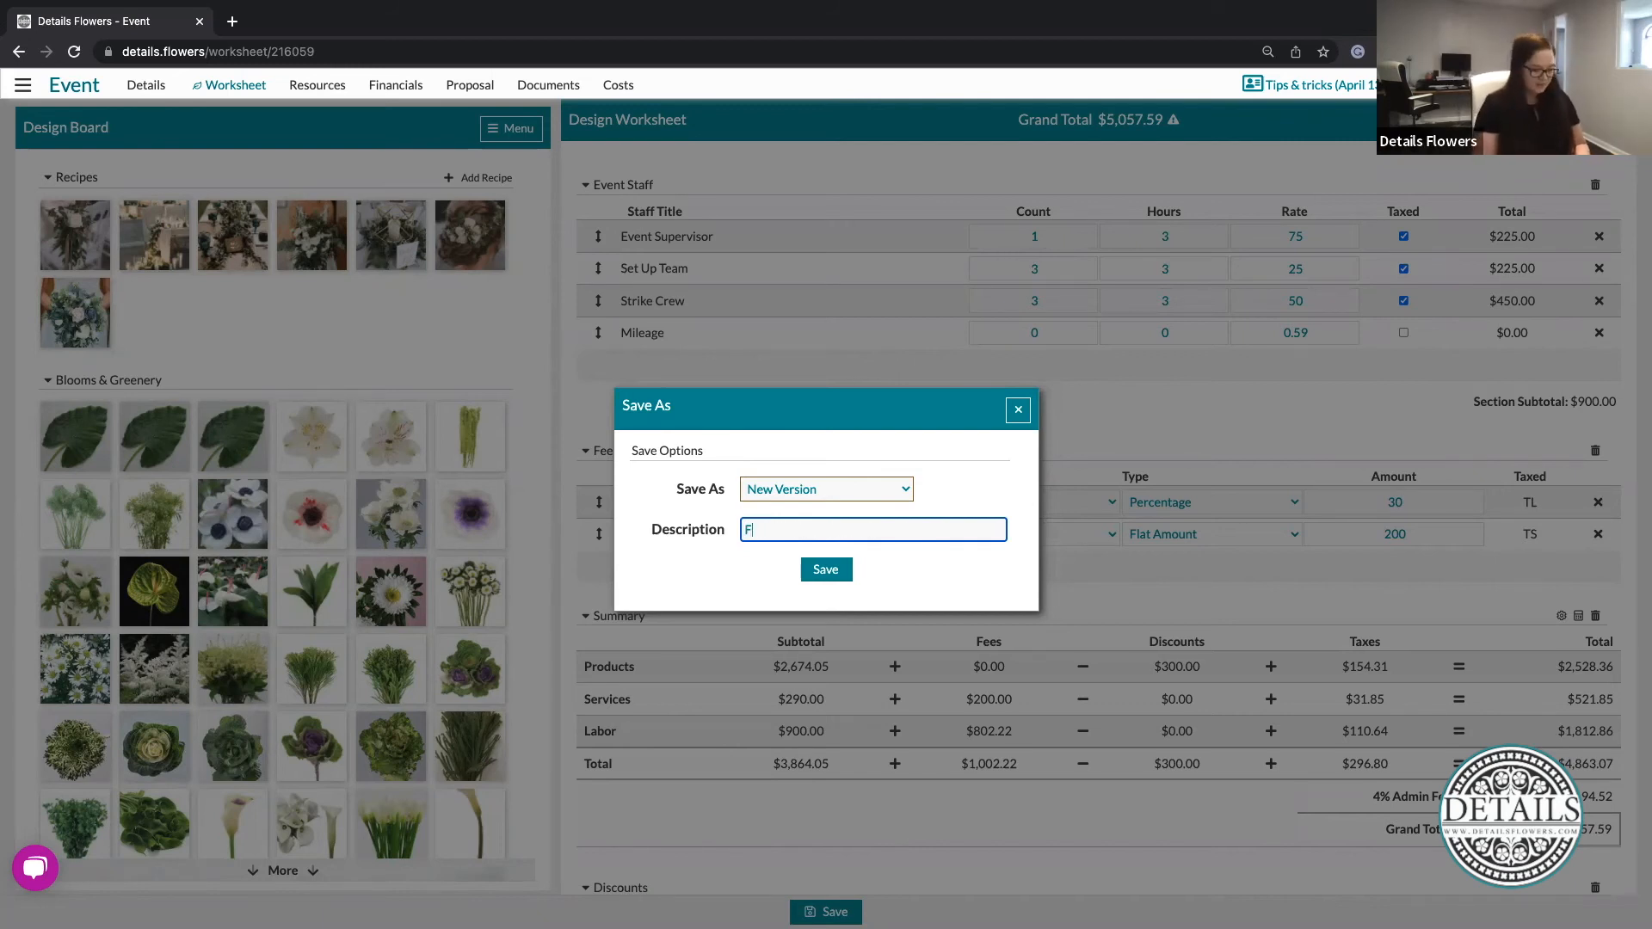
text(irst Draft)
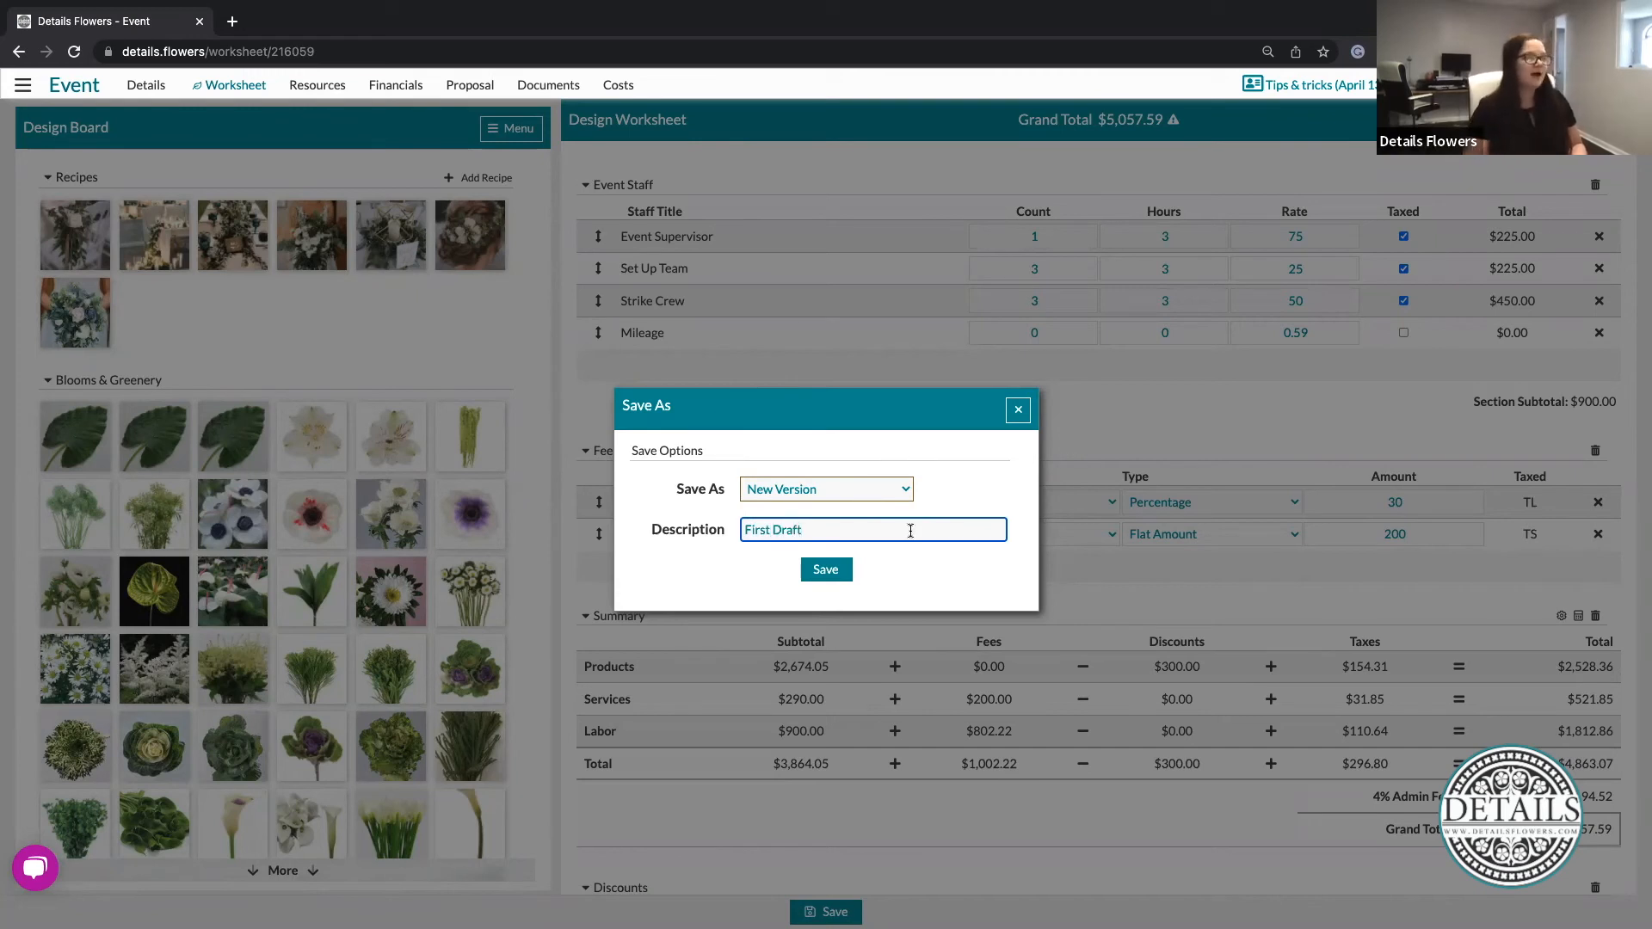
click(840, 580)
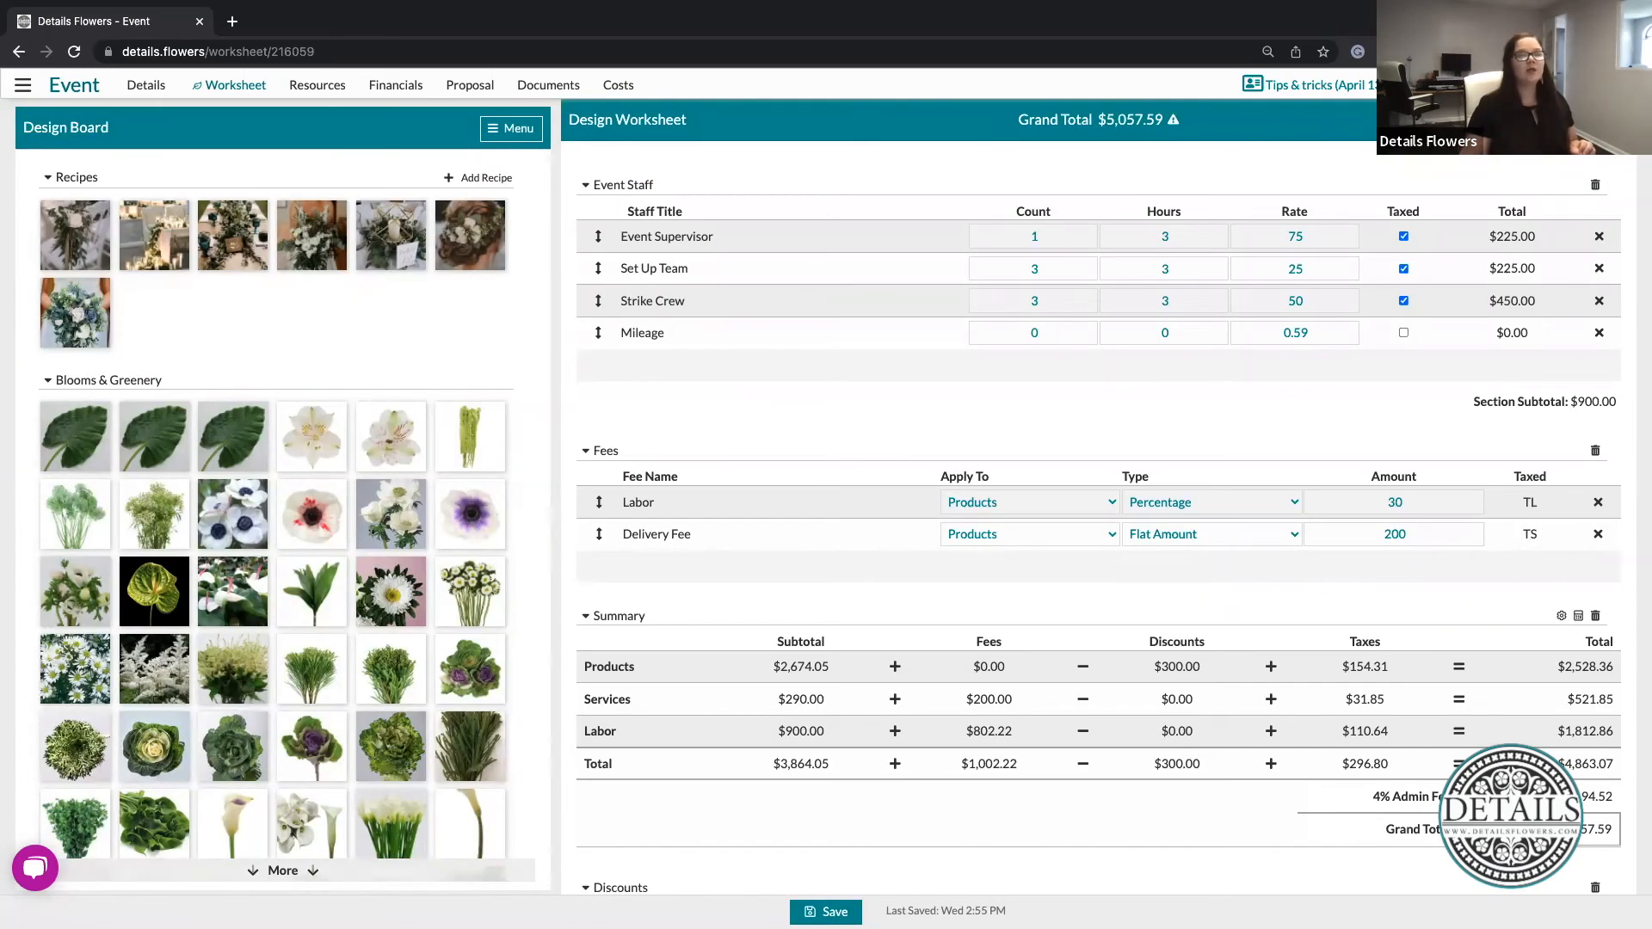
View the worksheet's saved versions through Load Version and close the list without loading one.
click(1596, 120)
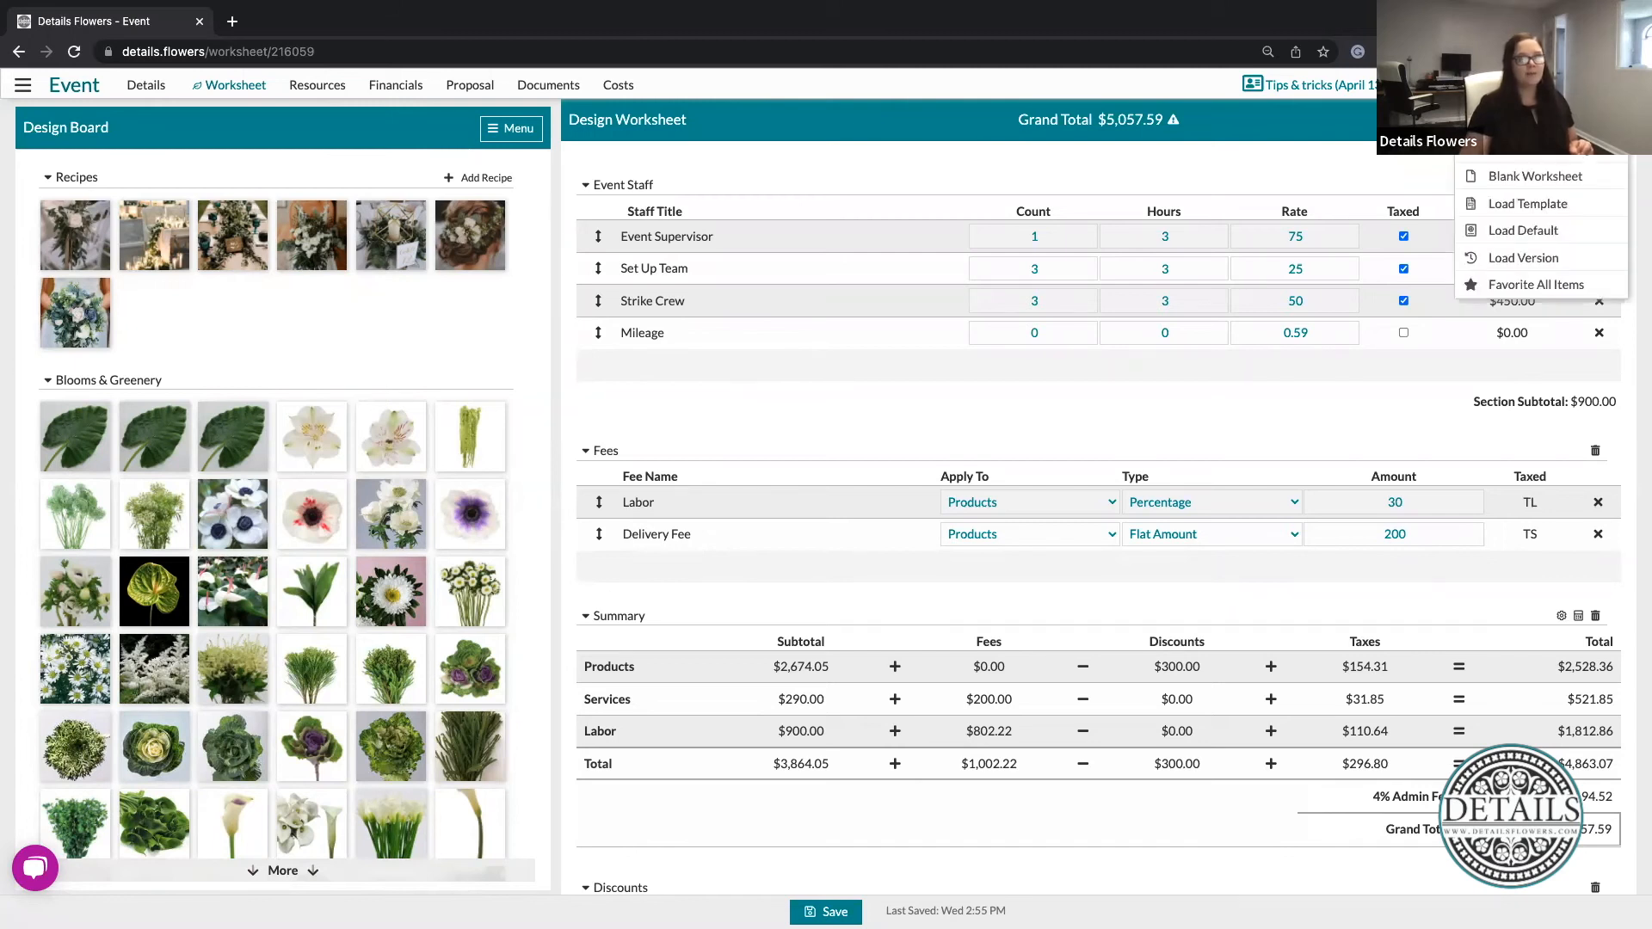
click(1532, 260)
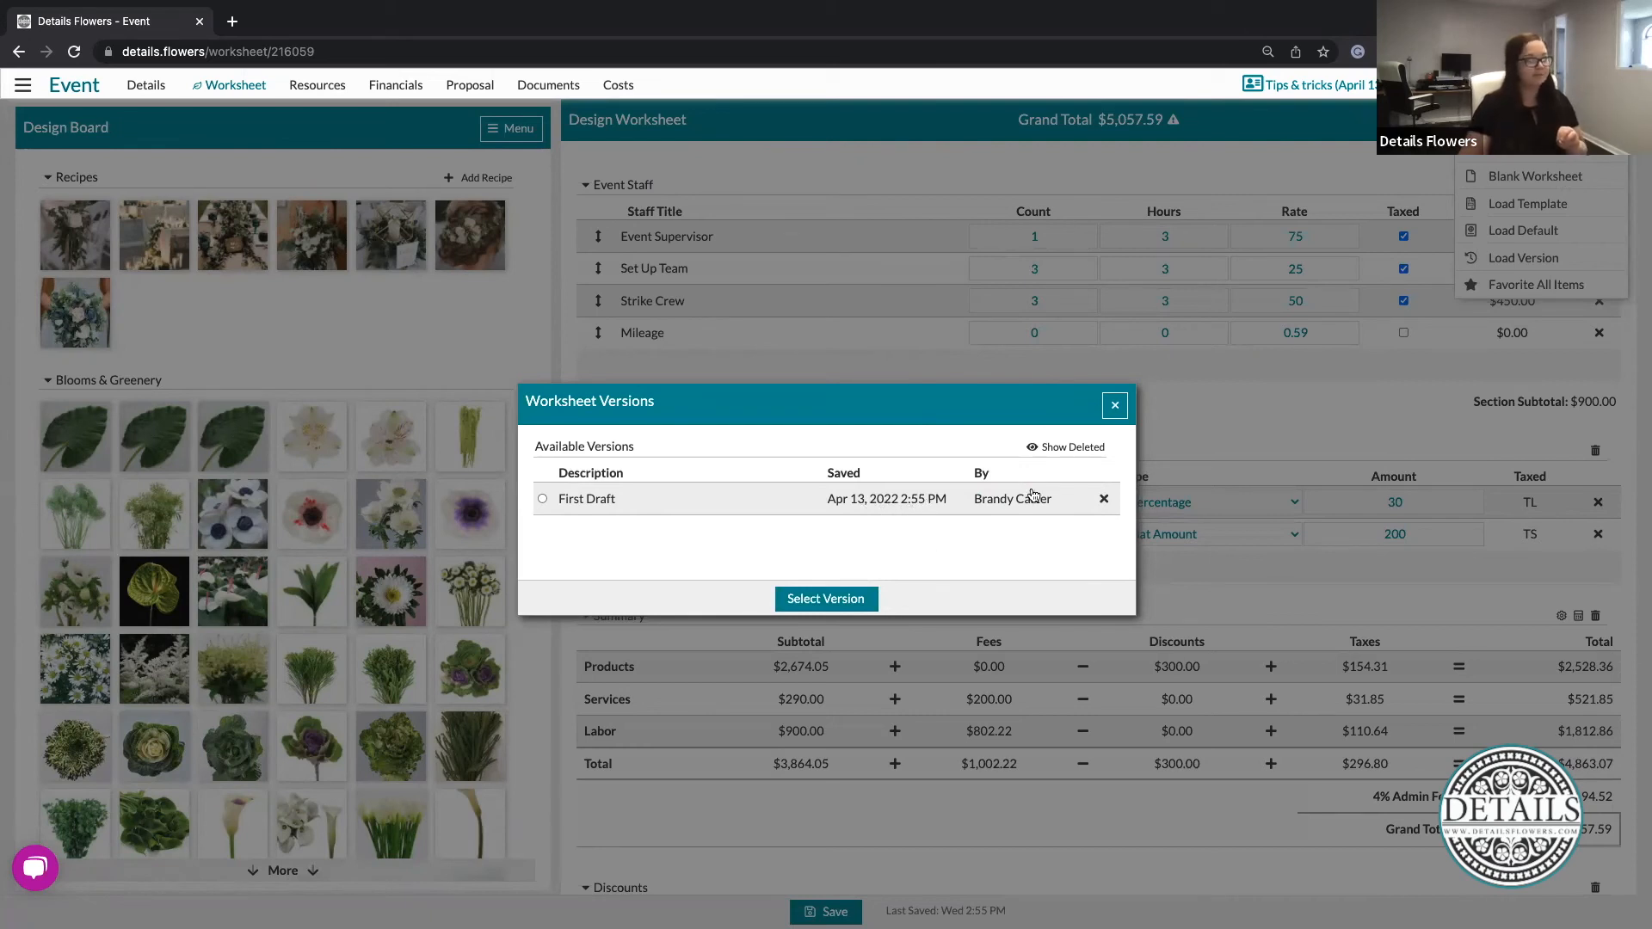
scroll(1028, 502, down, 1)
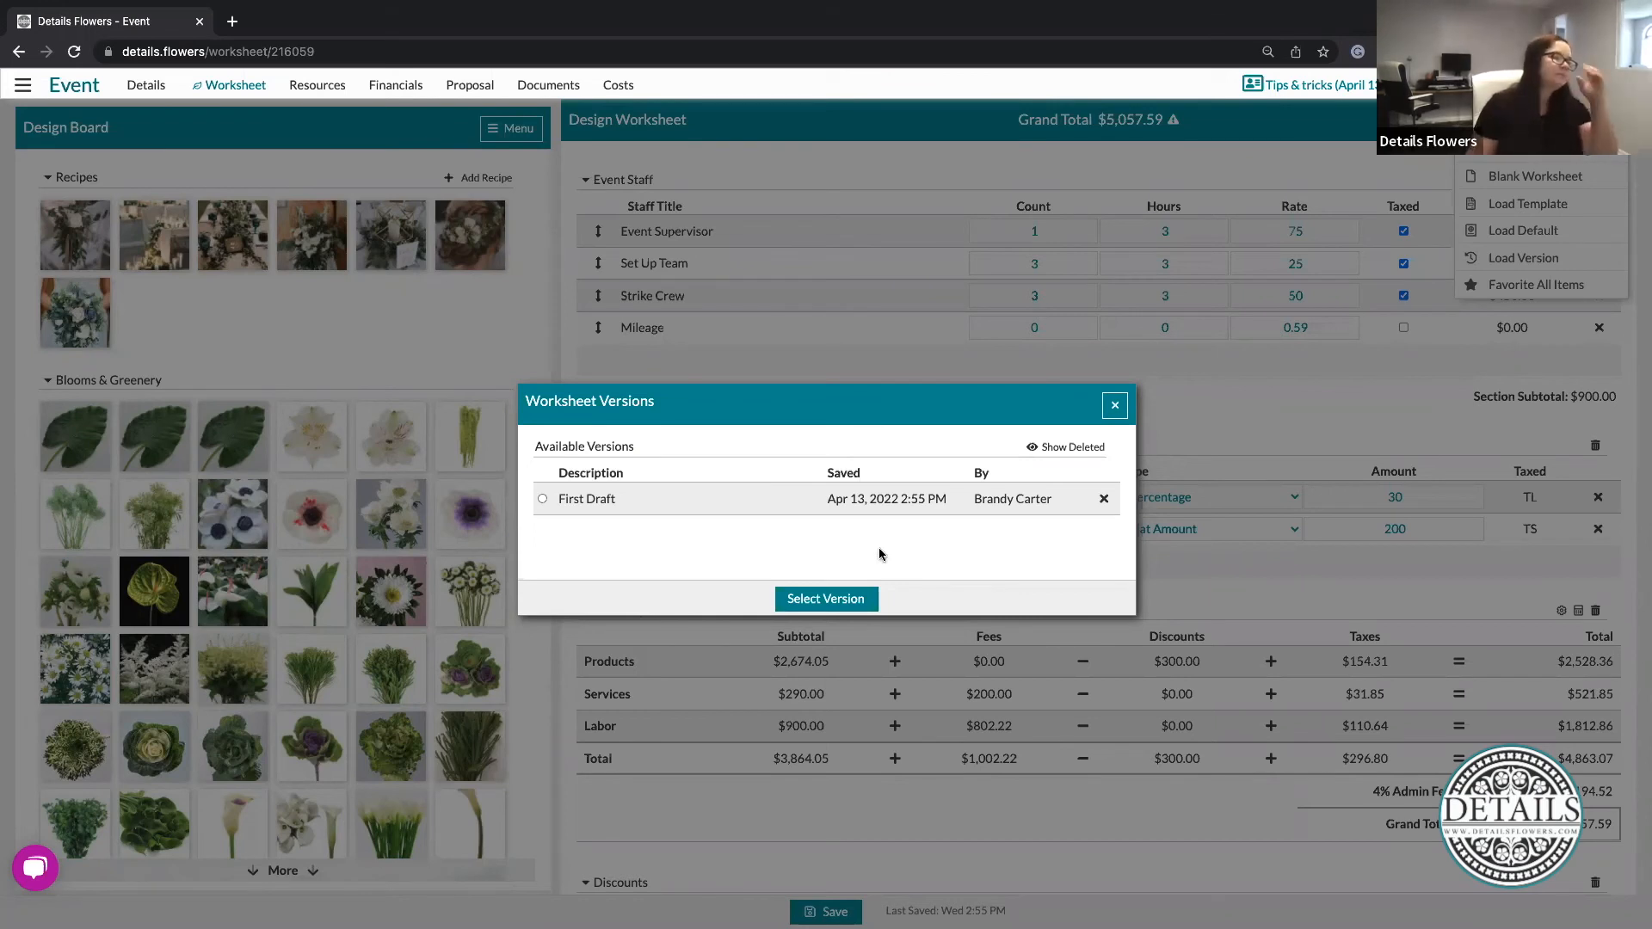
click(1114, 406)
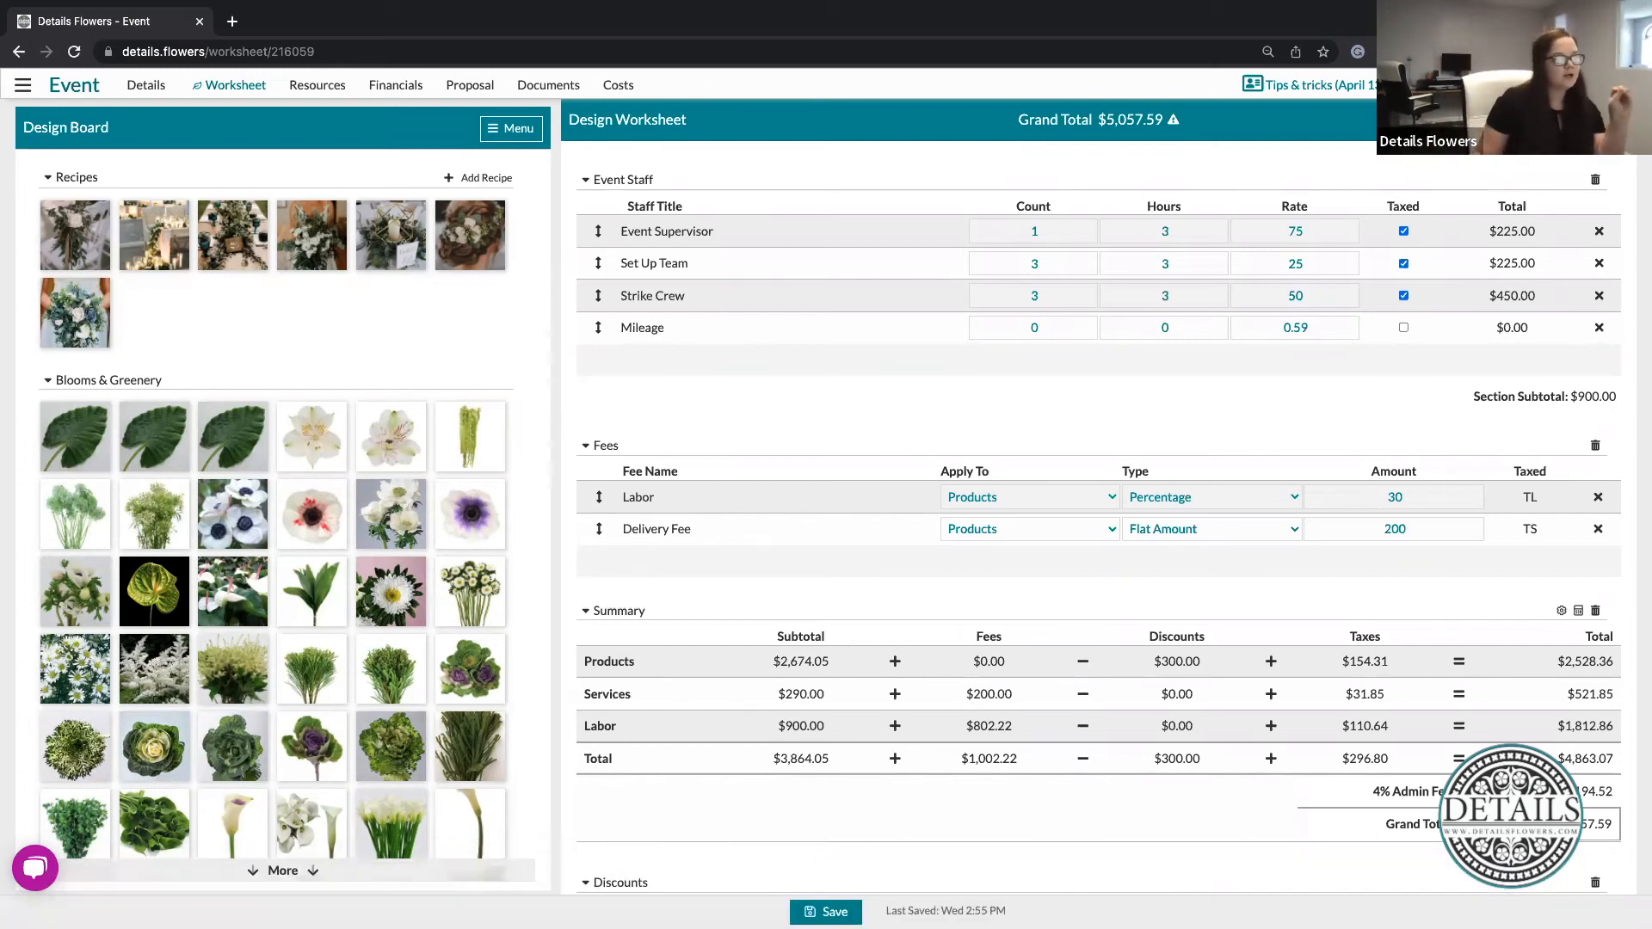
Save the worksheet as a New Template named Green & White Wedding, leaving the description and tags blank.
click(825, 911)
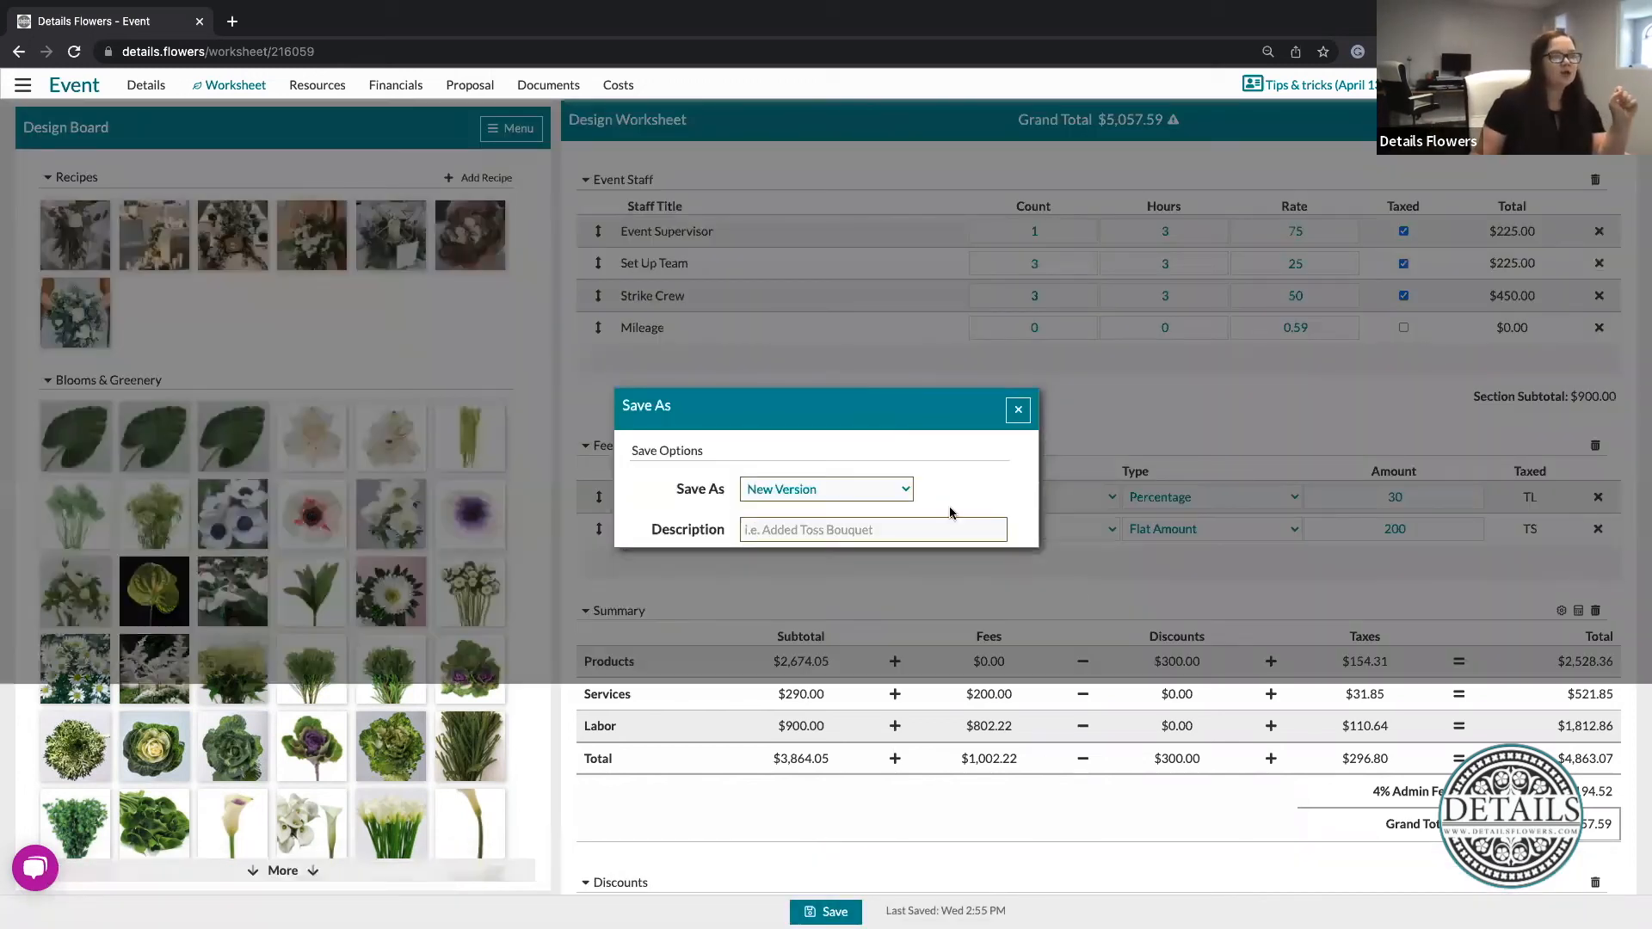
click(818, 488)
click(797, 508)
click(901, 493)
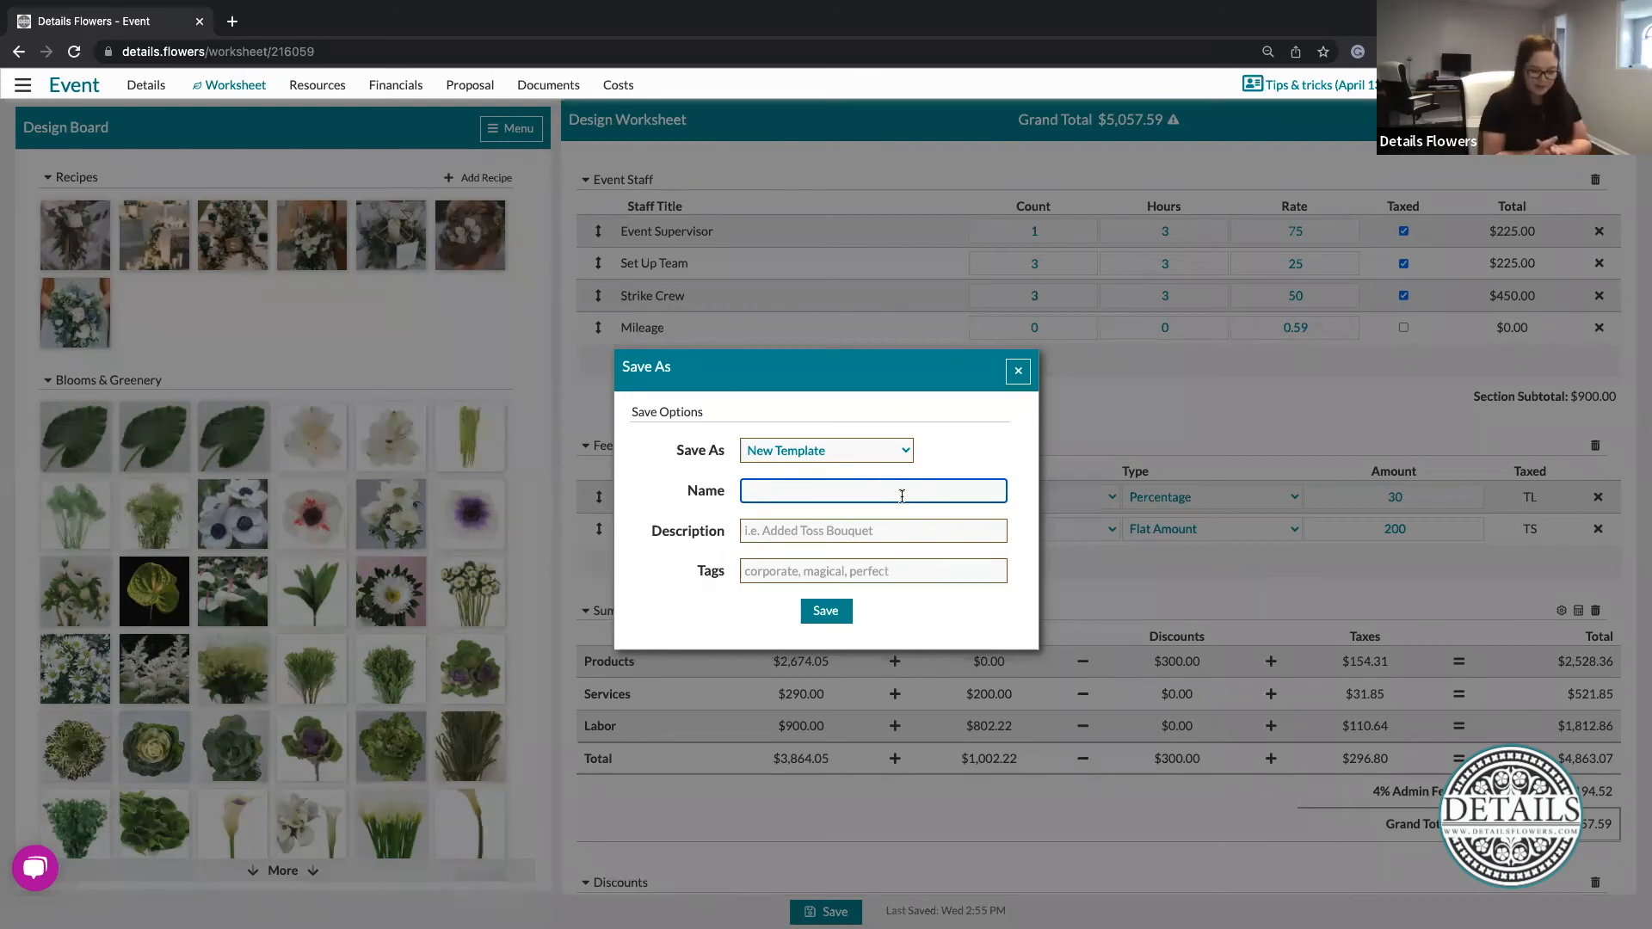
text(Green)
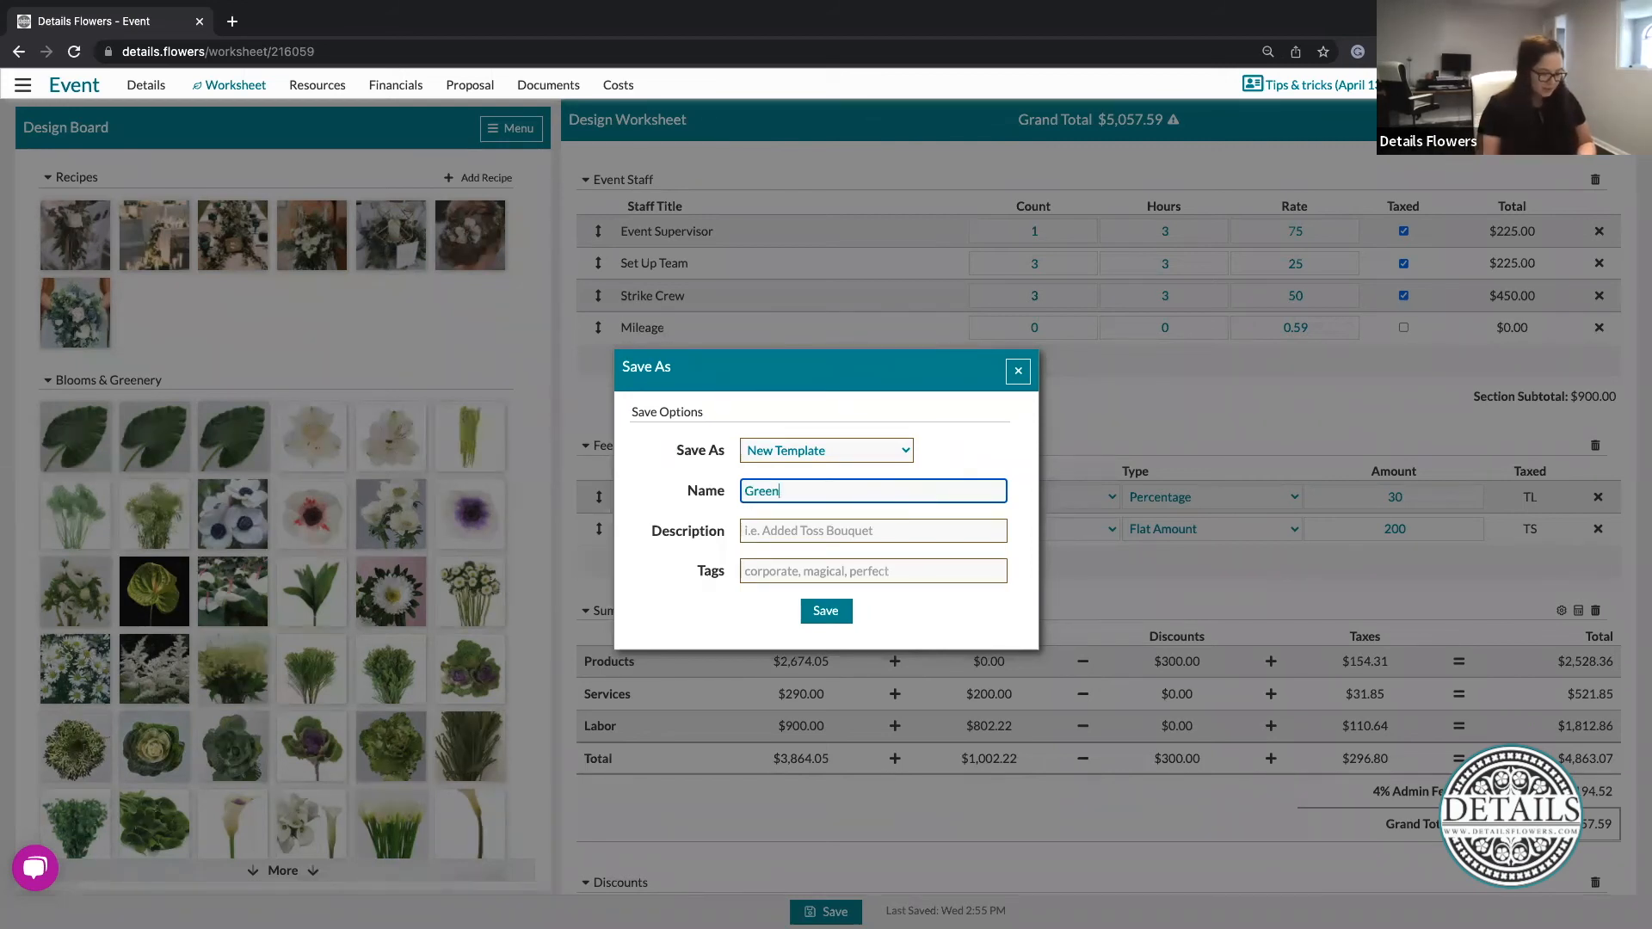
text( & White Wedding)
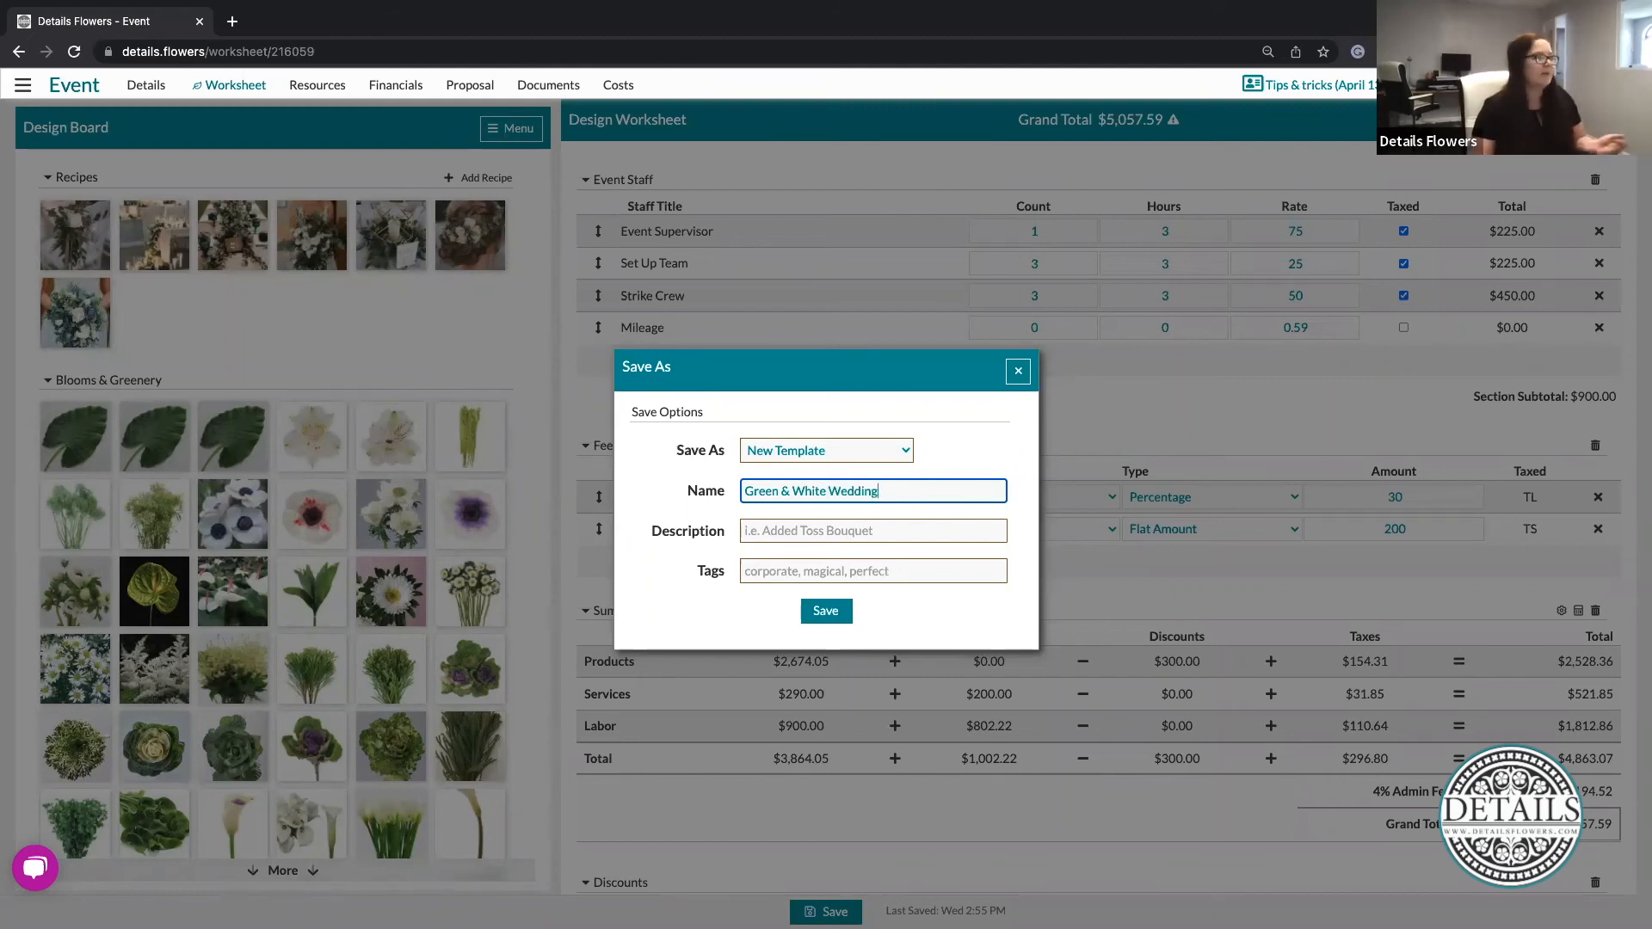
click(894, 529)
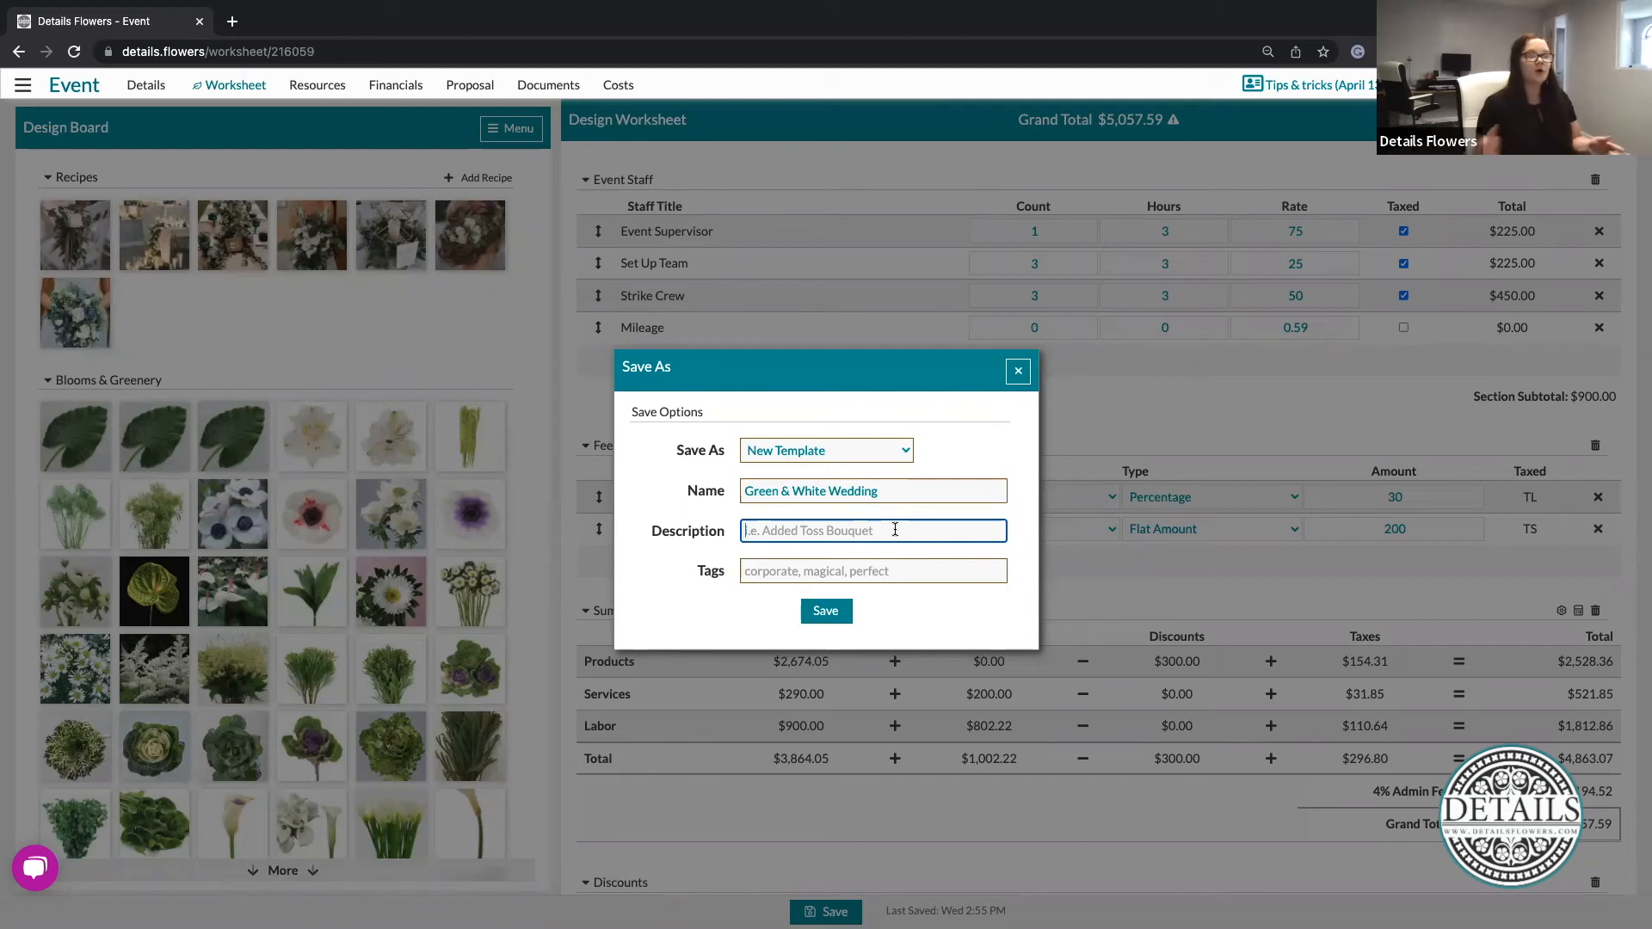
click(879, 566)
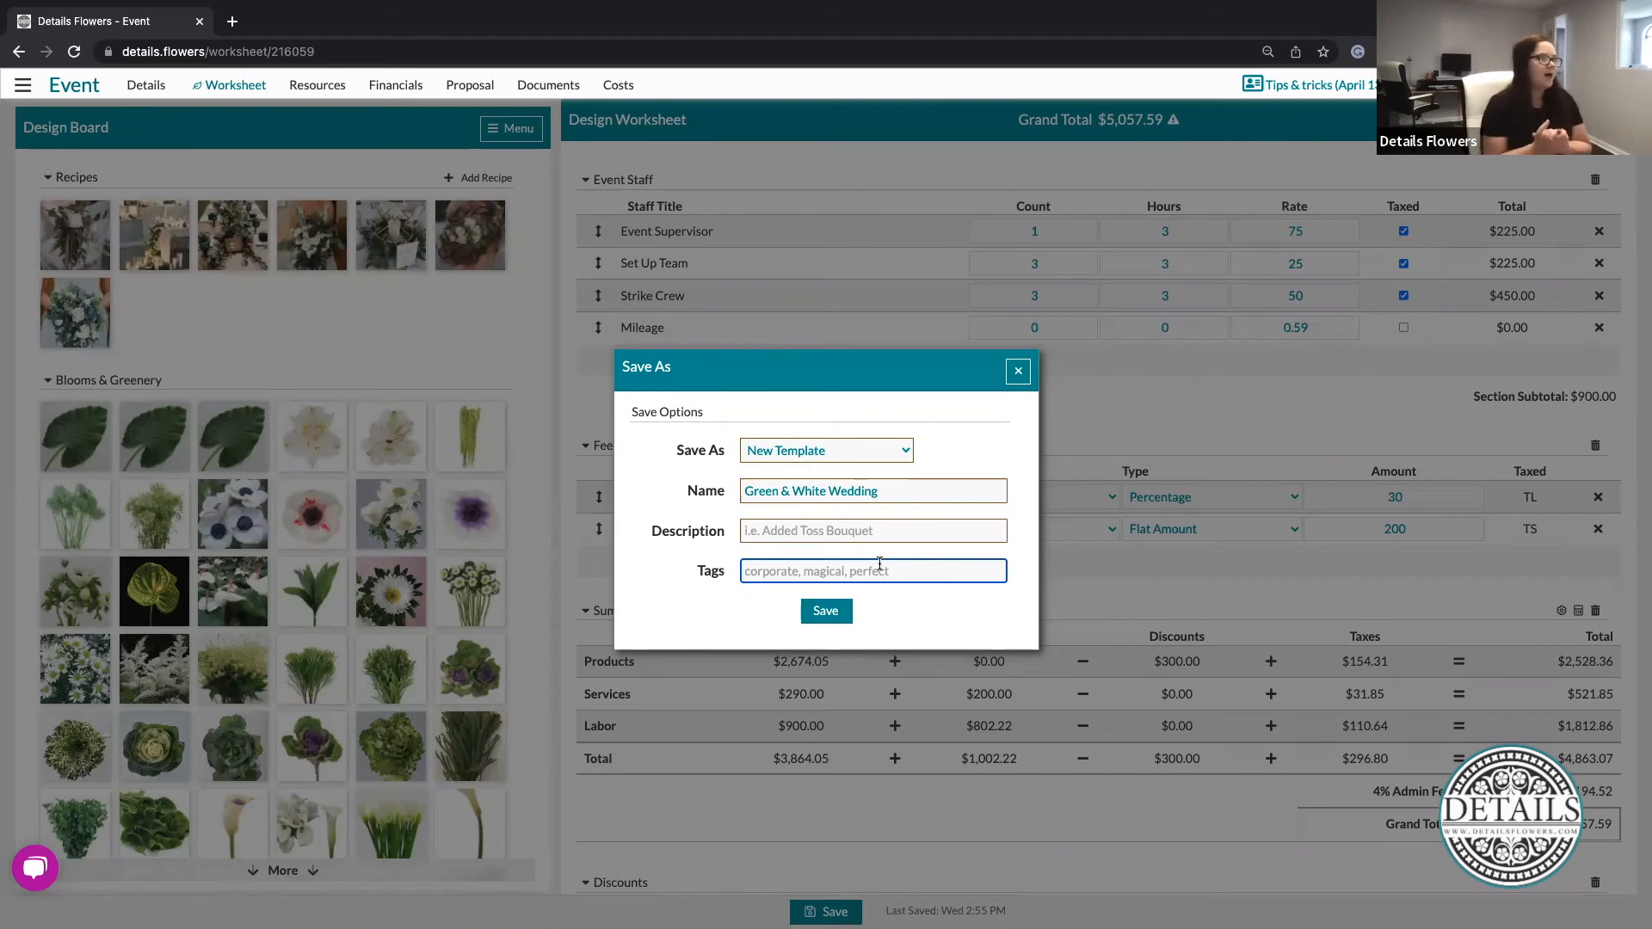
click(819, 618)
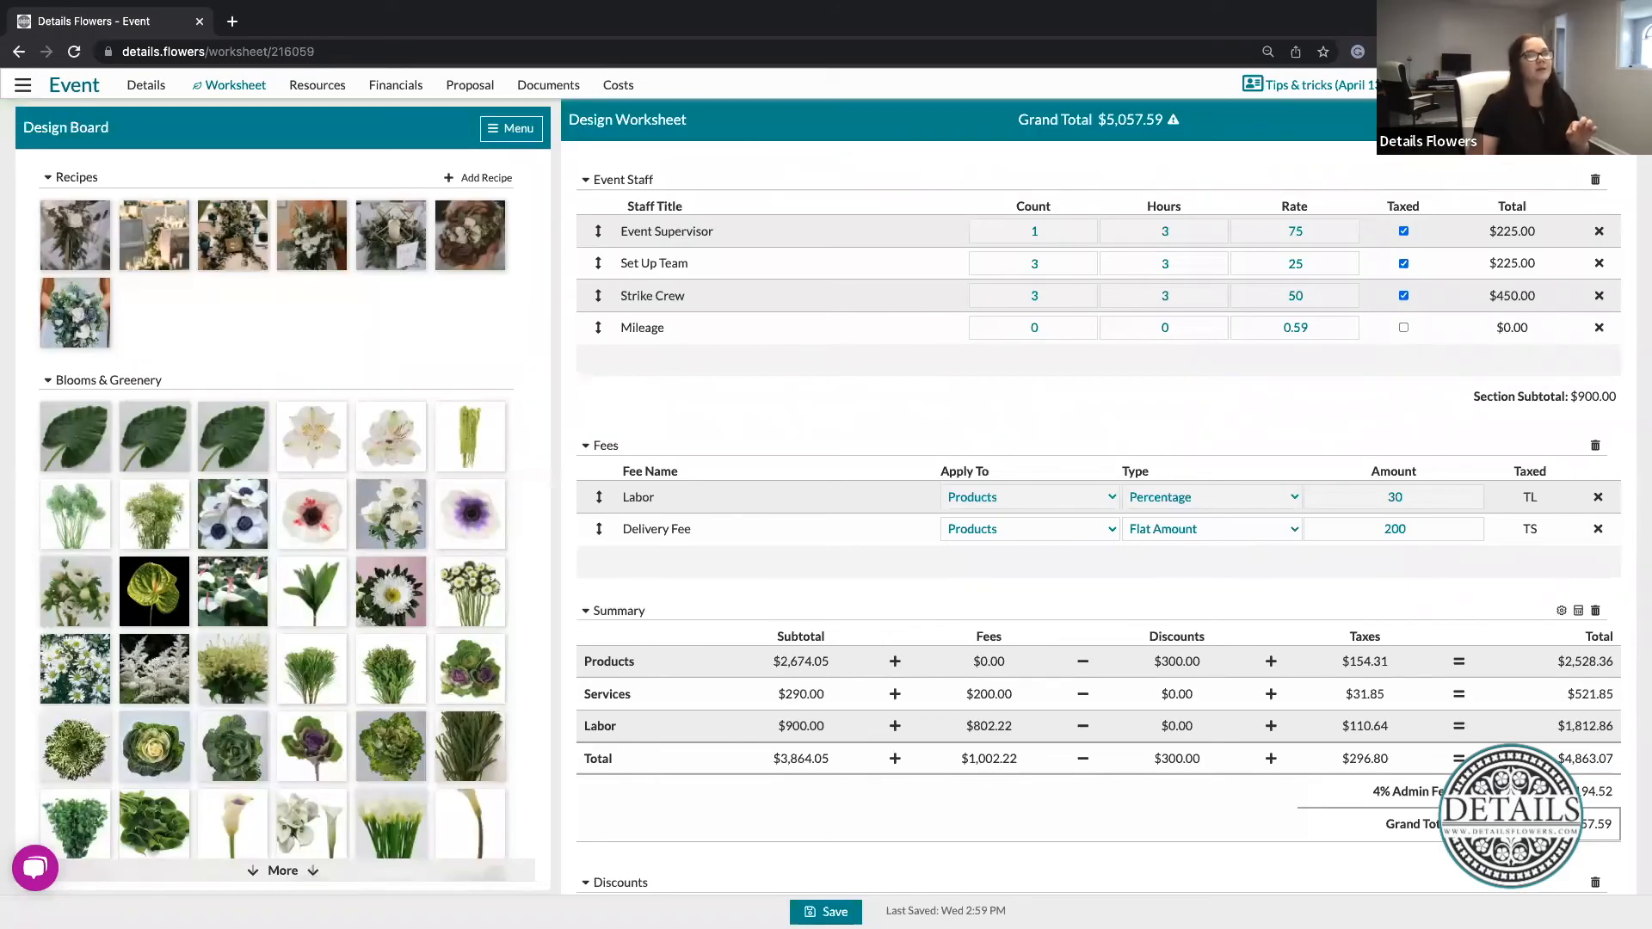
Look through the available worksheet templates in Load Template and close the list without selecting one.
click(1595, 128)
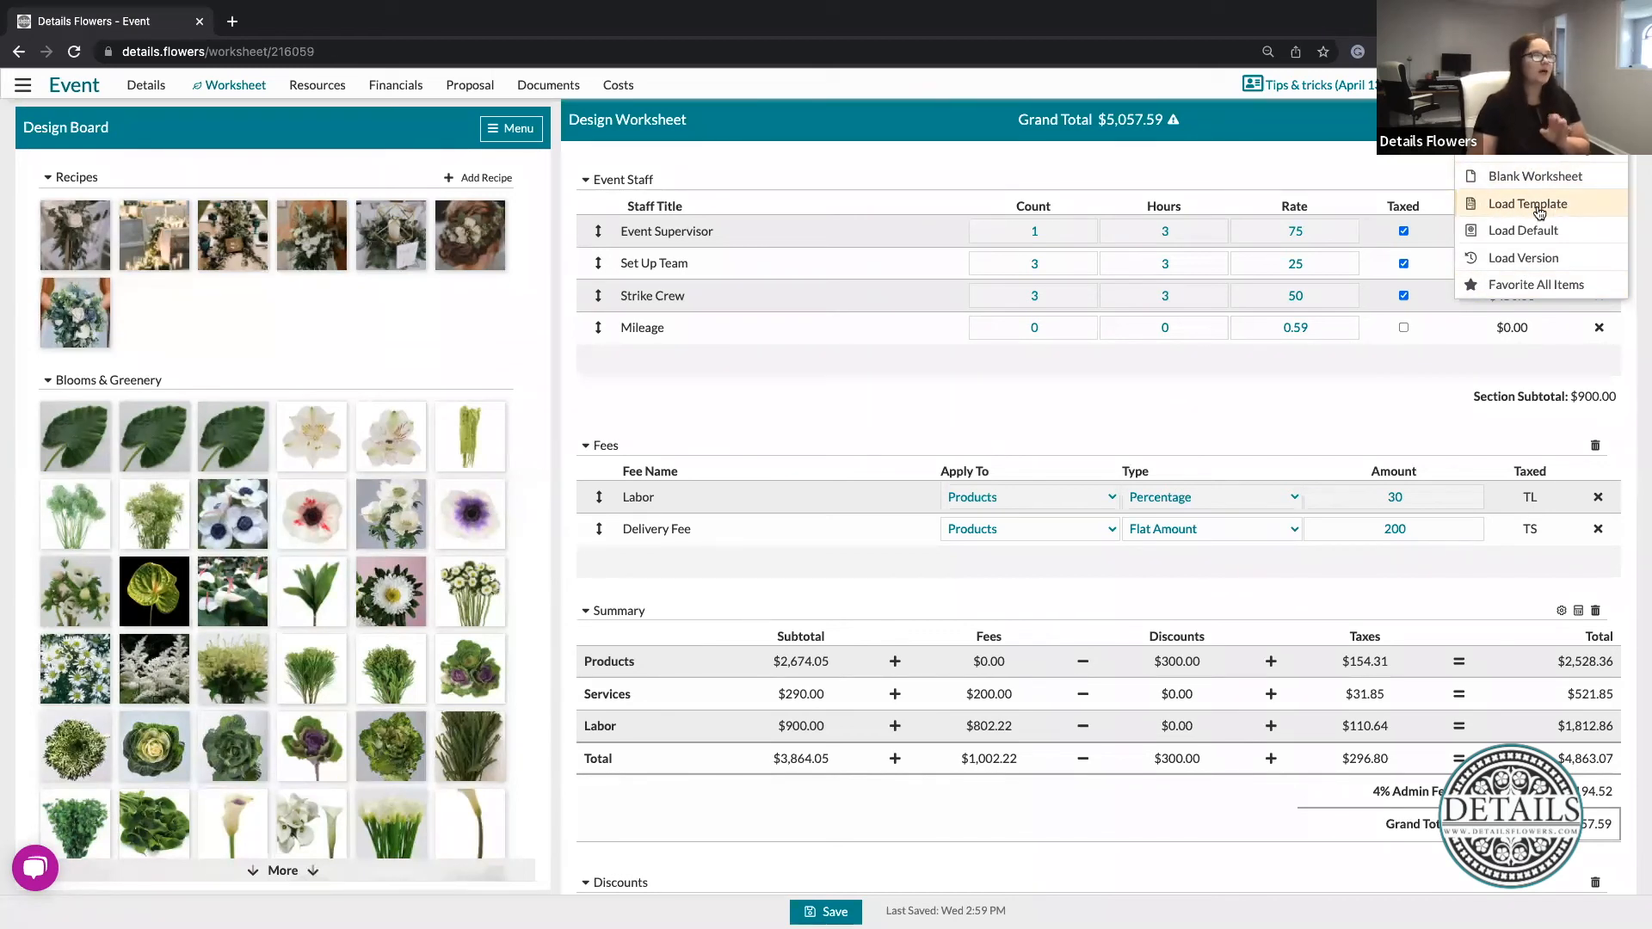
click(1539, 210)
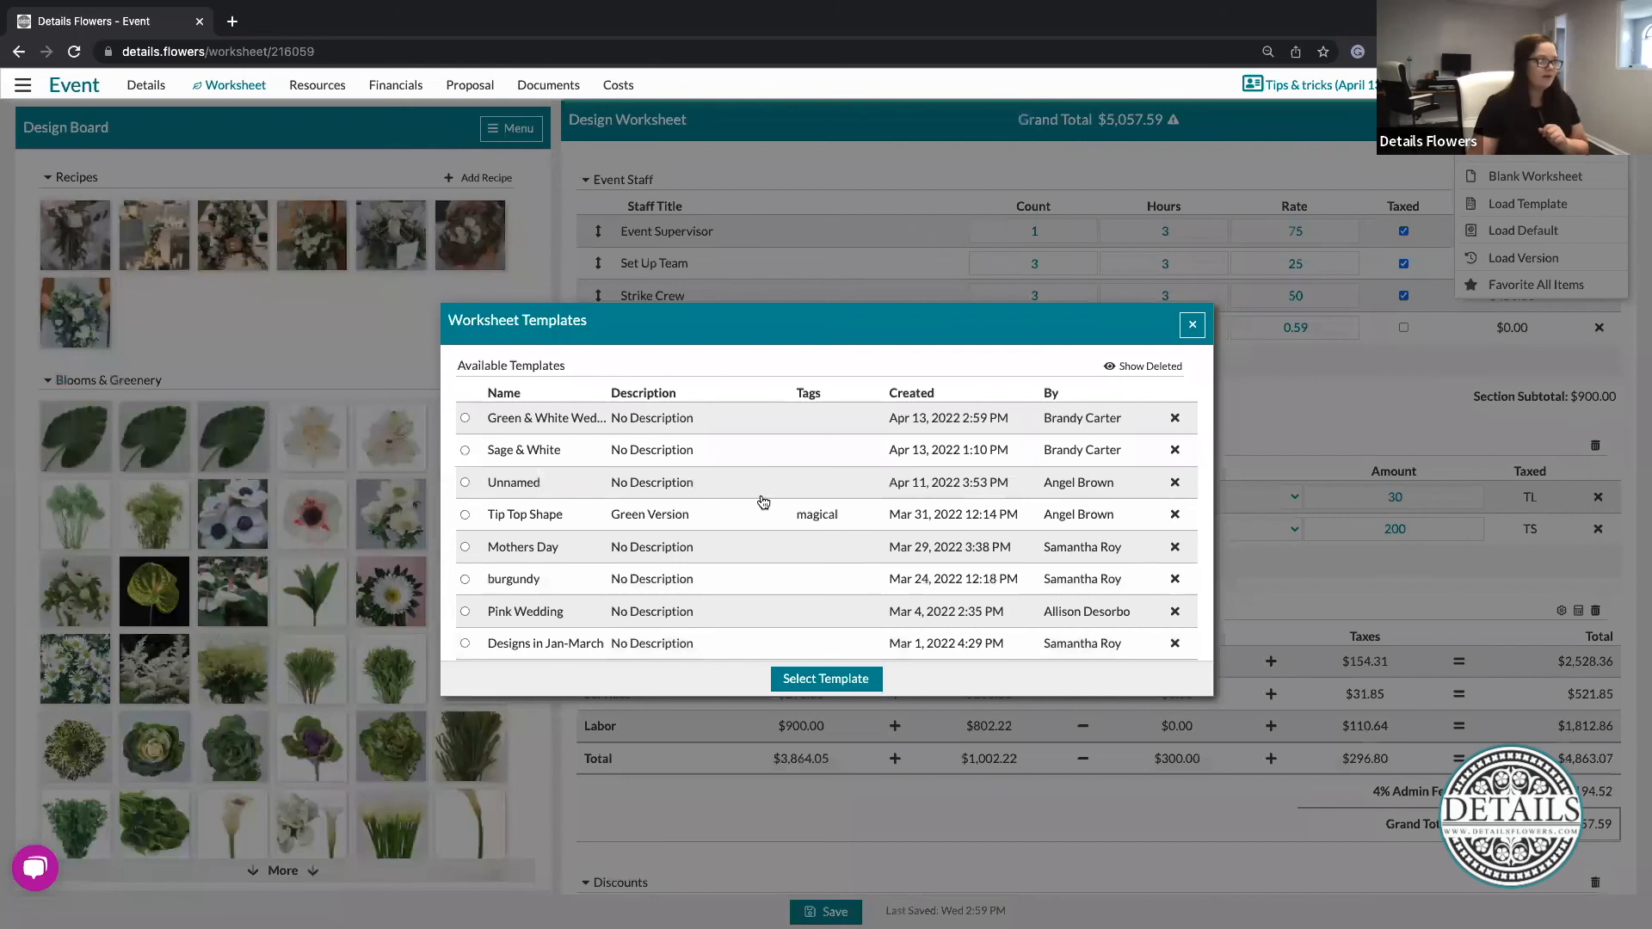
scroll(782, 520, down, 1)
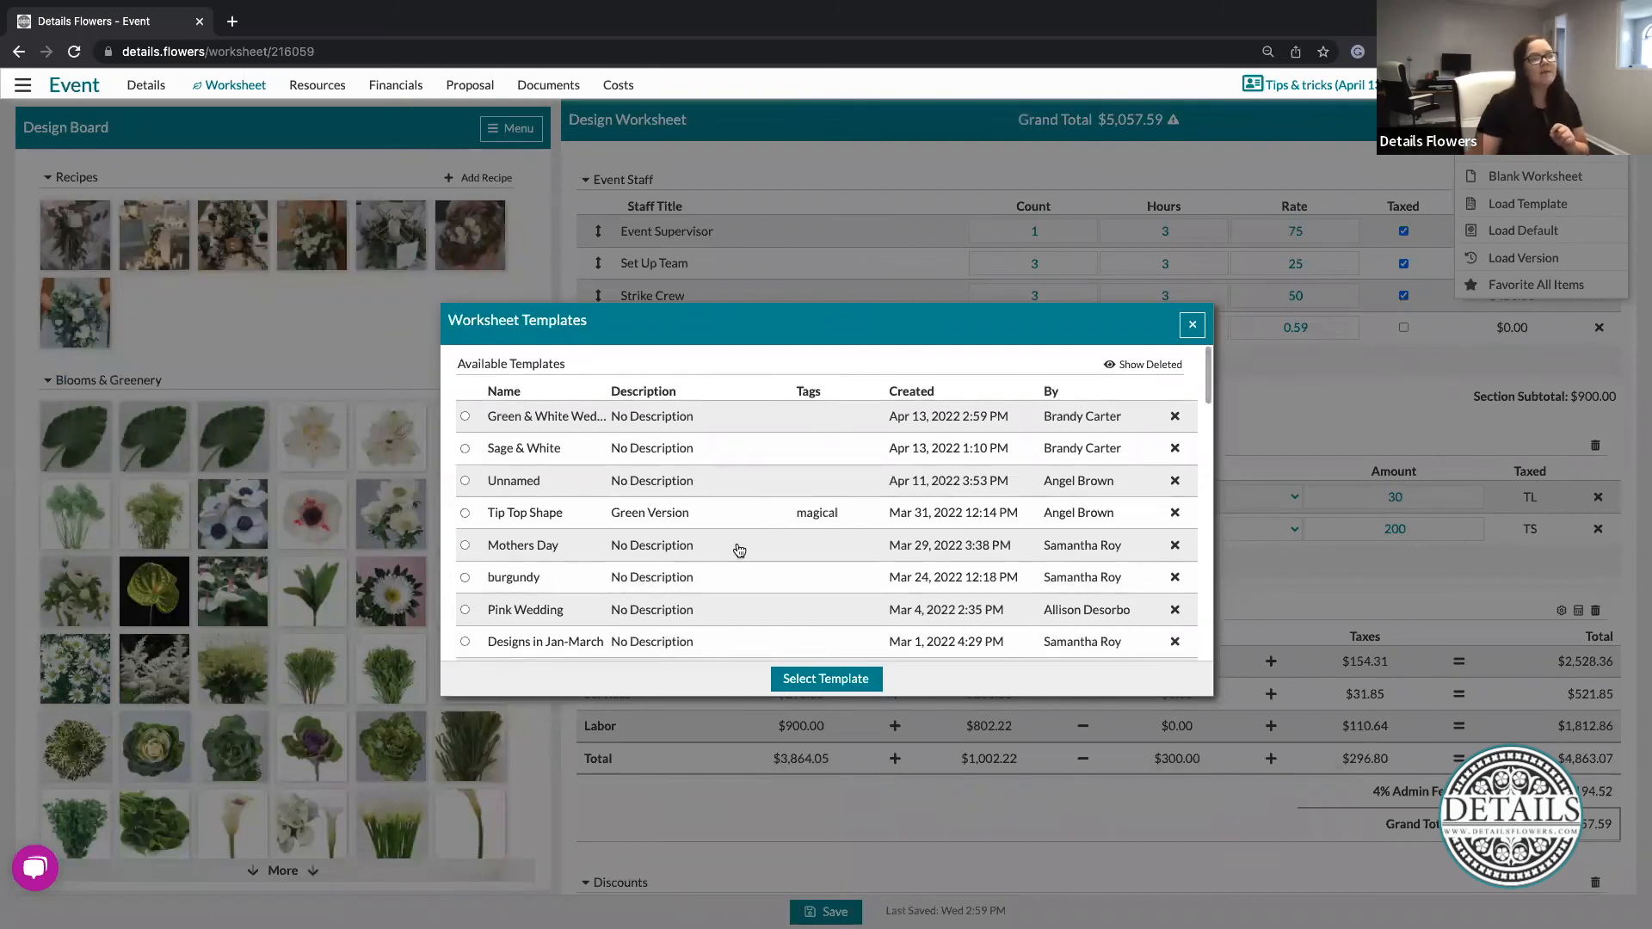
scroll(730, 557, down, 3)
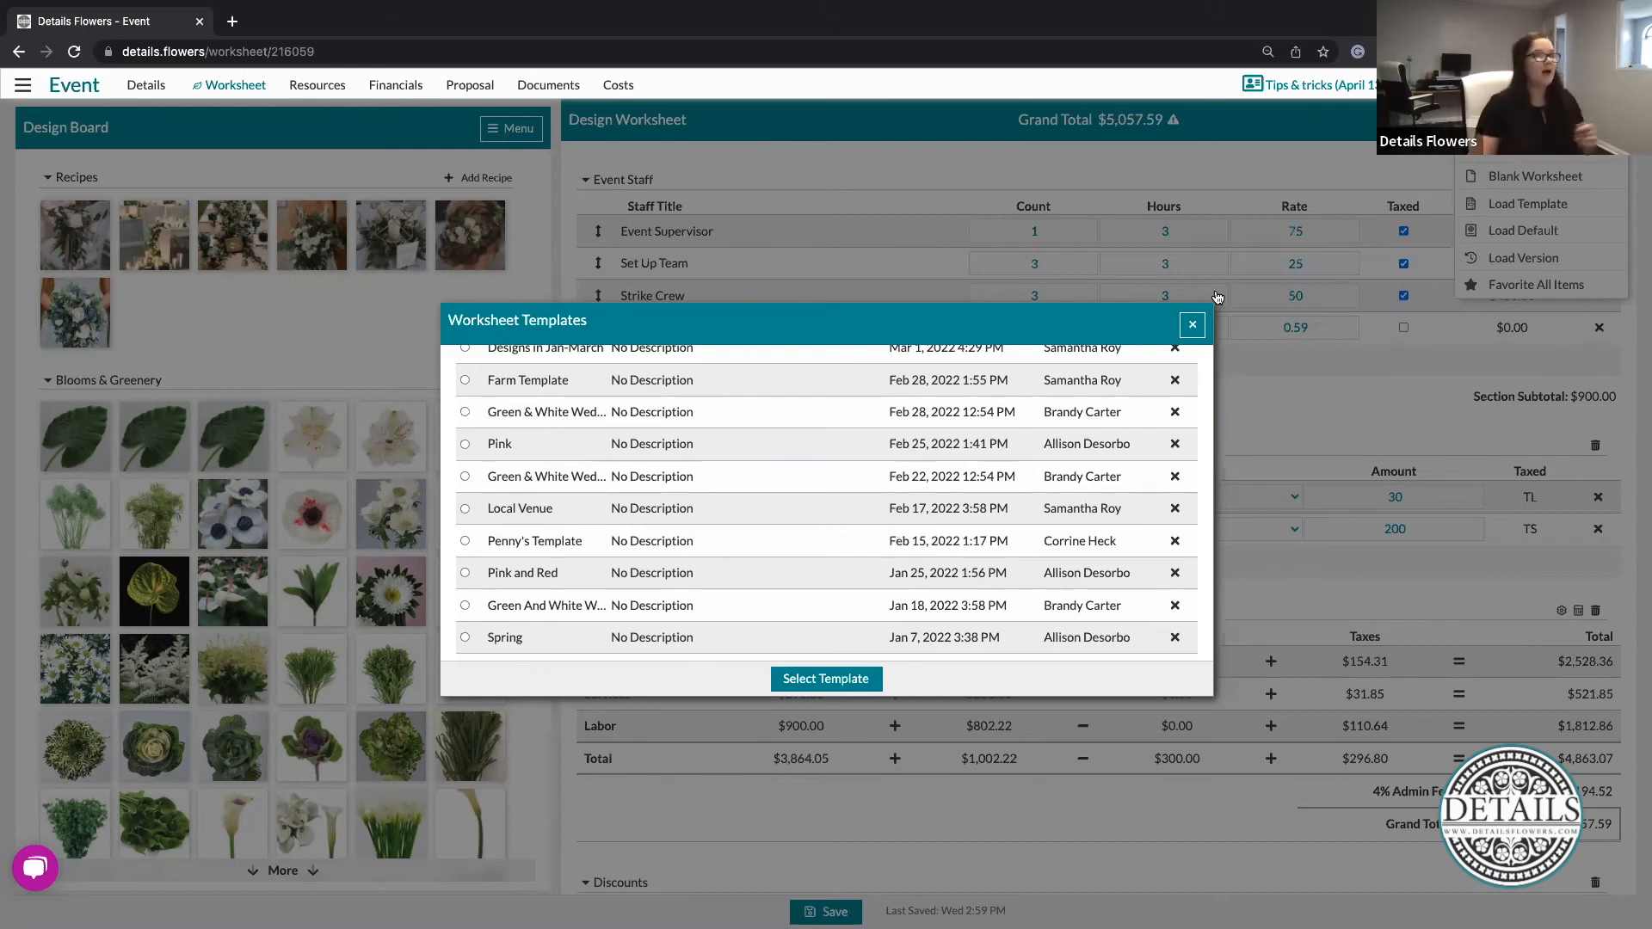
click(1192, 326)
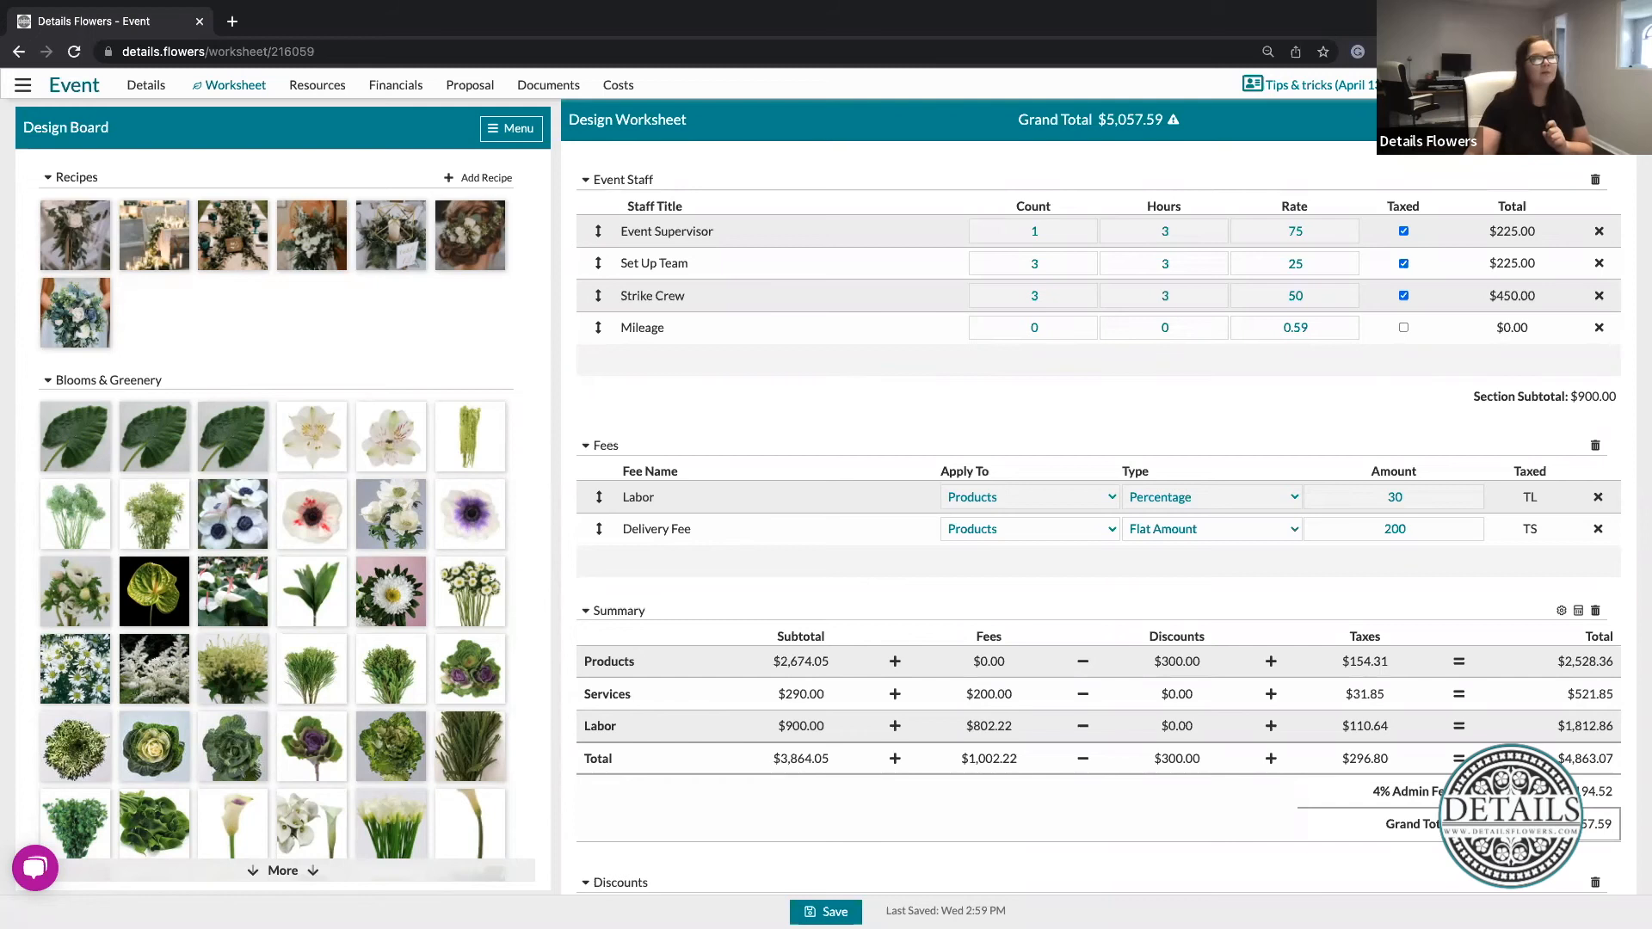
Check the worksheet Auto Save setting on the account page and return to the Design Worksheet.
mouse_move(1591, 86)
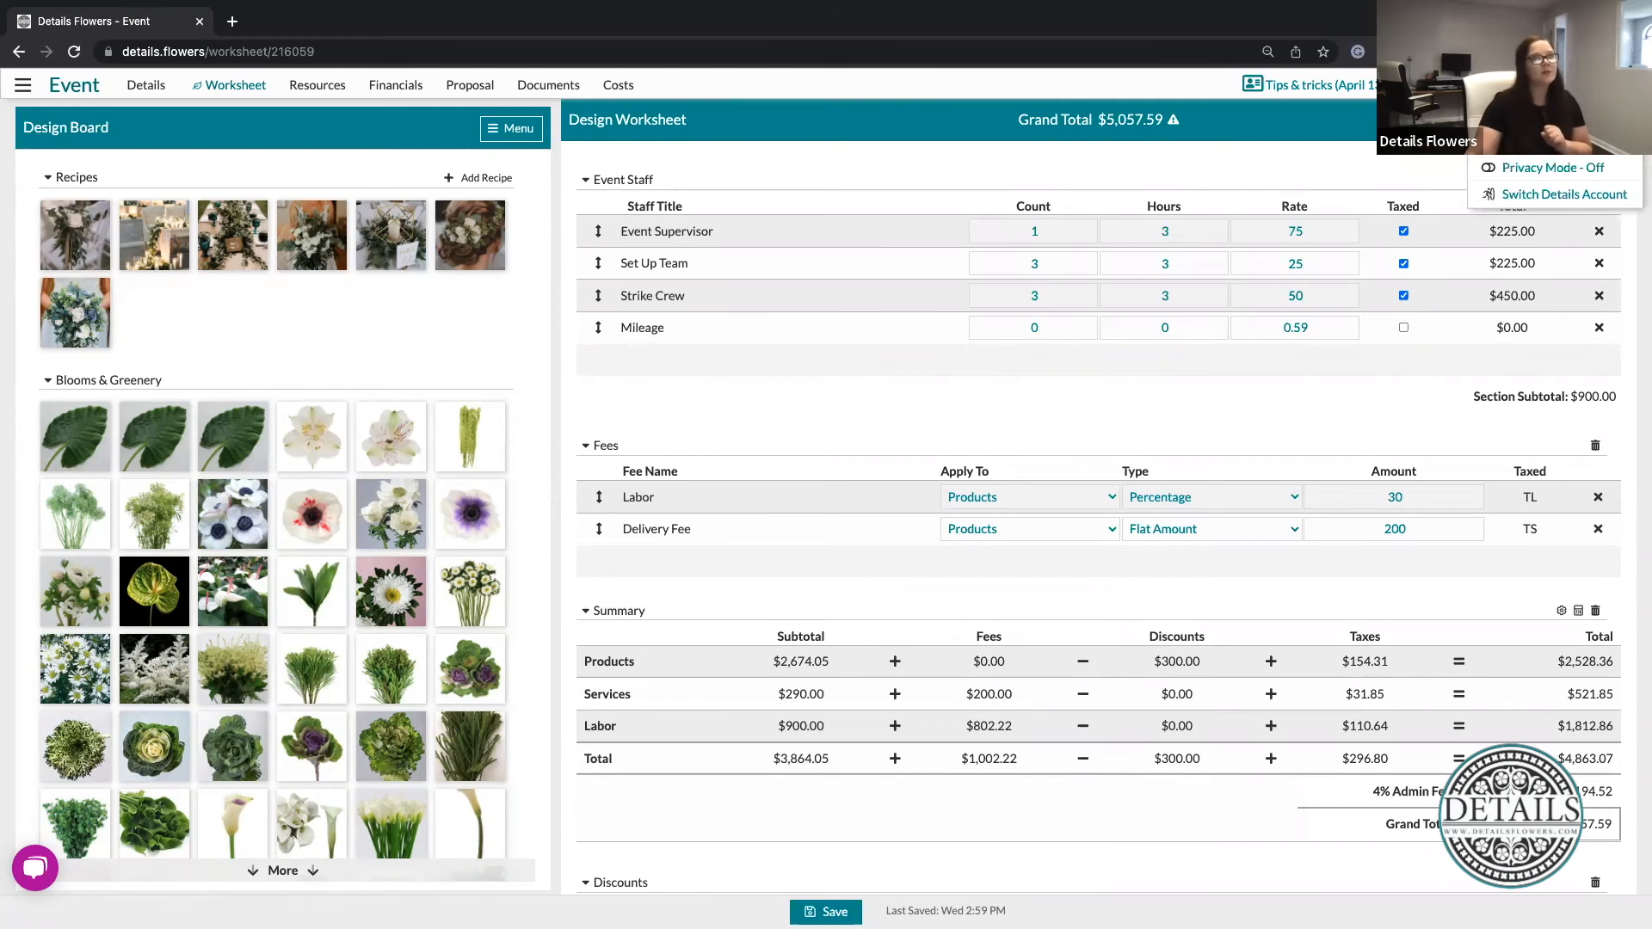
click(1548, 119)
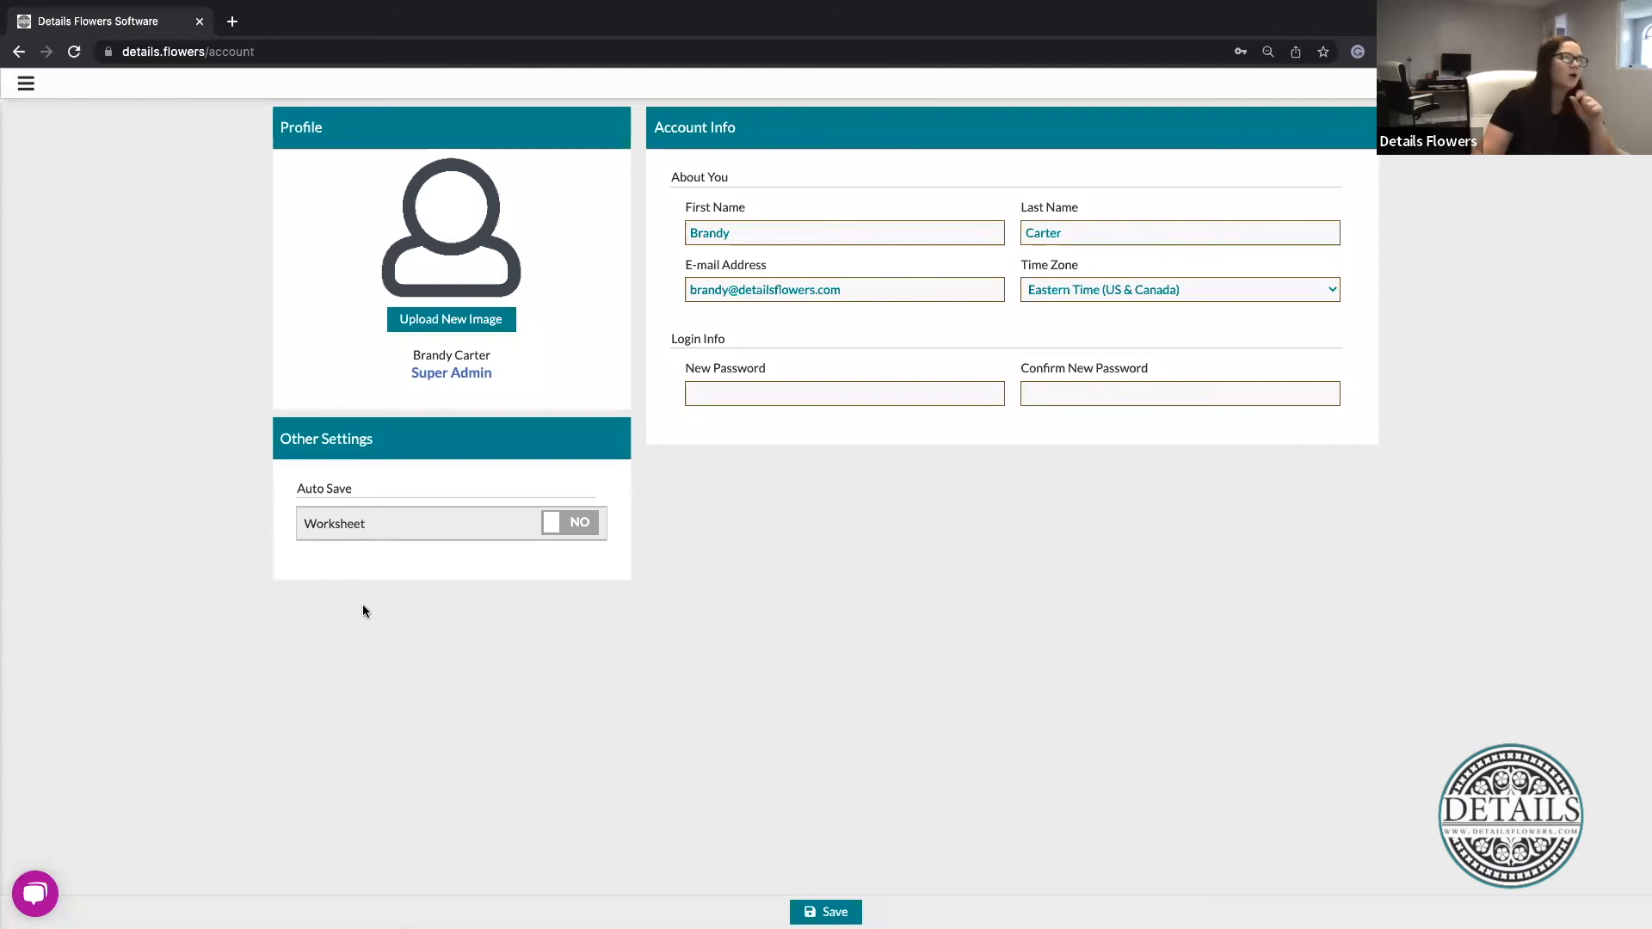
click(18, 52)
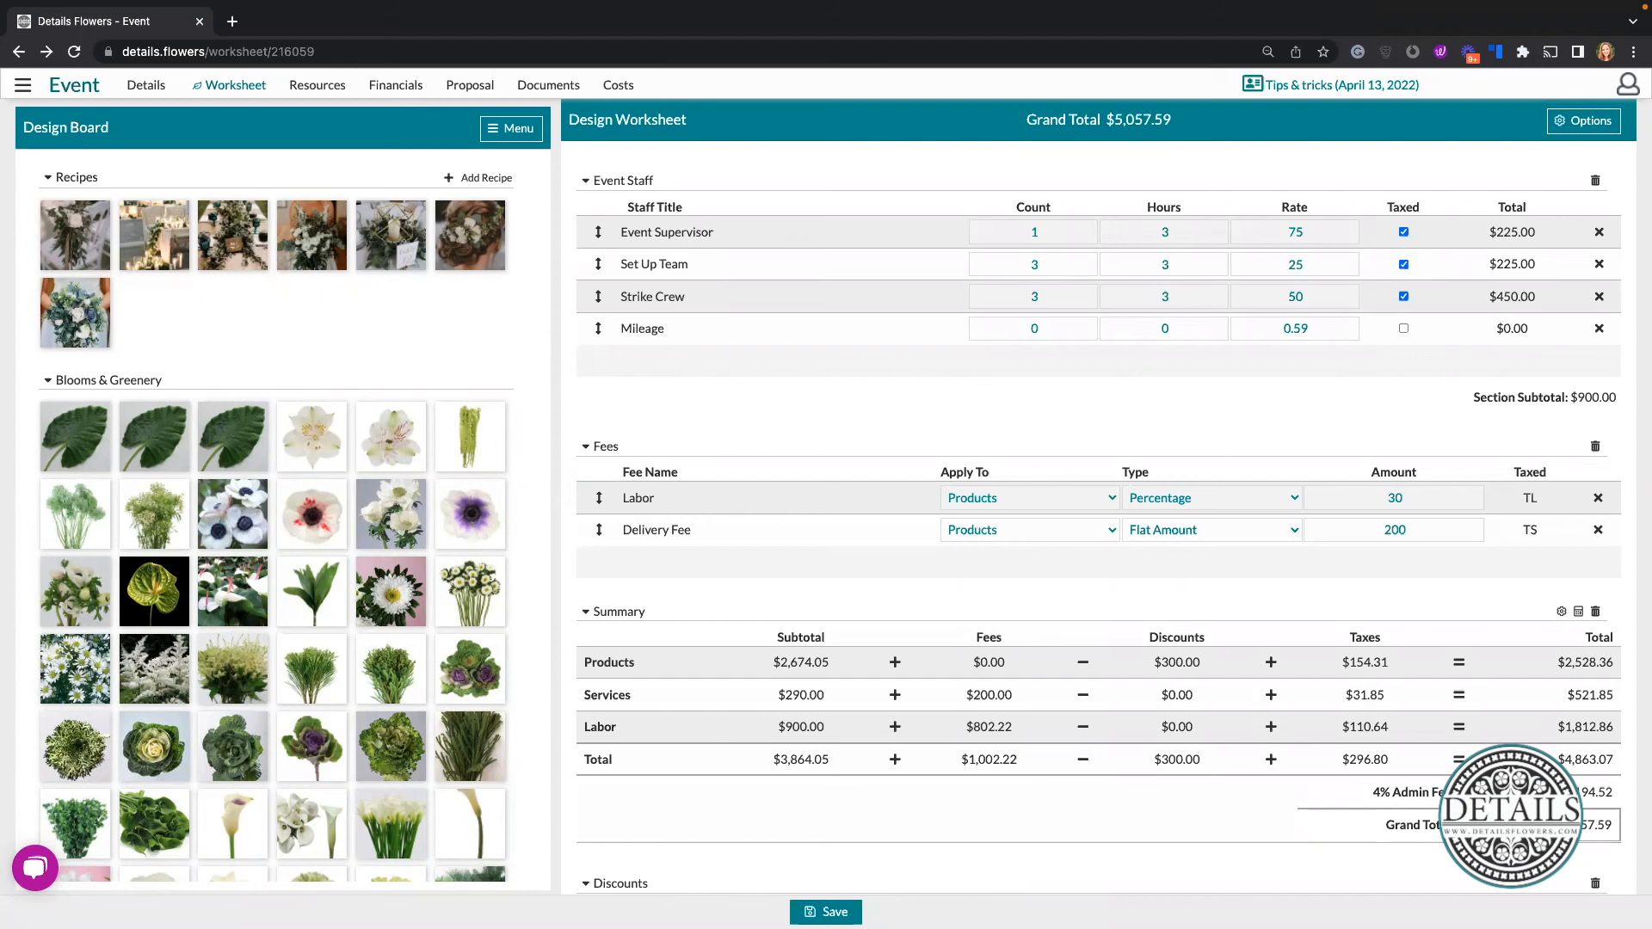
Review the Blooms & Greenery quantities and estimated stem costs on the event's Costs page.
click(620, 86)
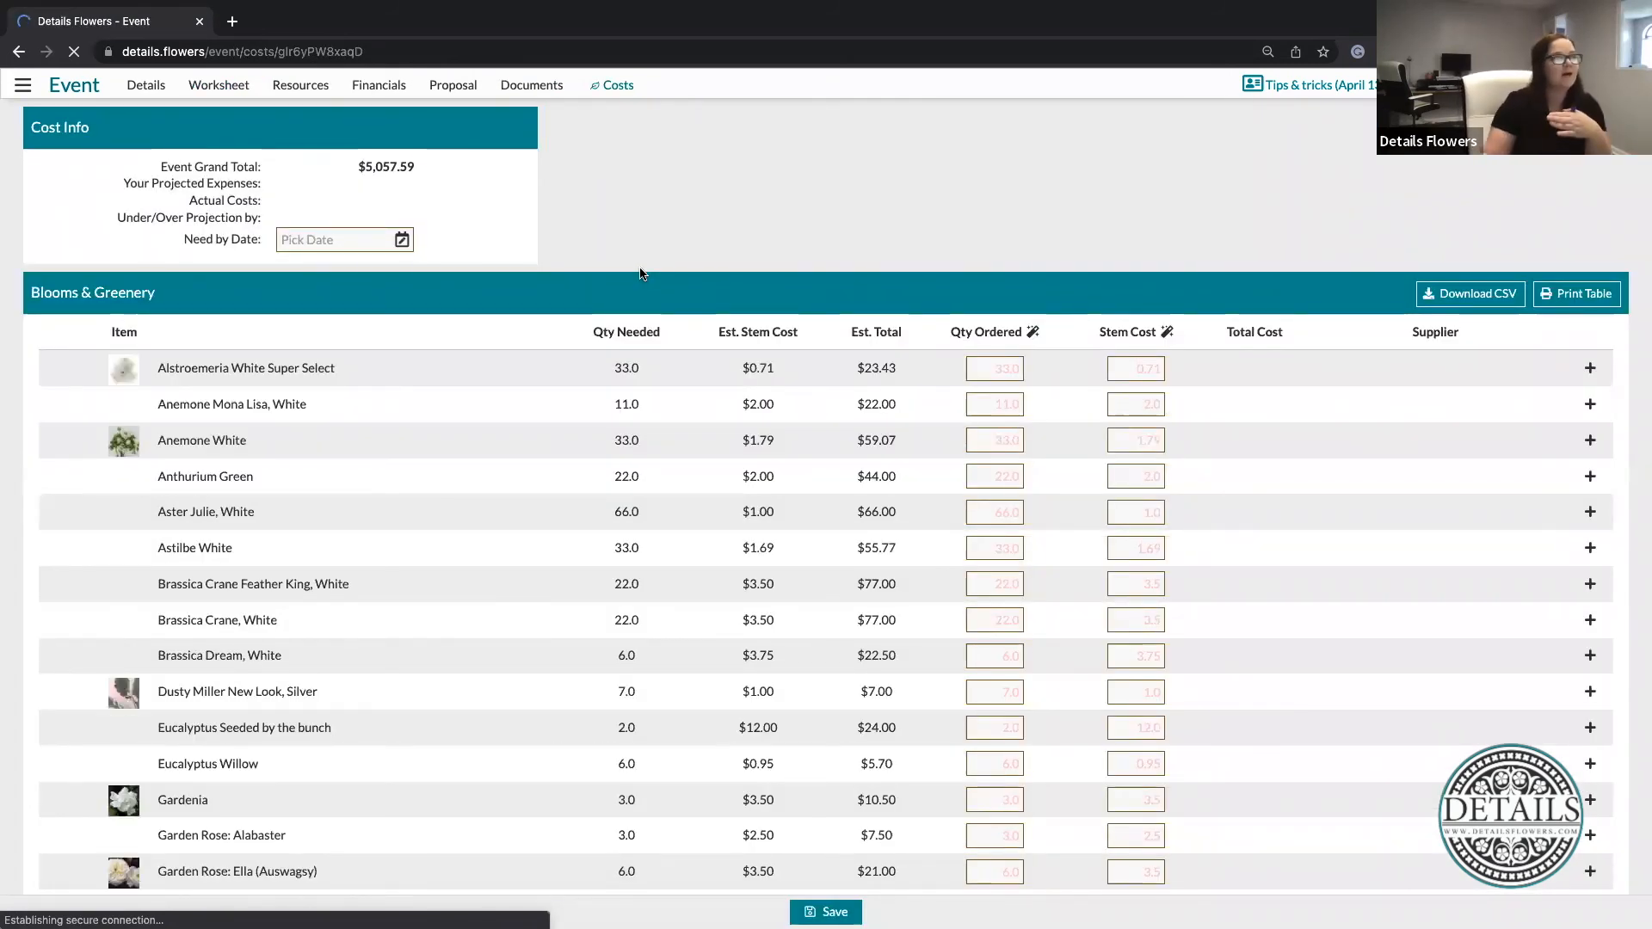
scroll(800, 544, down, 3)
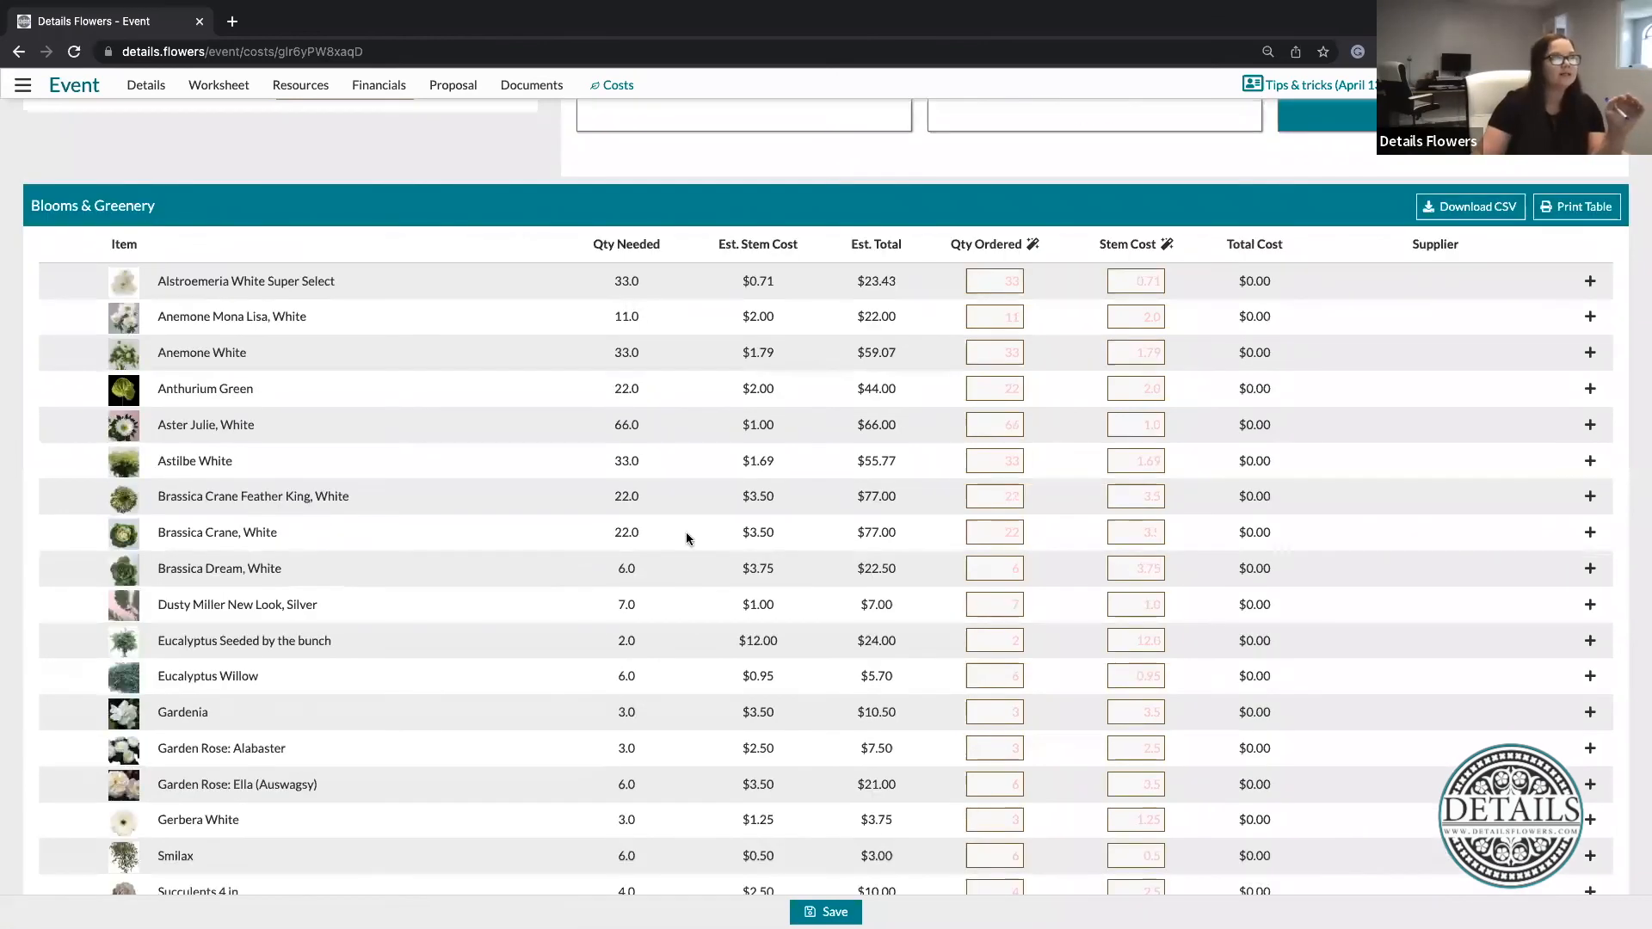
scroll(690, 563, down, 2)
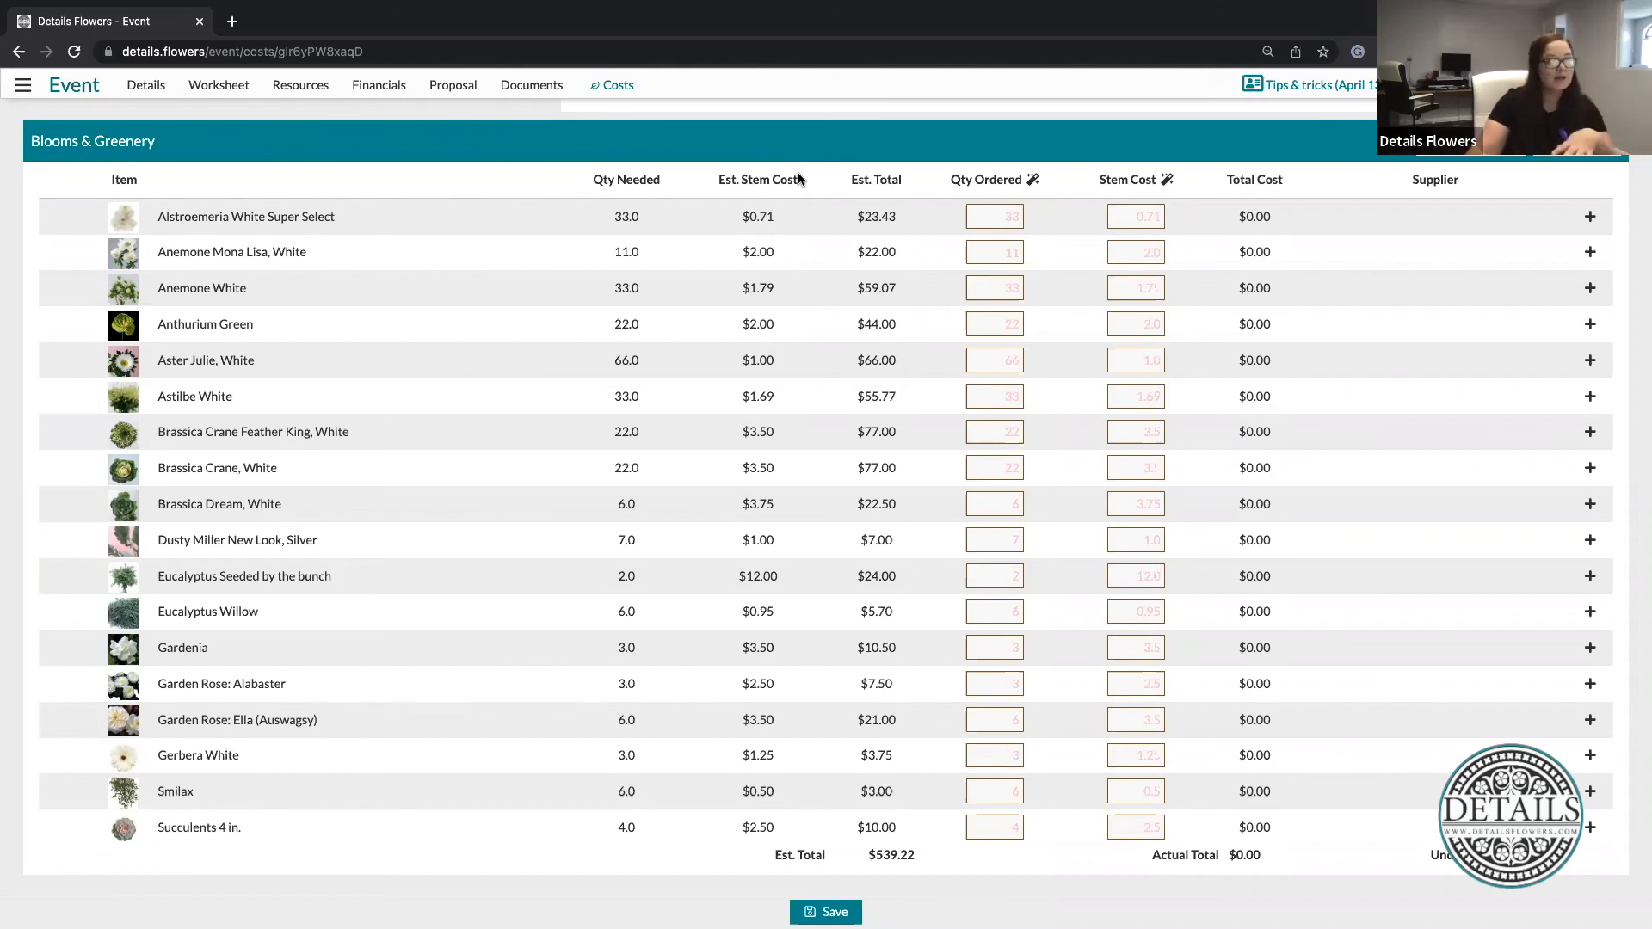
Open the event's Recipe PDF in the documents and examine its bouquet recipe pages.
click(533, 86)
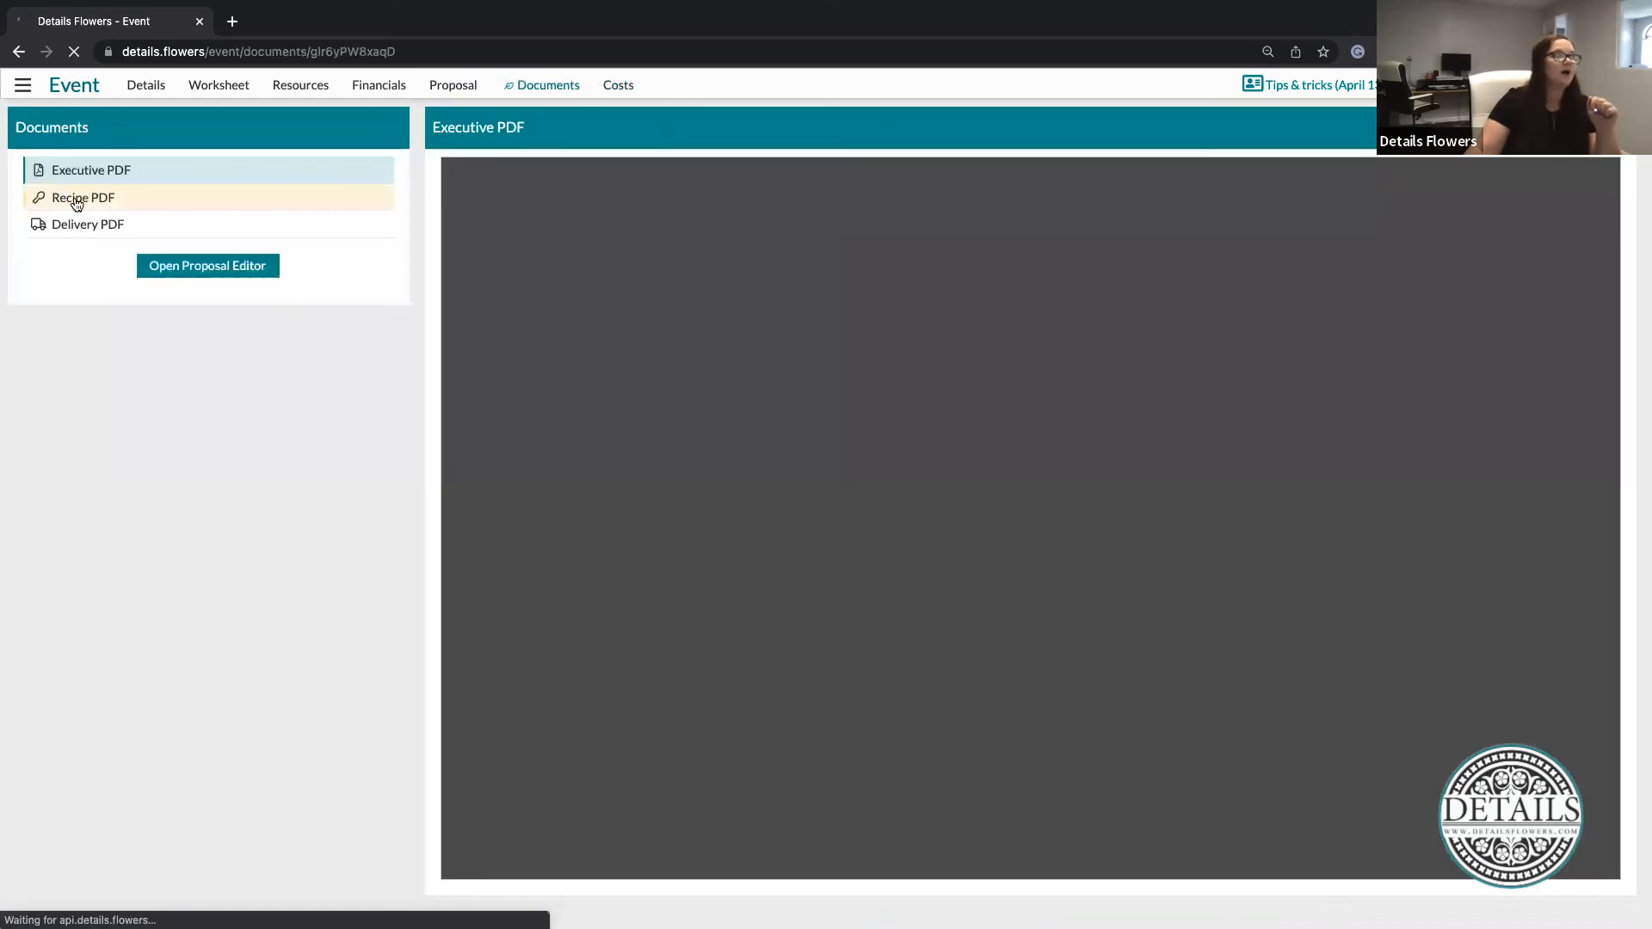
click(75, 203)
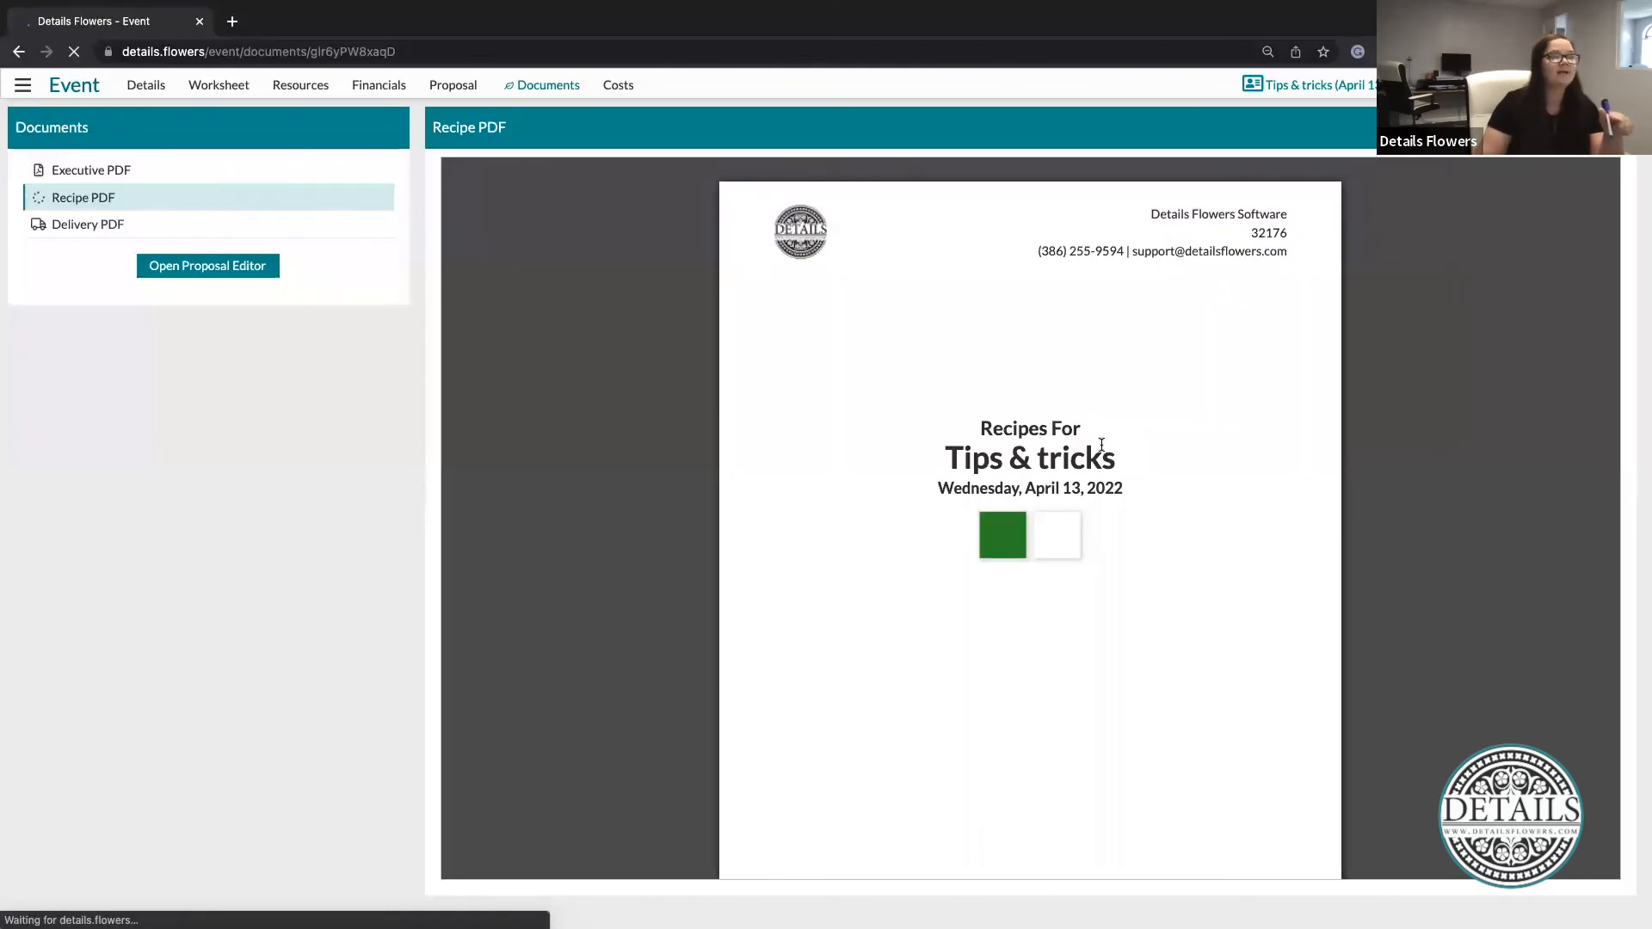
scroll(1102, 447, down, 7)
scroll(1102, 444, down, 3)
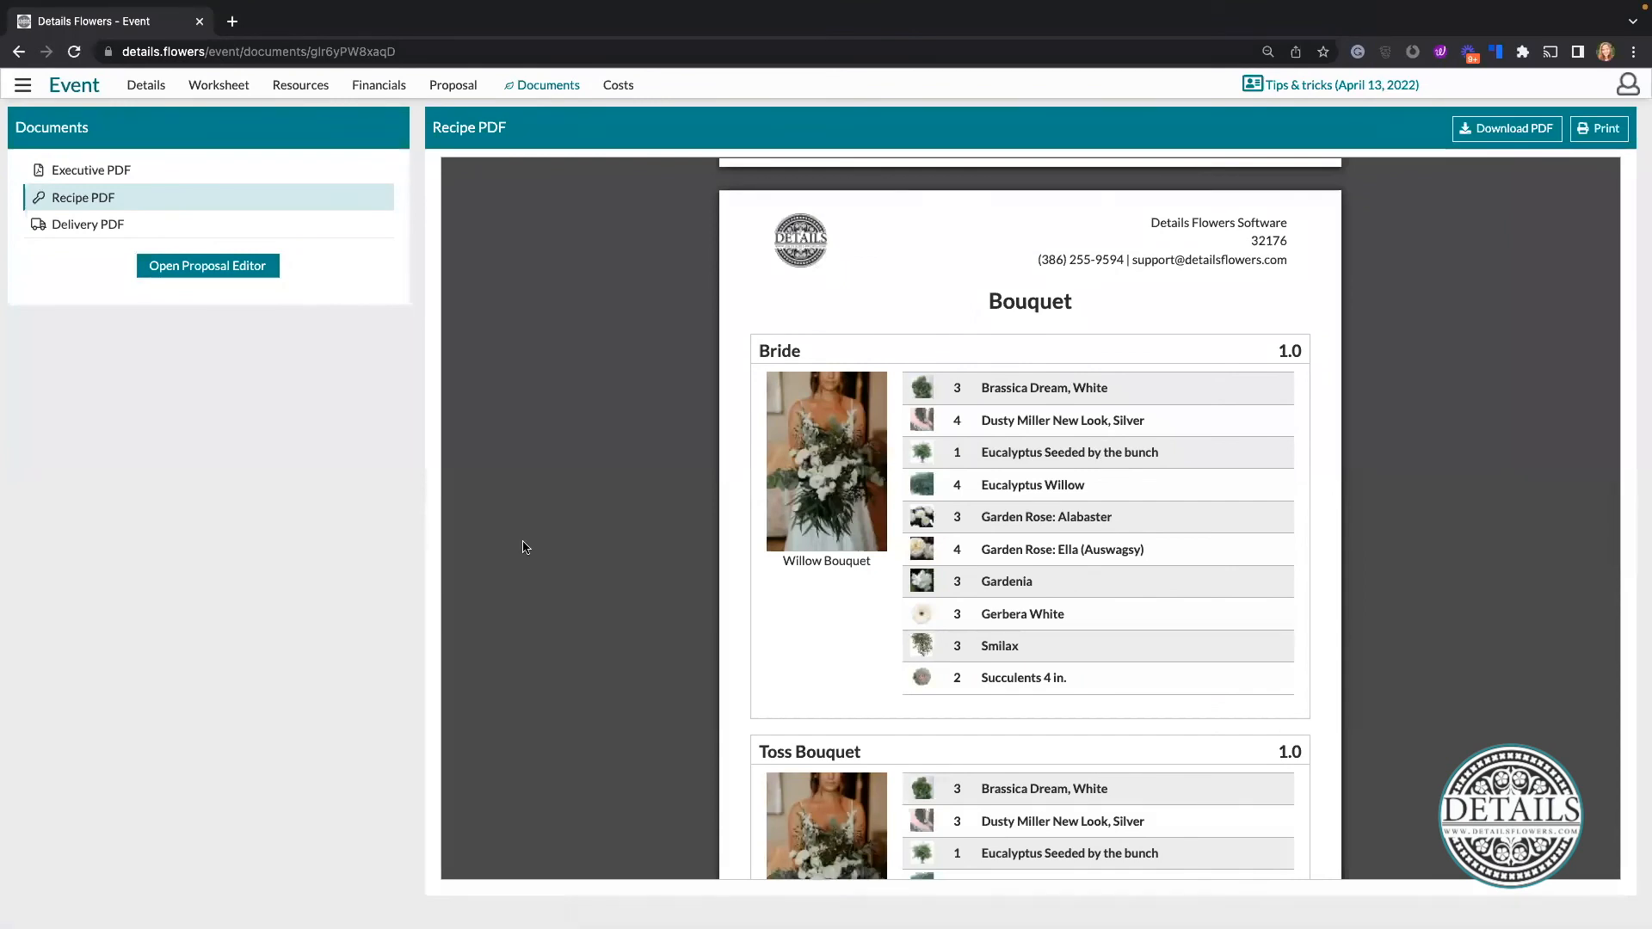
Return to the event's Design Worksheet, view the Help chat window and close it again.
click(218, 85)
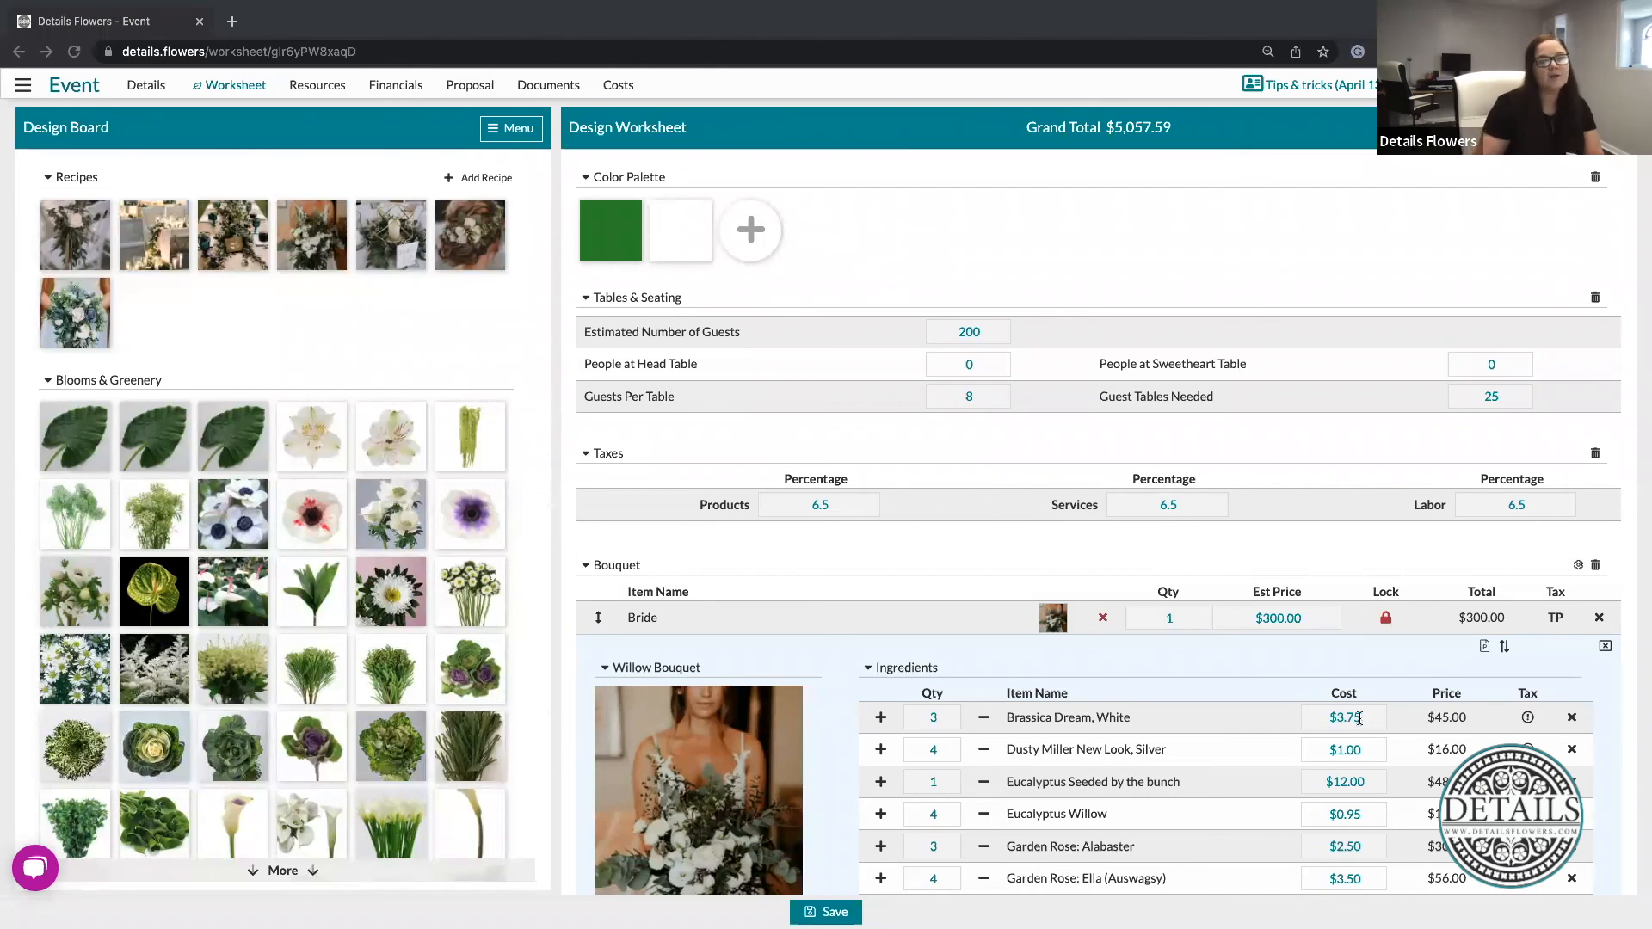
scroll(1359, 718, down, 1)
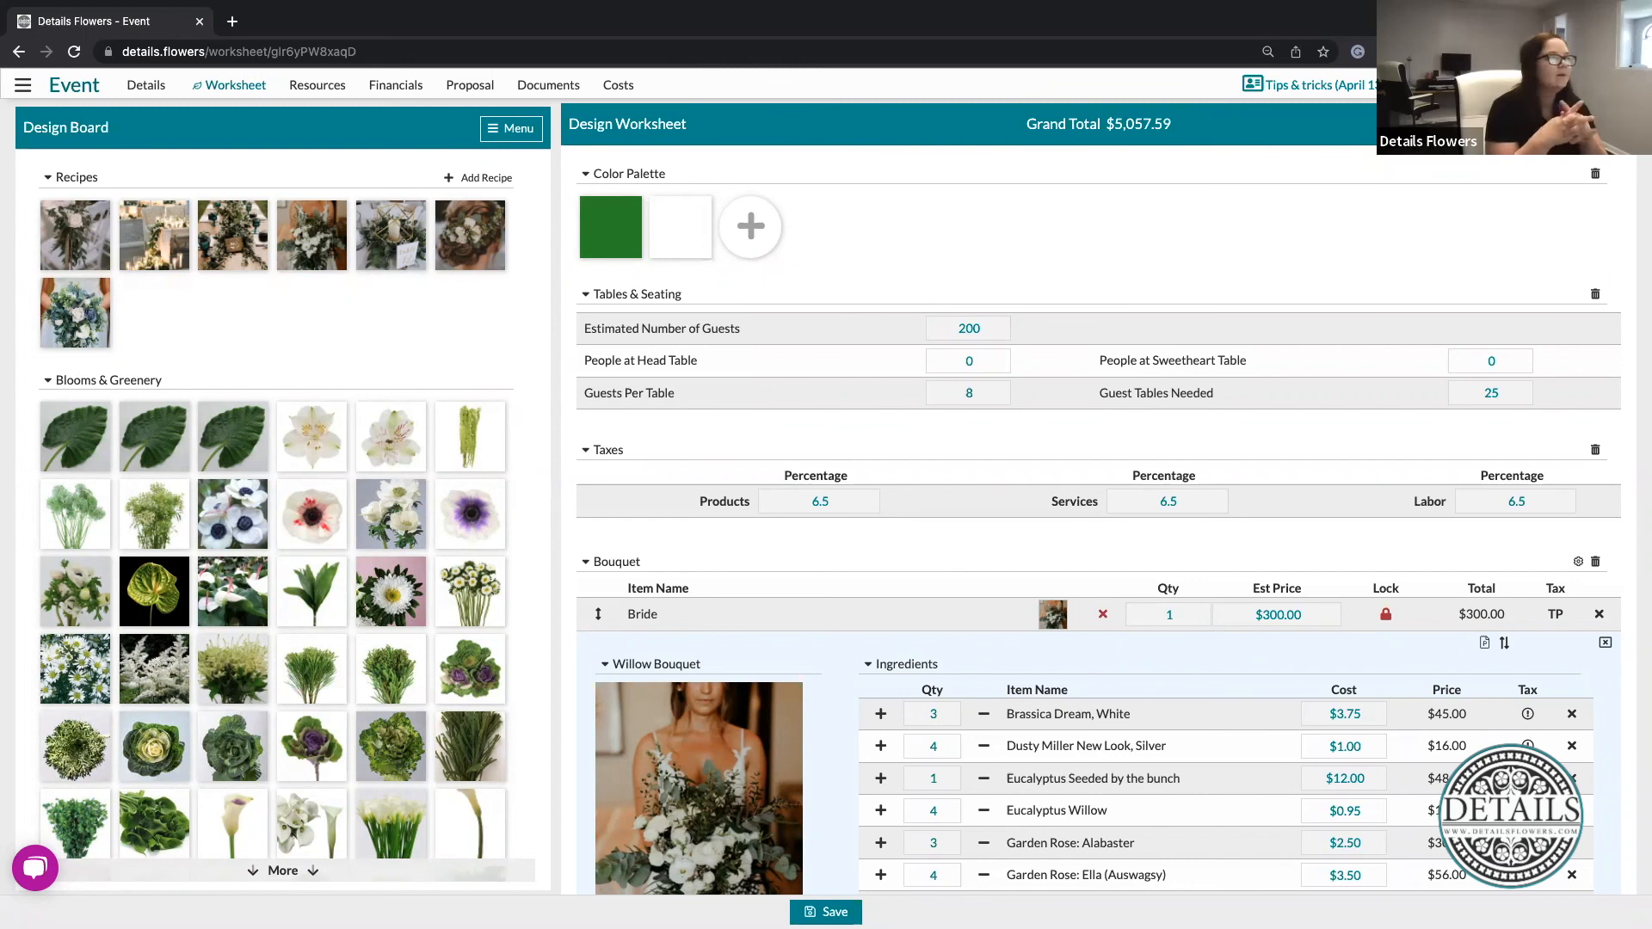
click(35, 868)
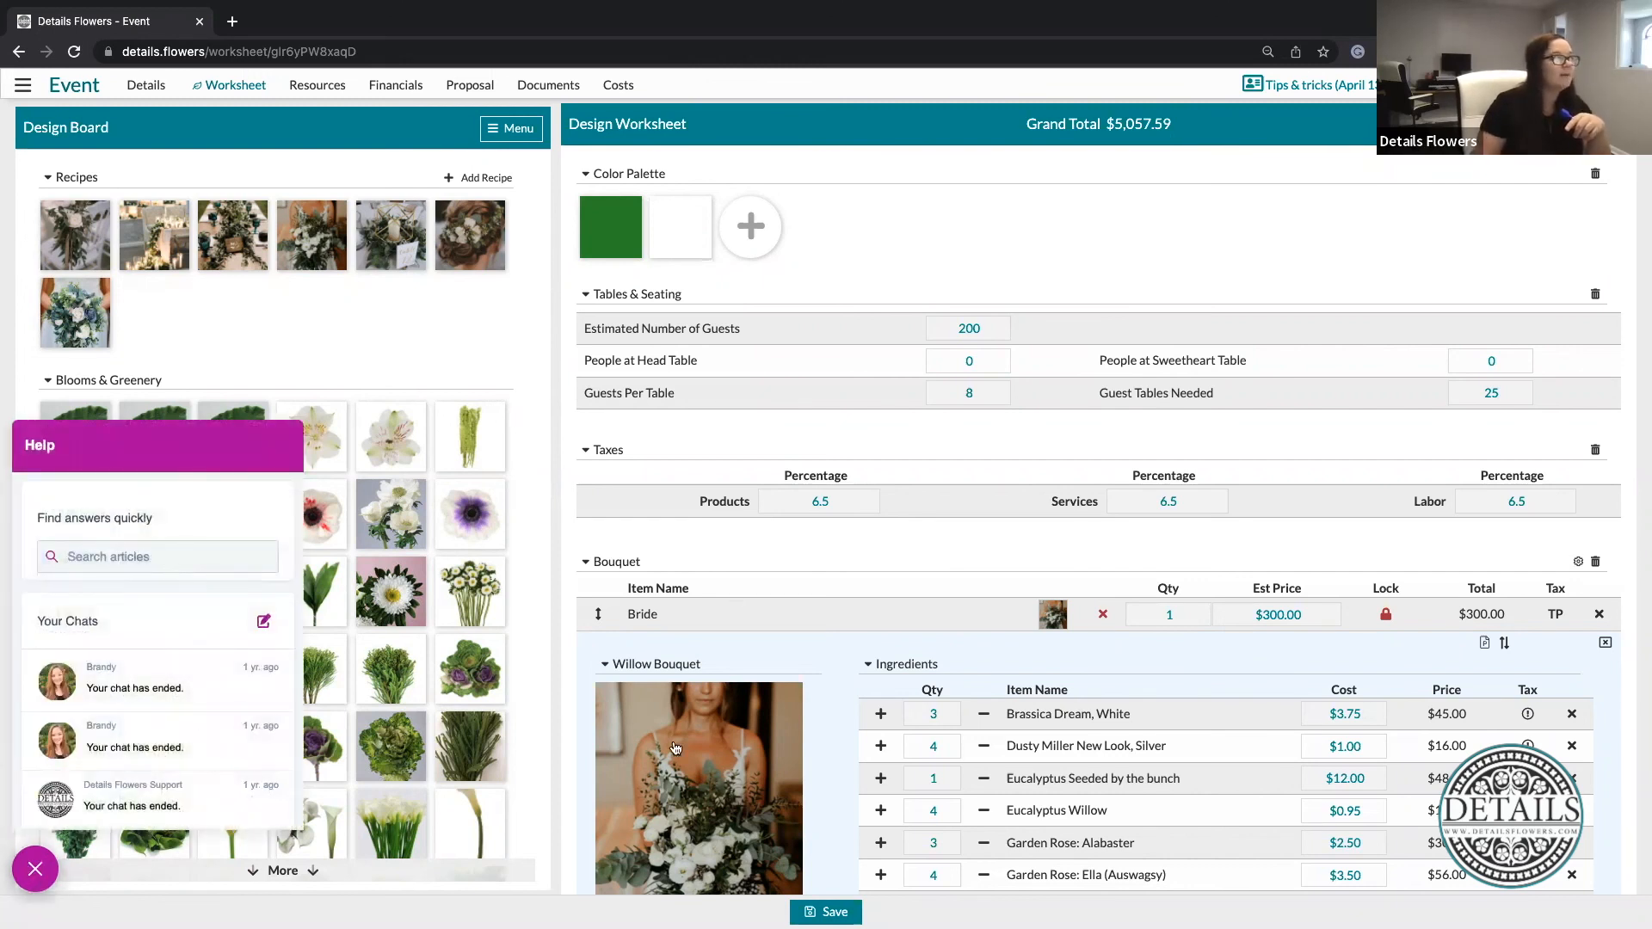
click(33, 867)
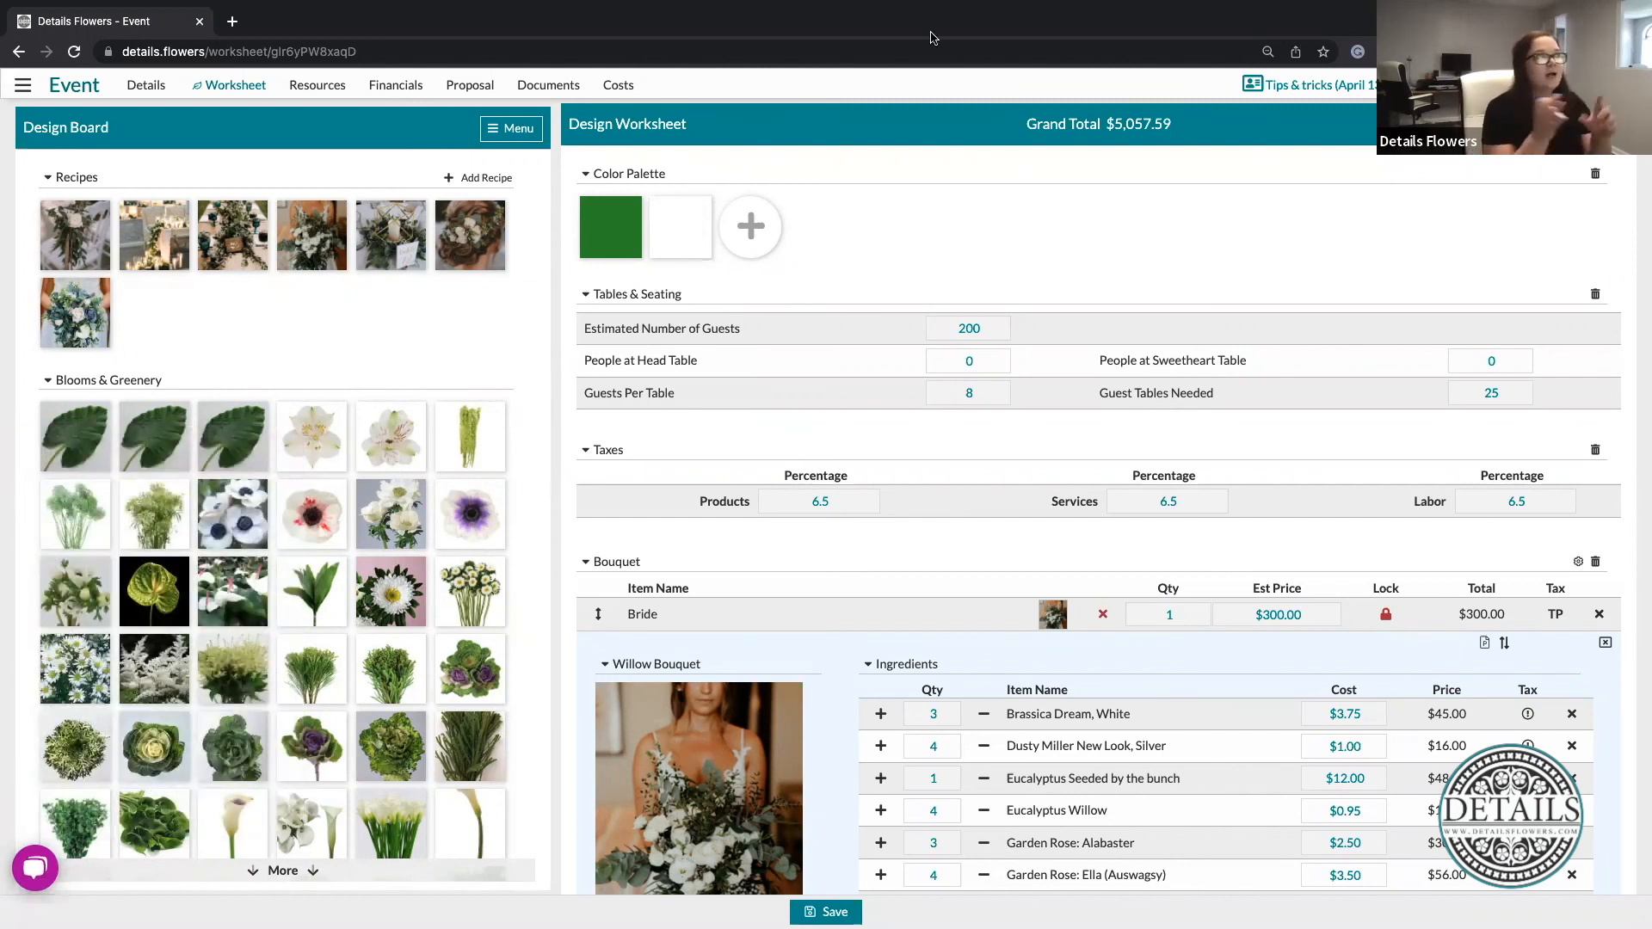